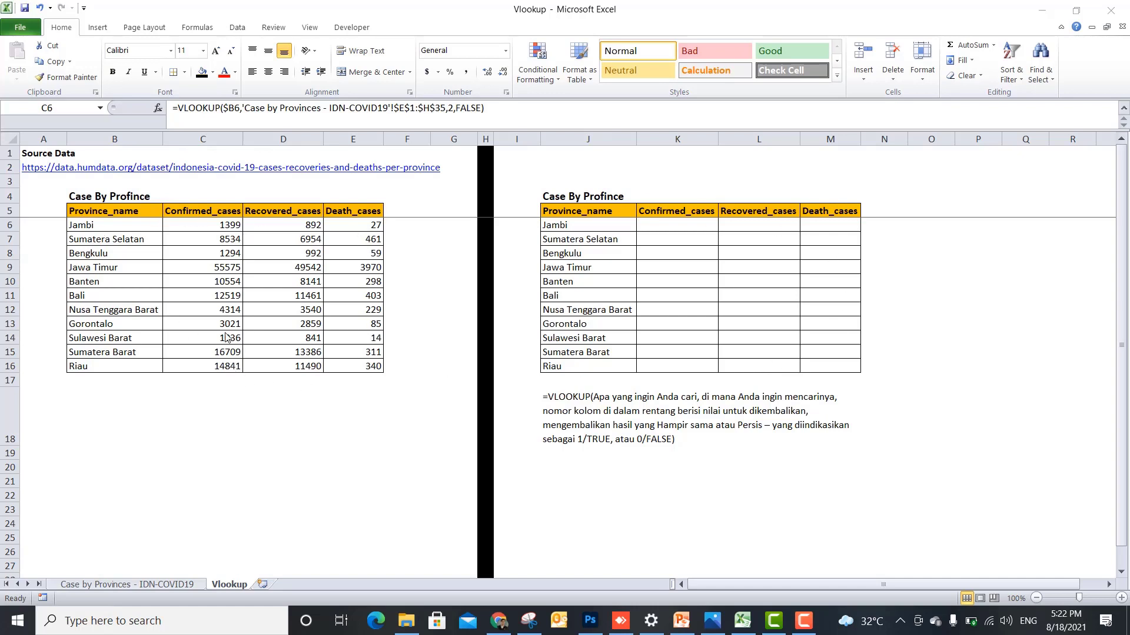
Step: Examine the filled case table on the Vlookup sheet and the province and case columns on the source data sheet
{"action": "left_click", "coordinate": [203, 226]}
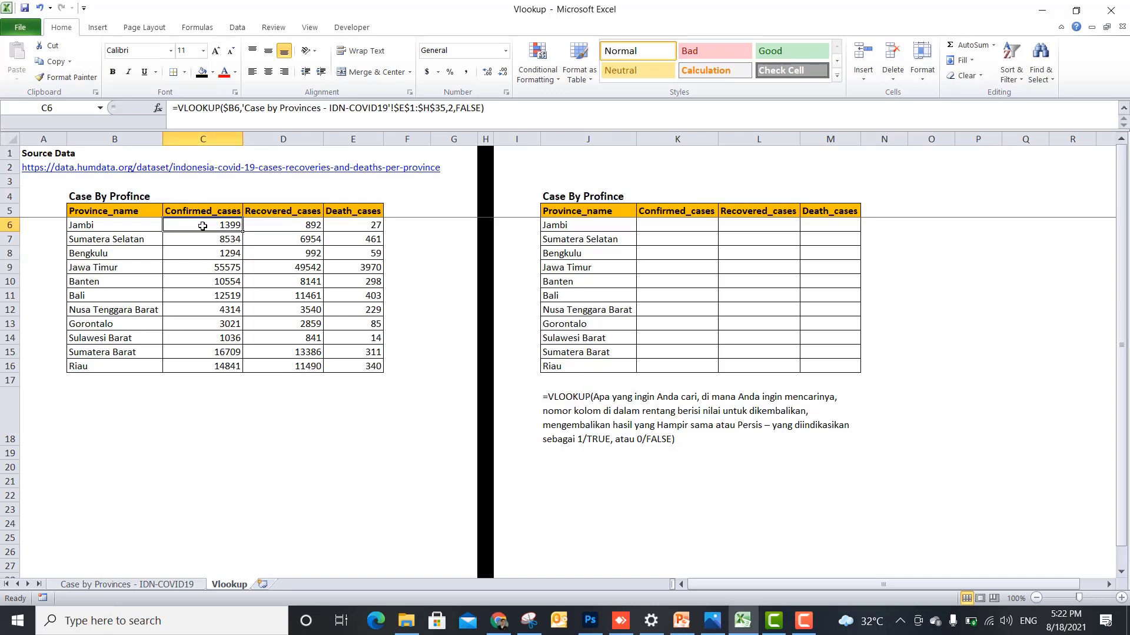
{"action": "left_click", "coordinate": [131, 229]}
{"action": "left_click", "coordinate": [223, 232]}
{"action": "left_click_drag", "start_coordinate": [180, 226], "coordinate": [361, 361]}
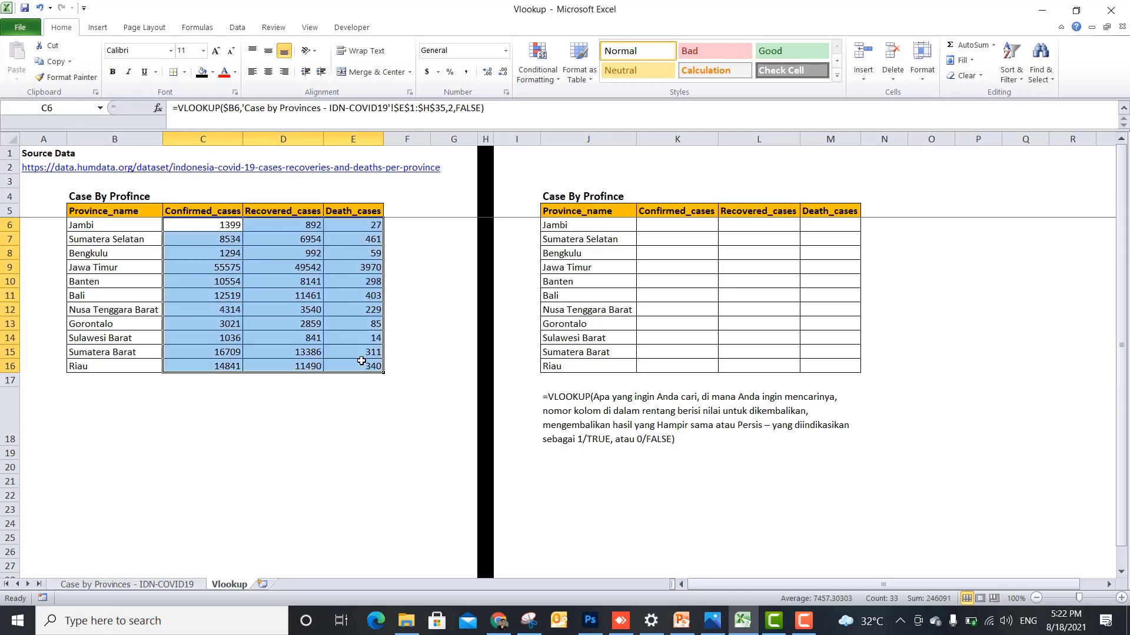
{"action": "left_click", "coordinate": [167, 587]}
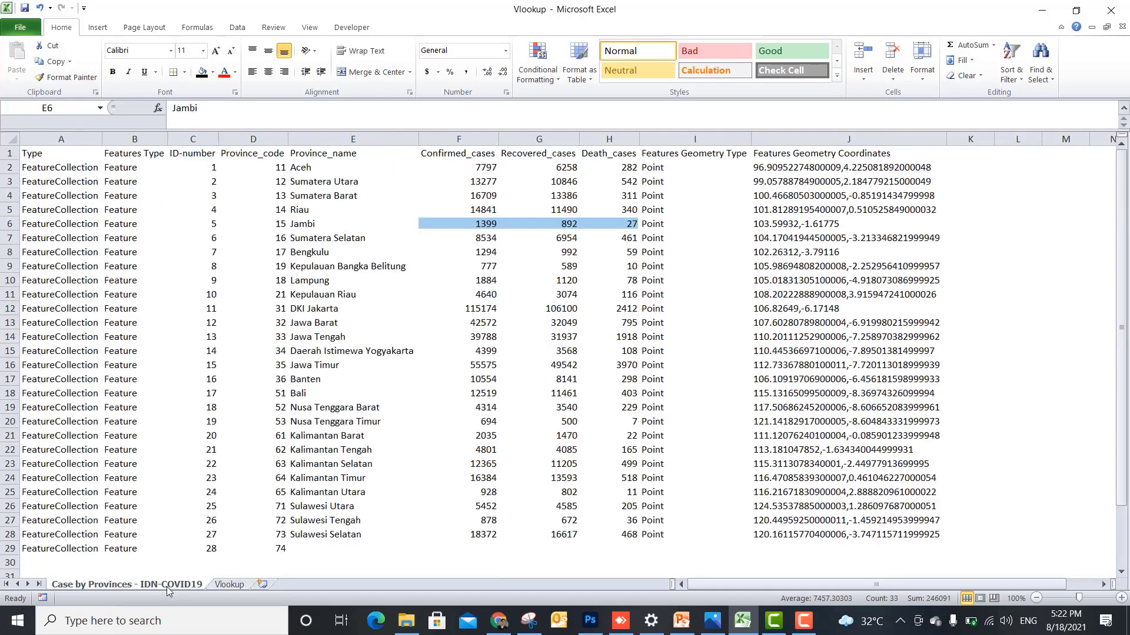
{"action": "left_click", "coordinate": [299, 166]}
{"action": "left_click", "coordinate": [477, 170]}
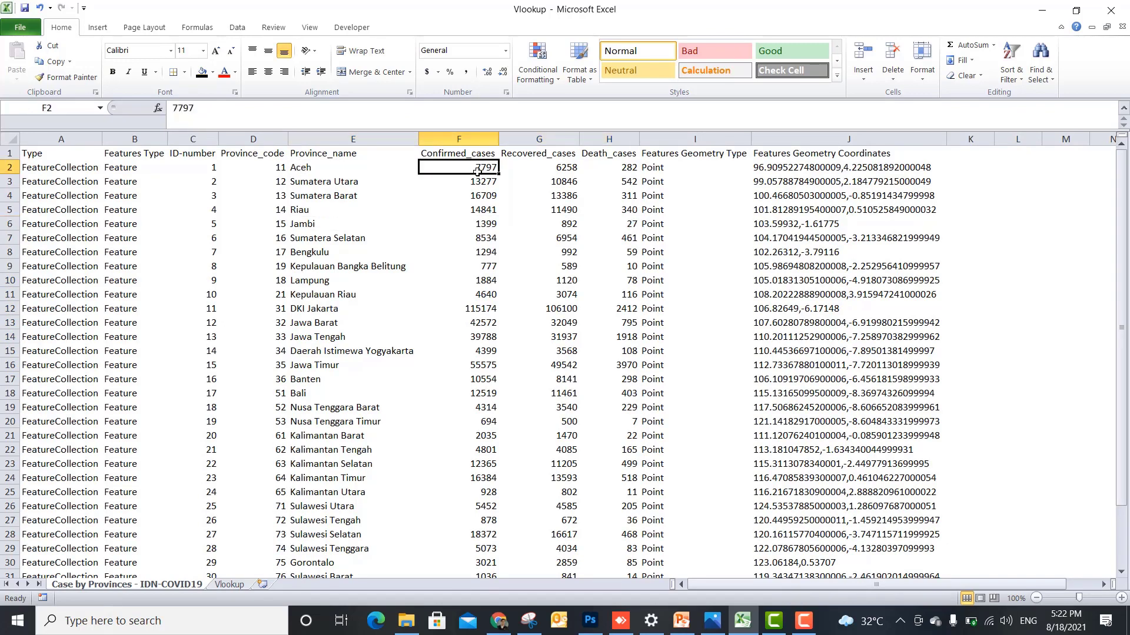
{"action": "left_click", "coordinate": [543, 172]}
{"action": "left_click", "coordinate": [592, 172]}
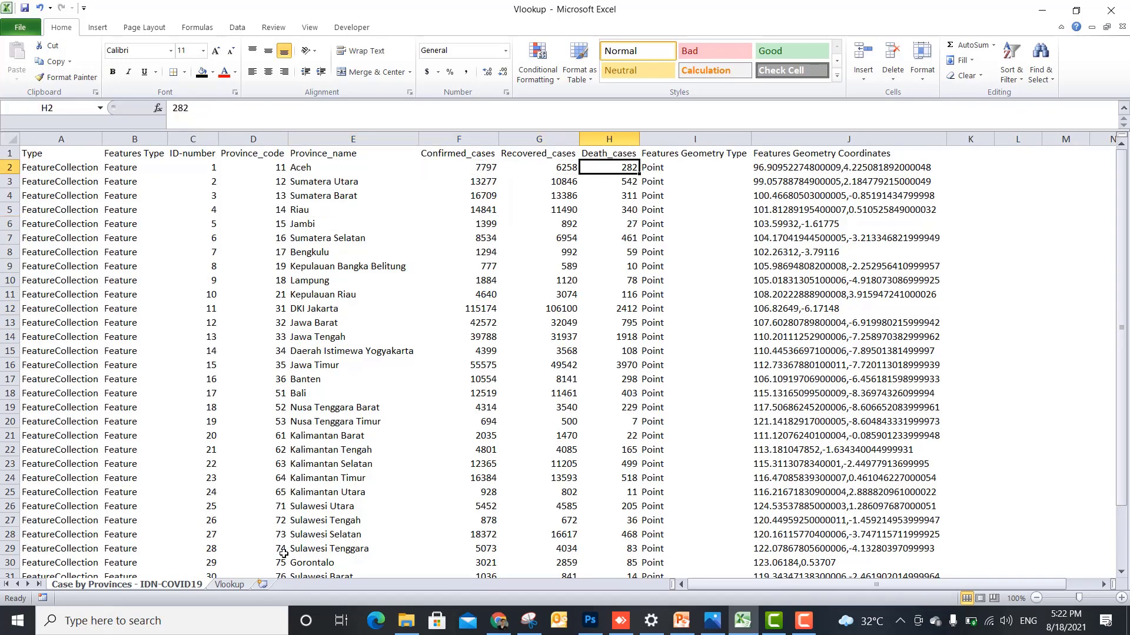
{"action": "left_click", "coordinate": [229, 584]}
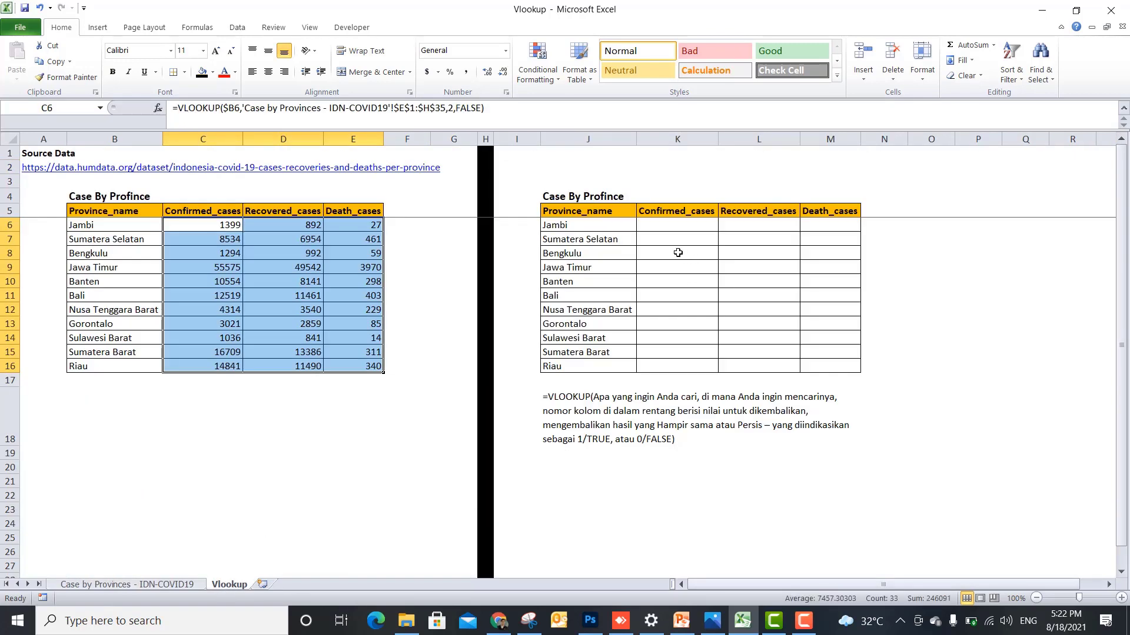
Step: Review the VLOOKUP syntax note below the empty table and compare it with the source sheet's Province_name and Confirmed_cases columns
{"action": "left_click", "coordinate": [655, 225]}
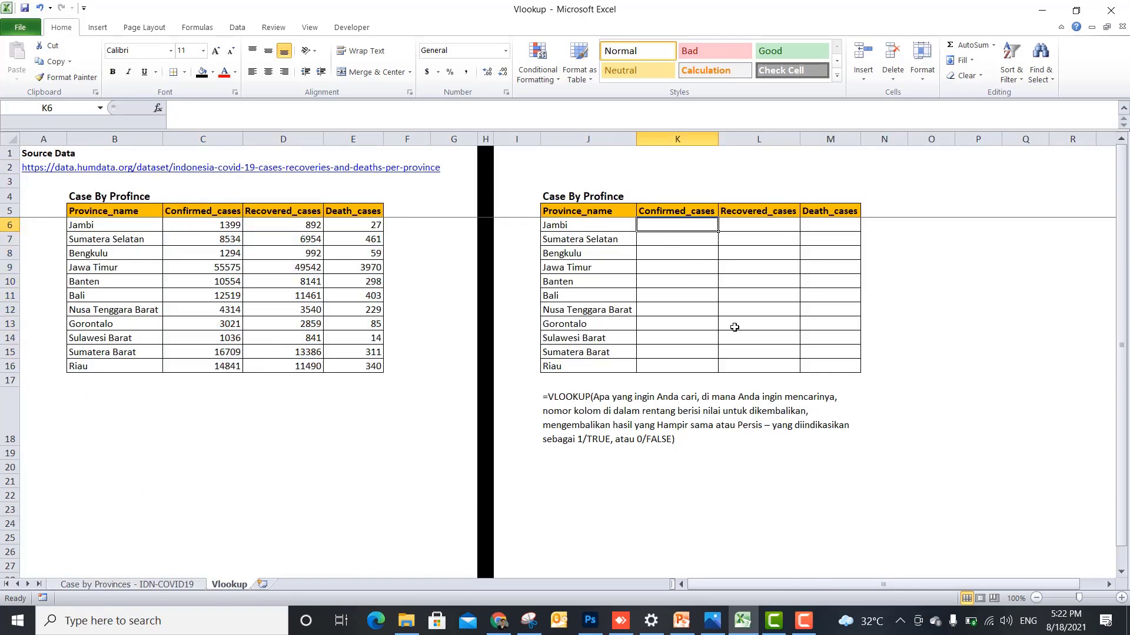
{"action": "left_click", "coordinate": [565, 401]}
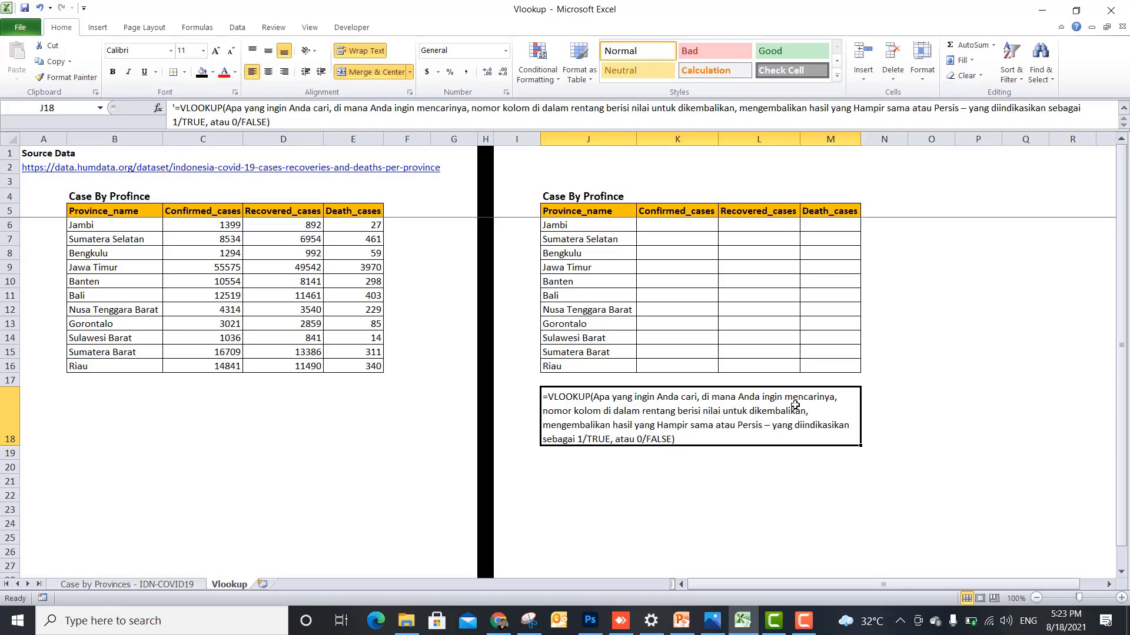
{"action": "left_click", "coordinate": [147, 584]}
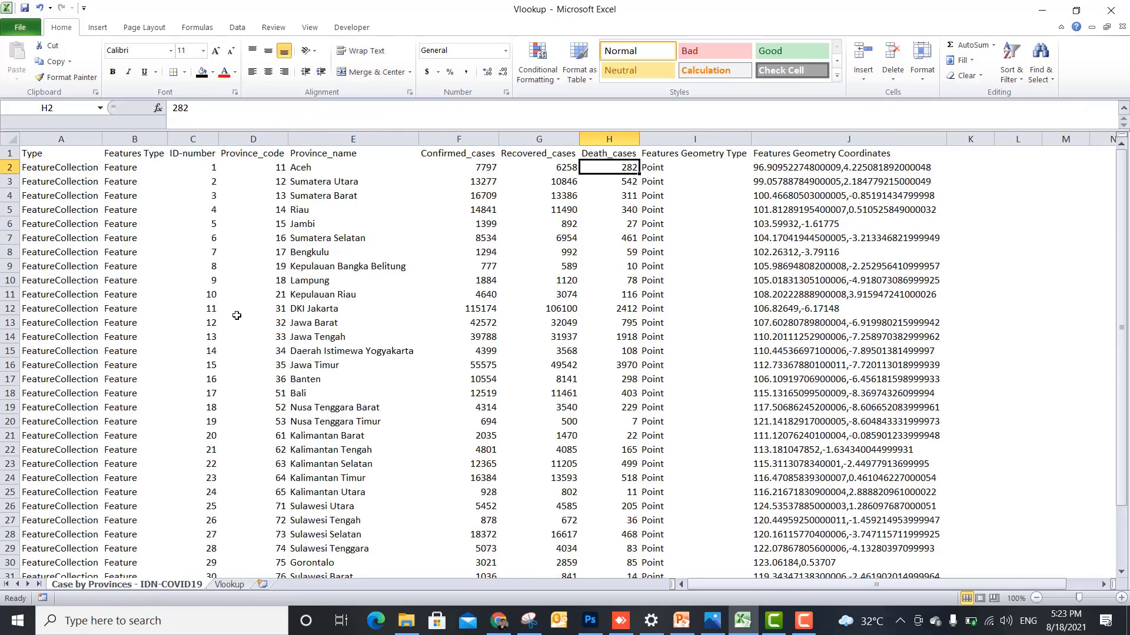
{"action": "left_click", "coordinate": [231, 585]}
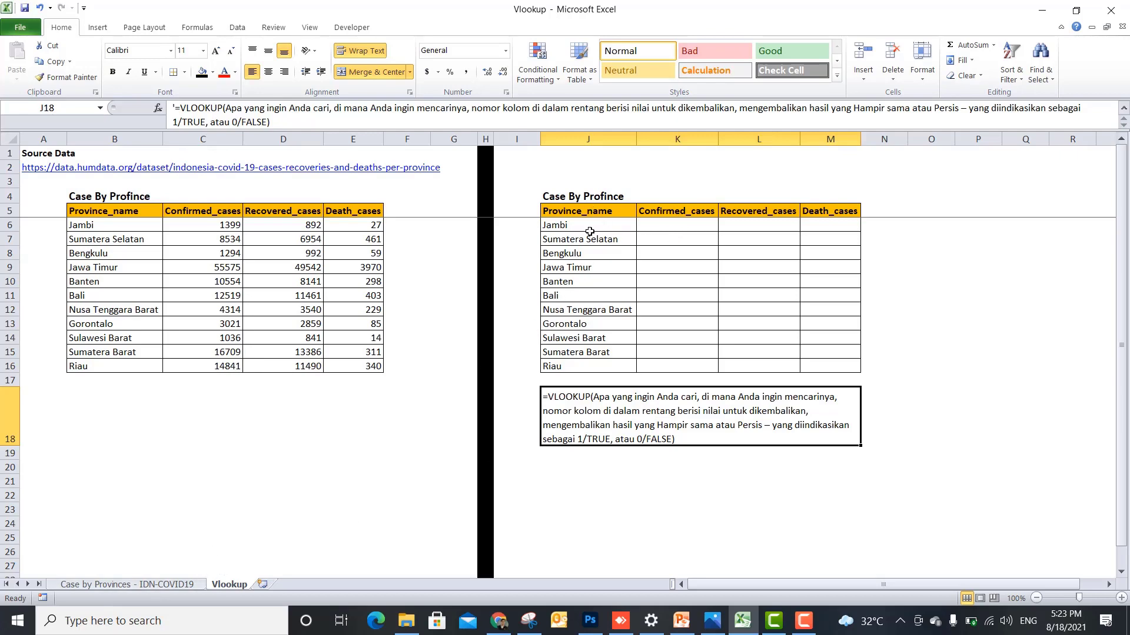
{"action": "left_click", "coordinate": [152, 585]}
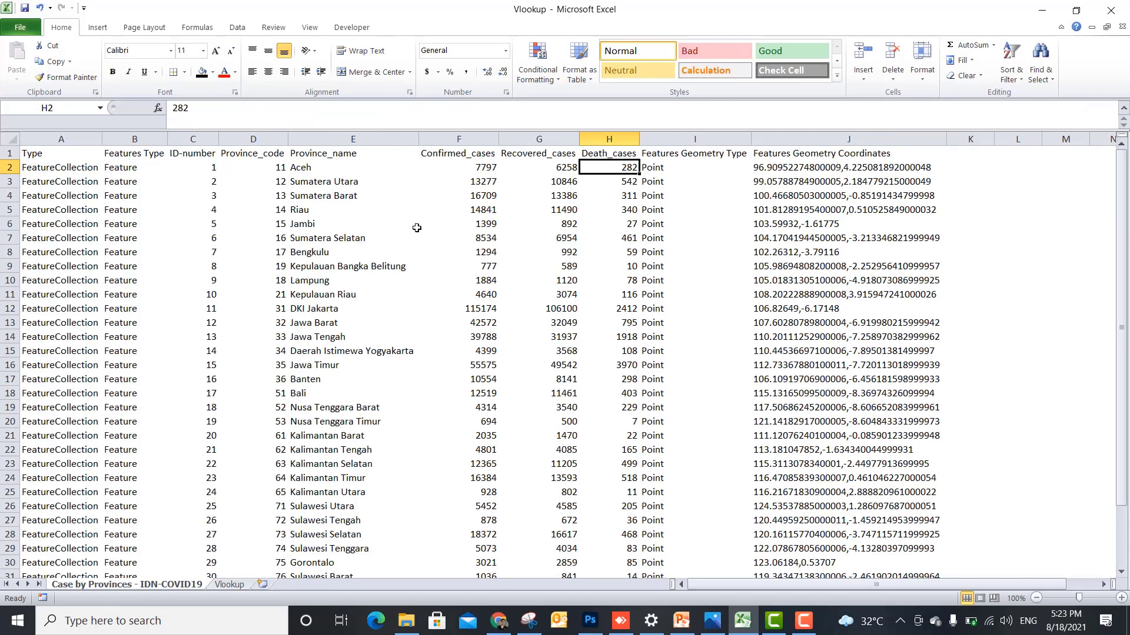
{"action": "left_click", "coordinate": [319, 168]}
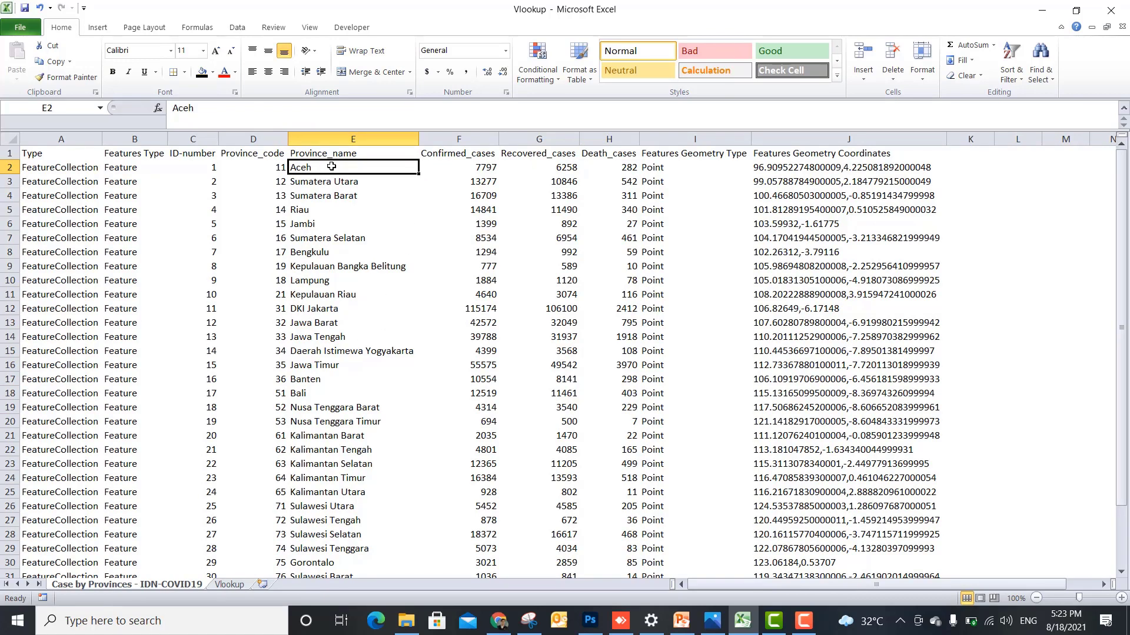
{"action": "left_click", "coordinate": [444, 161]}
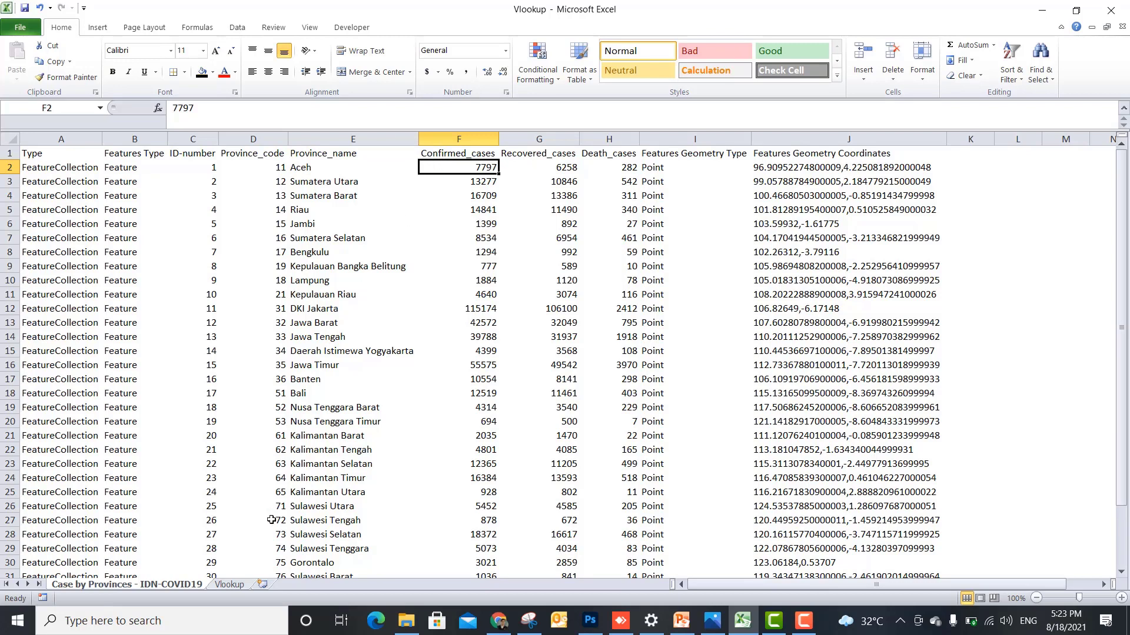
{"action": "left_click", "coordinate": [238, 585]}
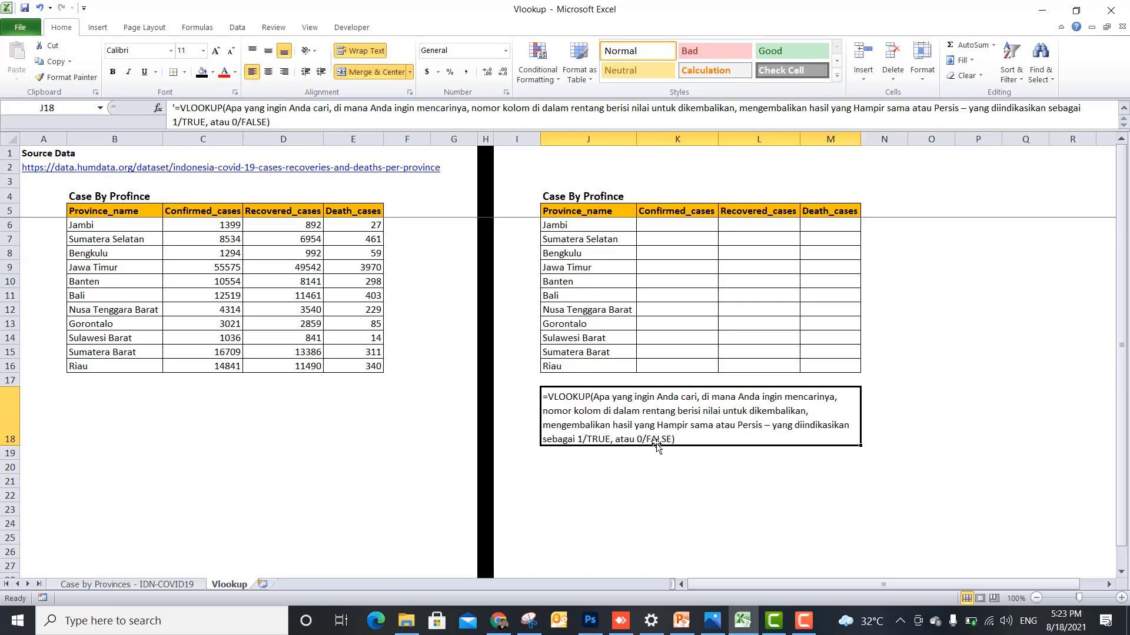
Step: Start a VLOOKUP formula in K6 of the Vlookup sheet with the column-locked reference $J6 as the lookup value
{"action": "left_click", "coordinate": [664, 225]}
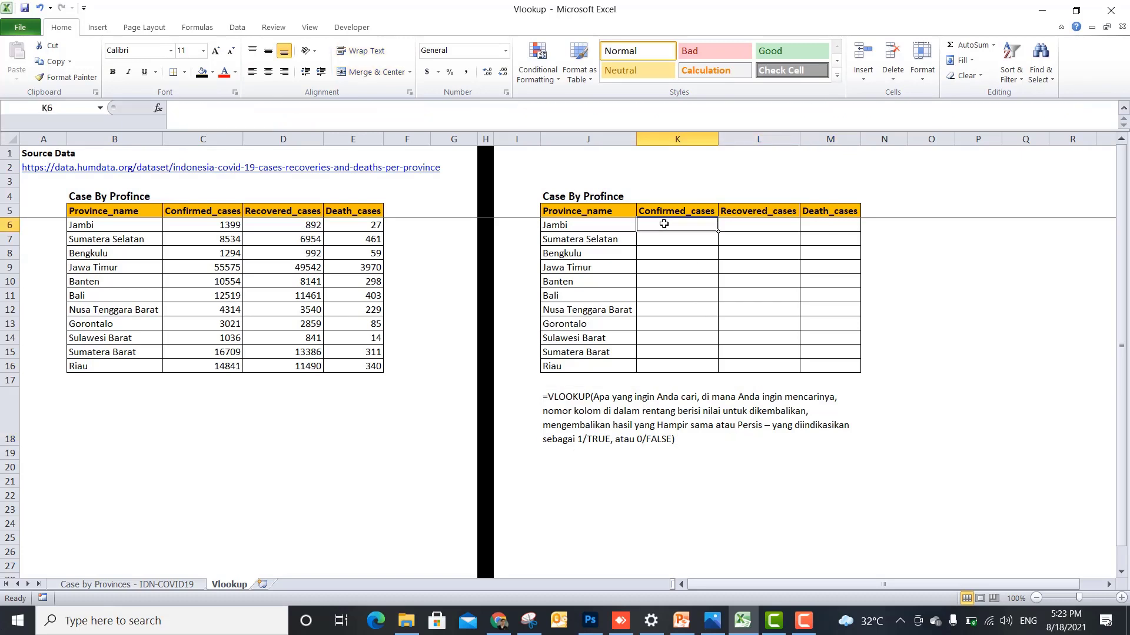
{"action": "type", "text": "="}
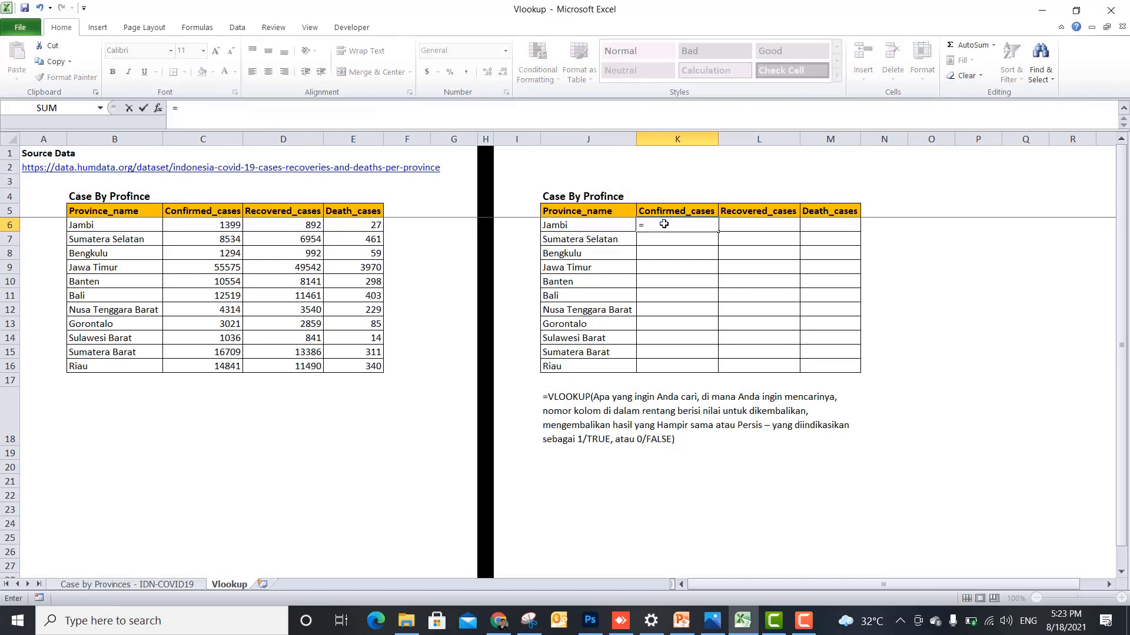
{"action": "type", "text": "vl"}
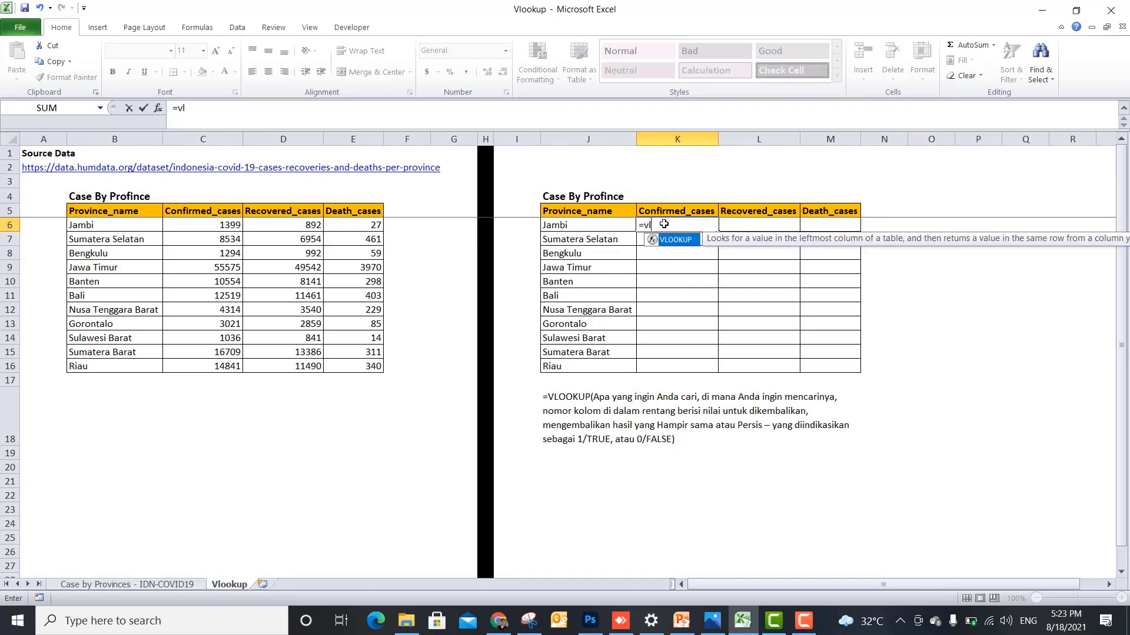
{"action": "key", "text": "Tab"}
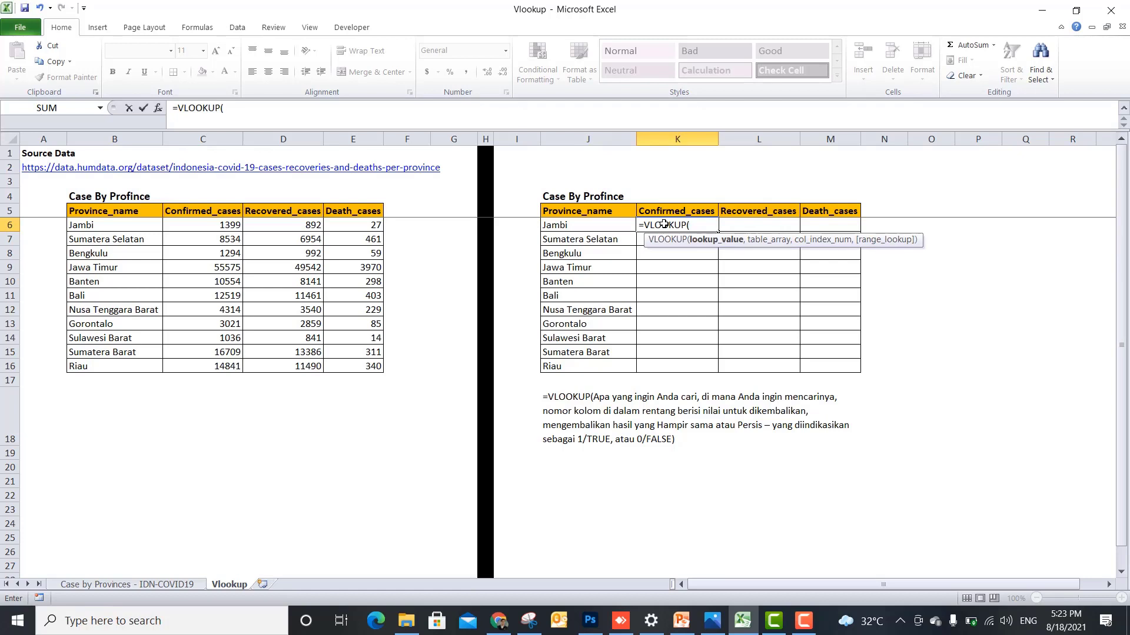
{"action": "key", "text": "Left"}
{"action": "key", "text": "F4"}
{"action": "key", "text": "F4"}
{"action": "key", "text": "F4"}
{"action": "type", "text": ","}
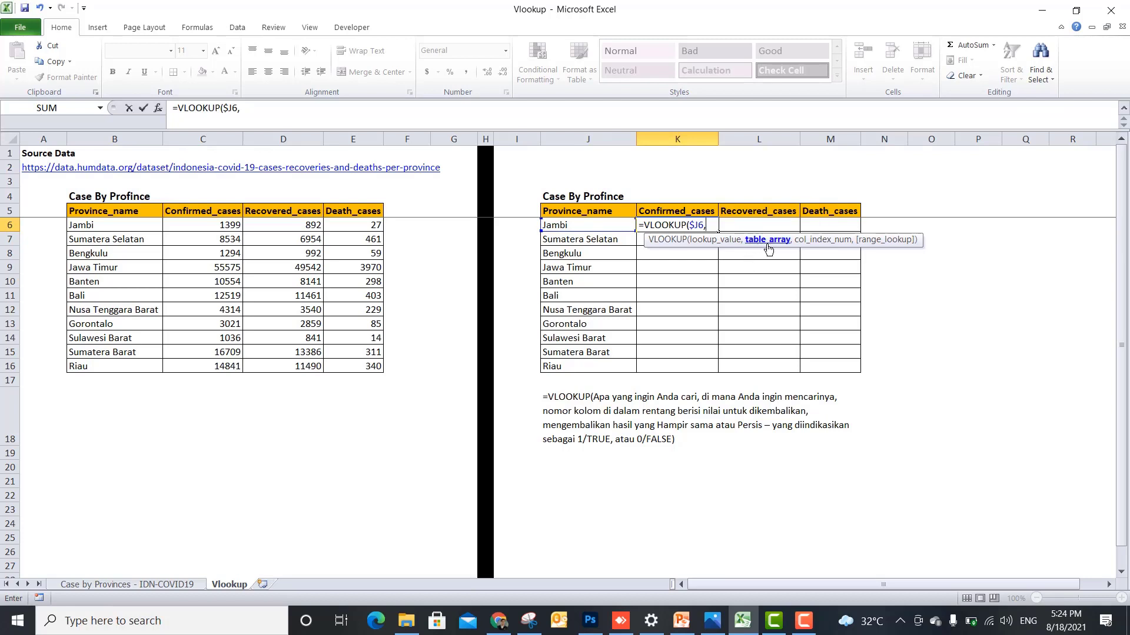
Step: Set the VLOOKUP table array to the absolute range $E$1:$H$35 on the Case by Provinces - IDN-COVID19 sheet
{"action": "left_click", "coordinate": [163, 587]}
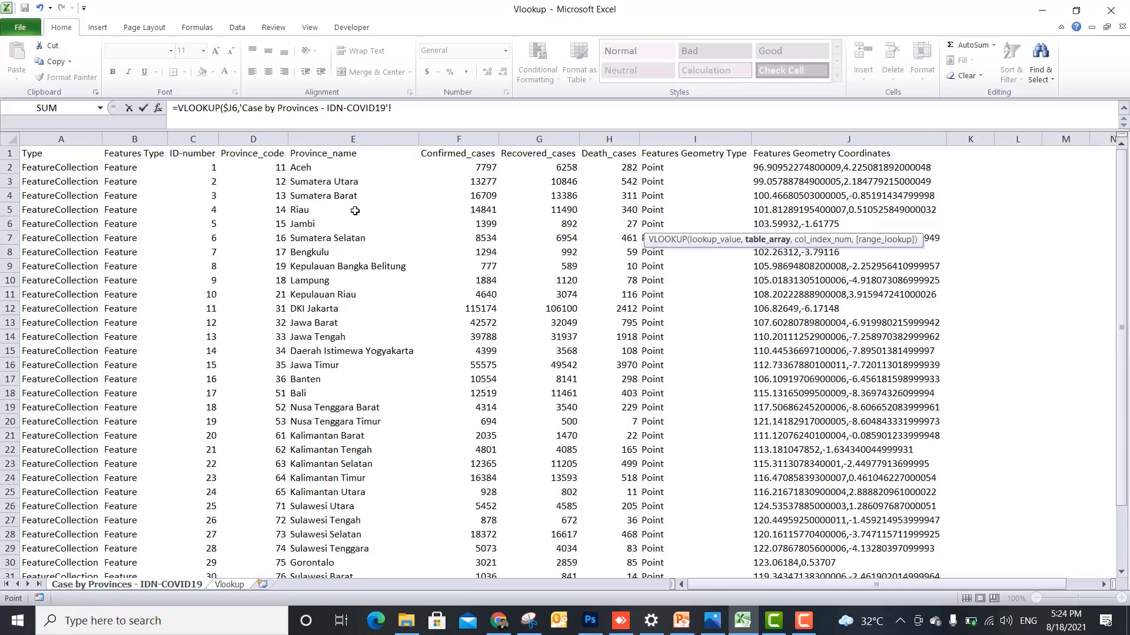
{"action": "left_click", "coordinate": [325, 157]}
{"action": "left_click_drag", "start_coordinate": [324, 156], "coordinate": [607, 464]}
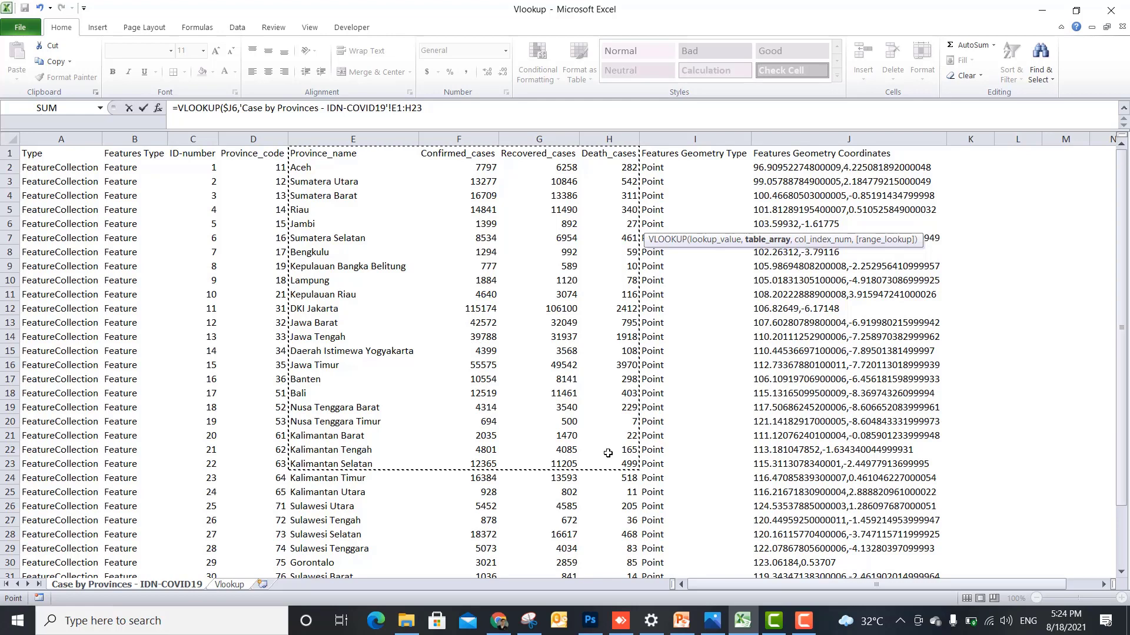
{"action": "key", "text": "ctrl+shift+Down"}
{"action": "key", "text": "ctrl+shift+Down"}
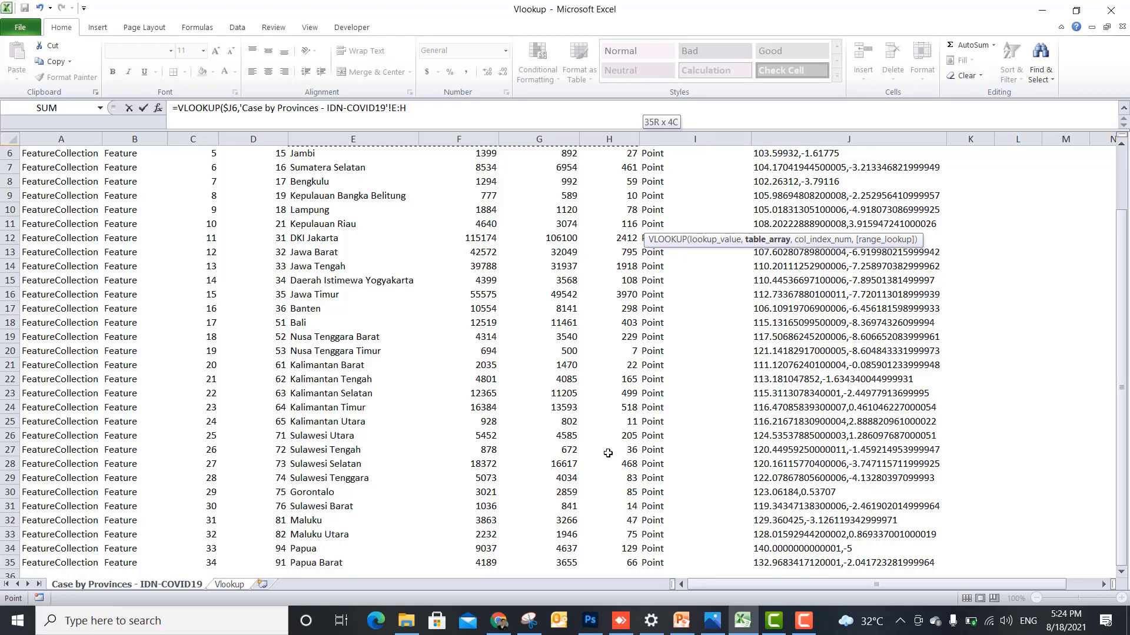
{"action": "key", "text": "ctrl+shift+Up"}
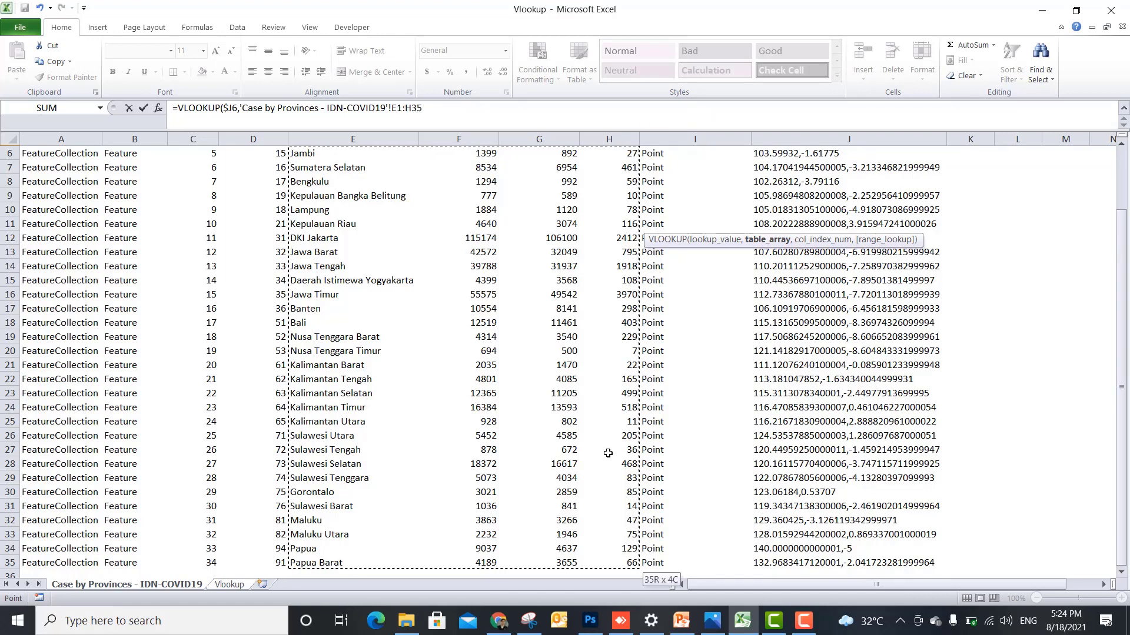
{"action": "key", "text": "F4"}
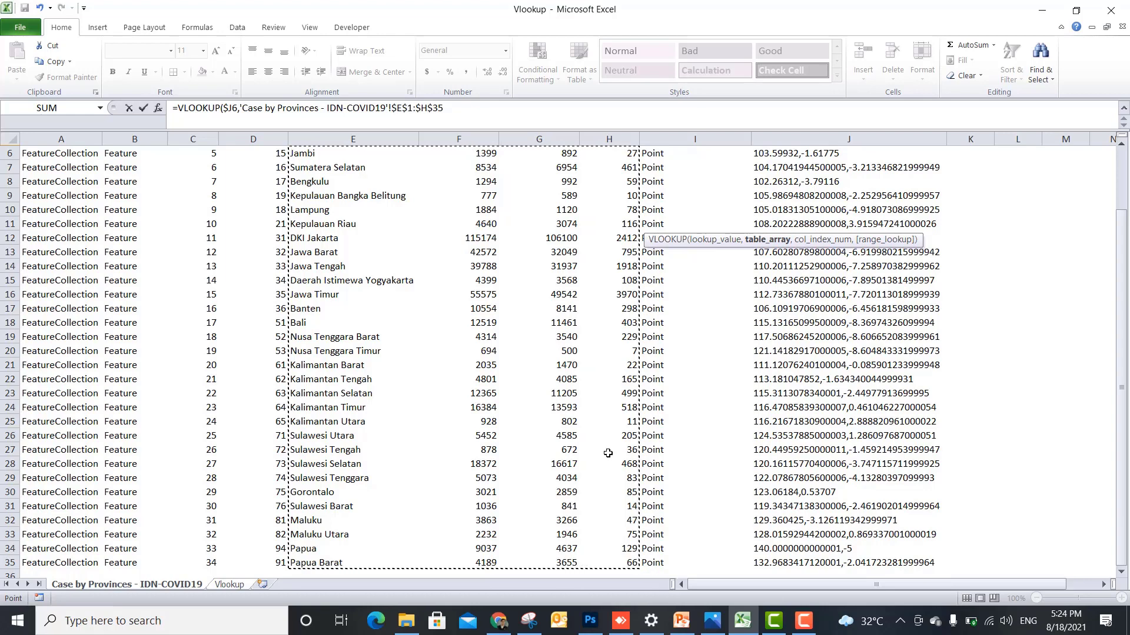
{"action": "type", "text": ","}
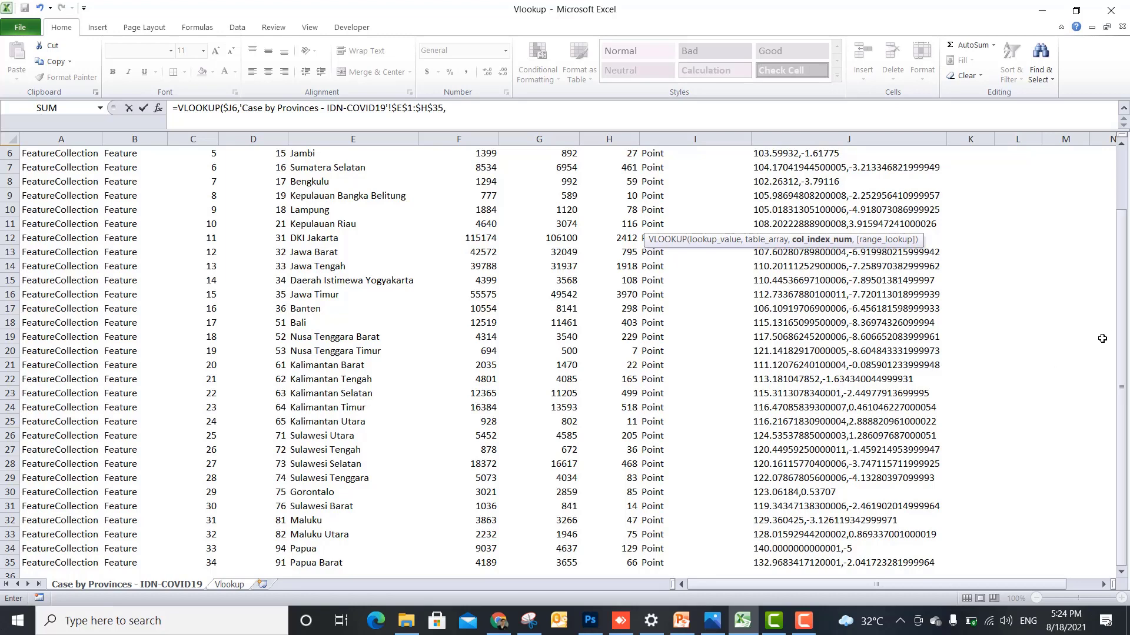
Step: Complete the VLOOKUP formula with column index 2 and FALSE for an exact match, and enter it in K6
{"action": "left_click_drag", "start_coordinate": [1121, 330], "coordinate": [1121, 265]}
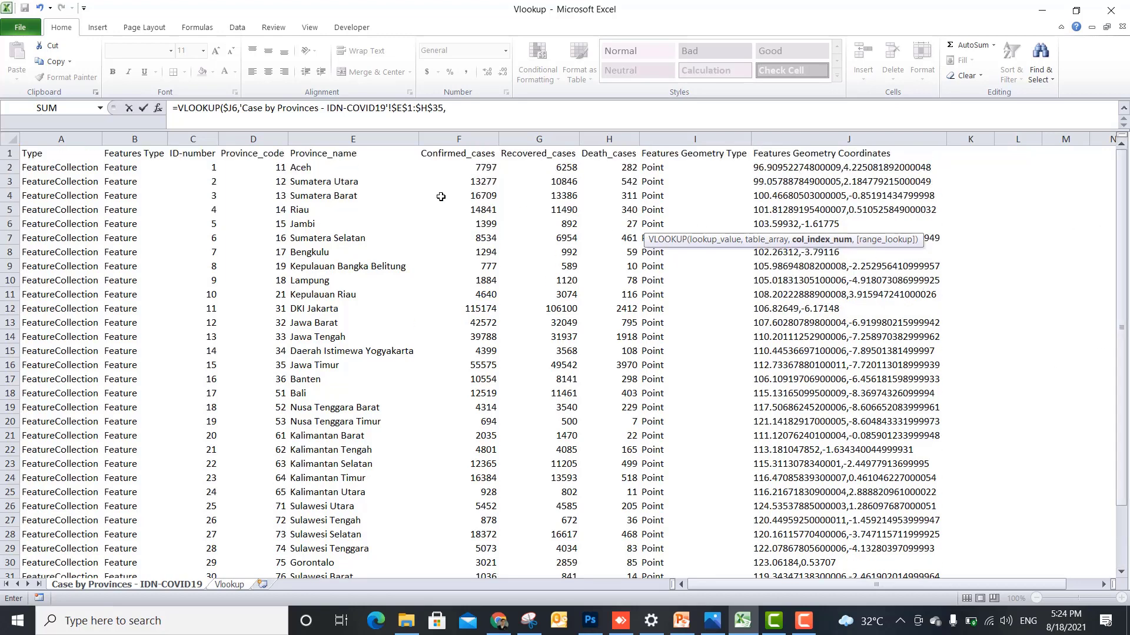
{"action": "left_click", "coordinate": [465, 113]}
{"action": "type", "text": "2"}
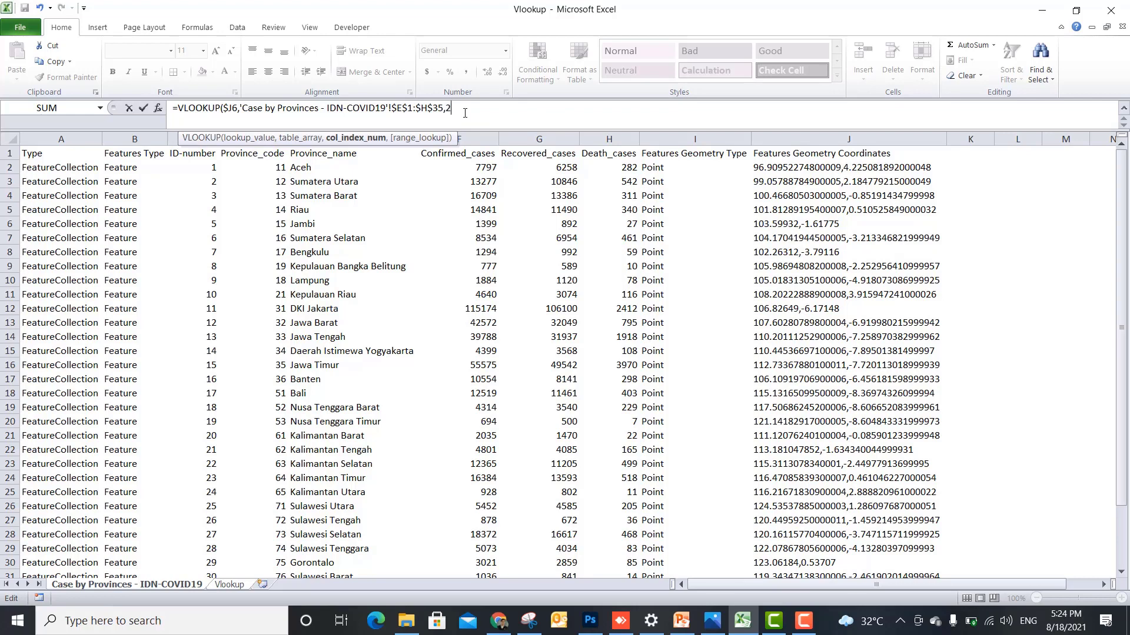
{"action": "type", "text": ","}
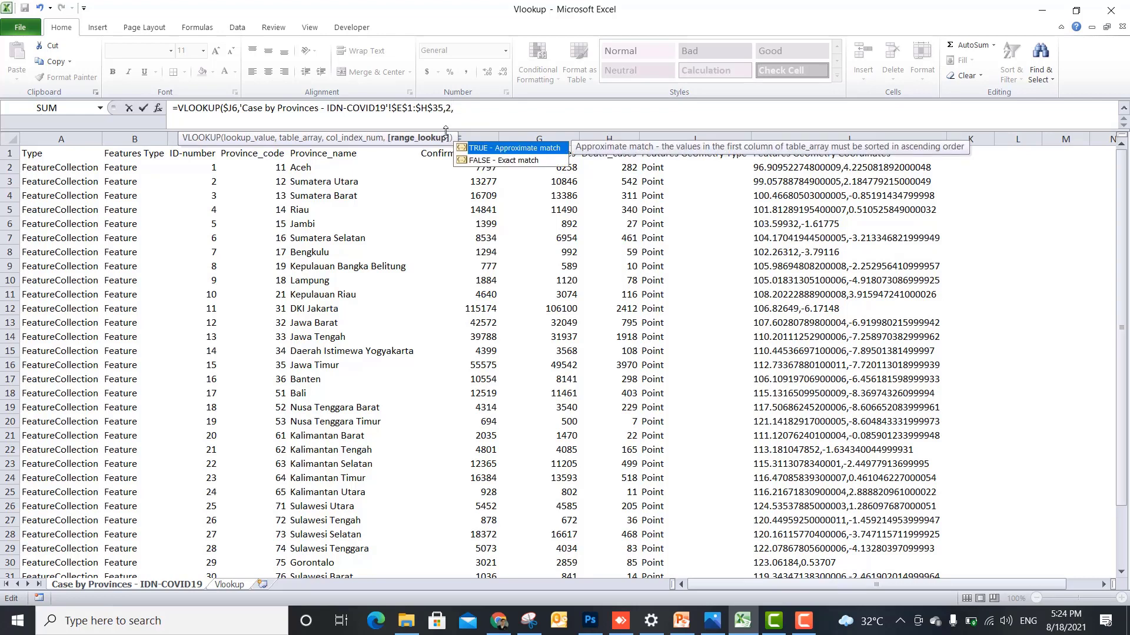
{"action": "left_click", "coordinate": [495, 165]}
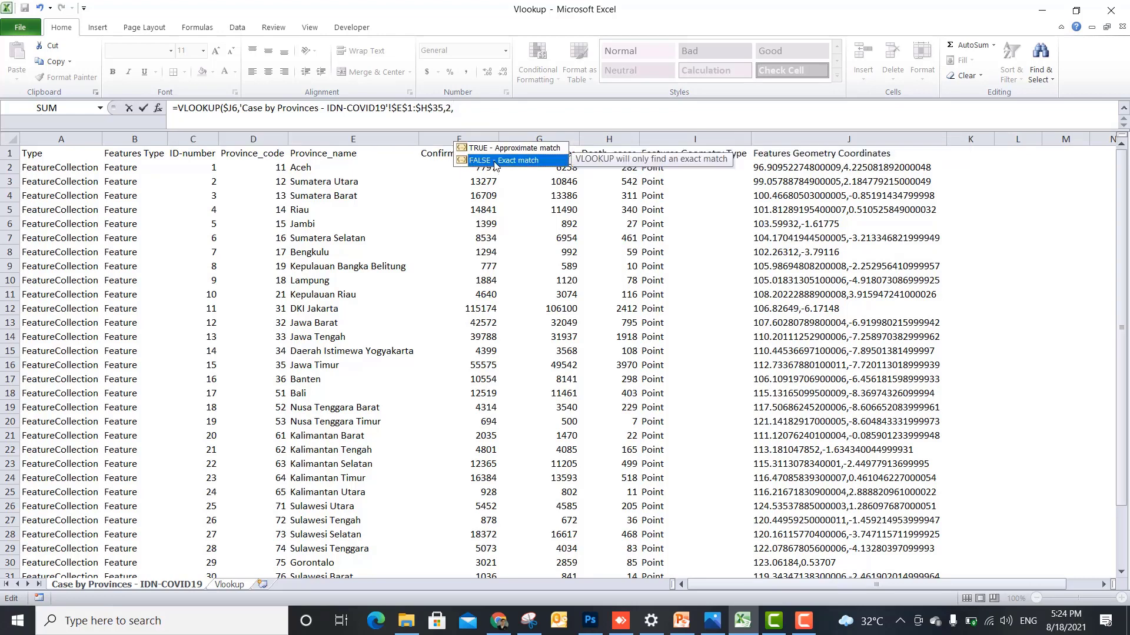
{"action": "double_click", "coordinate": [494, 160]}
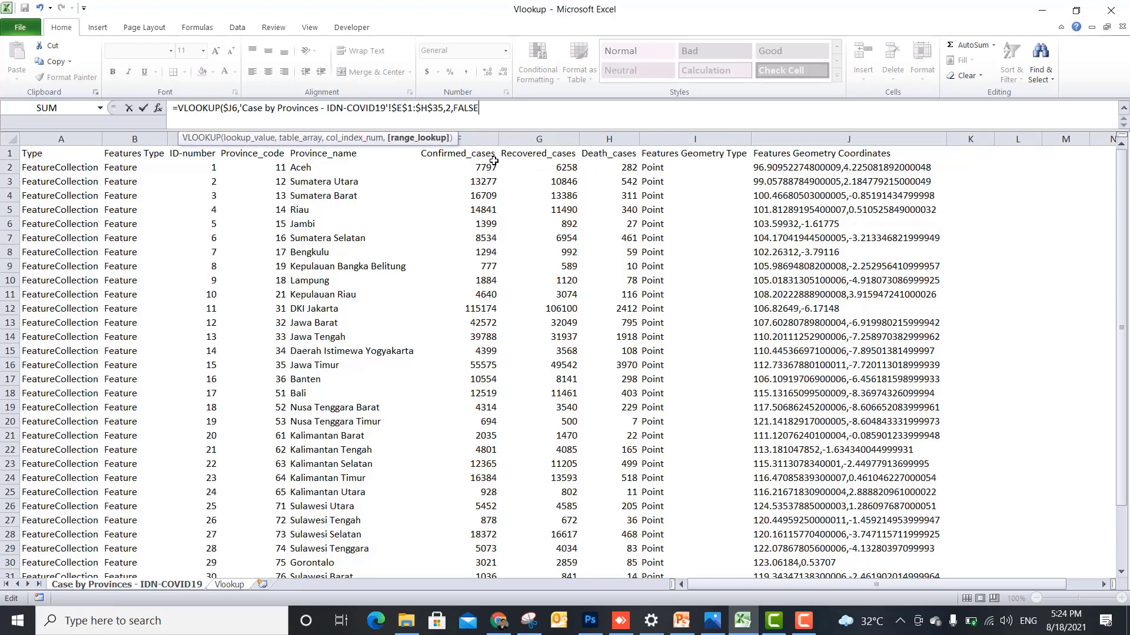
{"action": "type", "text": ")"}
{"action": "key", "text": "Return"}
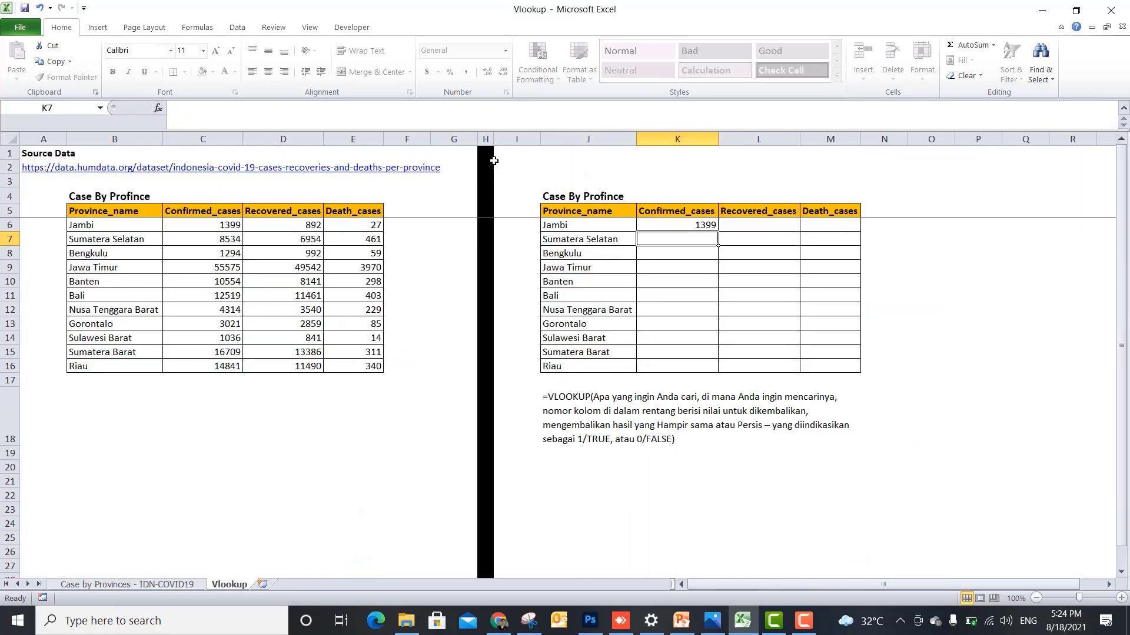
Step: Check Jambi's confirmed cases result in K6 against its row on the source data sheet, and return to the Vlookup sheet
{"action": "left_click", "coordinate": [681, 226]}
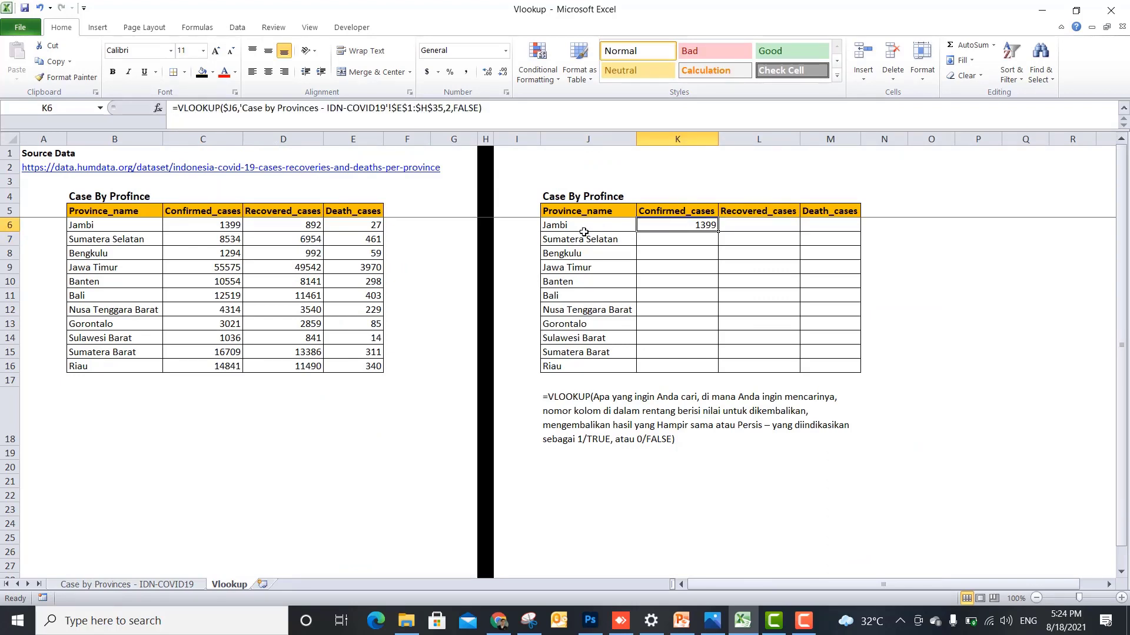
{"action": "left_click", "coordinate": [127, 586]}
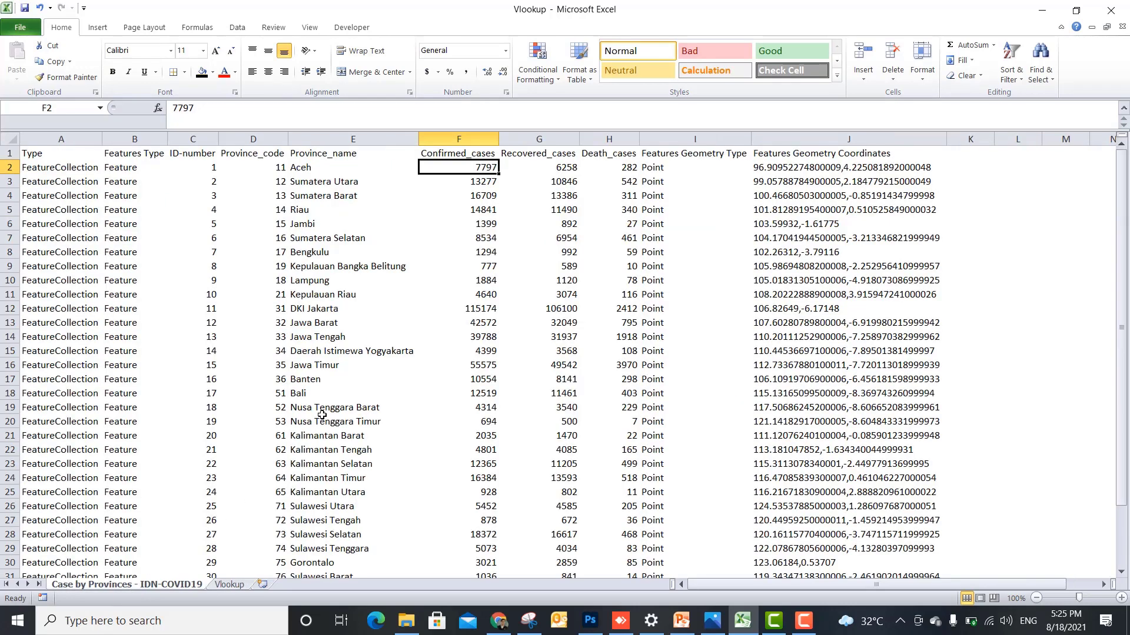
{"action": "left_click", "coordinate": [295, 225]}
{"action": "left_click_drag", "start_coordinate": [317, 225], "coordinate": [447, 225]}
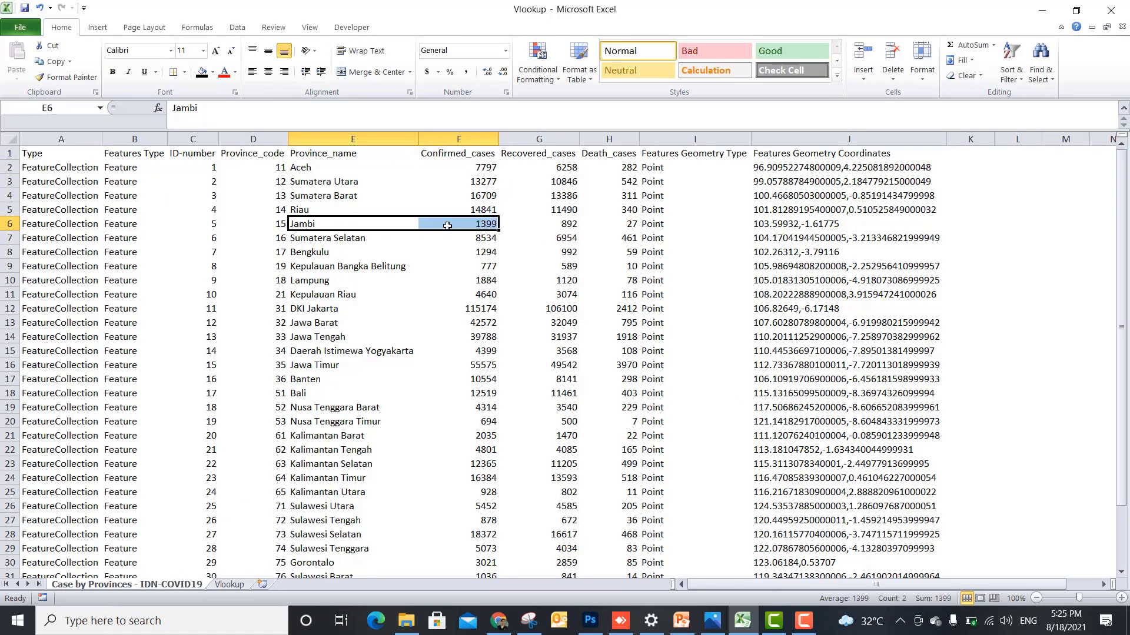
{"action": "left_click", "coordinate": [229, 585]}
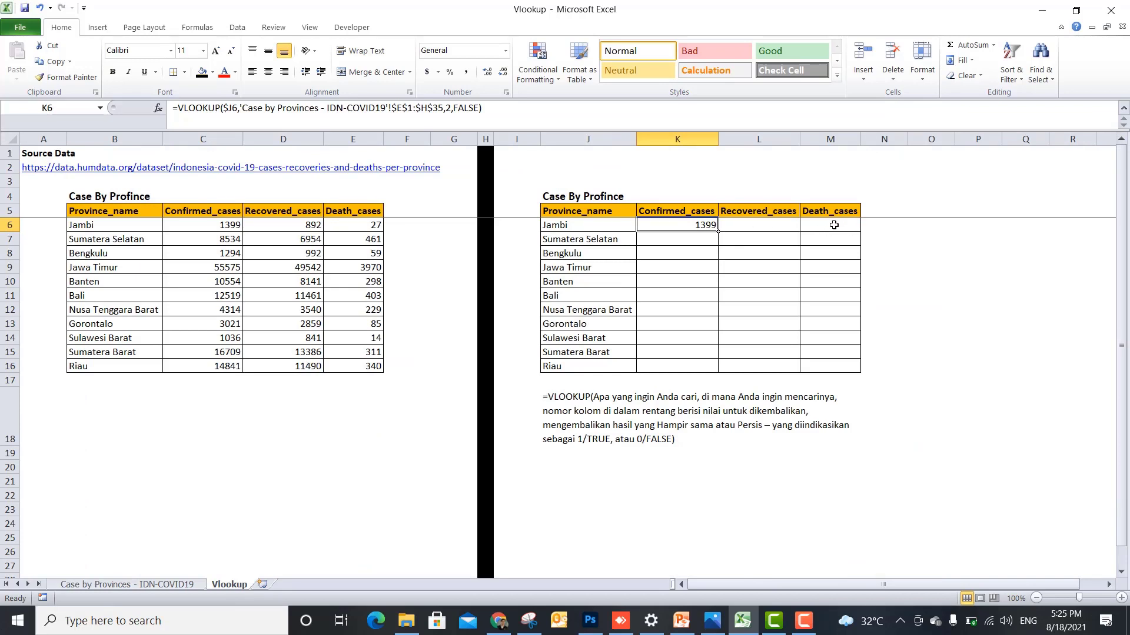
Step: Examine Jambi's confirmed, recovered and death figures on the Case by Provinces - IDN-COVID19 sheet, and return to the Vlookup sheet
{"action": "left_click", "coordinate": [759, 226]}
{"action": "left_click", "coordinate": [812, 230]}
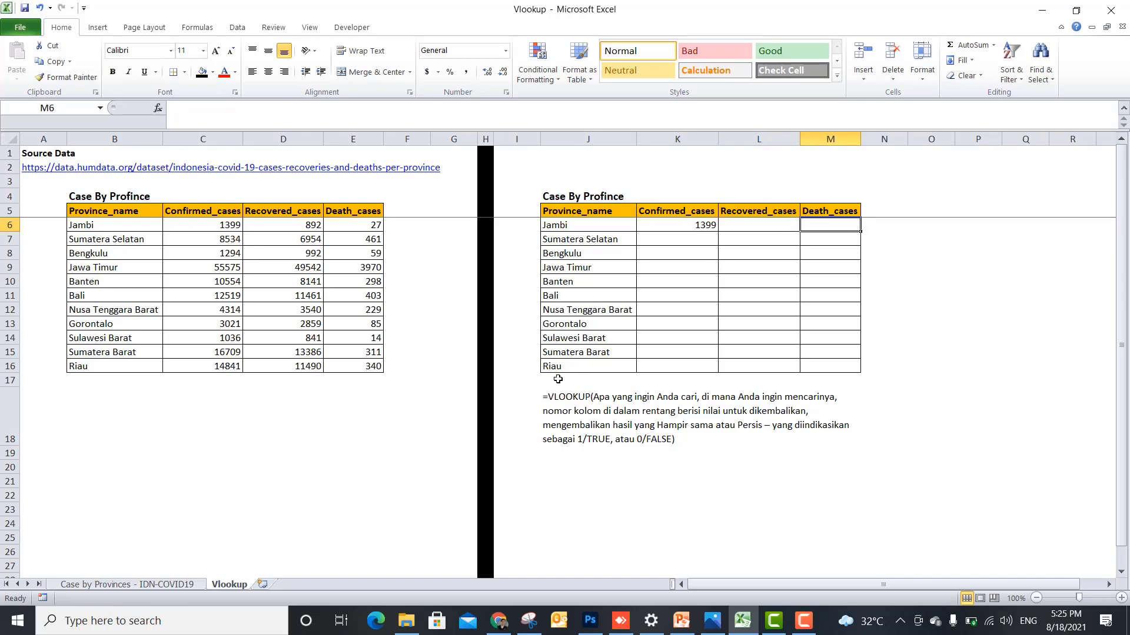
{"action": "left_click", "coordinate": [750, 224]}
{"action": "left_click", "coordinate": [812, 225]}
{"action": "left_click", "coordinate": [166, 586]}
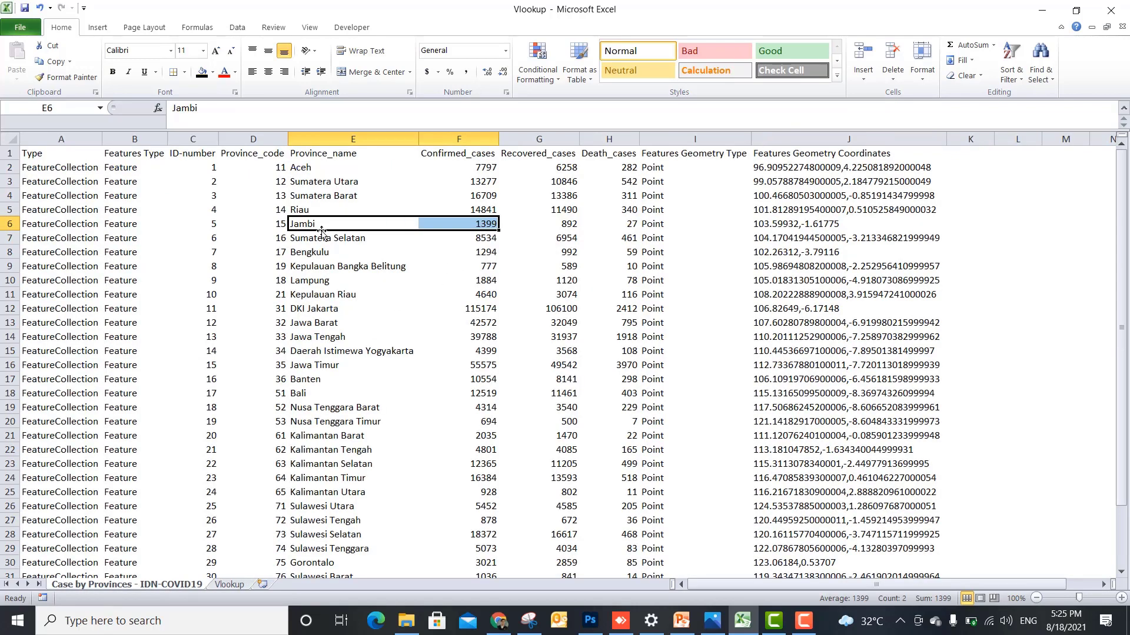
{"action": "left_click", "coordinate": [533, 224]}
{"action": "left_click", "coordinate": [309, 224]}
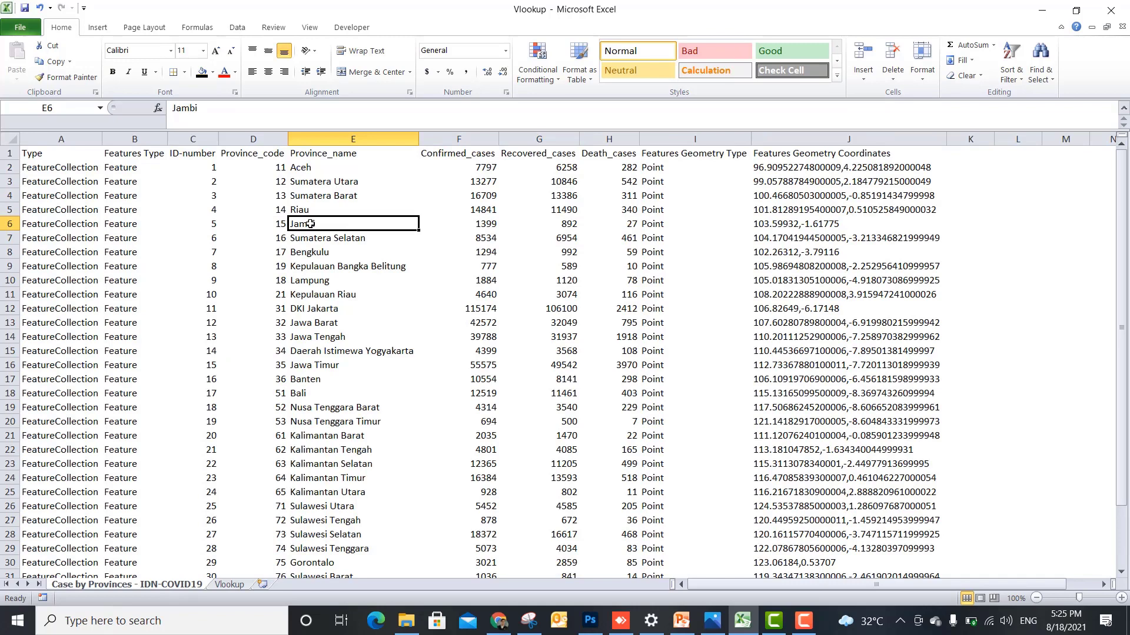
{"action": "left_click", "coordinate": [463, 222]}
{"action": "left_click", "coordinate": [537, 222]}
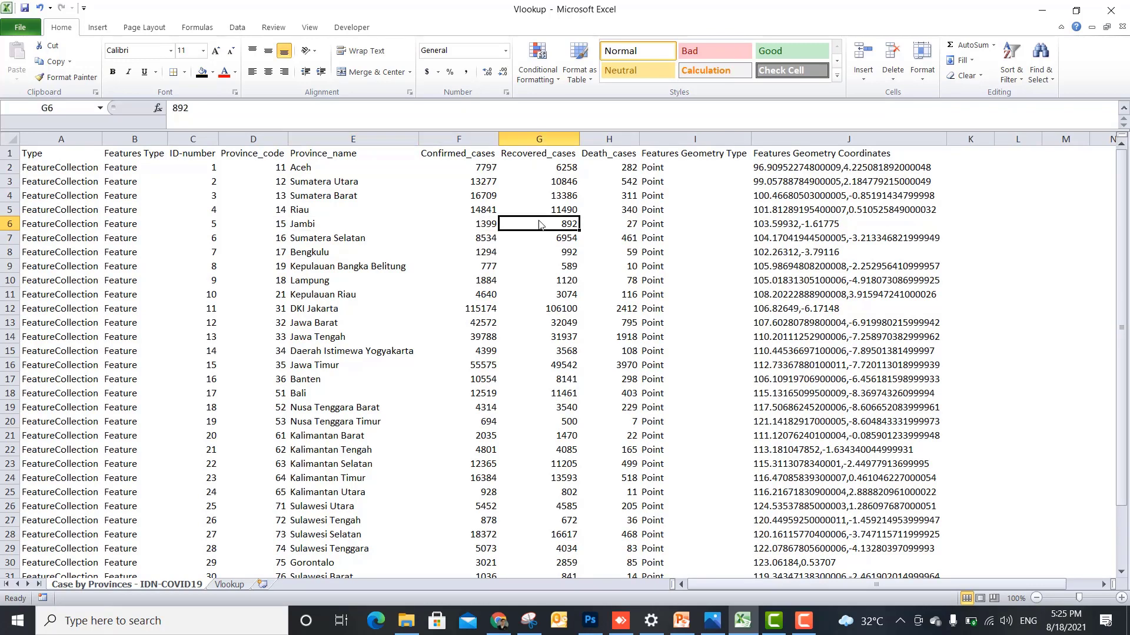
{"action": "left_click", "coordinate": [605, 227]}
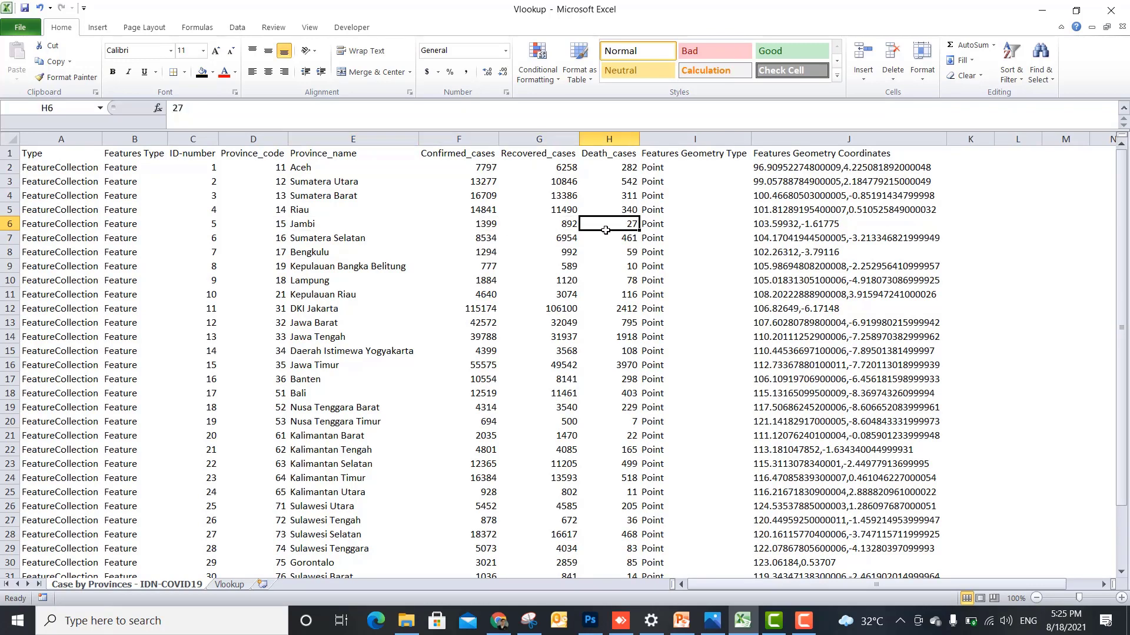
{"action": "left_click", "coordinate": [228, 585]}
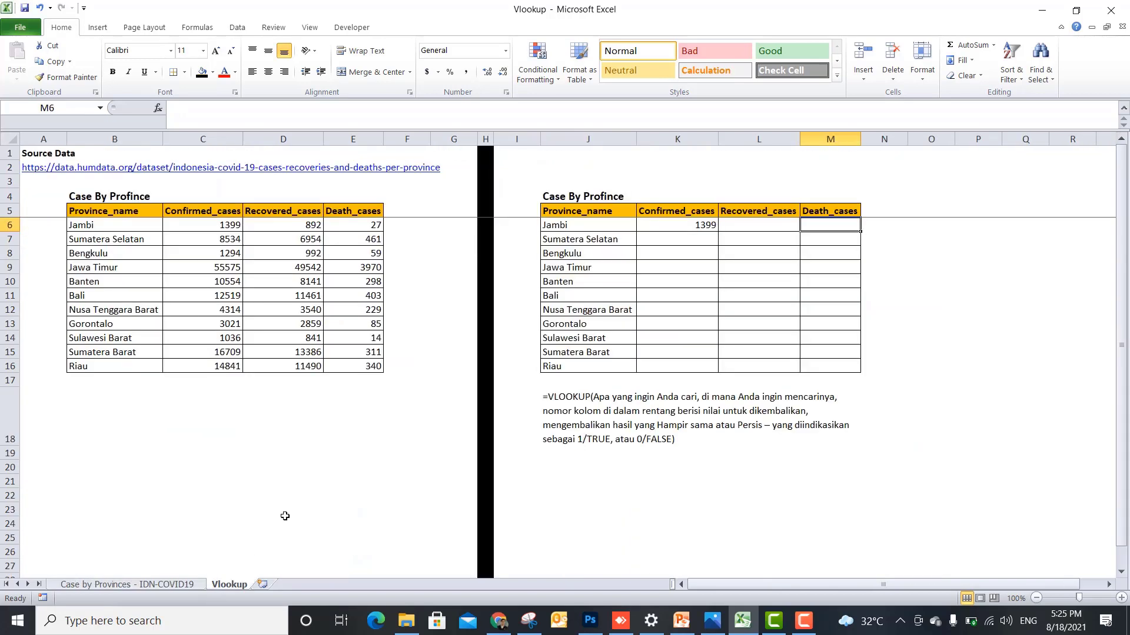
Step: Copy the VLOOKUP formula from K6 into the recovered and death cells L6:M6
{"action": "left_click", "coordinate": [660, 230]}
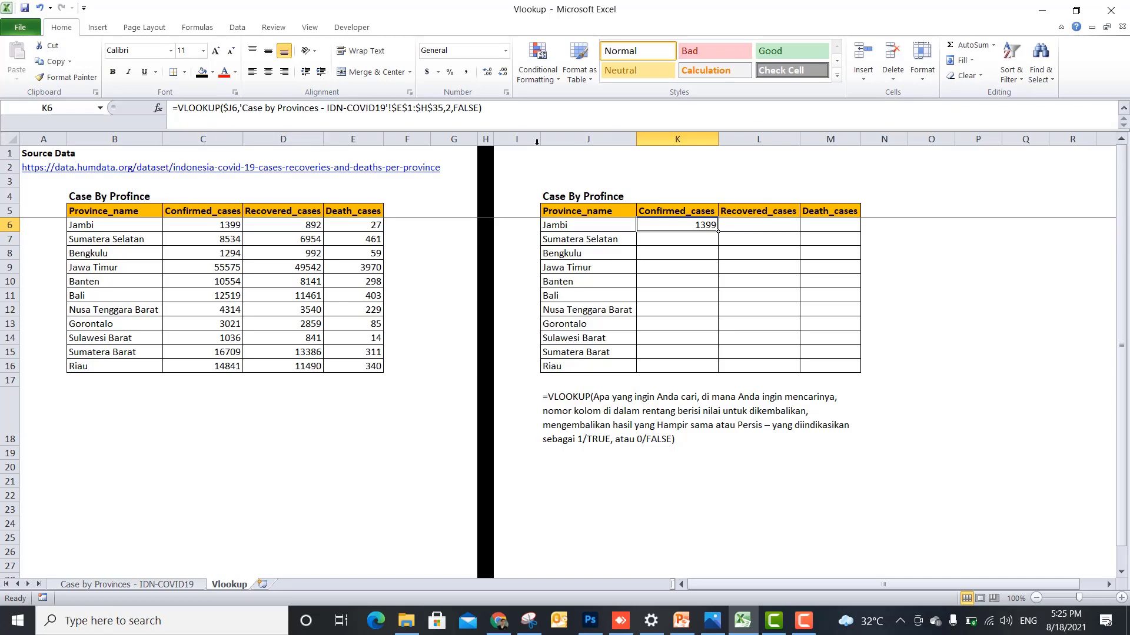
{"action": "key", "text": "ctrl+c"}
{"action": "key", "text": "Right"}
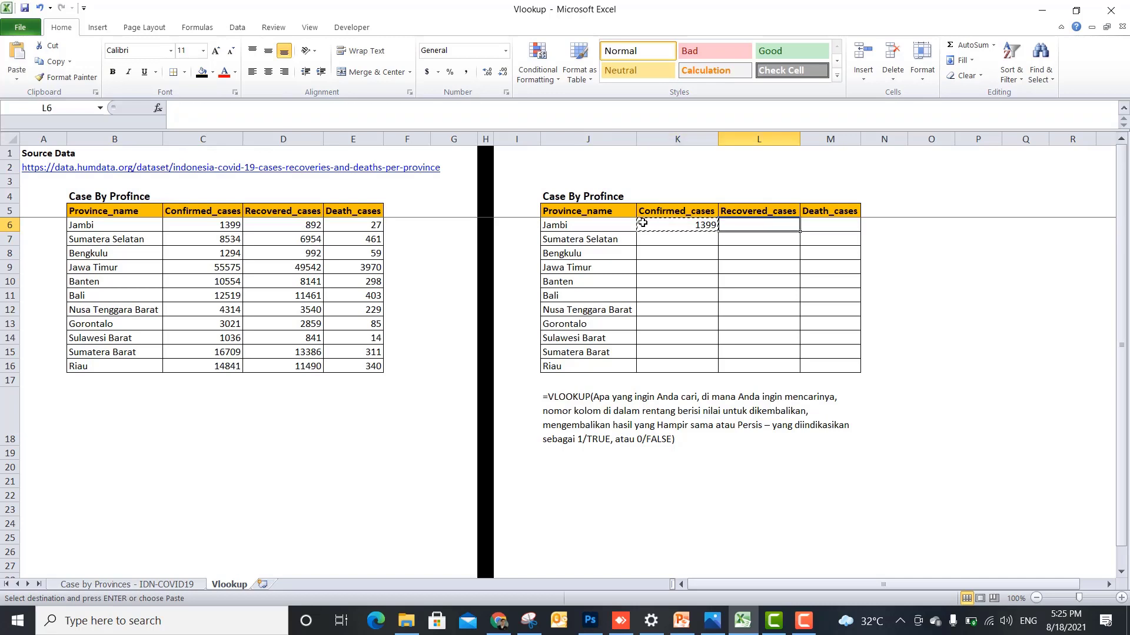
{"action": "key", "text": "shift+Right"}
{"action": "key", "text": "ctrl+v"}
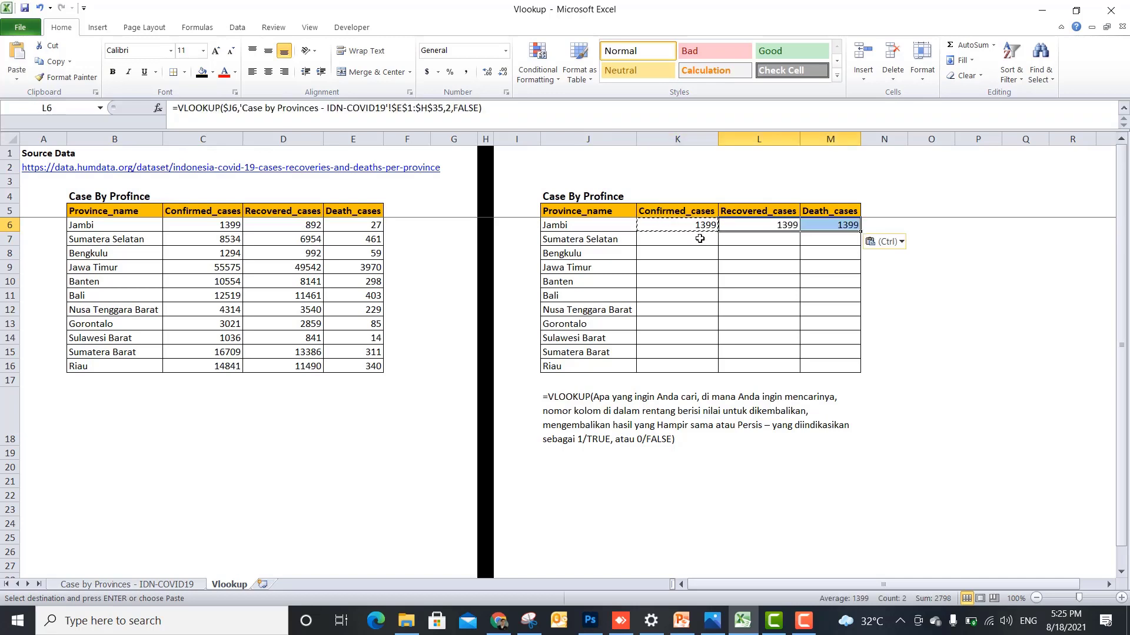
Step: Set the column index of the VLOOKUP formula in L6 to 3 for recovered cases
{"action": "left_click", "coordinate": [744, 224]}
{"action": "double_click", "coordinate": [744, 225]}
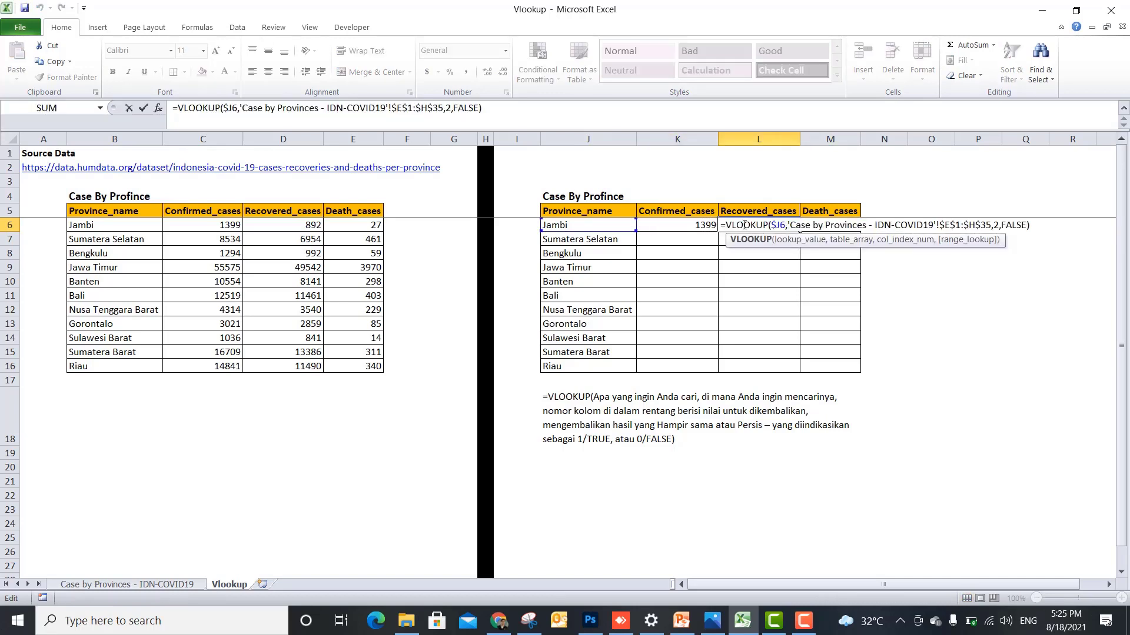
{"action": "key", "text": "Return"}
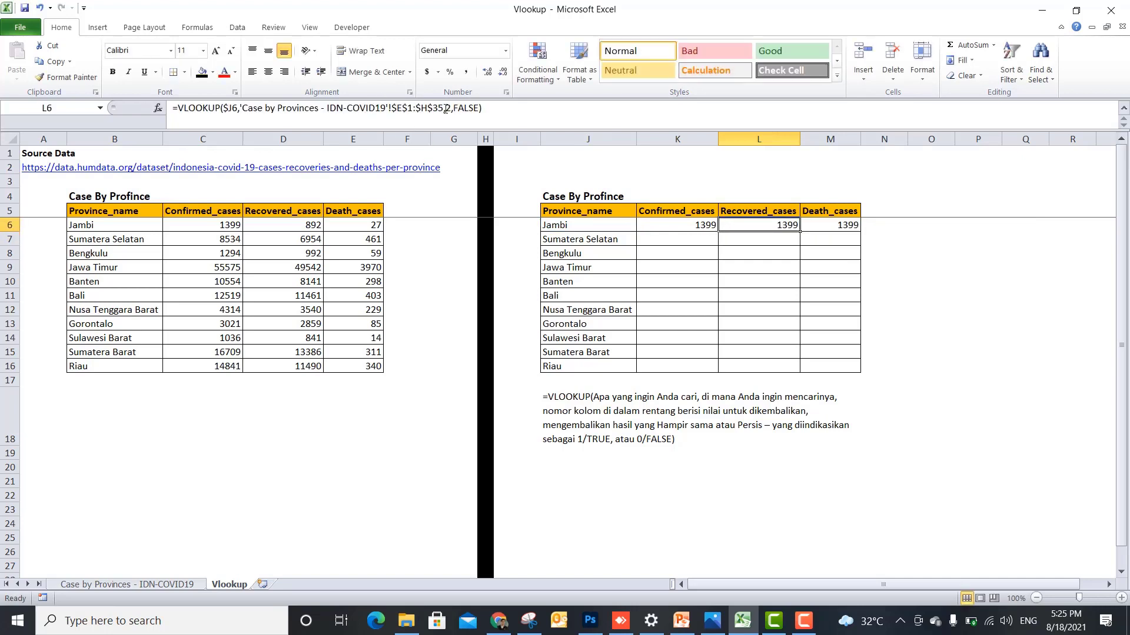
{"action": "left_click", "coordinate": [446, 108]}
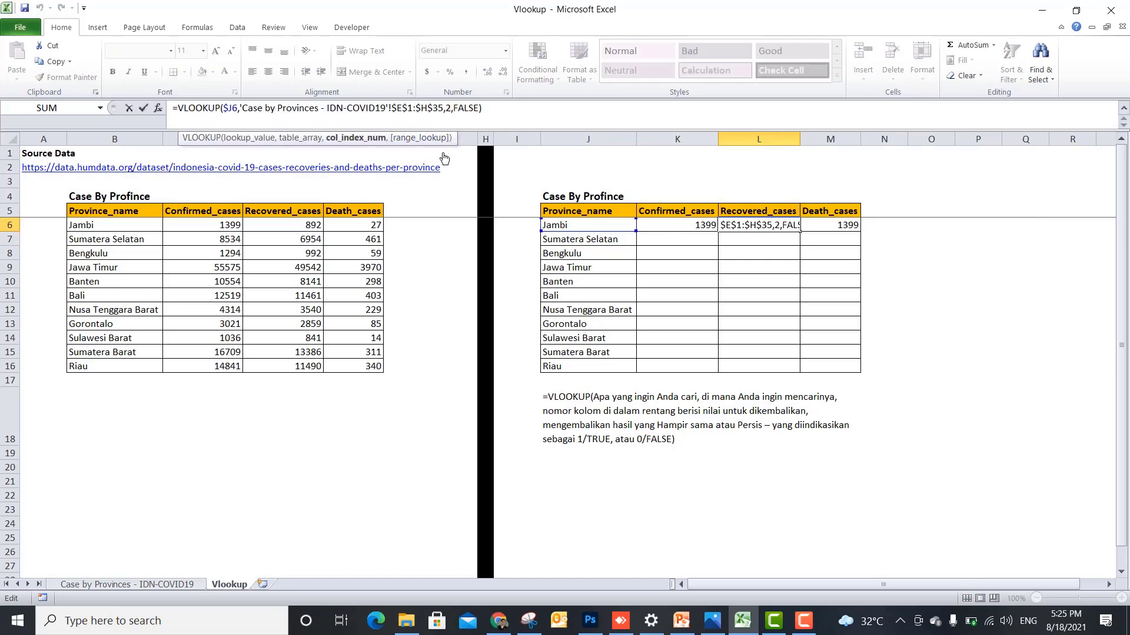
{"action": "key", "text": "BackSpace"}
{"action": "type", "text": "3"}
{"action": "key", "text": "Tab"}
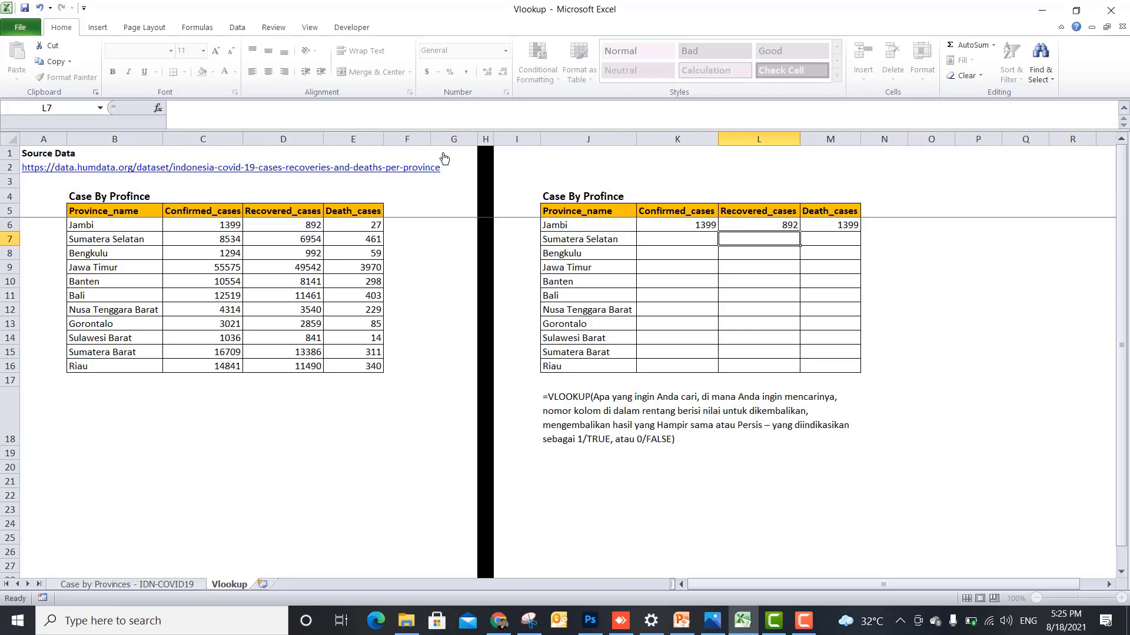
Step: Set the column index of the VLOOKUP formula in M6 to 4 for death cases
{"action": "left_click", "coordinate": [450, 112]}
{"action": "key", "text": "BackSpace"}
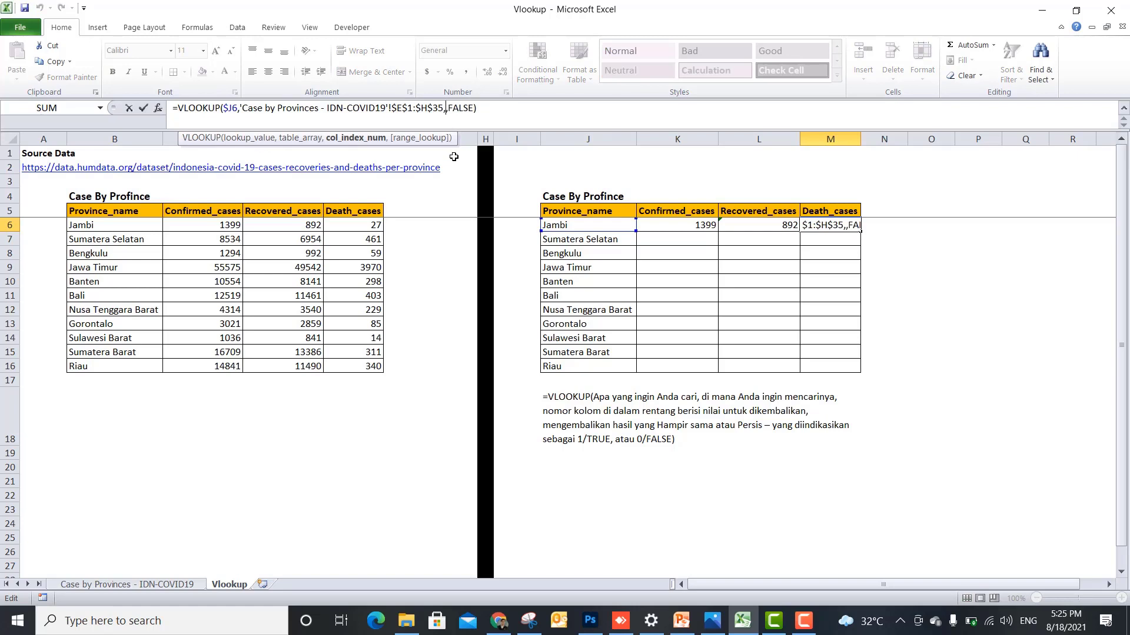
{"action": "type", "text": "4"}
{"action": "key", "text": "Return"}
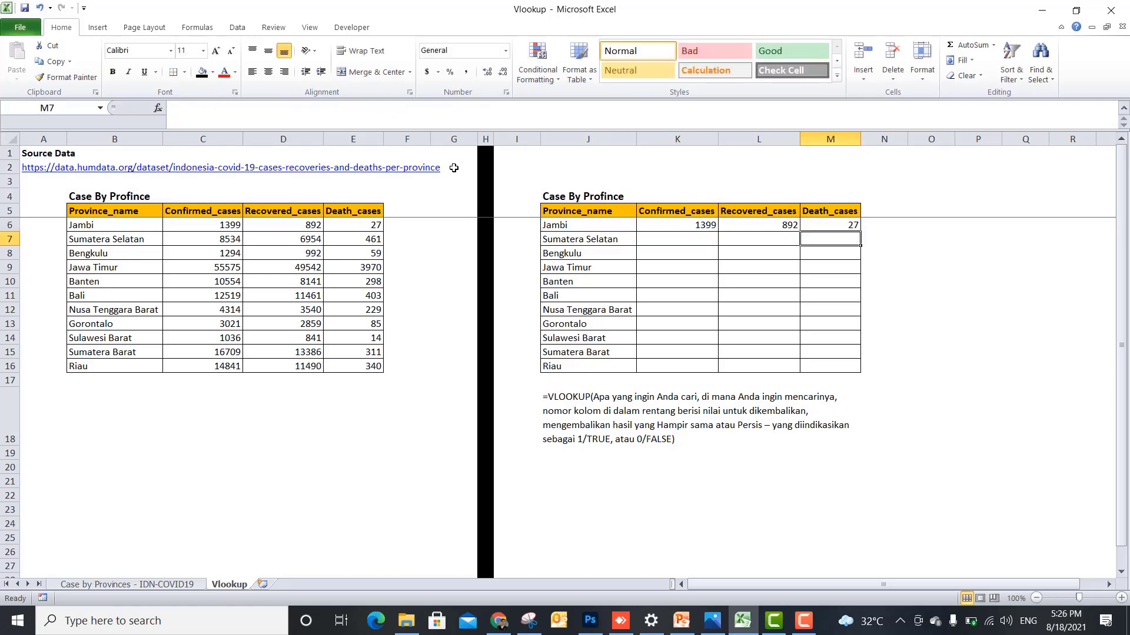
Step: Fill the three VLOOKUP formulas in K6:M6 down through row 16 for all listed provinces
{"action": "left_click", "coordinate": [669, 226]}
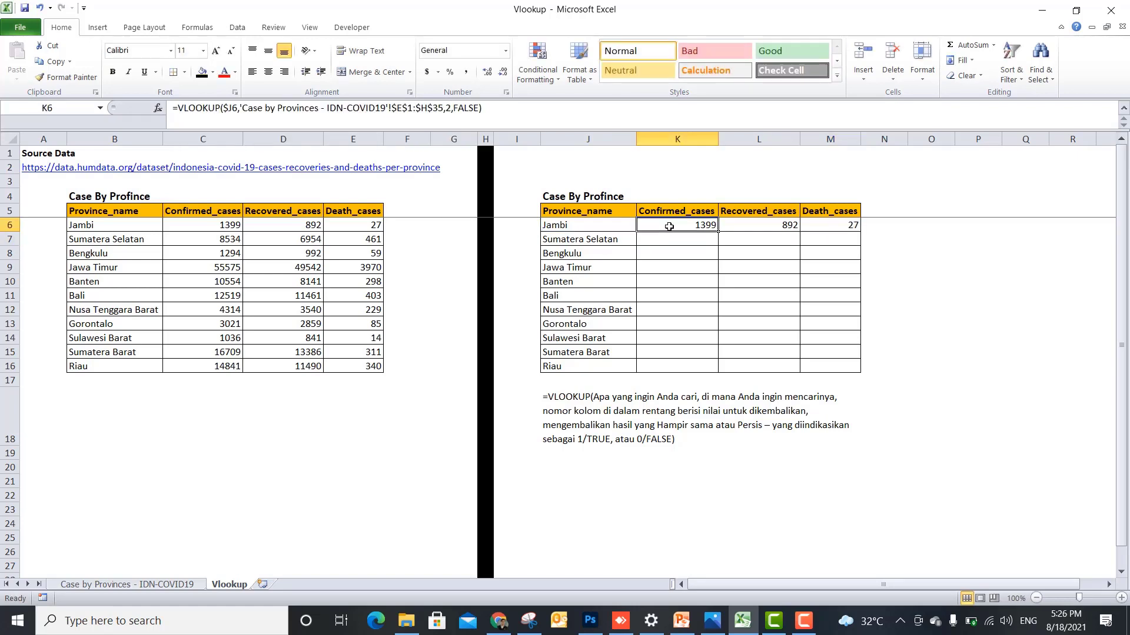
{"action": "left_click_drag", "start_coordinate": [669, 227], "coordinate": [847, 226]}
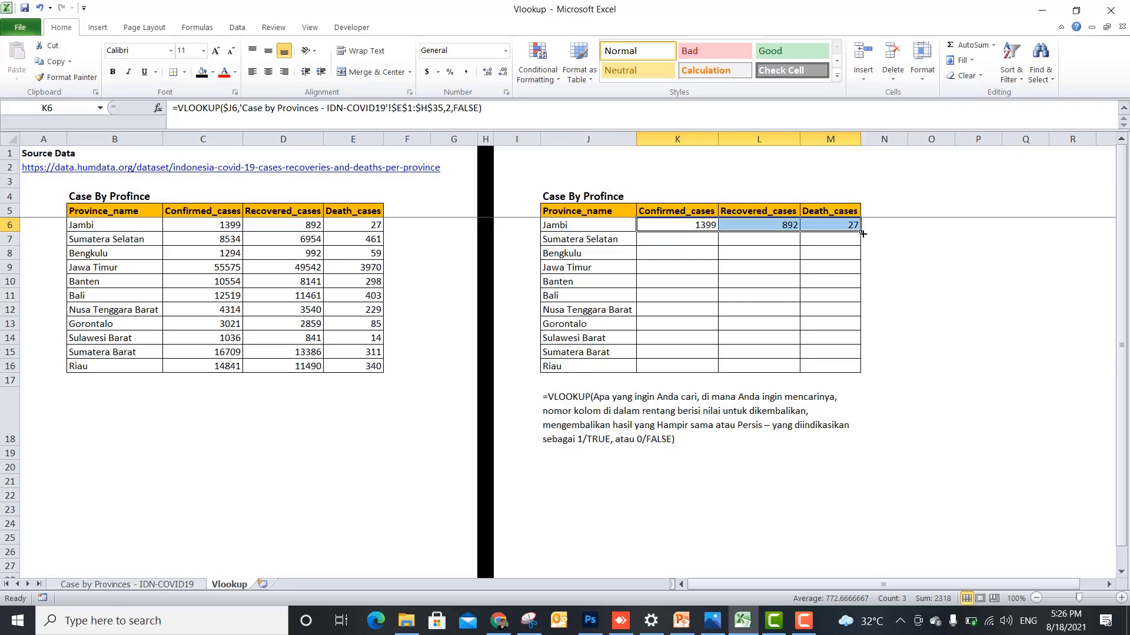
{"action": "double_click", "coordinate": [862, 264]}
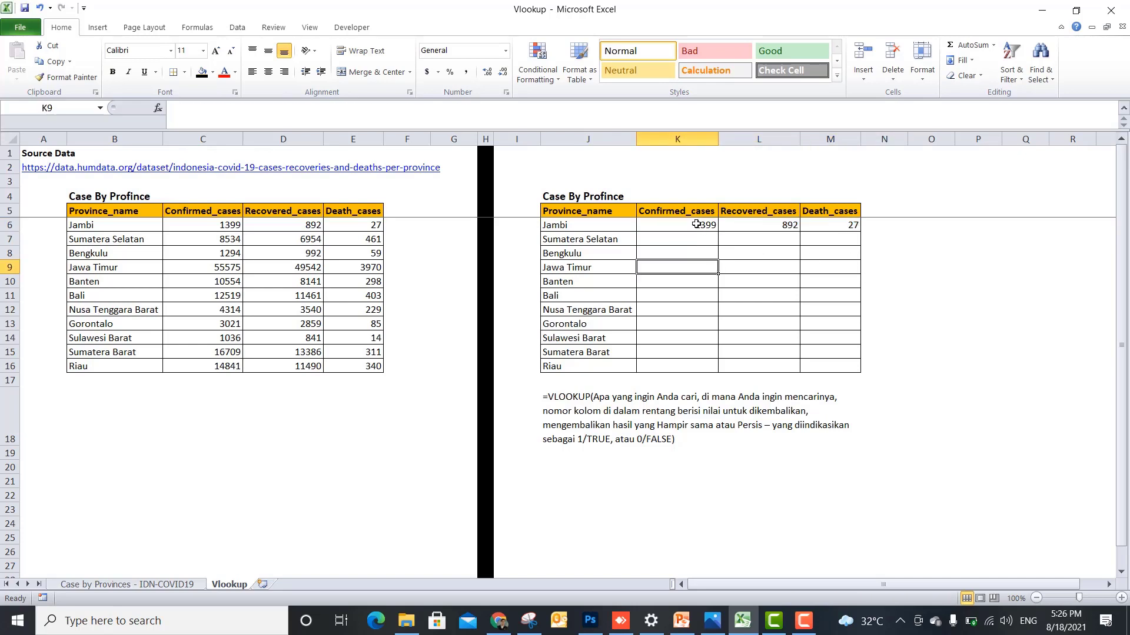
{"action": "left_click_drag", "start_coordinate": [696, 224], "coordinate": [850, 226]}
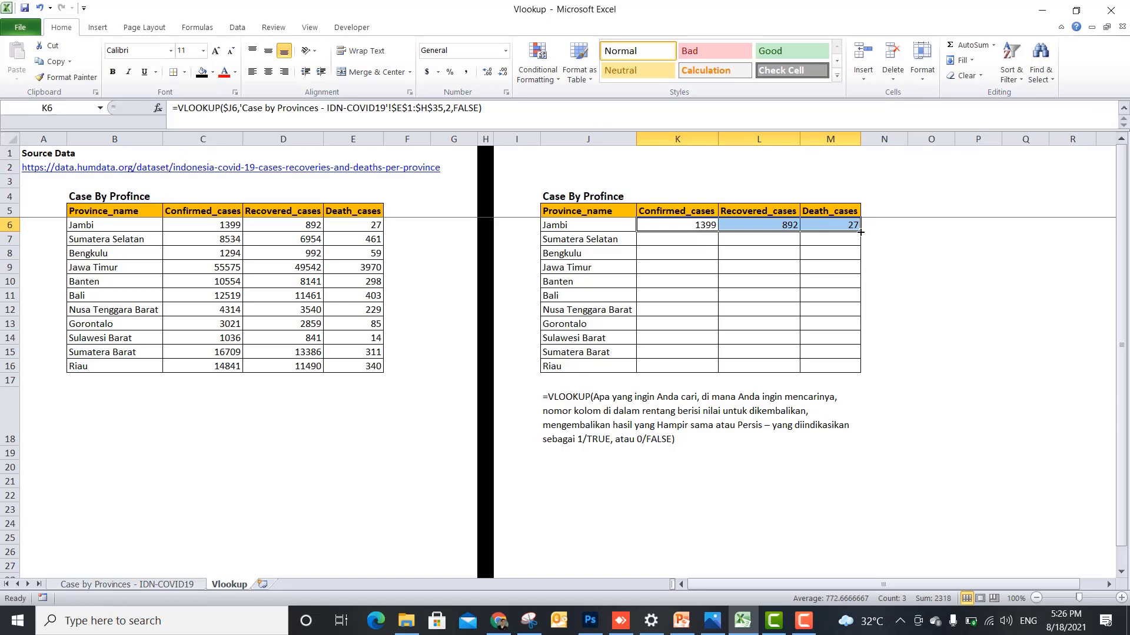
{"action": "double_click", "coordinate": [861, 232]}
{"action": "left_click", "coordinate": [877, 294]}
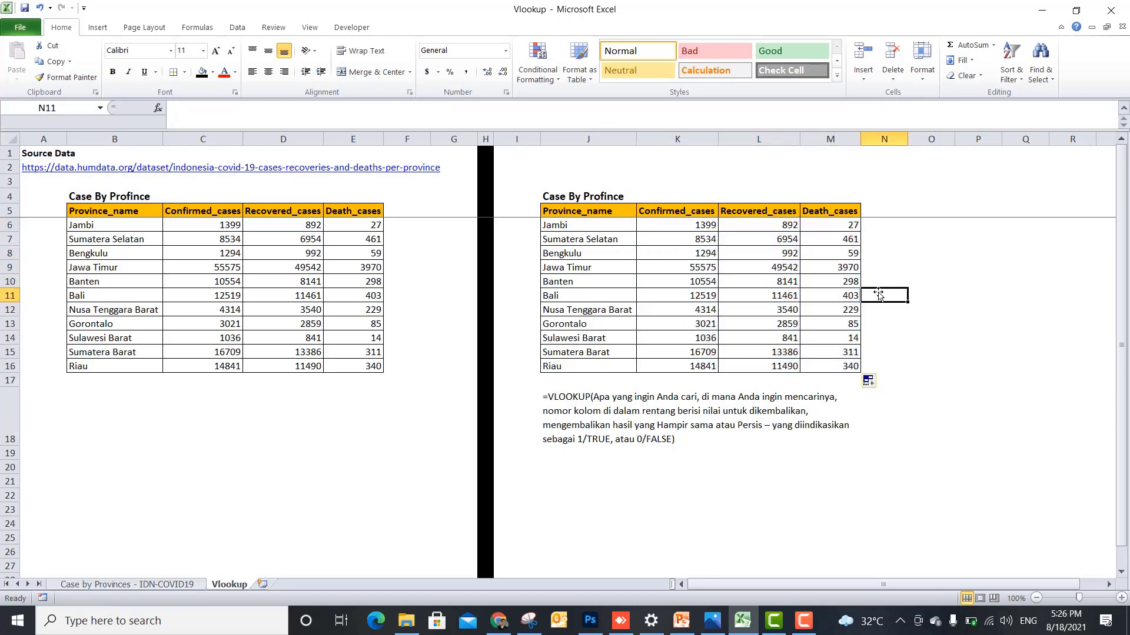
Step: Compare Sumatera Barat's looked-up figures in row 15 with its row on the source data sheet, and return to the Vlookup sheet
{"action": "left_click", "coordinate": [600, 353]}
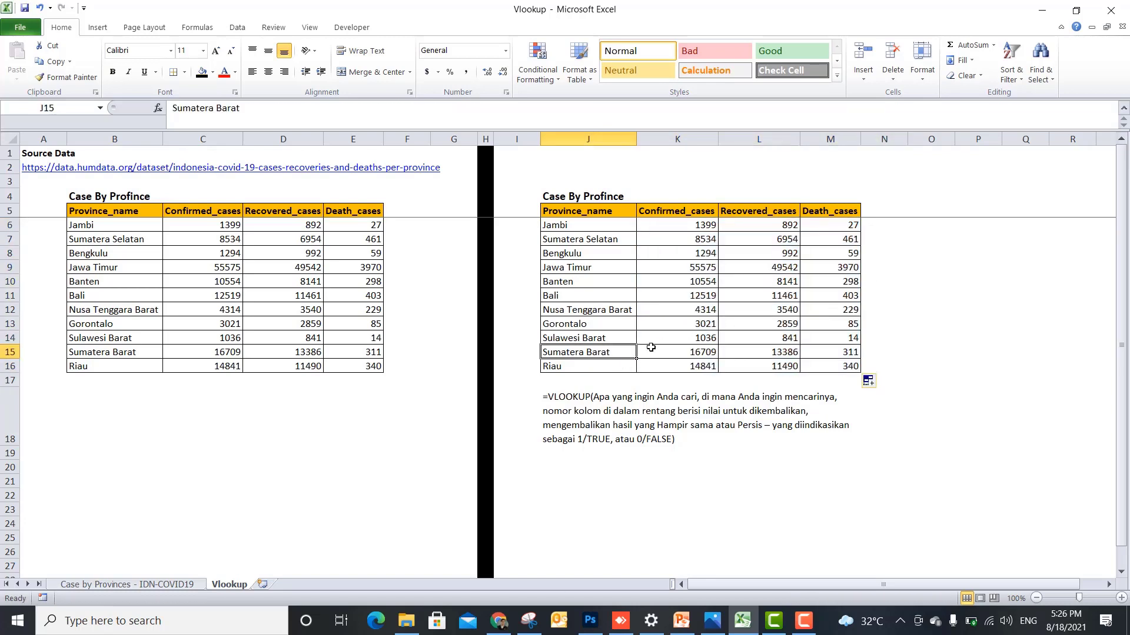
{"action": "left_click_drag", "start_coordinate": [650, 347], "coordinate": [812, 347]}
{"action": "left_click", "coordinate": [183, 584]}
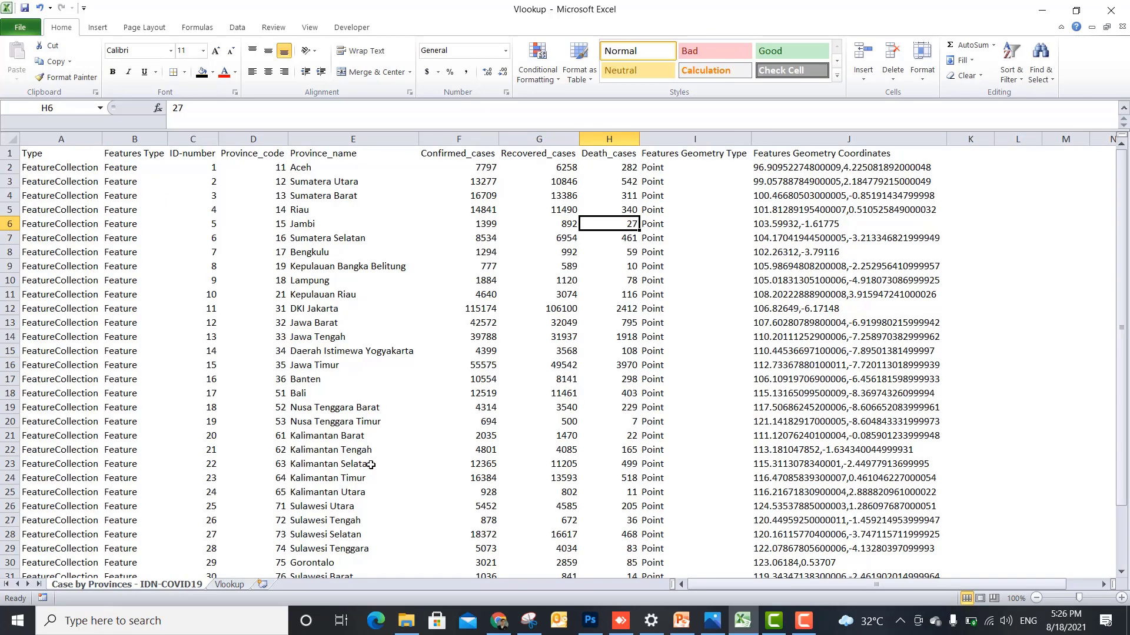
{"action": "scroll", "coordinate": [371, 464], "scroll_direction": "down", "scroll_amount": 3}
{"action": "scroll", "coordinate": [371, 465], "scroll_direction": "up", "scroll_amount": 3}
{"action": "left_click_drag", "start_coordinate": [329, 196], "coordinate": [609, 196]}
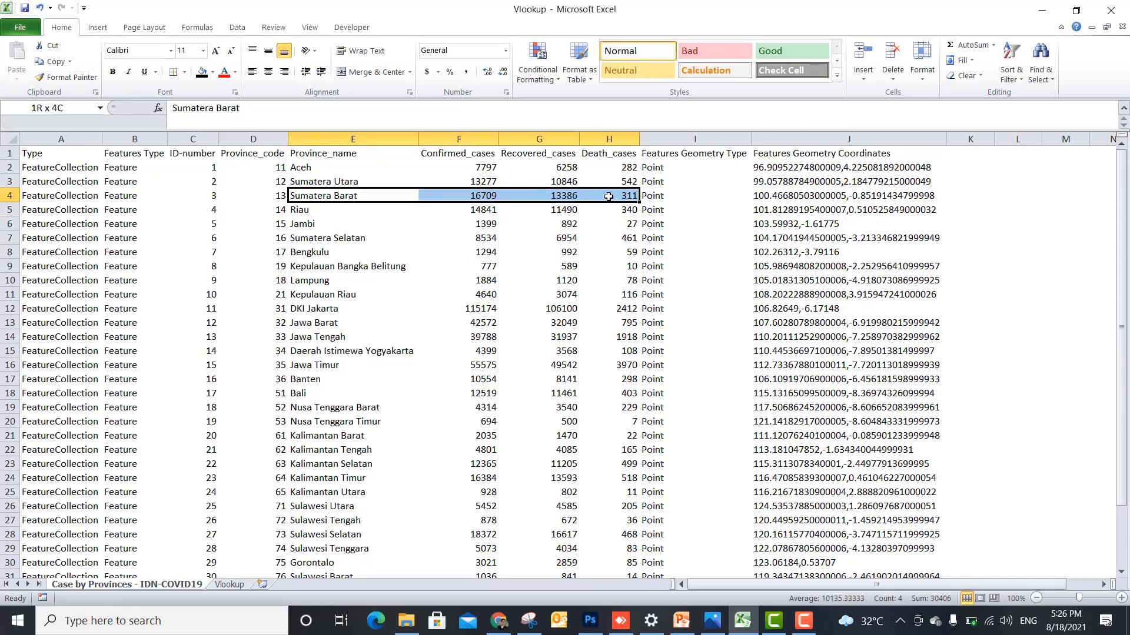
{"action": "left_click", "coordinate": [241, 586]}
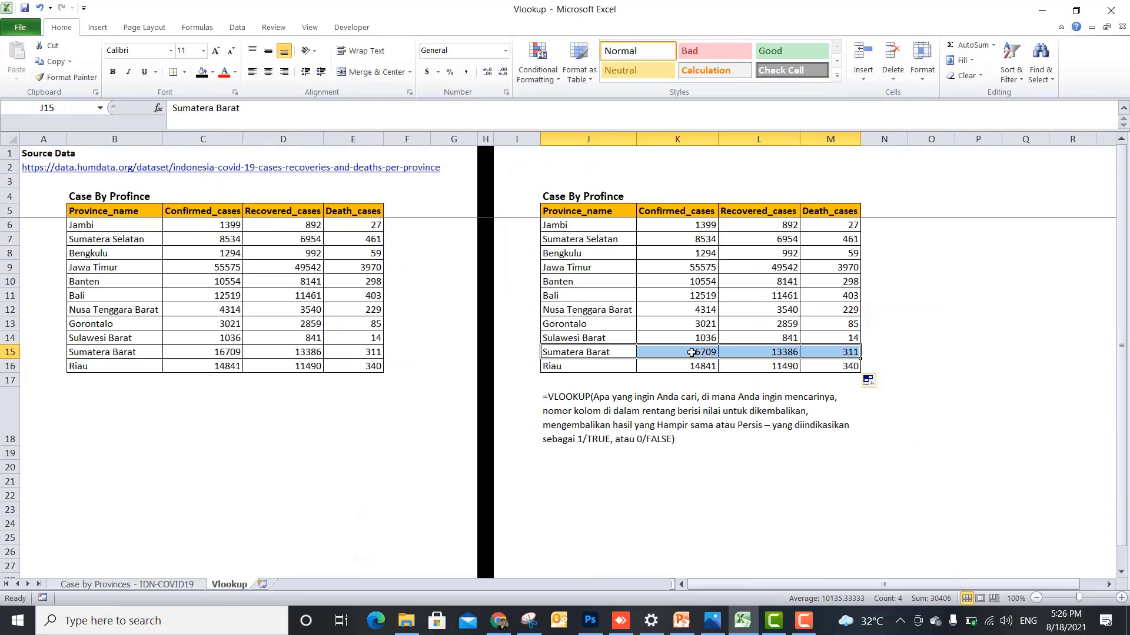
{"action": "left_click", "coordinate": [133, 585]}
{"action": "left_click", "coordinate": [469, 196]}
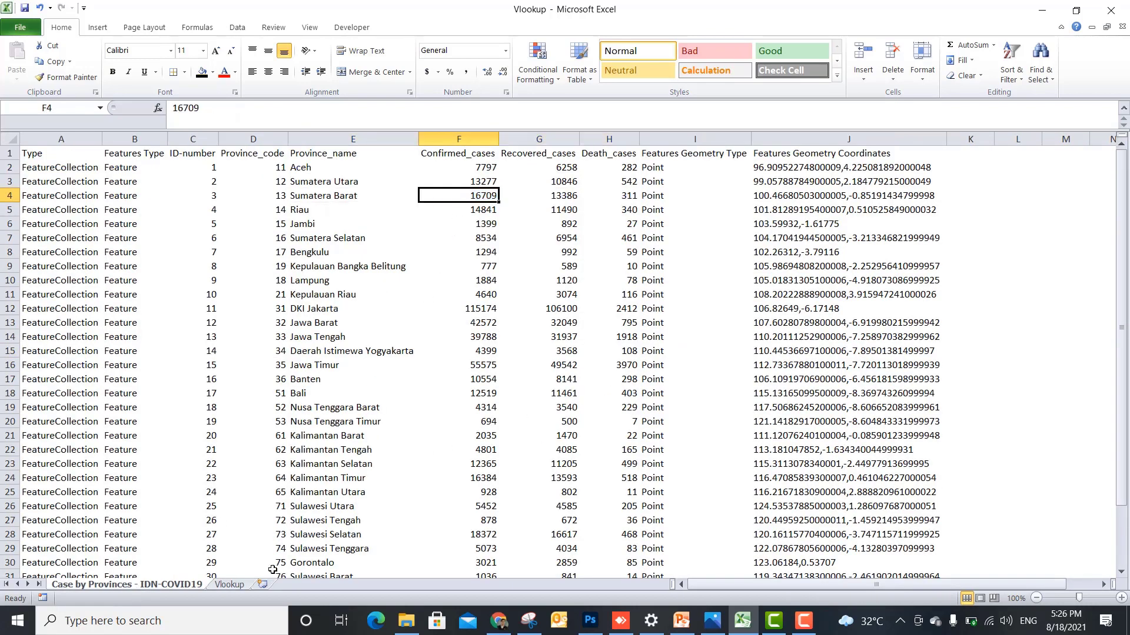
{"action": "left_click", "coordinate": [242, 588]}
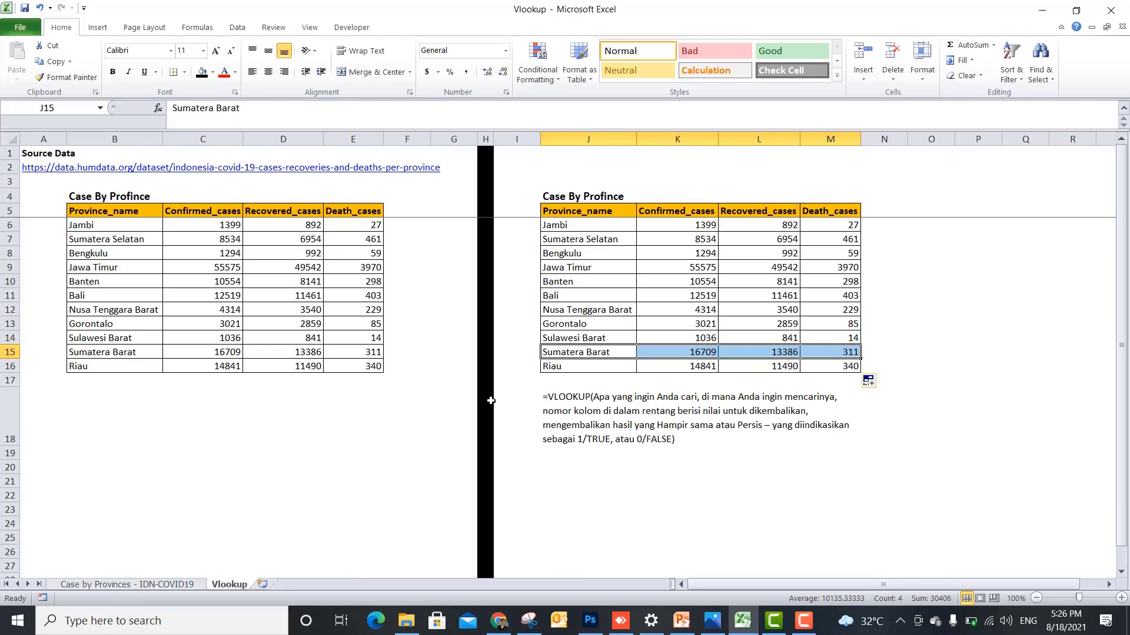
{"action": "left_click", "coordinate": [596, 209]}
{"action": "left_click_drag", "start_coordinate": [650, 222], "coordinate": [840, 363]}
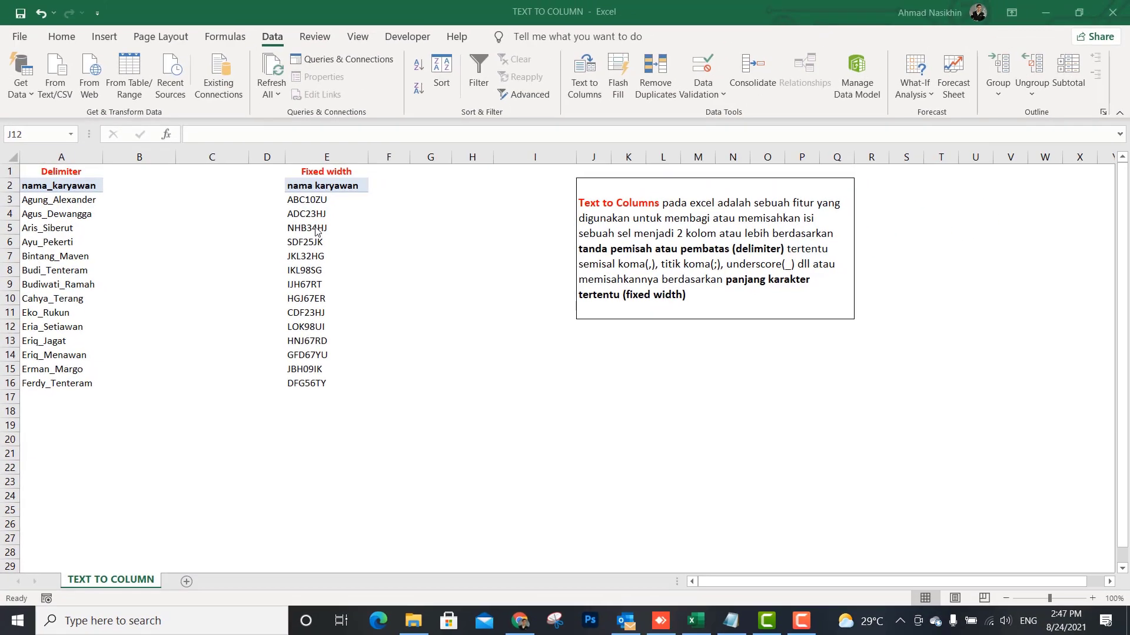
{"action": "key", "text": "BackSpace"}
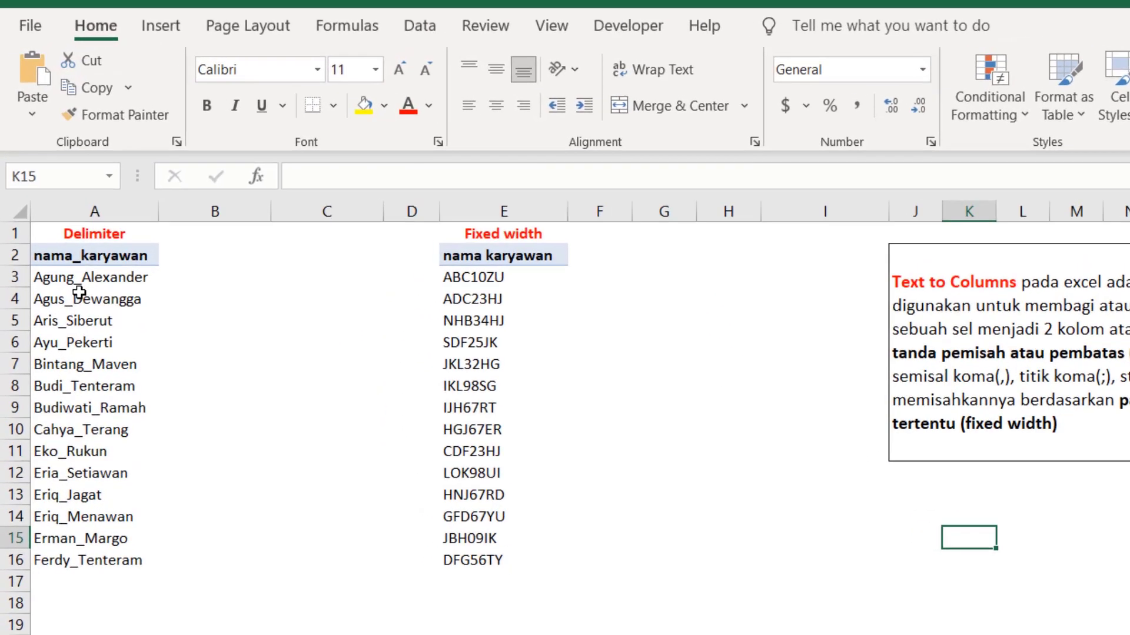
Step: Start Text to Columns on the underscore-joined employee names in A3:A16 of the TEXT TO COLUMN sheet
{"action": "left_click", "coordinate": [85, 302]}
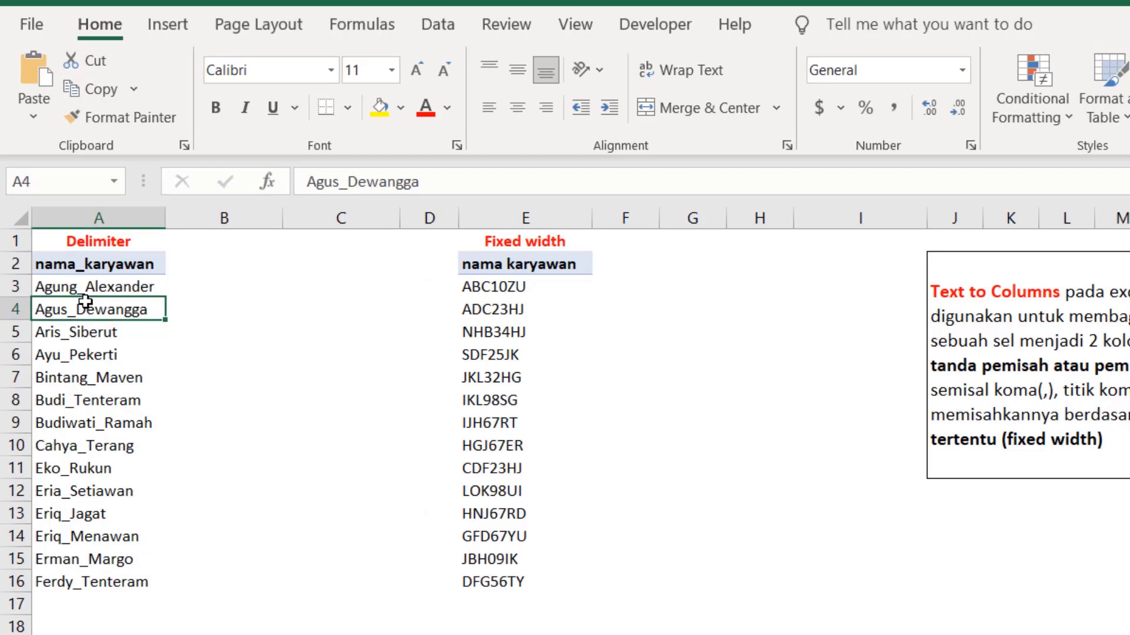
{"action": "key", "text": "ctrl+Up"}
{"action": "key", "text": "Down"}
{"action": "key", "text": "Down"}
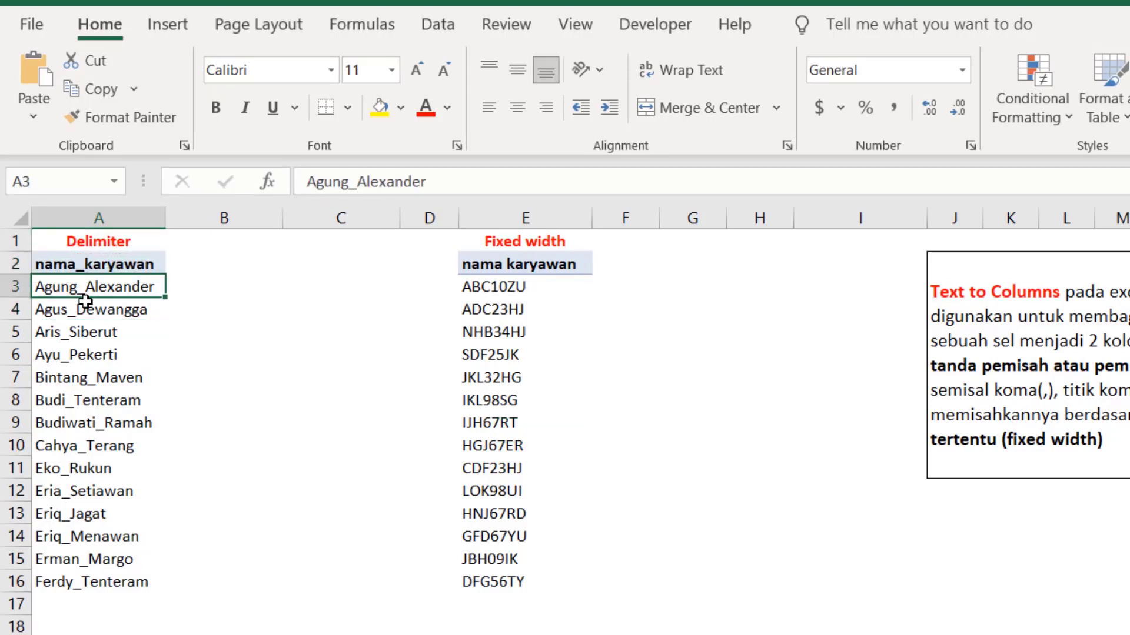
{"action": "key", "text": "ctrl+shift+Down"}
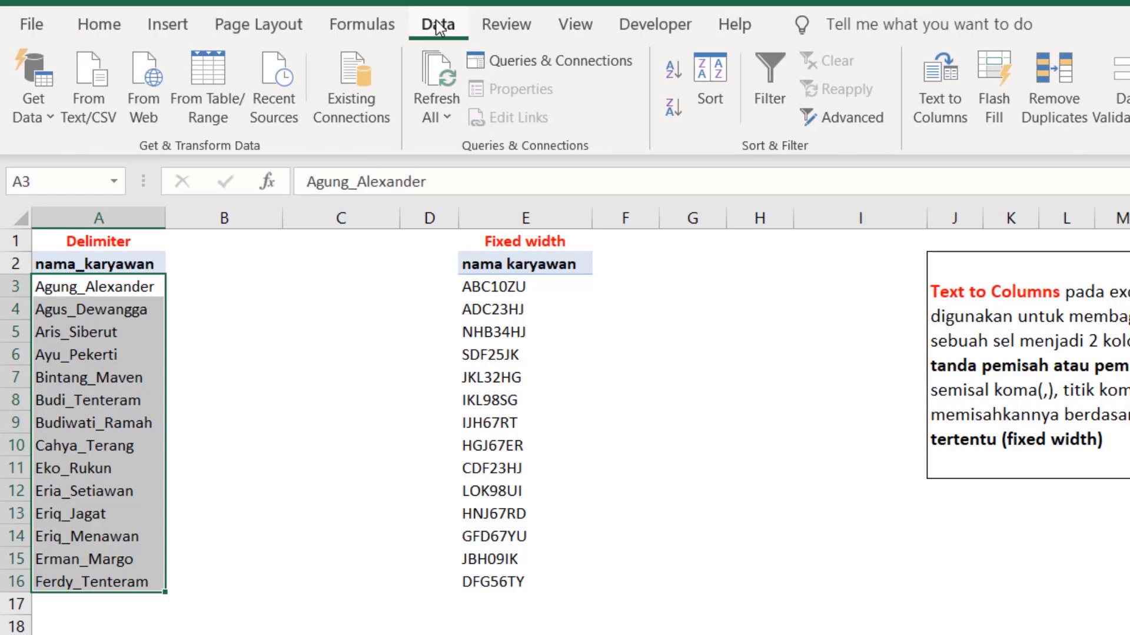
{"action": "left_click", "coordinate": [933, 85]}
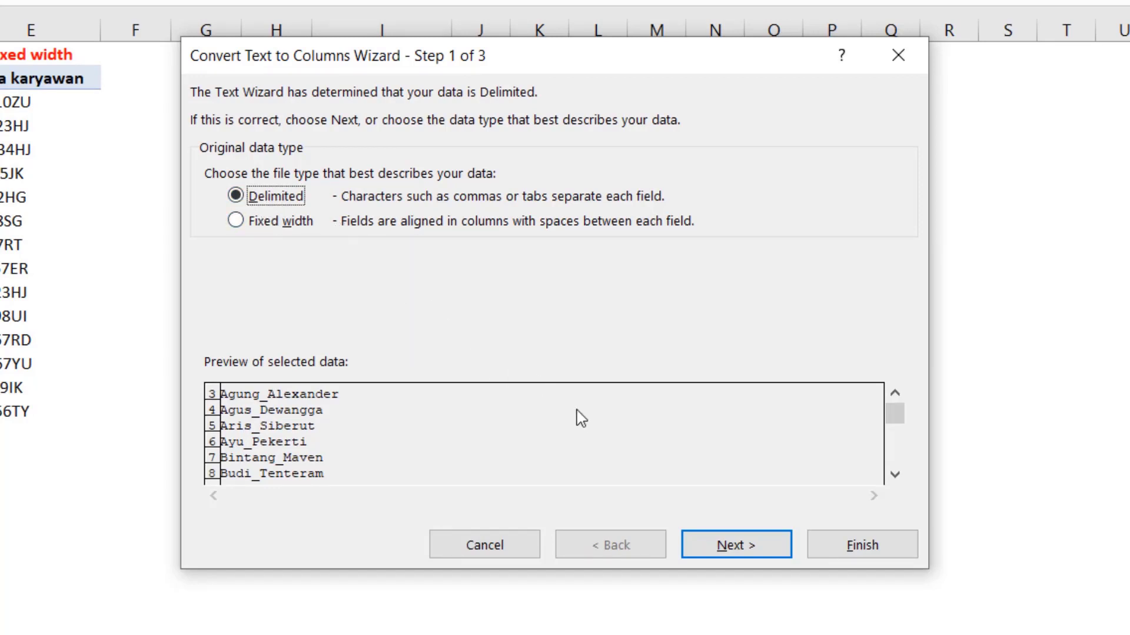
Step: Keep Delimited as the original data type and add an underscore (_) as the Other delimiter
{"action": "left_click", "coordinate": [748, 543]}
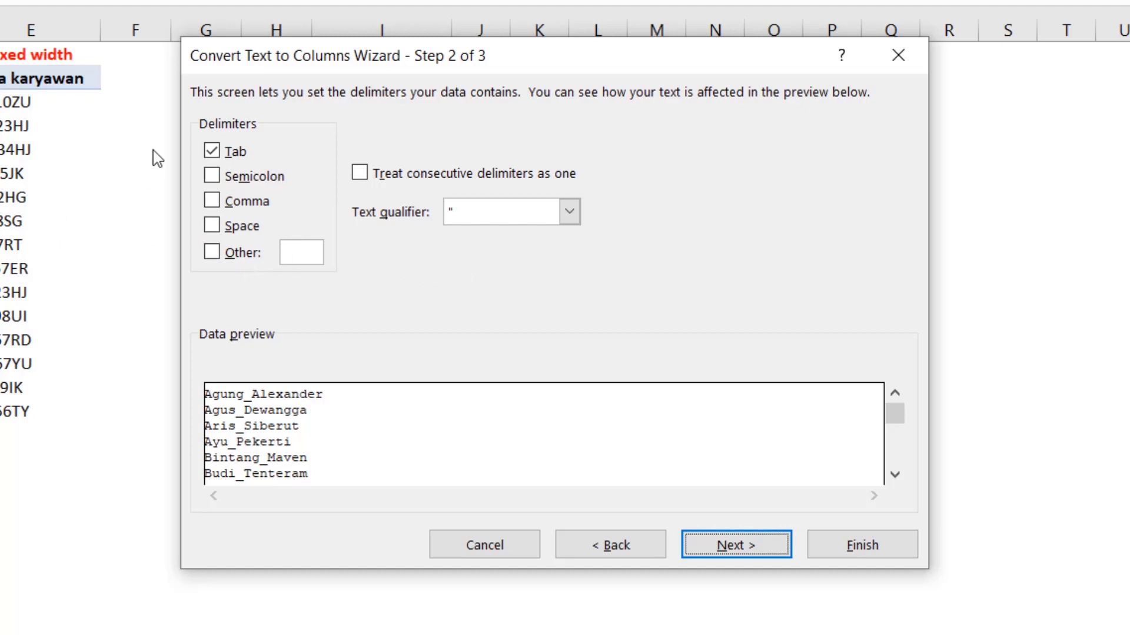
{"action": "left_click", "coordinate": [306, 254]}
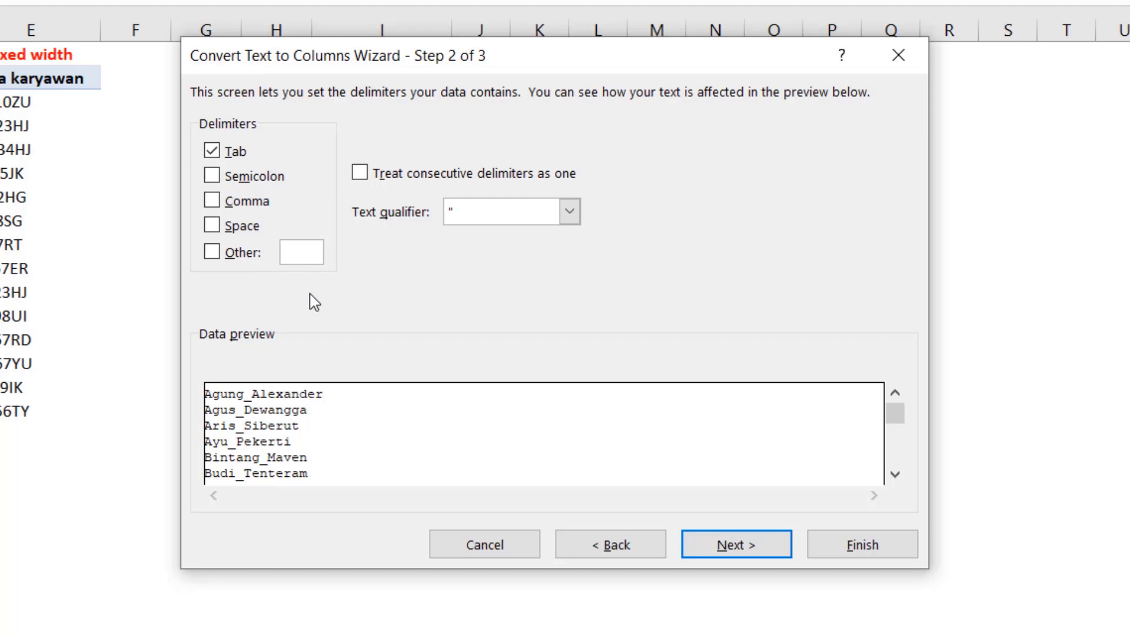
{"action": "type", "text": "_"}
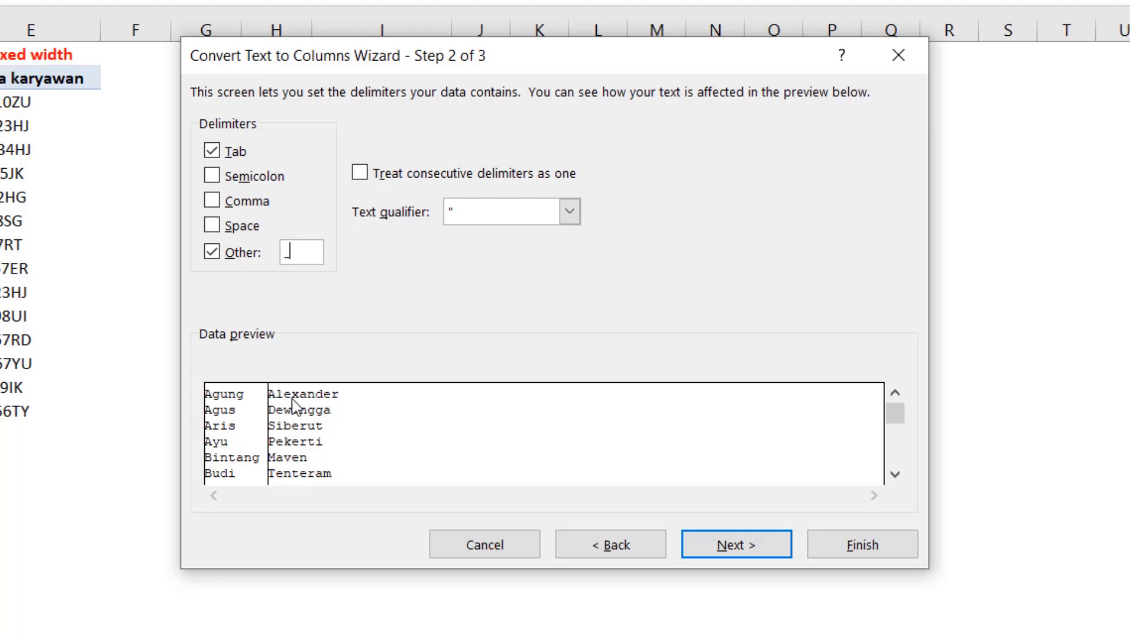
Step: Check the Text and Date options in the wizard's final stage, and keep General as the data format for both name columns
{"action": "left_click", "coordinate": [721, 556]}
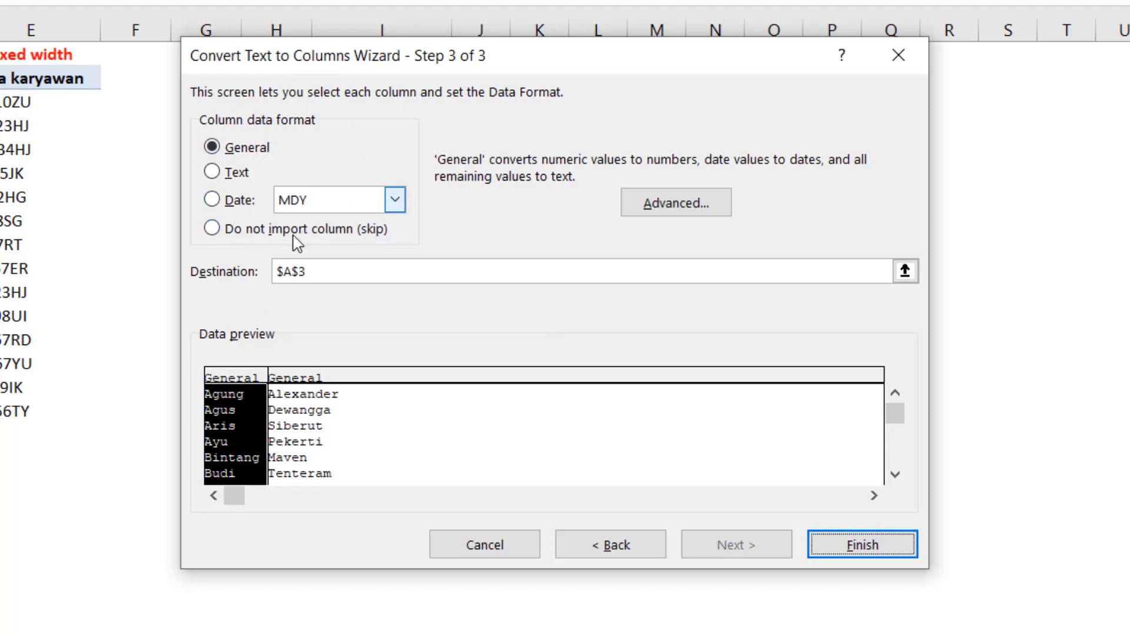
{"action": "left_click", "coordinate": [216, 175]}
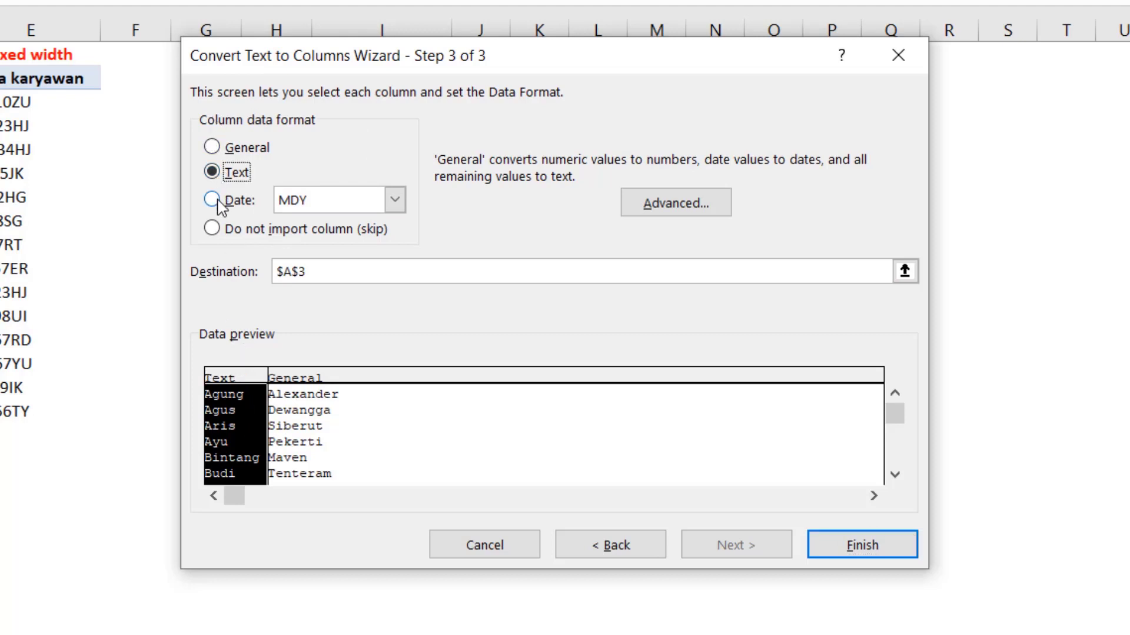
{"action": "left_click", "coordinate": [214, 201]}
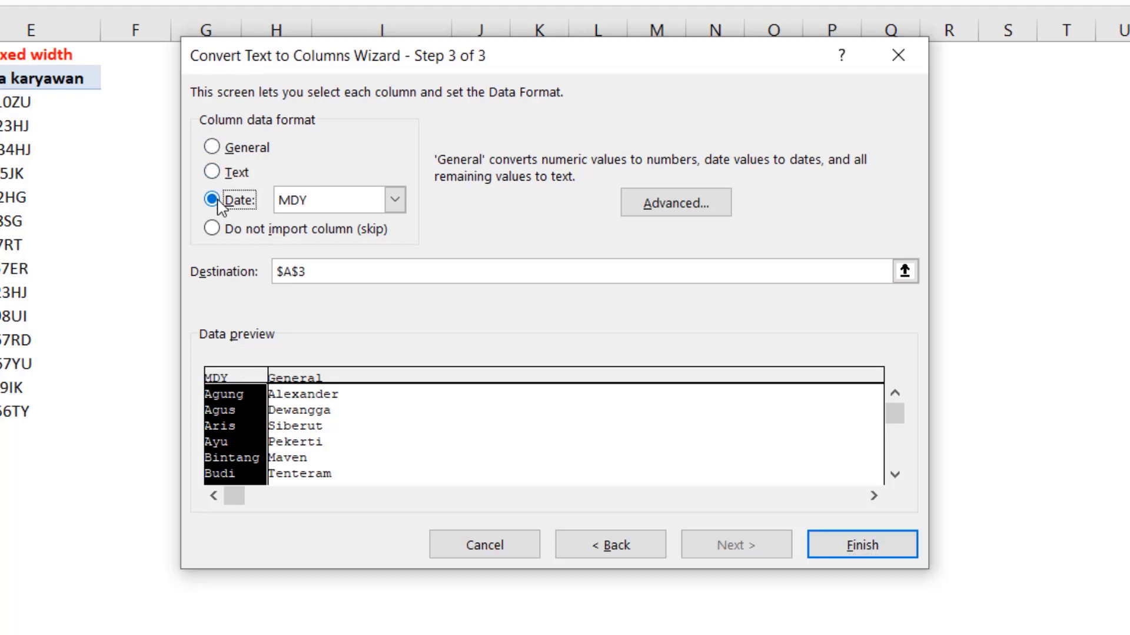
{"action": "left_click", "coordinate": [211, 148]}
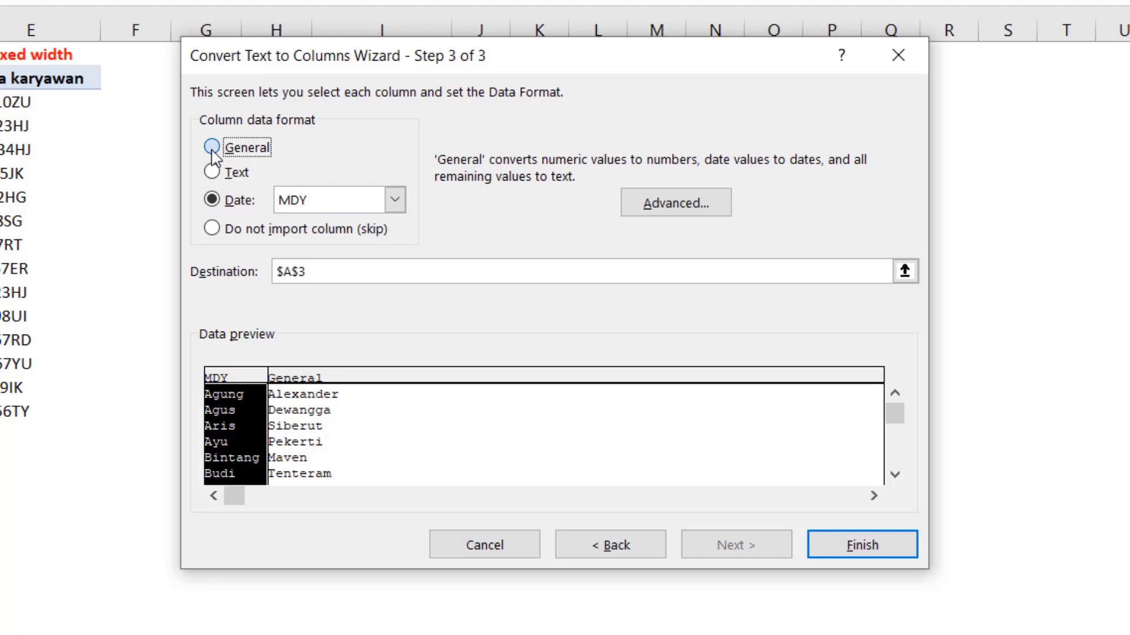
{"action": "left_click", "coordinate": [307, 401]}
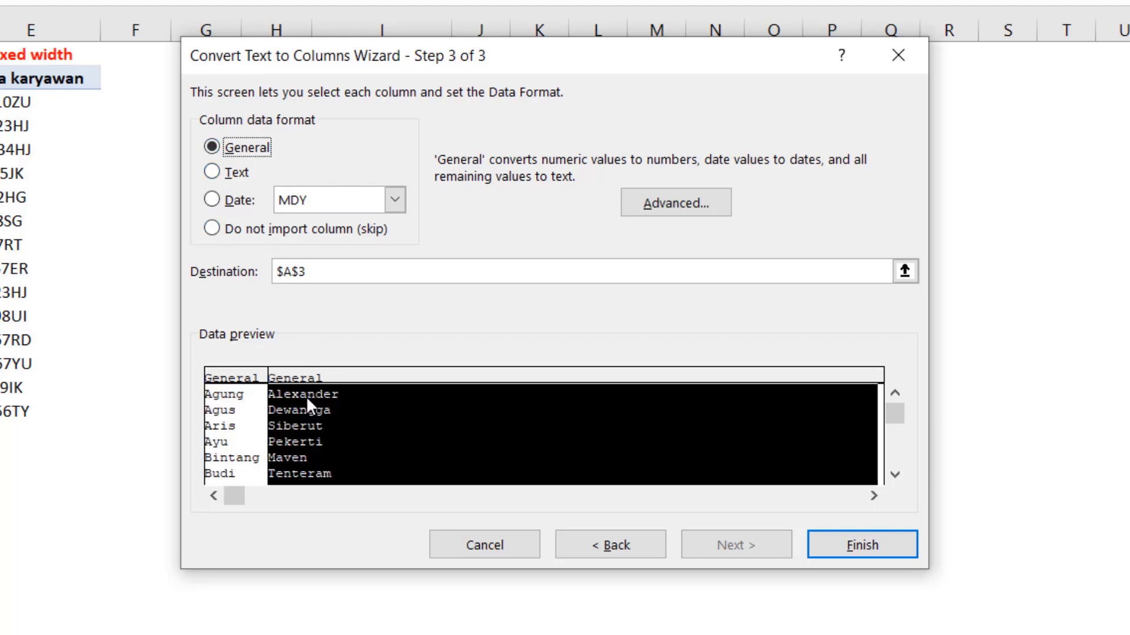
{"action": "left_click", "coordinate": [237, 419]}
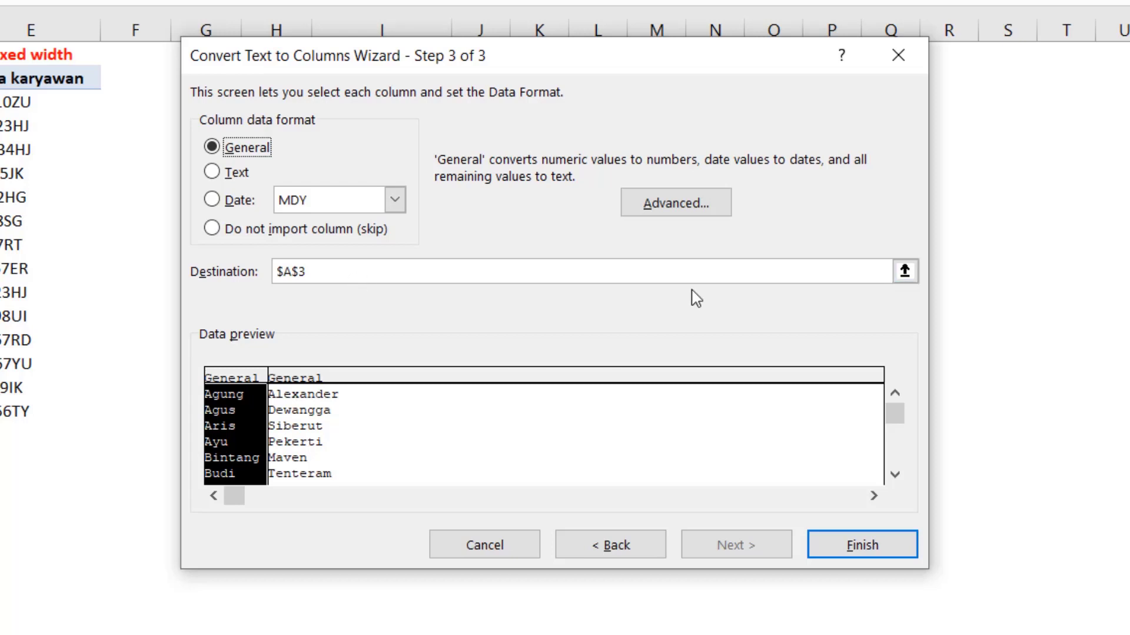
Step: Set the Text to Columns destination to cell B3 and finish splitting the employee names
{"action": "left_click", "coordinate": [904, 271]}
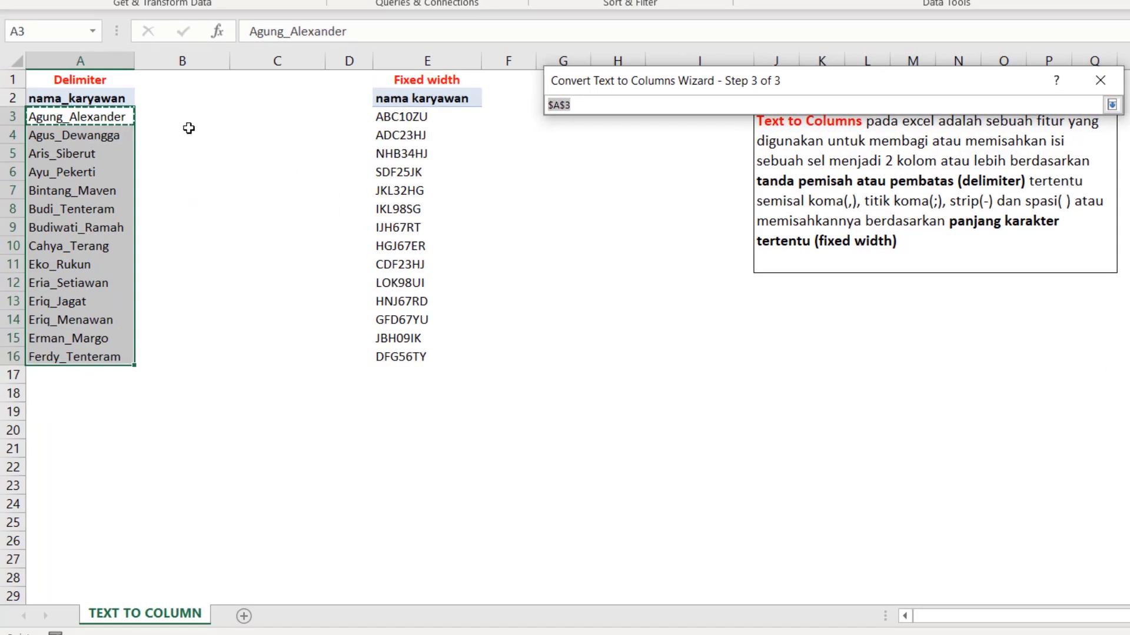
{"action": "left_click", "coordinate": [159, 113]}
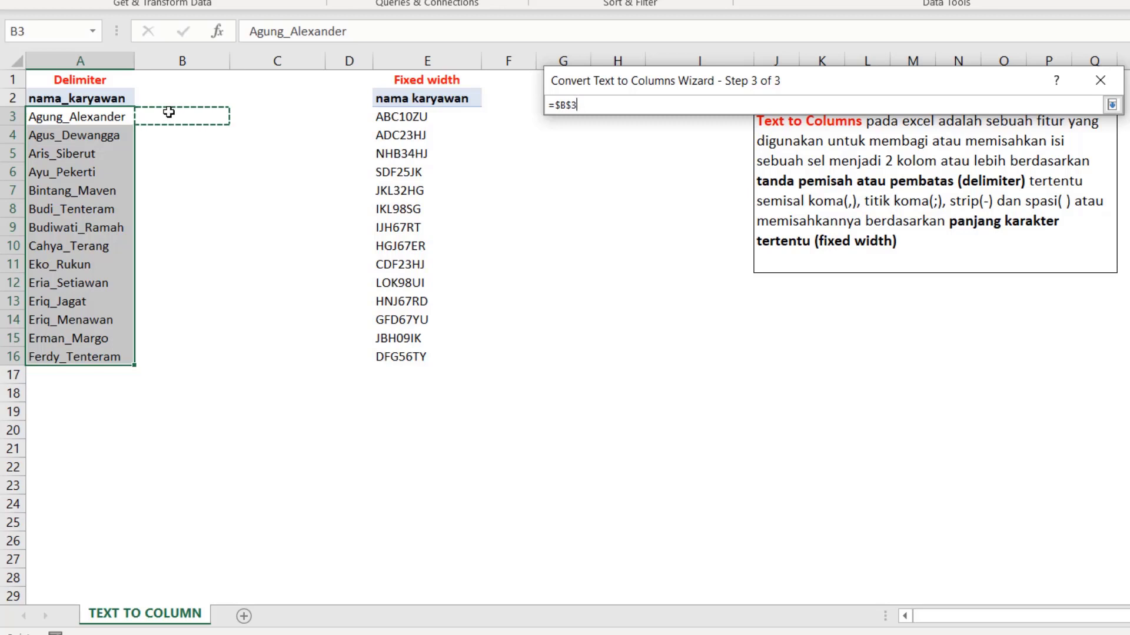
{"action": "key", "text": "Right"}
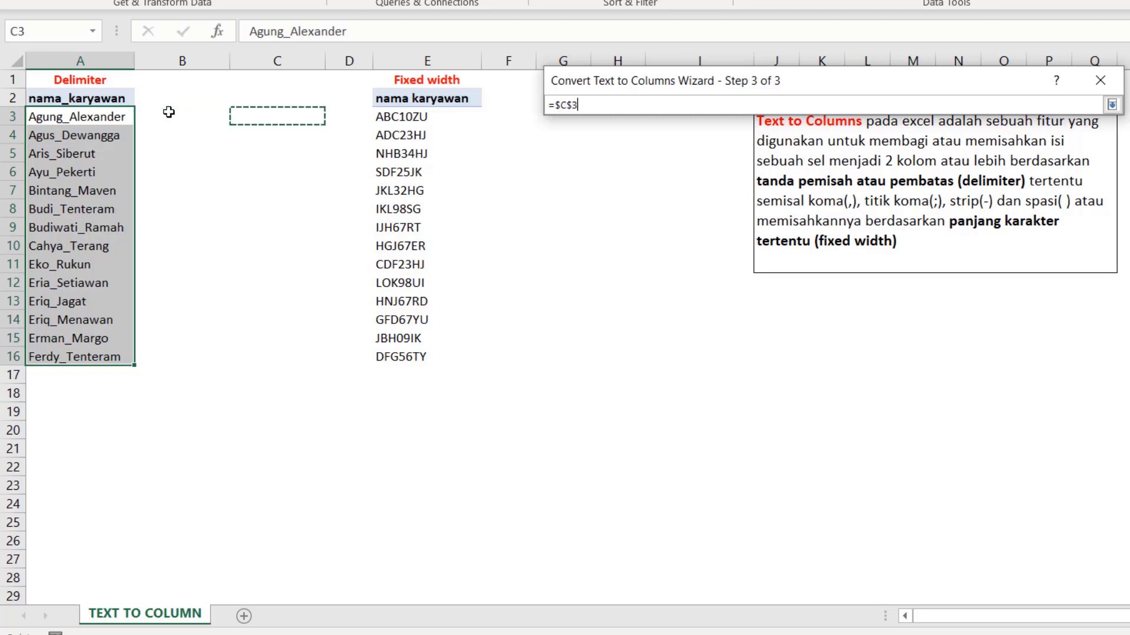
{"action": "left_click", "coordinate": [169, 112]}
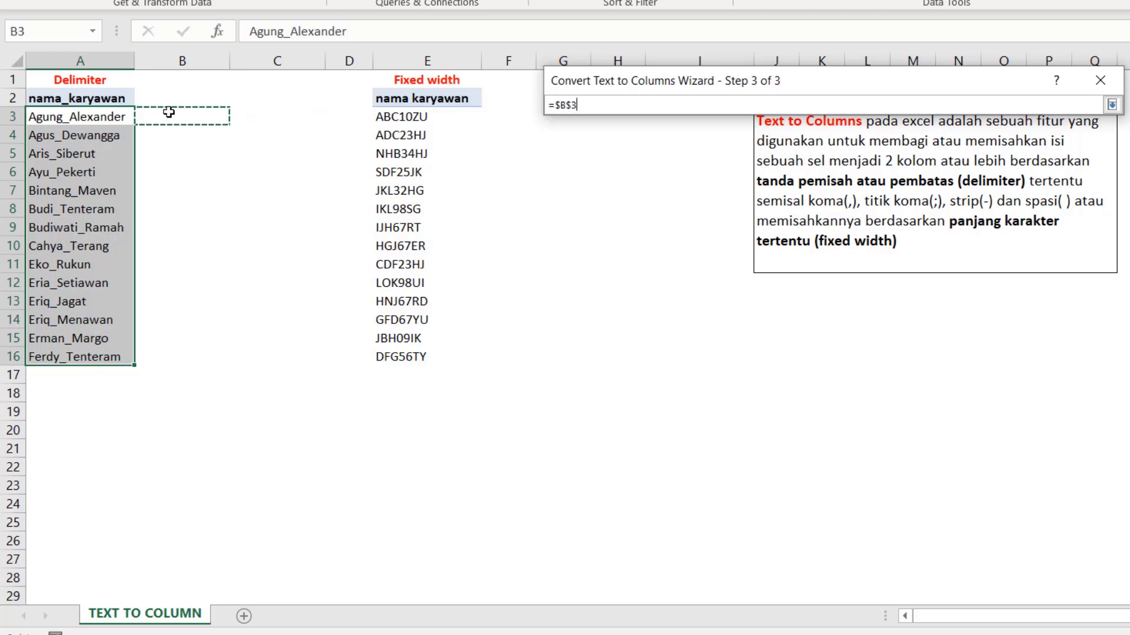
{"action": "left_click", "coordinate": [1111, 106]}
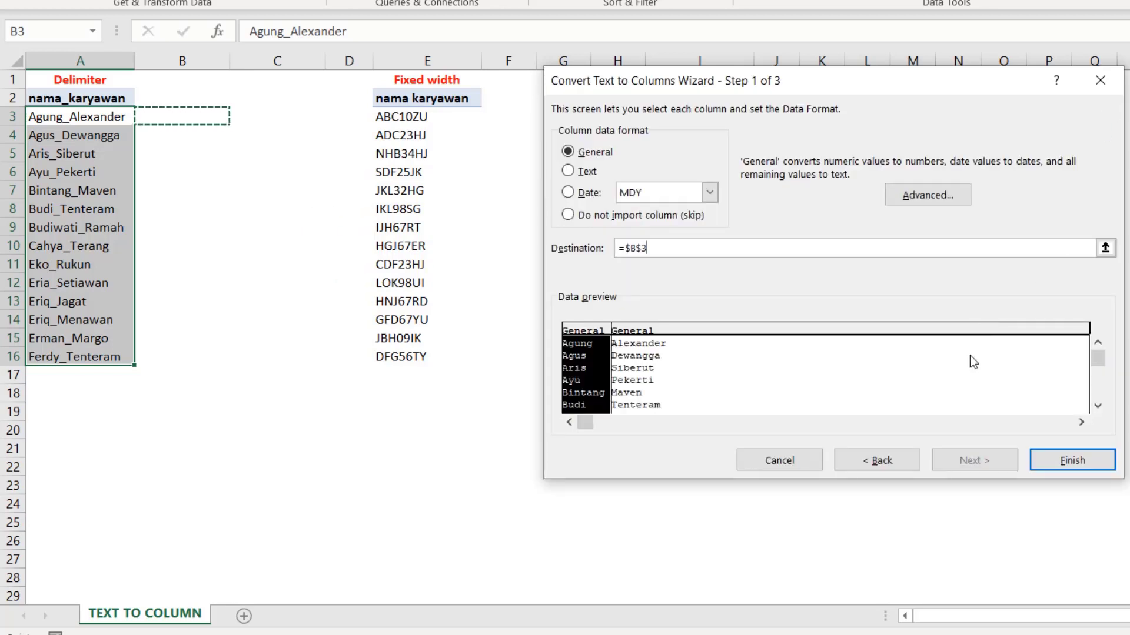
{"action": "left_click", "coordinate": [1066, 461]}
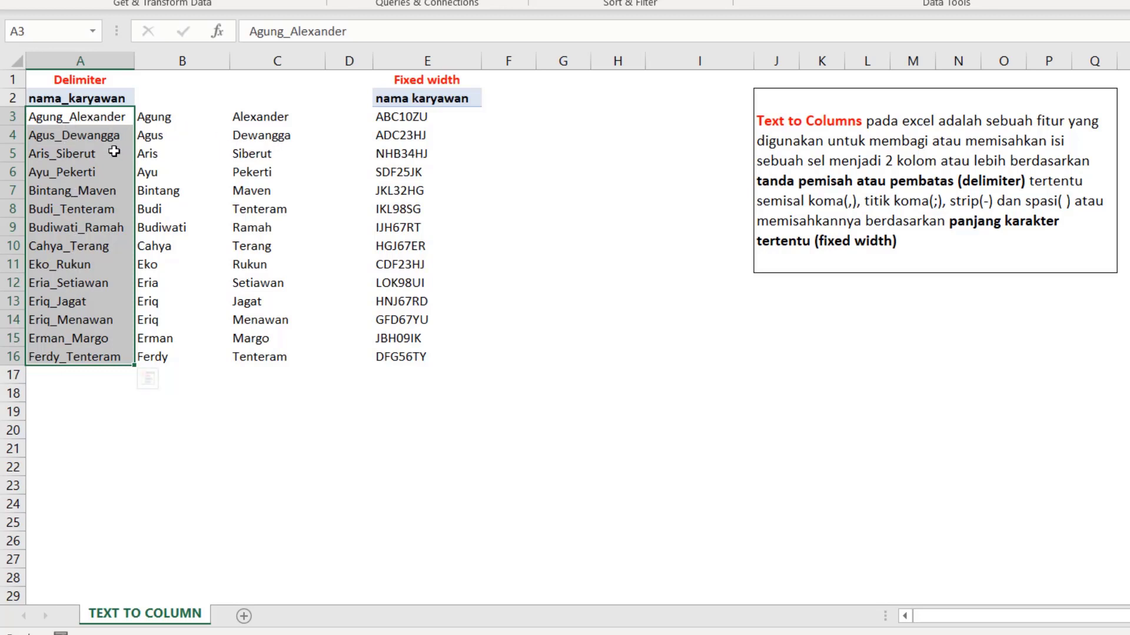
{"action": "left_click", "coordinate": [66, 119]}
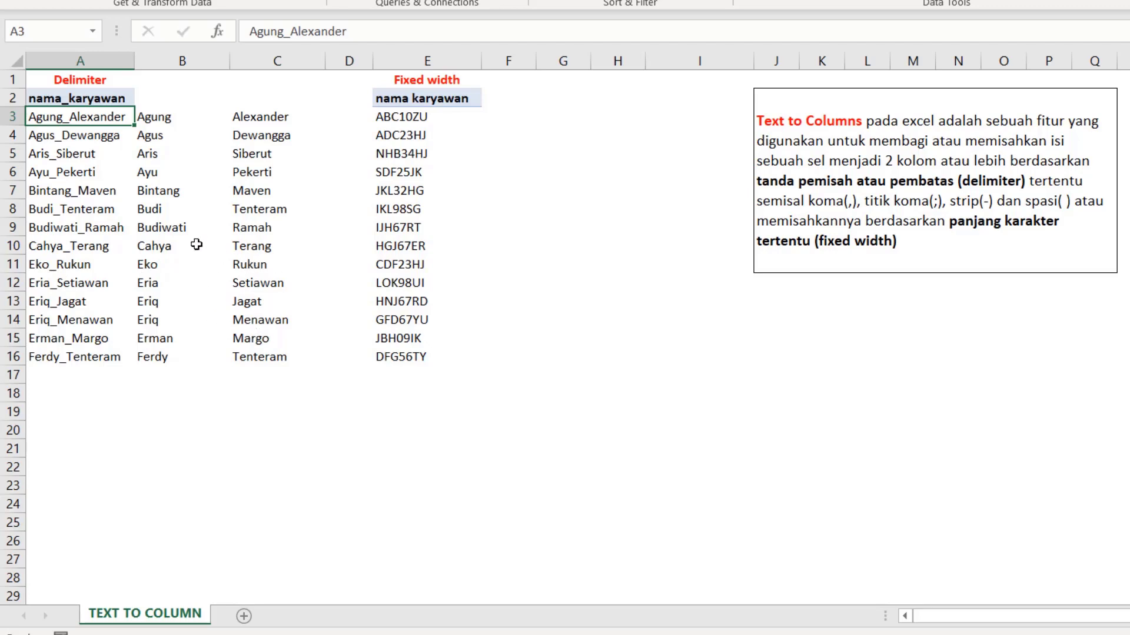
{"action": "left_click", "coordinate": [98, 97]}
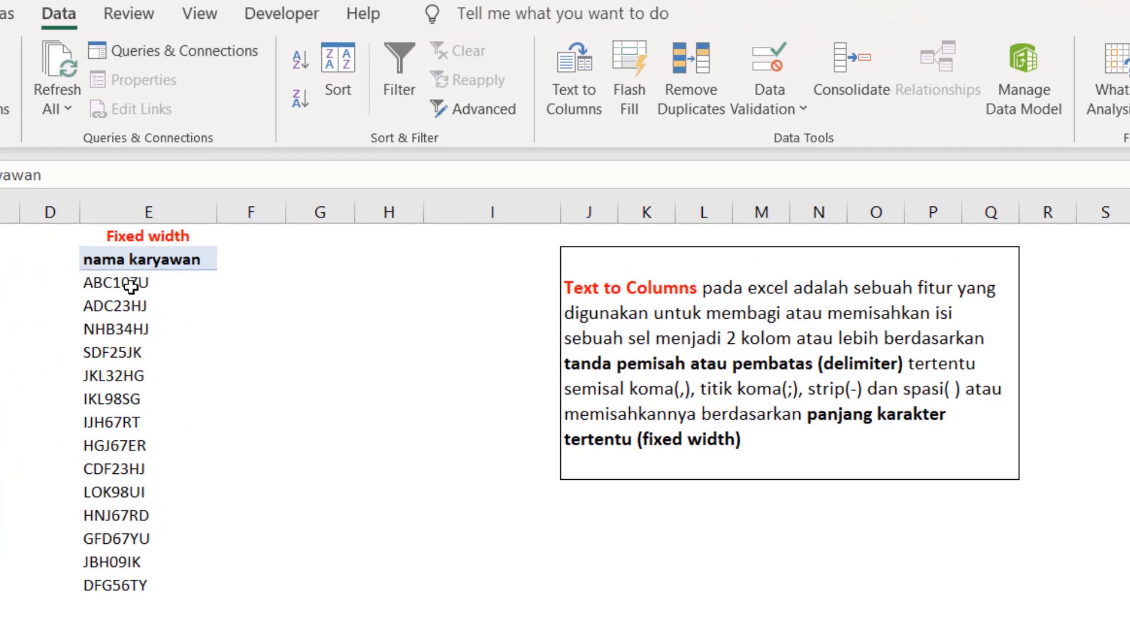
Step: Start Text to Columns on the codes in E3:E16 with Fixed width as the original data type
{"action": "left_click", "coordinate": [400, 116]}
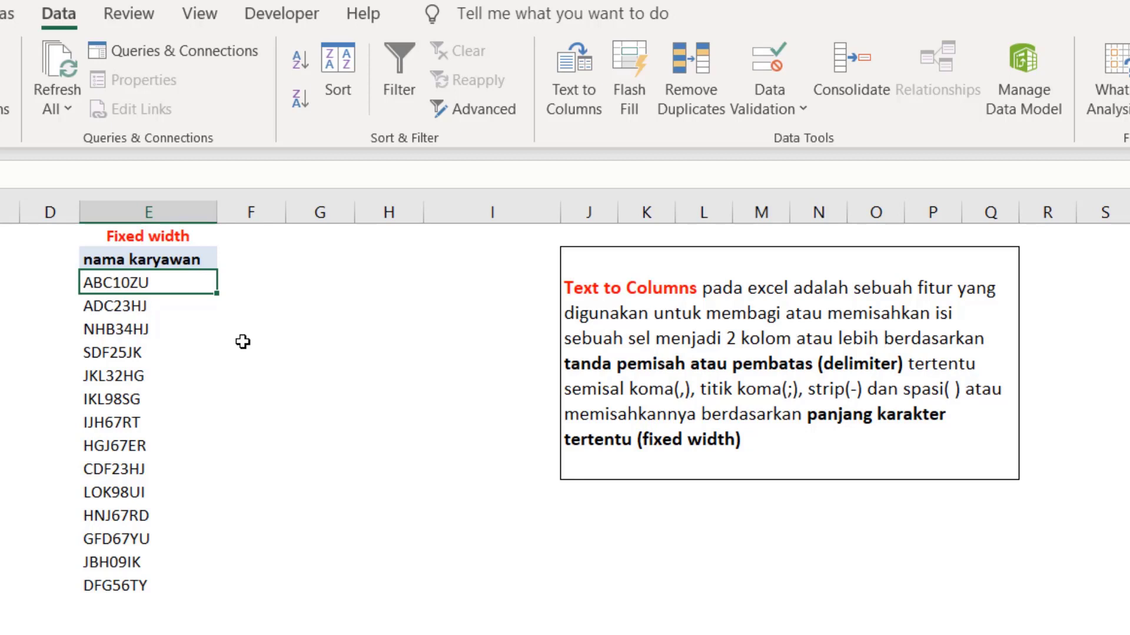
{"action": "key", "text": "ctrl+shift+Down"}
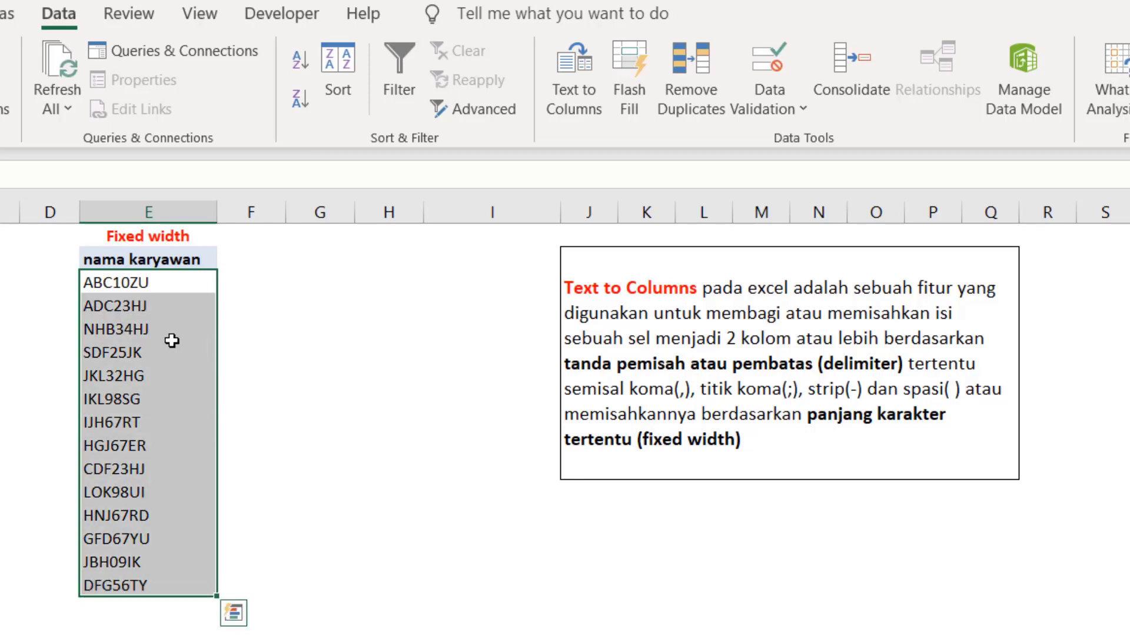
{"action": "left_click", "coordinate": [577, 76]}
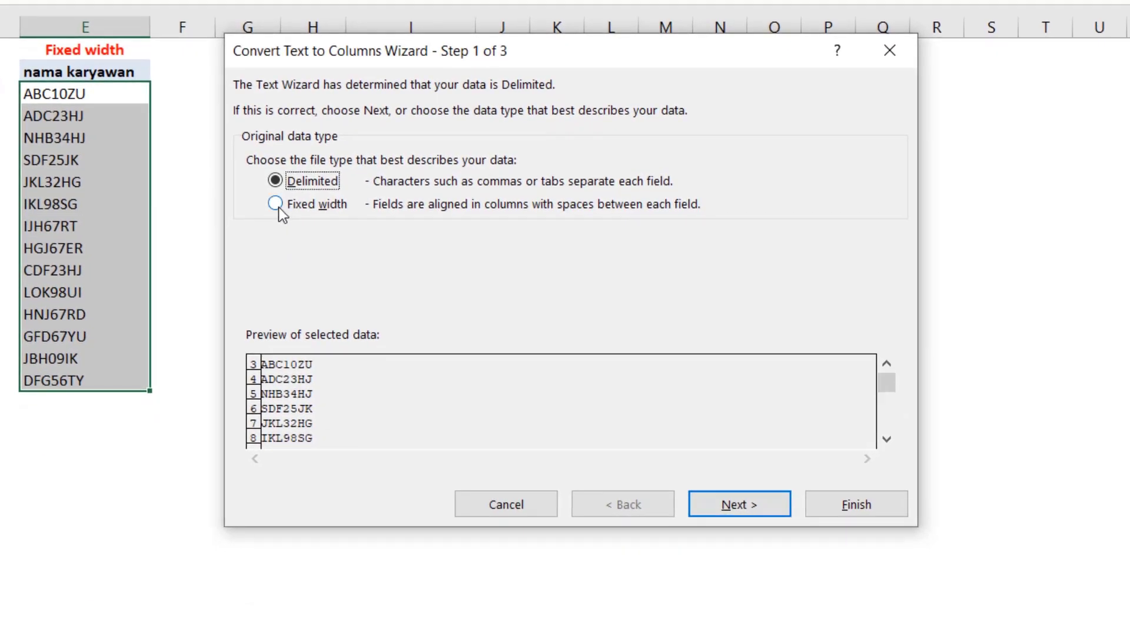
{"action": "left_click", "coordinate": [278, 207]}
{"action": "left_click", "coordinate": [740, 508]}
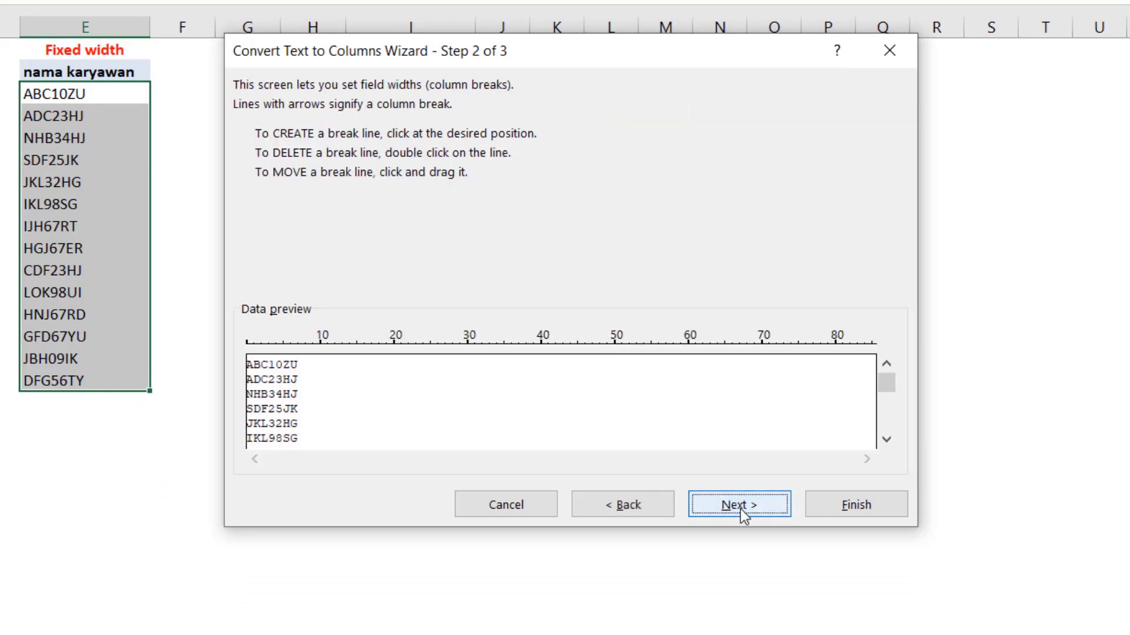
Step: Add column breaks after the third and fifth characters of the codes and continue to the data format settings
{"action": "left_click", "coordinate": [270, 371]}
{"action": "left_click", "coordinate": [285, 382]}
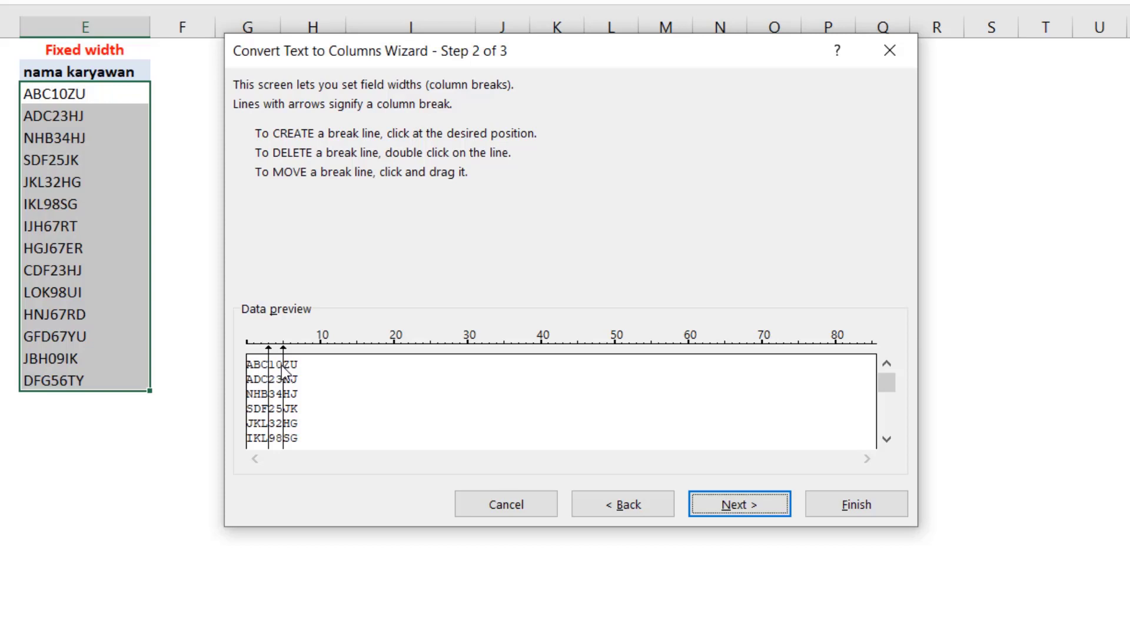
{"action": "left_click_drag", "start_coordinate": [284, 365], "coordinate": [271, 377]}
{"action": "left_click", "coordinate": [729, 510]}
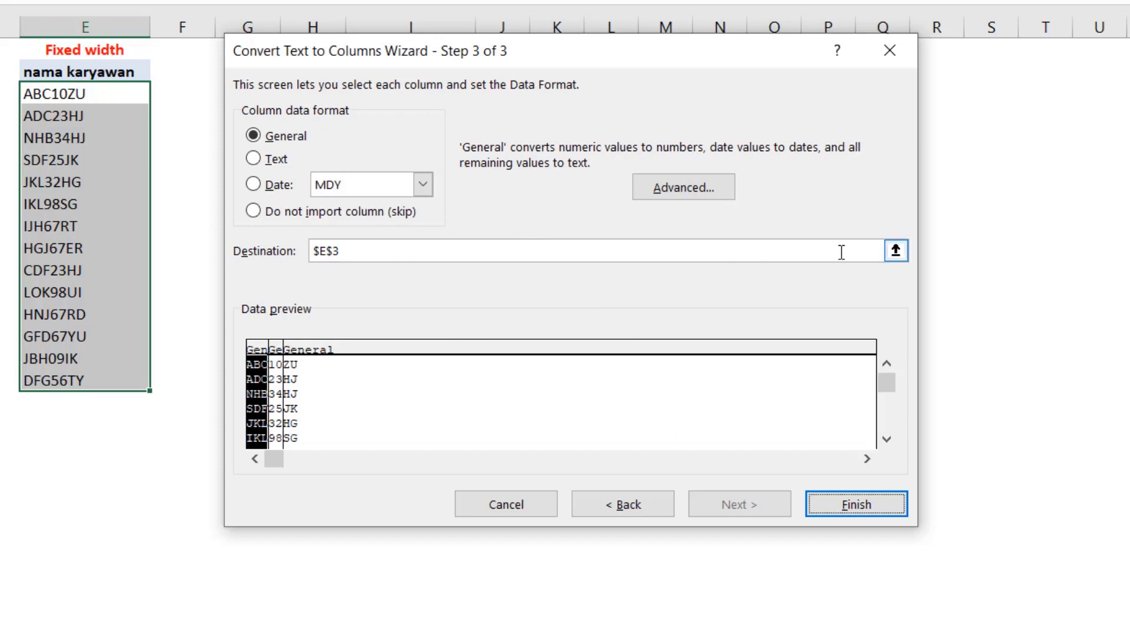
Step: Set the destination of the split codes to cell F3 and finish the fixed-width conversion
{"action": "left_click", "coordinate": [896, 251]}
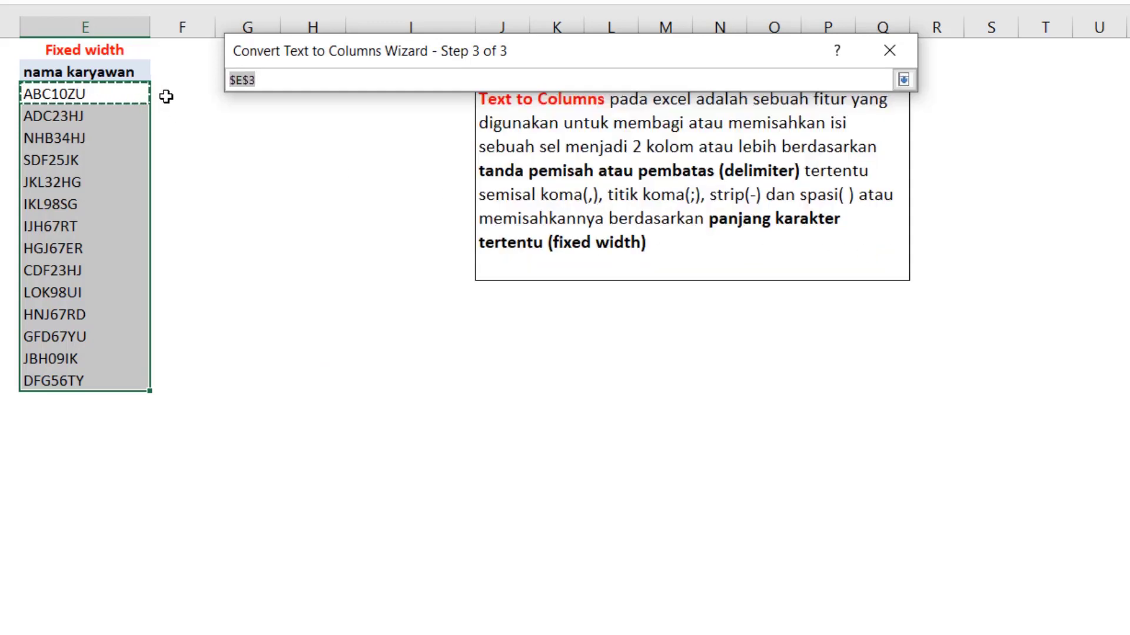
{"action": "left_click", "coordinate": [166, 97]}
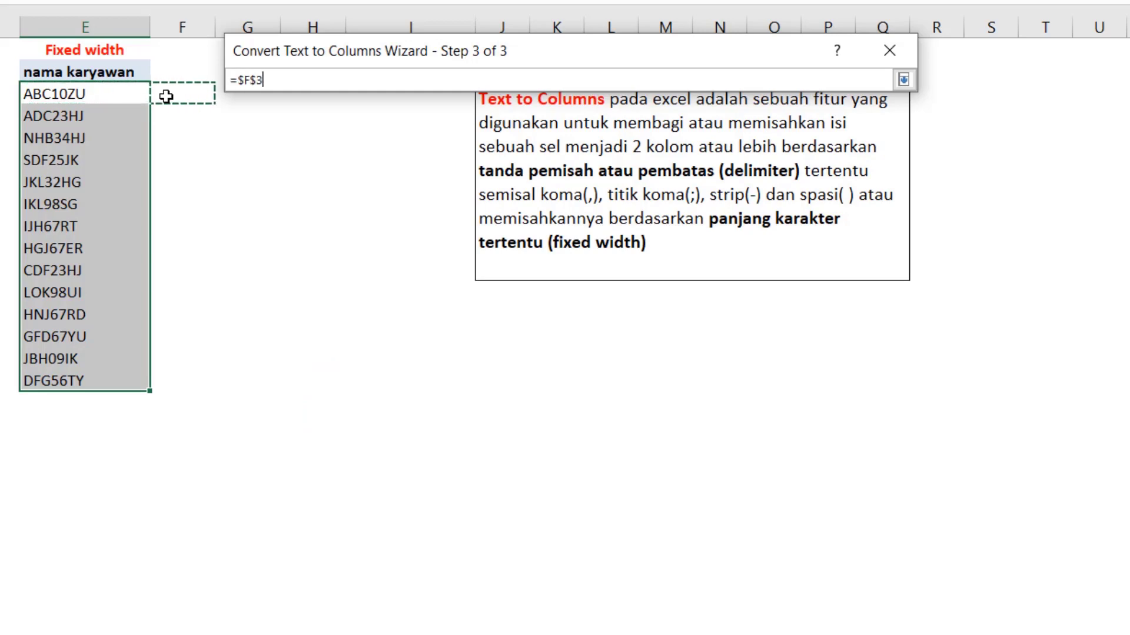
{"action": "left_click", "coordinate": [905, 80]}
{"action": "left_click", "coordinate": [891, 504]}
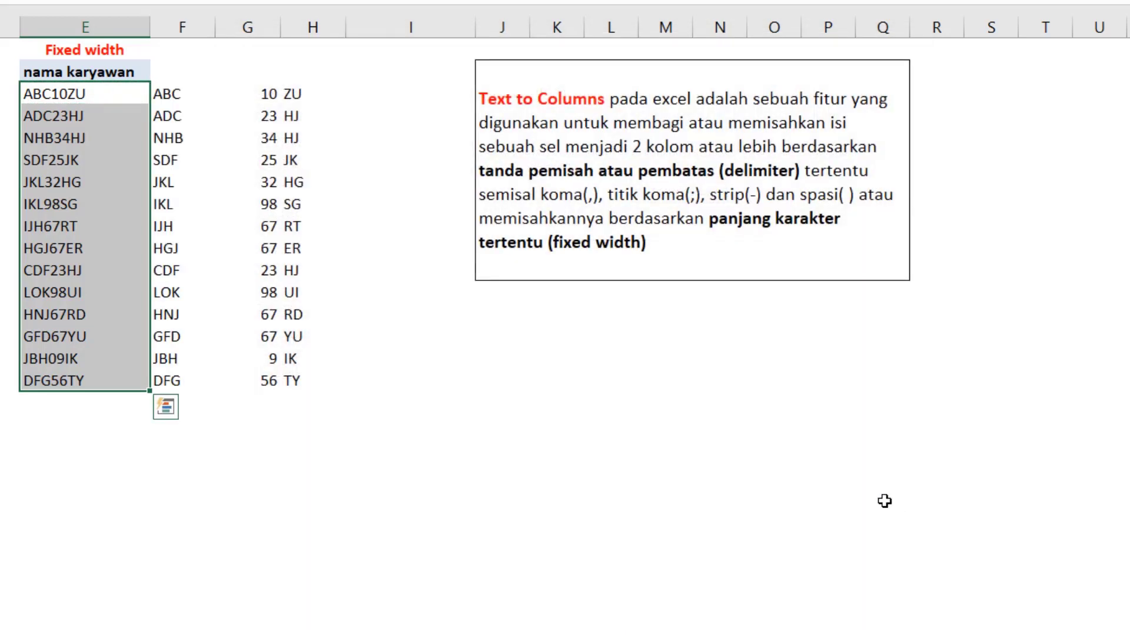
Step: Review the split code parts in columns F:H and the split names beside column A
{"action": "left_click", "coordinate": [162, 229]}
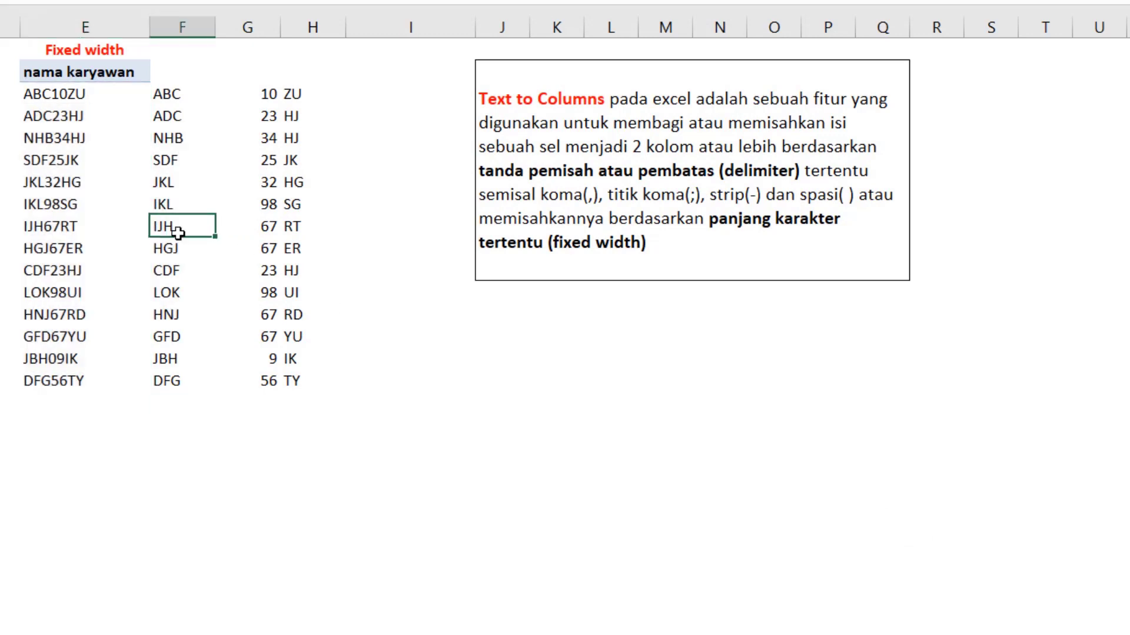
{"action": "left_click", "coordinate": [204, 164]}
{"action": "key", "text": "Up"}
{"action": "key", "text": "Up"}
{"action": "key", "text": "Up"}
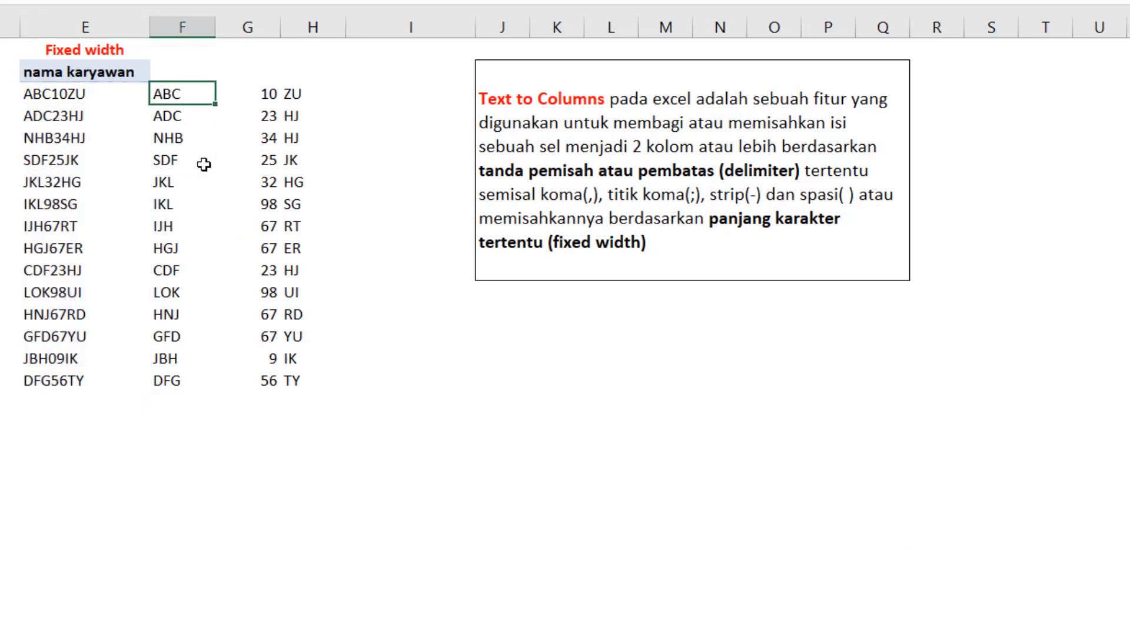
{"action": "key", "text": "Left"}
{"action": "key", "text": "Left"}
{"action": "key", "text": "Left"}
{"action": "key", "text": "Left"}
{"action": "key", "text": "Left"}
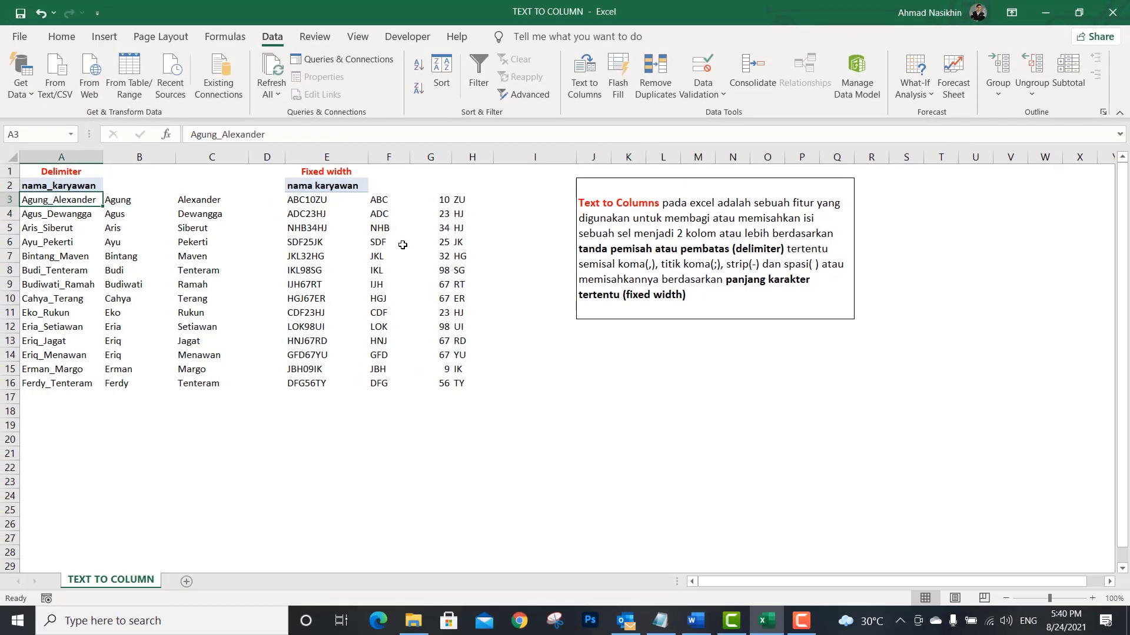
{"action": "key", "text": "Right"}
{"action": "key", "text": "Right"}
{"action": "key", "text": "Right"}
{"action": "key", "text": "Right"}
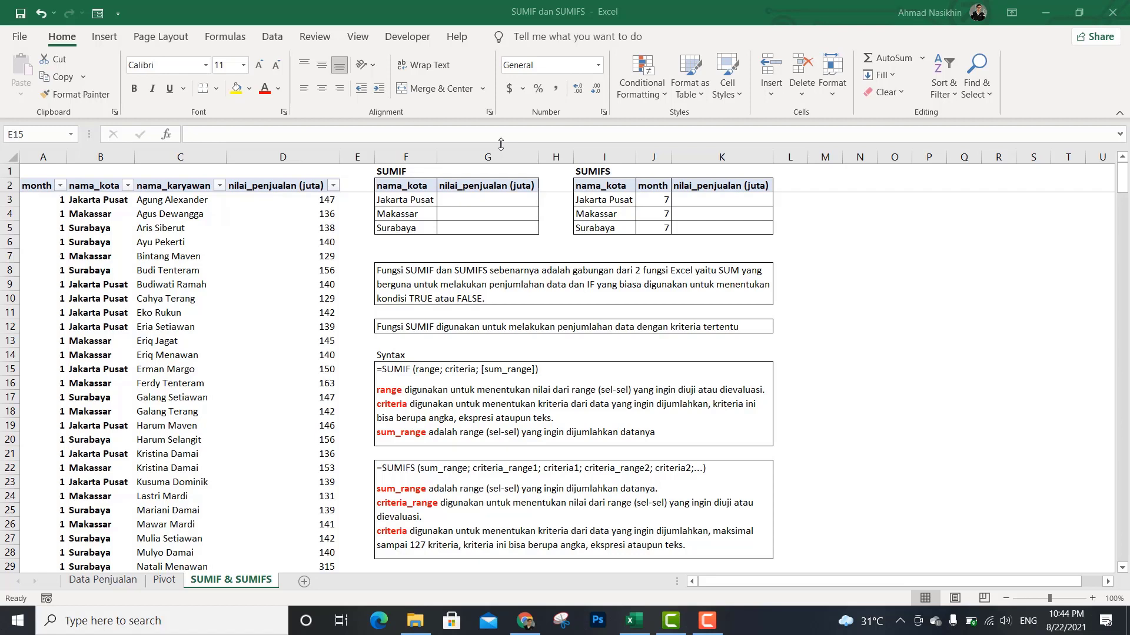
Step: In the SUMIF dan SUMIFS workbook, examine the extent of the Data Penjualan records and the Pivot sheet's sales per nama_kota
{"action": "left_click", "coordinate": [105, 585]}
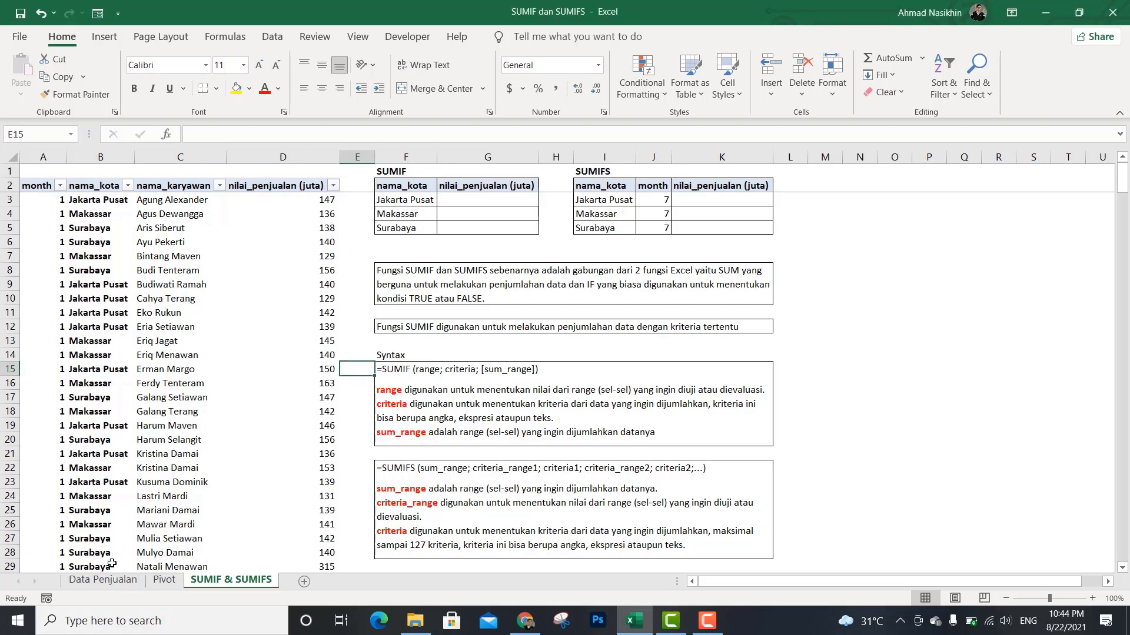
{"action": "left_click", "coordinate": [106, 583]}
{"action": "left_click", "coordinate": [158, 439]}
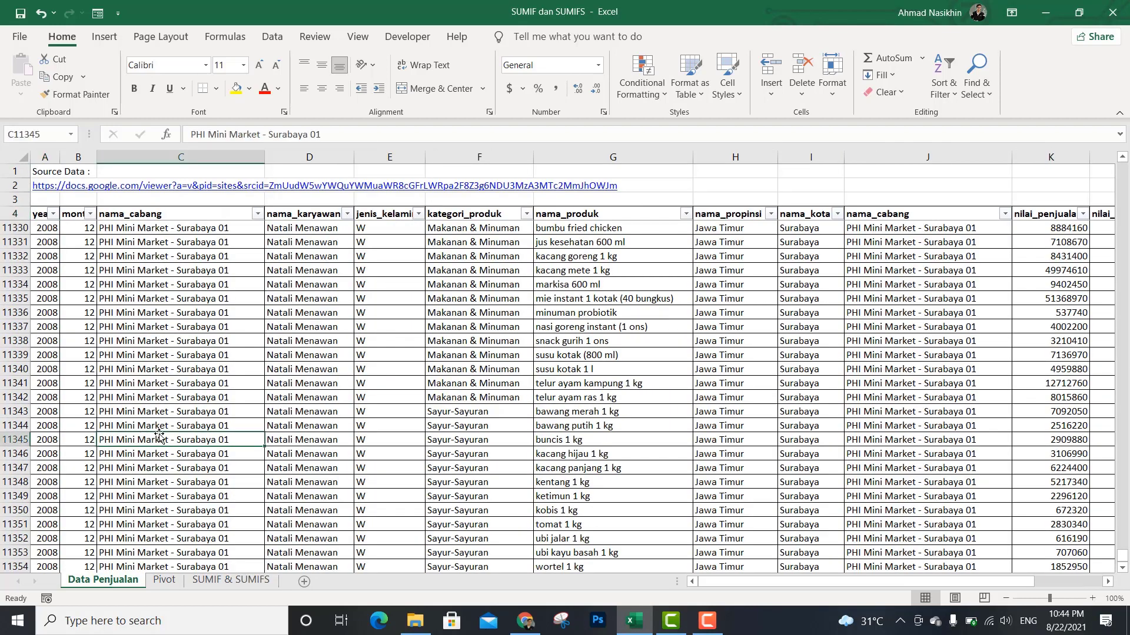
{"action": "key", "text": "ctrl+Up"}
{"action": "key", "text": "ctrl+Left"}
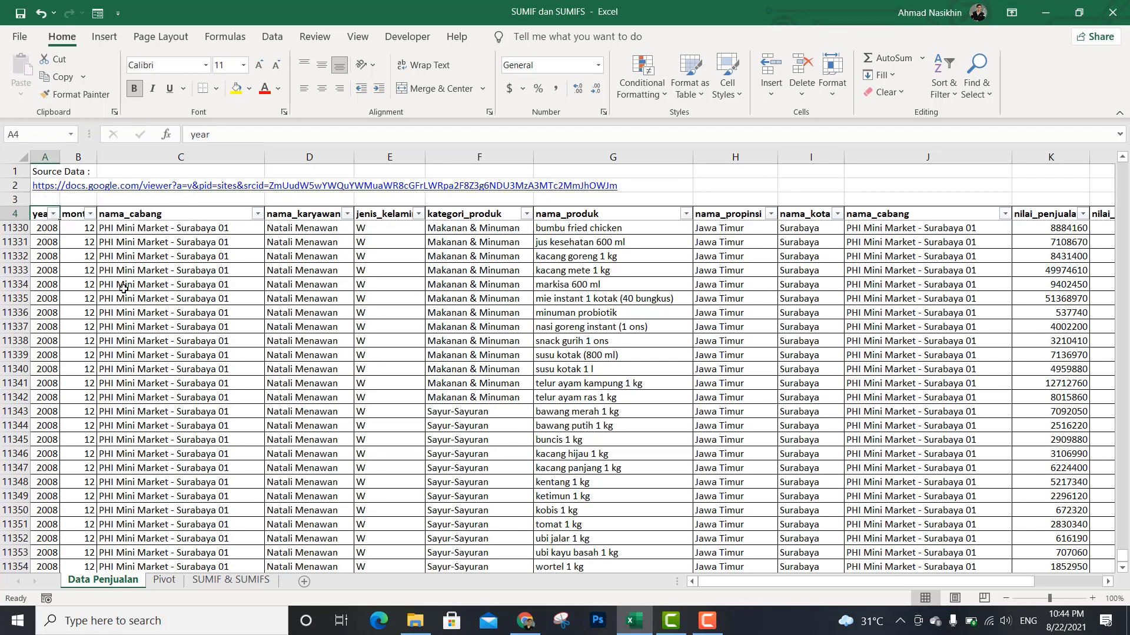
{"action": "key", "text": "ctrl+Down"}
{"action": "key", "text": "ctrl+Up"}
{"action": "key", "text": "ctrl+Right"}
{"action": "key", "text": "ctrl+Down"}
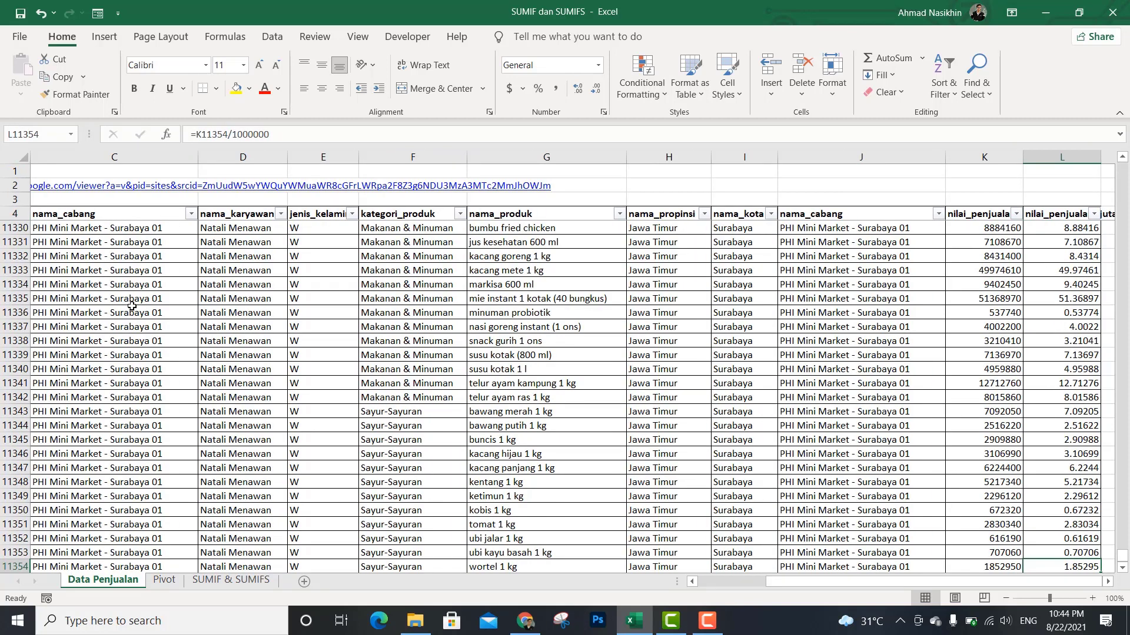
{"action": "left_click", "coordinate": [164, 582]}
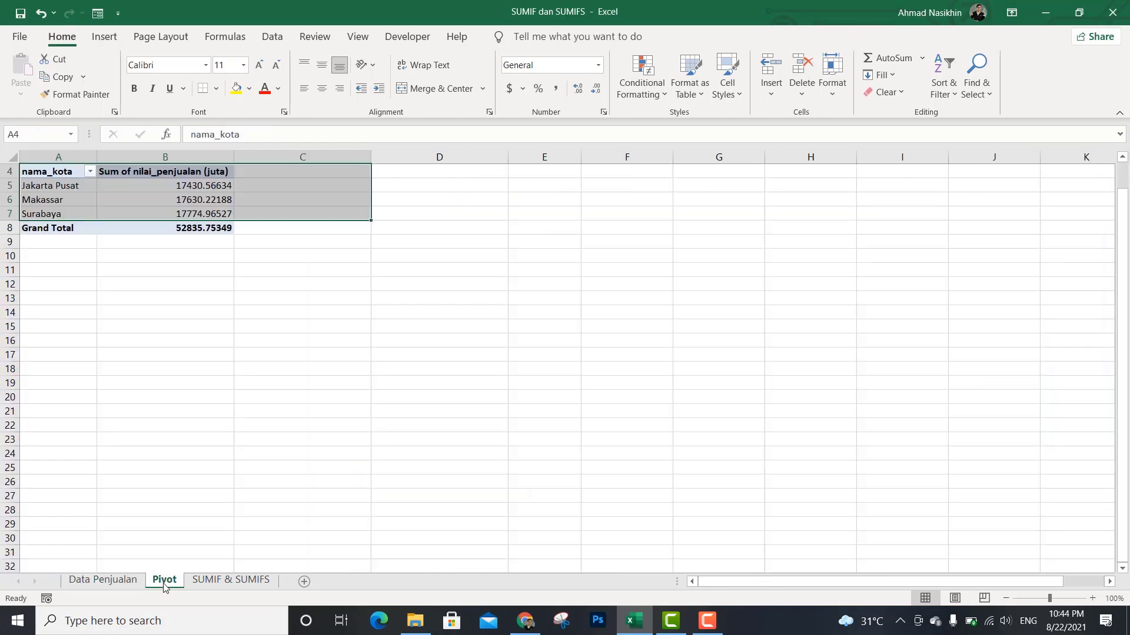
{"action": "left_click", "coordinate": [166, 368]}
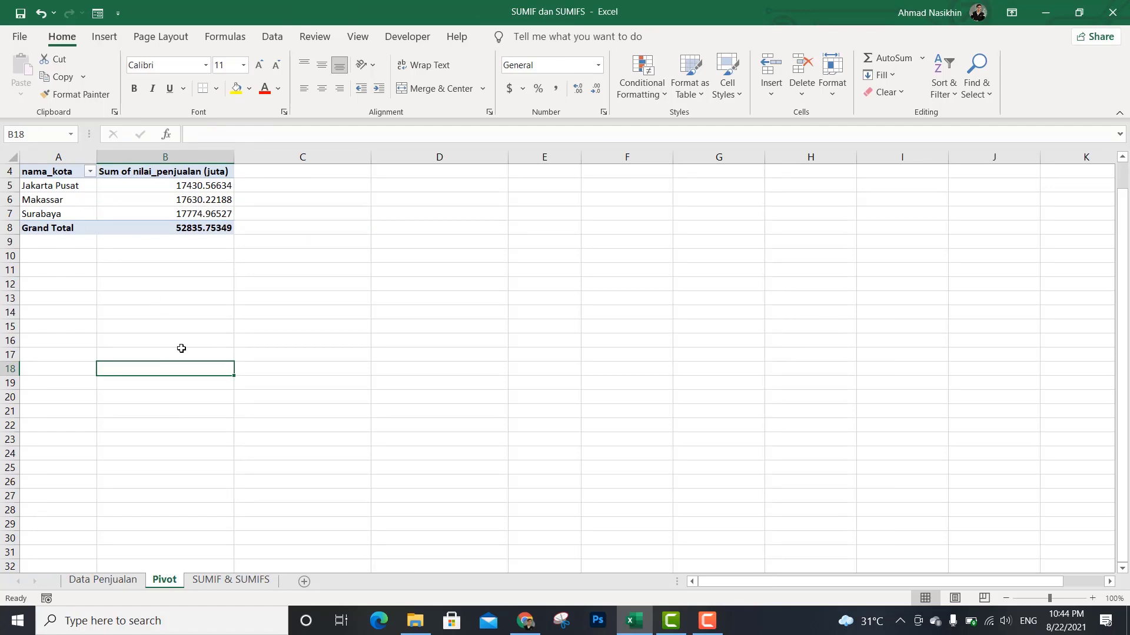
Step: Examine the sales table's headers on the SUMIF & SUMIFS sheet, from month to nilai_penjualan (juta)
{"action": "left_click", "coordinate": [231, 580]}
{"action": "left_click", "coordinate": [170, 357]}
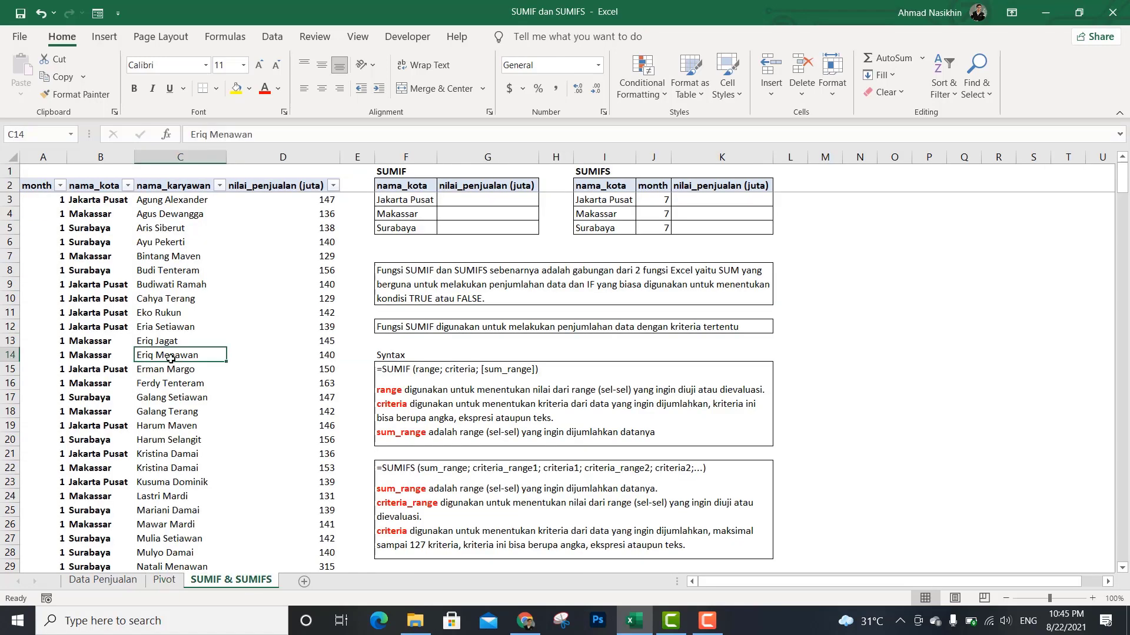
{"action": "key", "text": "ctrl+Up"}
{"action": "key", "text": "ctrl+Left"}
{"action": "key", "text": "ctrl+Right"}
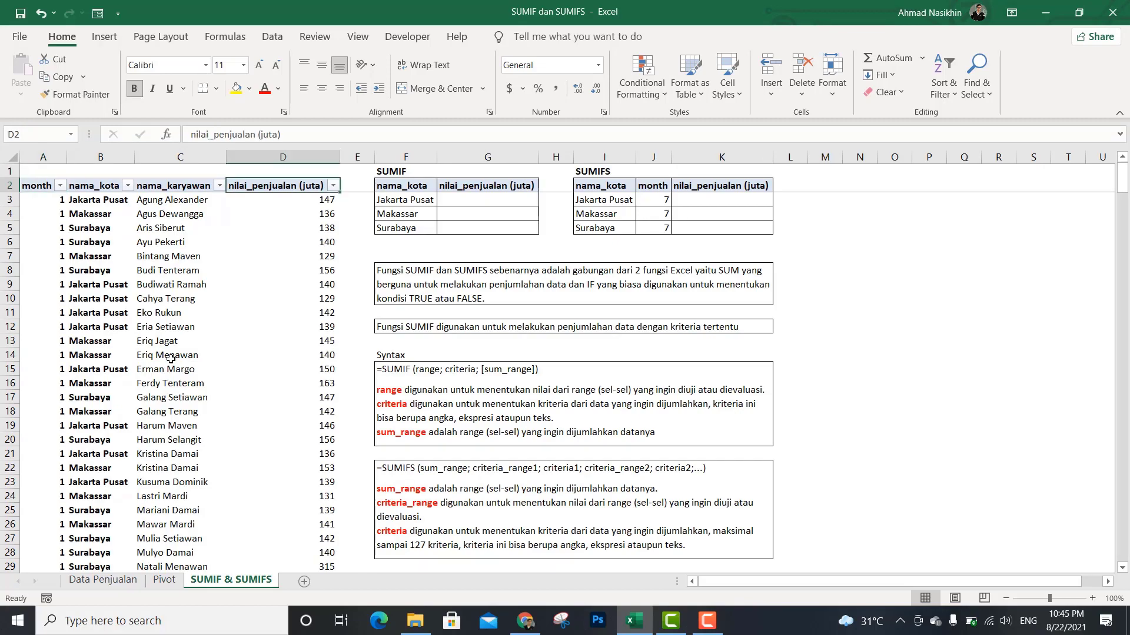
Step: Check how far down the sales records in the nilai_penjualan (juta) column extend and return to the first record
{"action": "key", "text": "ctrl+Down"}
{"action": "key", "text": "ctrl+Up"}
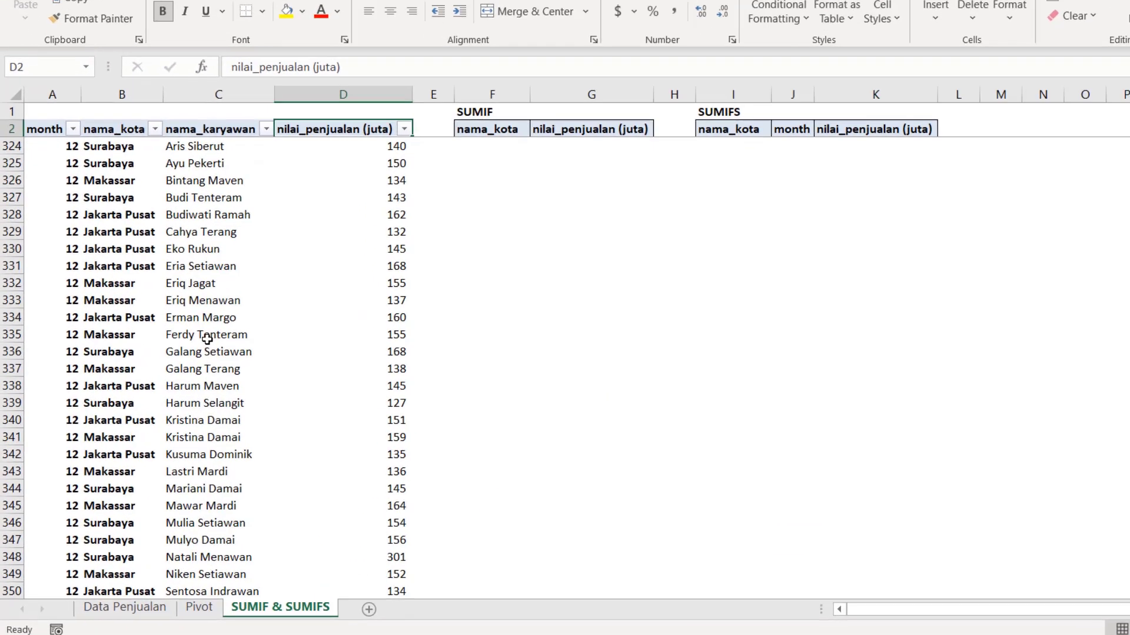
{"action": "key", "text": "Down"}
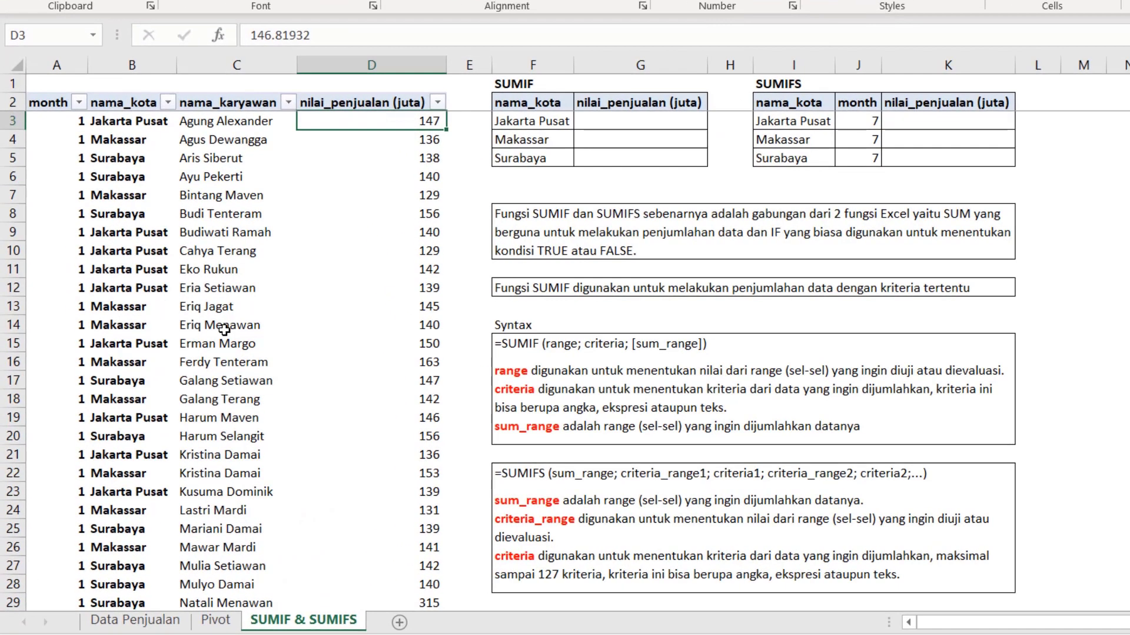
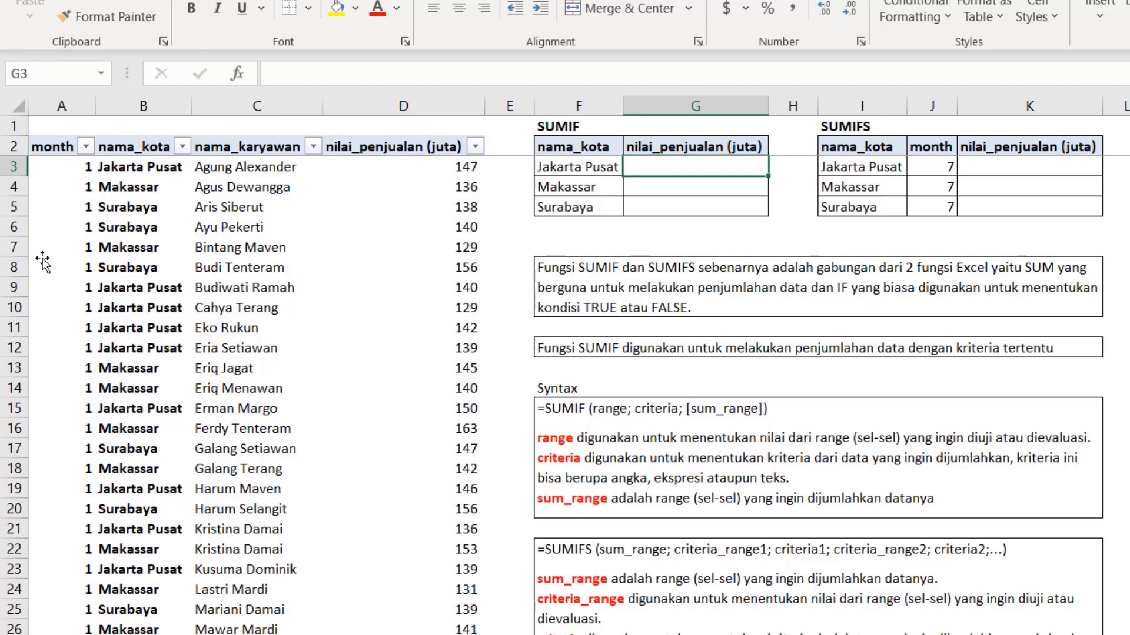
Step: Examine the SUMIF table's nama_kota criteria in F3:F5 and the result cells in G3:G5
{"action": "key", "text": "Left"}
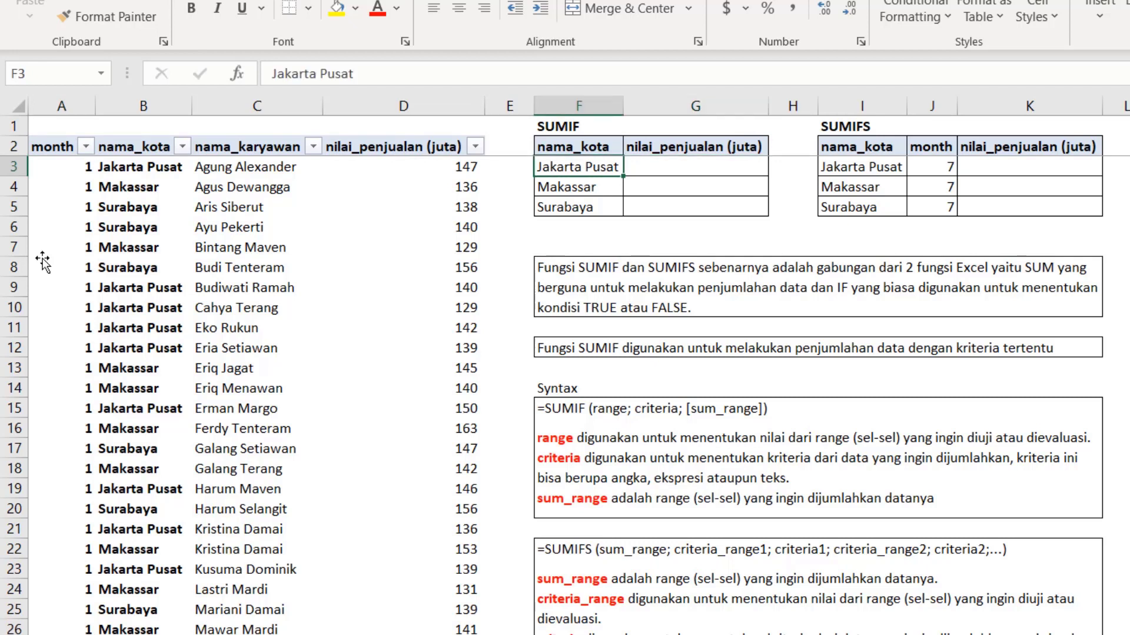
{"action": "key", "text": "Down"}
{"action": "key", "text": "Down"}
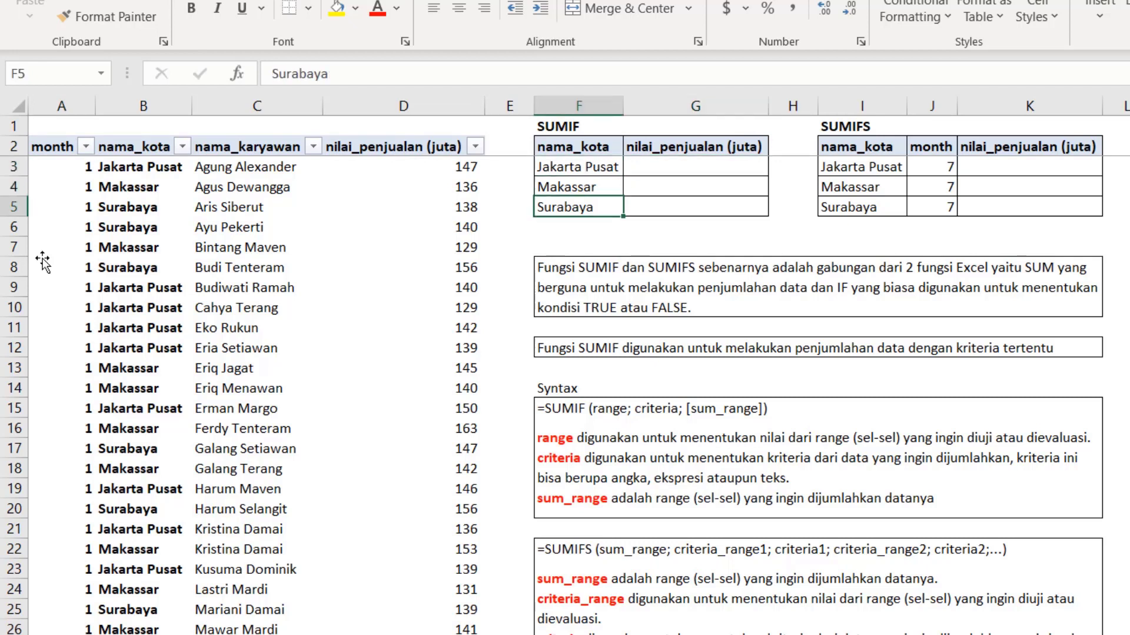
{"action": "key", "text": "Right"}
{"action": "key", "text": "Up"}
{"action": "key", "text": "Up"}
{"action": "key", "text": "Up"}
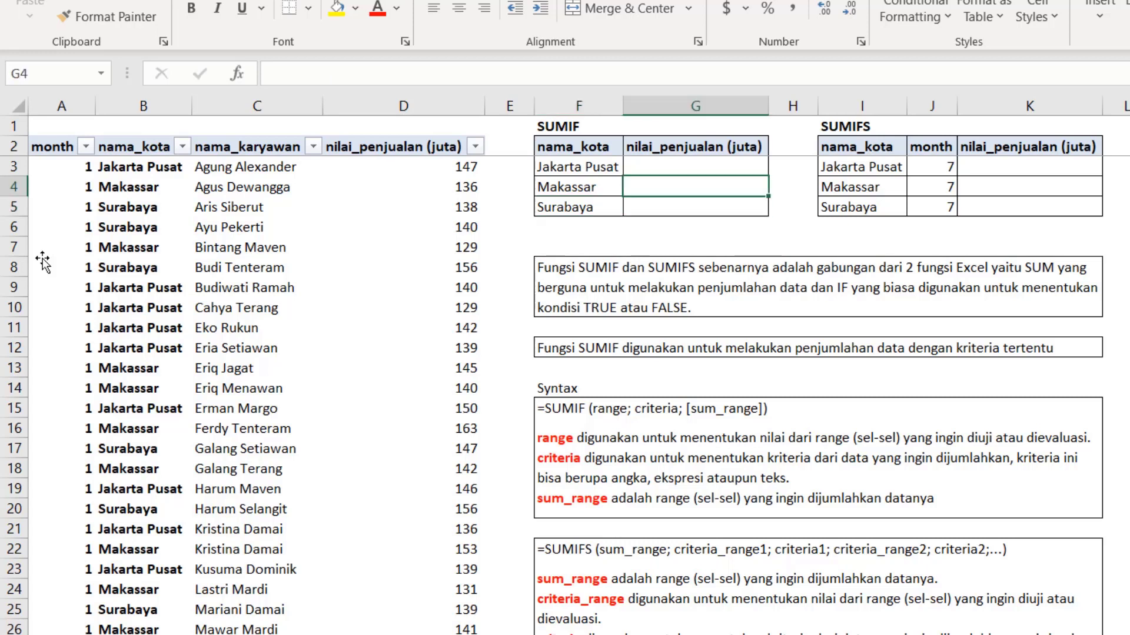
{"action": "key", "text": "Down"}
{"action": "key", "text": "Left"}
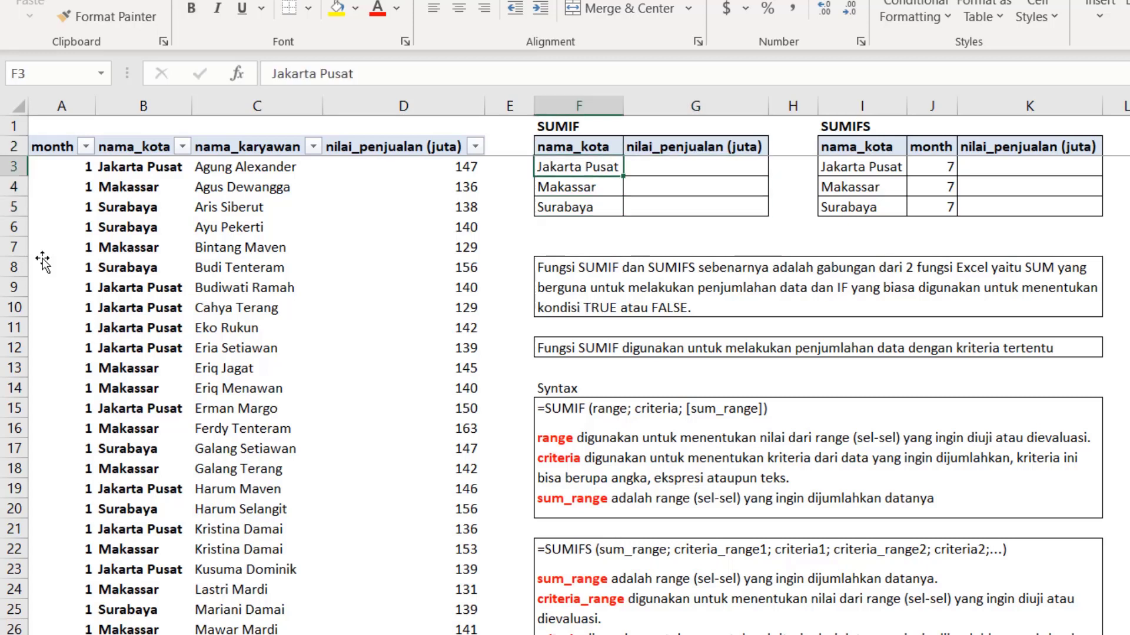
{"action": "key", "text": "Down"}
{"action": "key", "text": "Down"}
{"action": "key", "text": "Up"}
{"action": "key", "text": "Up"}
{"action": "key", "text": "Right"}
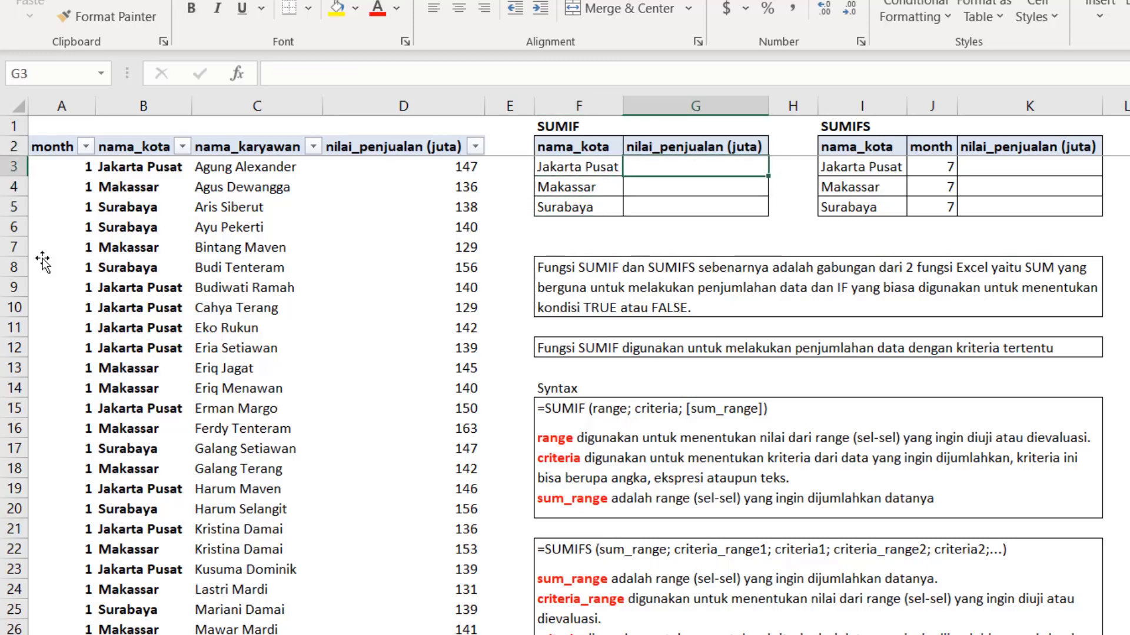
{"action": "key", "text": "Down"}
{"action": "key", "text": "Down"}
{"action": "key", "text": "Left"}
{"action": "key", "text": "Left"}
{"action": "key", "text": "Right"}
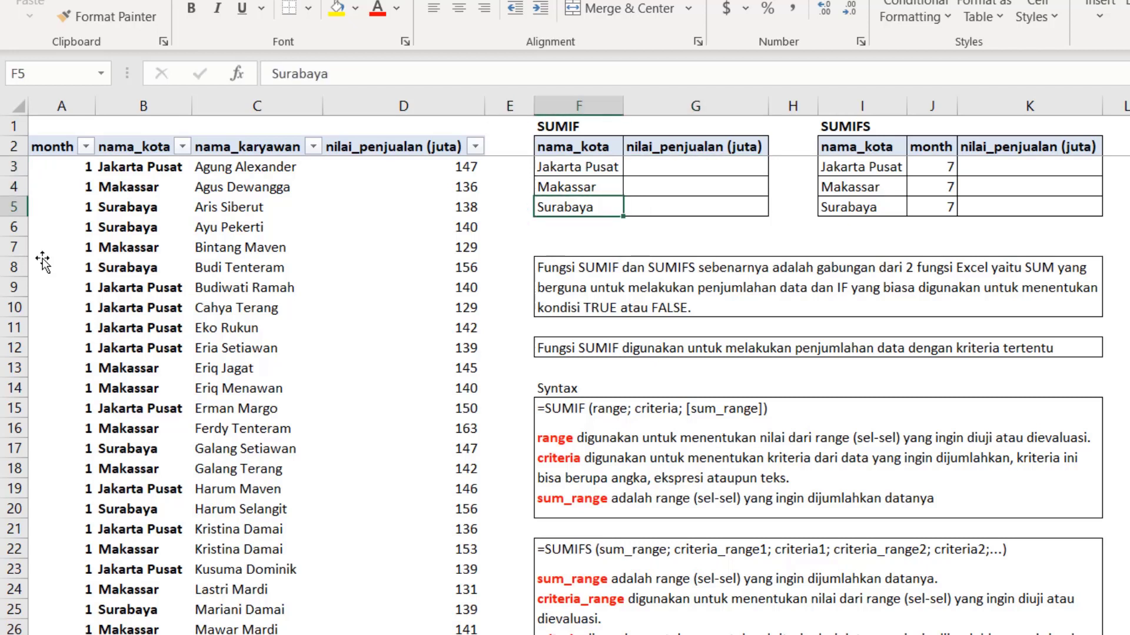
{"action": "key", "text": "Up"}
{"action": "key", "text": "Up"}
{"action": "key", "text": "Up"}
{"action": "key", "text": "Up"}
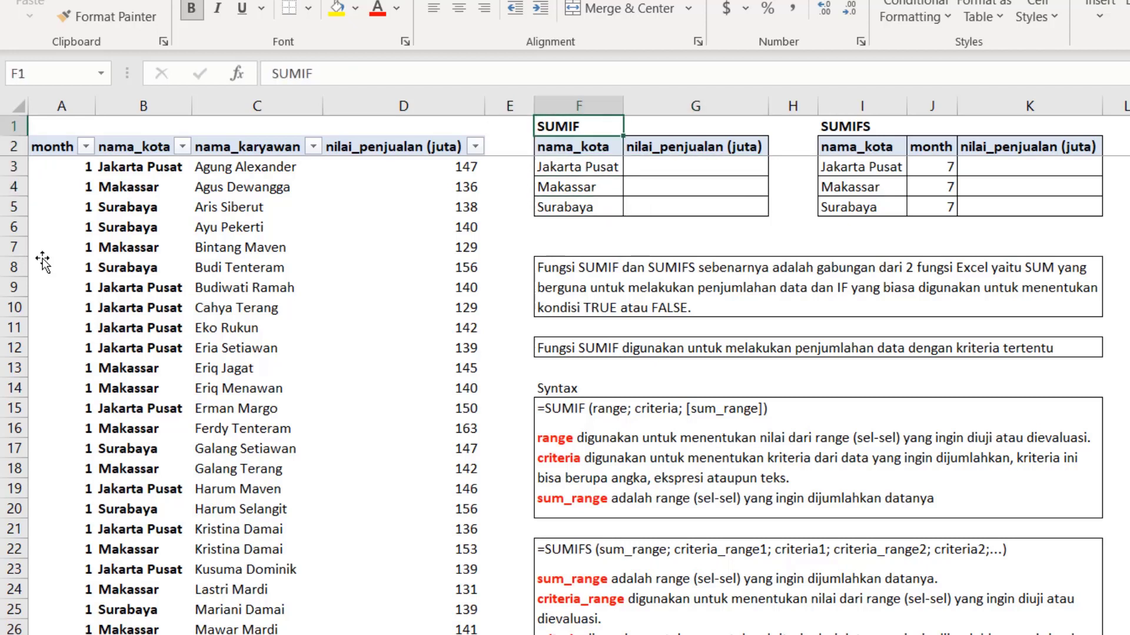
Step: Examine the SUMIFS table's layout in columns I:K, comparing its nama_kota and month criteria with the result column
{"action": "key", "text": "Right"}
{"action": "key", "text": "Right"}
{"action": "key", "text": "Right"}
{"action": "key", "text": "Down"}
{"action": "key", "text": "Down"}
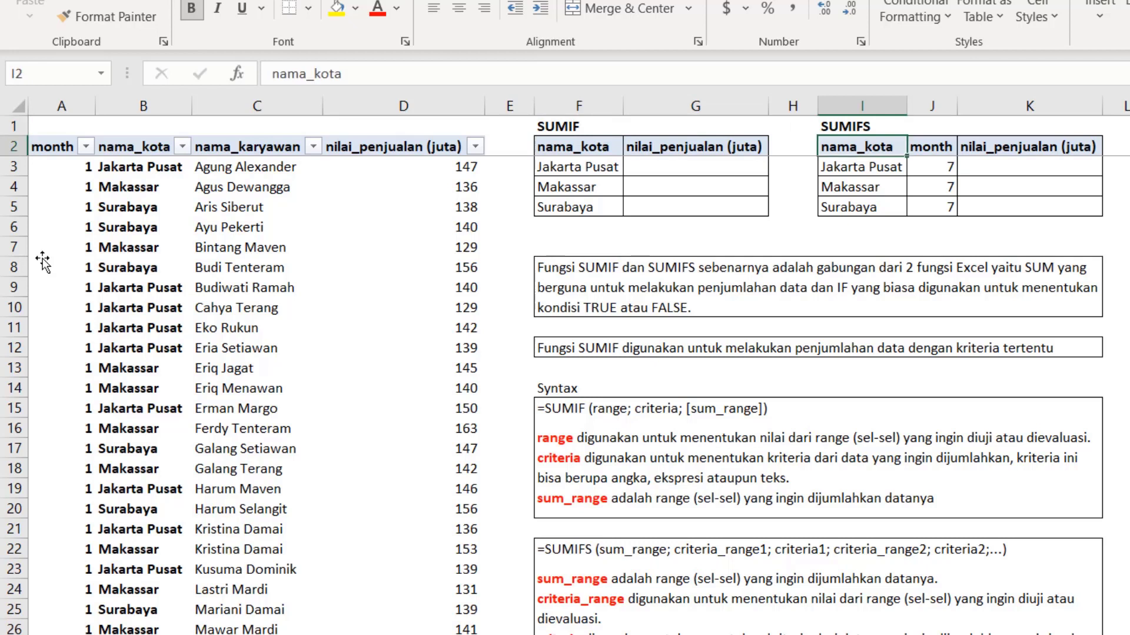
{"action": "key", "text": "Right"}
{"action": "key", "text": "Right"}
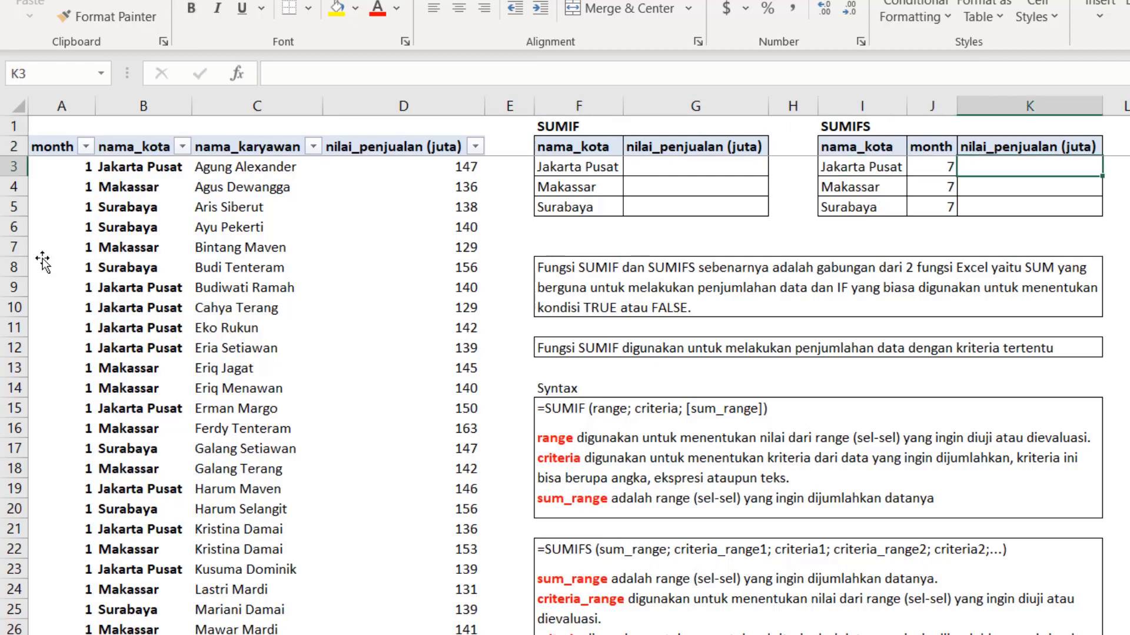
{"action": "key", "text": "Left"}
{"action": "key", "text": "Left"}
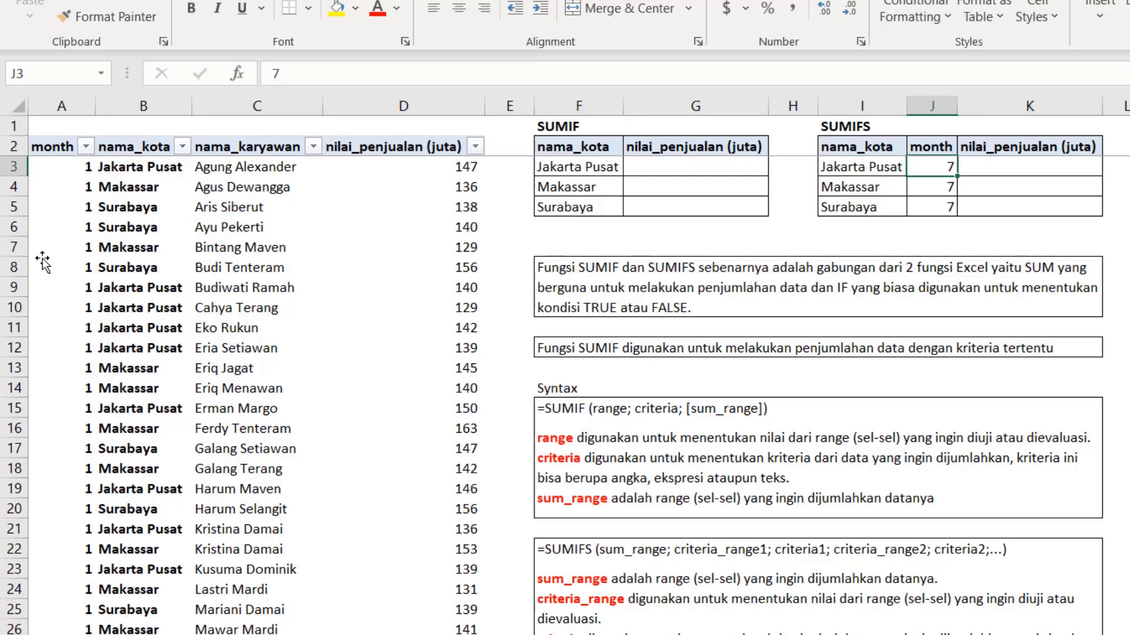
{"action": "key", "text": "Right"}
{"action": "key", "text": "Left"}
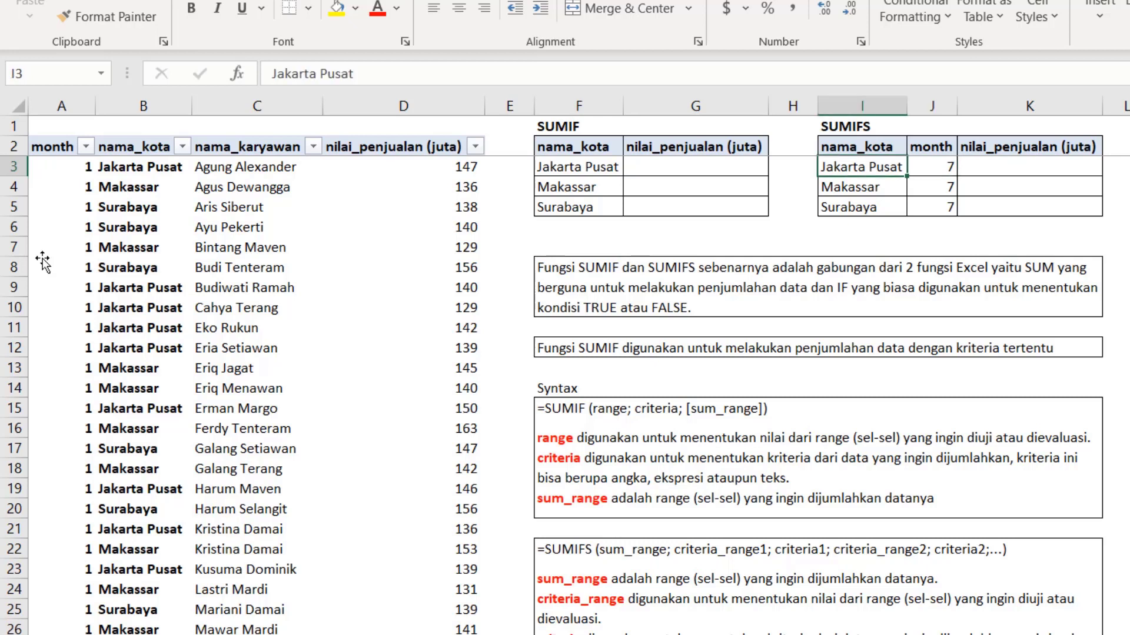
{"action": "key", "text": "Right"}
{"action": "key", "text": "Left"}
{"action": "key", "text": "Right"}
{"action": "key", "text": "Left"}
{"action": "key", "text": "Right"}
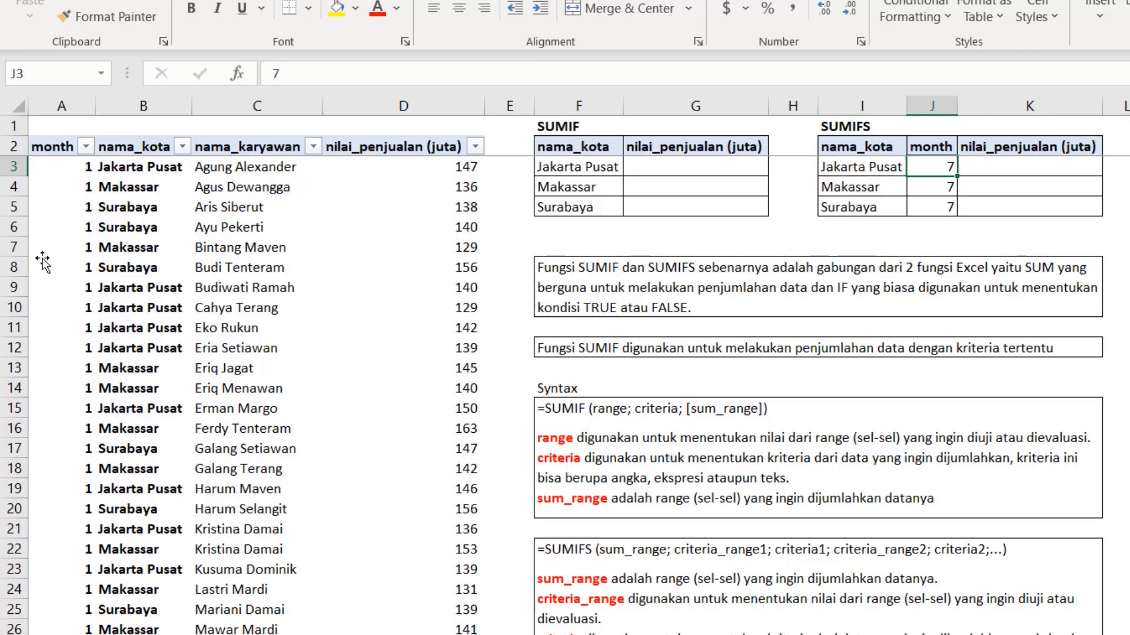
{"action": "key", "text": "Left"}
{"action": "key", "text": "Up"}
{"action": "key", "text": "Up"}
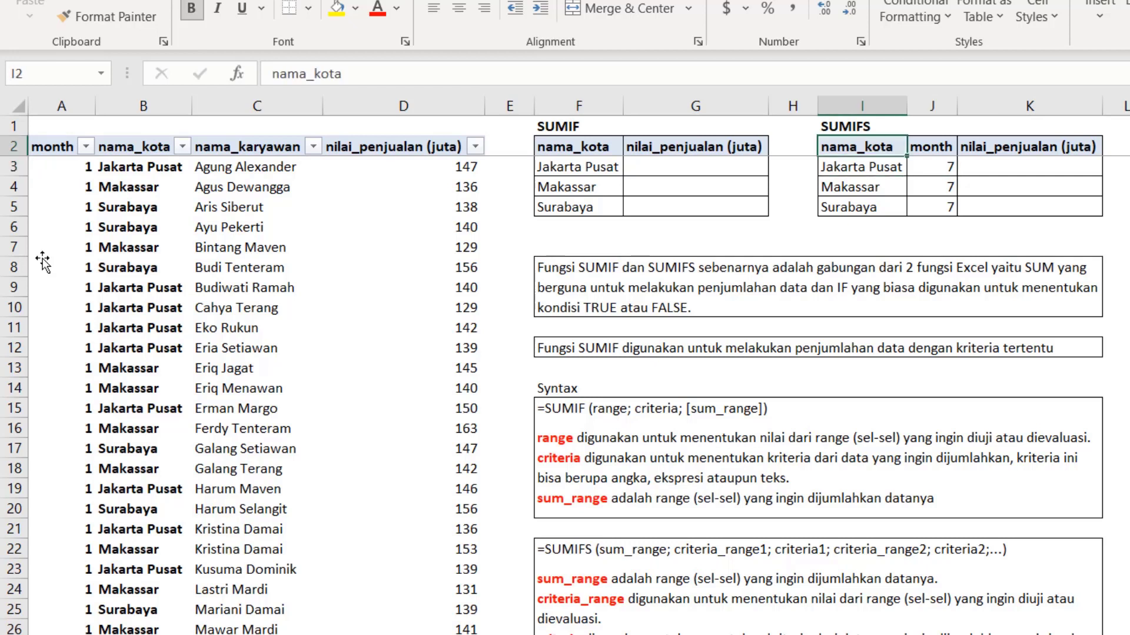
Step: Begin a SUMIF formula in cell G3 with the nama_kota column's absolute range $B$3:$B$350 as its range argument
{"action": "key", "text": "Left"}
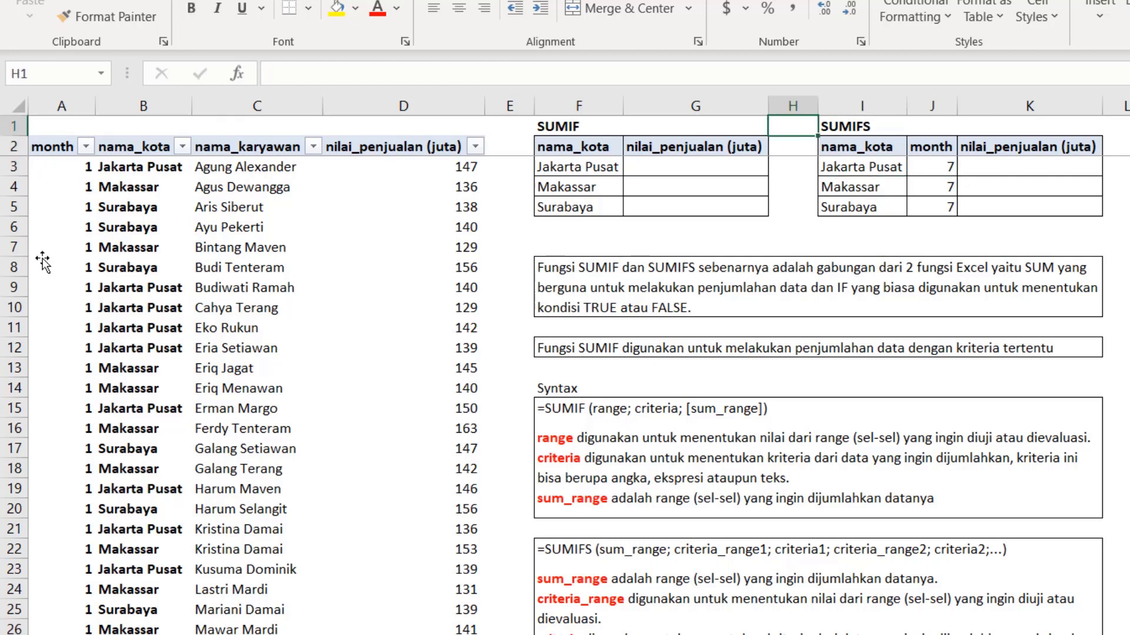
{"action": "key", "text": "Left"}
{"action": "key", "text": "Down"}
{"action": "key", "text": "Down"}
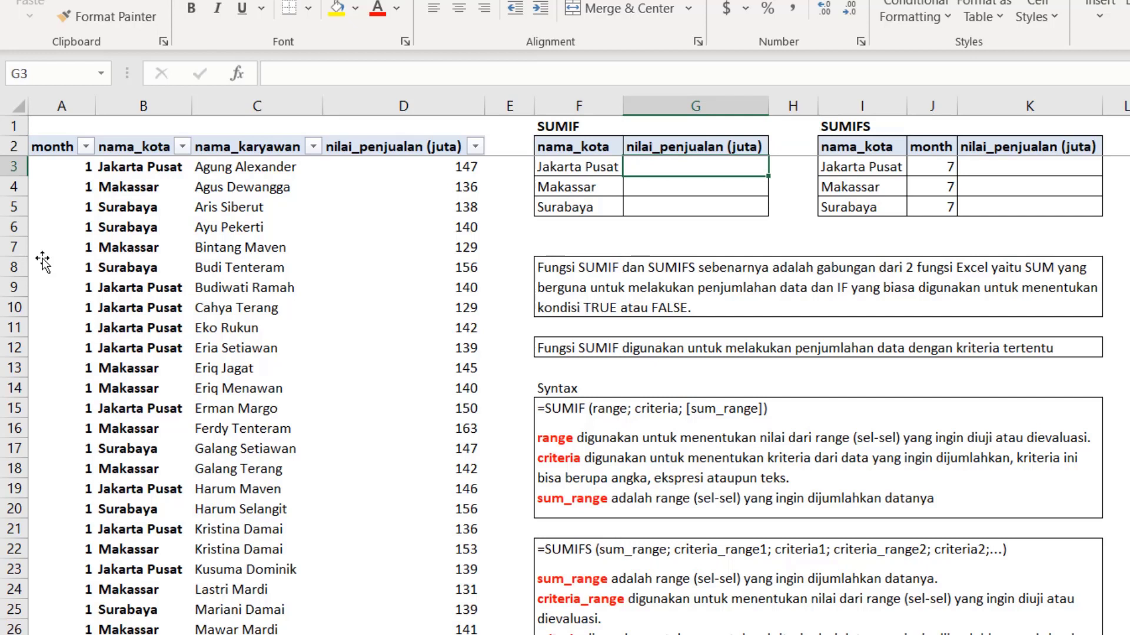
{"action": "type", "text": "="}
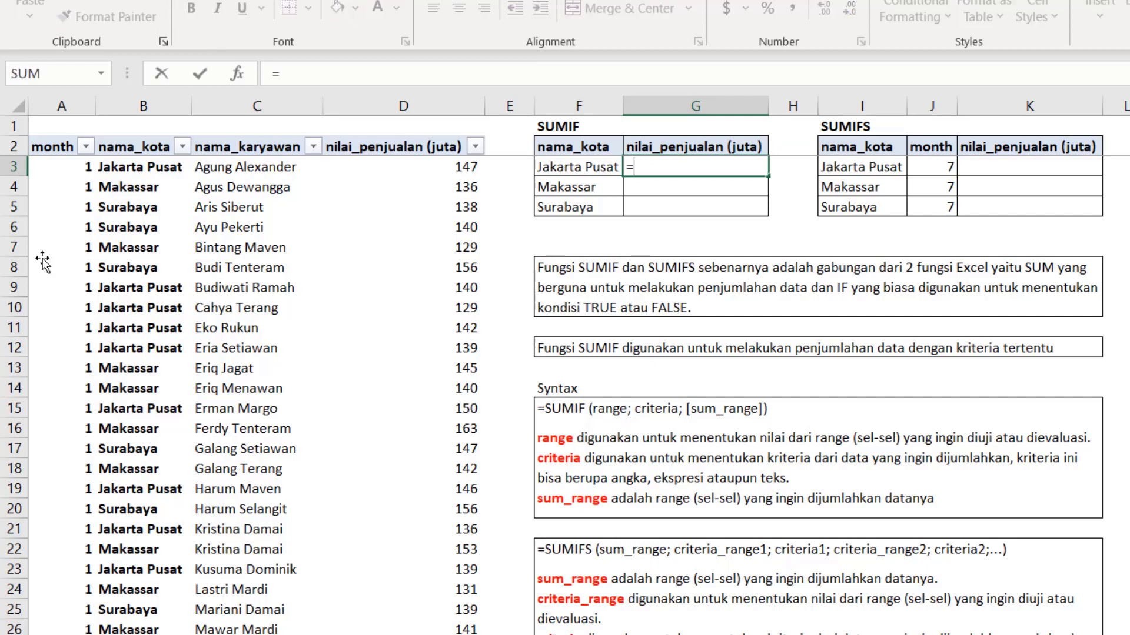
{"action": "type", "text": "sum"}
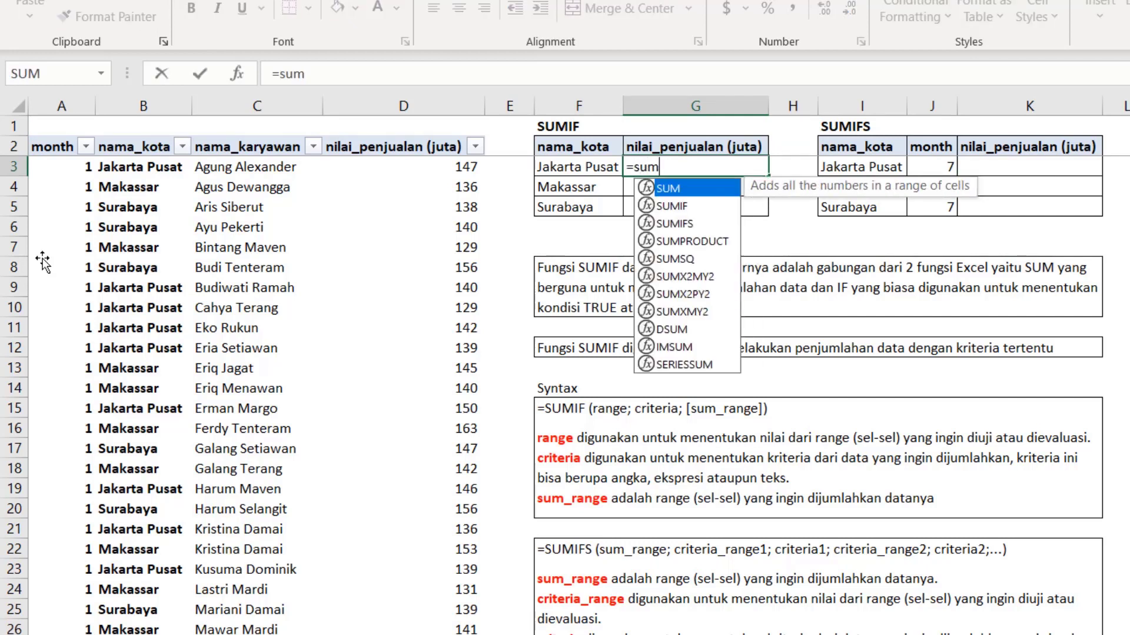
{"action": "type", "text": "i"}
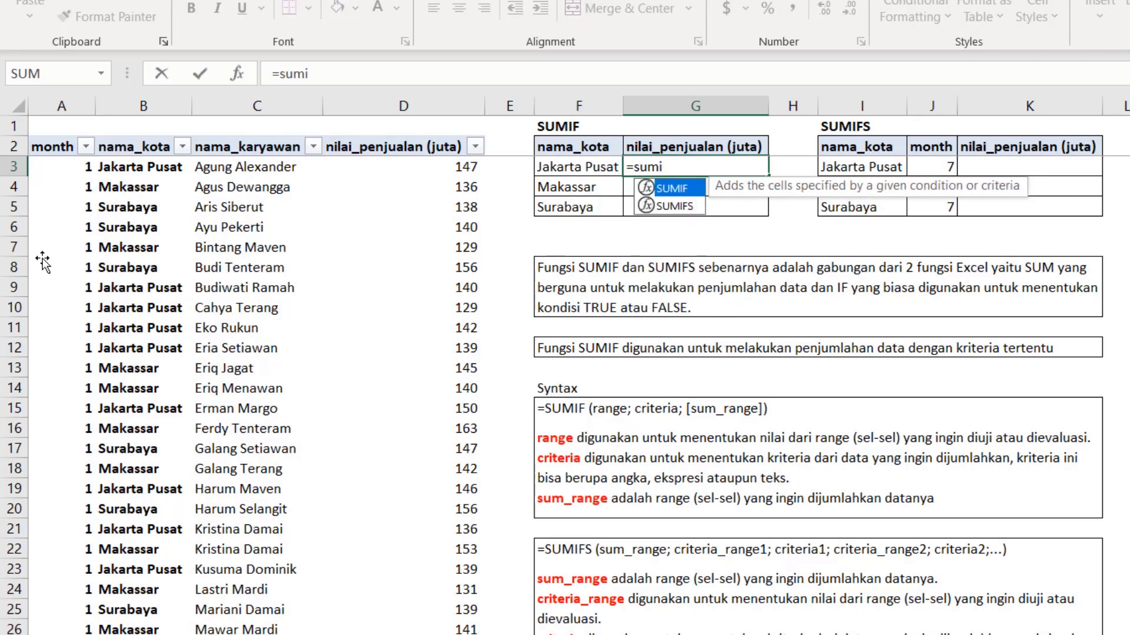
{"action": "key", "text": "Tab"}
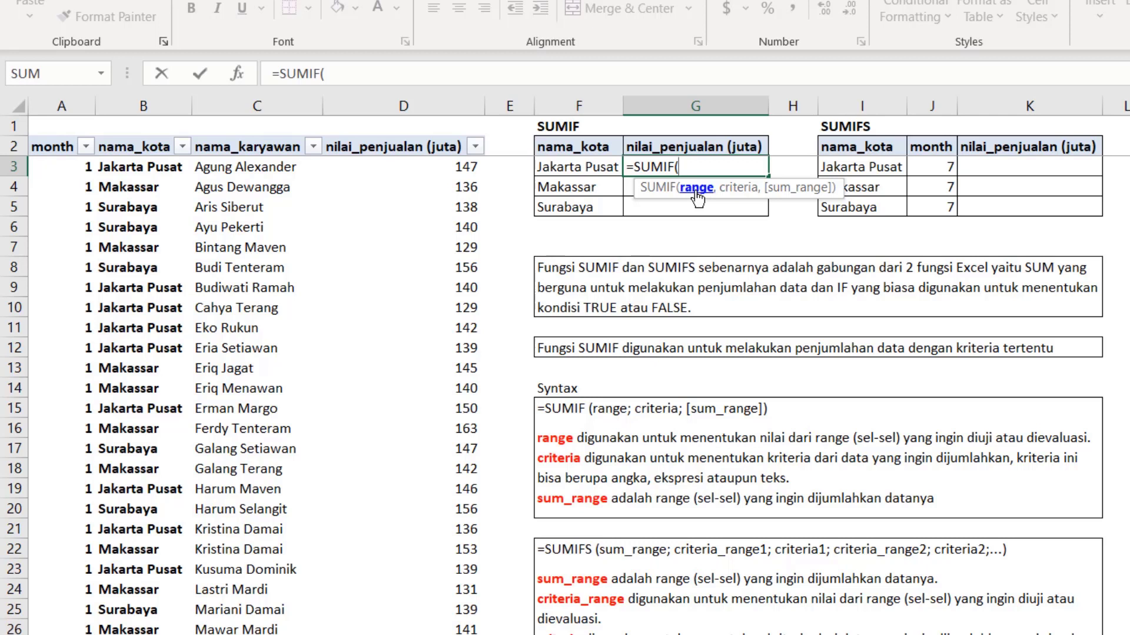
{"action": "key", "text": "Left"}
{"action": "key", "text": "Left"}
{"action": "key", "text": "Left"}
{"action": "key", "text": "Left"}
{"action": "key", "text": "Left"}
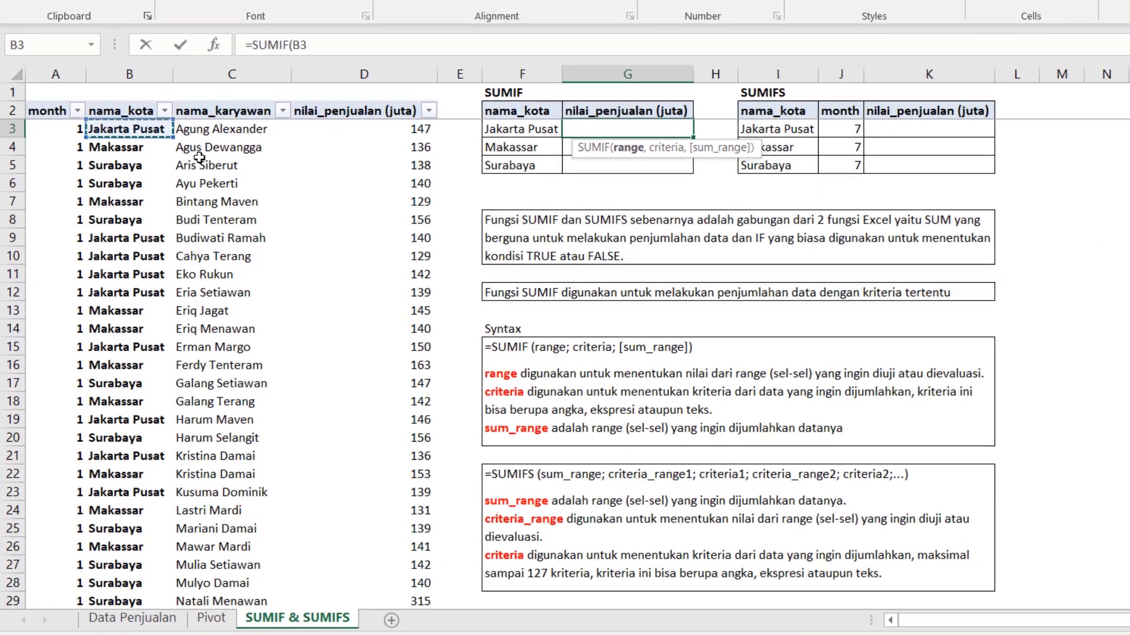
{"action": "key", "text": "ctrl+shift+Down"}
{"action": "key", "text": "shift+Up"}
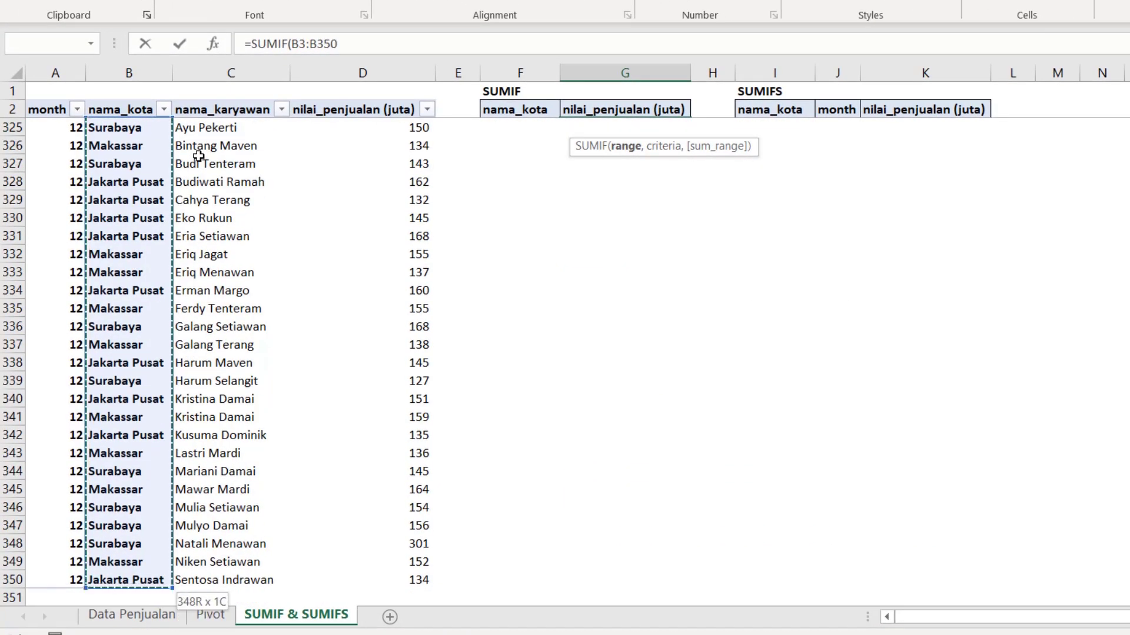
{"action": "key", "text": "F4"}
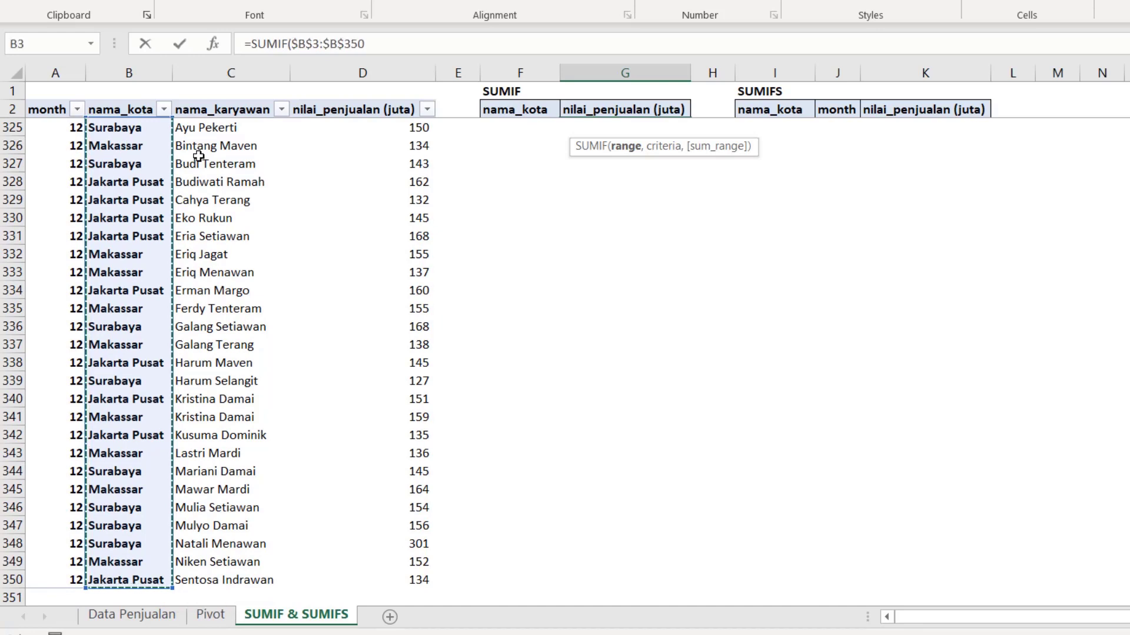
{"action": "type", "text": ","}
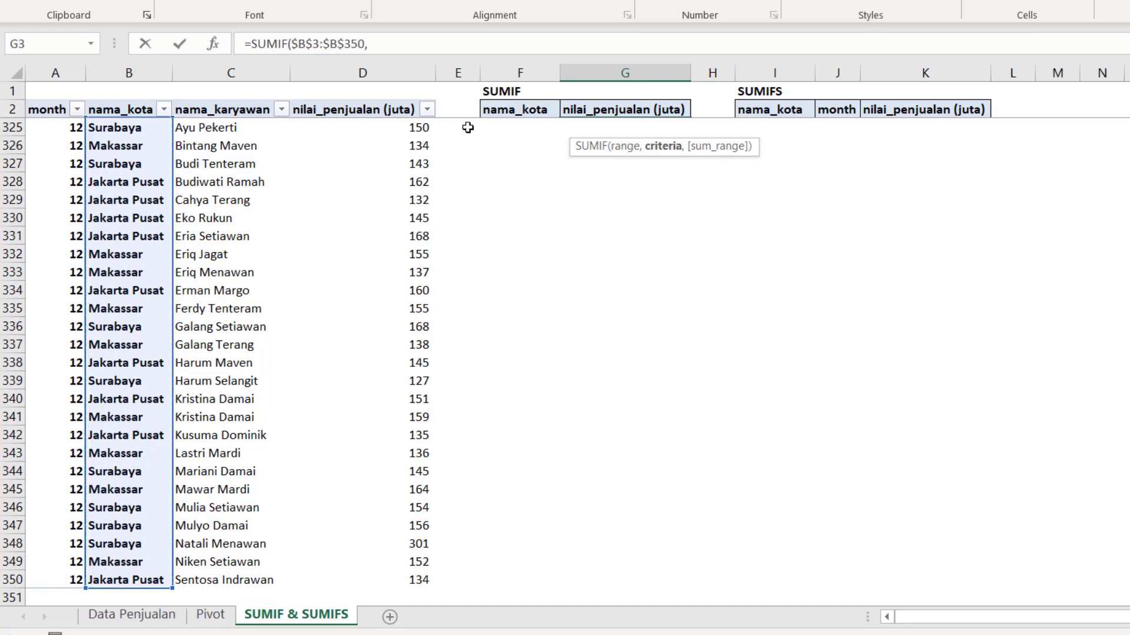
Step: Set the SUMIF criteria argument to cell F3, the Jakarta Pusat entry
{"action": "key", "text": "Up"}
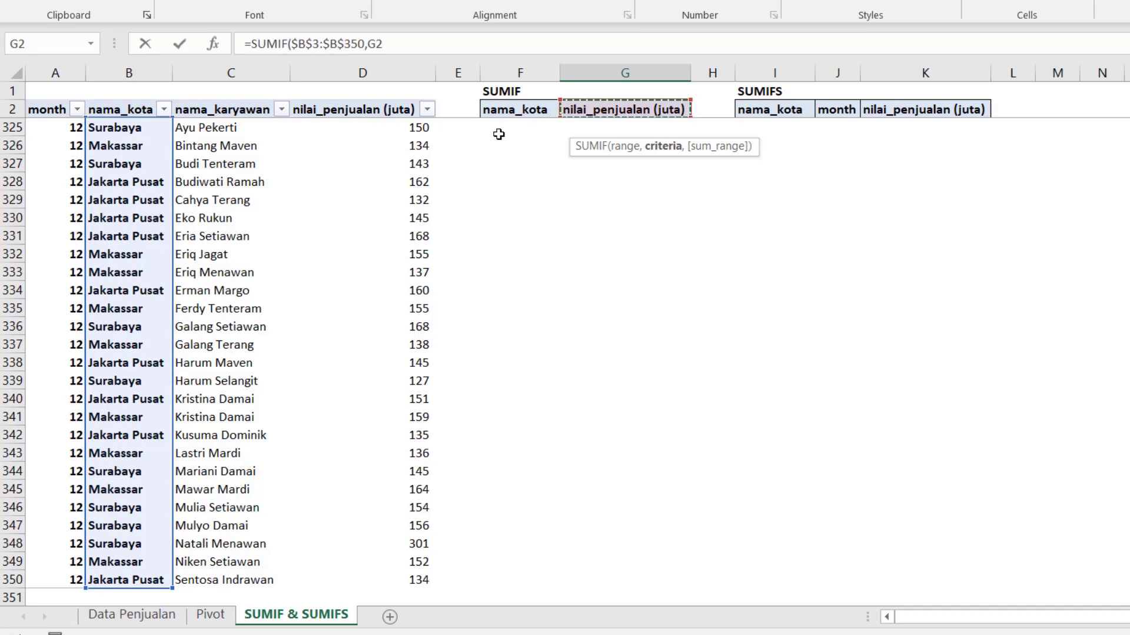
{"action": "key", "text": "Down"}
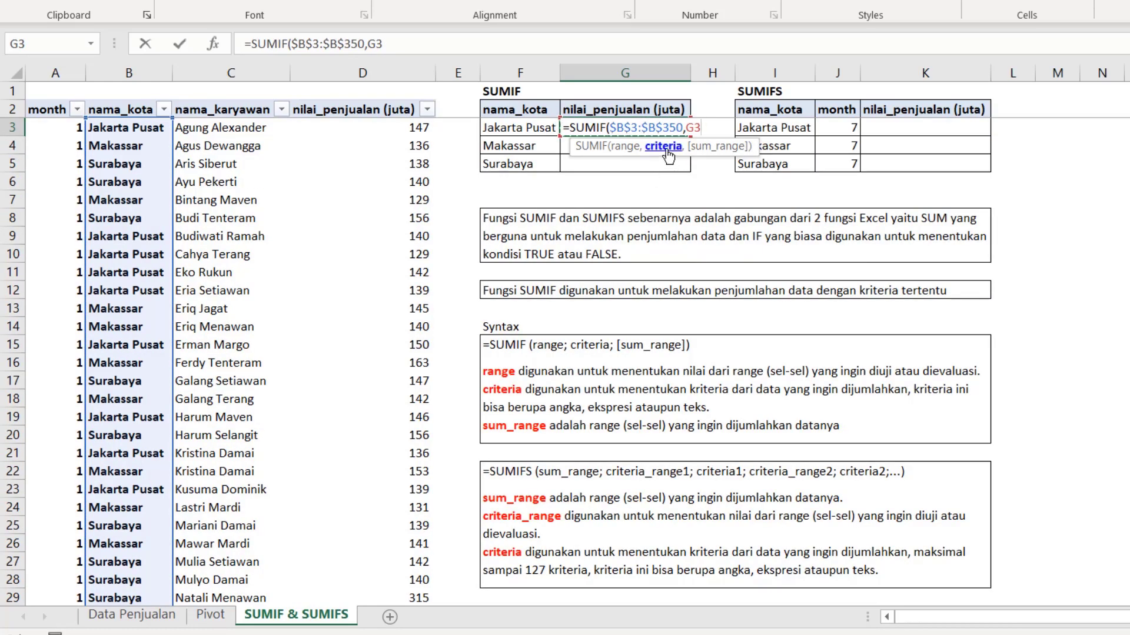
{"action": "key", "text": "Left"}
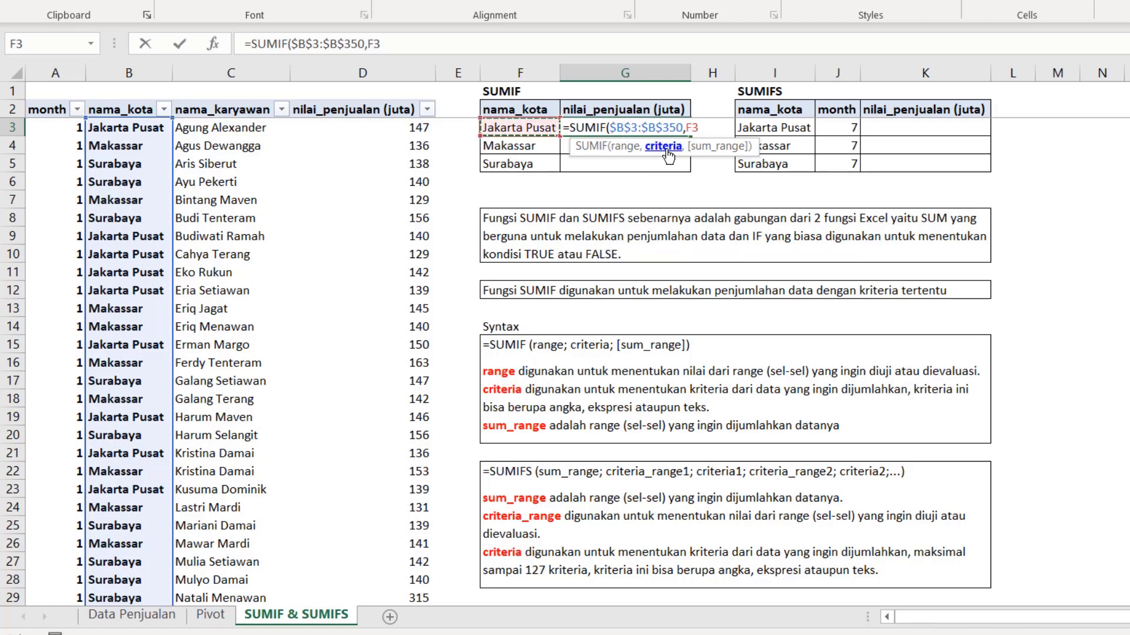
{"action": "key", "text": "Left"}
{"action": "key", "text": "Right"}
{"action": "type", "text": ","}
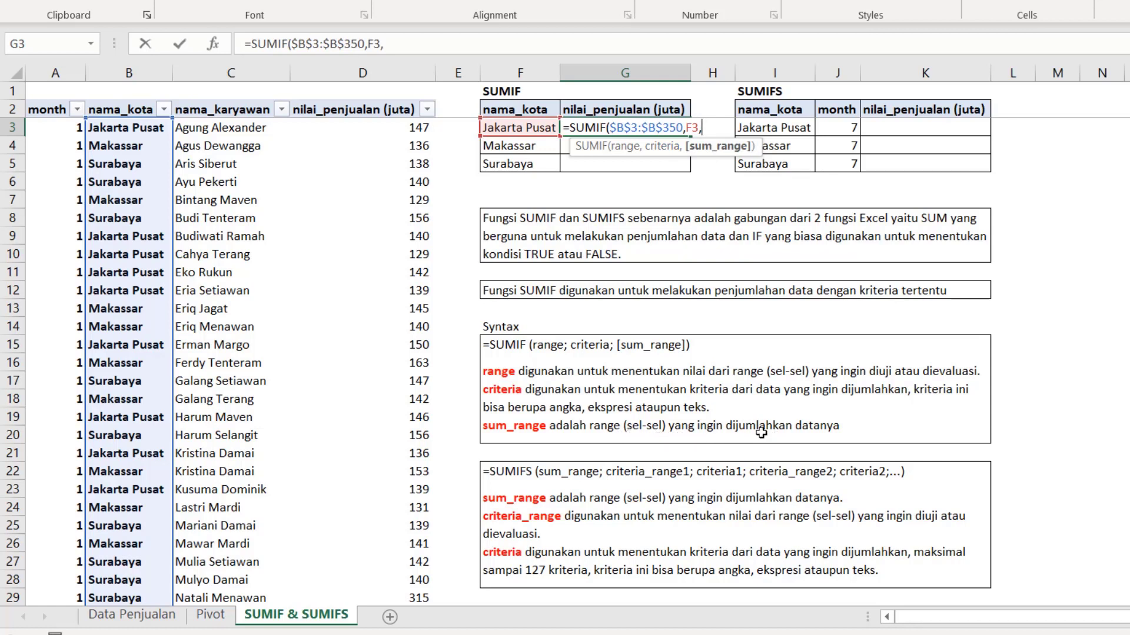
Step: Complete the SUMIF formula with the absolute sum range $D$3:$D$350 from the nilai_penjualan (juta) column and enter it
{"action": "left_click", "coordinate": [367, 128]}
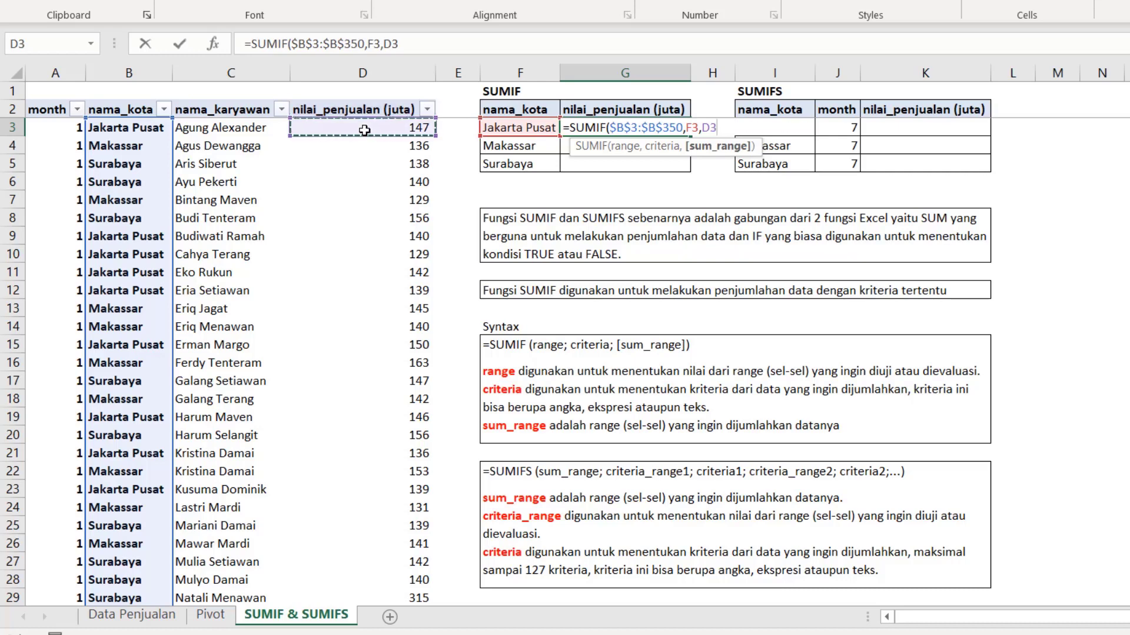
{"action": "key", "text": "ctrl+shift+Down"}
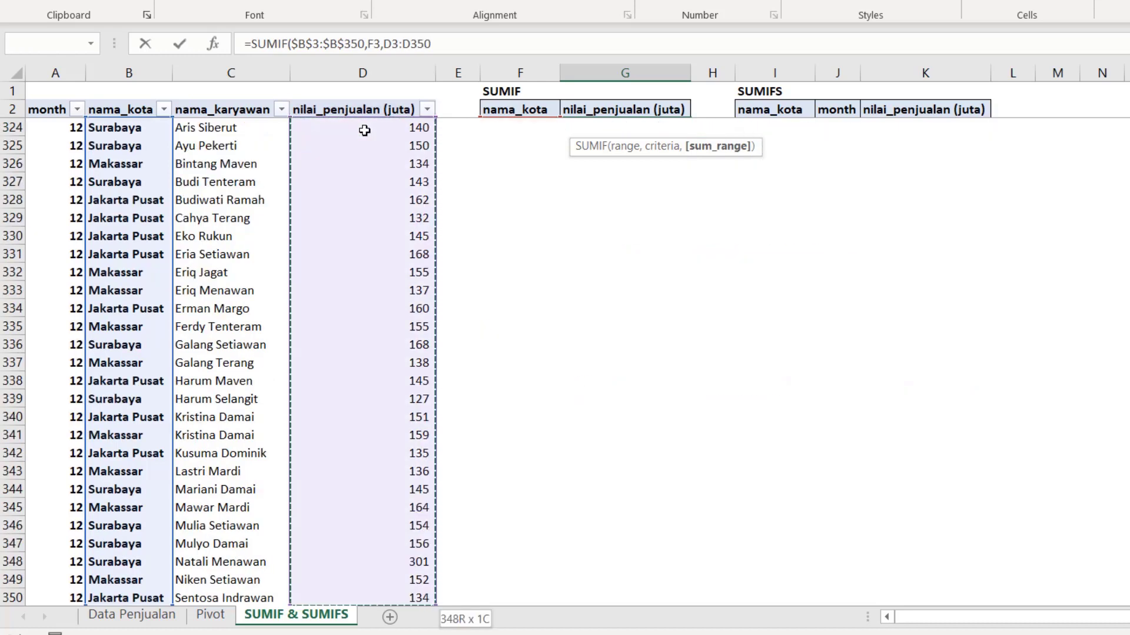
{"action": "key", "text": "F4"}
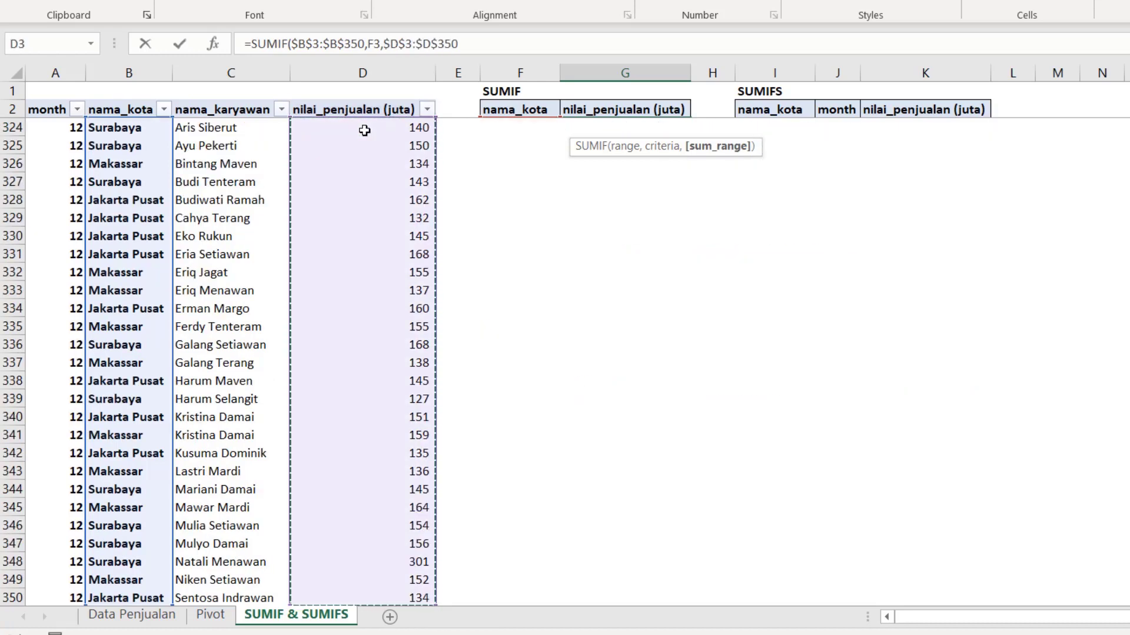
{"action": "type", "text": ")"}
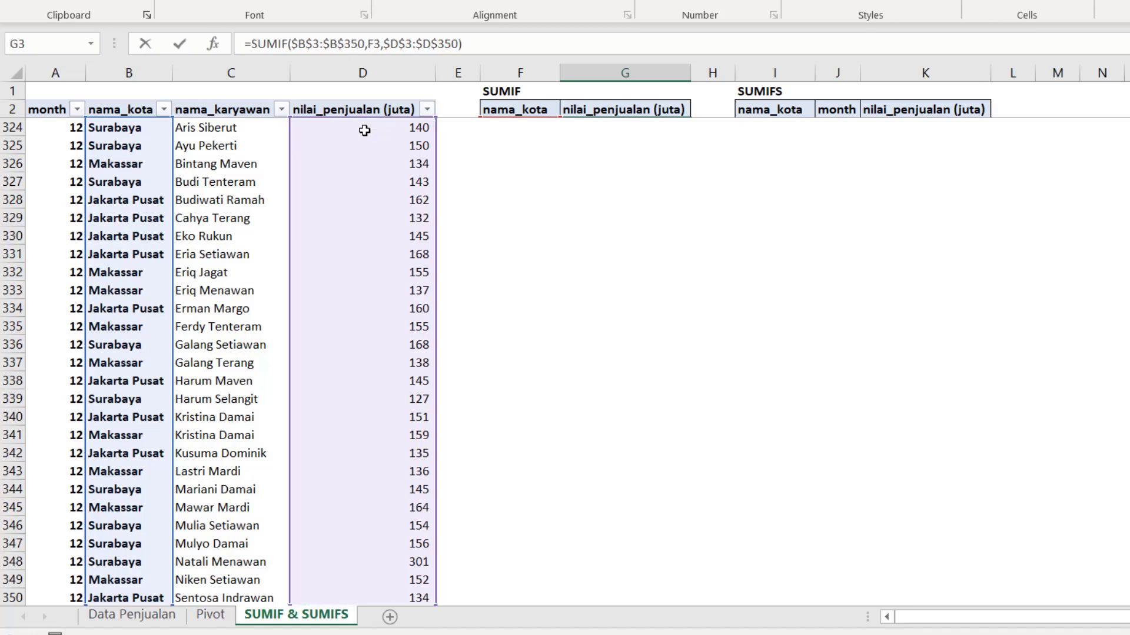
{"action": "key", "text": "Return"}
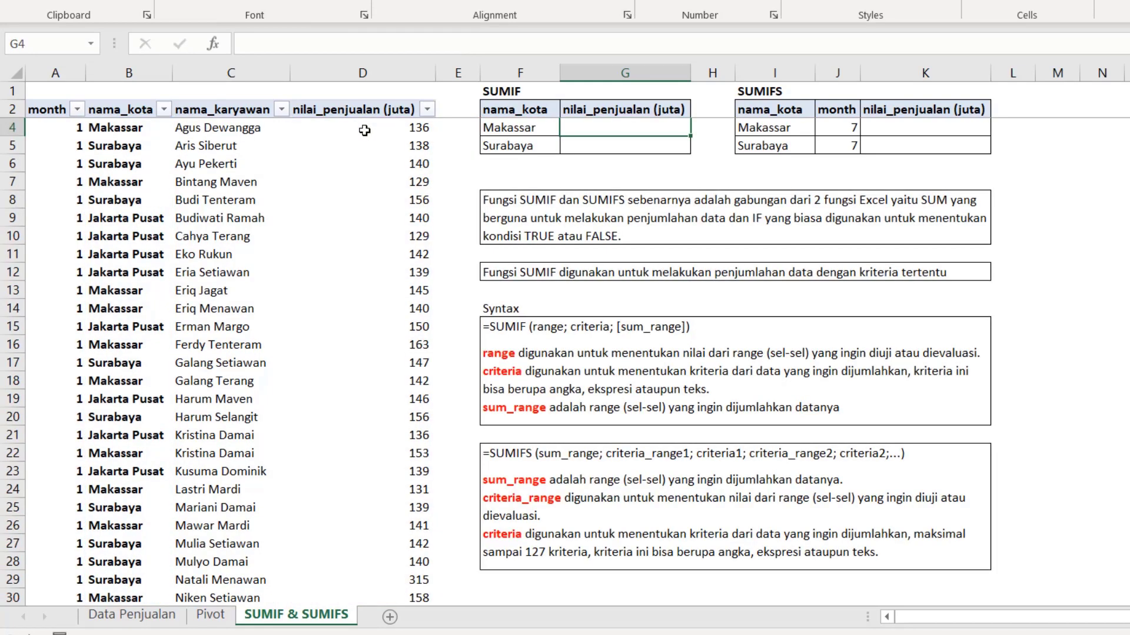
Step: Review the SUMIF formula in cell G3 alongside the city entries in column F
{"action": "key", "text": "Up"}
{"action": "key", "text": "Up"}
{"action": "key", "text": "Up"}
{"action": "key", "text": "Down"}
{"action": "key", "text": "Down"}
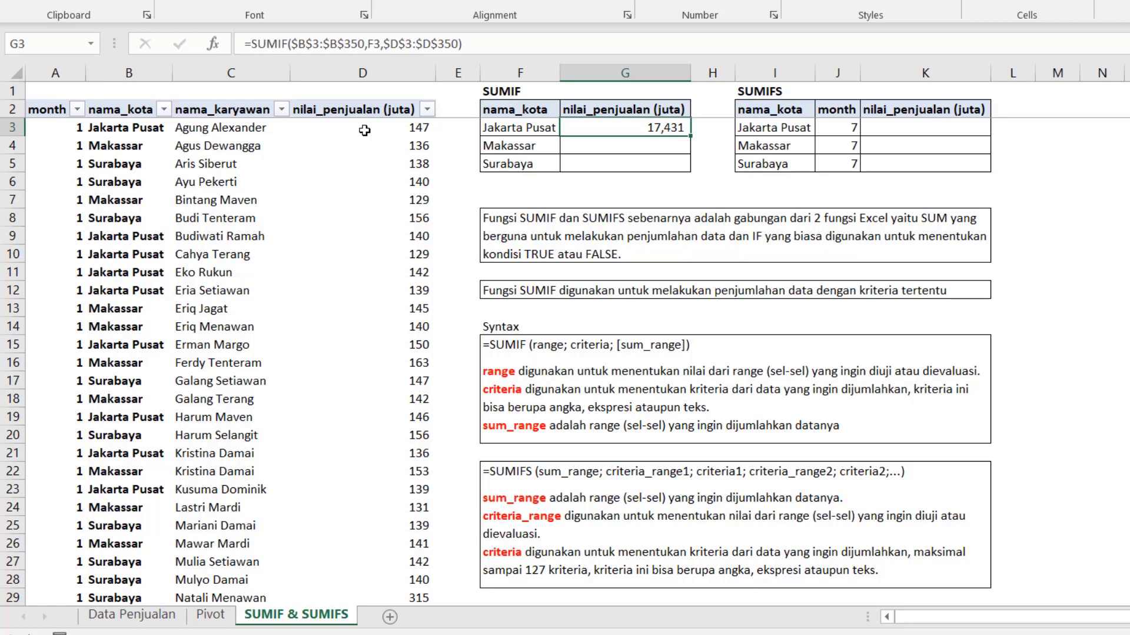
{"action": "key", "text": "Down"}
{"action": "key", "text": "Left"}
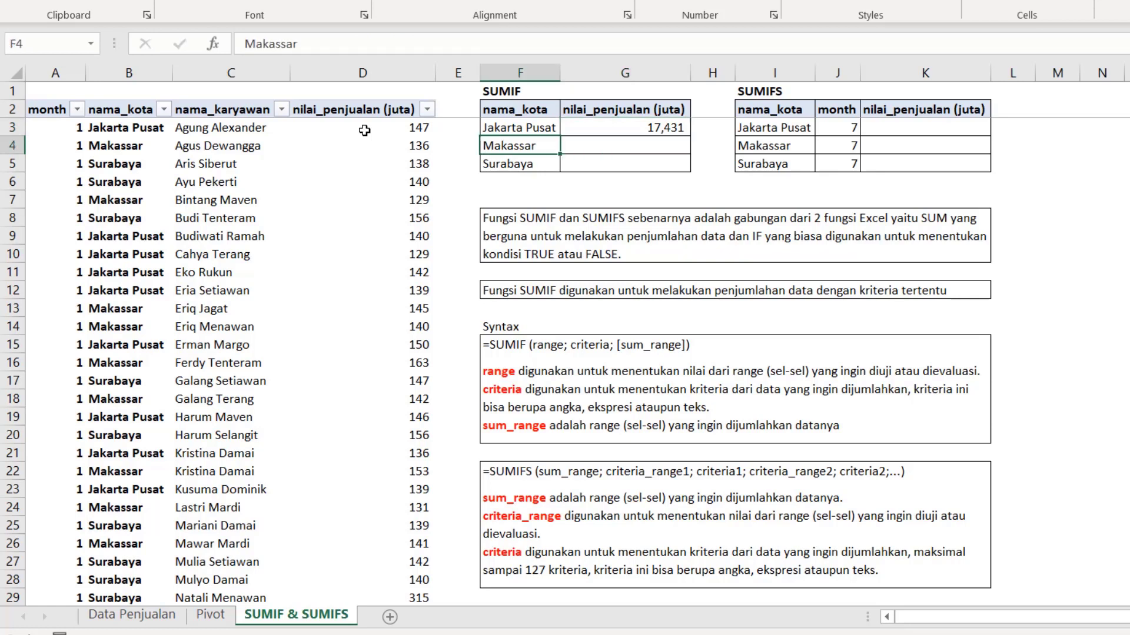
{"action": "key", "text": "Down"}
{"action": "key", "text": "Up"}
{"action": "key", "text": "Up"}
{"action": "key", "text": "Right"}
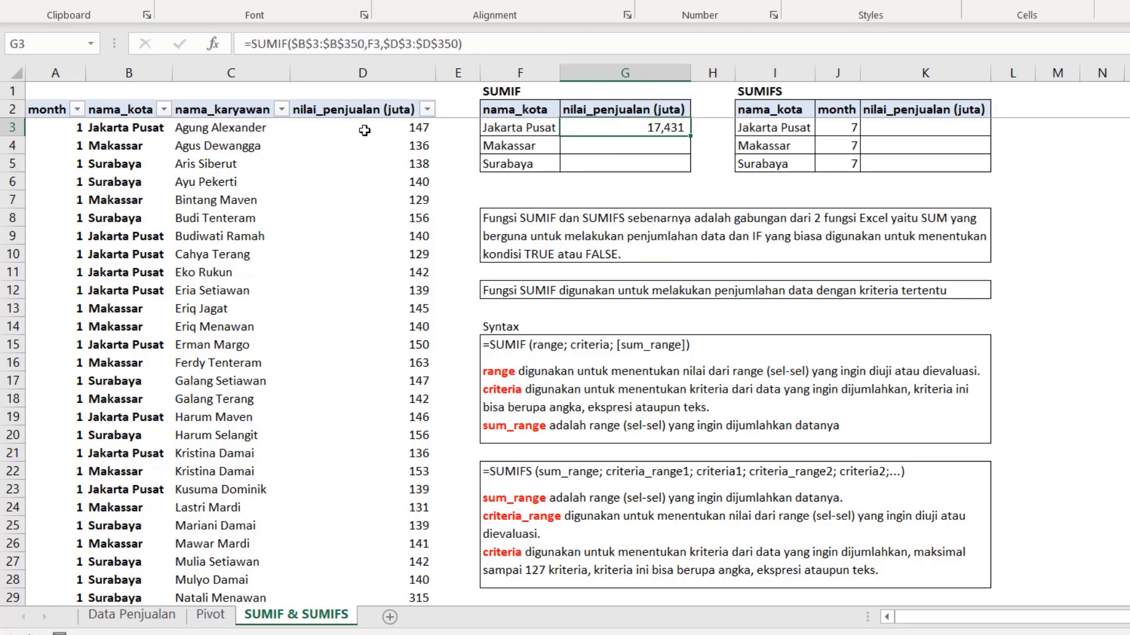
Step: Copy the SUMIF formula from G3 to the Makassar and Surabaya rows in G4:G5
{"action": "key", "text": "ctrl+c"}
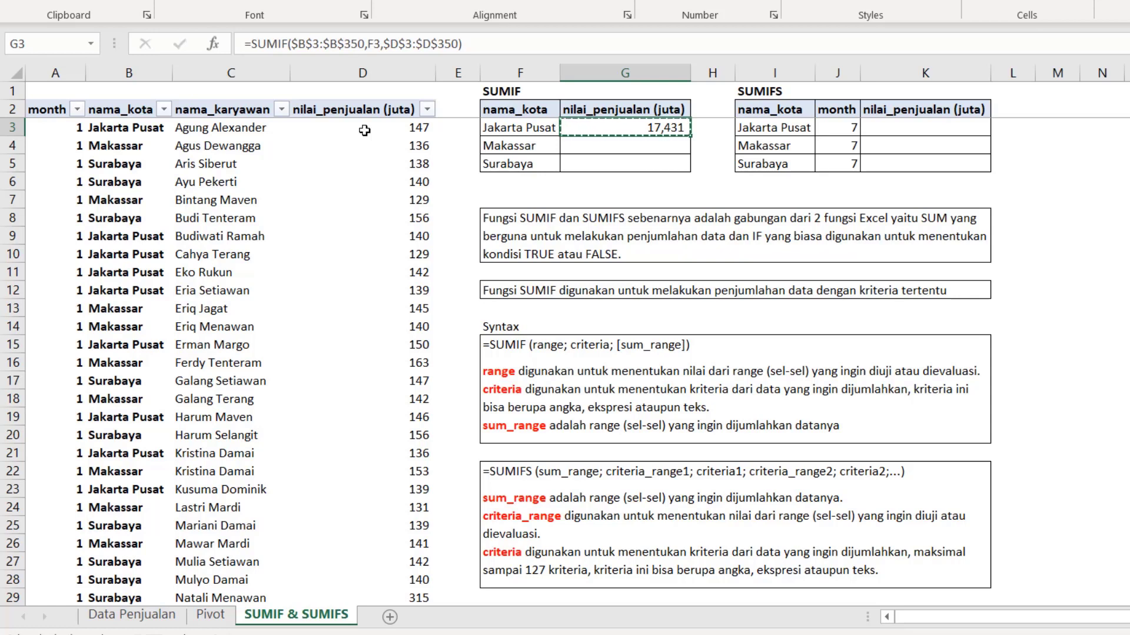
{"action": "key", "text": "shift+Down"}
{"action": "key", "text": "shift+Down"}
{"action": "key", "text": "ctrl+v"}
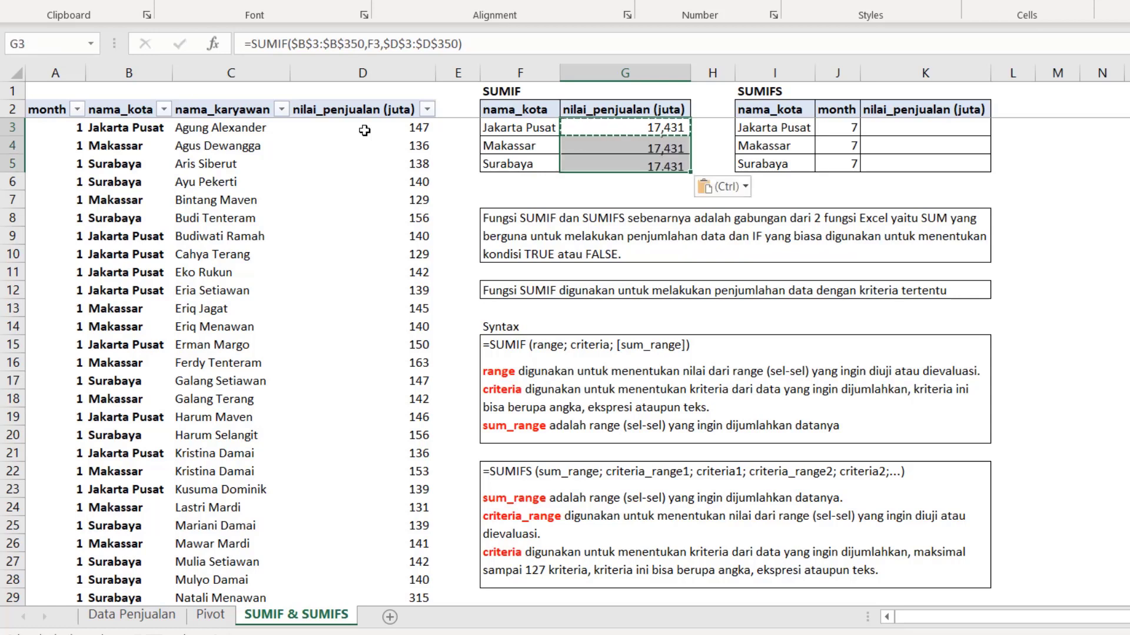
Step: Inspect the range, criteria and sum range references of the copied SUMIF formula in cell G4
{"action": "key", "text": "Up"}
{"action": "key", "text": "Down"}
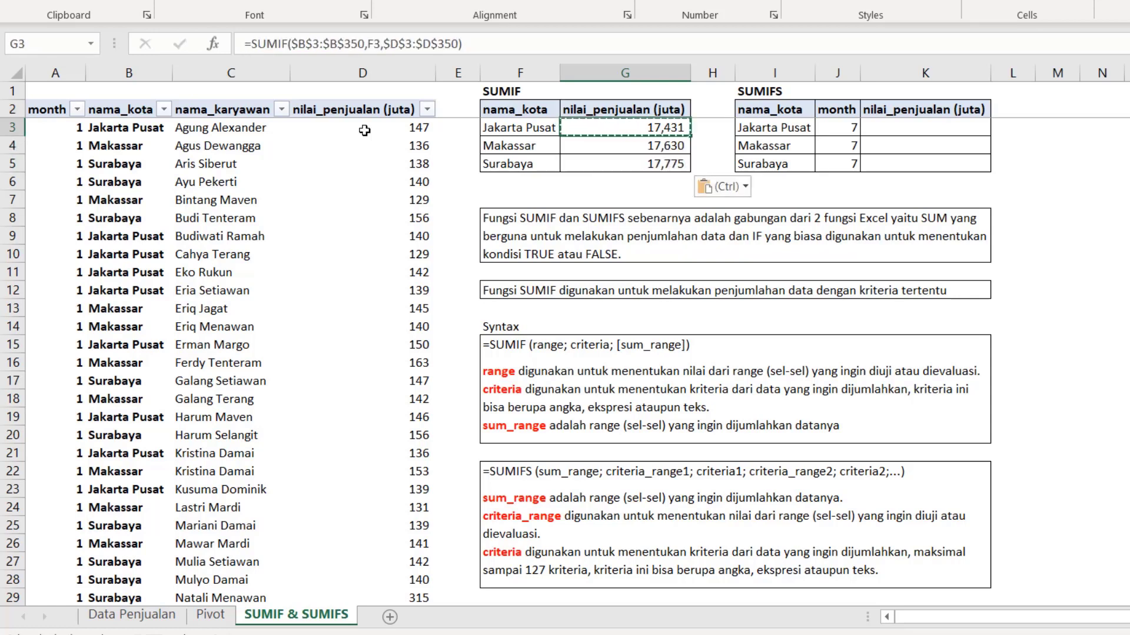
{"action": "key", "text": "Down"}
{"action": "key", "text": "F2"}
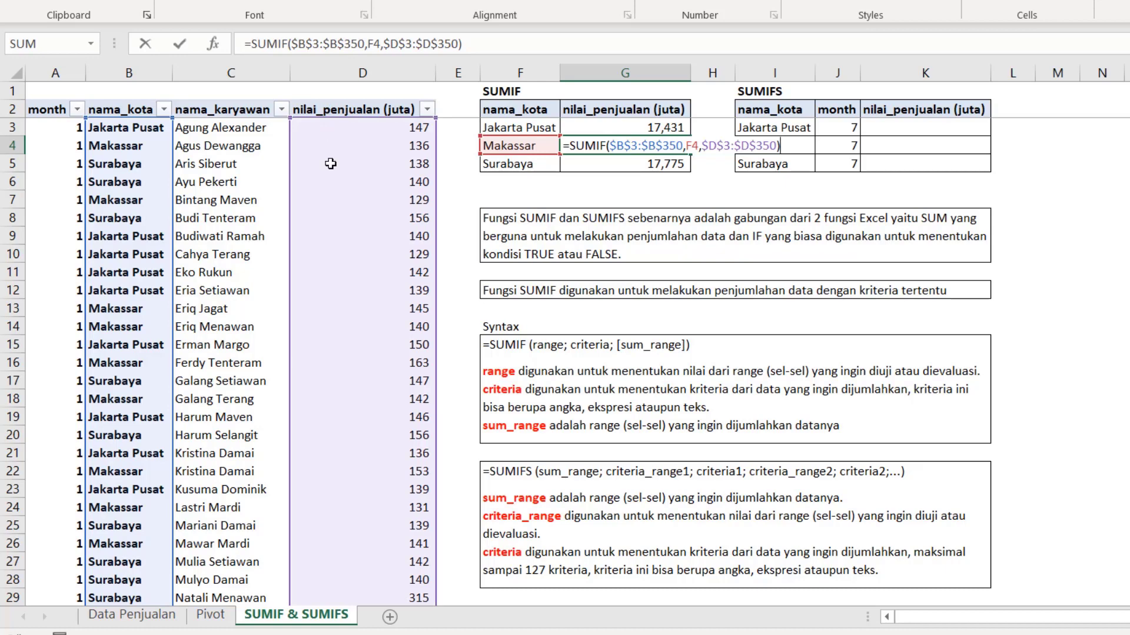
{"action": "key", "text": "Return"}
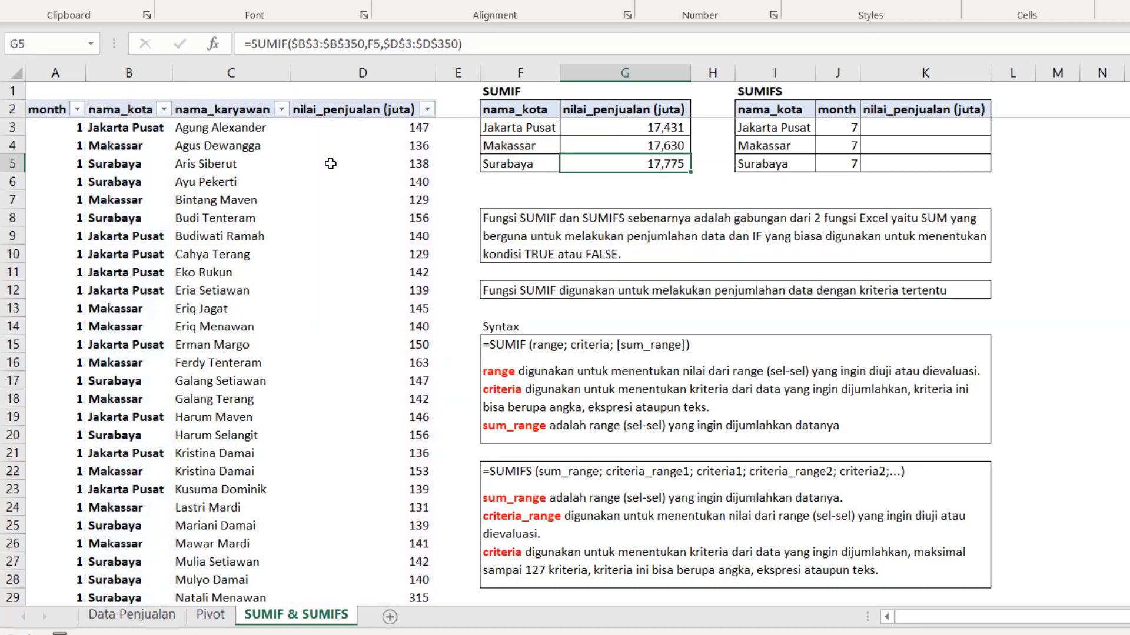
Step: Compare the nilai_penjualan (juta) source values in column D with the Jakarta Pusat SUMIF total in G3
{"action": "key", "text": "Up"}
{"action": "key", "text": "Up"}
{"action": "key", "text": "Left"}
{"action": "key", "text": "Left"}
{"action": "key", "text": "Left"}
{"action": "key", "text": "Left"}
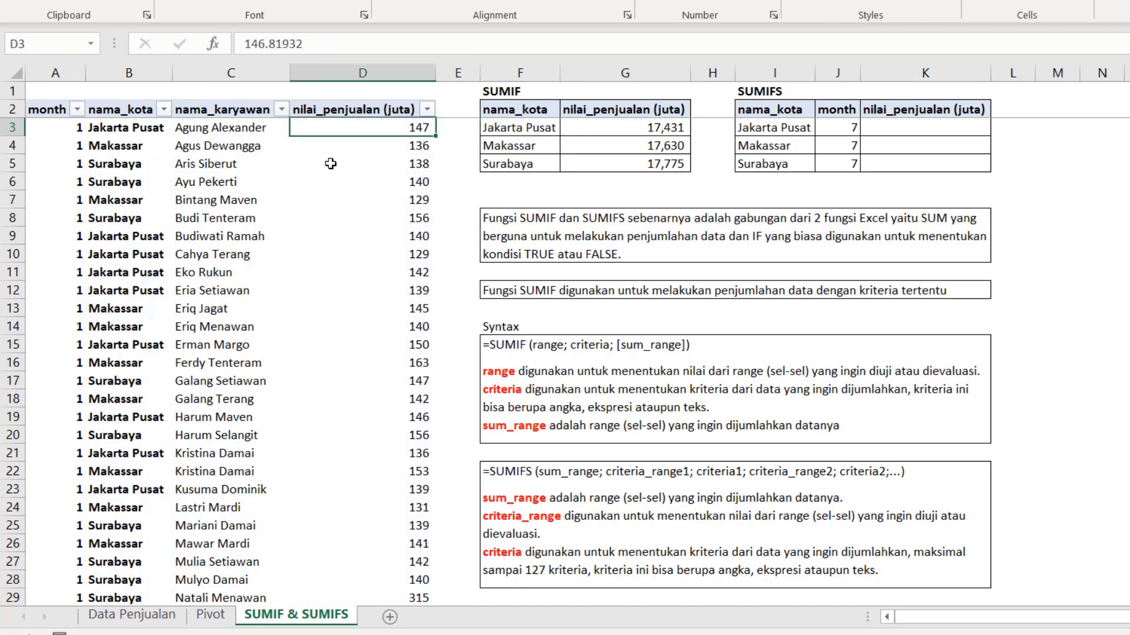
{"action": "key", "text": "Right"}
{"action": "key", "text": "Right"}
{"action": "key", "text": "Right"}
{"action": "key", "text": "Right"}
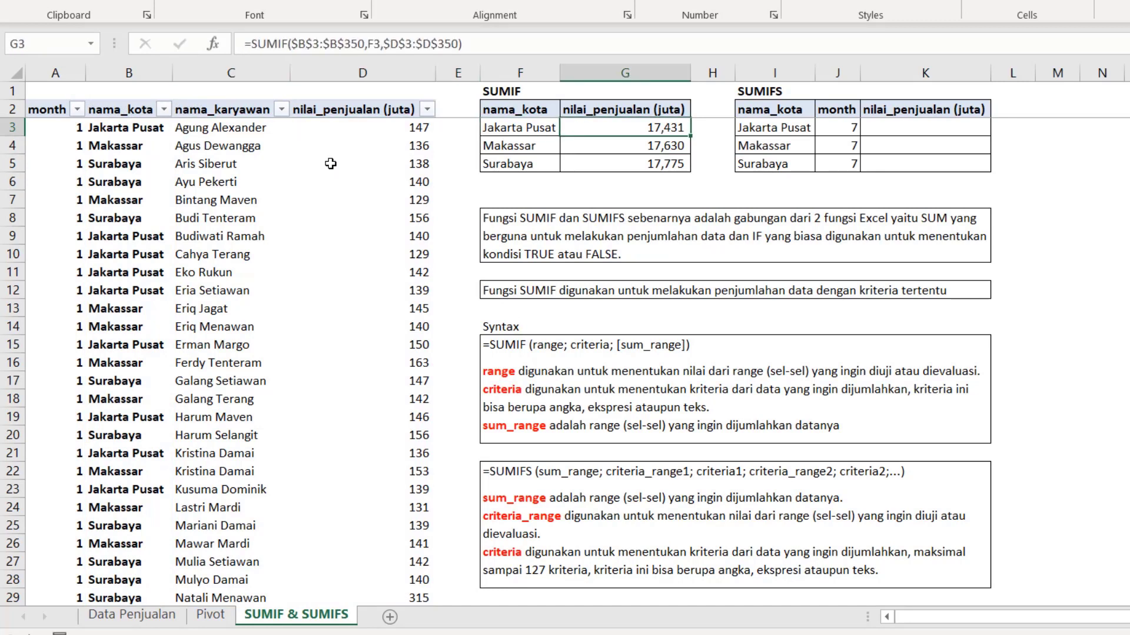
Step: Filter the nama_kota column of the source data to show only Jakarta Pusat
{"action": "key", "text": "Left"}
{"action": "key", "text": "Left"}
{"action": "key", "text": "Left"}
{"action": "key", "text": "Left"}
{"action": "key", "text": "Left"}
{"action": "key", "text": "Up"}
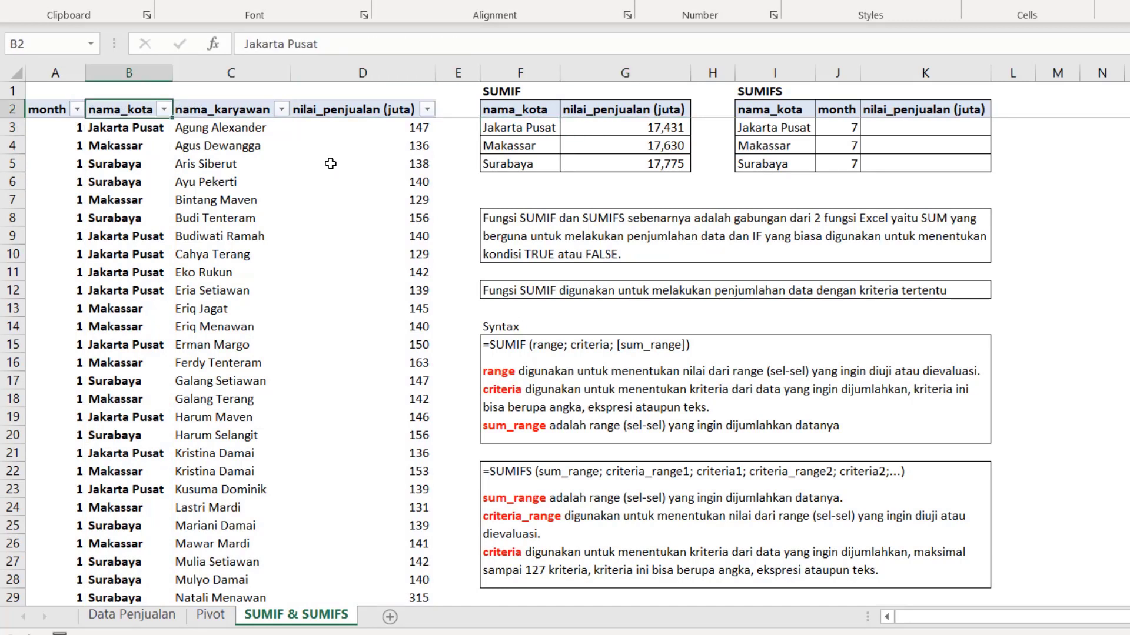
{"action": "key", "text": "alt+Down"}
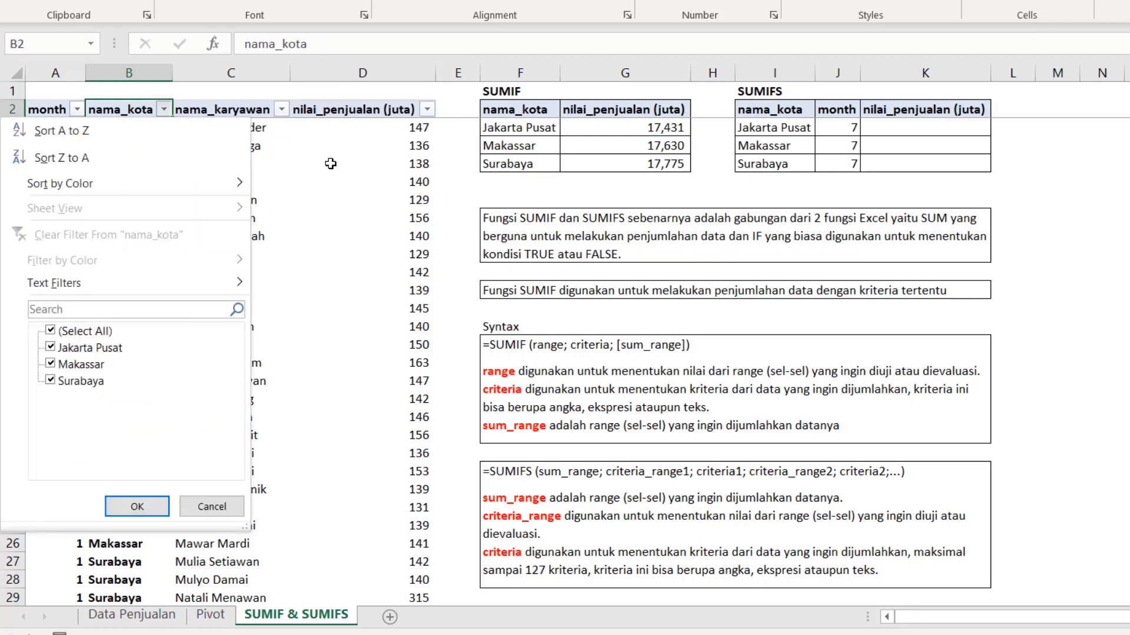
{"action": "key", "text": "Down"}
{"action": "key", "text": "Down"}
{"action": "key", "text": "Down"}
{"action": "key", "text": "Down"}
{"action": "key", "text": "Down"}
{"action": "key", "text": "Down"}
{"action": "key", "text": "Down"}
{"action": "key", "text": "Down"}
{"action": "key", "text": "space"}
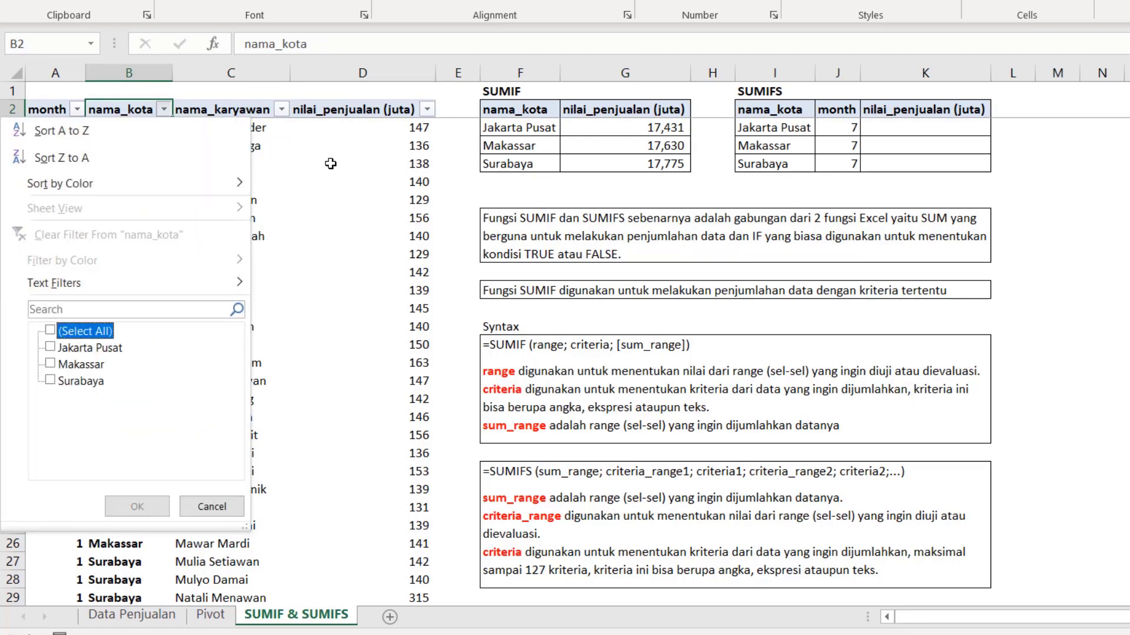
{"action": "key", "text": "Down"}
{"action": "key", "text": "space"}
{"action": "key", "text": "Tab"}
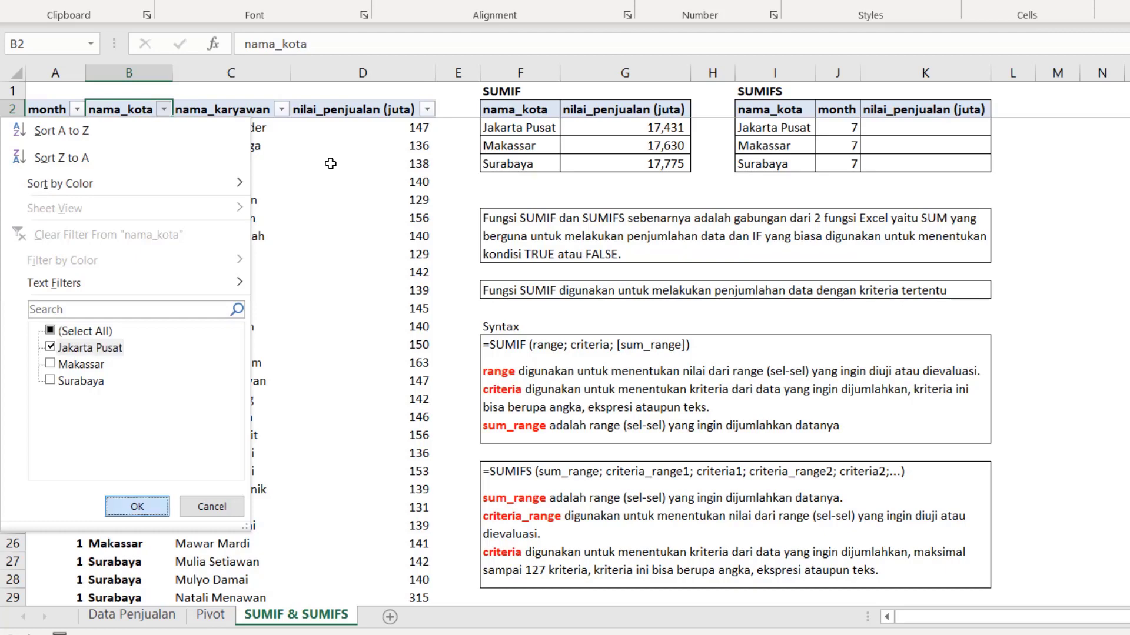
{"action": "key", "text": "Return"}
Step: Check the sum of the filtered nilai_penjualan (juta) values in column D against the Jakarta Pusat SUMIF total
{"action": "key", "text": "Right"}
{"action": "key", "text": "Right"}
{"action": "key", "text": "Right"}
{"action": "key", "text": "Right"}
{"action": "key", "text": "Right"}
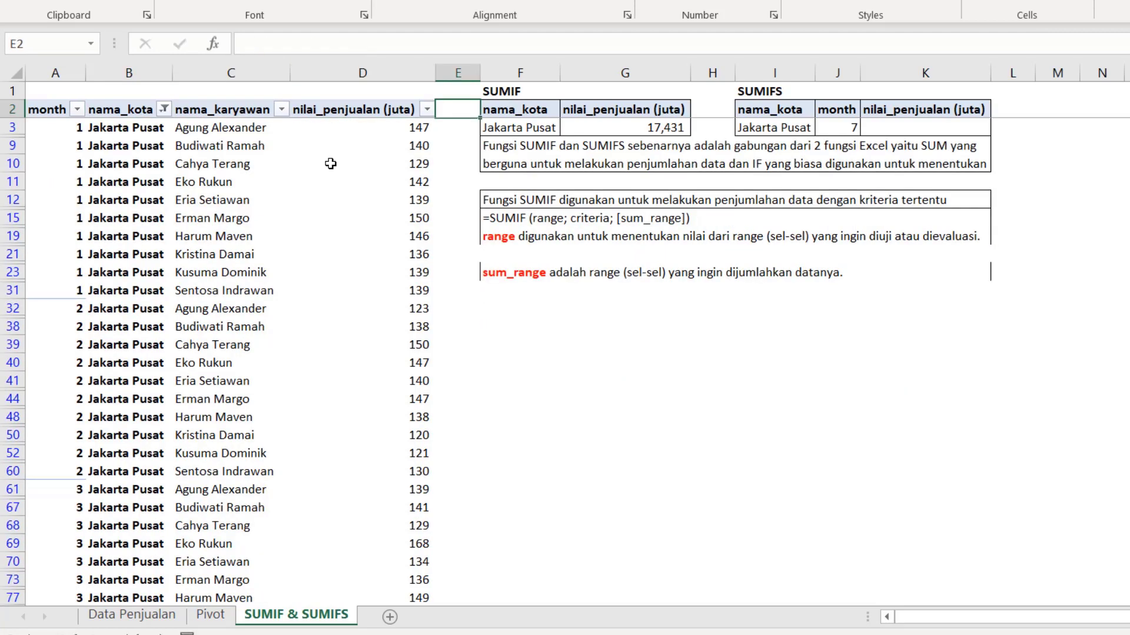
{"action": "key", "text": "Down"}
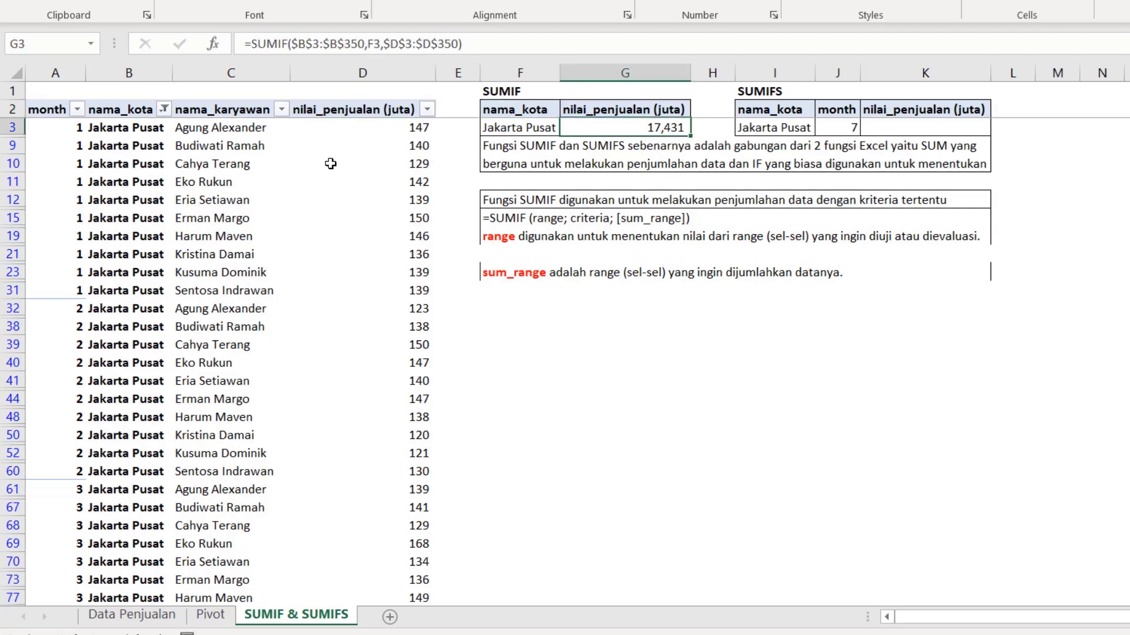
{"action": "key", "text": "Left"}
{"action": "key", "text": "Left"}
{"action": "key", "text": "Left"}
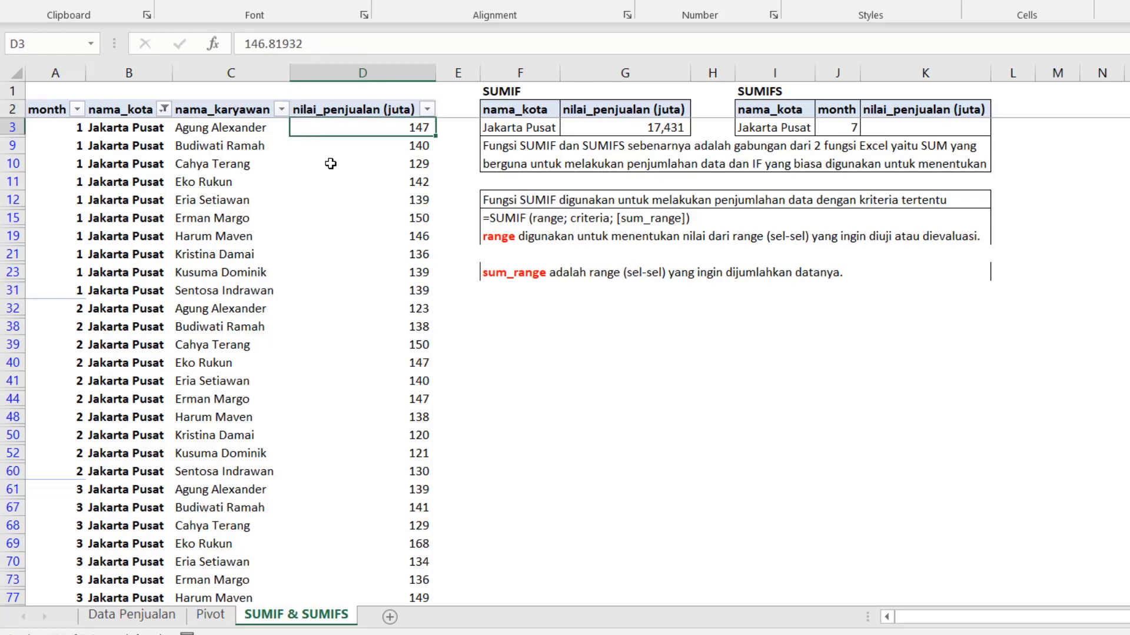
{"action": "key", "text": "ctrl+shift+Down"}
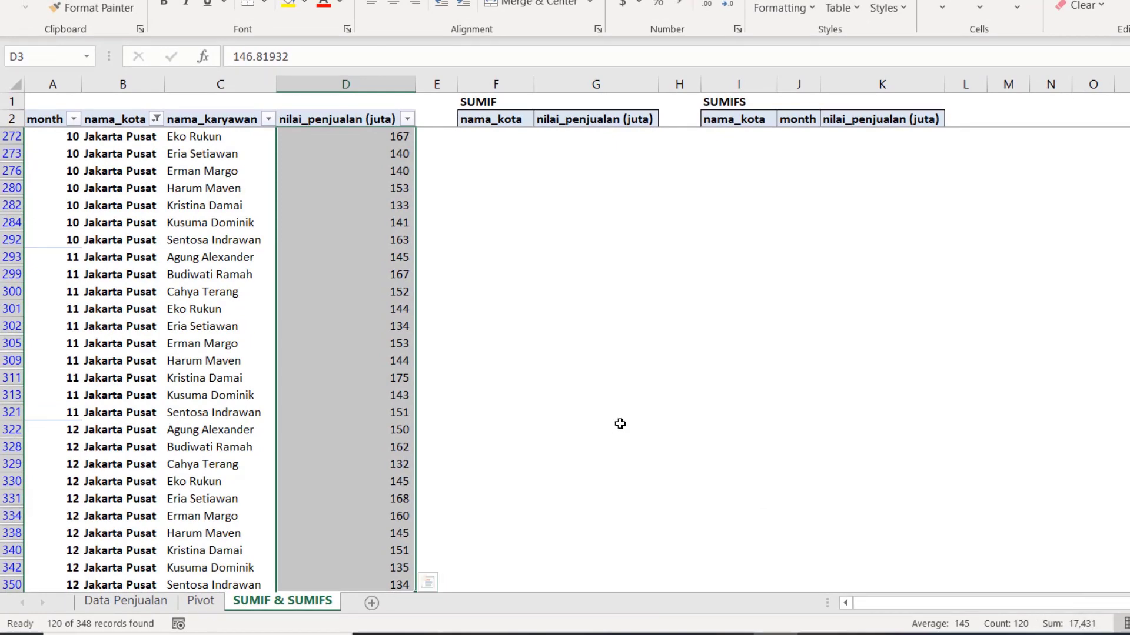
{"action": "key", "text": "Return"}
{"action": "key", "text": "ctrl+Up"}
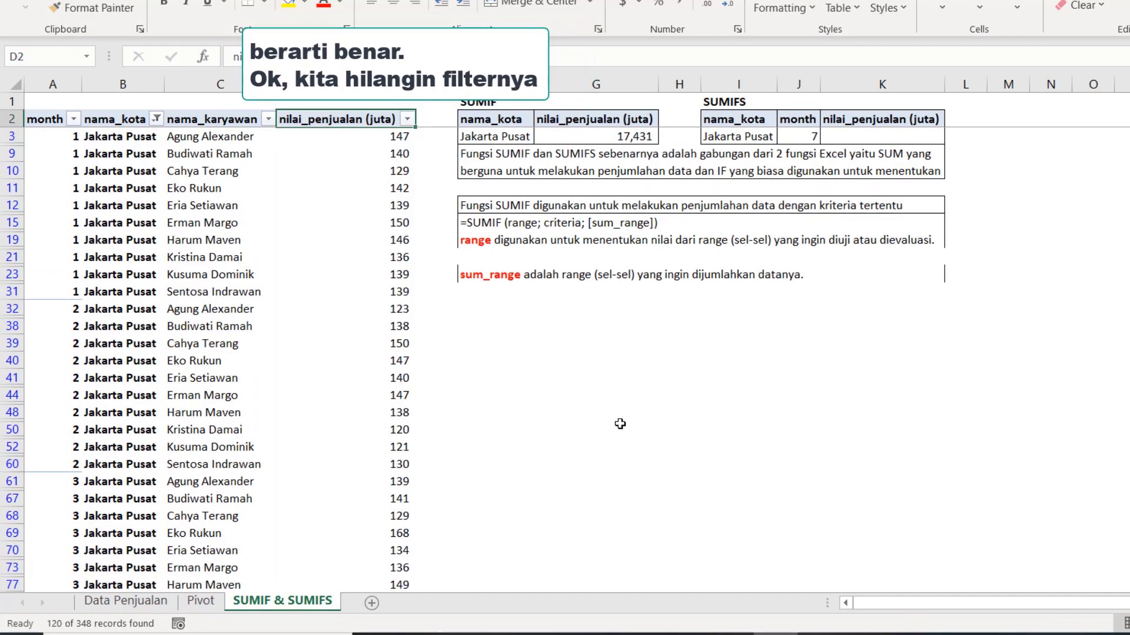
Step: Clear the Jakarta Pusat filter from the source data
{"action": "key", "text": "ctrl+Up"}
{"action": "key", "text": "Down"}
{"action": "key", "text": "alt"}
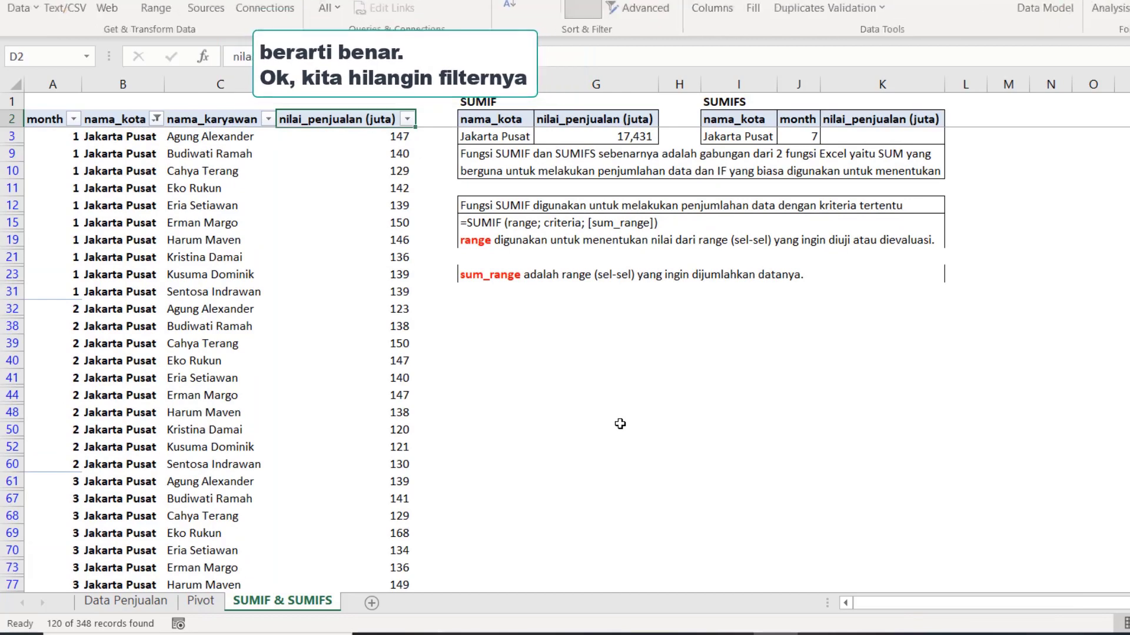
{"action": "key", "text": "a"}
{"action": "key", "text": "c"}
Step: Review the SUMIFS table's title and its nama_kota, month and nilai_penjualan (juta) headers
{"action": "key", "text": "Right"}
{"action": "key", "text": "Right"}
{"action": "key", "text": "Right"}
{"action": "key", "text": "Right"}
{"action": "key", "text": "Right"}
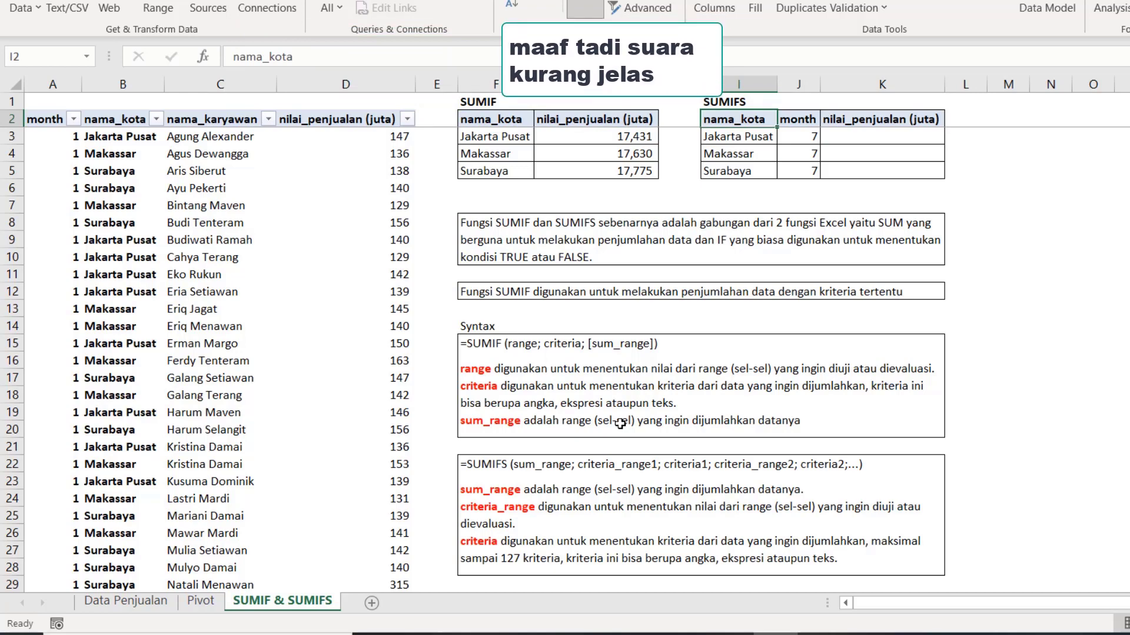
{"action": "key", "text": "Right"}
{"action": "key", "text": "Right"}
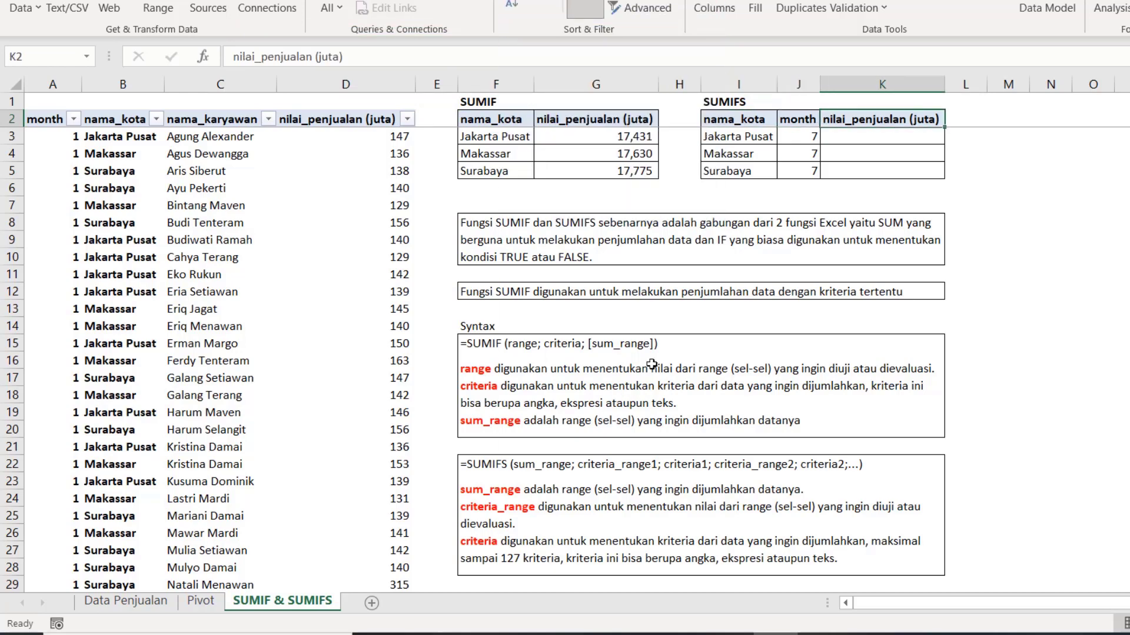
{"action": "left_click", "coordinate": [720, 100]}
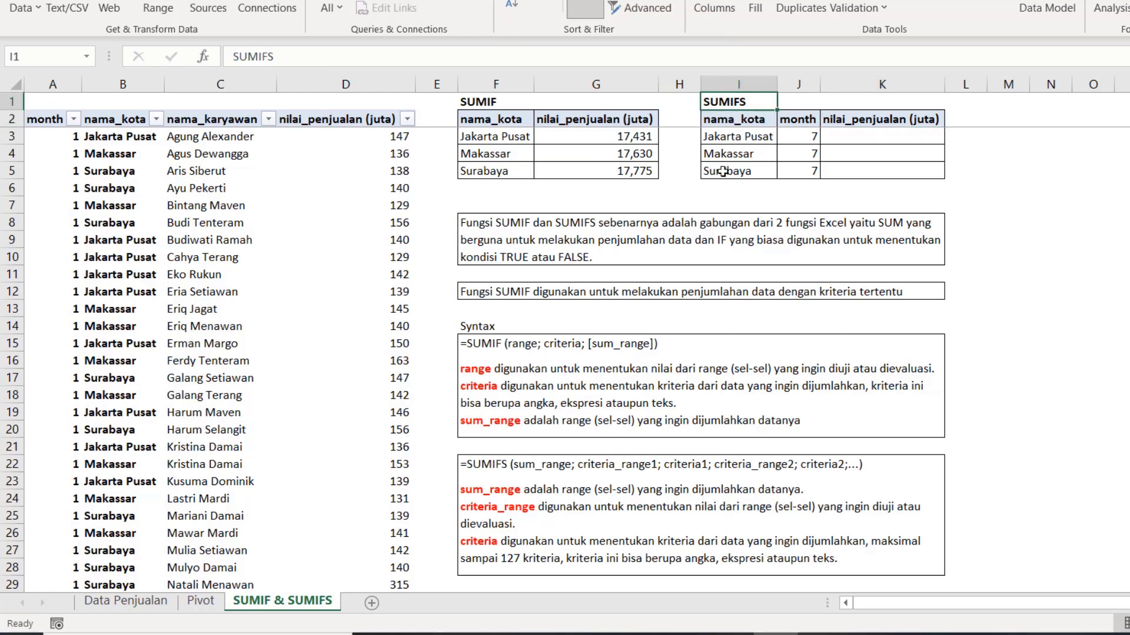
Step: Start a SUMIFS formula in cell K3, the Jakarta Pusat row of the SUMIFS table
{"action": "key", "text": "Right"}
{"action": "key", "text": "Right"}
{"action": "key", "text": "Down"}
{"action": "key", "text": "Down"}
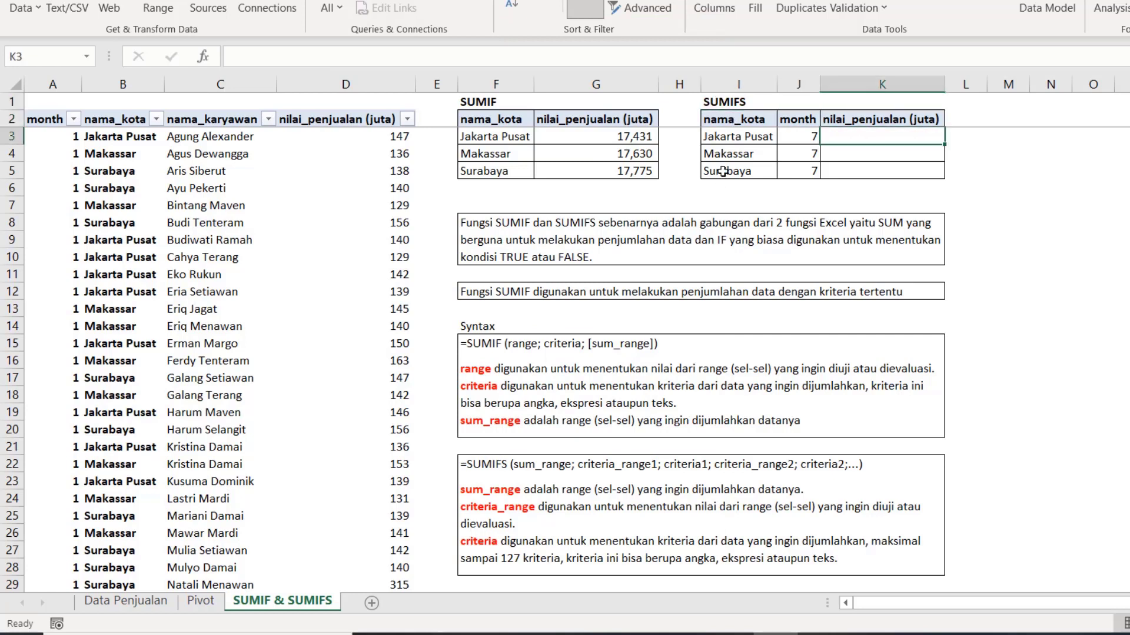
{"action": "type", "text": "="}
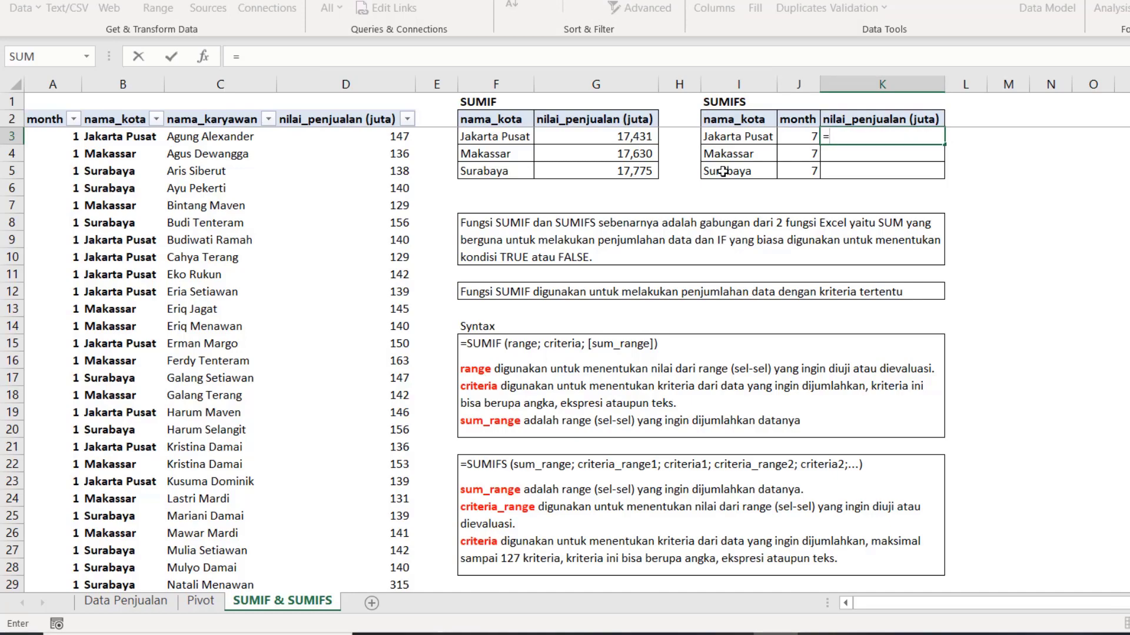
{"action": "type", "text": "sumi"}
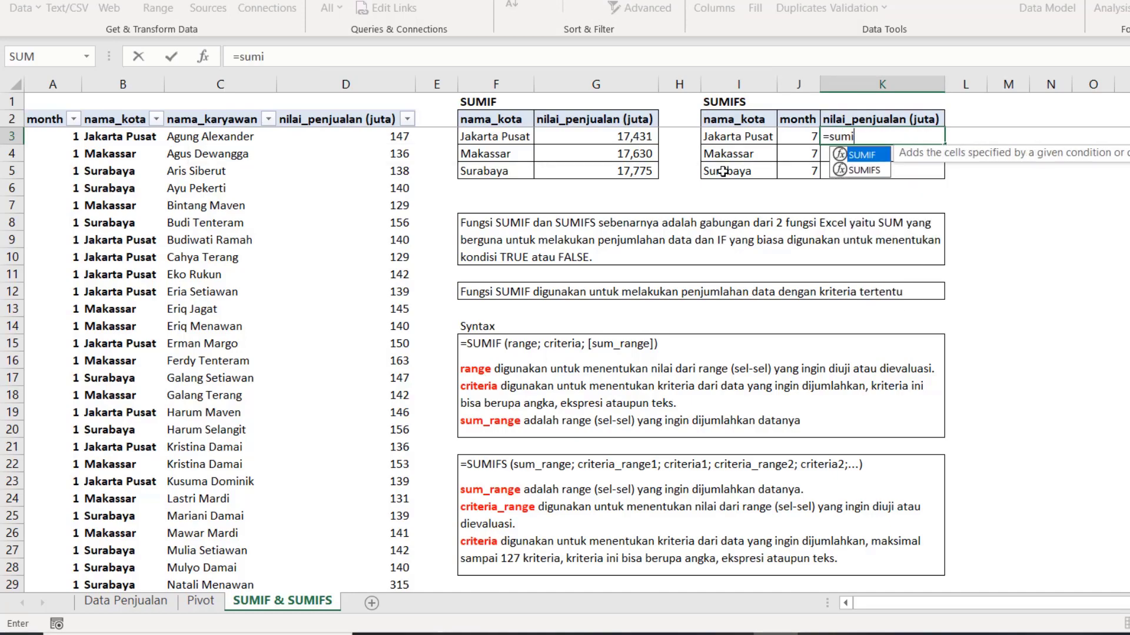
{"action": "key", "text": "Down"}
{"action": "key", "text": "Tab"}
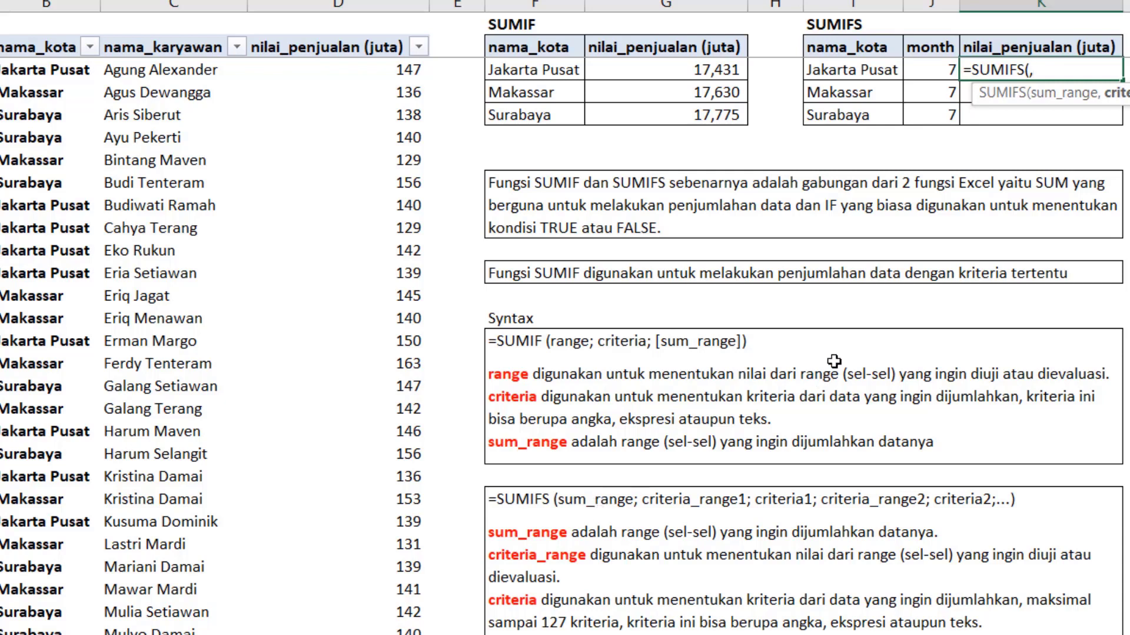
{"action": "key", "text": "BackSpace"}
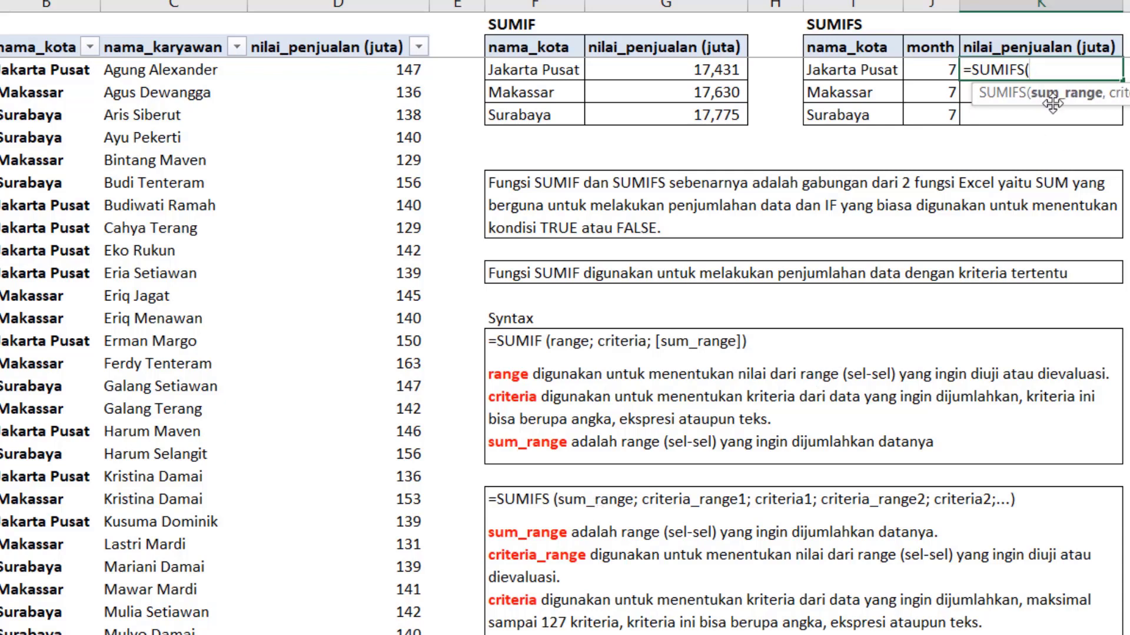
Step: Set the SUMIFS sum_range argument to the nilai_penjualan (juta) column's absolute range $D$3:$D$350
{"action": "key", "text": "Left"}
{"action": "key", "text": "Left"}
{"action": "key", "text": "Left"}
{"action": "key", "text": "Left"}
{"action": "key", "text": "Left"}
{"action": "key", "text": "Left"}
{"action": "key", "text": "Left"}
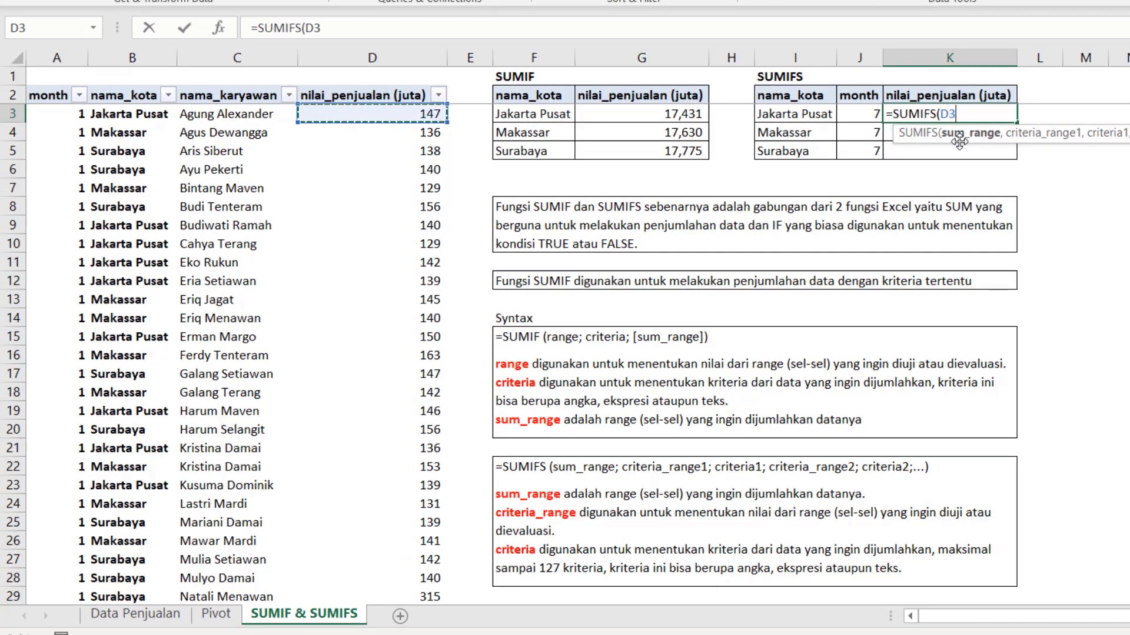
{"action": "key", "text": "ctrl+shift+Down"}
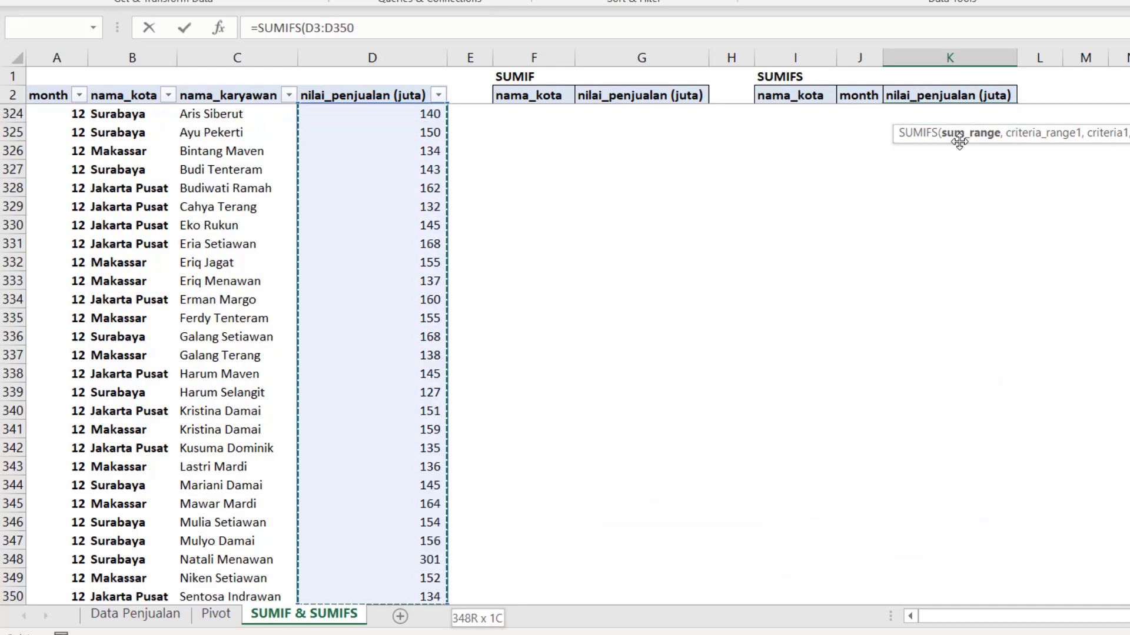
{"action": "key", "text": "F4"}
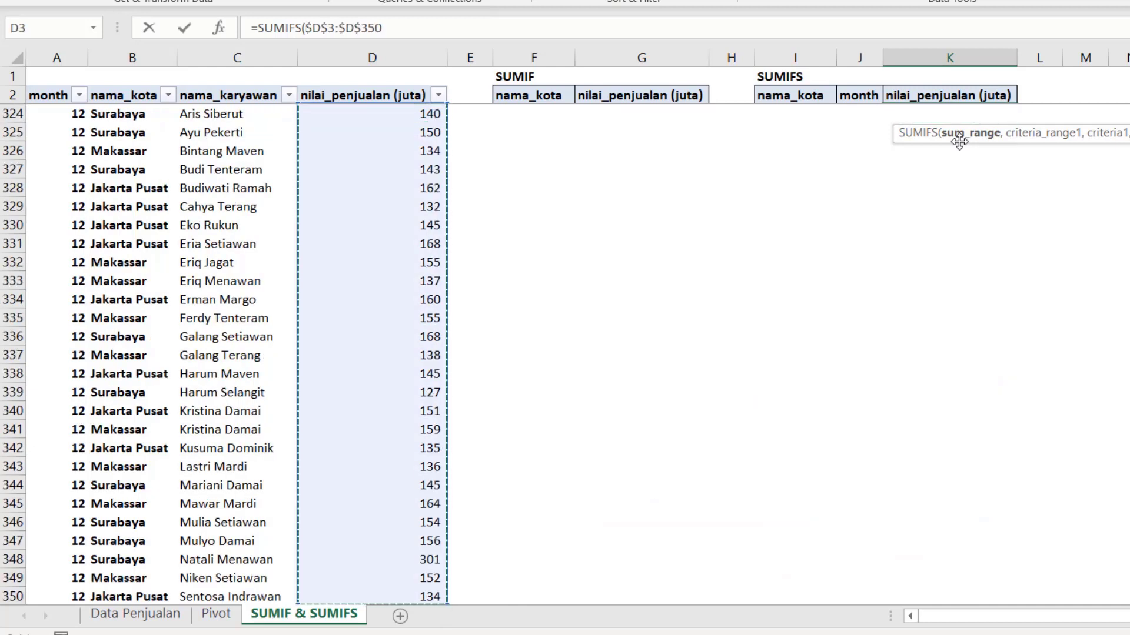
{"action": "type", "text": ","}
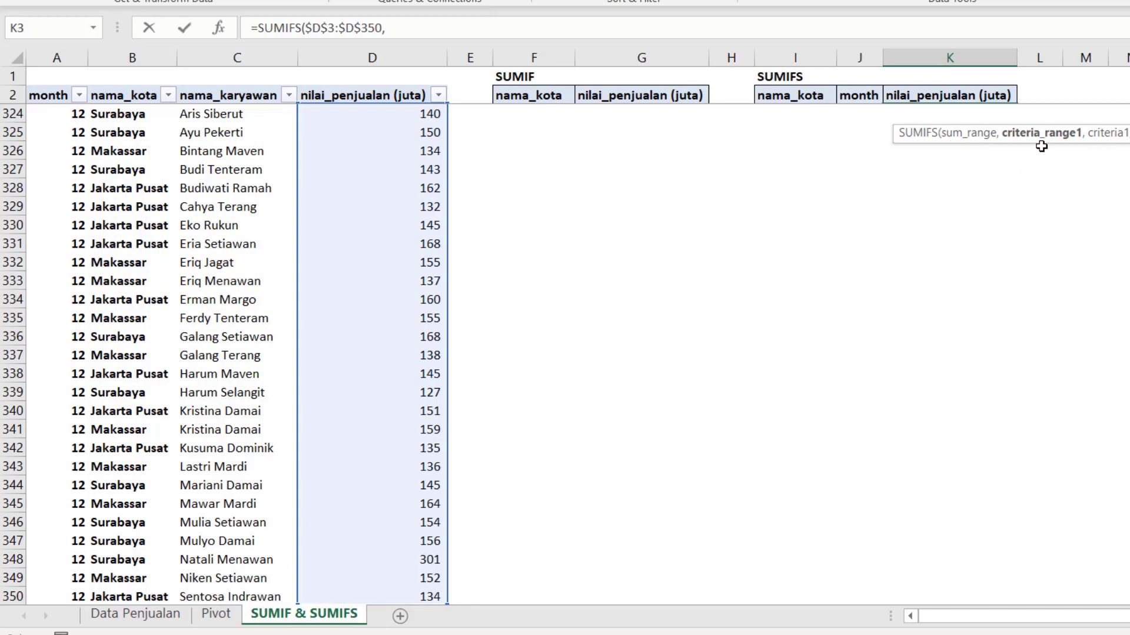
Step: Set the SUMIFS criteria_range1 argument to the source data's nama_kota column as the absolute range $B$3:$B$350
{"action": "key", "text": "Down"}
{"action": "key", "text": "Up"}
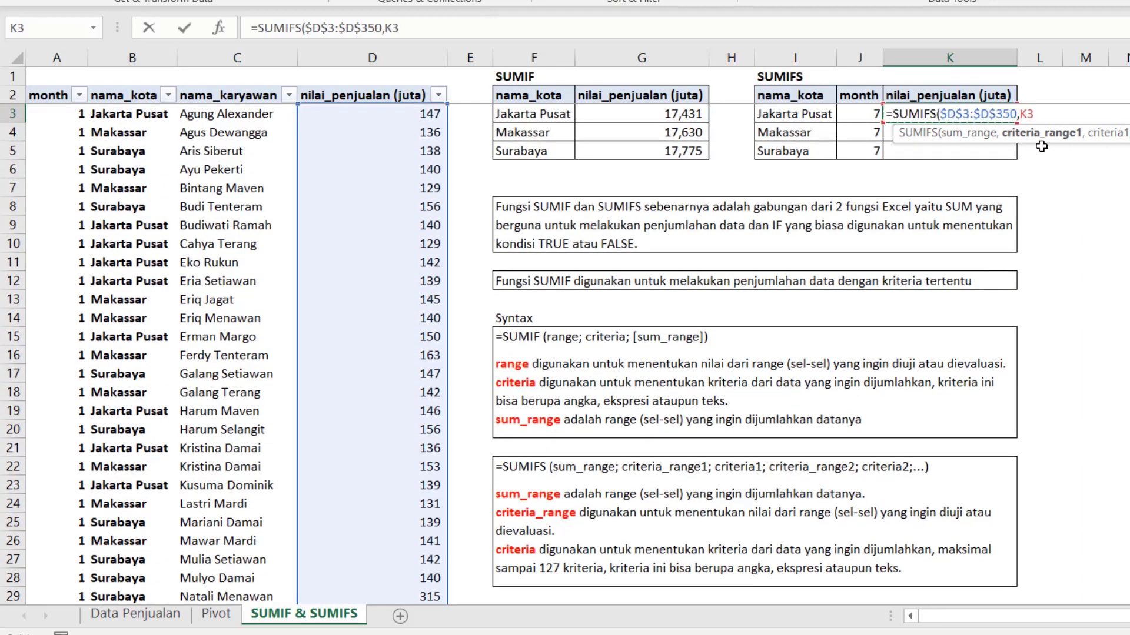
{"action": "key", "text": "Up"}
{"action": "key", "text": "Left"}
{"action": "key", "text": "Down"}
{"action": "key", "text": "Left"}
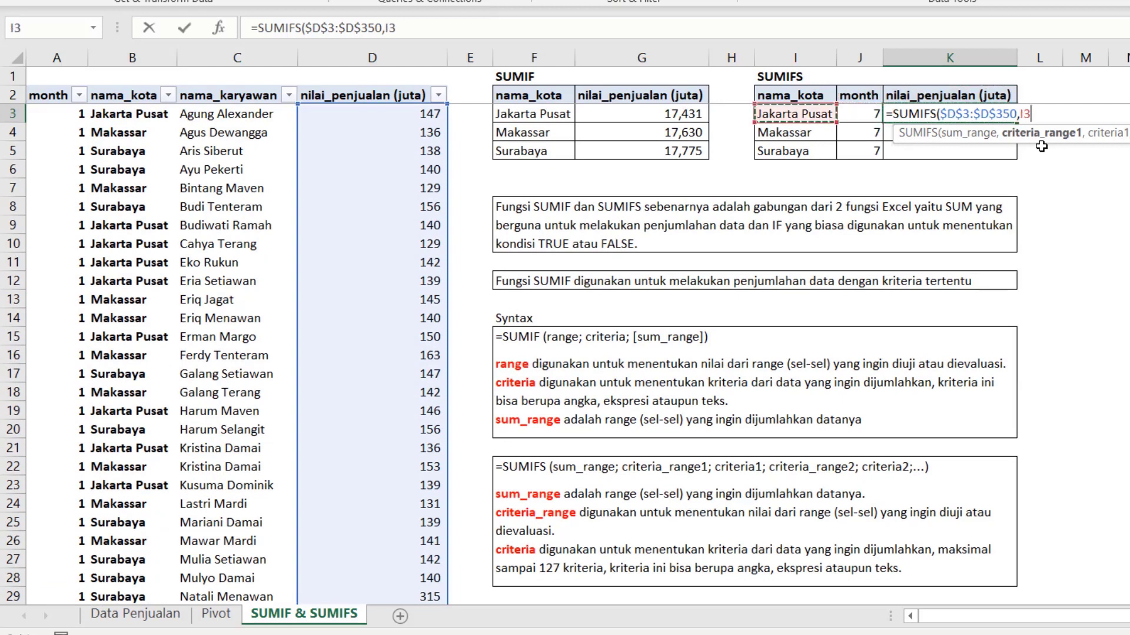
{"action": "key", "text": "Up"}
{"action": "key", "text": "Left"}
{"action": "key", "text": "Left"}
{"action": "key", "text": "Left"}
{"action": "key", "text": "Left"}
{"action": "key", "text": "Left"}
{"action": "key", "text": "Left"}
{"action": "key", "text": "Left"}
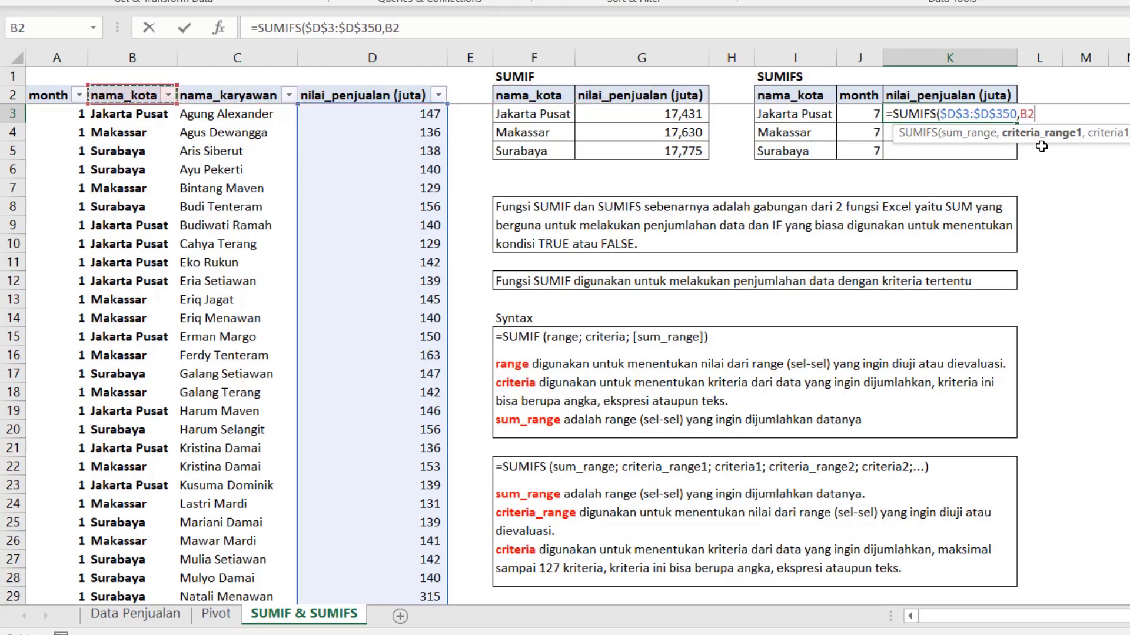
{"action": "key", "text": "Left"}
{"action": "key", "text": "Down"}
{"action": "key", "text": "Right"}
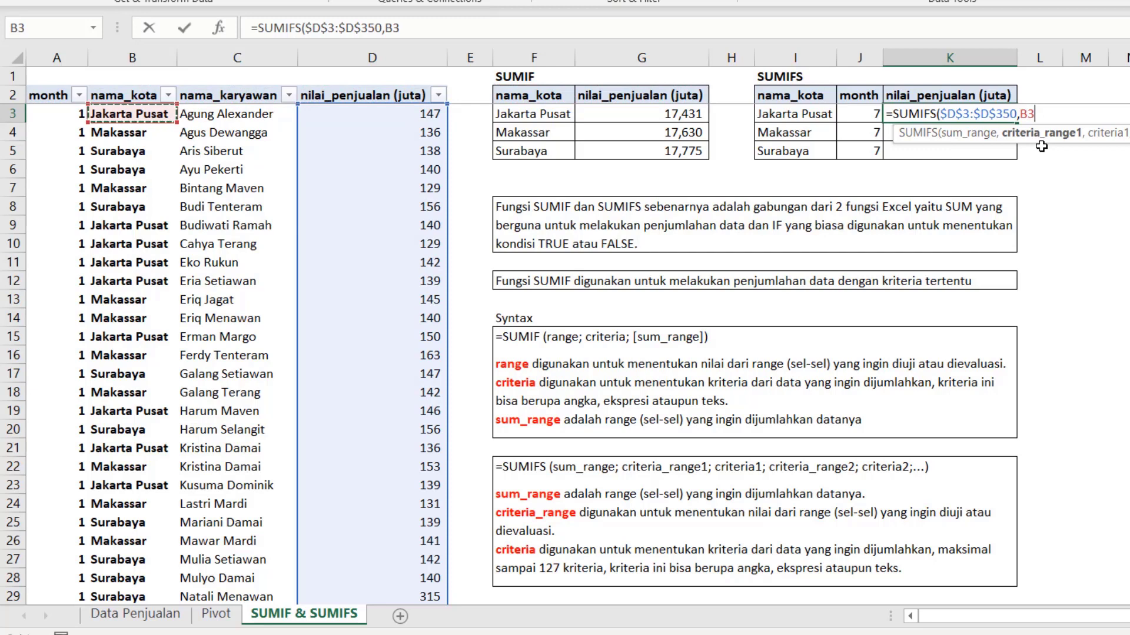
{"action": "key", "text": "ctrl+shift+Down"}
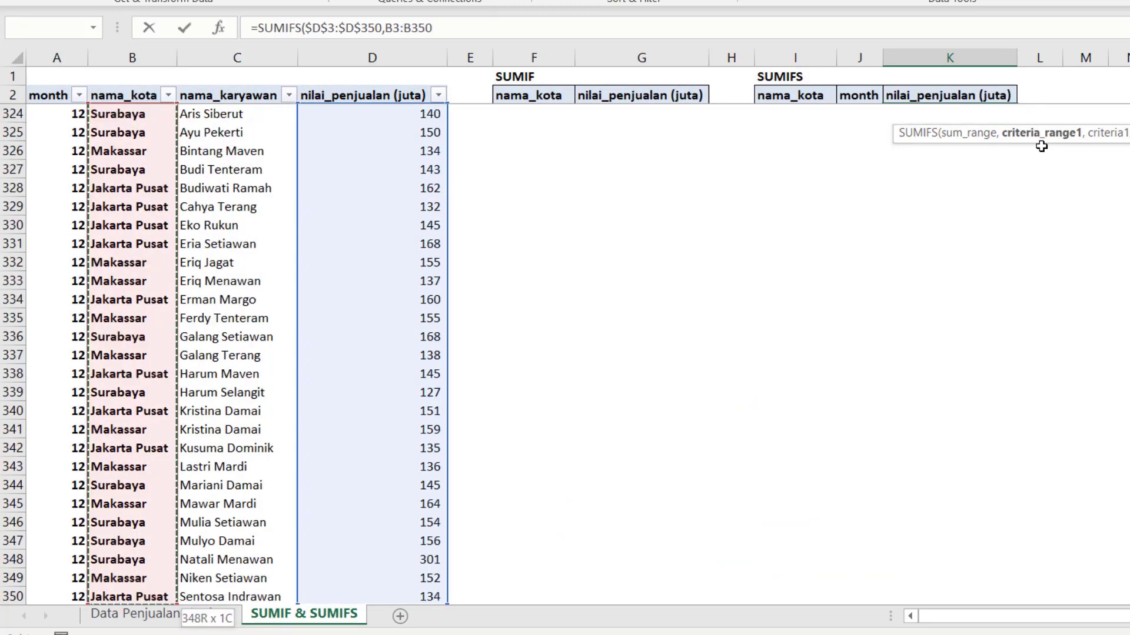
{"action": "key", "text": "F4"}
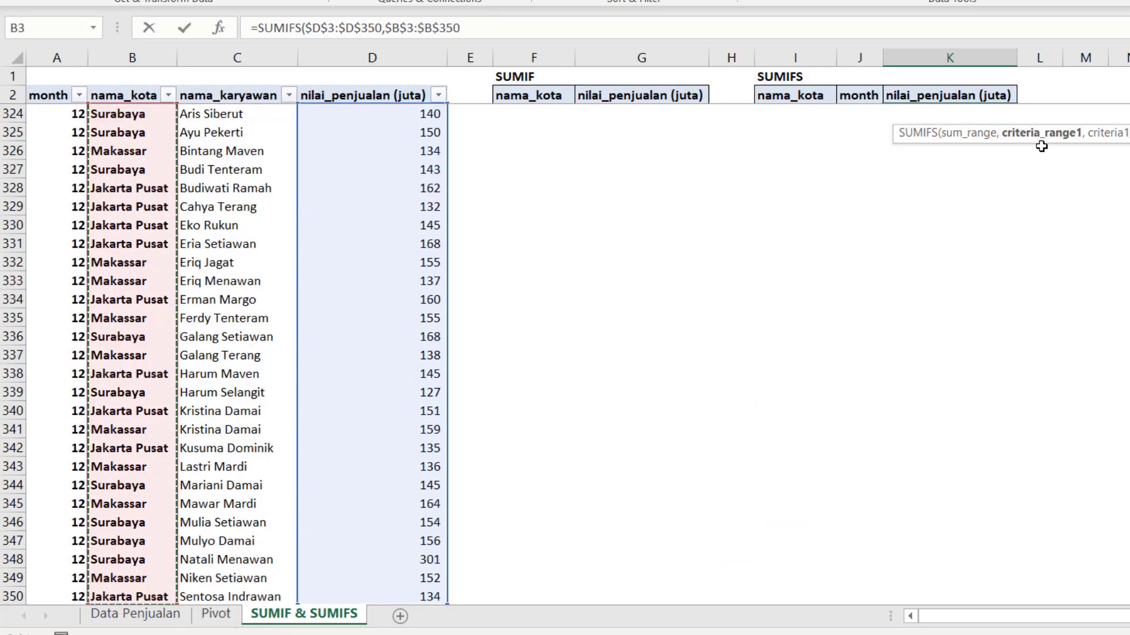
{"action": "type", "text": ","}
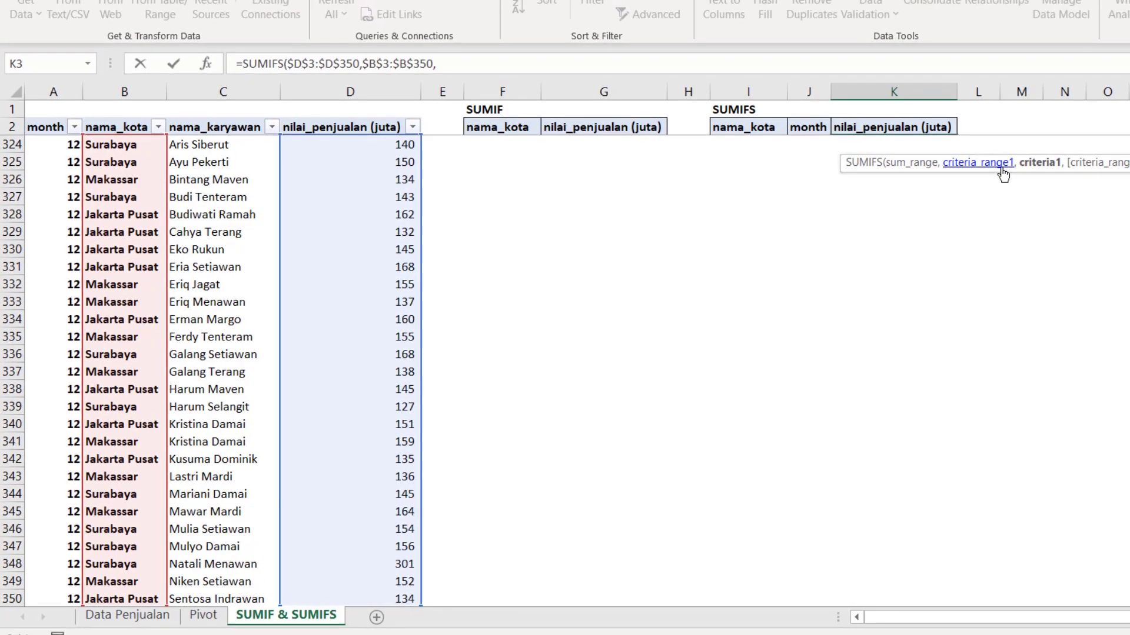
Step: Set the SUMIFS criteria1 argument to cell I3, the Jakarta Pusat city name in the SUMIFS table
{"action": "key", "text": "Down"}
{"action": "key", "text": "Down"}
{"action": "key", "text": "Up"}
{"action": "key", "text": "Up"}
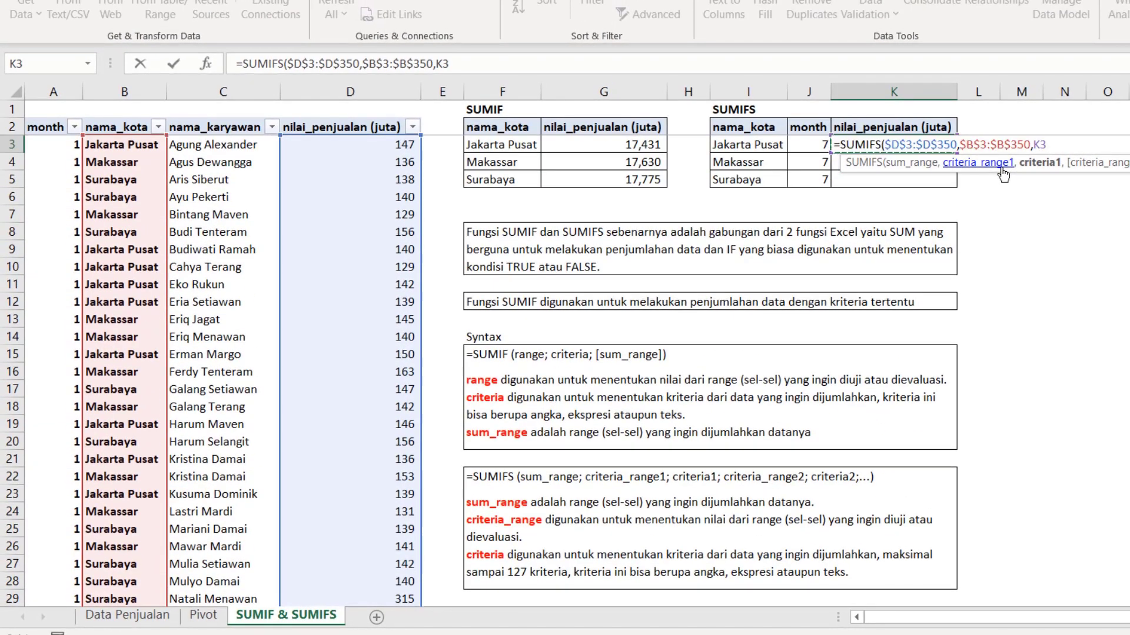
{"action": "key", "text": "Up"}
{"action": "key", "text": "Left"}
{"action": "key", "text": "Left"}
{"action": "key", "text": "Down"}
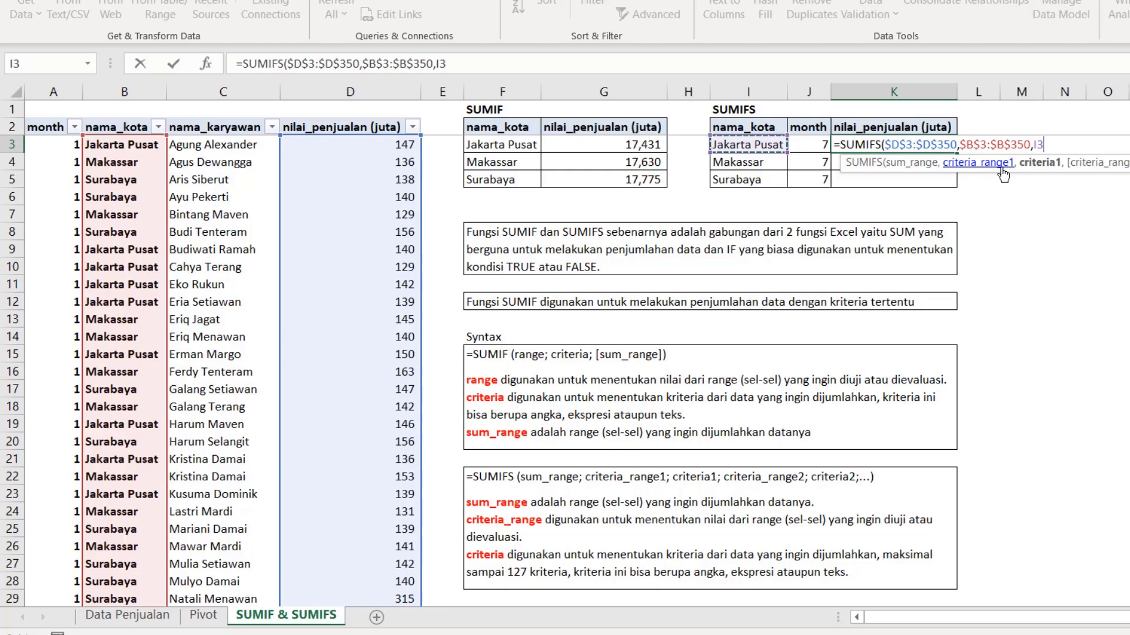
{"action": "type", "text": ","}
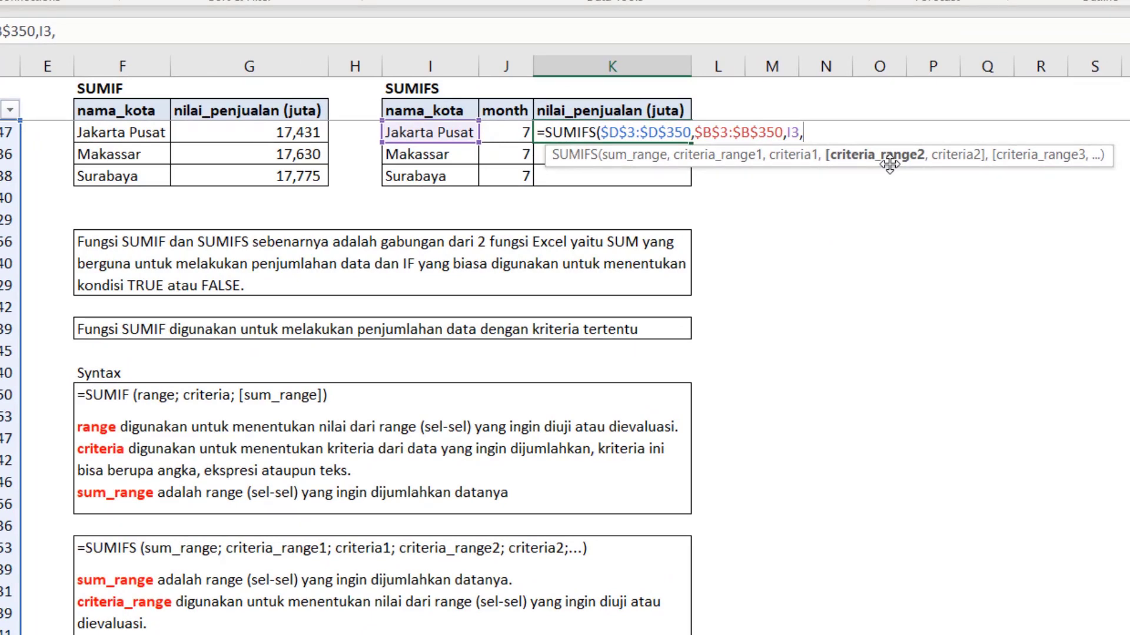
Step: Set the SUMIFS criteria_range2 argument to the source data's month column as the absolute range $A$3:$A$350
{"action": "key", "text": "Left"}
{"action": "key", "text": "Left"}
{"action": "key", "text": "Left"}
{"action": "key", "text": "Right"}
{"action": "key", "text": "Right"}
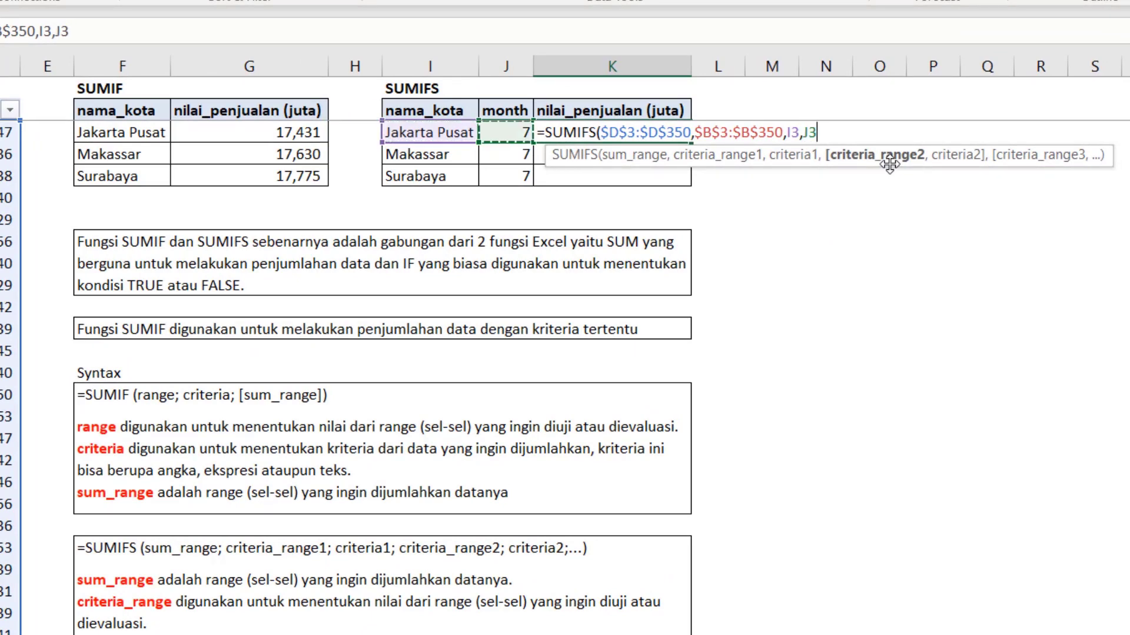
{"action": "key", "text": "Left"}
{"action": "key", "text": "Left"}
{"action": "key", "text": "Left"}
{"action": "key", "text": "Left"}
{"action": "key", "text": "Left"}
{"action": "key", "text": "Left"}
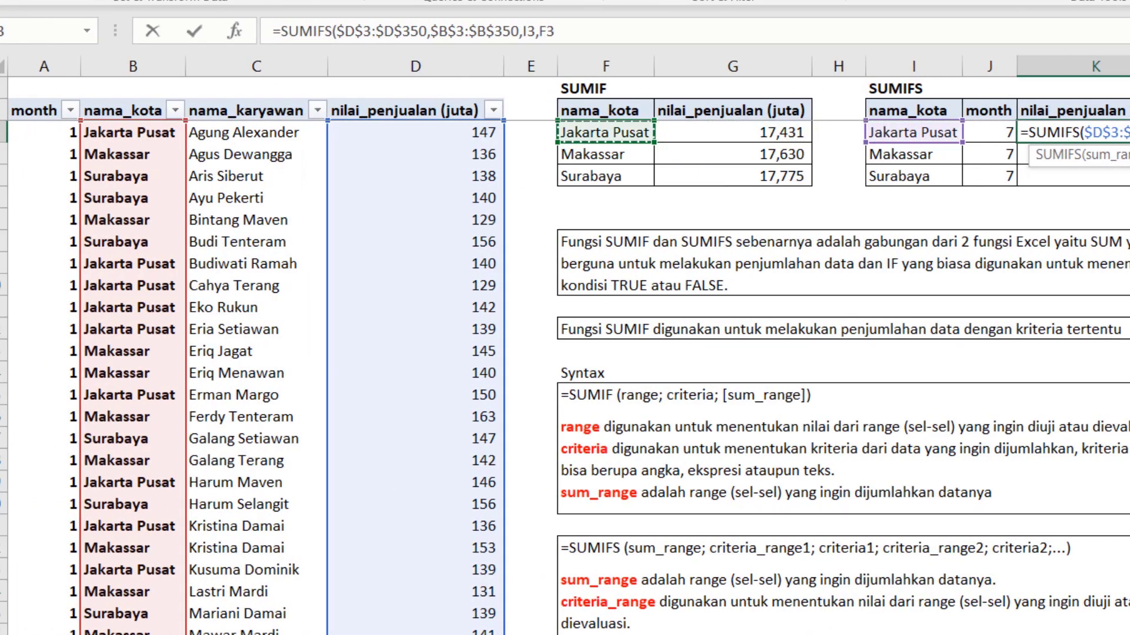
{"action": "key", "text": "Left"}
{"action": "key", "text": "Left"}
{"action": "key", "text": "Left"}
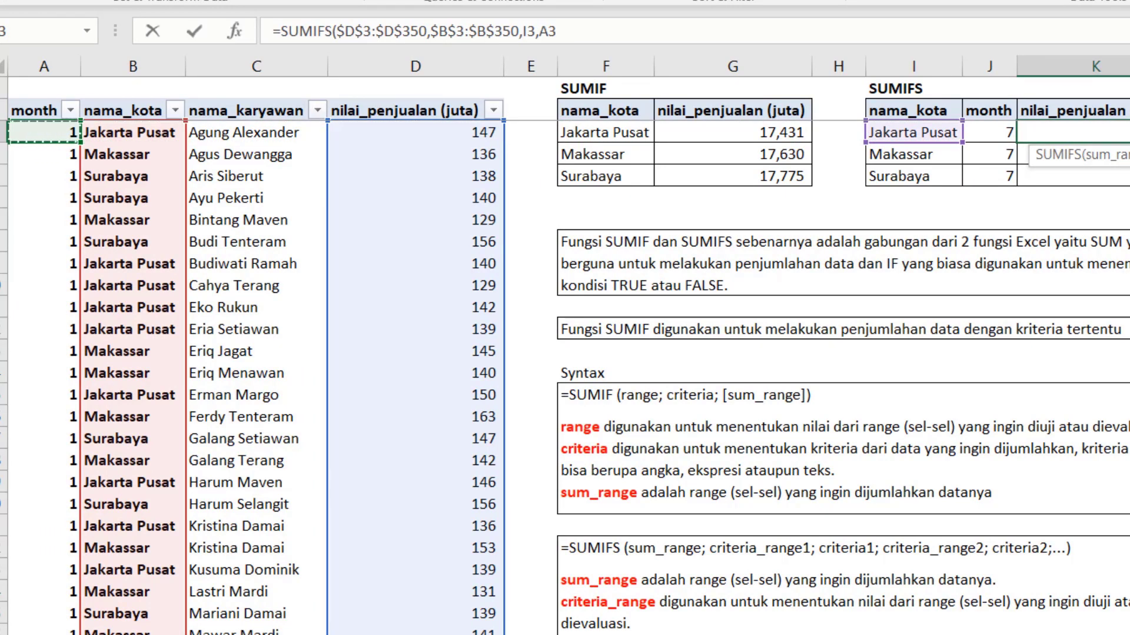
{"action": "key", "text": "ctrl+shift+Down"}
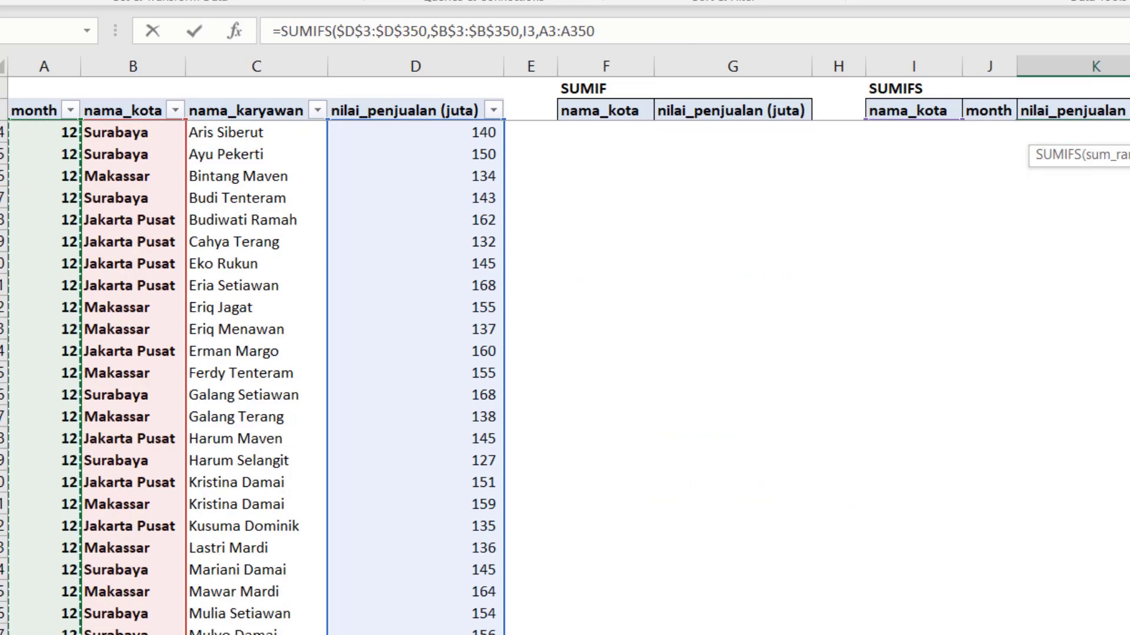
{"action": "key", "text": "F4"}
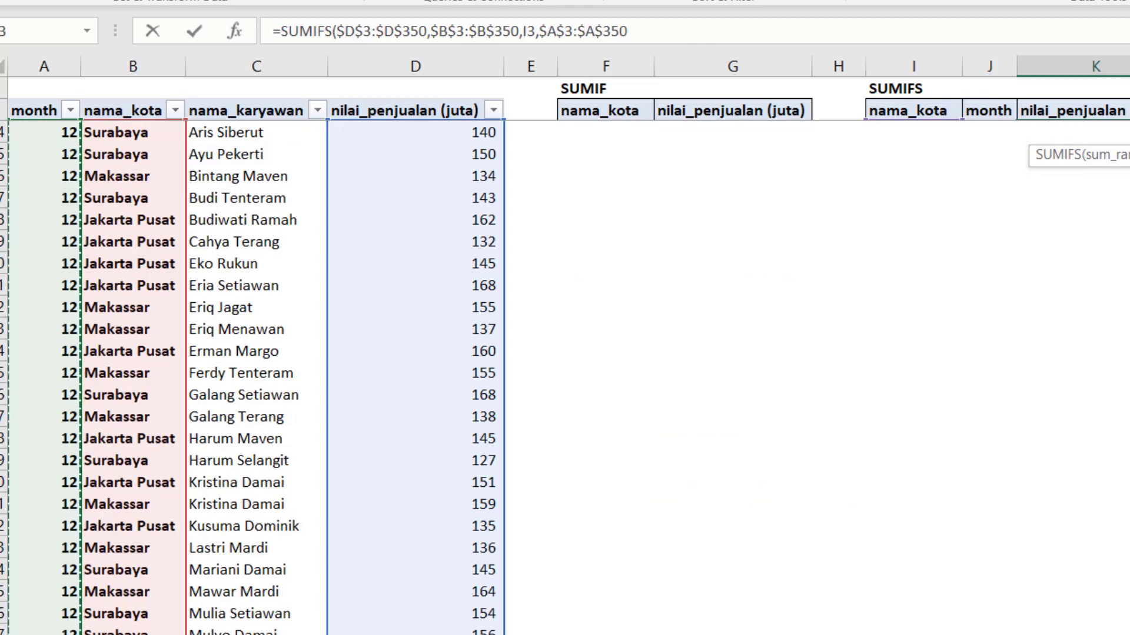
Step: Set the SUMIFS criteria2 argument to cell J3, the Jakarta Pusat row's month, and complete the formula
{"action": "type", "text": ",$A$3:$A$350,L3"}
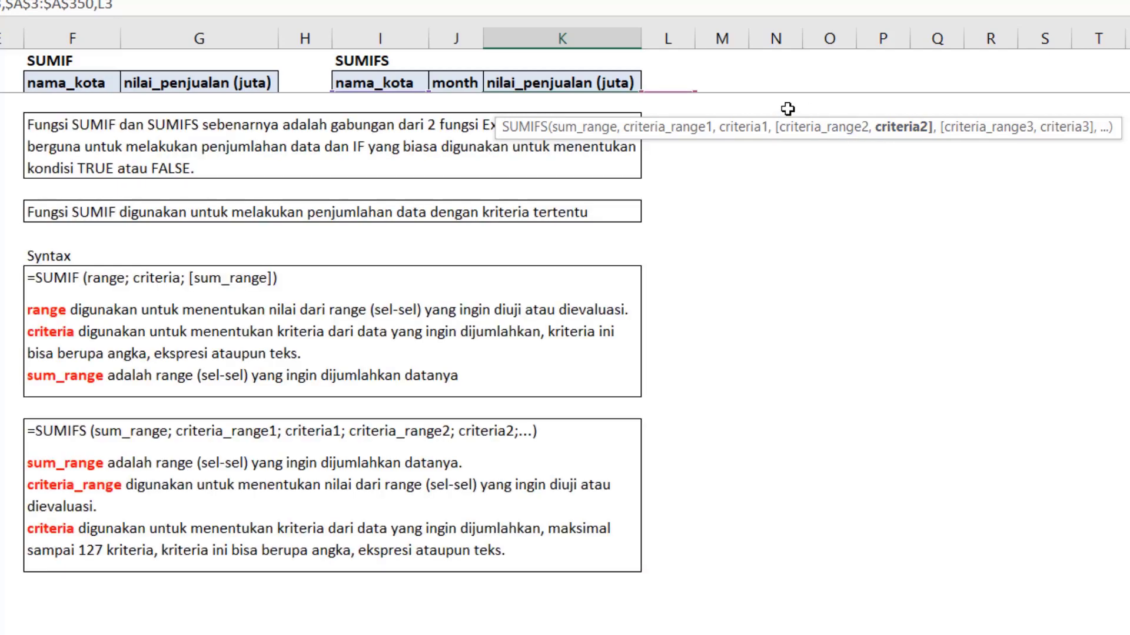
{"action": "left_click", "coordinate": [787, 107]}
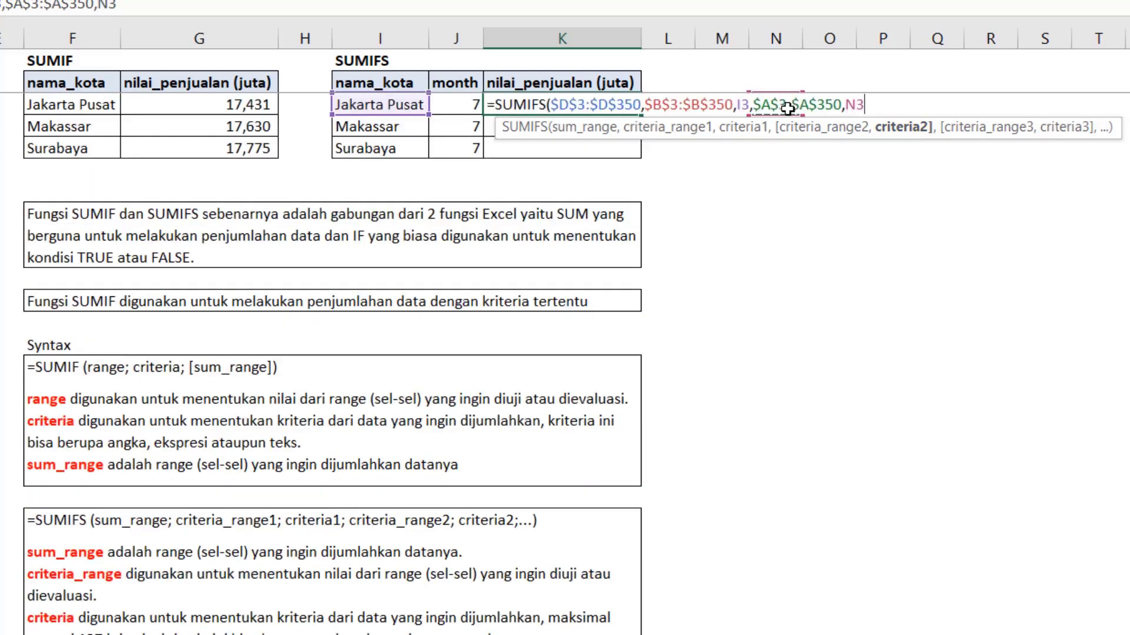
{"action": "key", "text": "Left"}
{"action": "key", "text": "Left"}
{"action": "key", "text": "Left"}
{"action": "key", "text": "Left"}
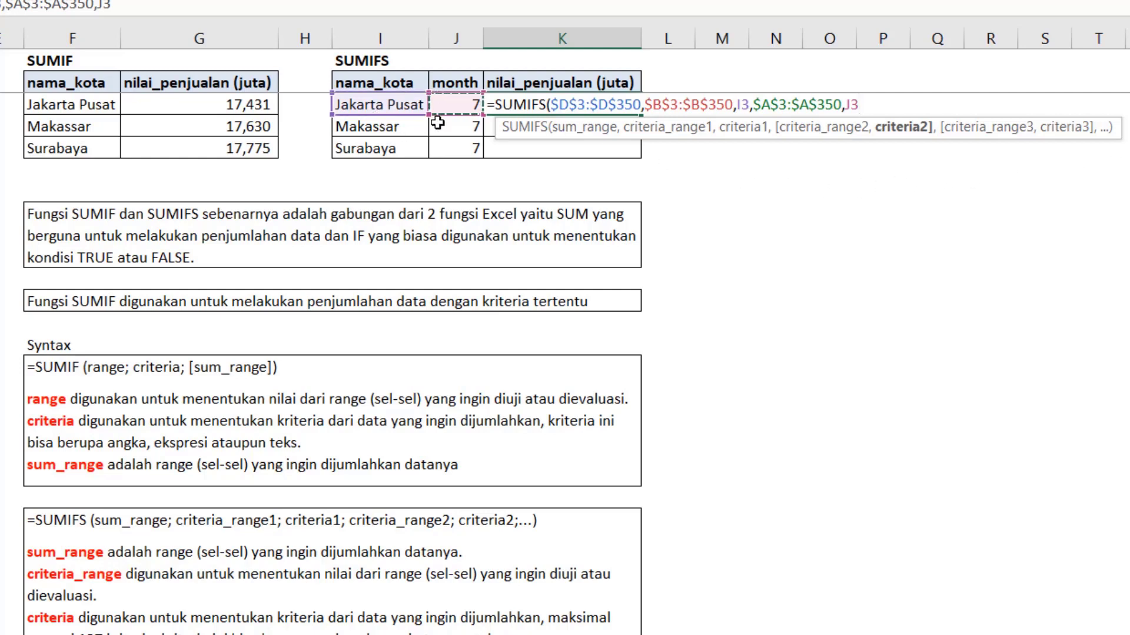
{"action": "type", "text": ")"}
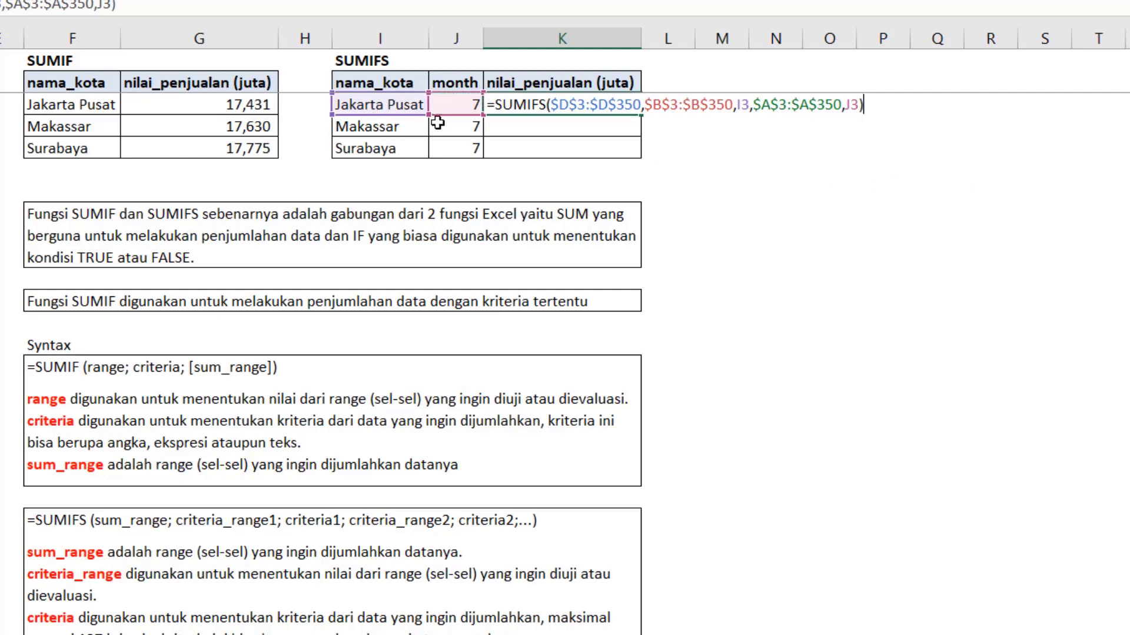
{"action": "key", "text": "Return"}
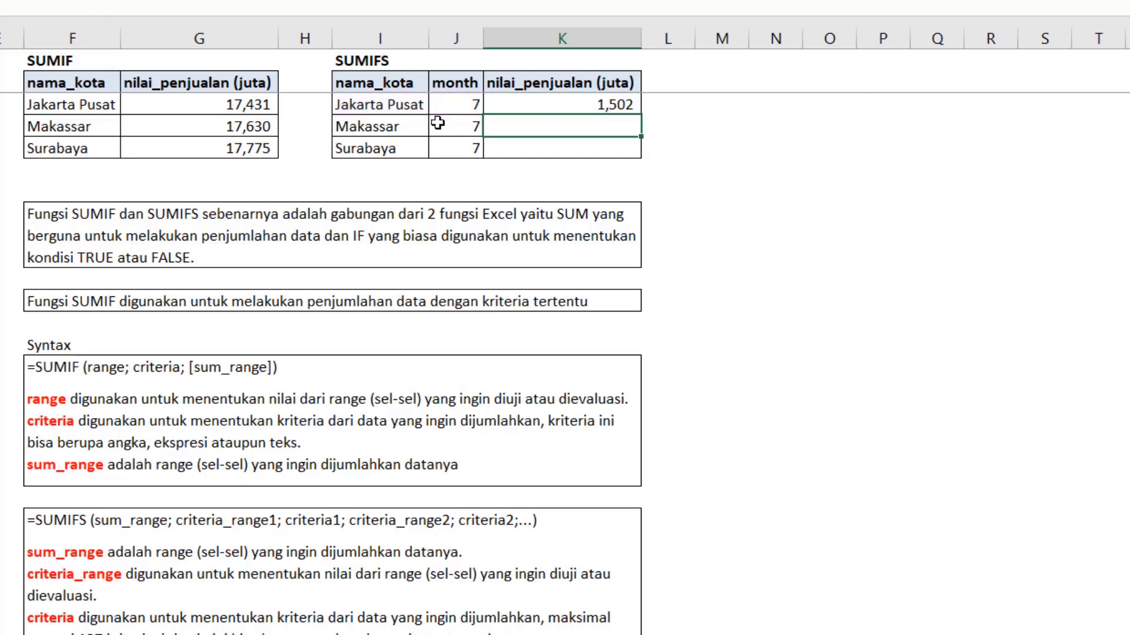
Step: Copy the SUMIFS formula from K3 to the Makassar and Surabaya rows, and check the cell references in K5
{"action": "key", "text": "Up"}
{"action": "key", "text": "ctrl+c"}
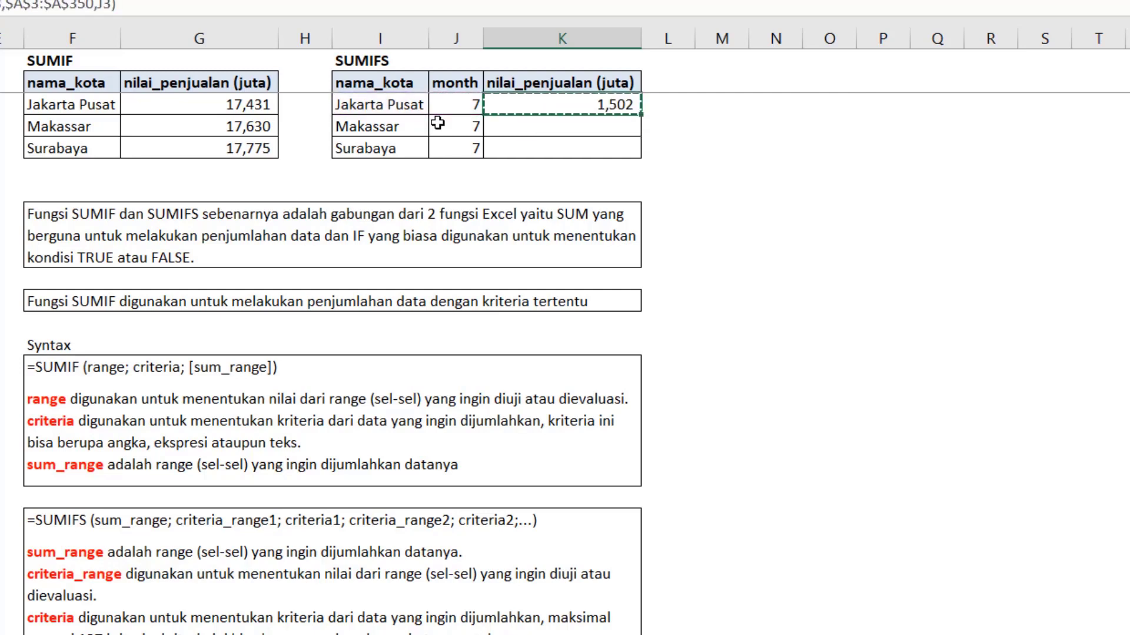
{"action": "key", "text": "shift+Down"}
{"action": "key", "text": "shift+Down"}
{"action": "key", "text": "ctrl+v"}
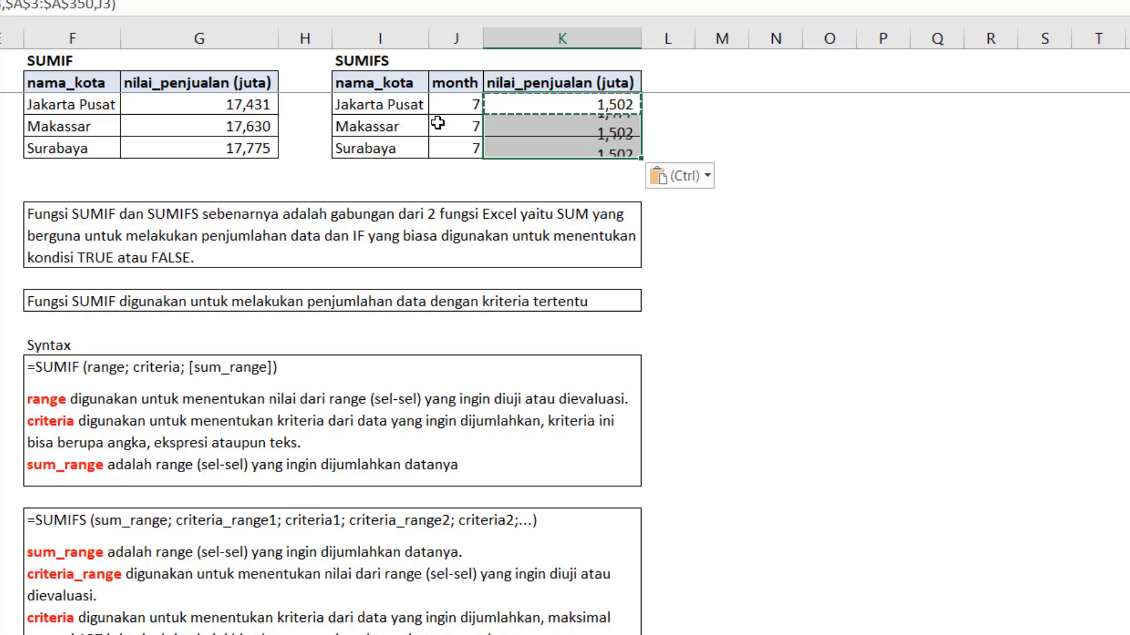
{"action": "double_click", "coordinate": [559, 147]}
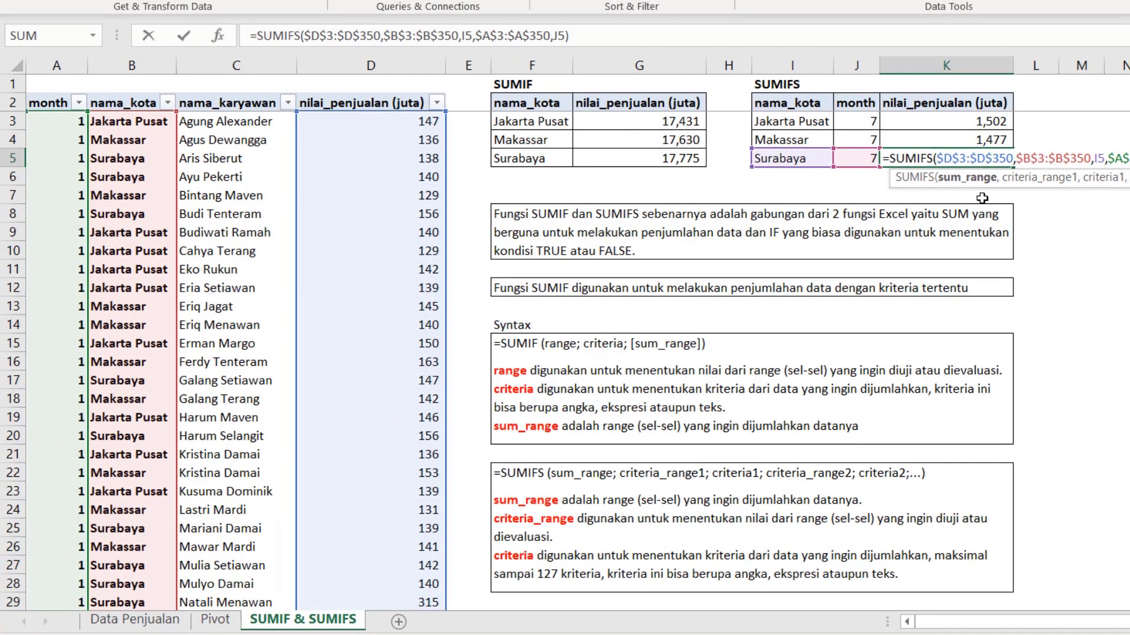
{"action": "key", "text": "Escape"}
Step: Filter the source data's nama_kota column to show only Jakarta Pusat
{"action": "key", "text": "Up"}
{"action": "key", "text": "Up"}
{"action": "key", "text": "Up"}
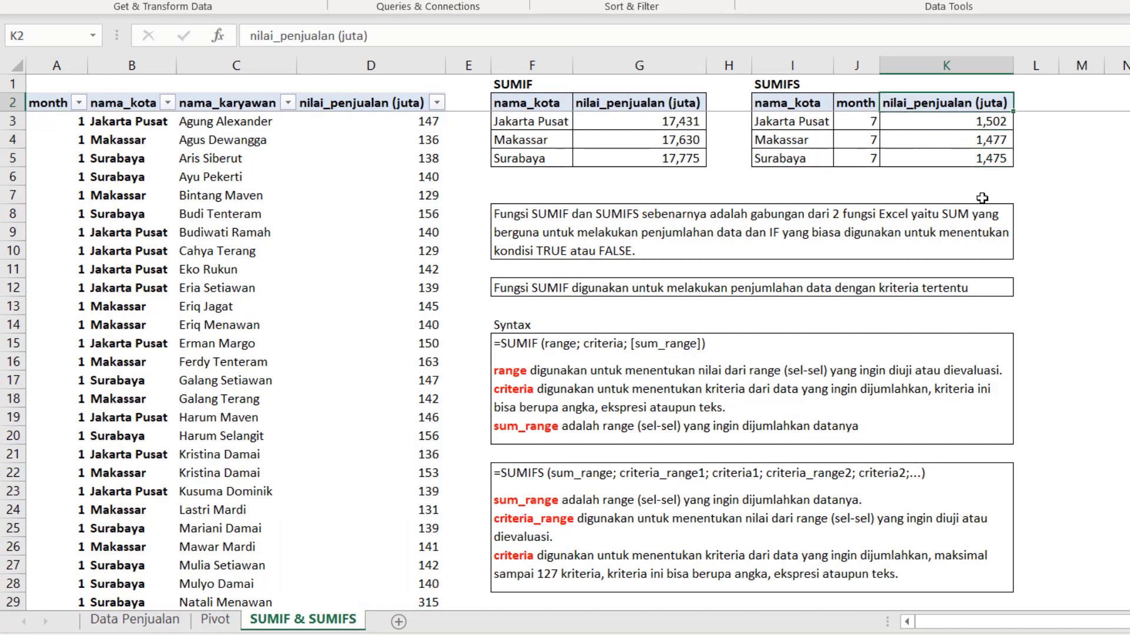
{"action": "key", "text": "Left"}
{"action": "key", "text": "Left"}
{"action": "key", "text": "Left"}
{"action": "key", "text": "Left"}
{"action": "key", "text": "Left"}
{"action": "key", "text": "Left"}
{"action": "key", "text": "Left"}
{"action": "key", "text": "Left"}
{"action": "key", "text": "Left"}
{"action": "key", "text": "Left"}
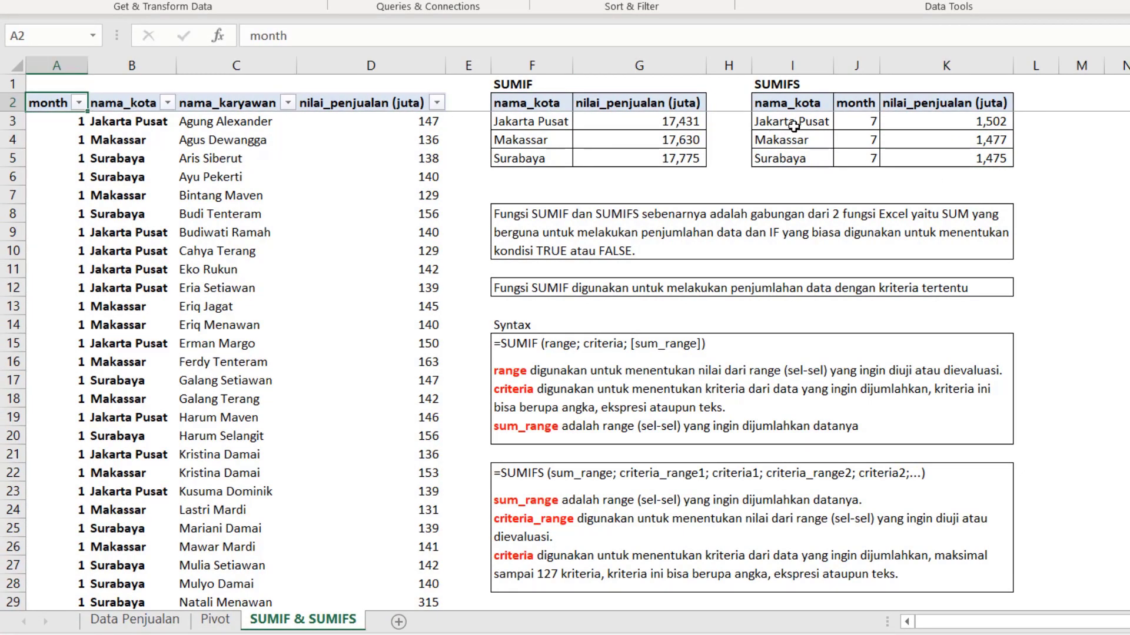
{"action": "key", "text": "Right"}
{"action": "key", "text": "alt+Down"}
{"action": "key", "text": "Down"}
{"action": "key", "text": "Down"}
{"action": "key", "text": "Down"}
{"action": "key", "text": "Down"}
{"action": "key", "text": "Down"}
{"action": "key", "text": "Down"}
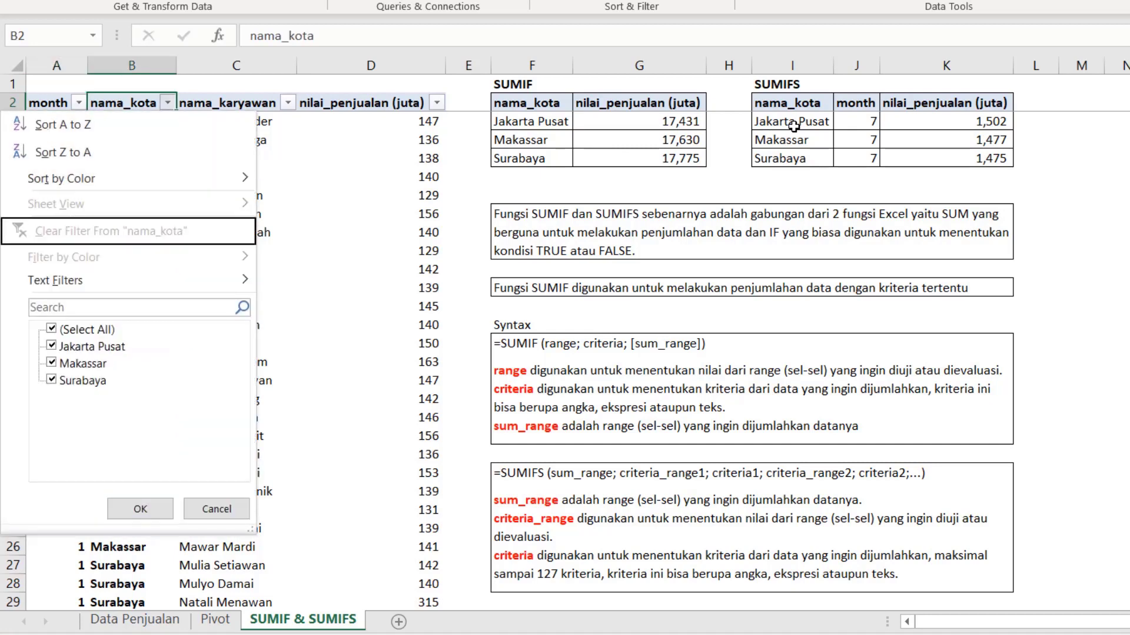
{"action": "key", "text": "Down"}
{"action": "key", "text": "space"}
{"action": "key", "text": "Down"}
{"action": "key", "text": "space"}
{"action": "key", "text": "Return"}
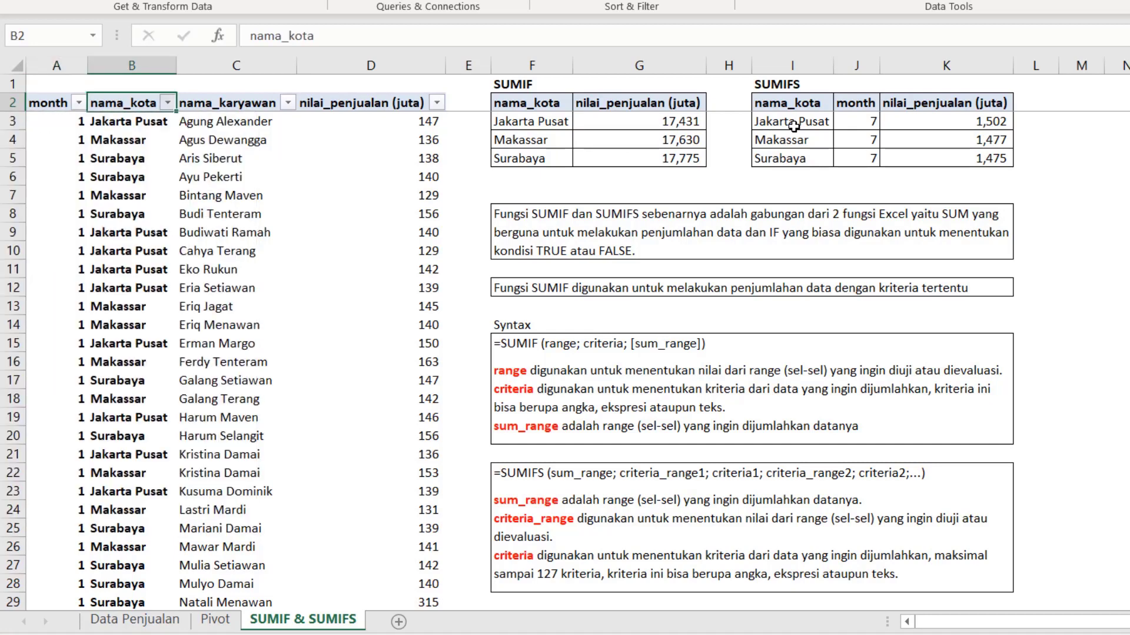
Step: Filter the source data's month column to show only month 7
{"action": "left_click", "coordinate": [846, 123]}
{"action": "key", "text": "Left"}
{"action": "key", "text": "Left"}
{"action": "key", "text": "Left"}
{"action": "key", "text": "Left"}
{"action": "key", "text": "Left"}
{"action": "key", "text": "Left"}
{"action": "key", "text": "Left"}
{"action": "key", "text": "Left"}
{"action": "key", "text": "Left"}
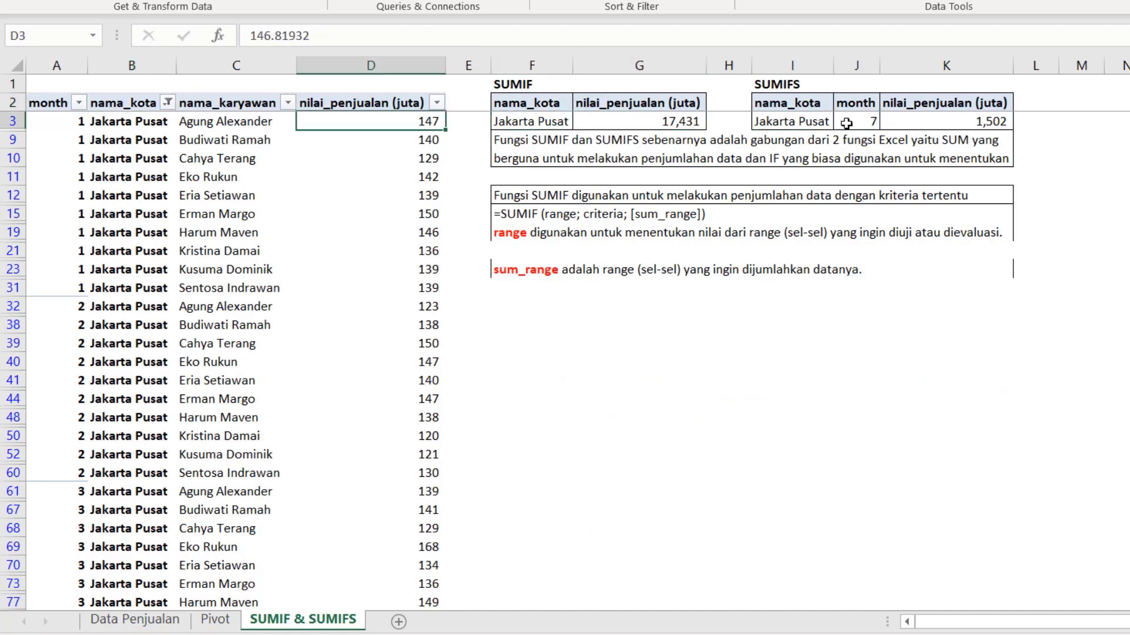
{"action": "key", "text": "Up"}
{"action": "key", "text": "alt+Down"}
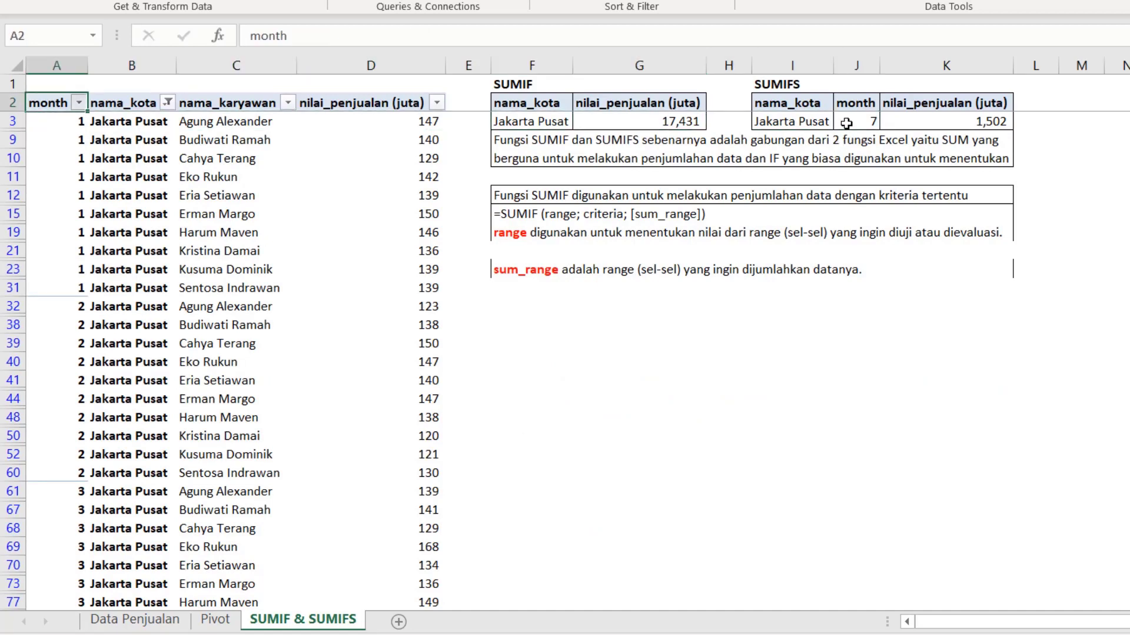
{"action": "key", "text": "Down"}
{"action": "key", "text": "Down"}
{"action": "key", "text": "Down"}
{"action": "key", "text": "Down"}
{"action": "key", "text": "Down"}
{"action": "key", "text": "Down"}
{"action": "key", "text": "Down"}
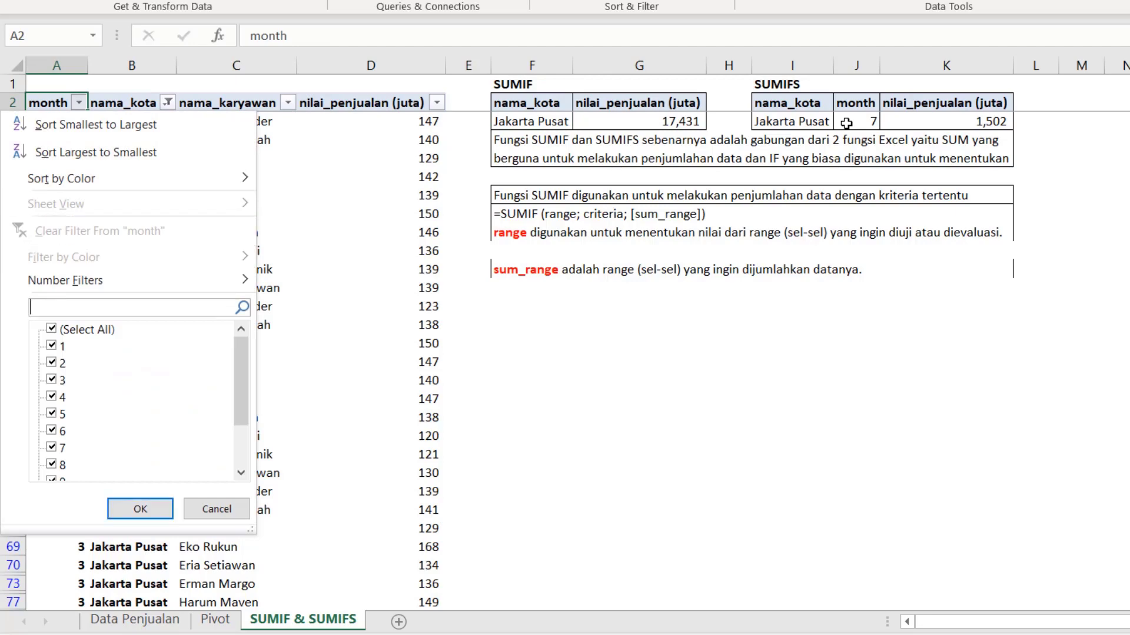
{"action": "type", "text": "7"}
{"action": "key", "text": "Return"}
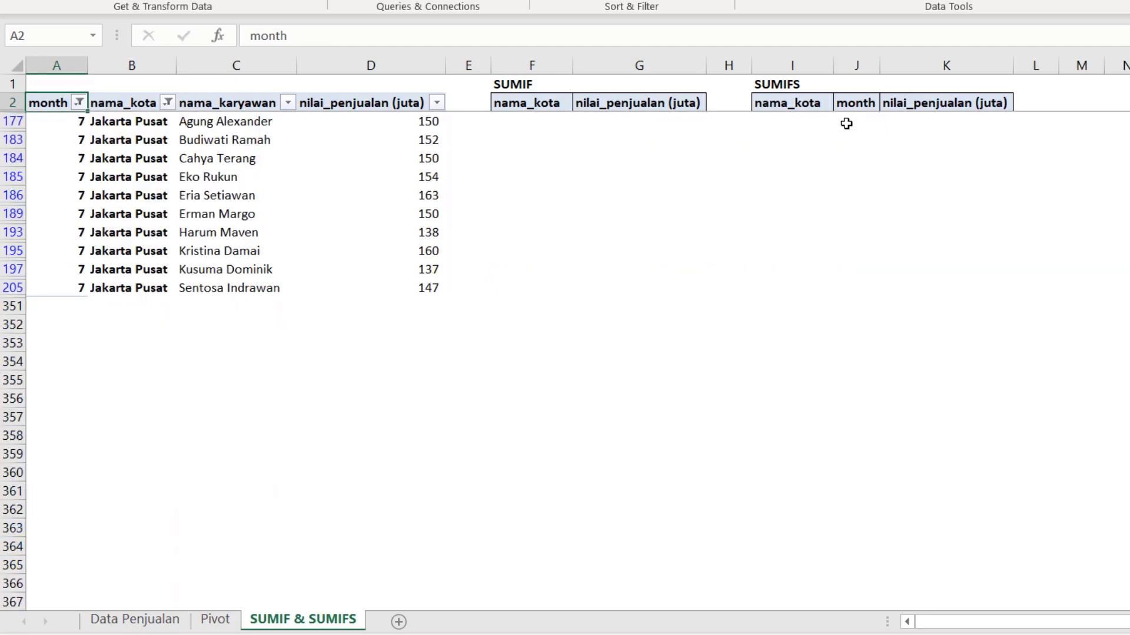
Step: Select all the filtered nilai_penjualan (juta) values from D177 down to check their sum against the SUMIFS result
{"action": "key", "text": "Right"}
{"action": "key", "text": "Right"}
{"action": "key", "text": "Right"}
{"action": "key", "text": "Down"}
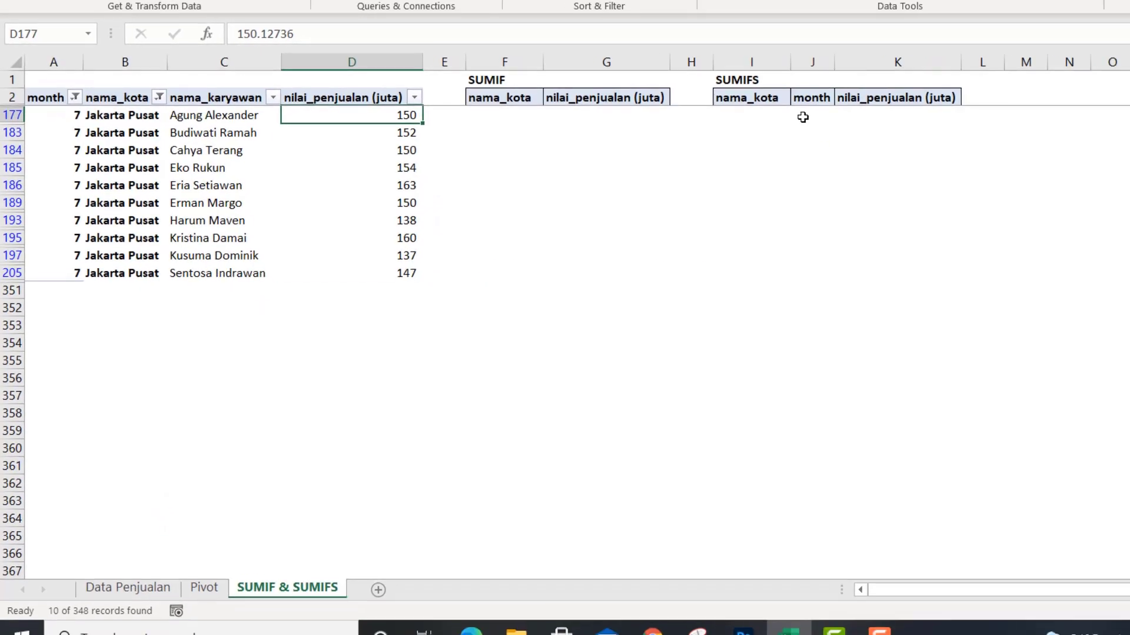
{"action": "key", "text": "ctrl+shift+Down"}
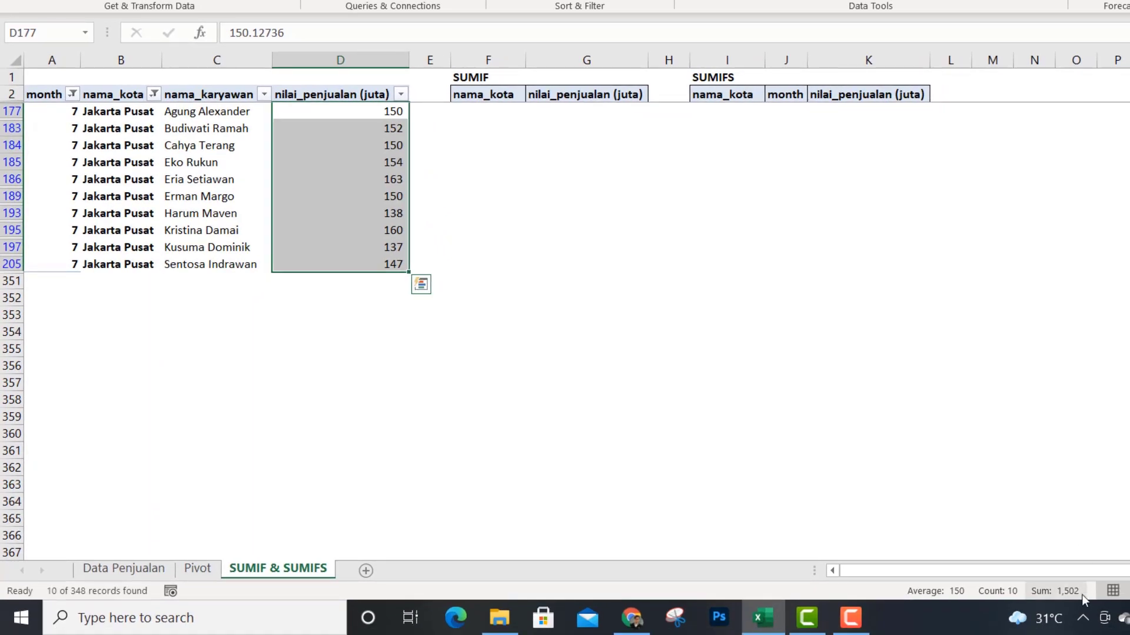
Step: Clear the nama_kota and month filters from the source data and return to the SUMIFS table's nilai_penjualan (juta) column
{"action": "left_click", "coordinate": [823, 90]}
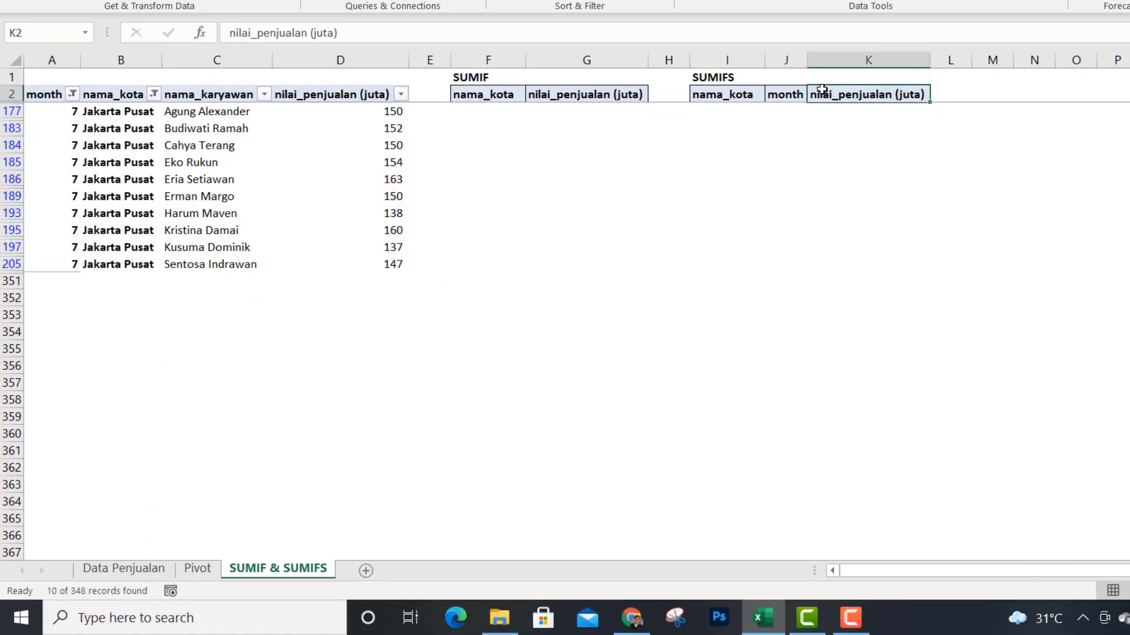
{"action": "key", "text": "alt+a"}
{"action": "key", "text": "c"}
{"action": "key", "text": "Down"}
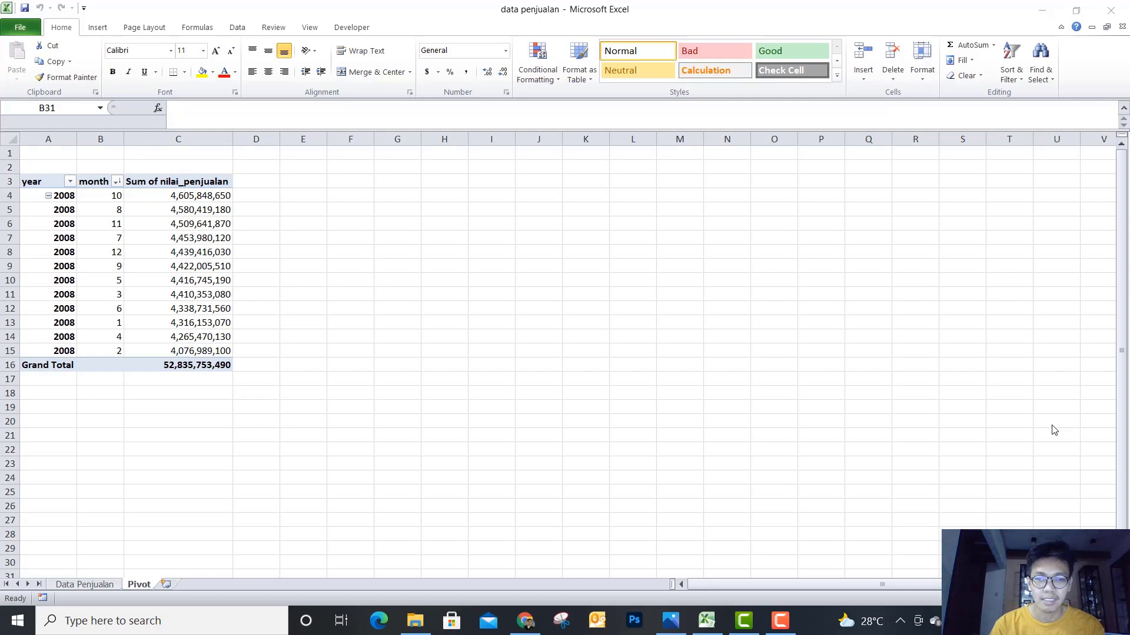
Step: Examine the example pivot table of nilai_penjualan by year and month, starting from its year header in A3
{"action": "left_click", "coordinate": [298, 258]}
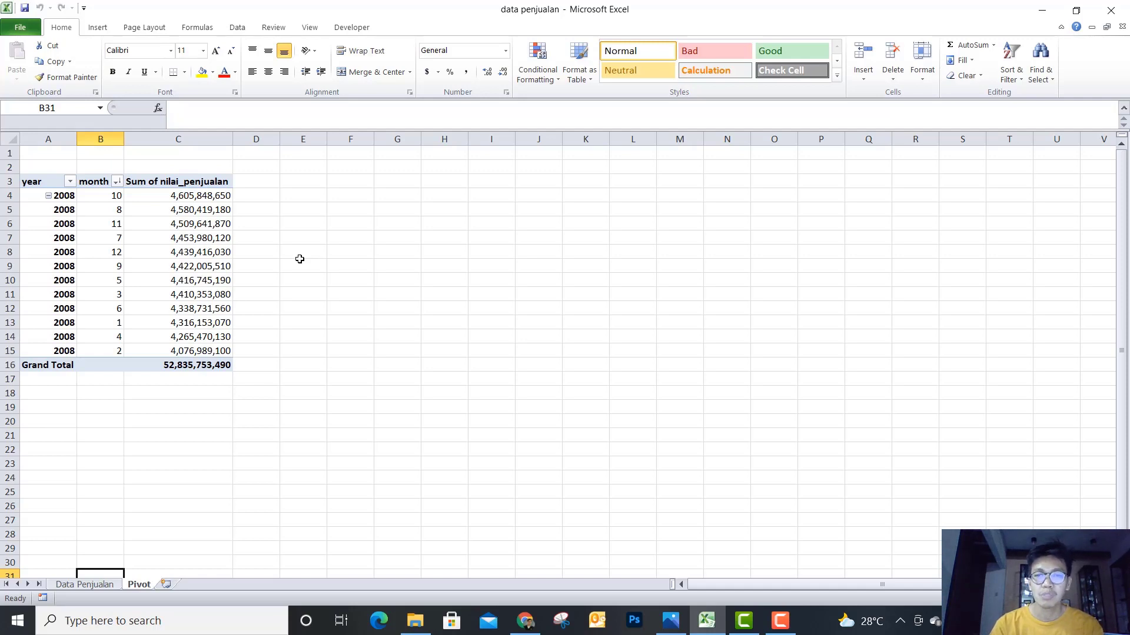
{"action": "left_click_drag", "start_coordinate": [299, 259], "coordinate": [301, 254]}
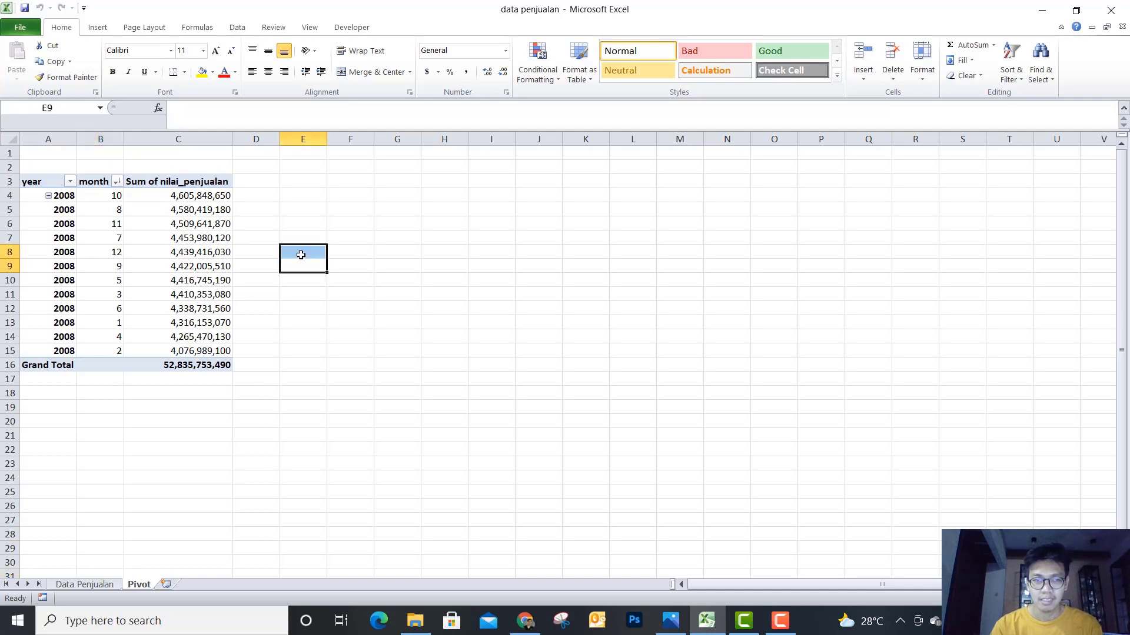
{"action": "key", "text": "ctrl+Up"}
{"action": "key", "text": "Left"}
{"action": "key", "text": "Left"}
{"action": "key", "text": "Left"}
{"action": "key", "text": "Left"}
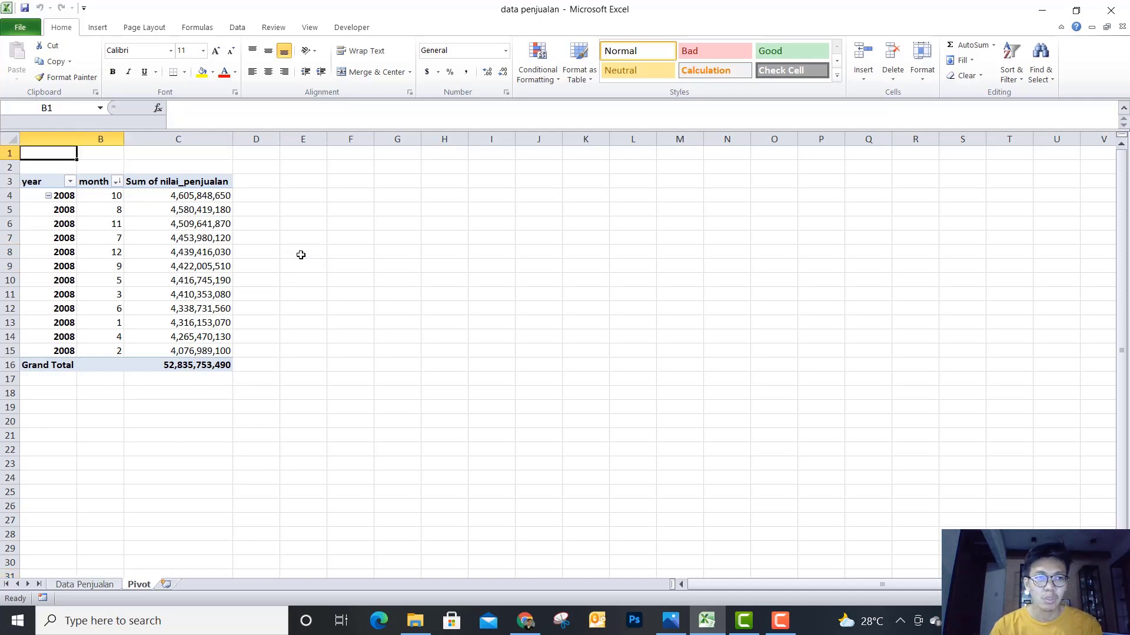
{"action": "key", "text": "Down"}
{"action": "key", "text": "Down"}
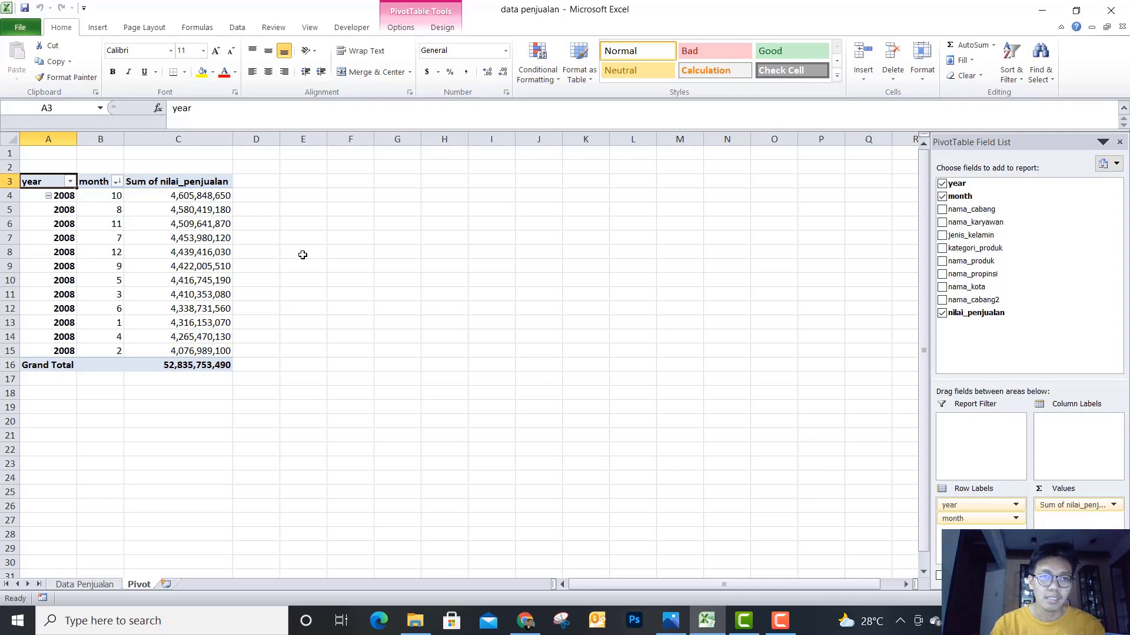
Step: Review the source table's columns and extent on the Data Penjualan sheet, then return to the Pivot sheet for comparison
{"action": "left_click", "coordinate": [101, 586]}
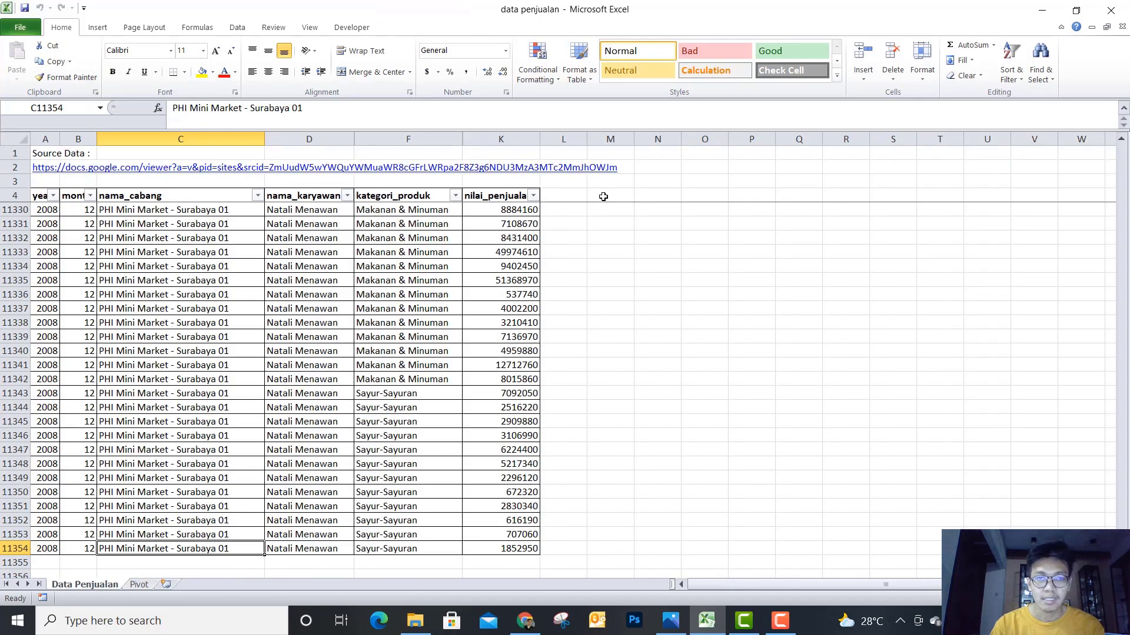
{"action": "left_click", "coordinate": [387, 196]}
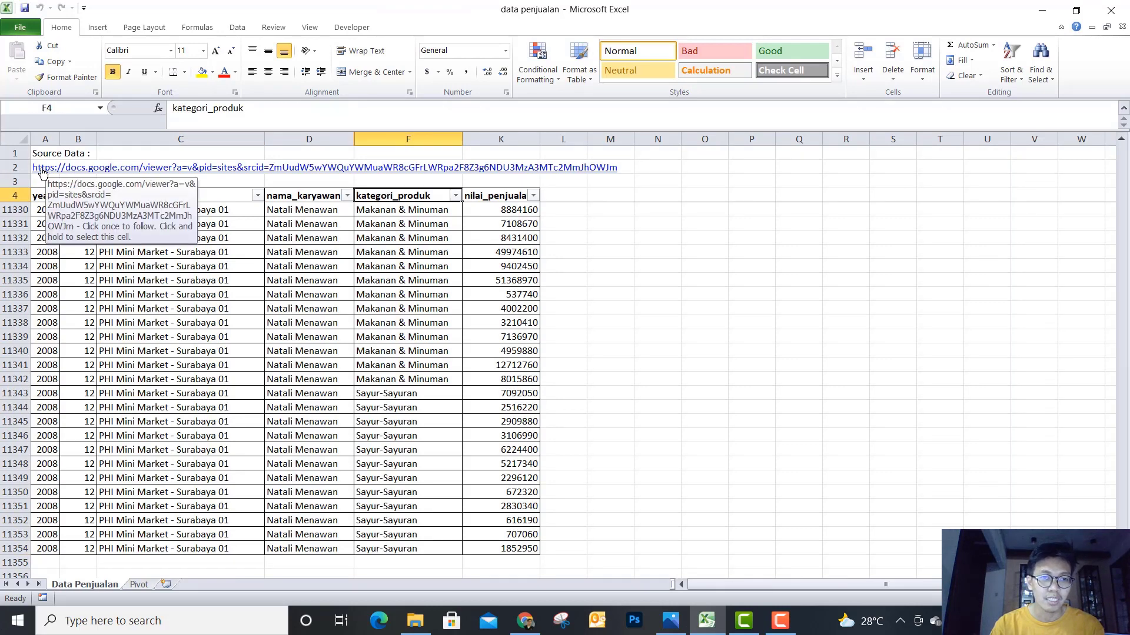
{"action": "left_click", "coordinate": [192, 295]}
{"action": "key", "text": "ctrl+Up"}
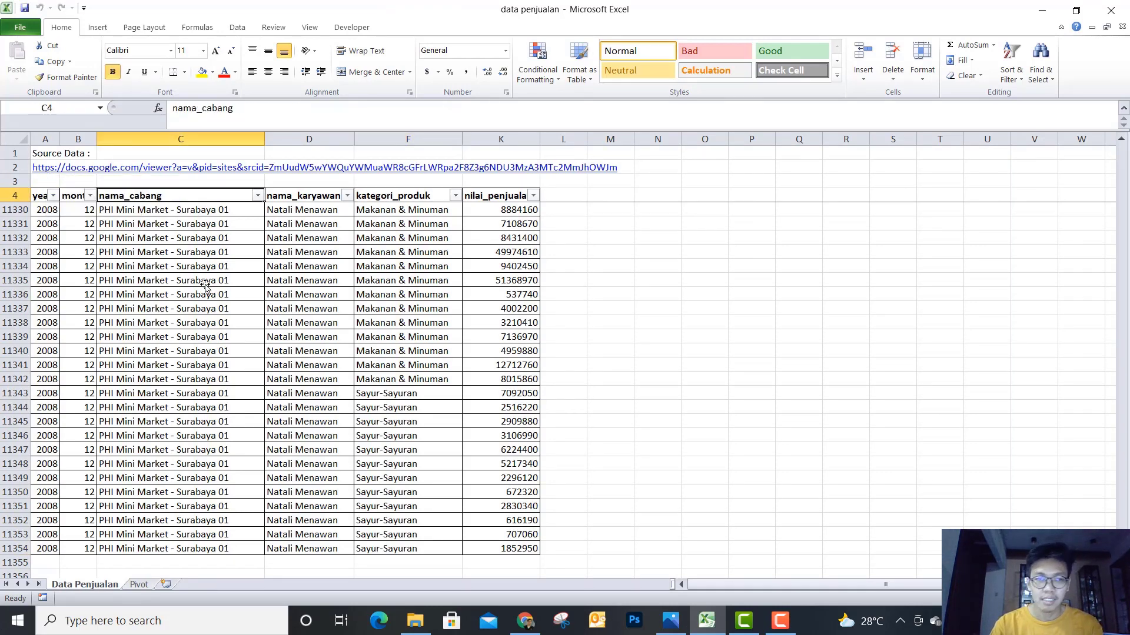
{"action": "key", "text": "Left"}
{"action": "key", "text": "Left"}
{"action": "key", "text": "ctrl+Down"}
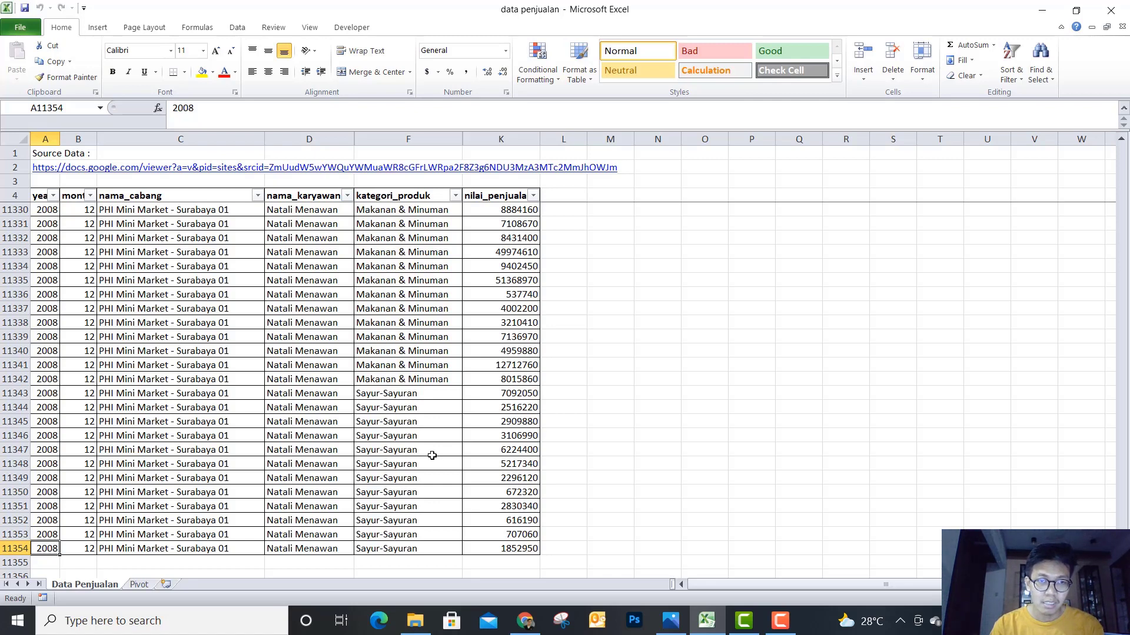
{"action": "left_click", "coordinate": [455, 195]}
{"action": "left_click", "coordinate": [516, 269]}
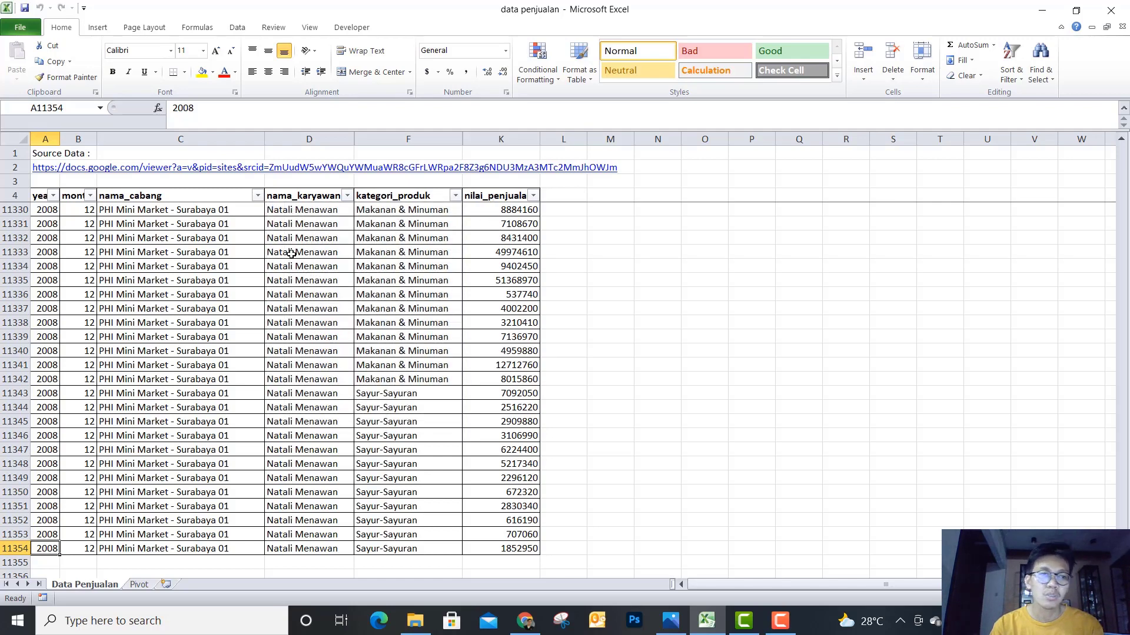
{"action": "left_click", "coordinate": [197, 199]}
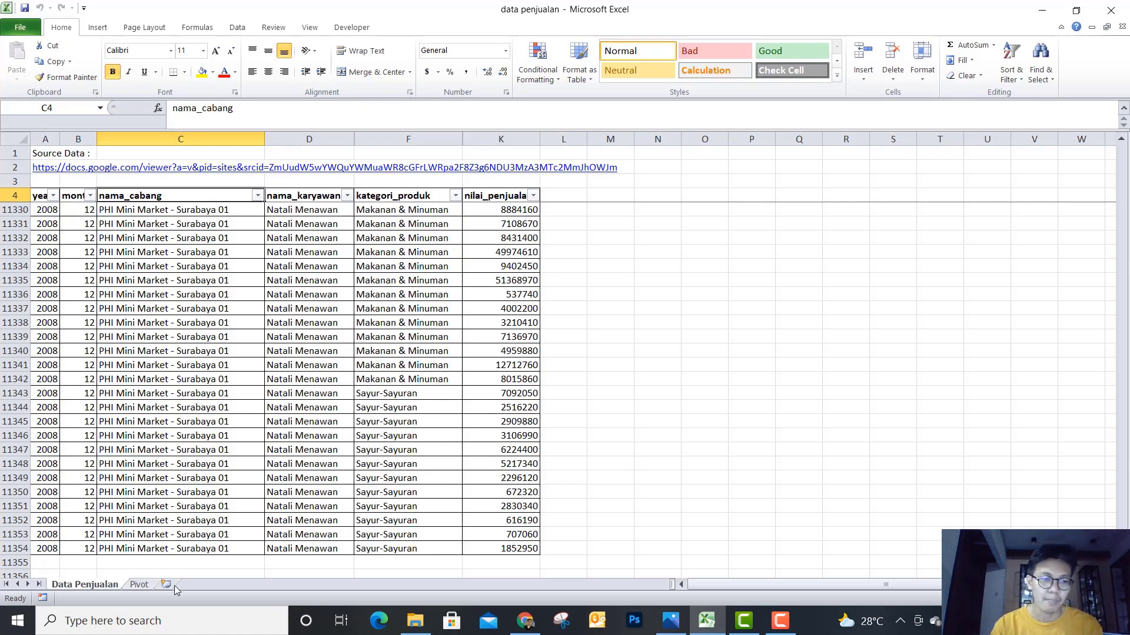
{"action": "left_click", "coordinate": [146, 585]}
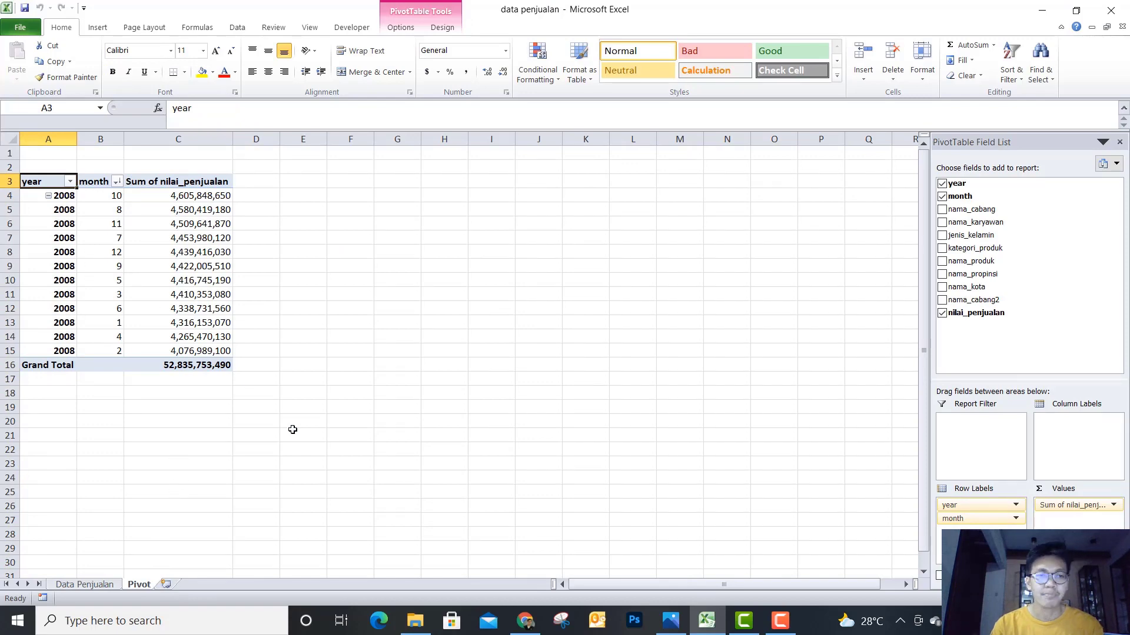
Step: Create a PivotTable on a new worksheet from the whole Data Penjualan table, range $A$4:$K$11354
{"action": "left_click", "coordinate": [105, 588]}
{"action": "left_click", "coordinate": [219, 380]}
{"action": "key", "text": "ctrl+Up"}
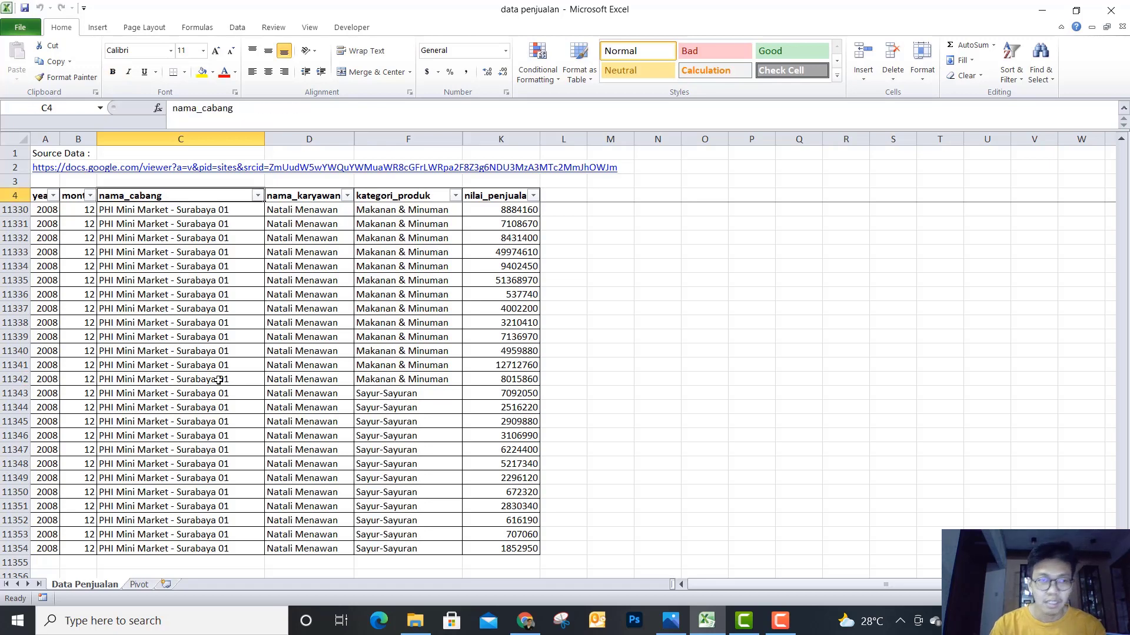
{"action": "key", "text": "Left"}
{"action": "key", "text": "Left"}
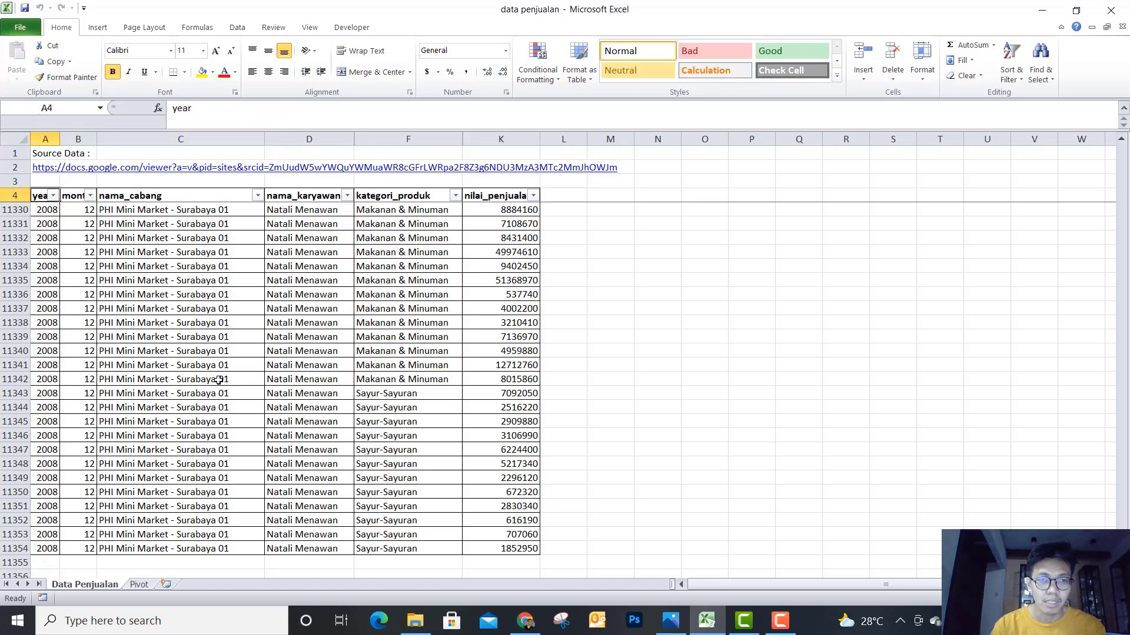
{"action": "key", "text": "ctrl+shift+Right"}
{"action": "key", "text": "ctrl+shift+Down"}
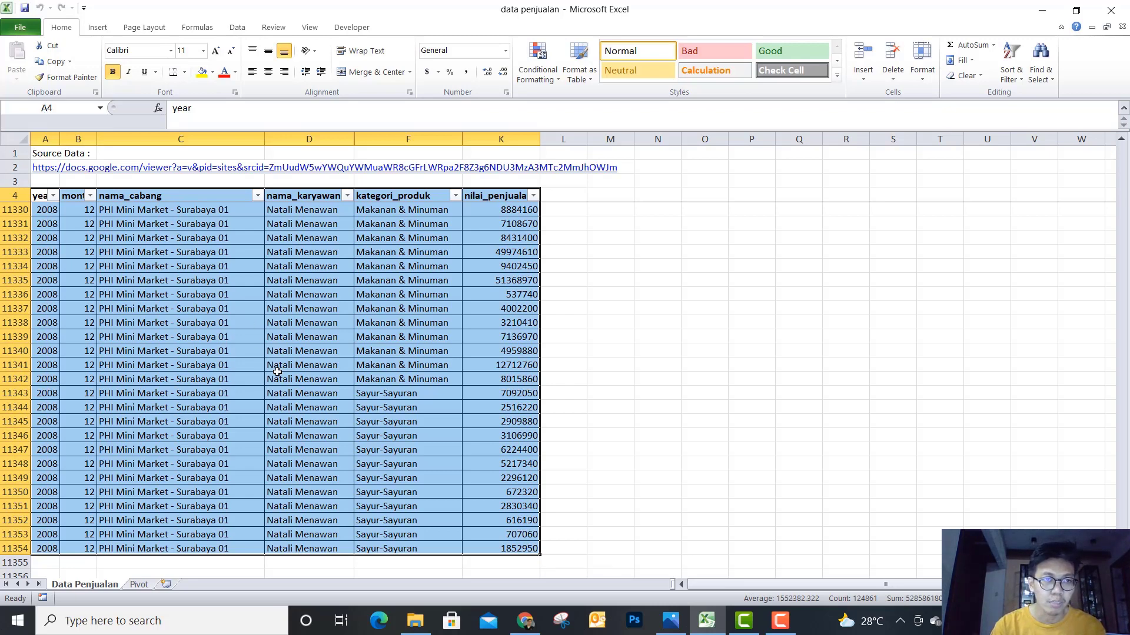
{"action": "left_click", "coordinate": [98, 27]}
{"action": "left_click", "coordinate": [17, 54]}
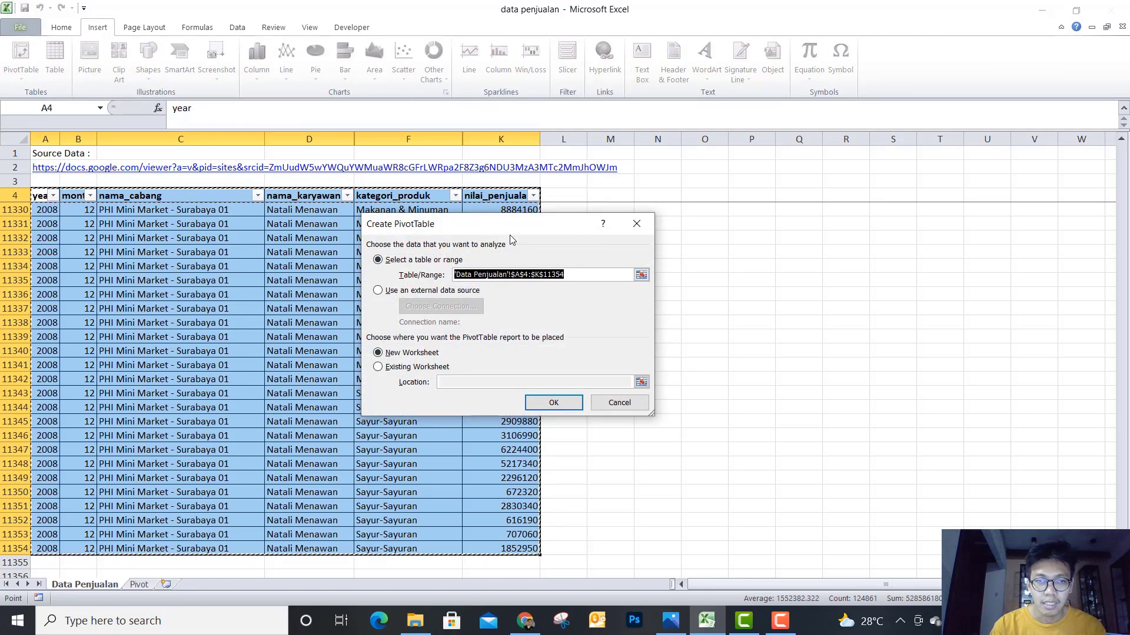
{"action": "left_click_drag", "start_coordinate": [510, 236], "coordinate": [428, 196]}
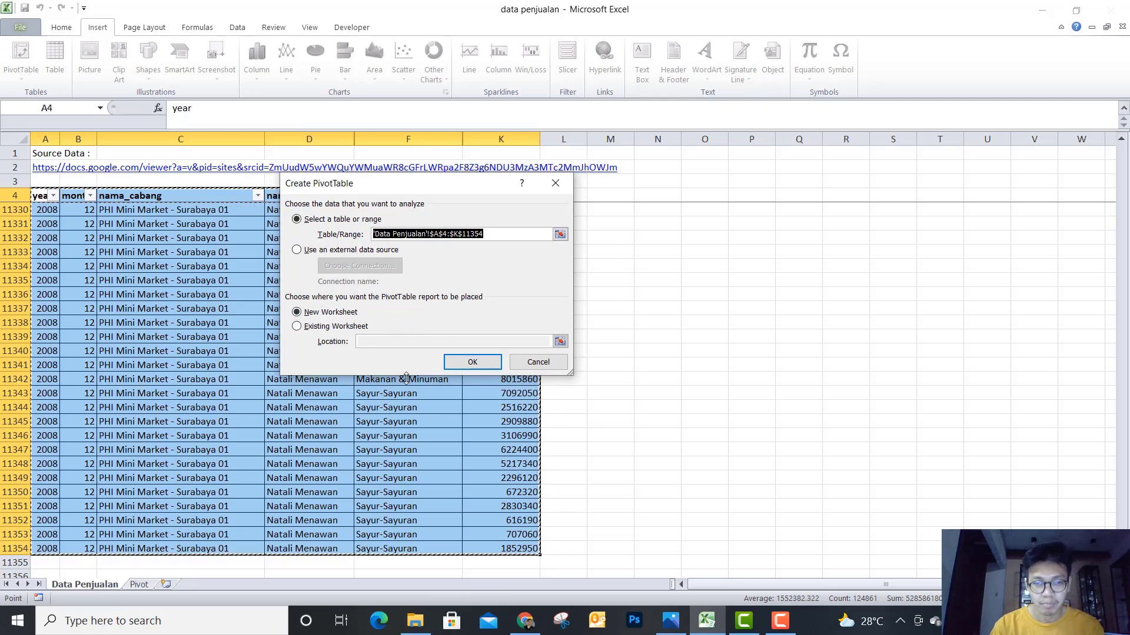
{"action": "left_click", "coordinate": [467, 366]}
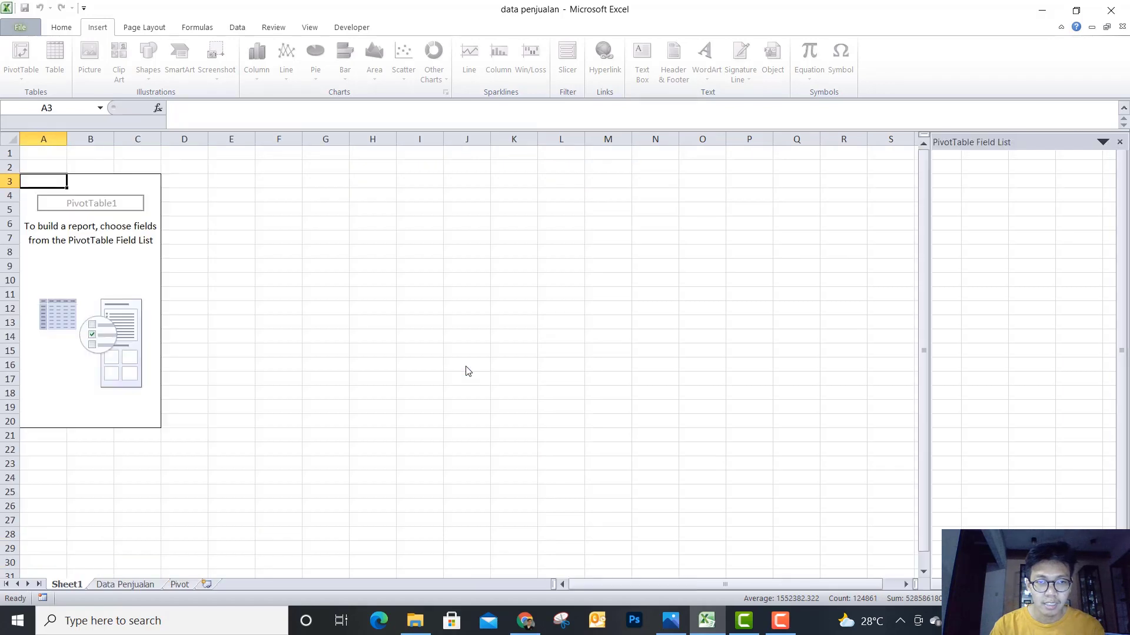
Step: Add nilai_penjualan to the new pivot table as a summed value
{"action": "left_click", "coordinate": [125, 292]}
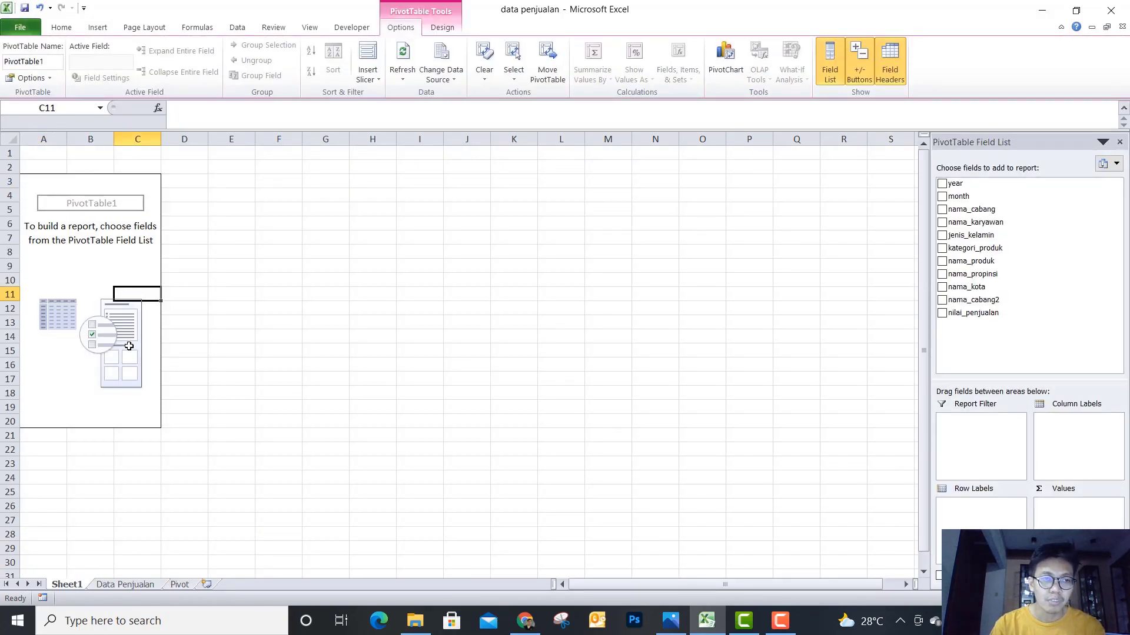
{"action": "key", "text": "F9"}
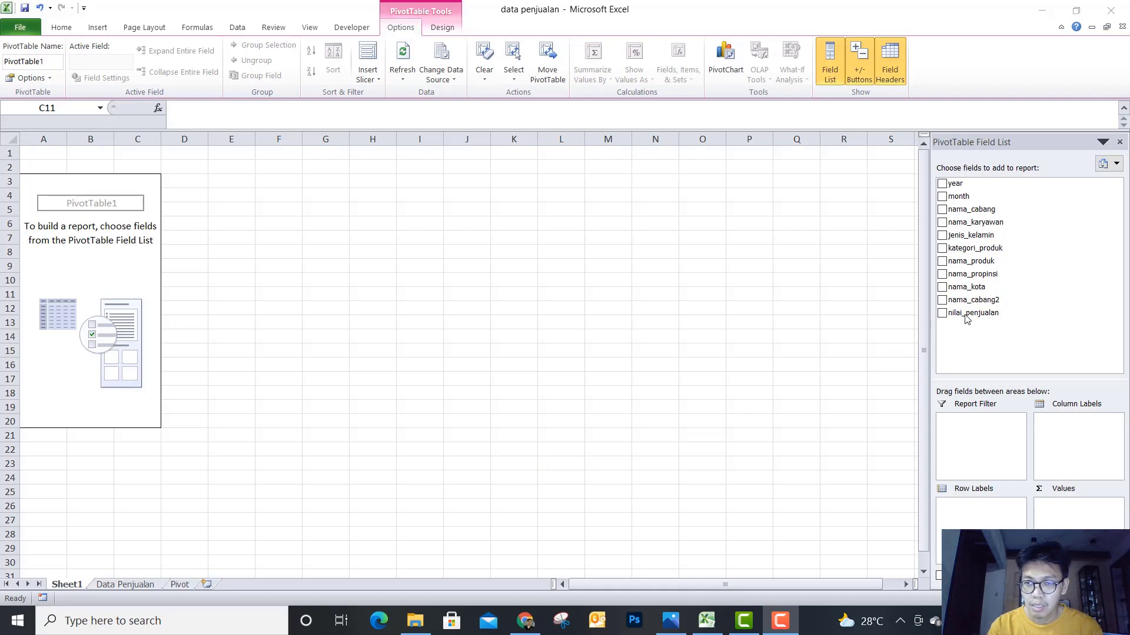
{"action": "left_click", "coordinate": [1070, 519]}
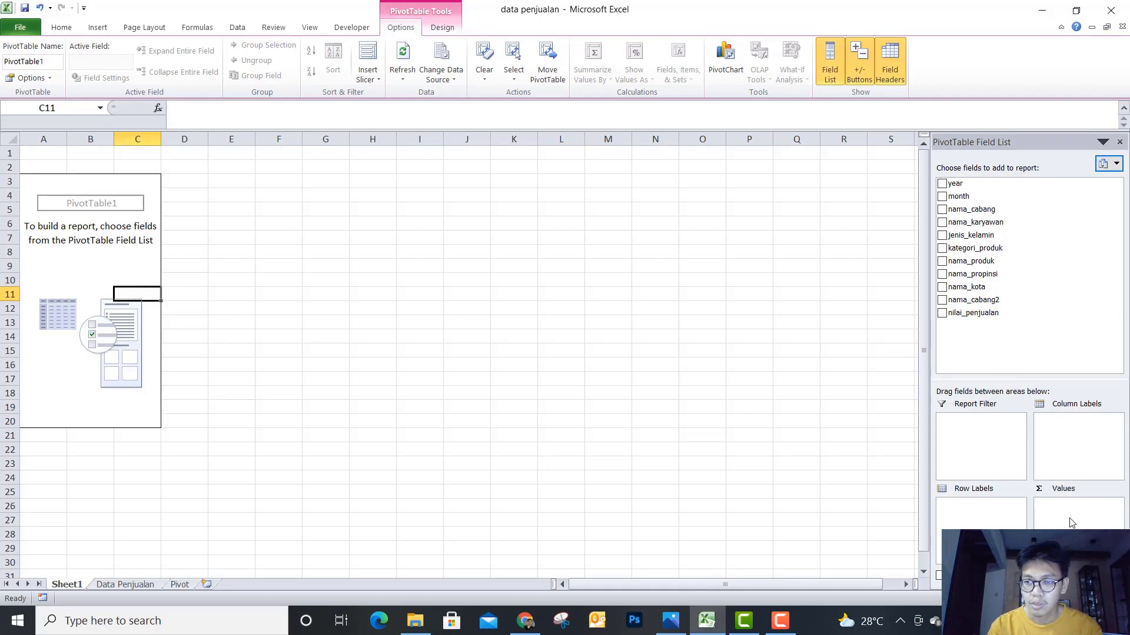
{"action": "left_click", "coordinate": [942, 314]}
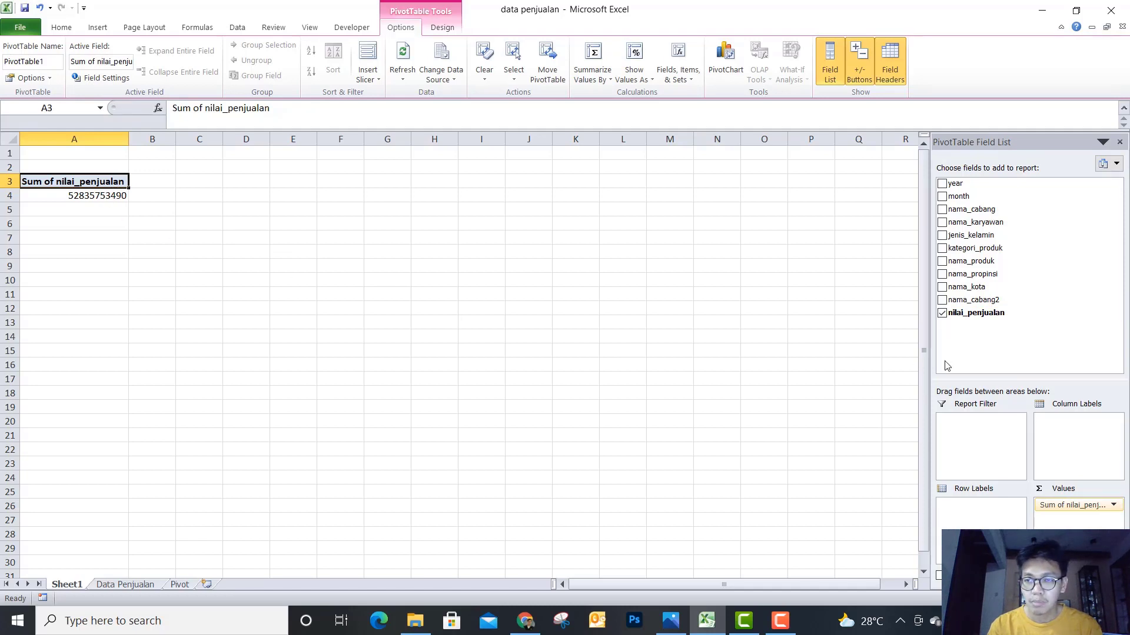
Step: Check the example on the Pivot sheet and add year and month as row labels of the new pivot table, with month beneath year
{"action": "left_click", "coordinate": [178, 585]}
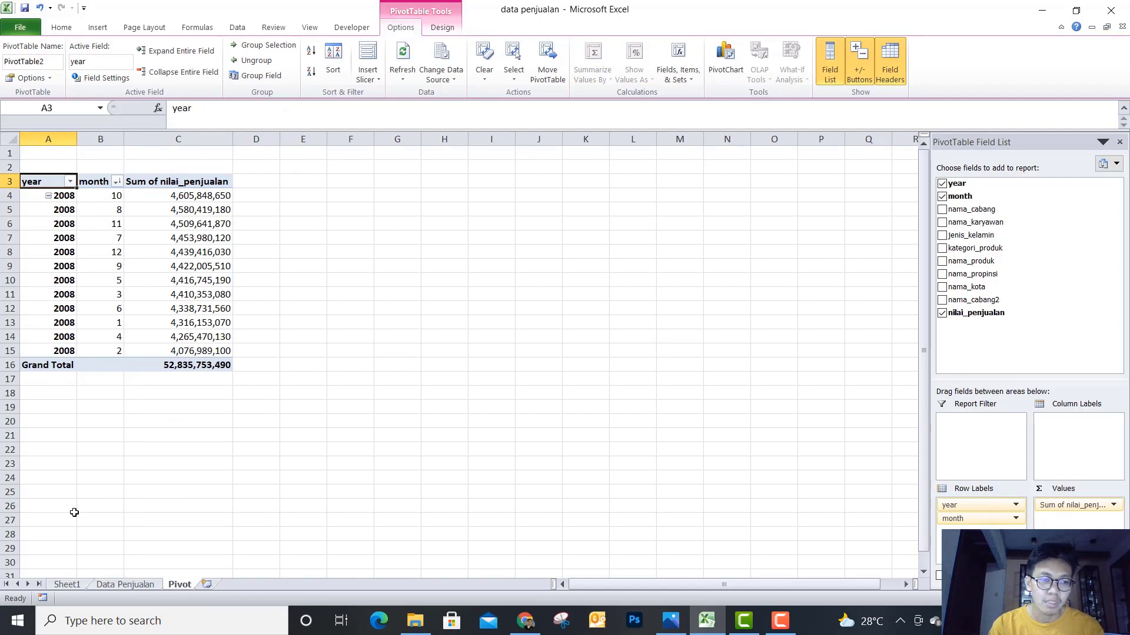
{"action": "left_click", "coordinate": [71, 584]}
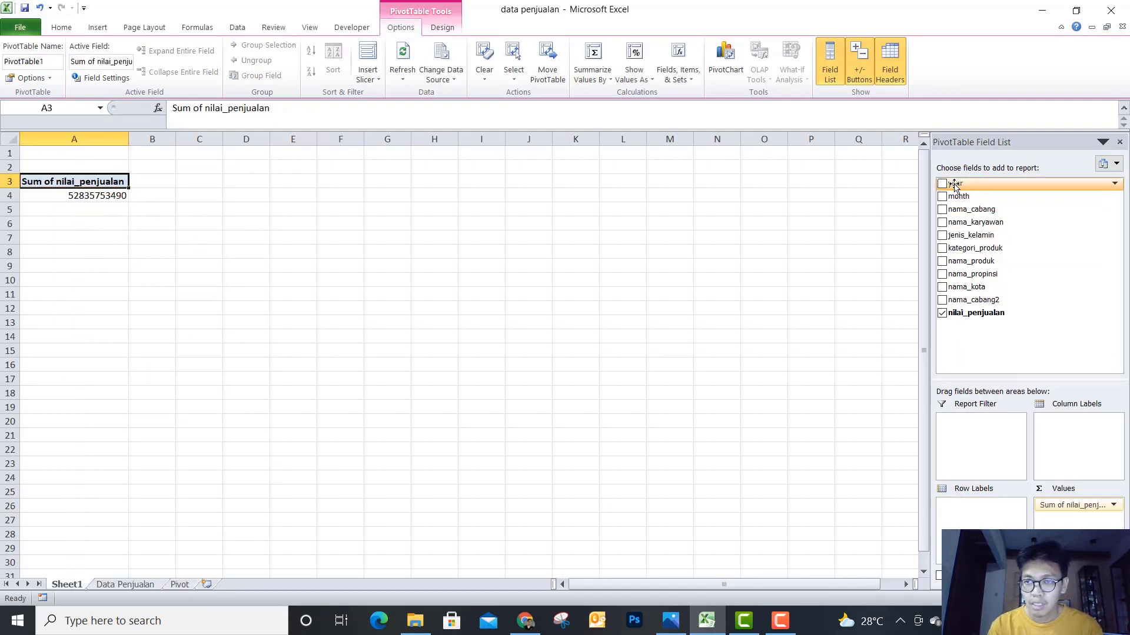
{"action": "left_click_drag", "start_coordinate": [955, 183], "coordinate": [981, 511]}
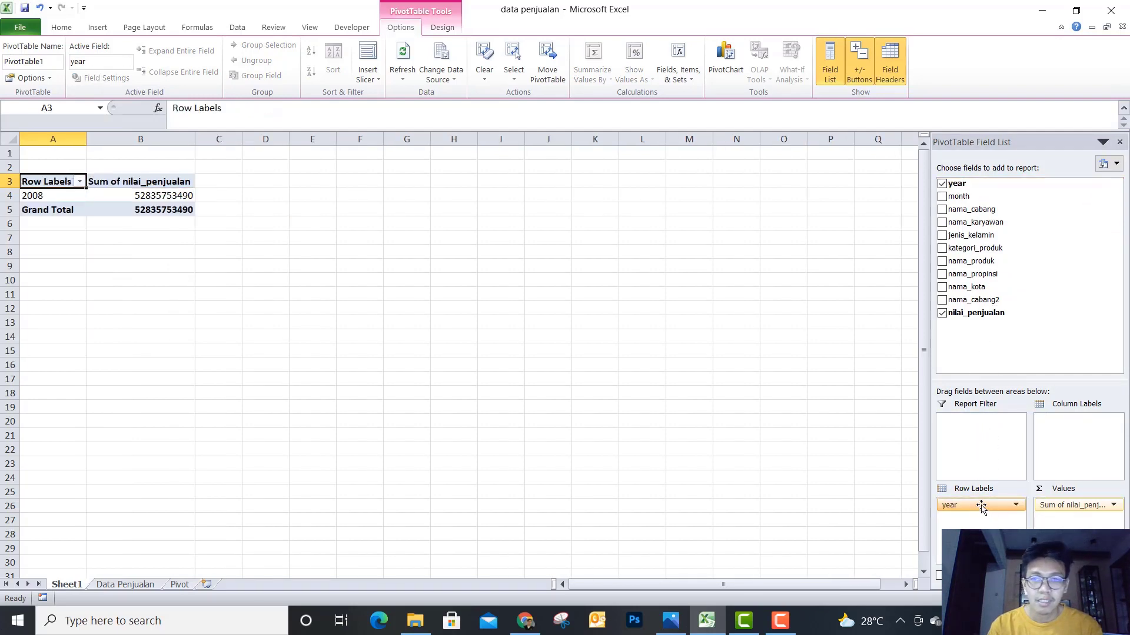
{"action": "left_click_drag", "start_coordinate": [965, 197], "coordinate": [980, 527]}
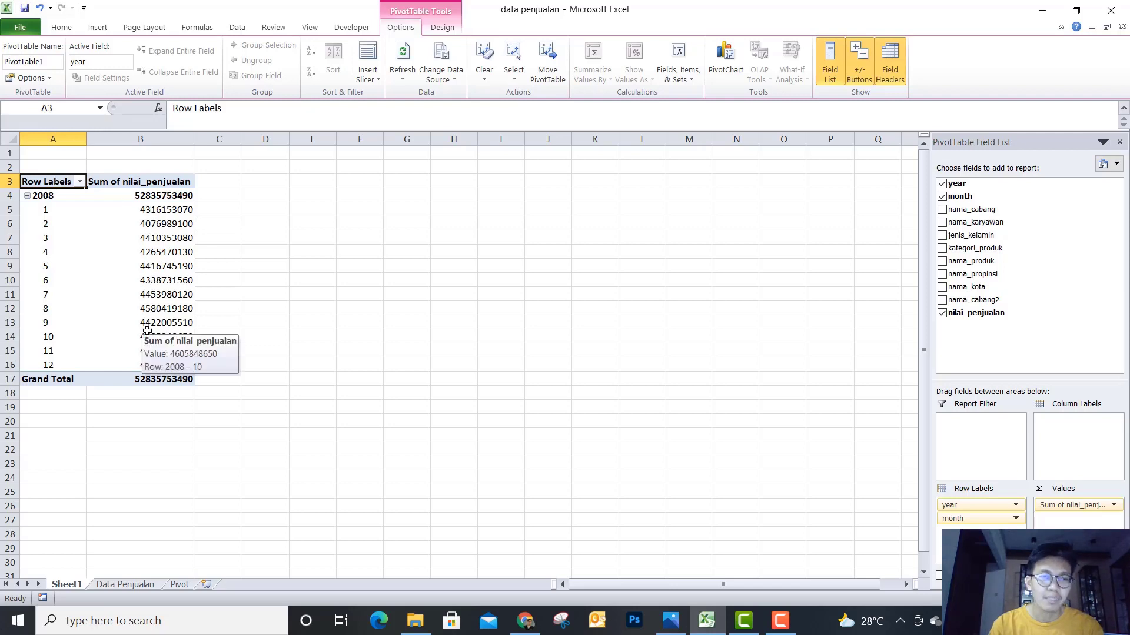
Step: Compare with the example pivot table, then hide the new pivot table's subtotals and turn its grand totals on for columns only
{"action": "left_click", "coordinate": [171, 583]}
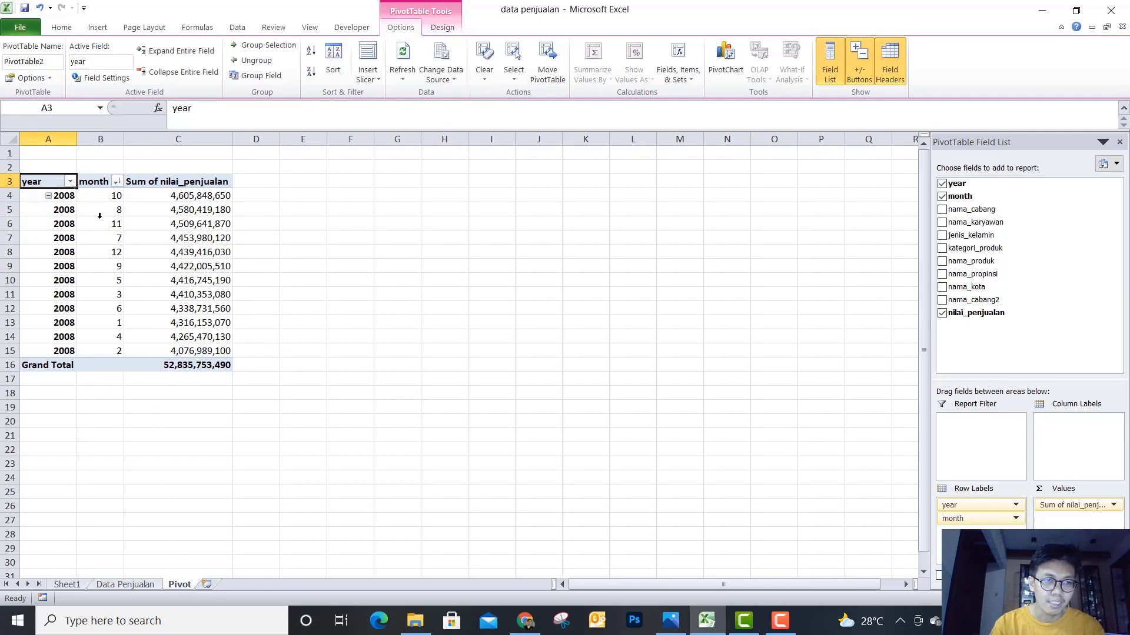
{"action": "left_click", "coordinate": [66, 585]}
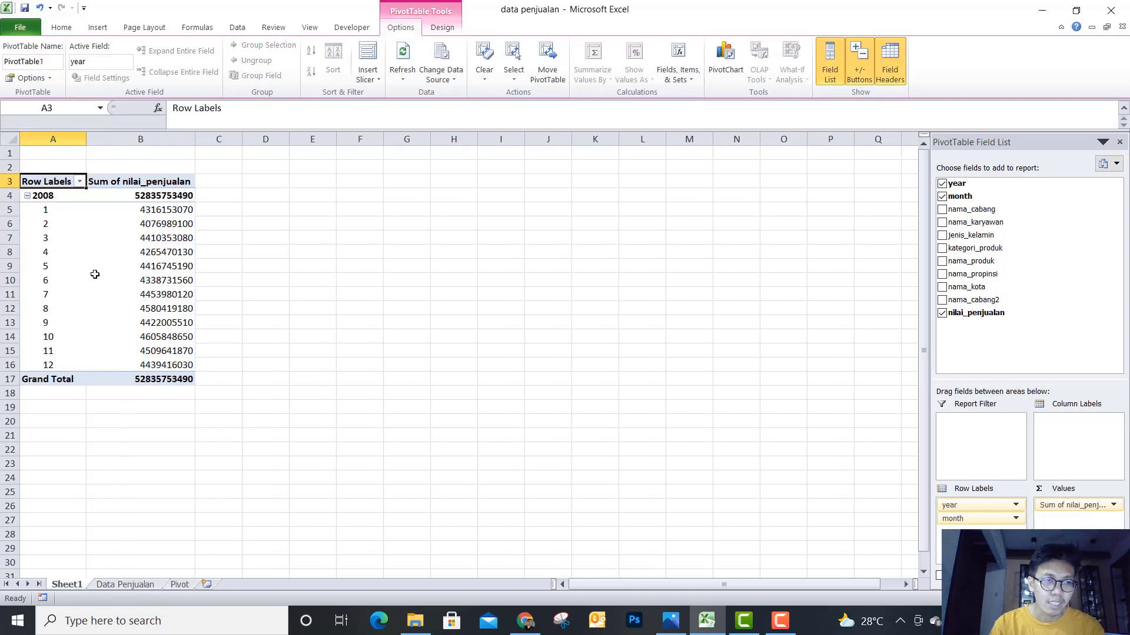
{"action": "left_click", "coordinate": [438, 29]}
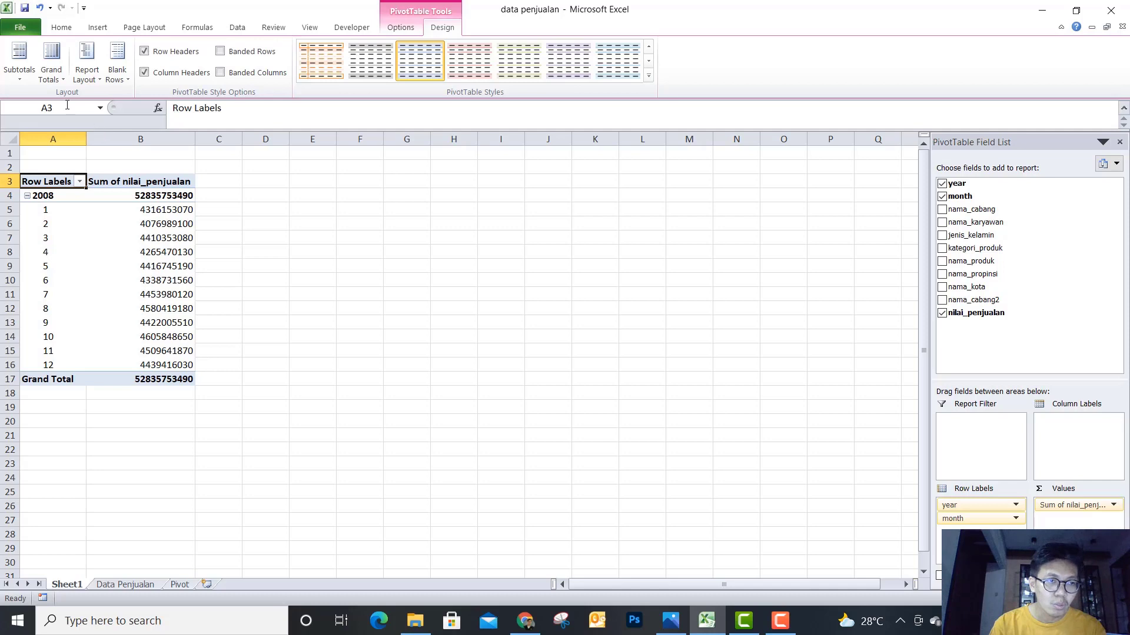
{"action": "left_click", "coordinate": [27, 80]}
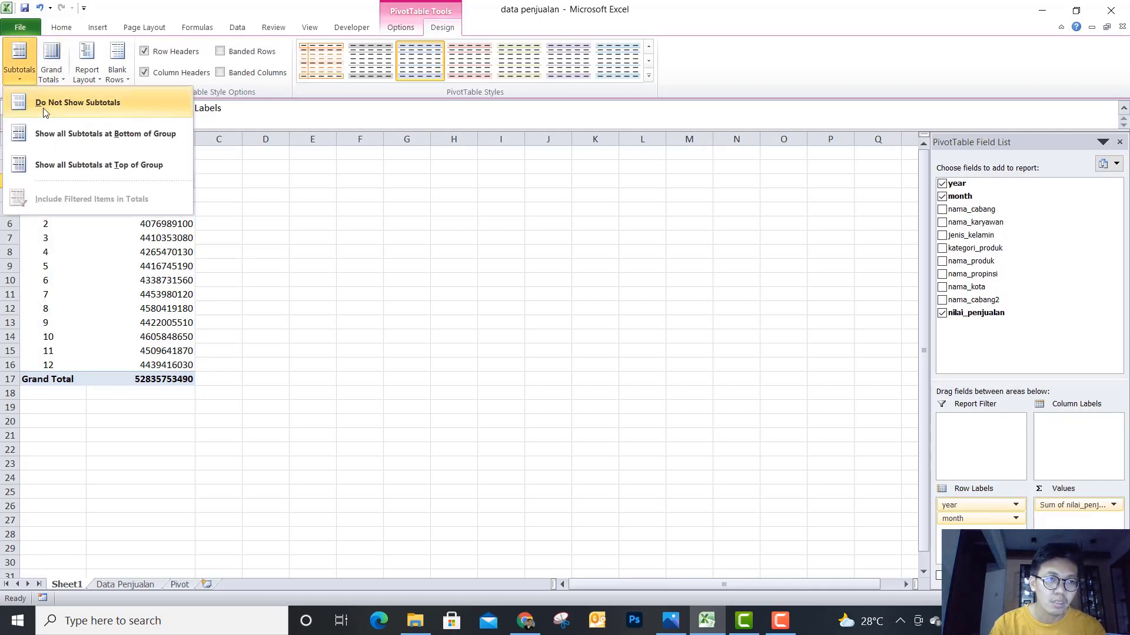
{"action": "left_click", "coordinate": [43, 110]}
{"action": "left_click", "coordinate": [44, 78]}
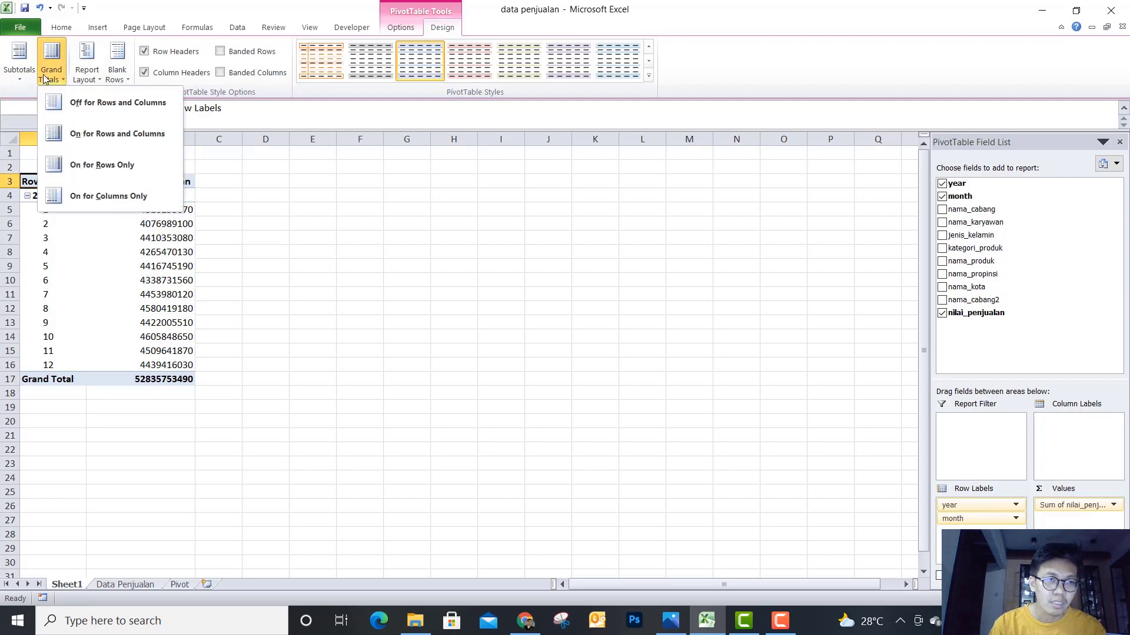
{"action": "left_click", "coordinate": [93, 196]}
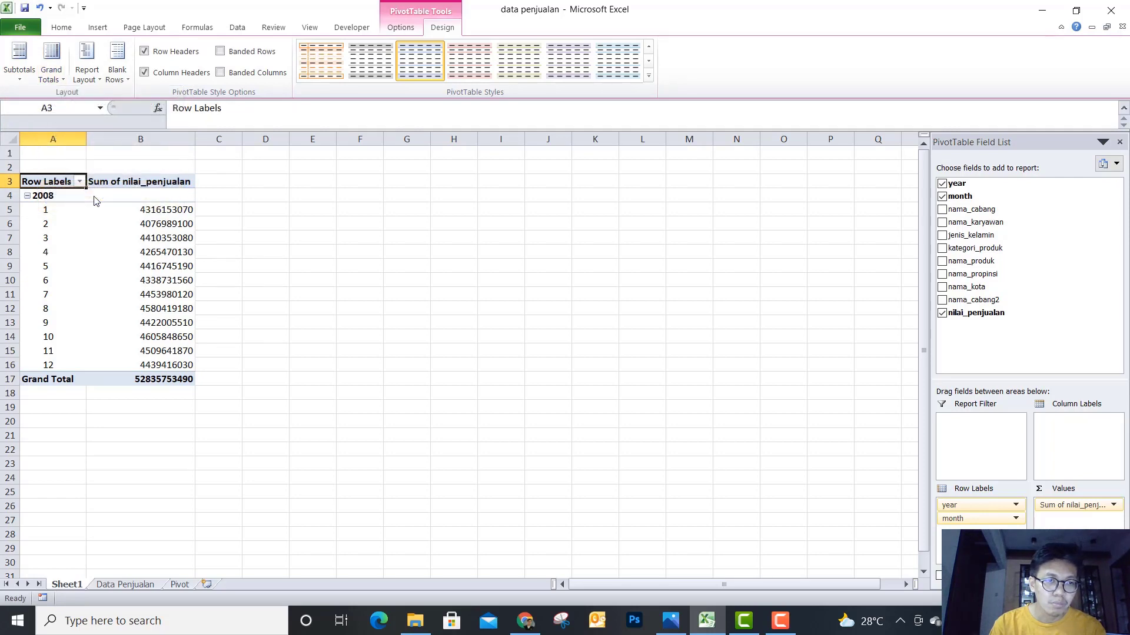
Step: Show the new pivot table in tabular form and repeat all item labels
{"action": "left_click", "coordinate": [85, 74]}
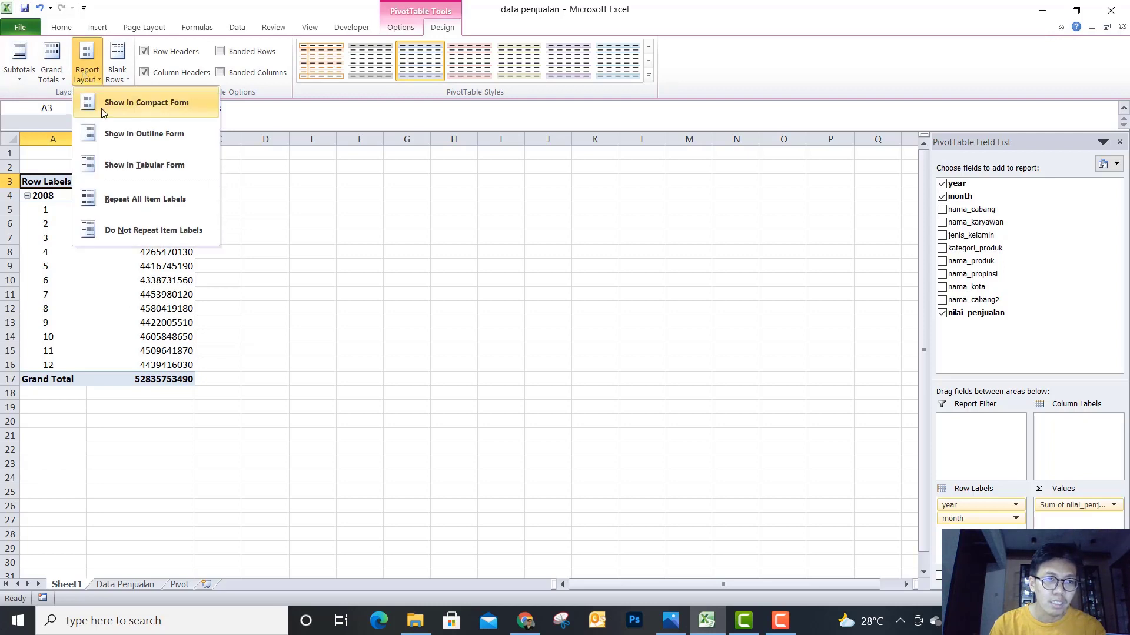
{"action": "left_click", "coordinate": [120, 168]}
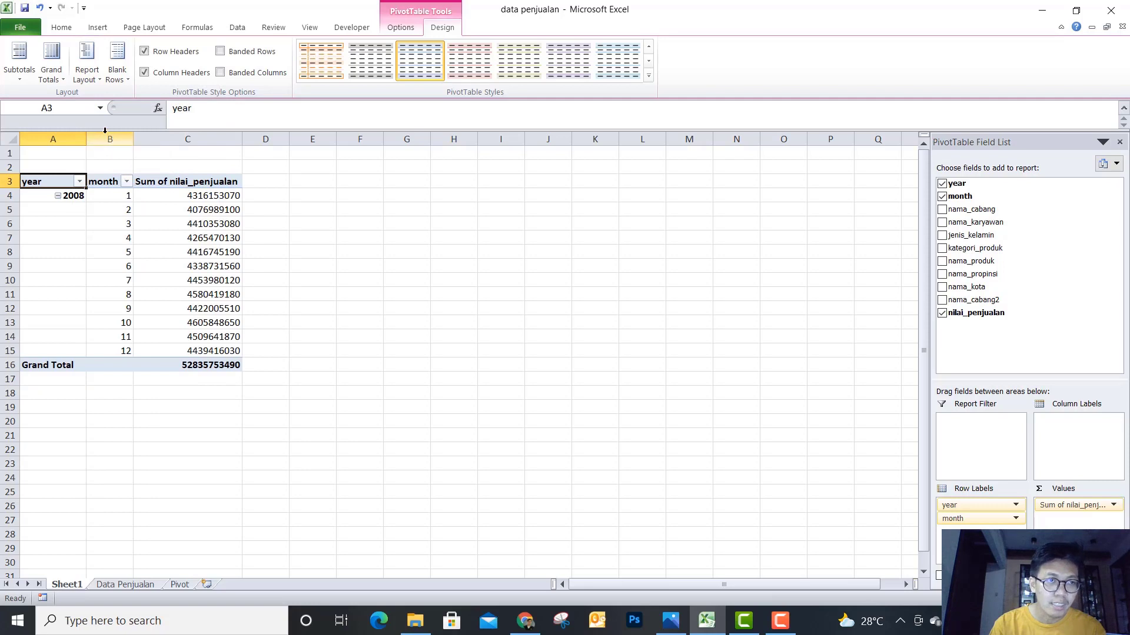
{"action": "left_click", "coordinate": [86, 64]}
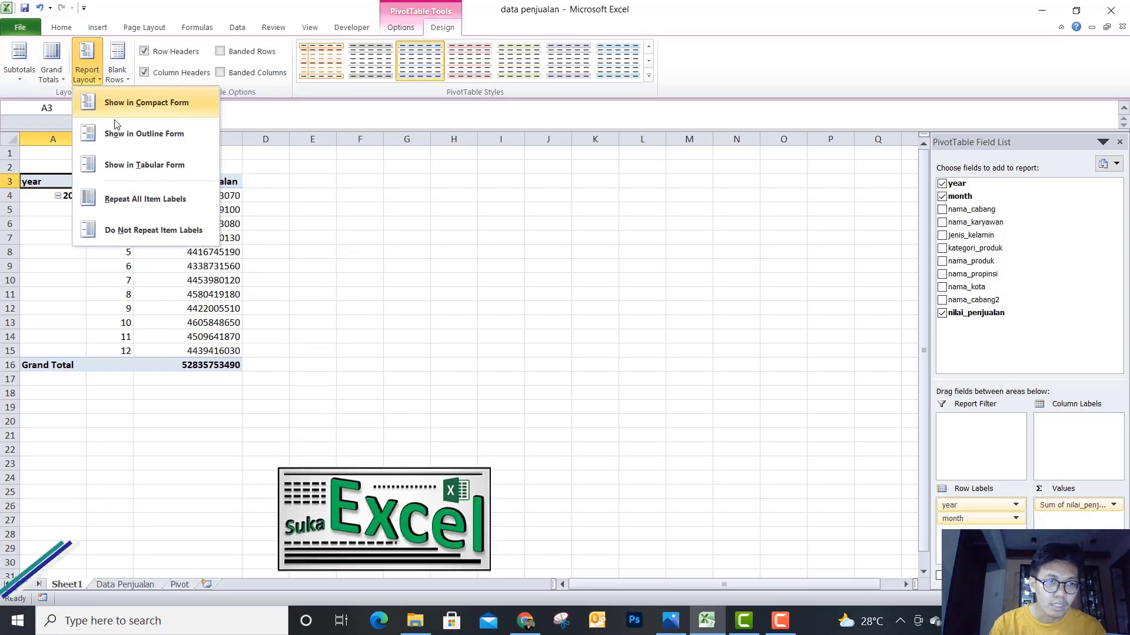
{"action": "left_click", "coordinate": [128, 199]}
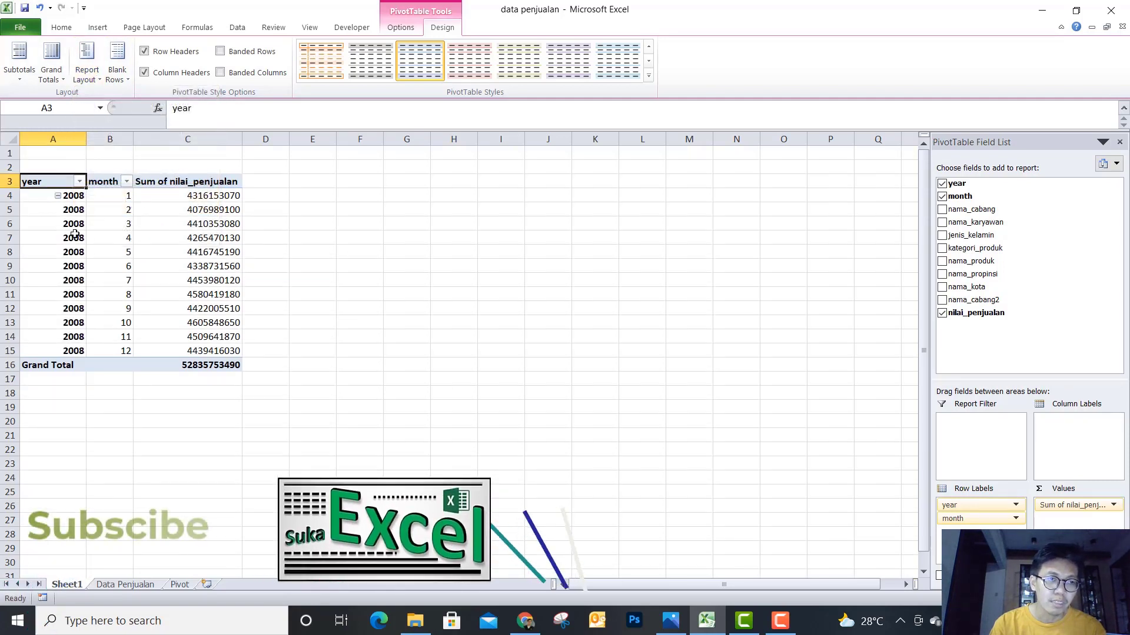
Step: Review the subtotal and grand total options, and reapply the tabular form to the new pivot table
{"action": "left_click", "coordinate": [19, 69]}
{"action": "left_click", "coordinate": [50, 74]}
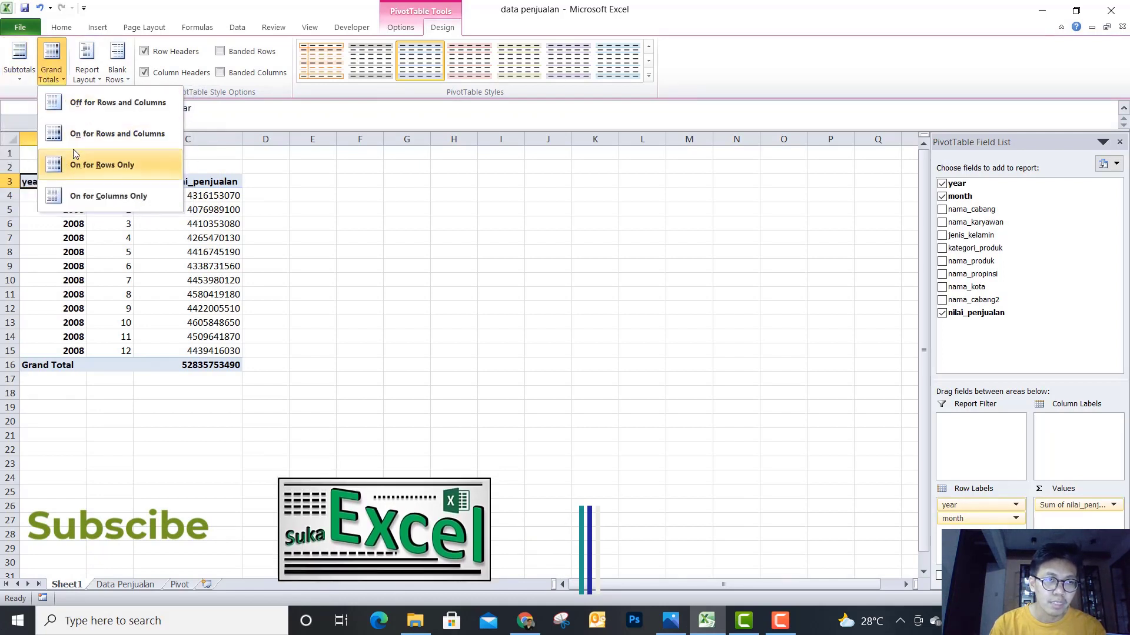
{"action": "left_click", "coordinate": [84, 79]}
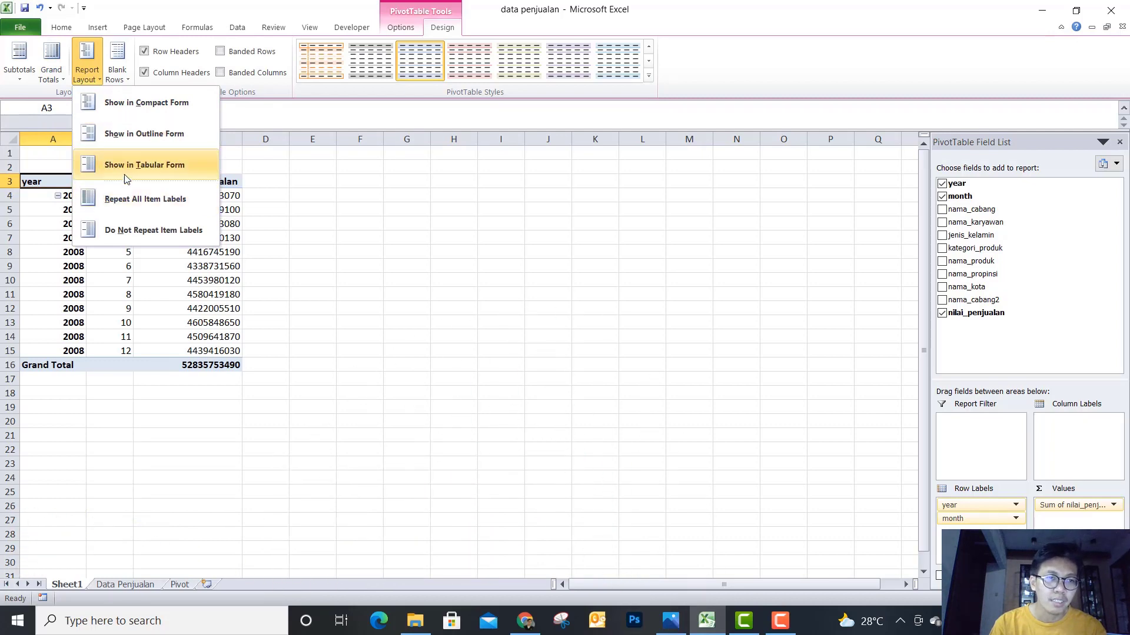
{"action": "left_click", "coordinate": [100, 165]}
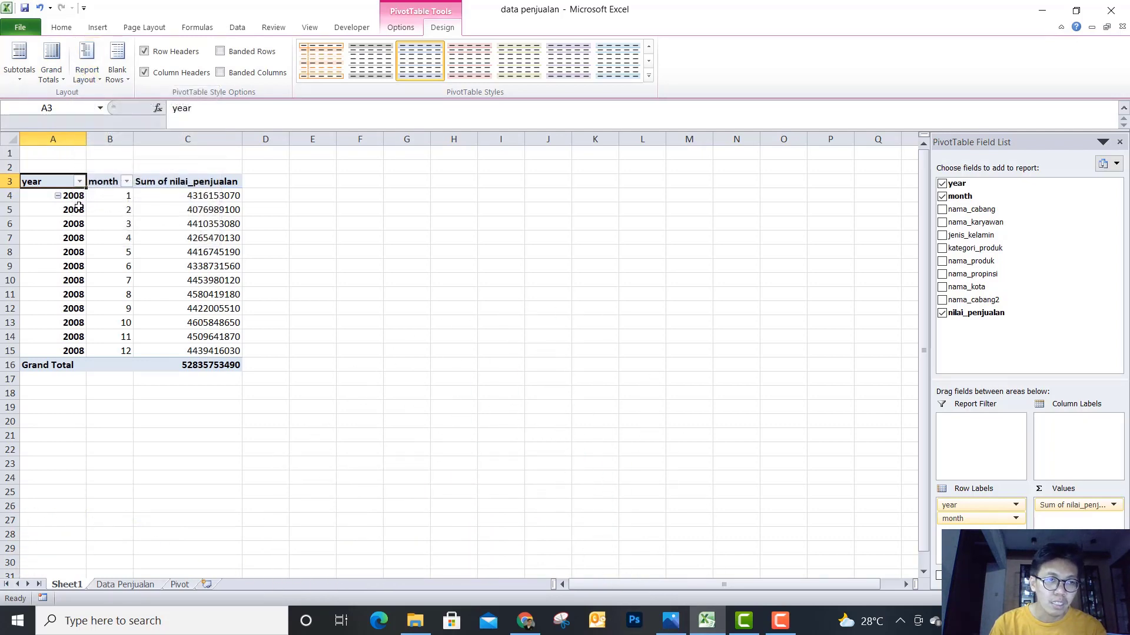
Step: Turn off repeated item labels in the new pivot table, and turn them back on
{"action": "left_click", "coordinate": [86, 69]}
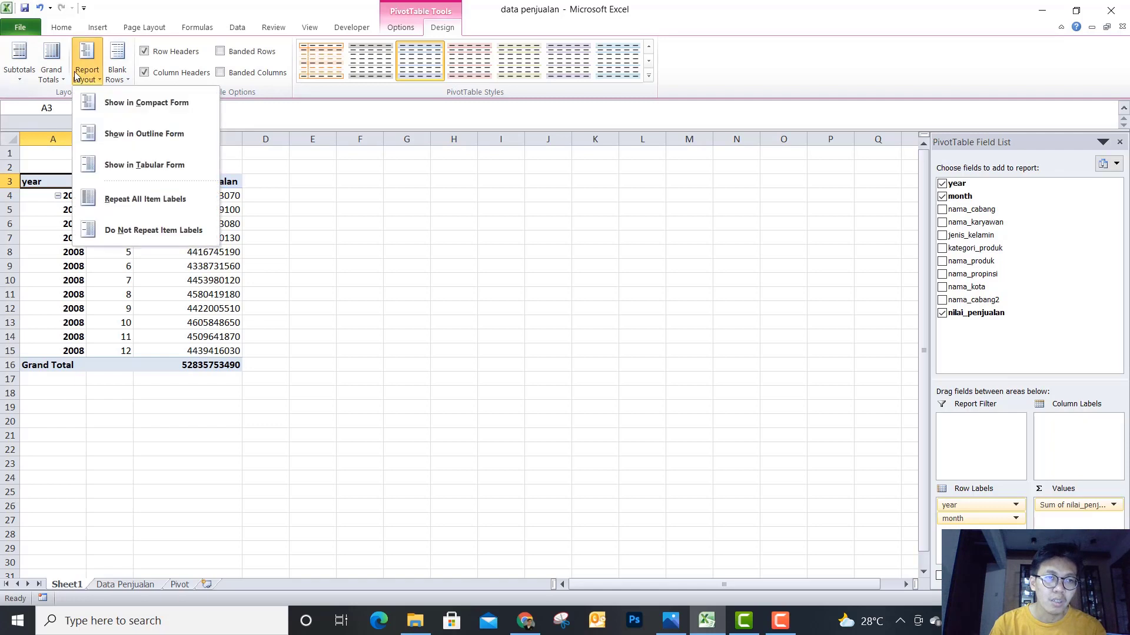
{"action": "left_click", "coordinate": [126, 235]}
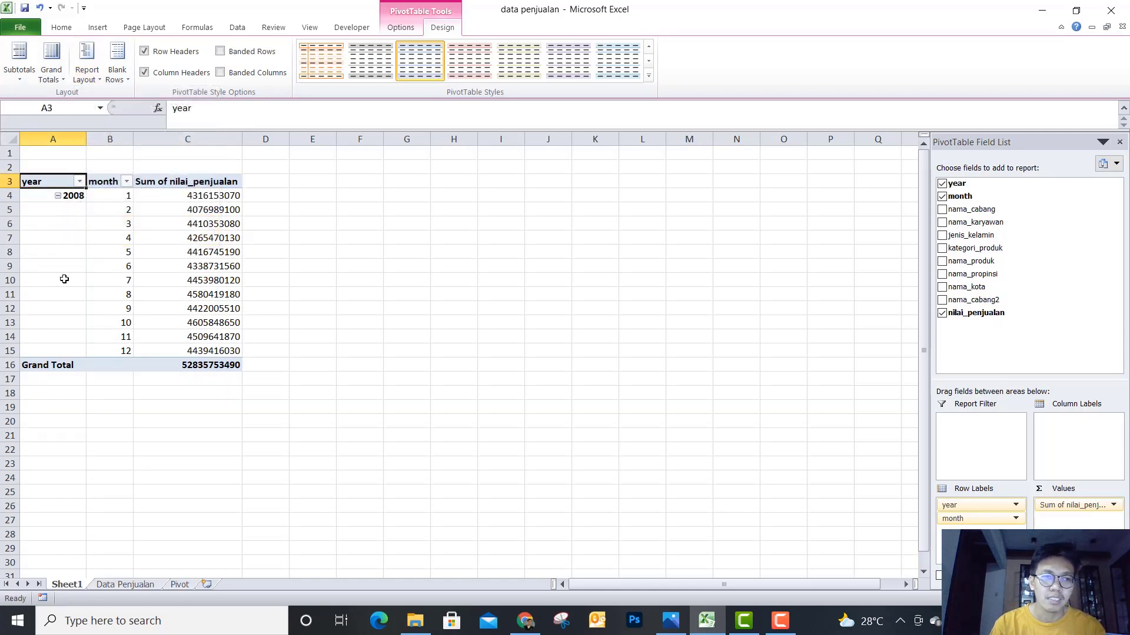
{"action": "left_click", "coordinate": [86, 69]}
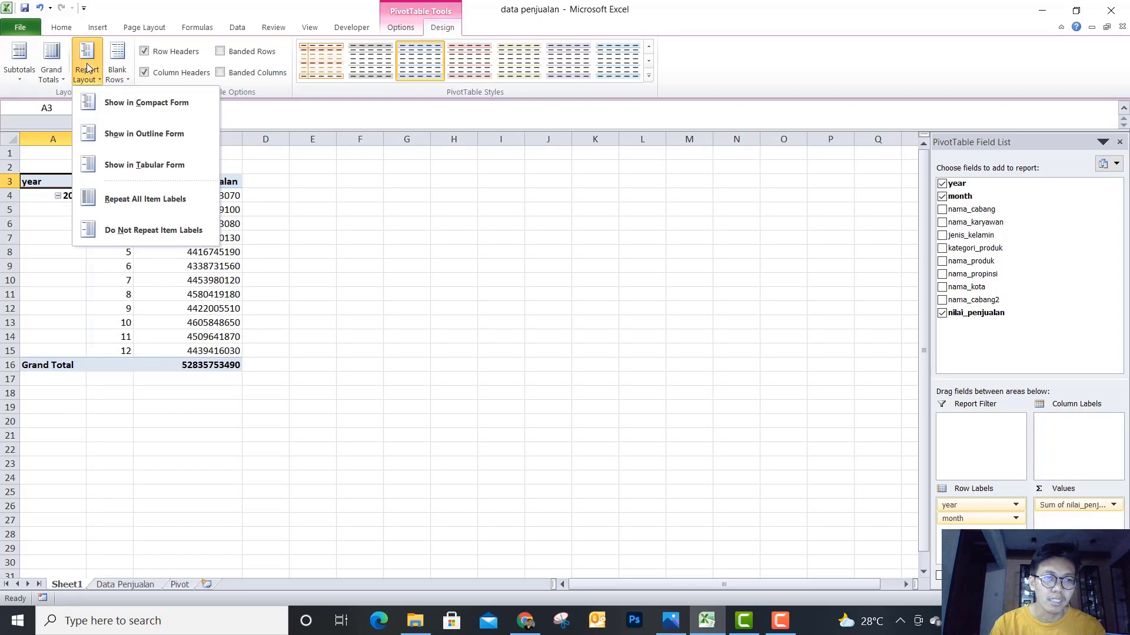
{"action": "left_click", "coordinate": [116, 204]}
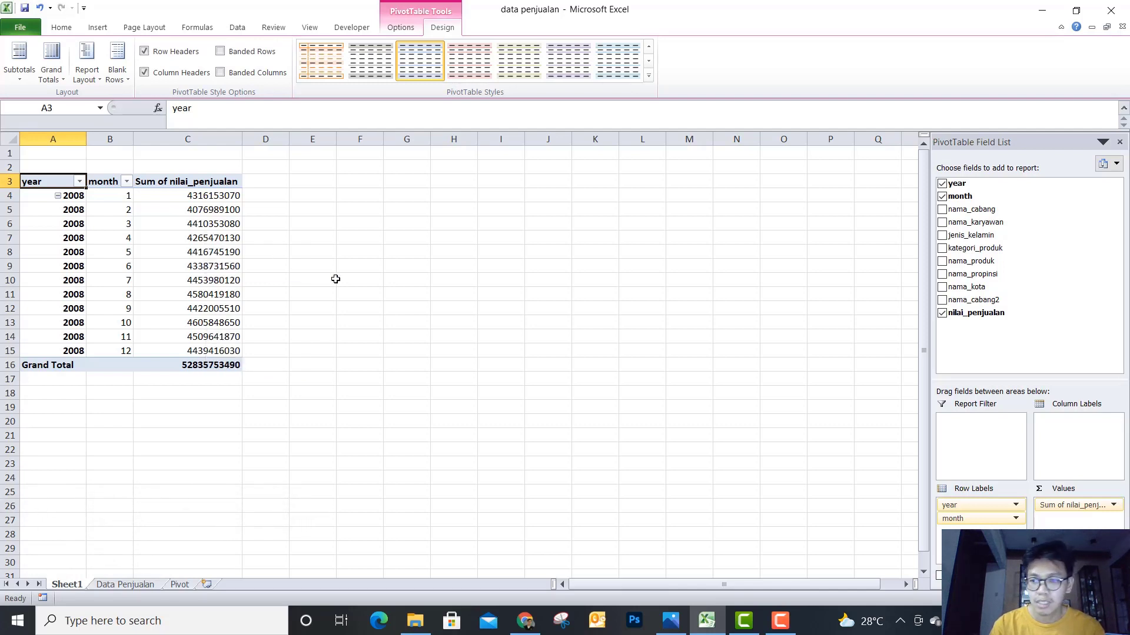
Step: Format the summed nilai_penjualan values as Number with a thousands separator and 0 decimal places
{"action": "left_click", "coordinate": [1112, 506]}
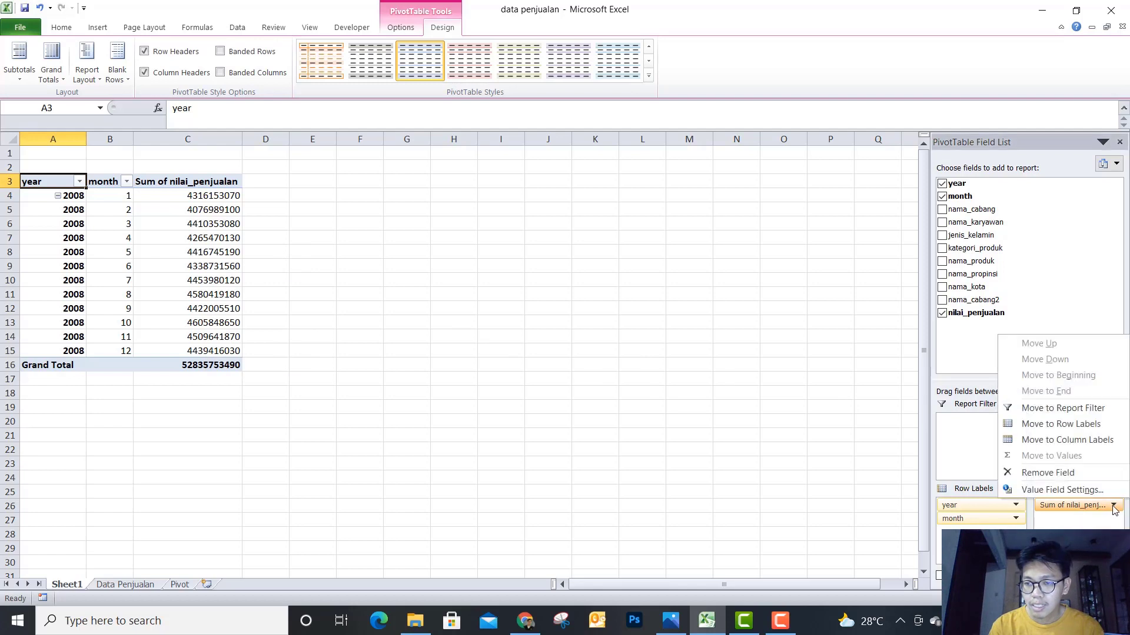
{"action": "left_click", "coordinate": [1050, 490]}
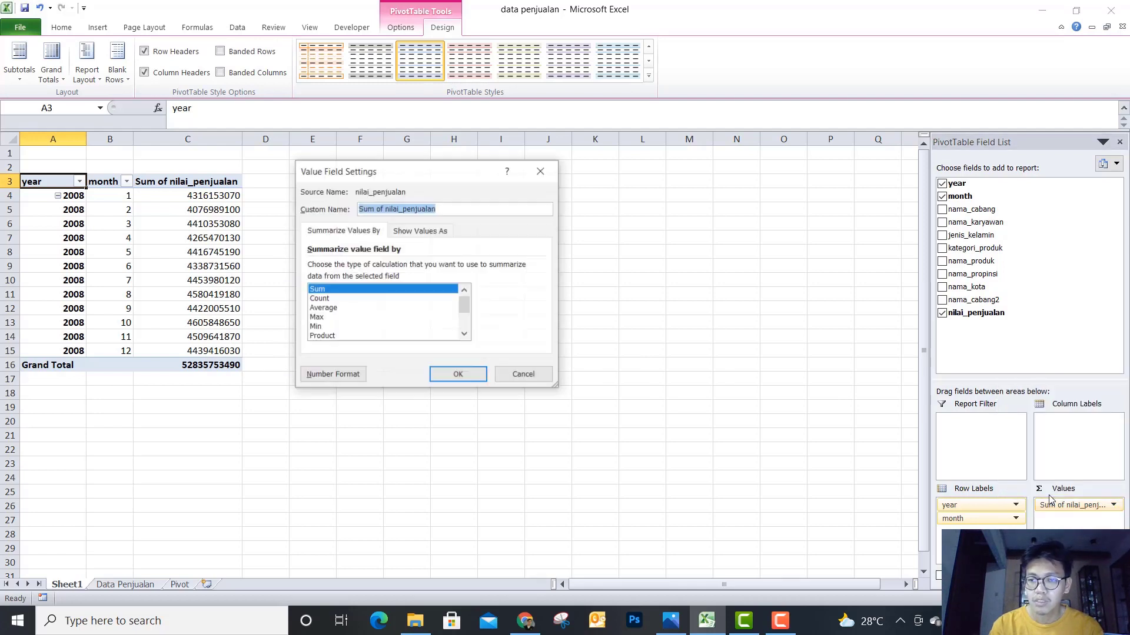
{"action": "left_click", "coordinate": [330, 383]}
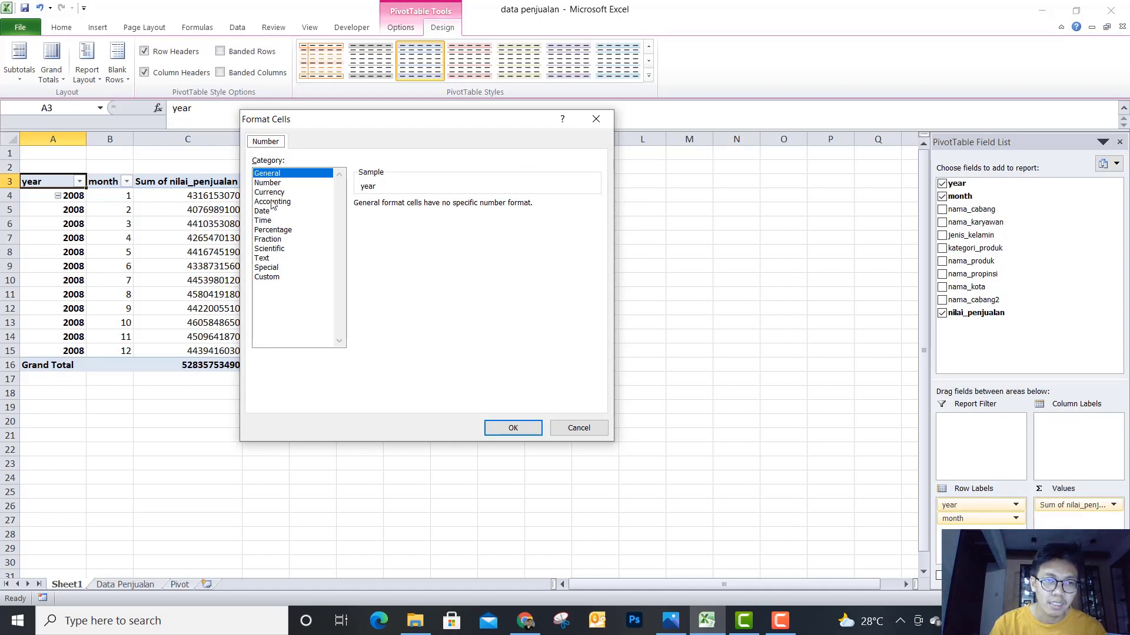
{"action": "left_click", "coordinate": [267, 183]}
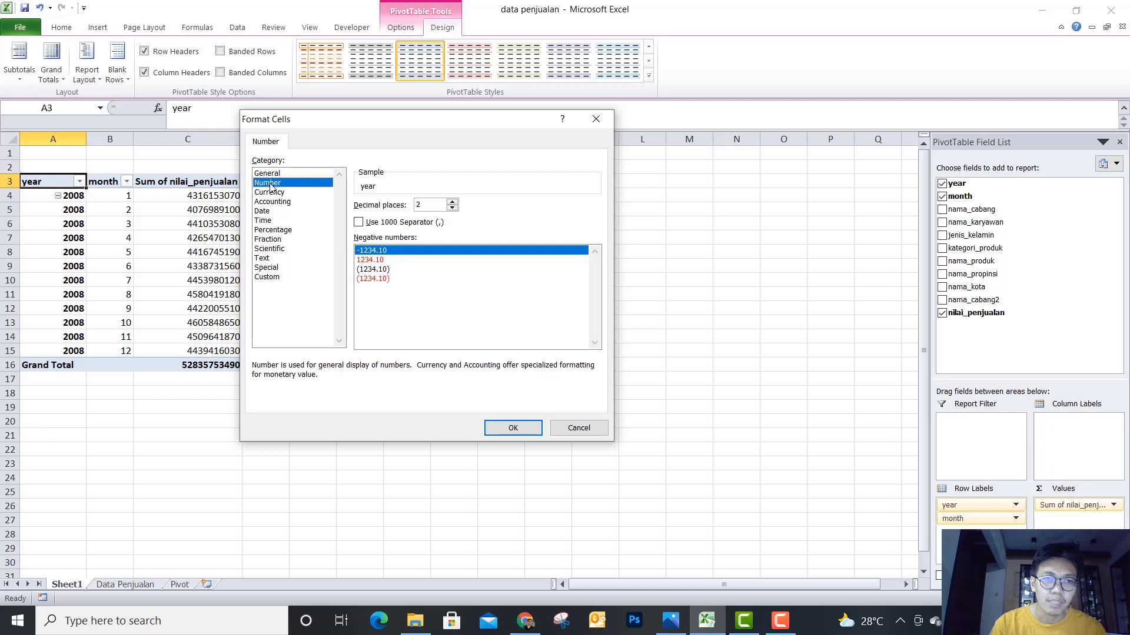
{"action": "left_click", "coordinate": [362, 226]}
{"action": "double_click", "coordinate": [452, 209]}
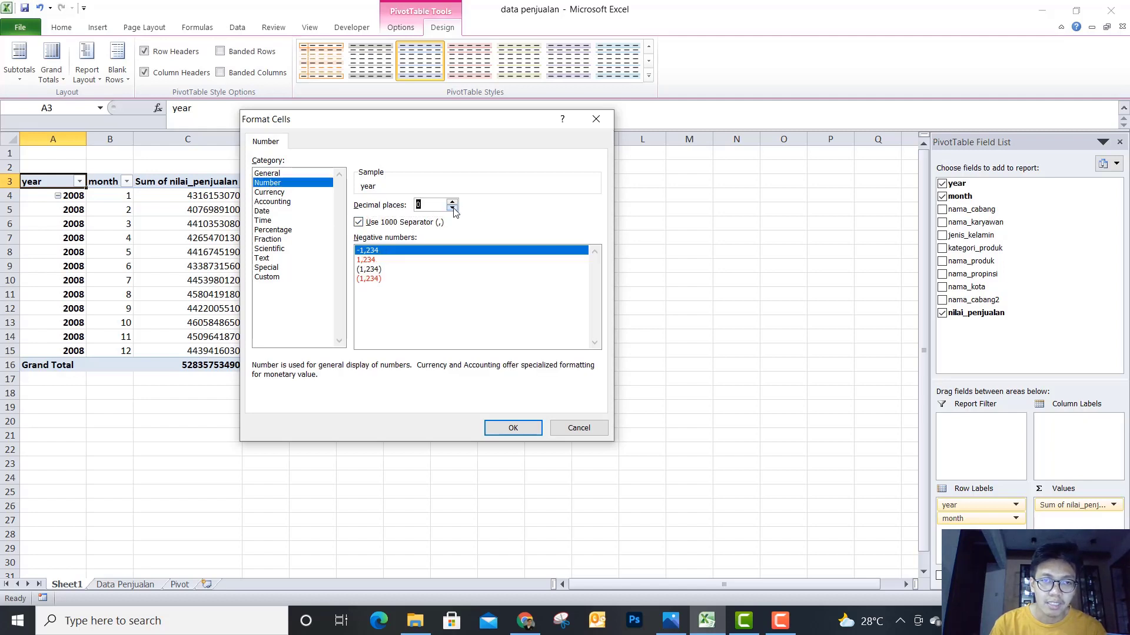
{"action": "left_click", "coordinate": [524, 432]}
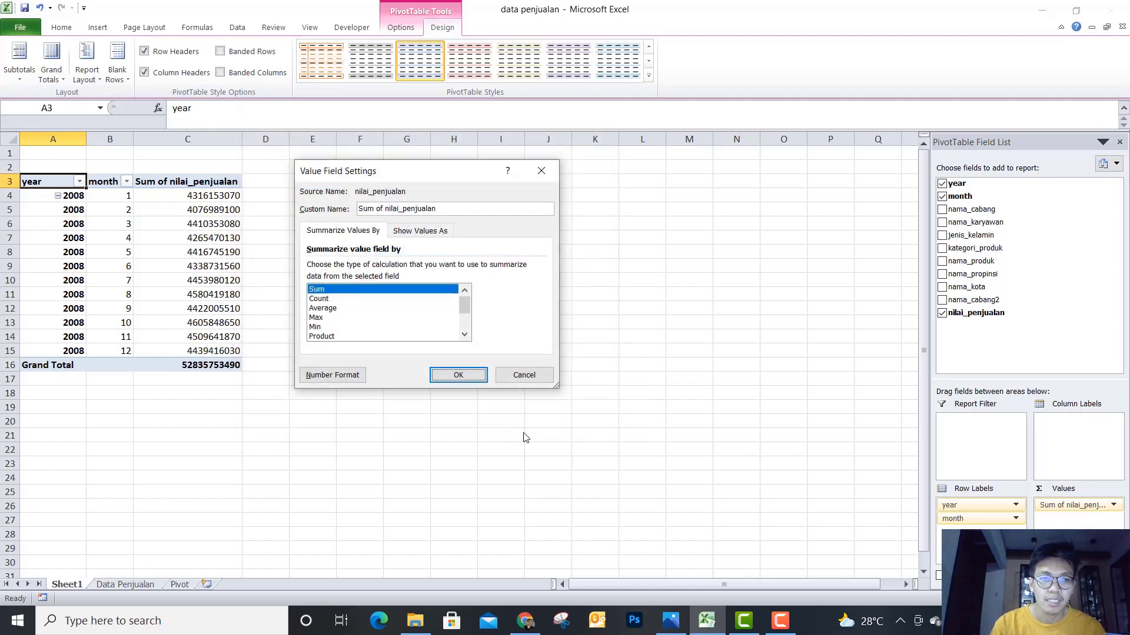
{"action": "left_click", "coordinate": [464, 375]}
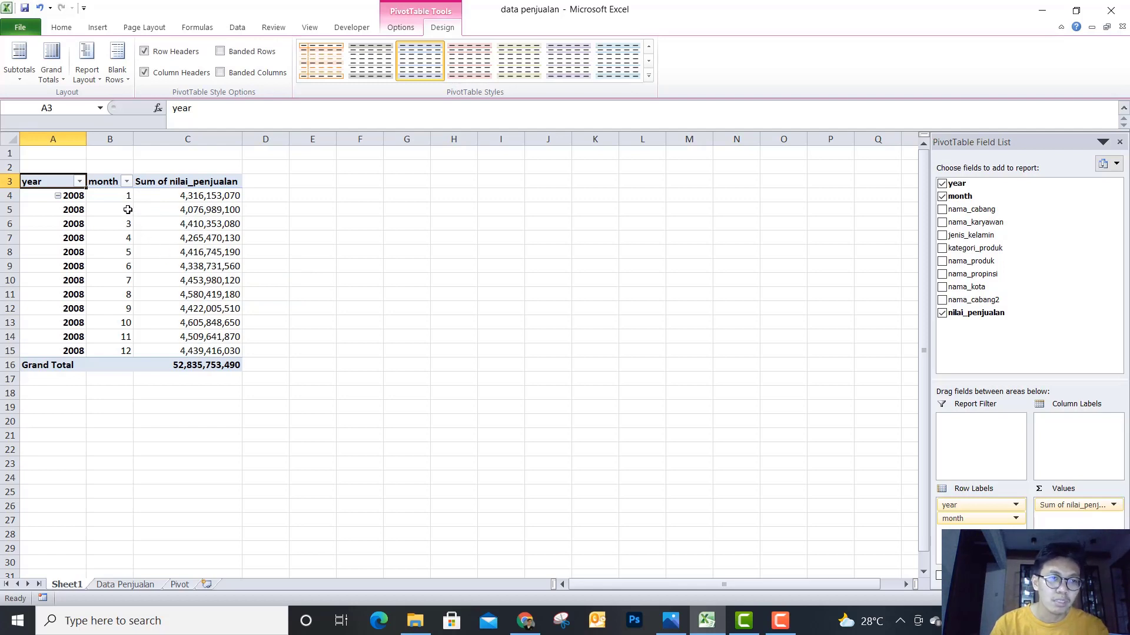
Step: Sort the pivot table's months in descending order by Sum of nilai_penjualan
{"action": "left_click", "coordinate": [127, 182]}
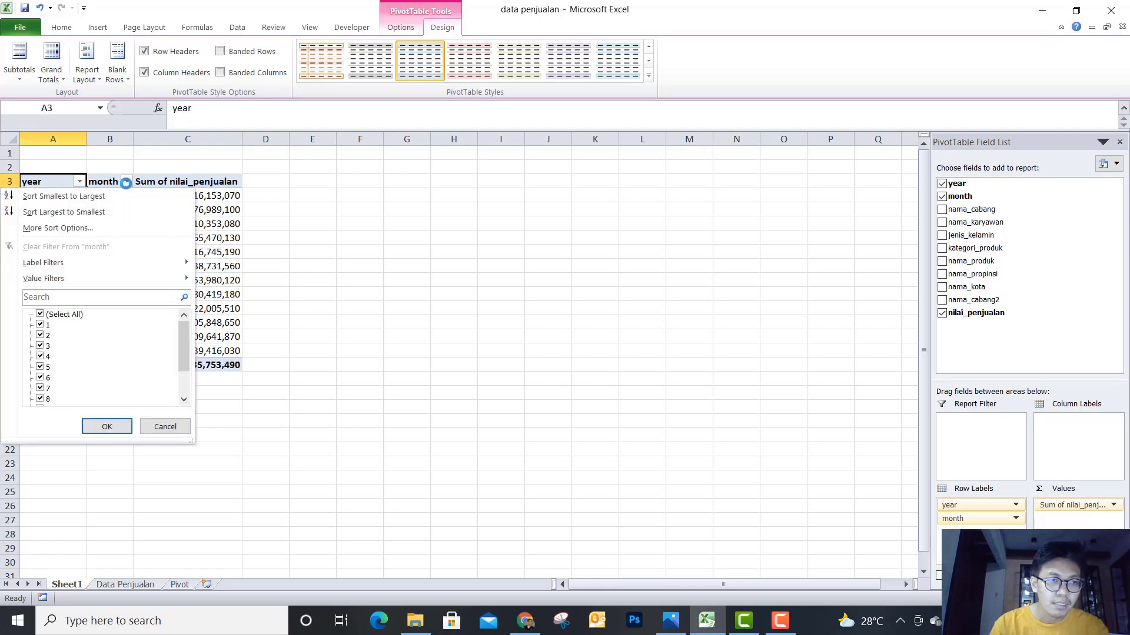
{"action": "left_click", "coordinate": [75, 230]}
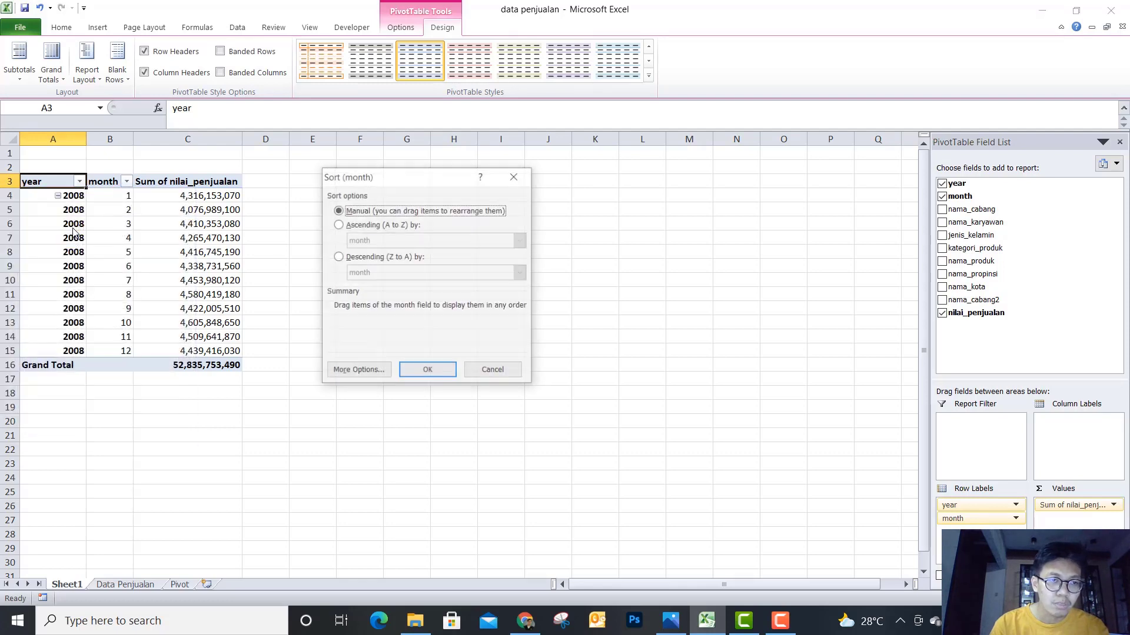
{"action": "left_click", "coordinate": [338, 257]}
{"action": "left_click", "coordinate": [522, 273]}
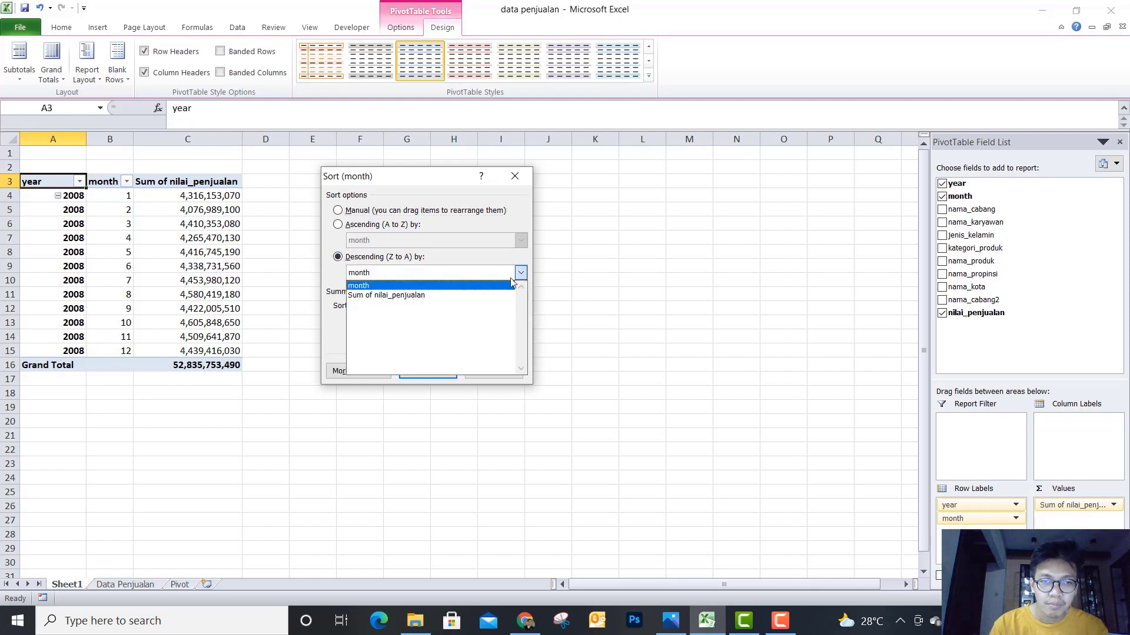
{"action": "left_click", "coordinate": [400, 295]}
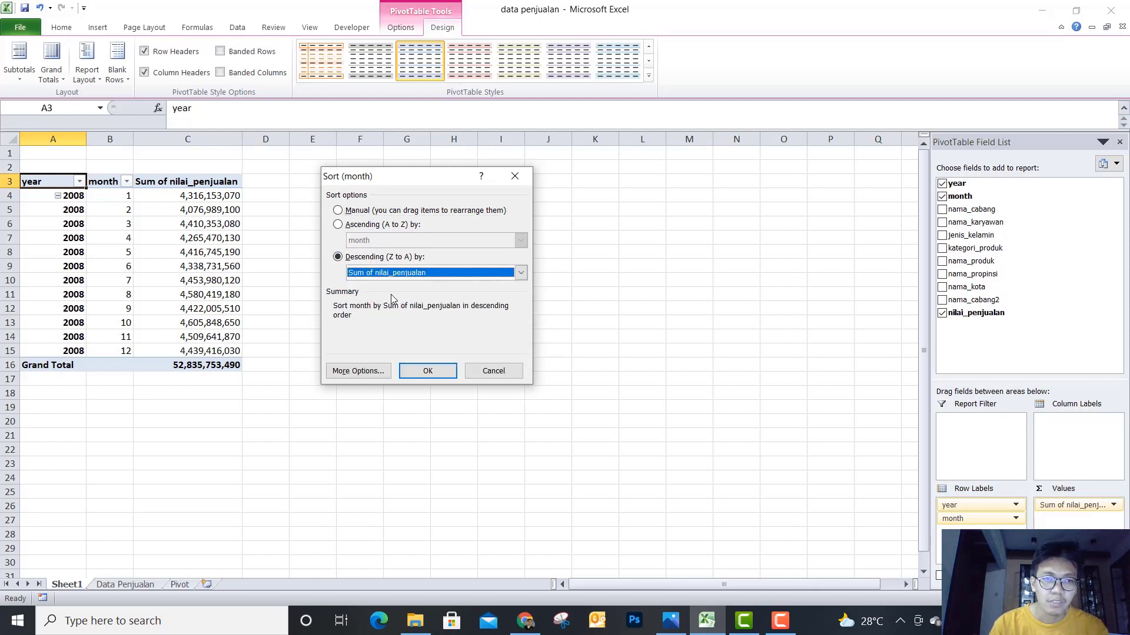
{"action": "left_click", "coordinate": [418, 376]}
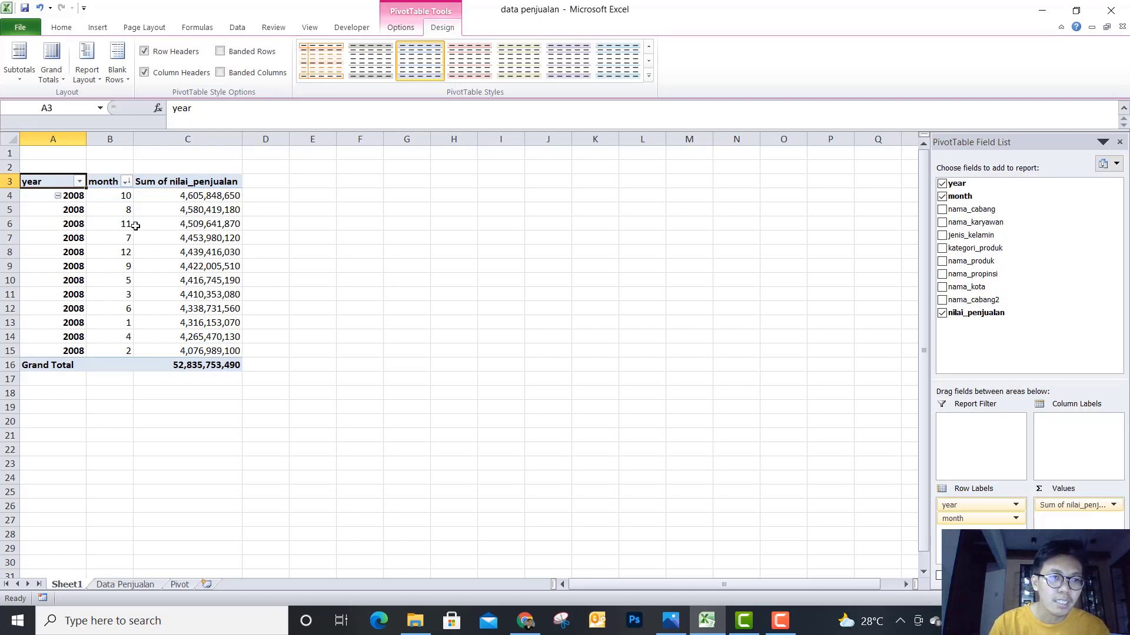
Step: Compare the sorted months with the example pivot table on the Pivot sheet, and return to Sheet1
{"action": "left_click", "coordinate": [118, 200]}
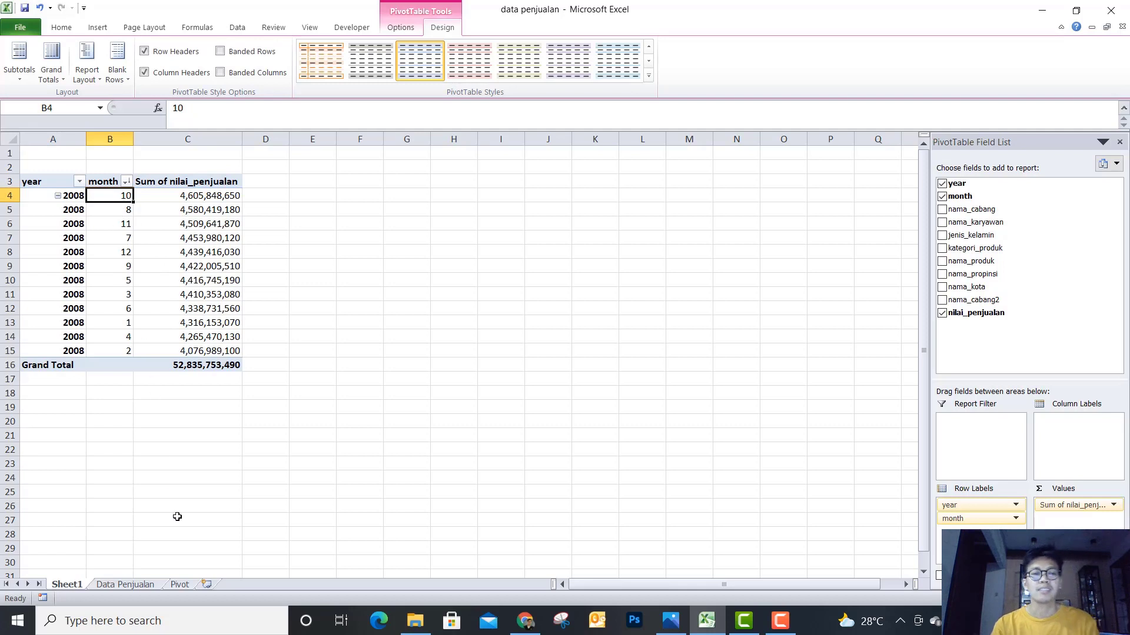
{"action": "left_click", "coordinate": [180, 585]}
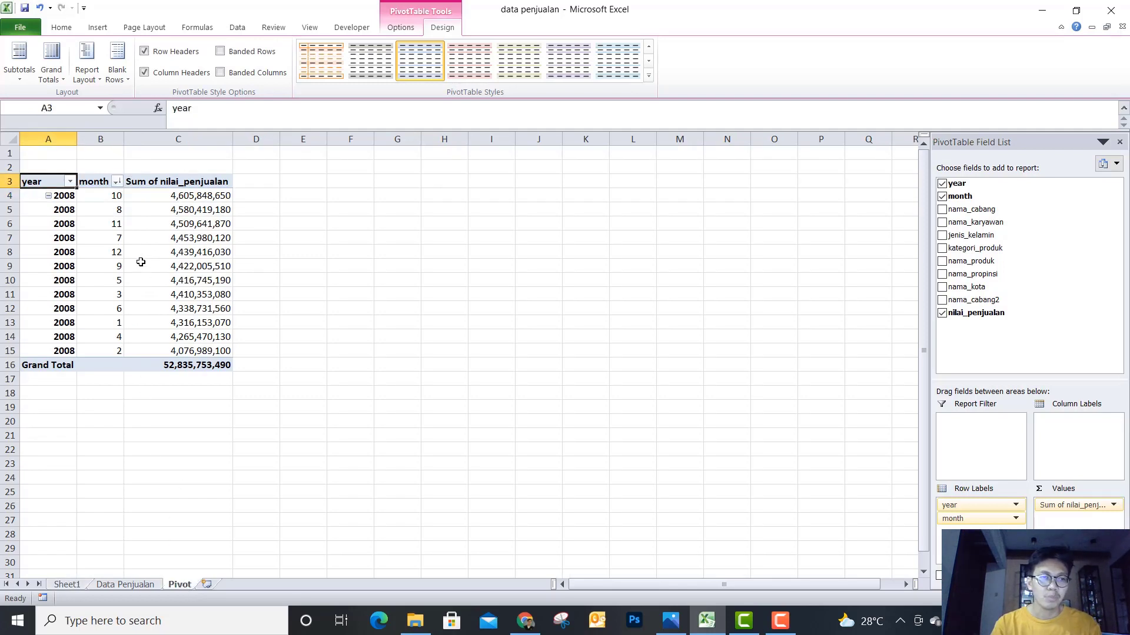
{"action": "left_click", "coordinate": [68, 584]}
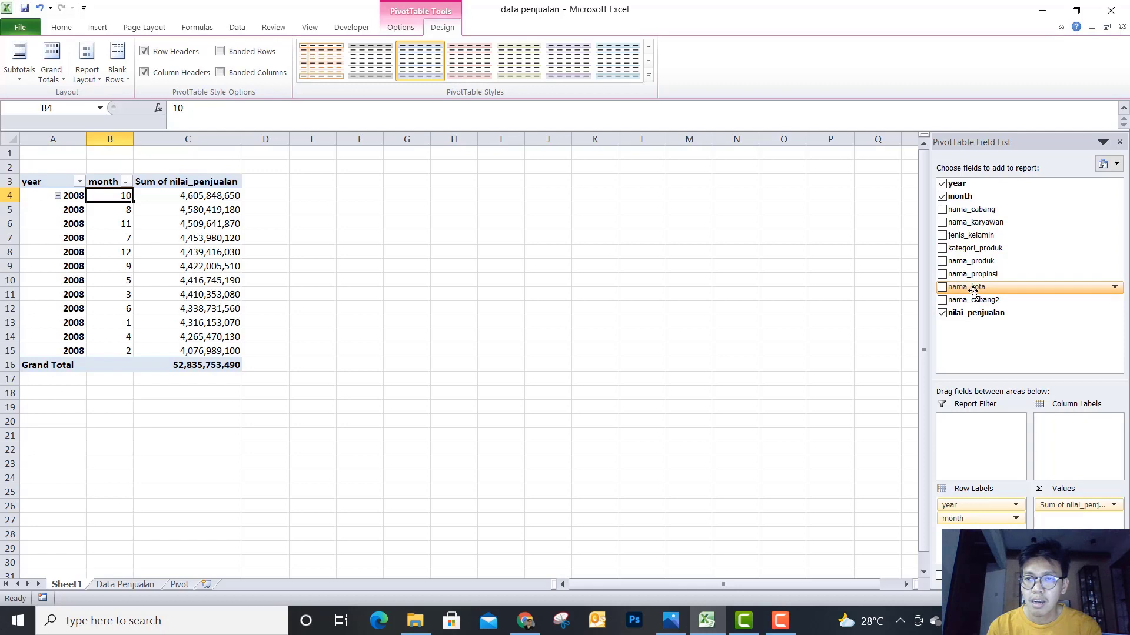
Step: Add nama_kota as a report filter of the new pivot table and filter it to Jakarta Pusat
{"action": "left_click_drag", "start_coordinate": [974, 293], "coordinate": [970, 430]}
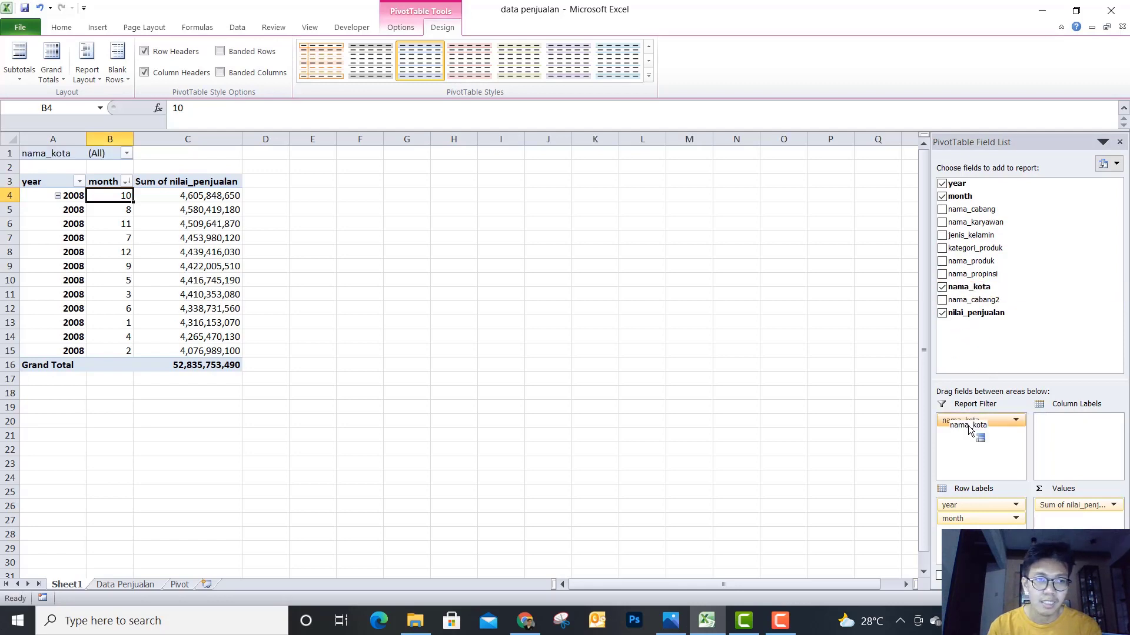
{"action": "left_click", "coordinate": [126, 154]}
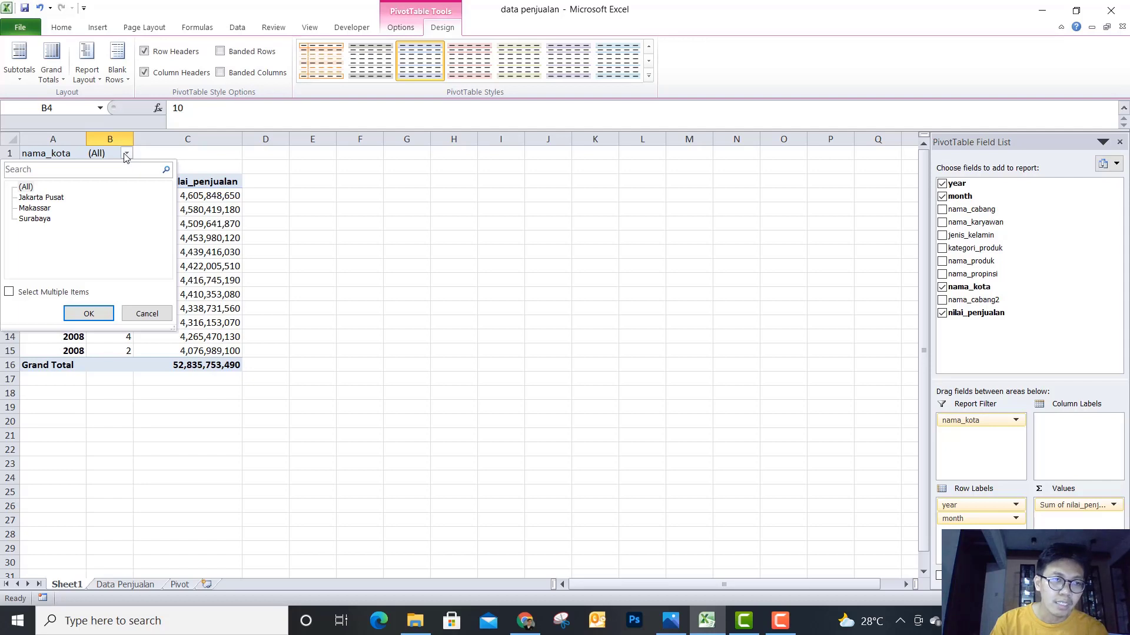
{"action": "left_click", "coordinate": [53, 199]}
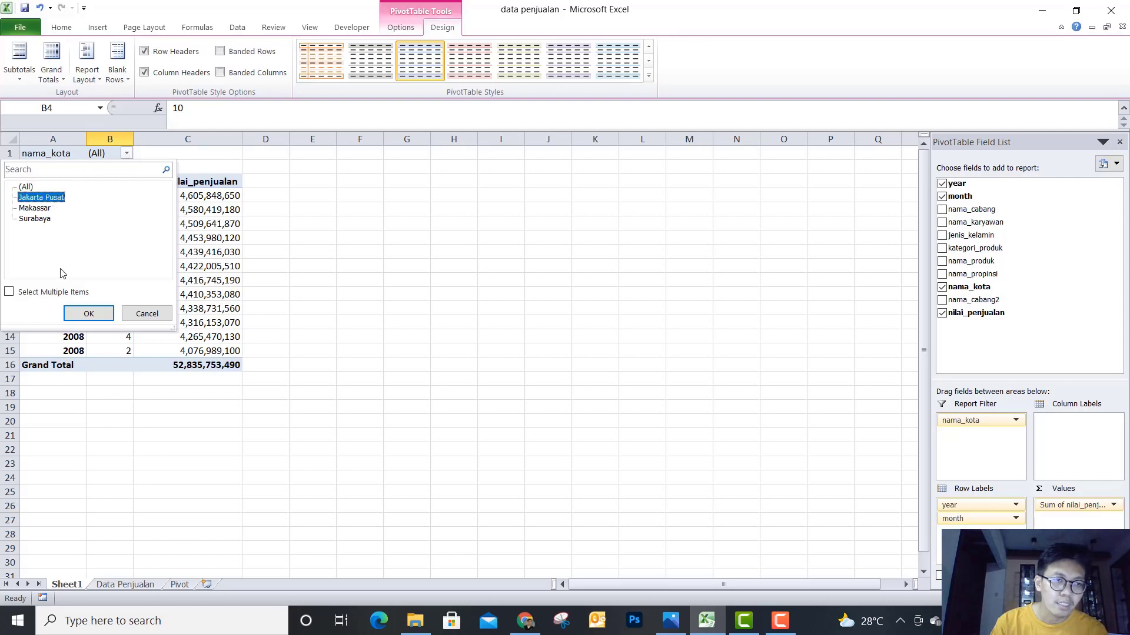
{"action": "left_click", "coordinate": [88, 314]}
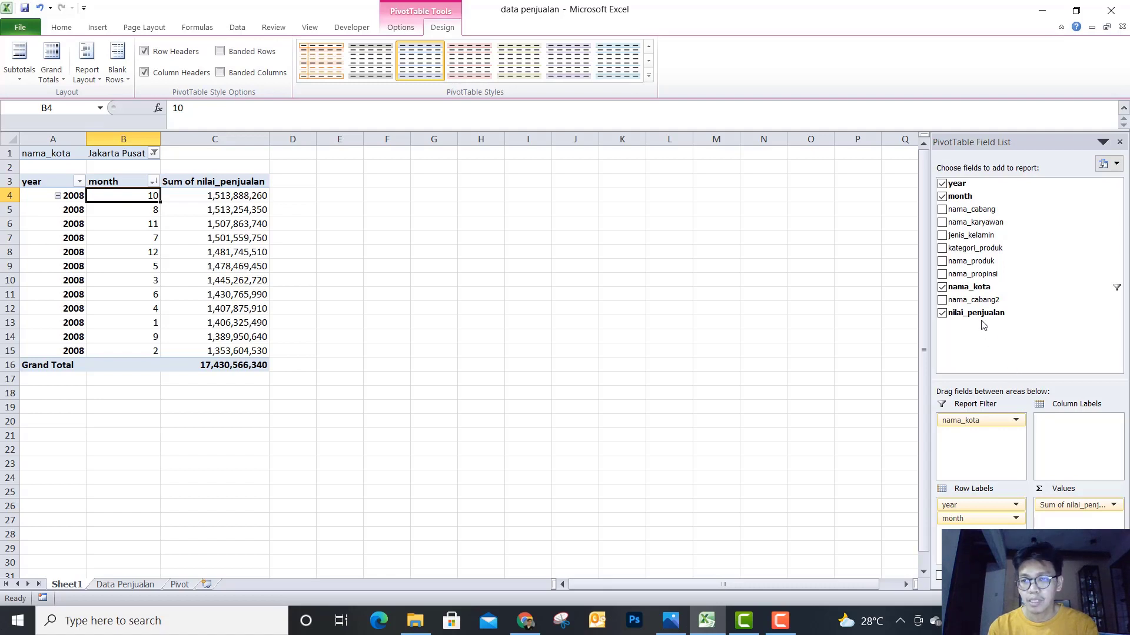
Step: Add nama_cabang2 as column labels of the pivot table and set the nama_kota filter to (All)
{"action": "left_click_drag", "start_coordinate": [975, 307], "coordinate": [1074, 428]}
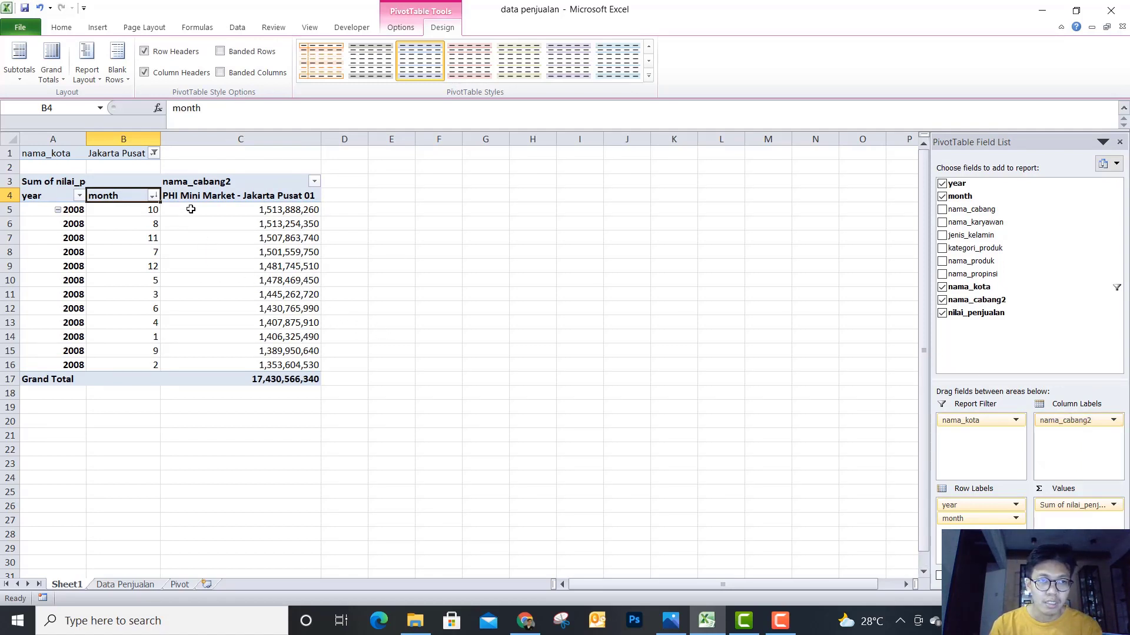
{"action": "left_click", "coordinate": [153, 154]}
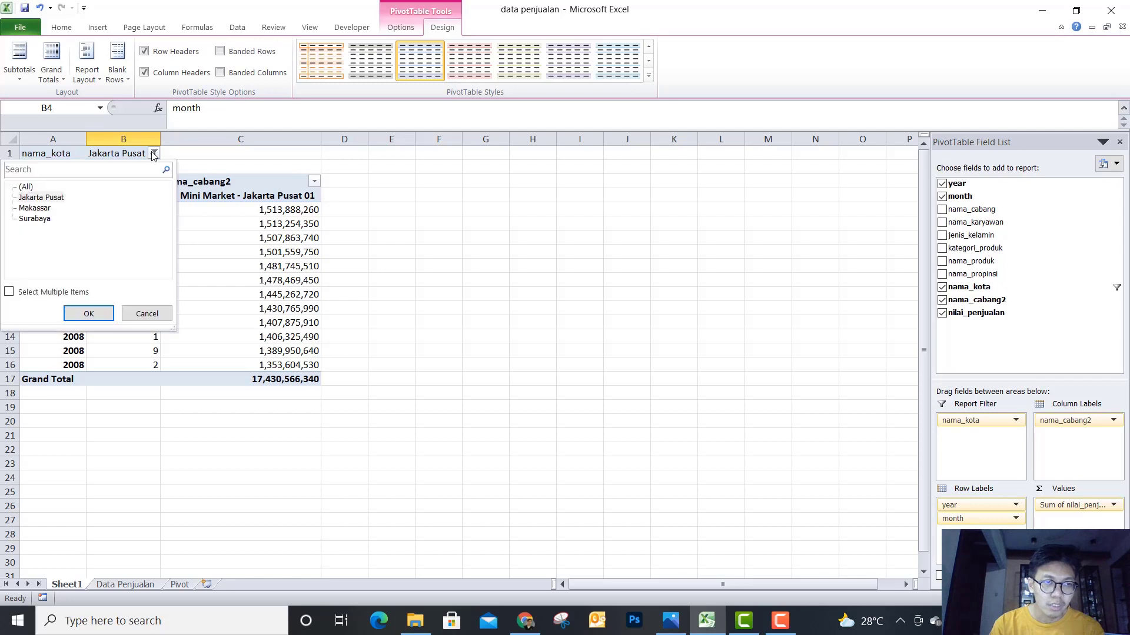
{"action": "left_click", "coordinate": [26, 187]}
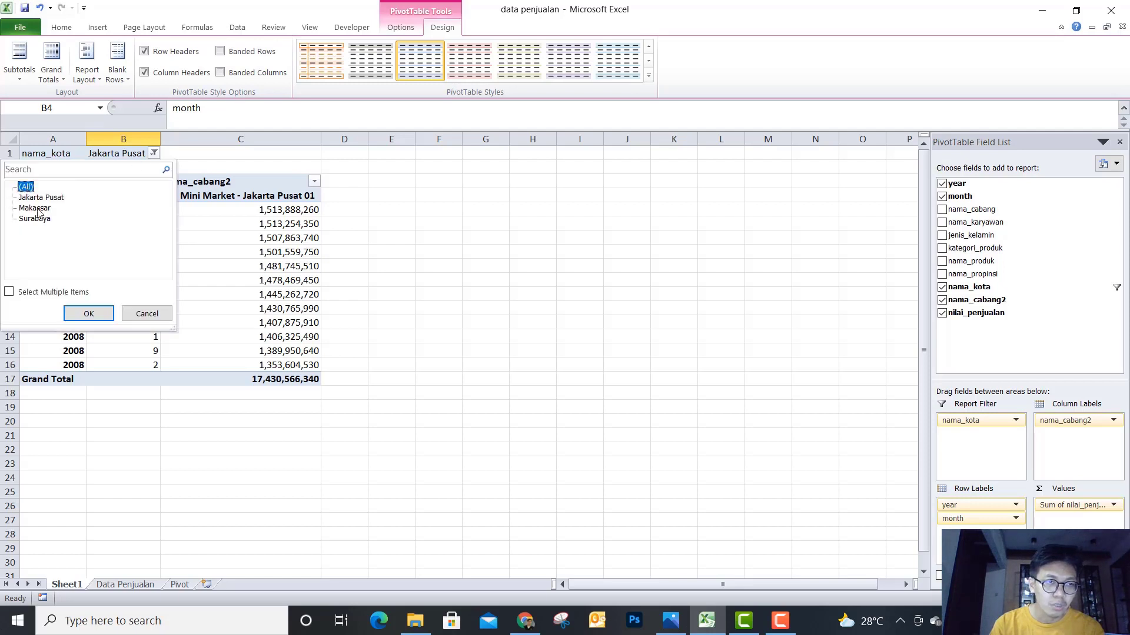
{"action": "left_click", "coordinate": [88, 316]}
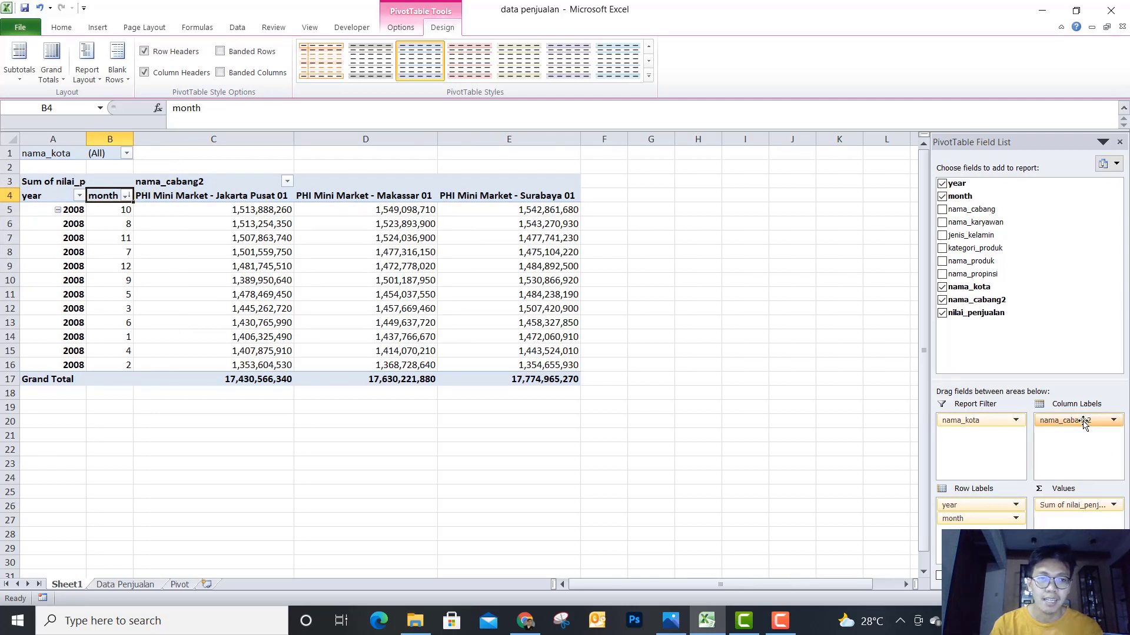
Step: Examine the branch column headings and their monthly sales values in the pivot table
{"action": "left_click", "coordinate": [228, 199]}
{"action": "left_click", "coordinate": [346, 200]}
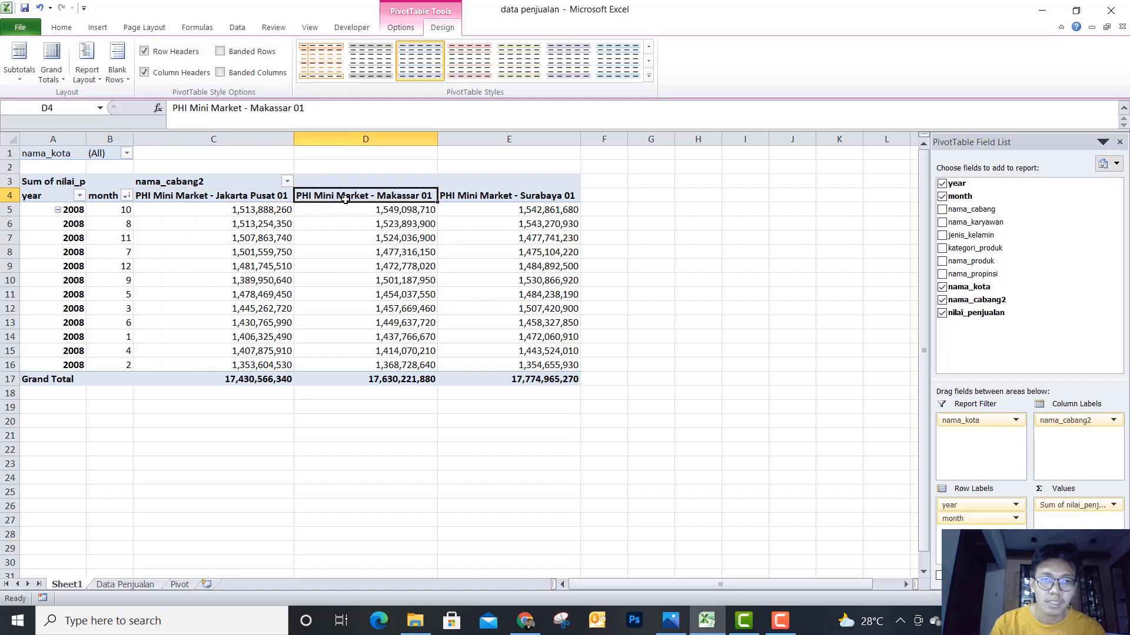
{"action": "left_click", "coordinate": [480, 202]}
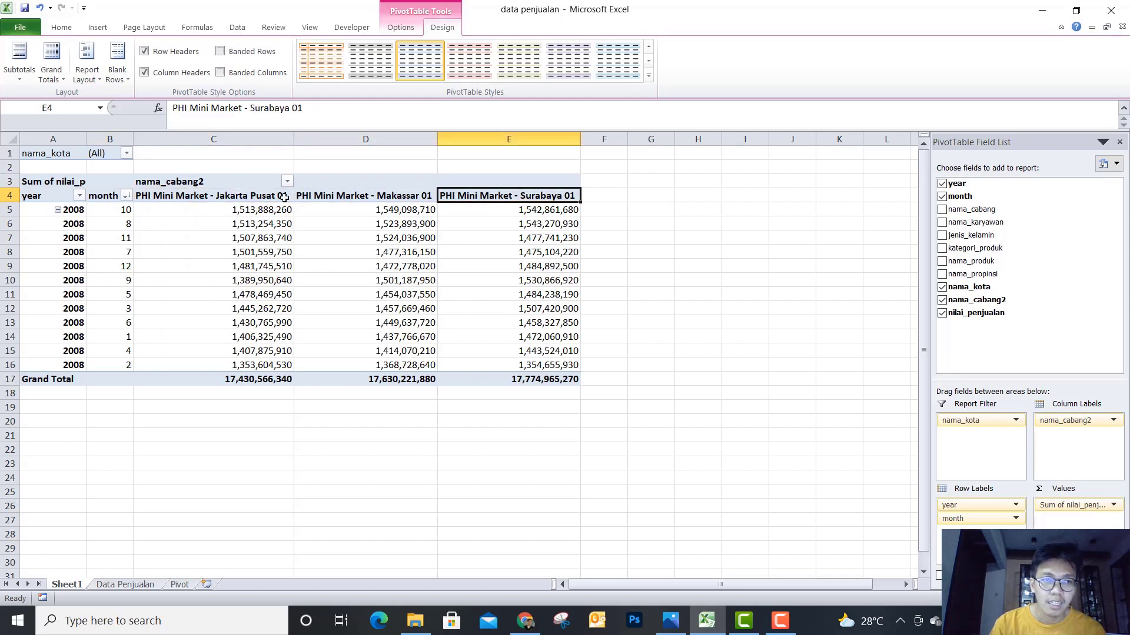
{"action": "left_click", "coordinate": [245, 199]}
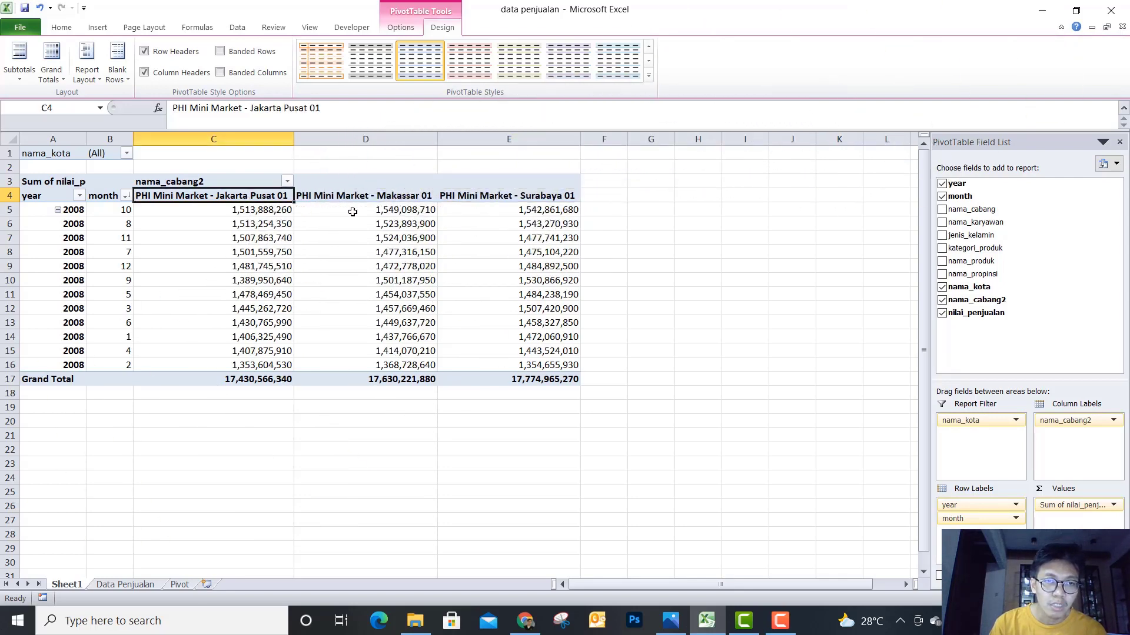
{"action": "left_click", "coordinate": [364, 201]}
{"action": "left_click", "coordinate": [488, 201]}
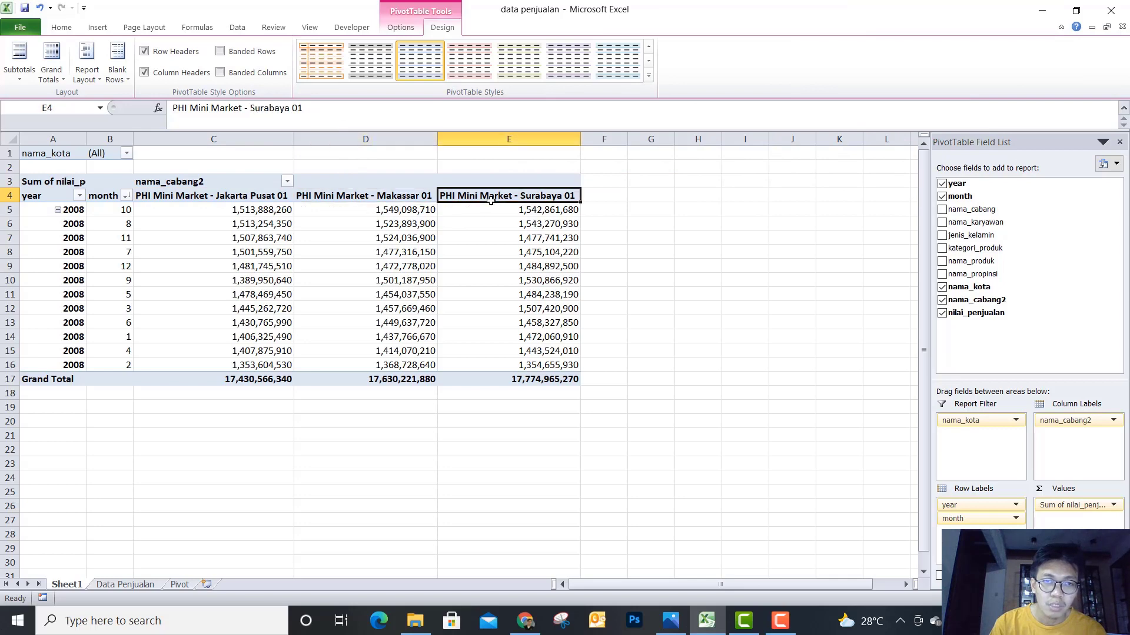
{"action": "left_click_drag", "start_coordinate": [247, 140], "coordinate": [545, 261]}
{"action": "left_click", "coordinate": [544, 262]}
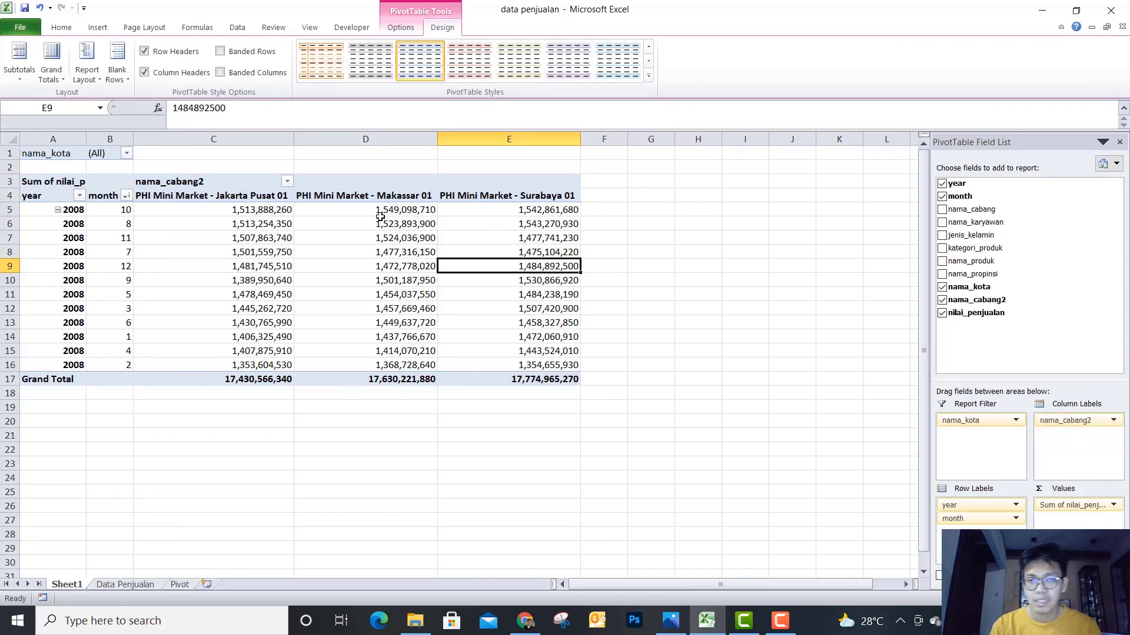
Step: Replace nama_cabang2 with kategori_produk as the pivot table's column labels and examine the monthly sales per category
{"action": "mouse_move", "coordinate": [462, 267]}
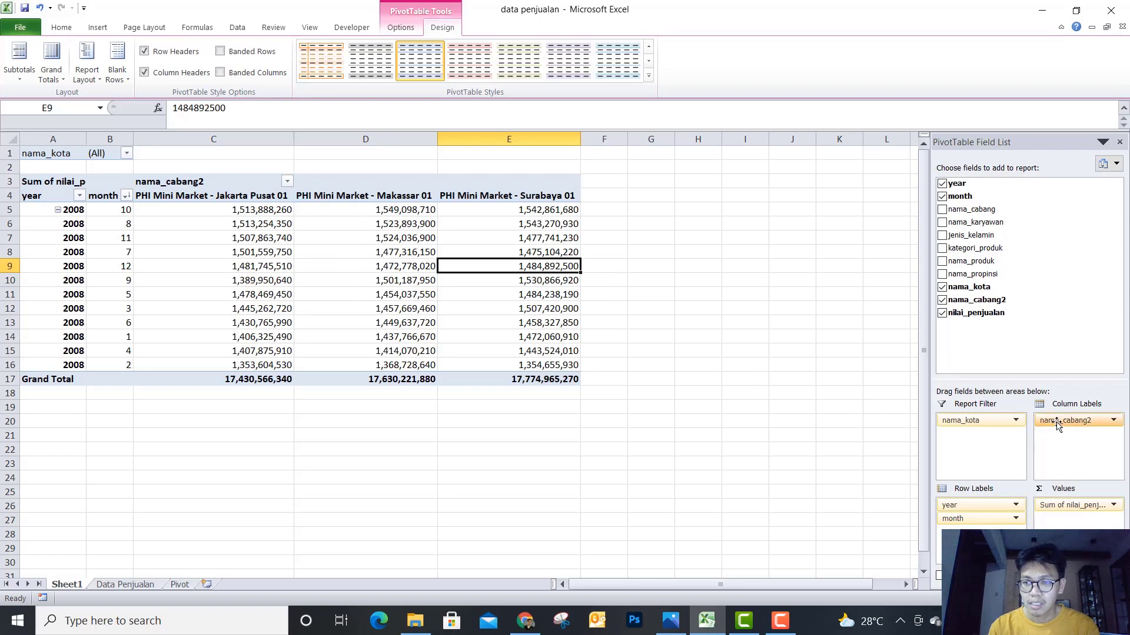
{"action": "left_click_drag", "start_coordinate": [1056, 422], "coordinate": [1043, 342]}
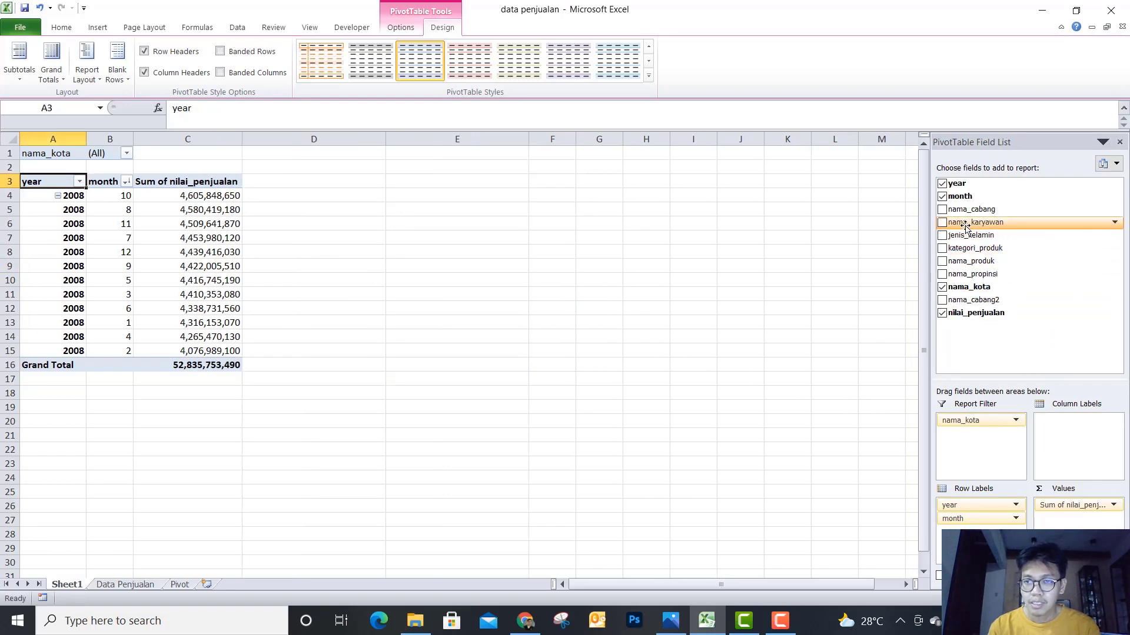
{"action": "left_click_drag", "start_coordinate": [965, 226], "coordinate": [1085, 453]}
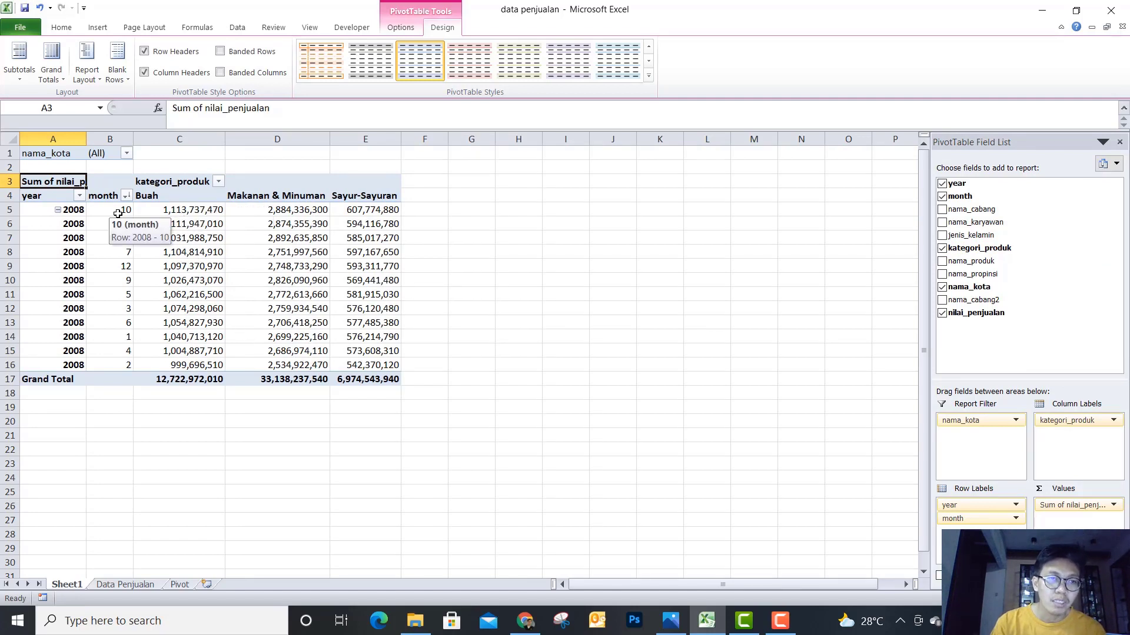
{"action": "mouse_move", "coordinate": [177, 213]}
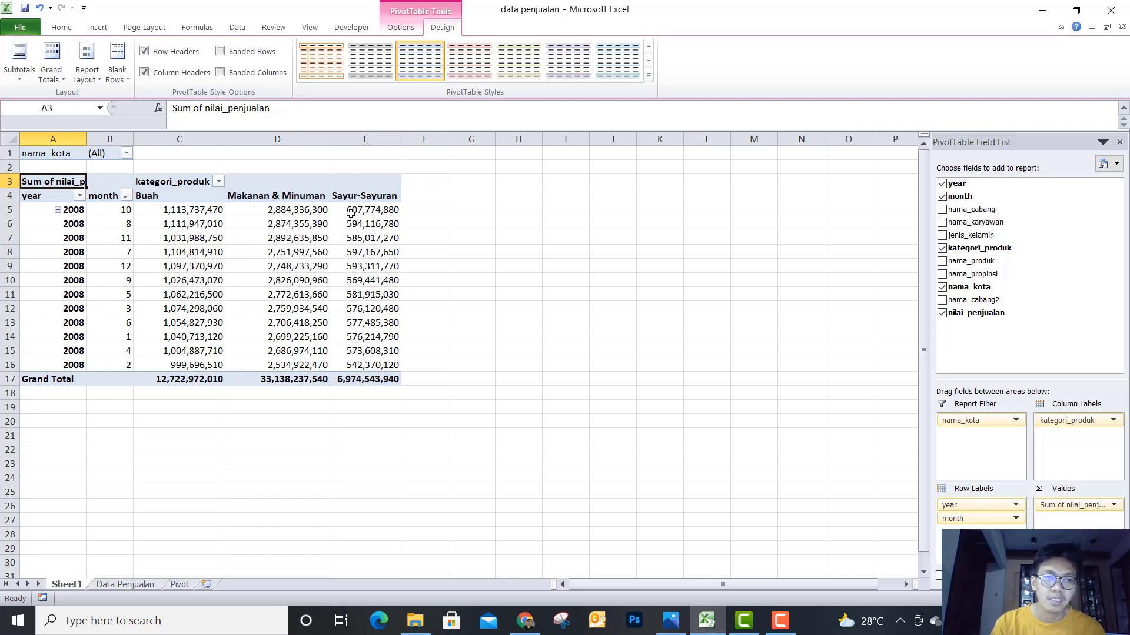
{"action": "mouse_move", "coordinate": [359, 218]}
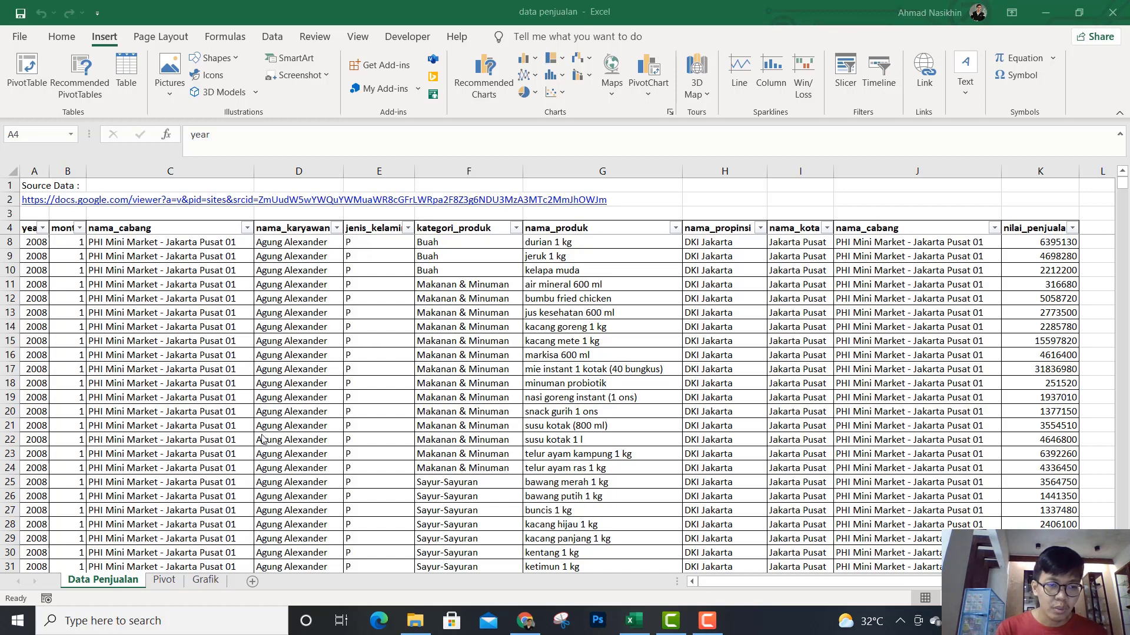
Step: Examine the example charts on the Grafik sheet and their source data on the Data Penjualan and Pivot sheets
{"action": "left_click", "coordinate": [197, 582]}
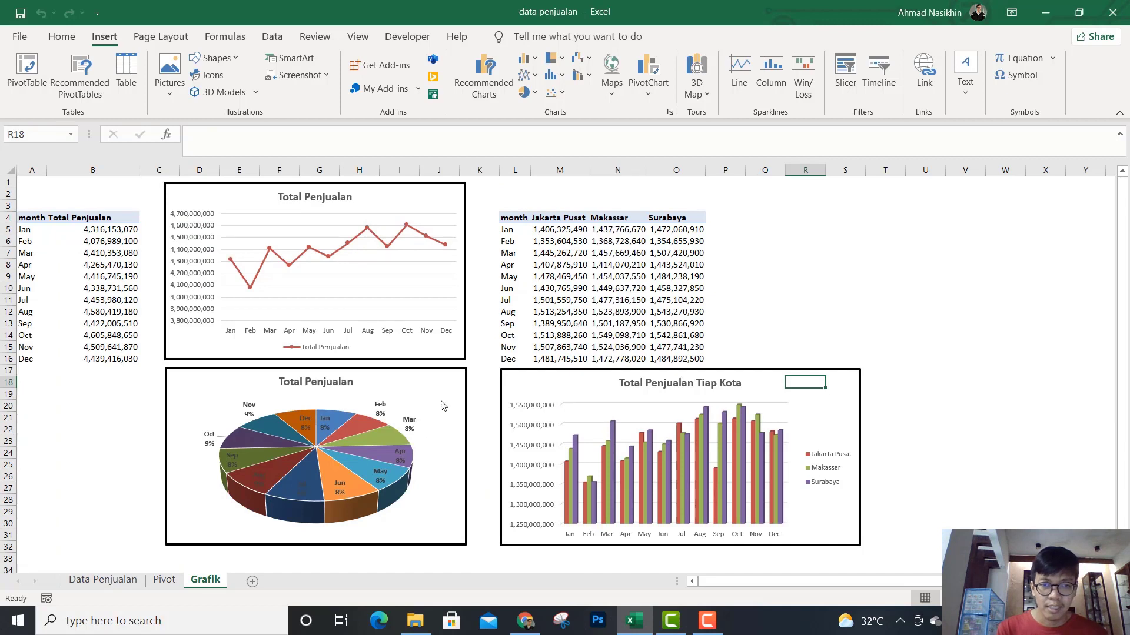
{"action": "key", "text": "F10"}
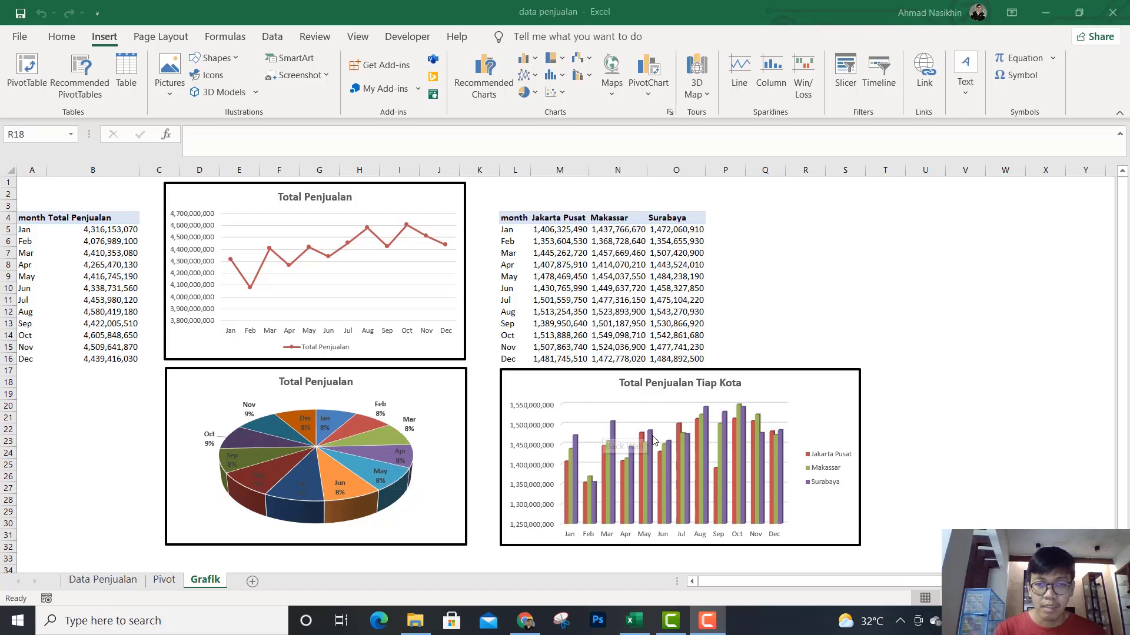
{"action": "mouse_move", "coordinate": [678, 430]}
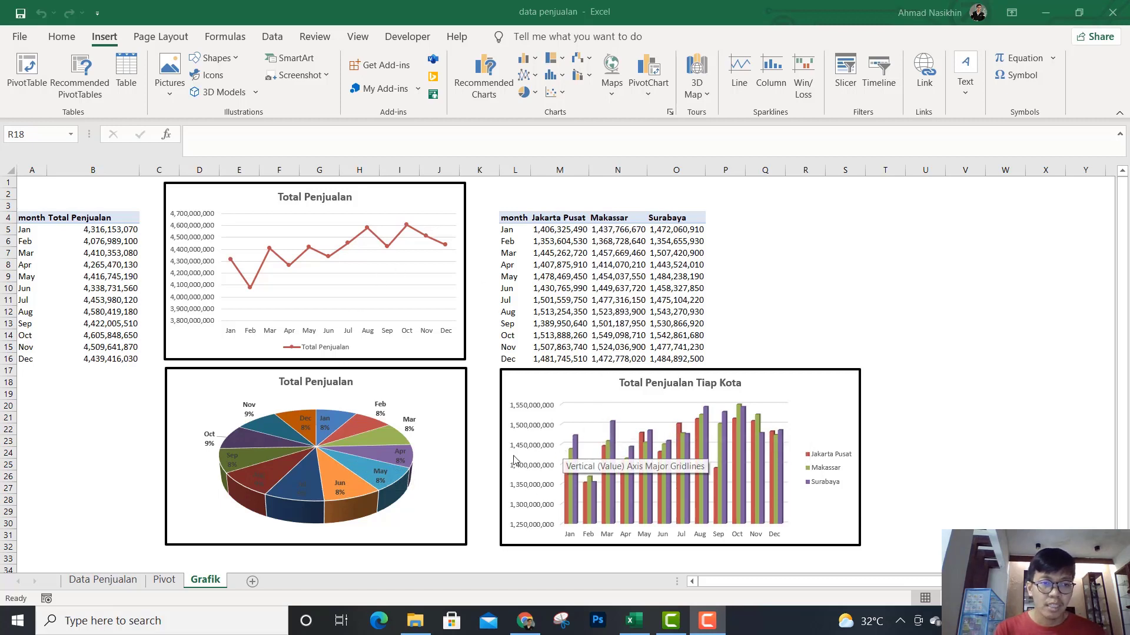
{"action": "left_click", "coordinate": [103, 580]}
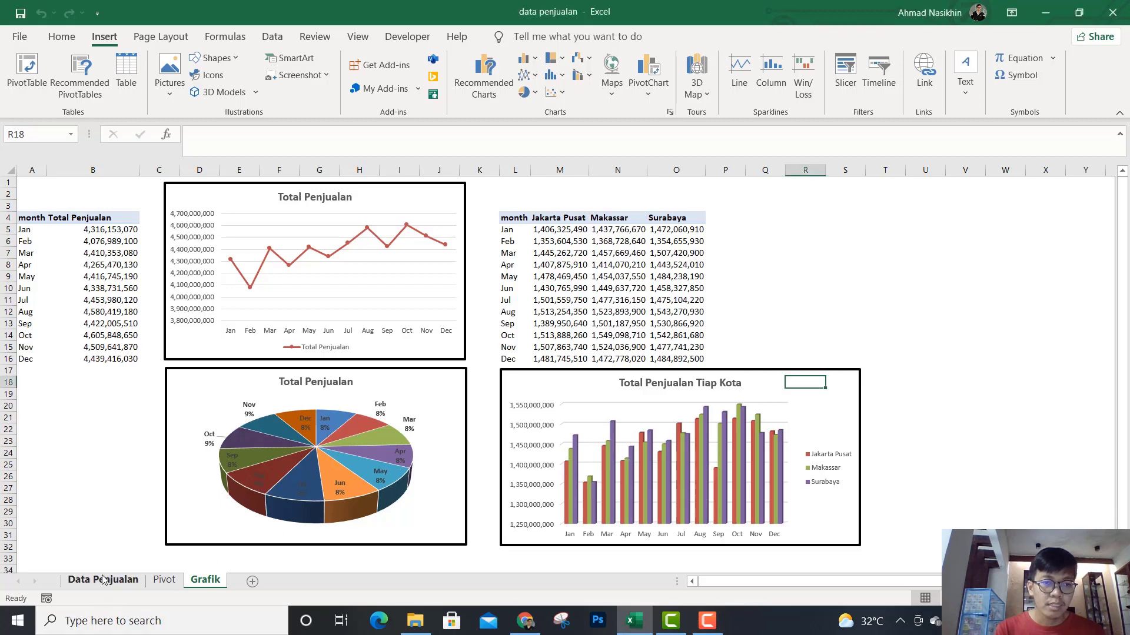
{"action": "left_click", "coordinate": [104, 583]}
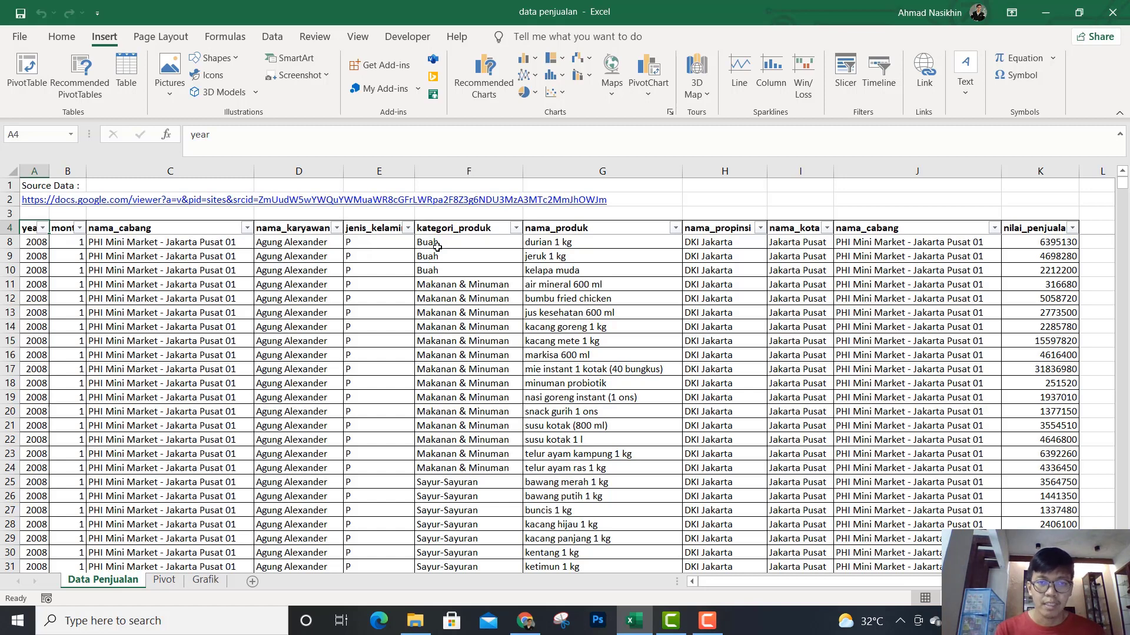
{"action": "left_click", "coordinate": [163, 582]}
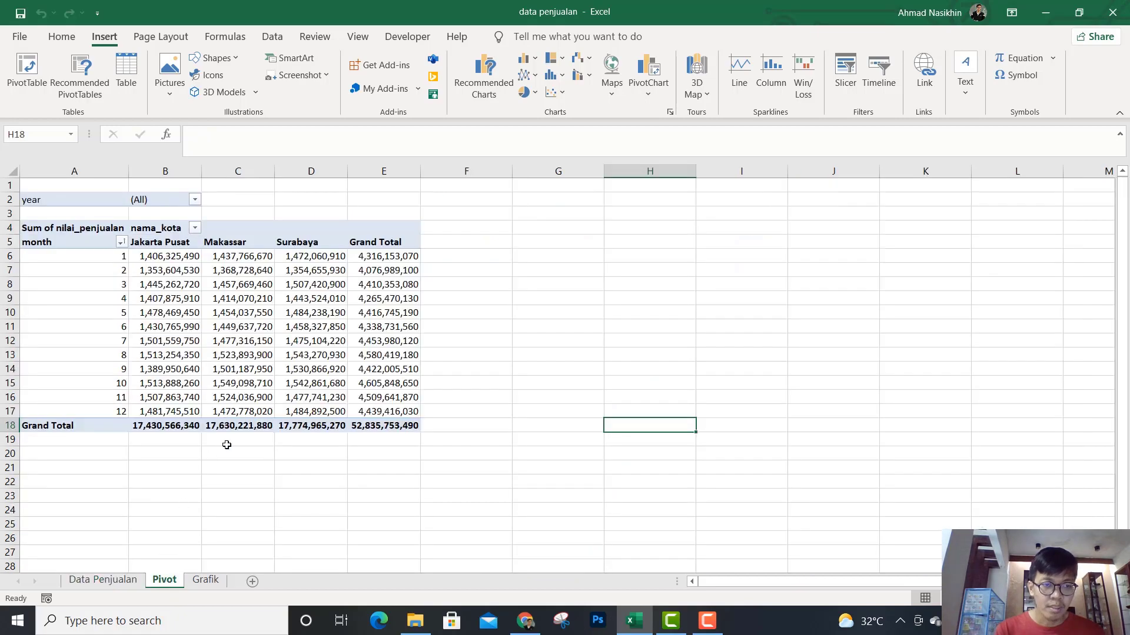
{"action": "left_click", "coordinate": [202, 581]}
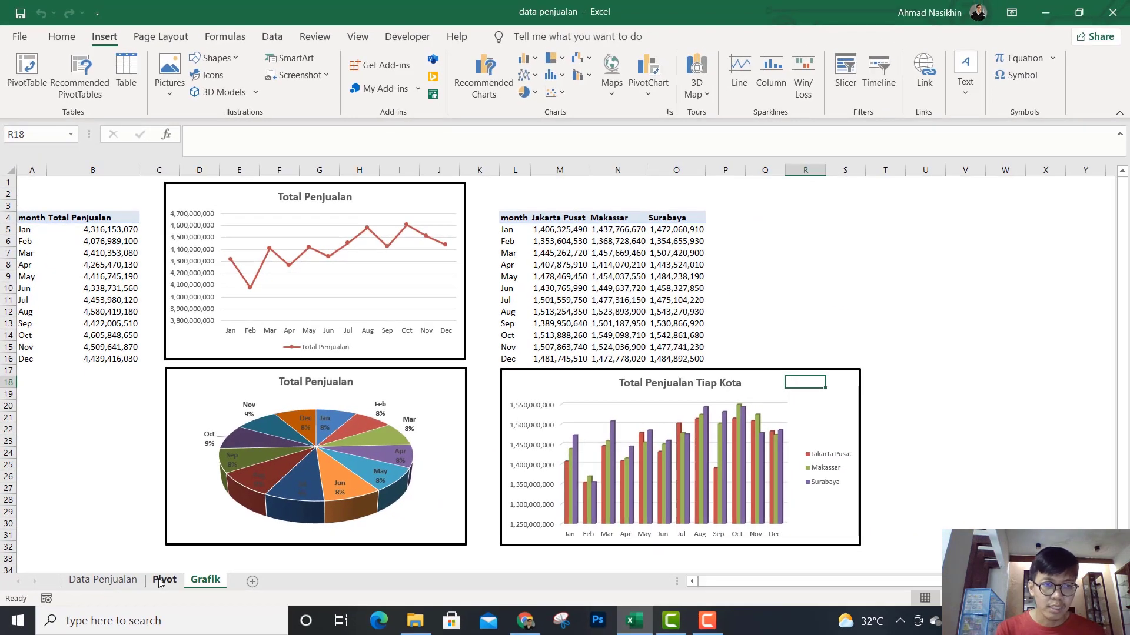
Step: Remove the nama_kota field from the pivot table on the Pivot sheet
{"action": "left_click", "coordinate": [171, 585]}
{"action": "left_click", "coordinate": [200, 344]}
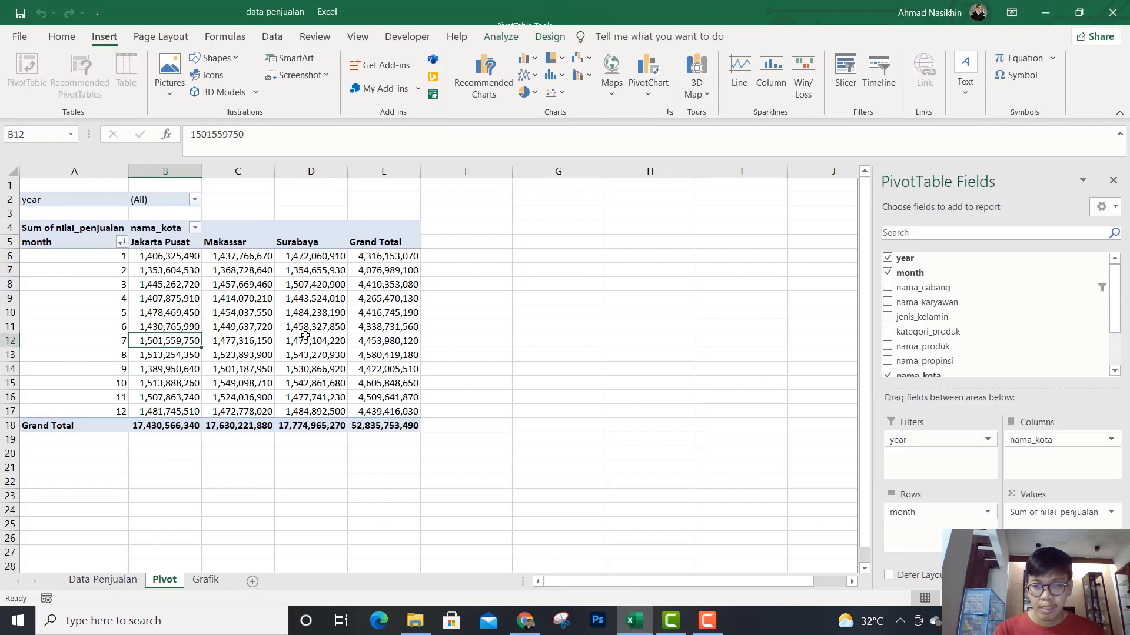
{"action": "key", "text": "F9"}
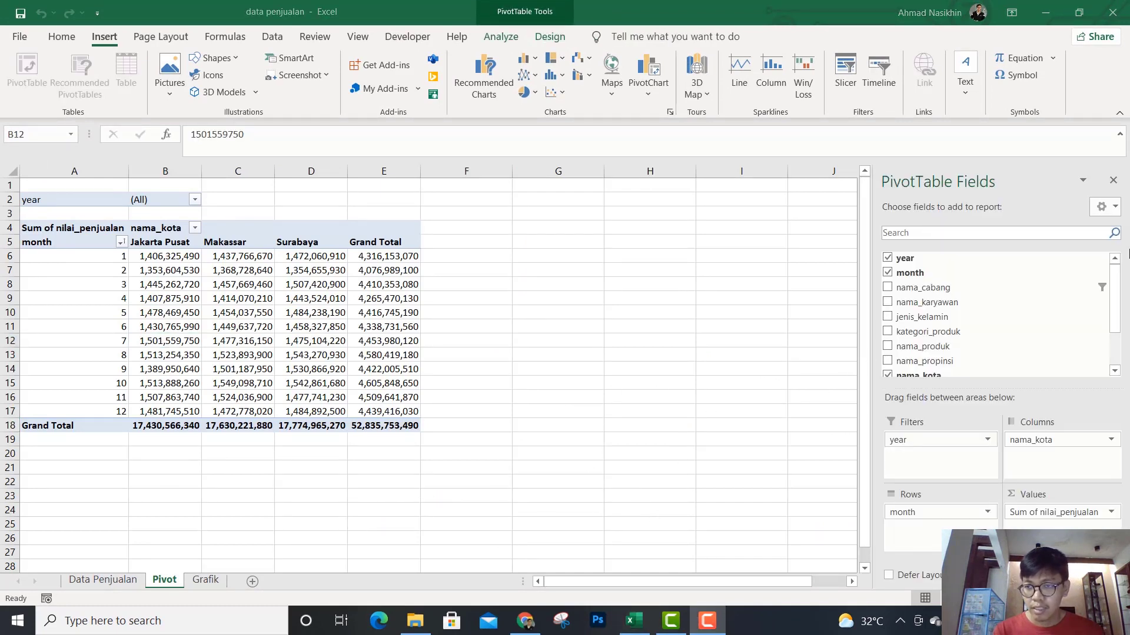
{"action": "left_click_drag", "start_coordinate": [1116, 273], "coordinate": [1118, 336]}
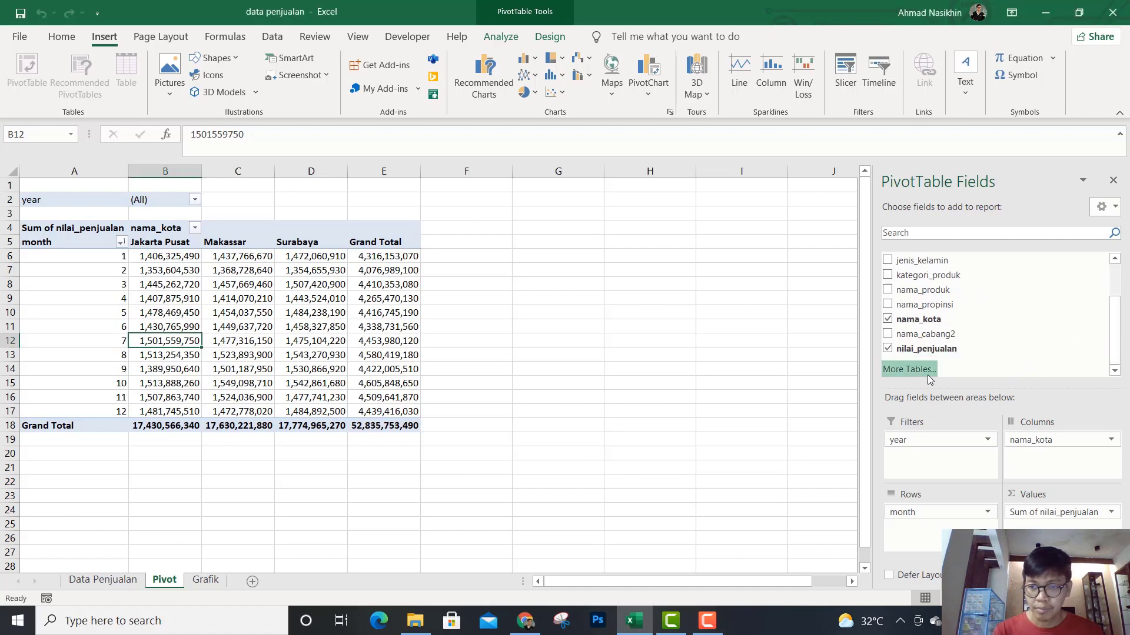
{"action": "left_click", "coordinate": [886, 320]}
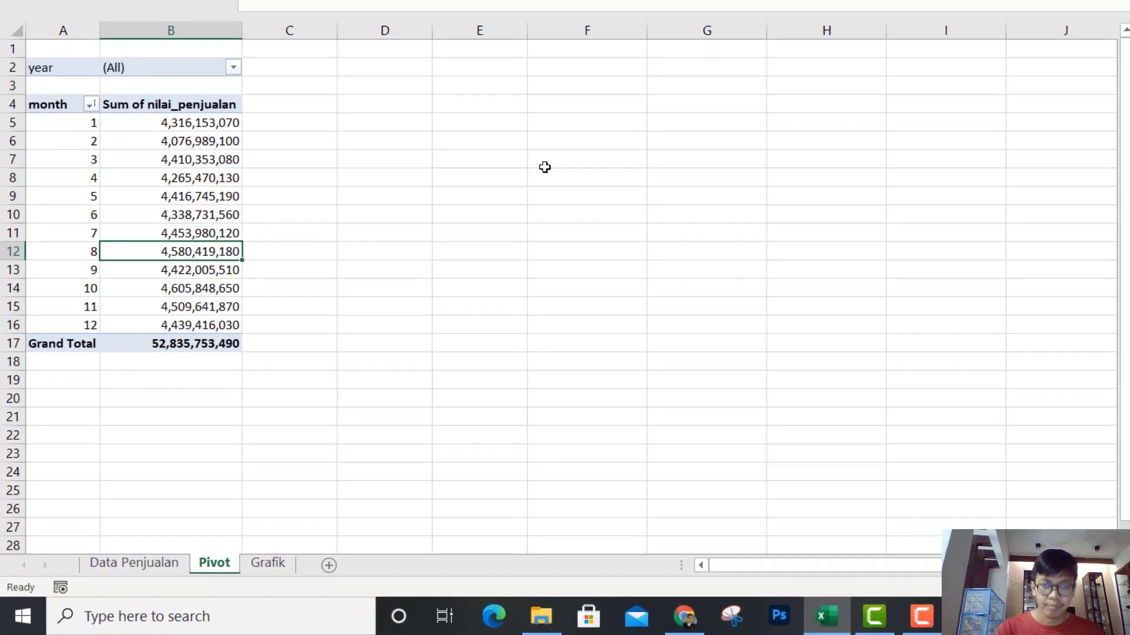
Step: Copy the pivot table's header and twelve month rows, A4:B16, without the Grand Total row
{"action": "left_click", "coordinate": [505, 200]}
{"action": "key", "text": "Home"}
{"action": "key", "text": "Up"}
{"action": "key", "text": "Up"}
{"action": "key", "text": "Up"}
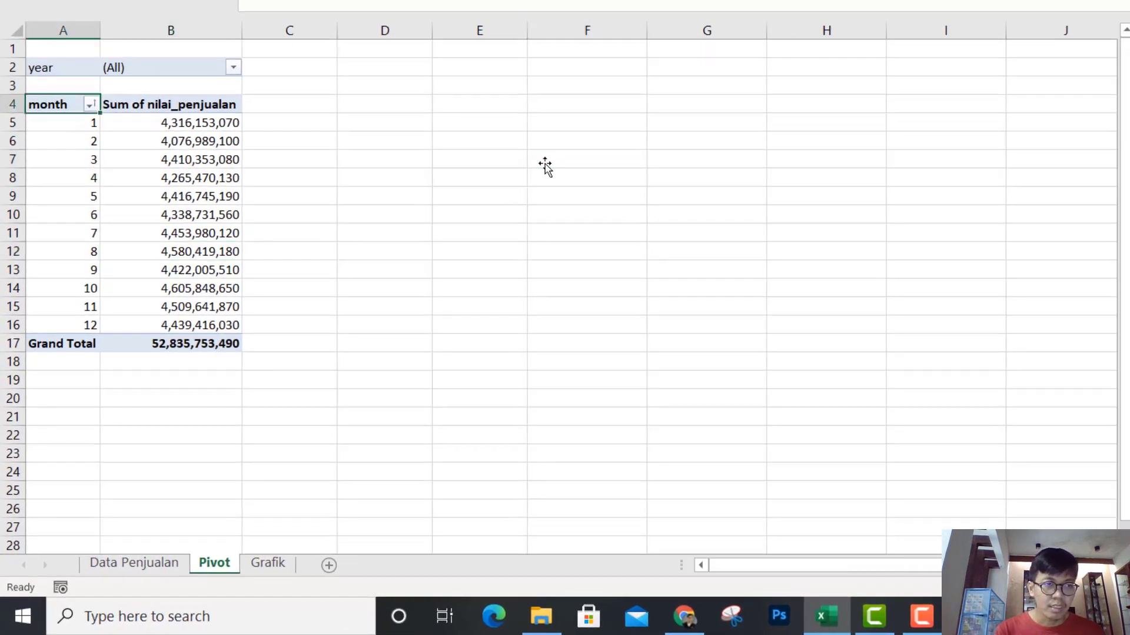
{"action": "key", "text": "shift+Right"}
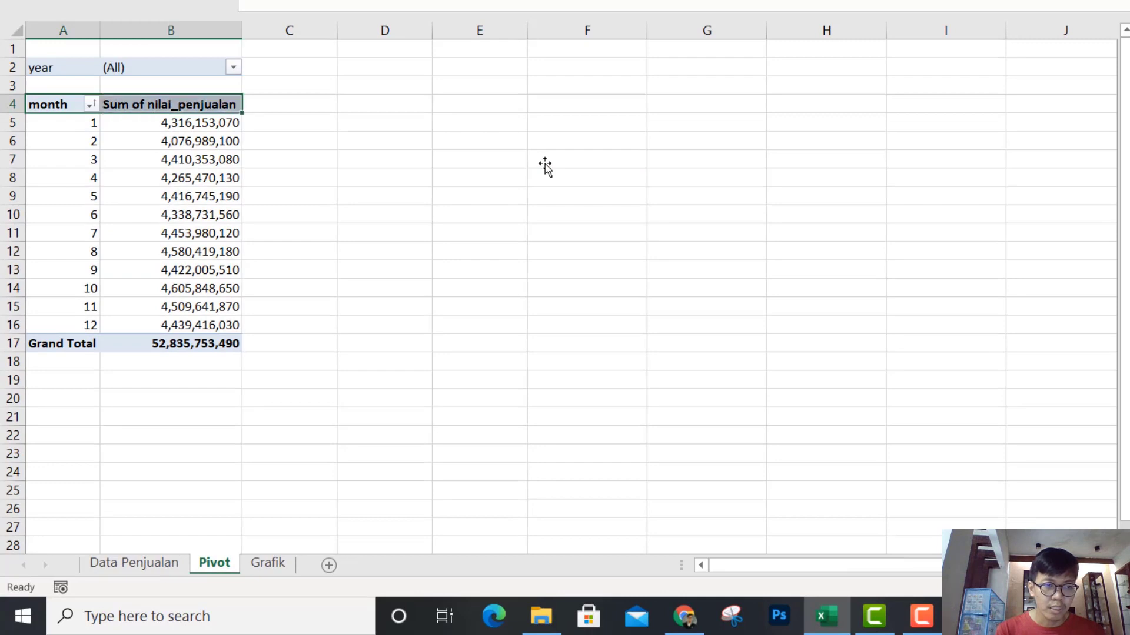
{"action": "key", "text": "ctrl+shift+Down"}
{"action": "key", "text": "shift+Up"}
{"action": "key", "text": "ctrl+c"}
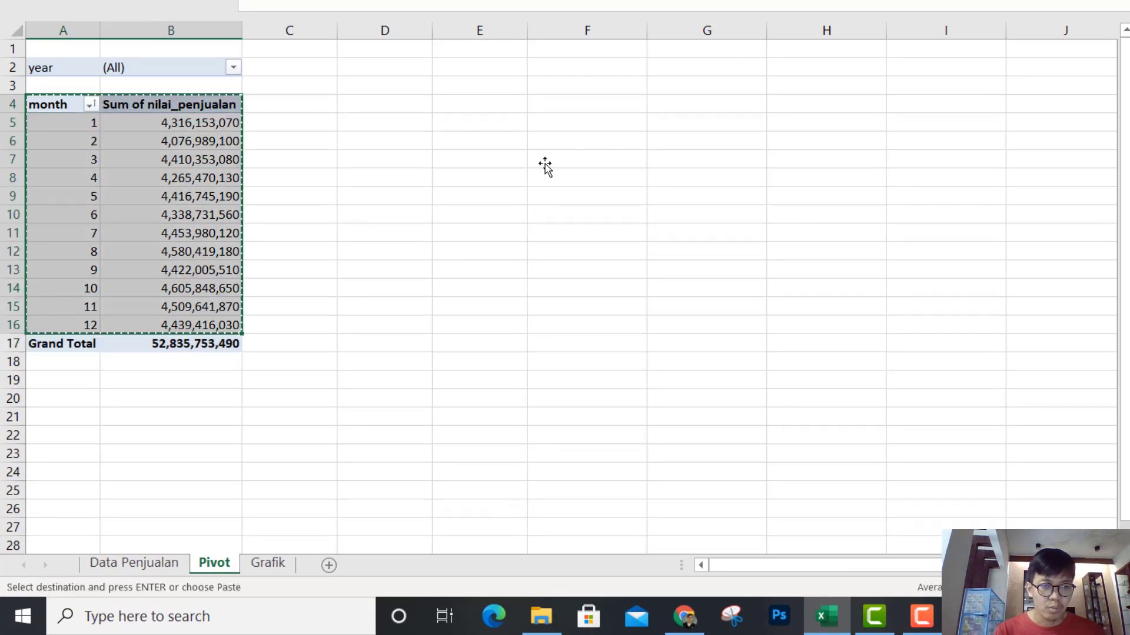
Step: Add a new worksheet and paste the copied pivot data as values starting at cell A3
{"action": "left_click", "coordinate": [328, 566]}
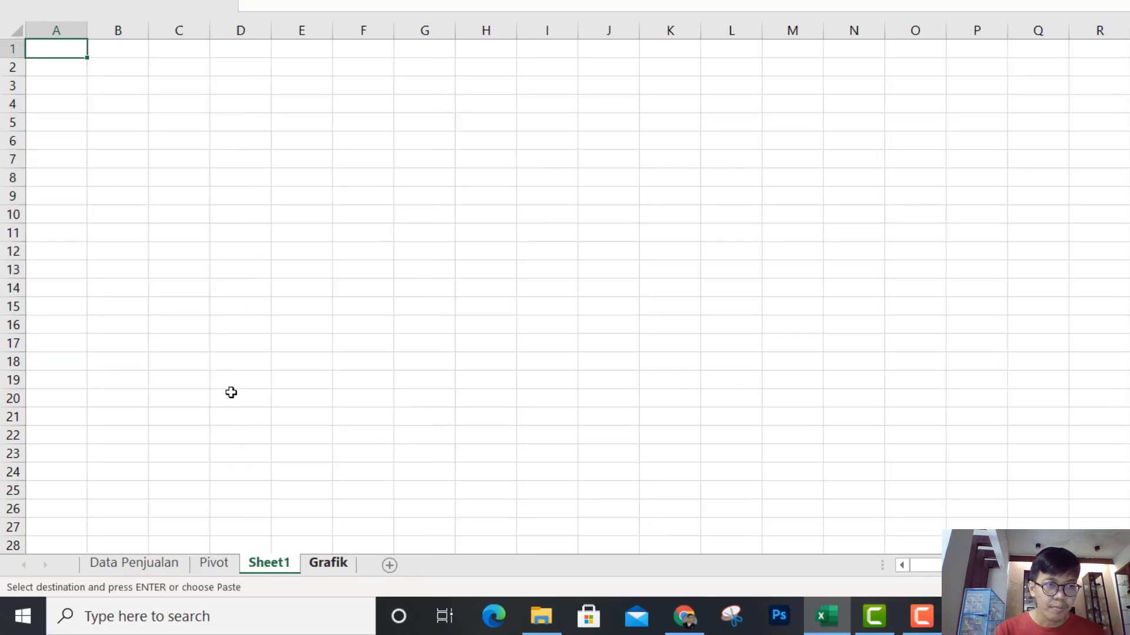
{"action": "left_click", "coordinate": [58, 90]}
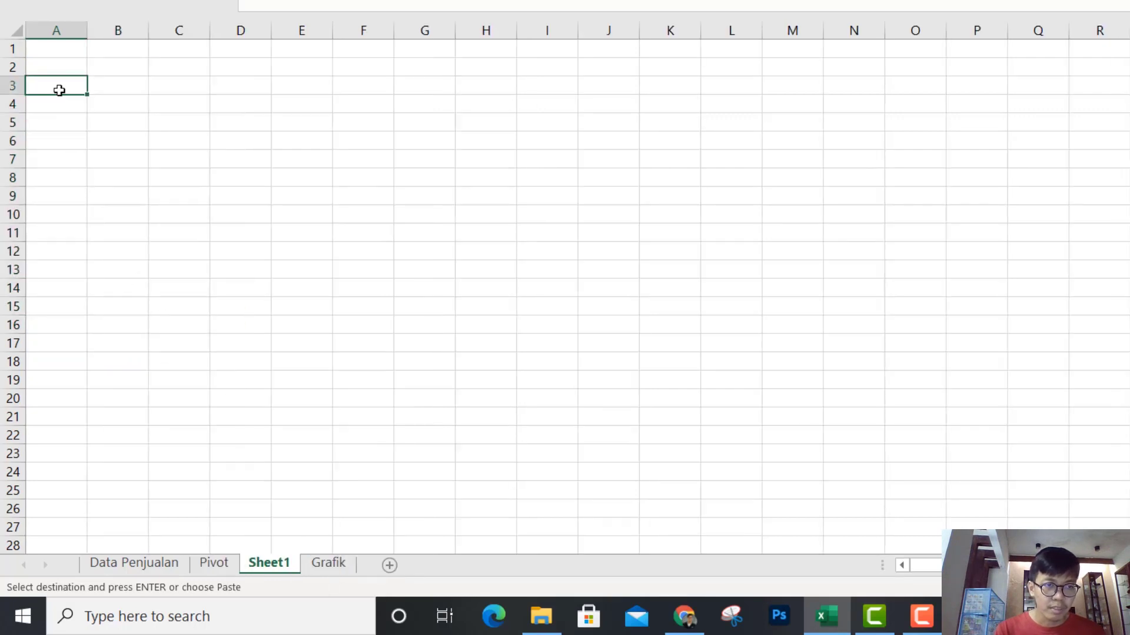
{"action": "right_click", "coordinate": [58, 92]}
{"action": "left_click", "coordinate": [135, 175]}
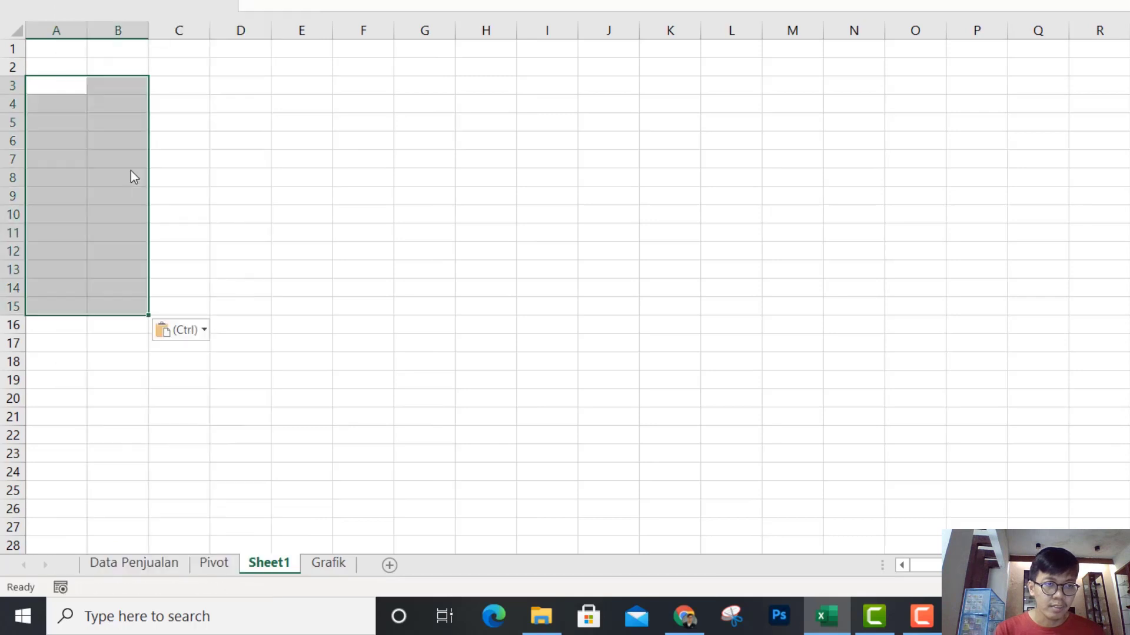
Step: Autofit the widths of columns A and B to the pasted data
{"action": "left_click_drag", "start_coordinate": [57, 30], "coordinate": [115, 47]}
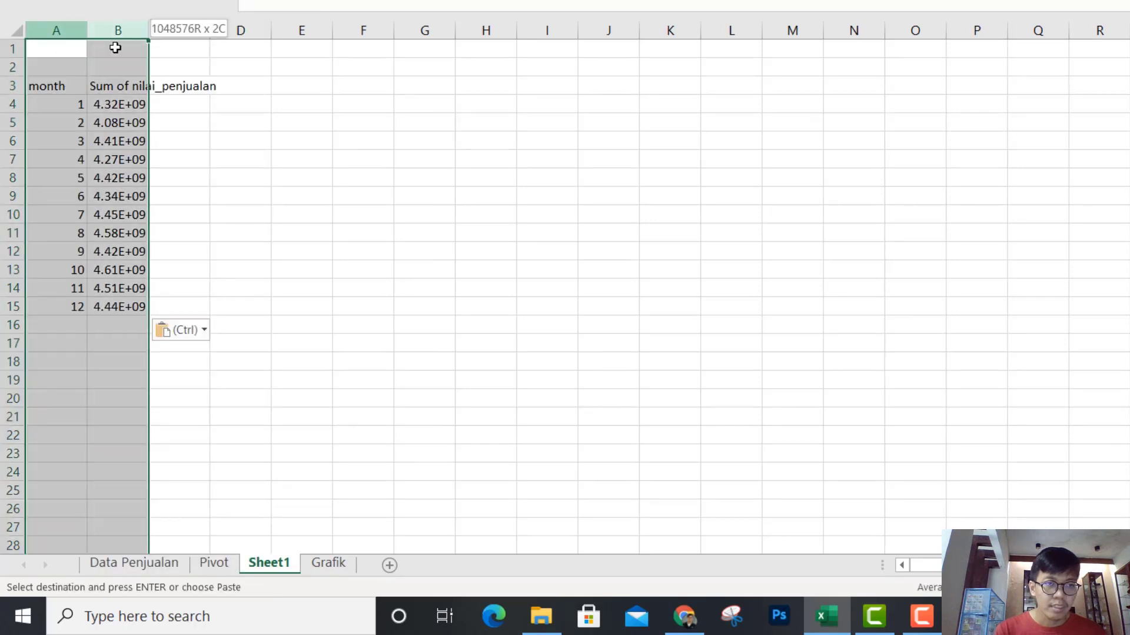
{"action": "double_click", "coordinate": [149, 30]}
{"action": "left_click", "coordinate": [179, 177]}
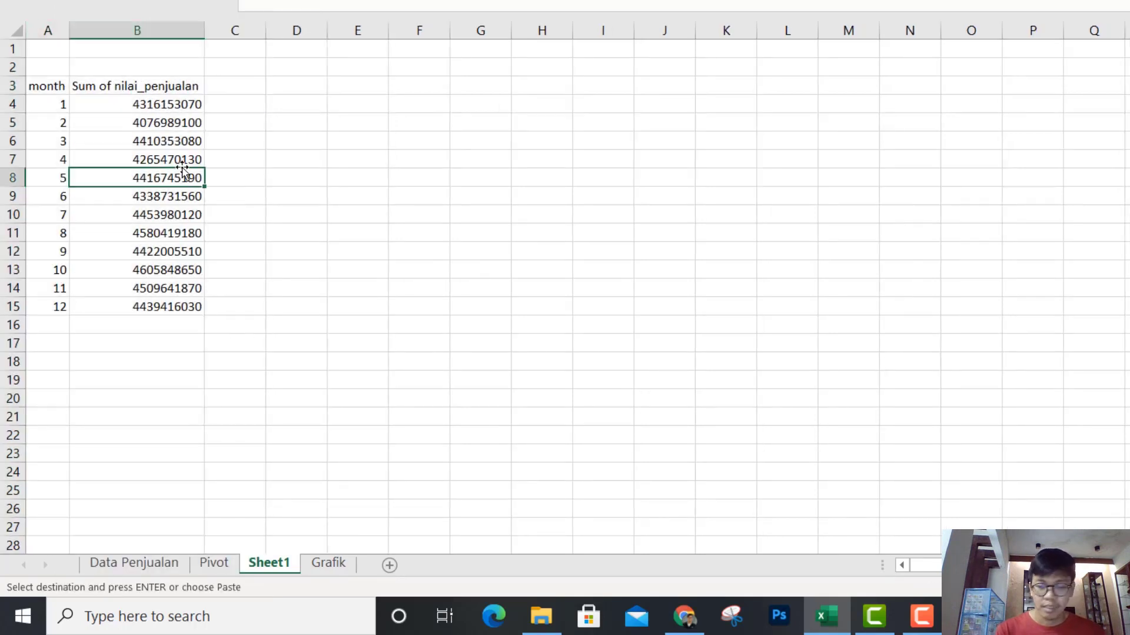
Step: Format the sales values in B4:B15 with thousands separators and no decimals
{"action": "key", "text": "Up"}
{"action": "key", "text": "Up"}
{"action": "key", "text": "Up"}
{"action": "key", "text": "Up"}
{"action": "key", "text": "Up"}
{"action": "key", "text": "Down"}
{"action": "key", "text": "ctrl+shift+Down"}
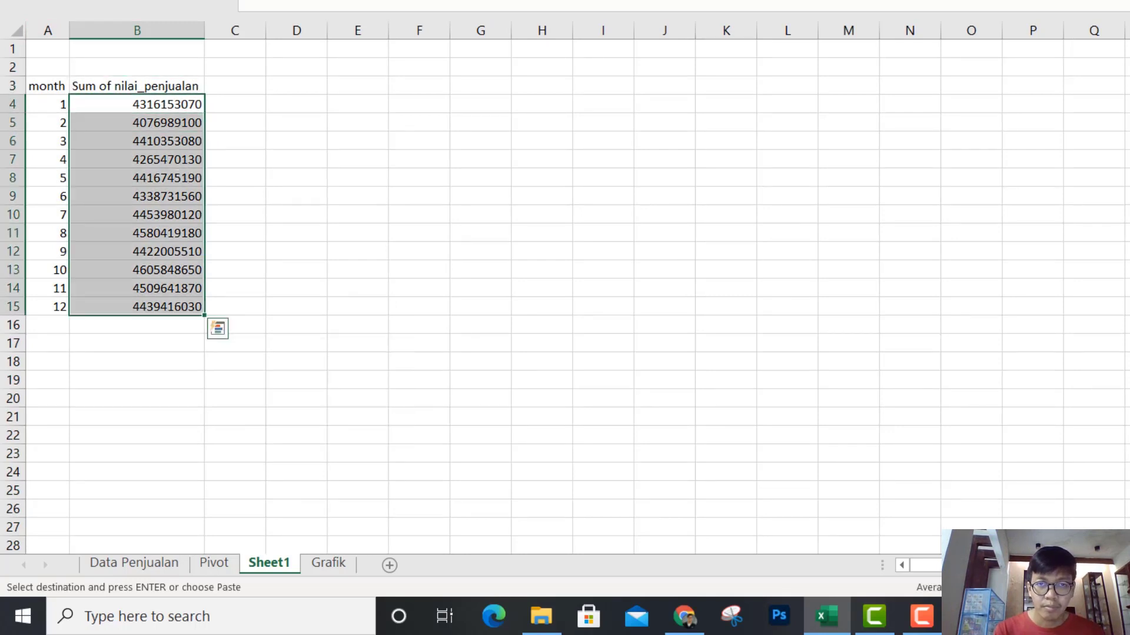
{"action": "key", "text": "ctrl+shift+1"}
{"action": "double_click", "coordinate": [627, 1]}
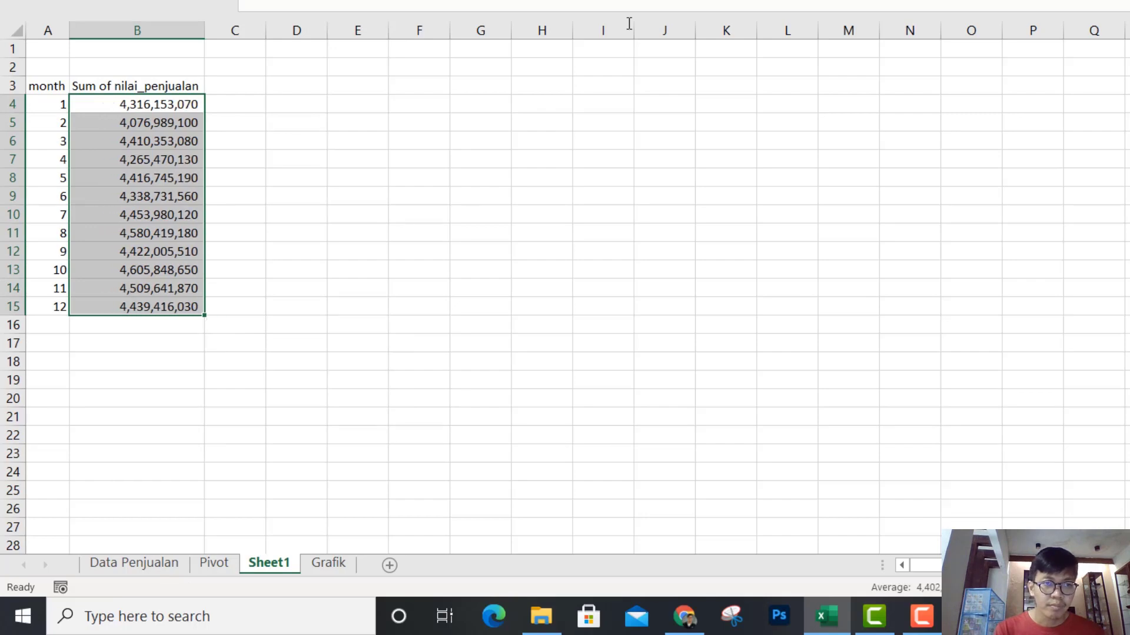
Step: Insert a 2-D stacked line chart from the month and sales data in A3:B15
{"action": "left_click", "coordinate": [268, 179]}
{"action": "key", "text": "ctrl+Left"}
{"action": "key", "text": "ctrl+Left"}
{"action": "key", "text": "ctrl+Up"}
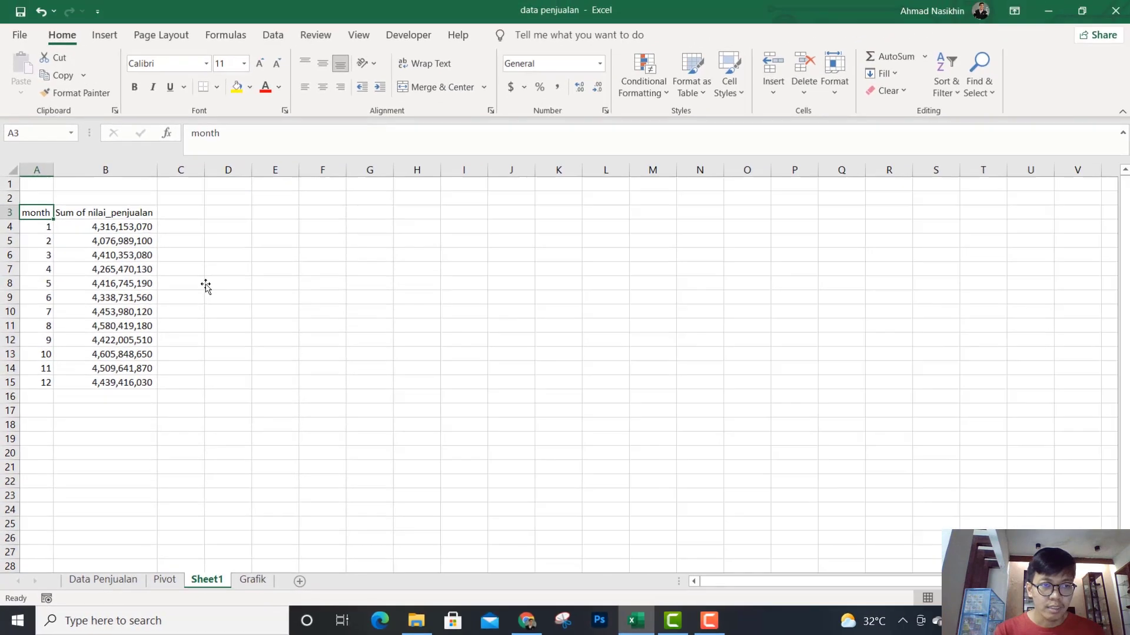
{"action": "key", "text": "shift+Right"}
{"action": "key", "text": "ctrl+shift+Down"}
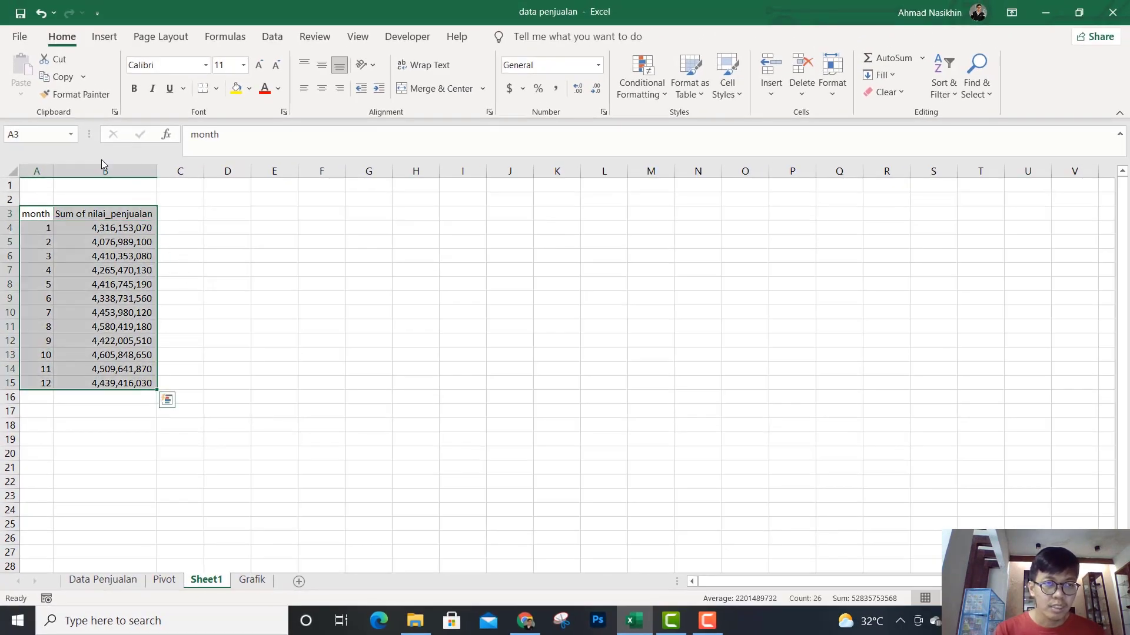
{"action": "left_click", "coordinate": [104, 37]}
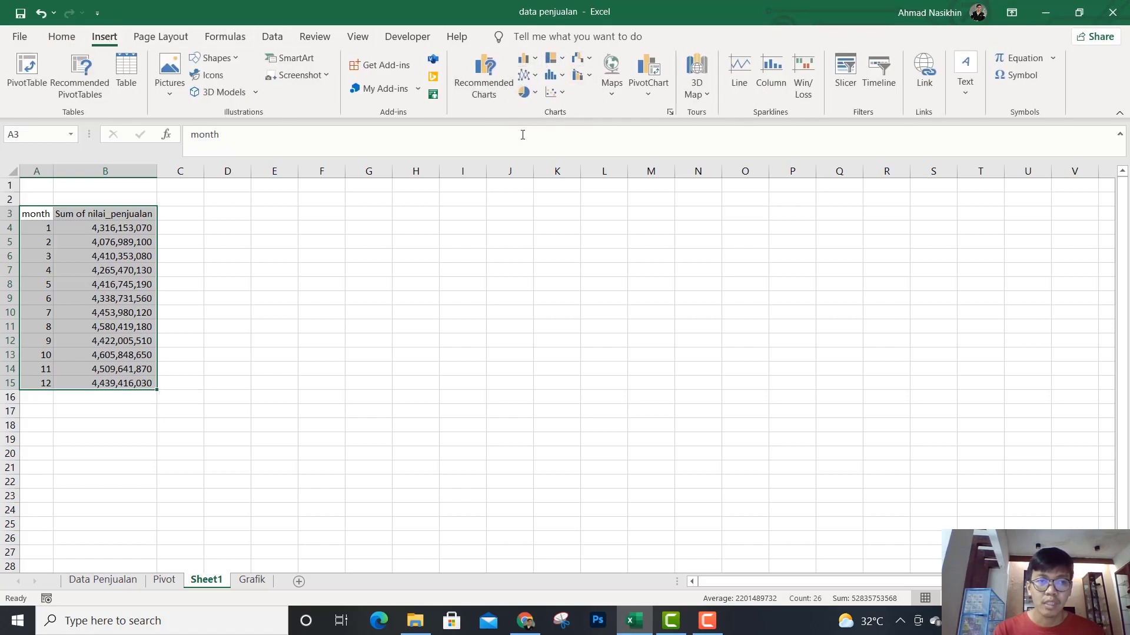
{"action": "left_click", "coordinate": [539, 78]}
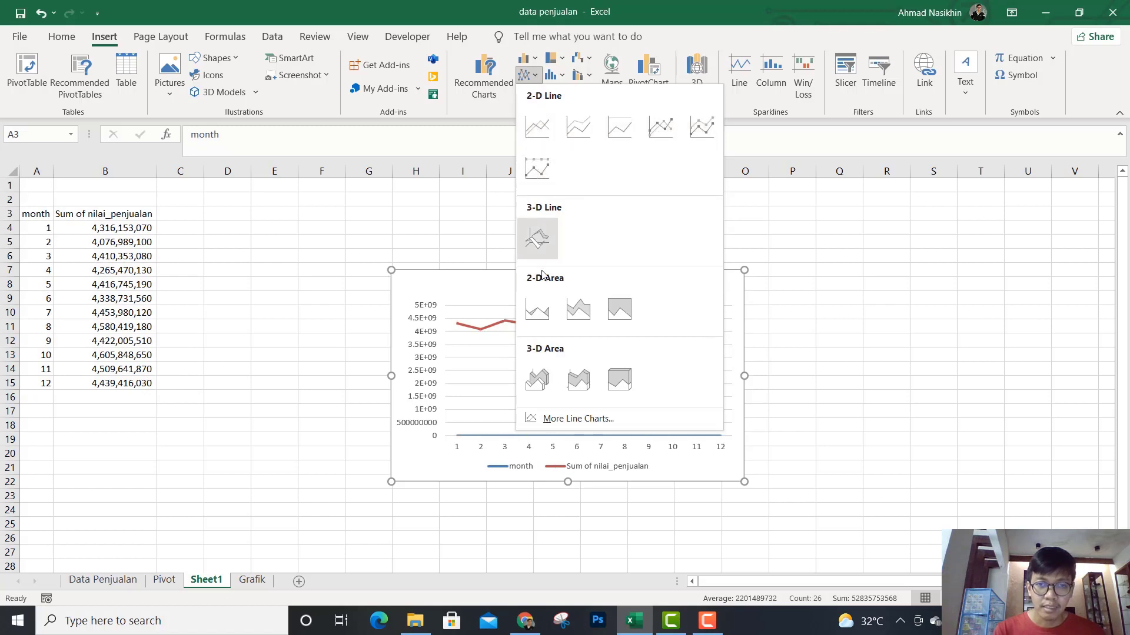
{"action": "left_click", "coordinate": [582, 130]}
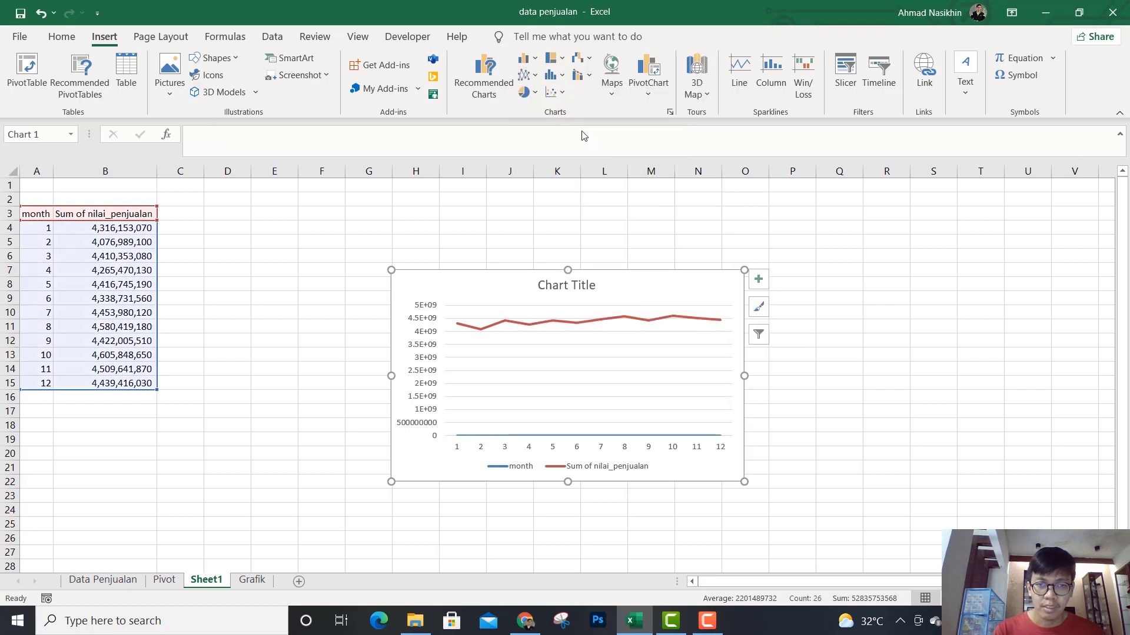
Step: Move the line chart beside the data table and compare it with the example Total Penjualan line chart on the Grafik sheet
{"action": "mouse_move", "coordinate": [616, 287]}
{"action": "left_mouse_down"}
{"action": "mouse_move", "coordinate": [585, 255]}
{"action": "mouse_move", "coordinate": [426, 210]}
{"action": "left_mouse_up"}
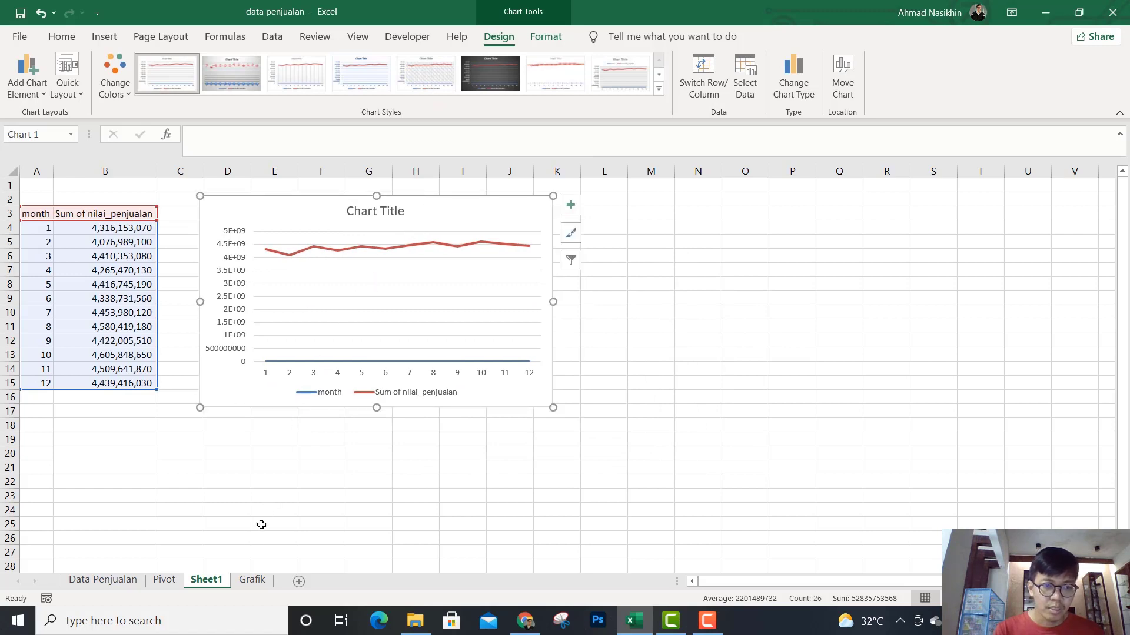
{"action": "left_click", "coordinate": [247, 581]}
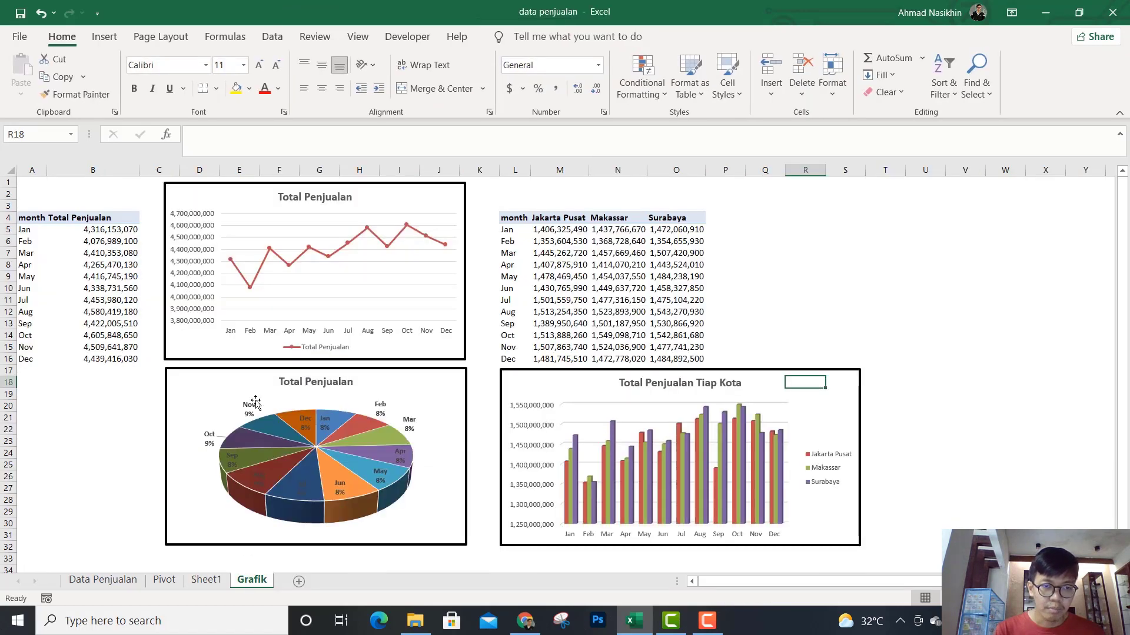
{"action": "left_click", "coordinate": [211, 583]}
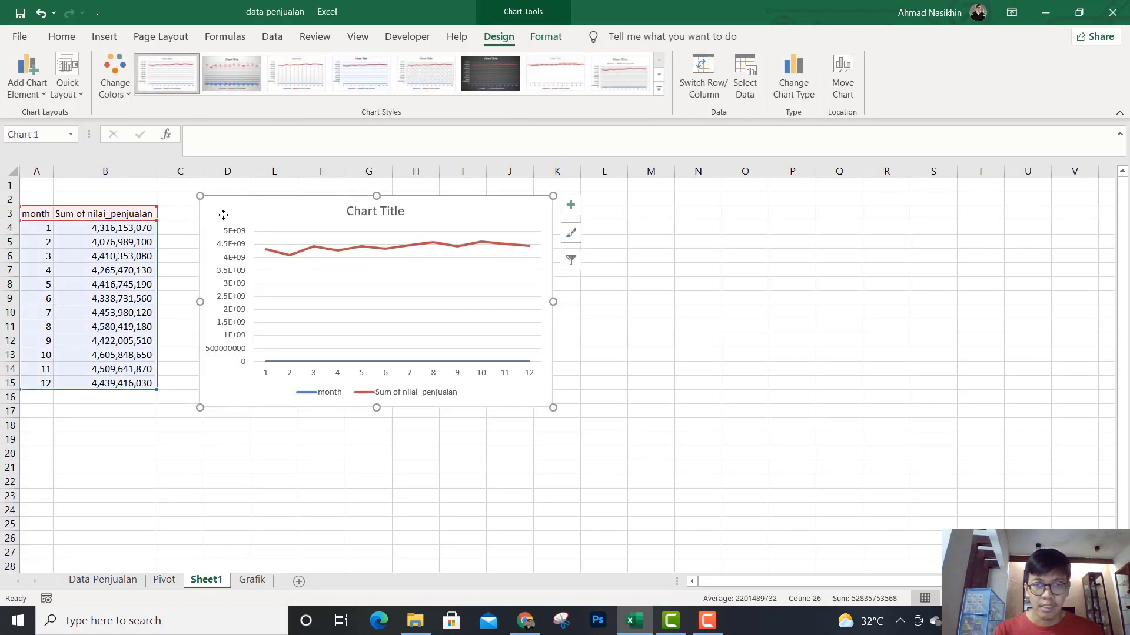
{"action": "left_click", "coordinate": [629, 238]}
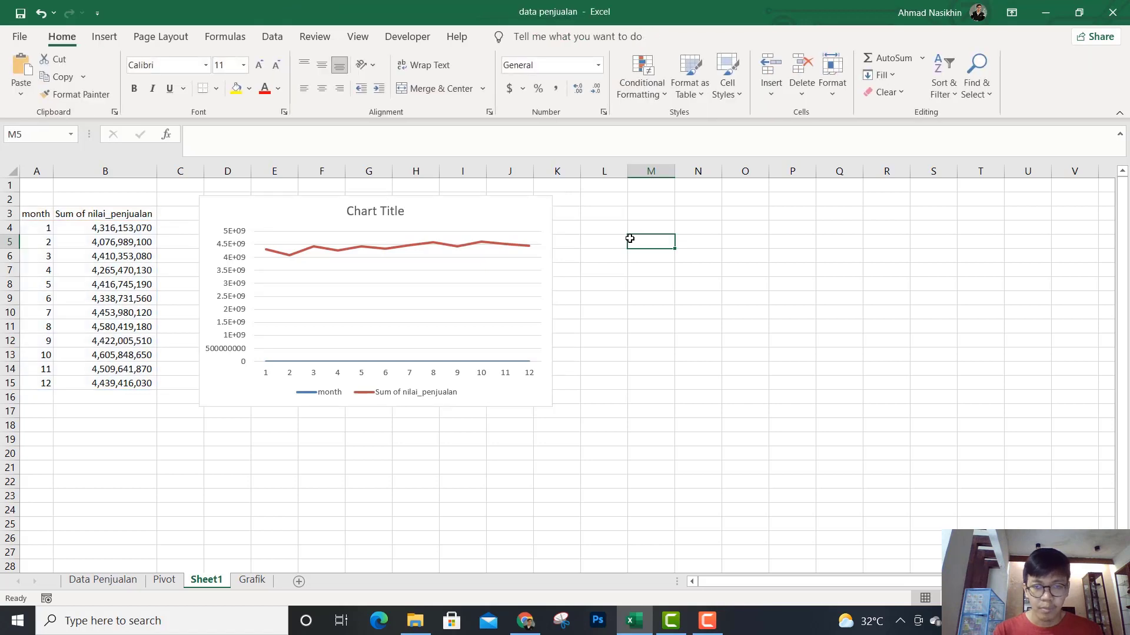
Step: Paste a copy of the line chart and position it beside the original, around columns L to S
{"action": "key", "text": "ctrl+v"}
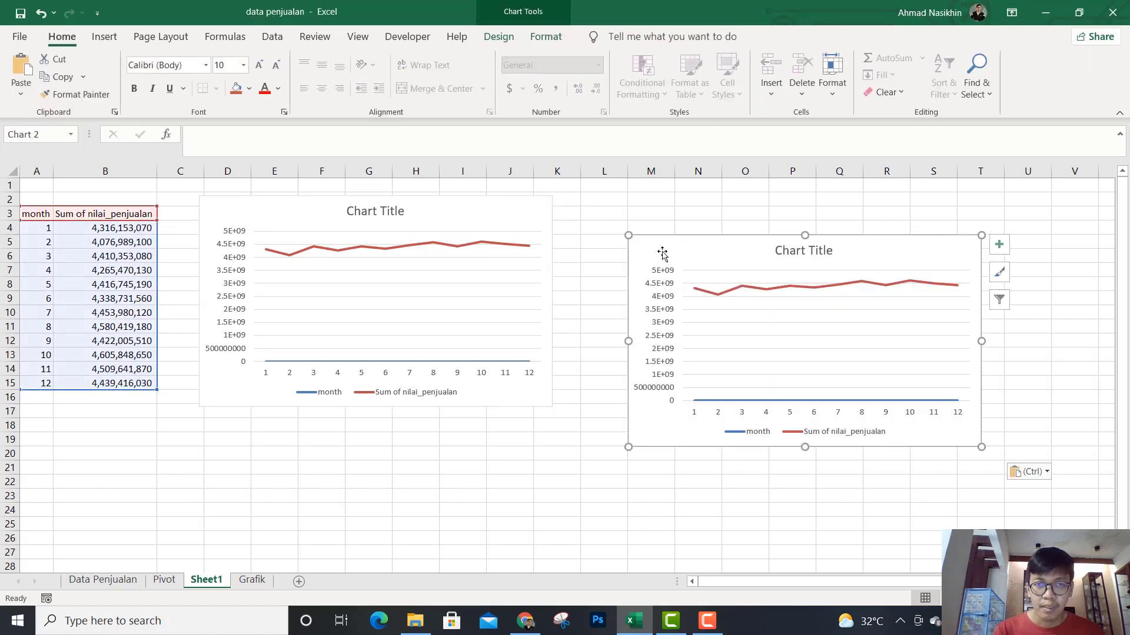
{"action": "left_click_drag", "start_coordinate": [659, 246], "coordinate": [634, 243]}
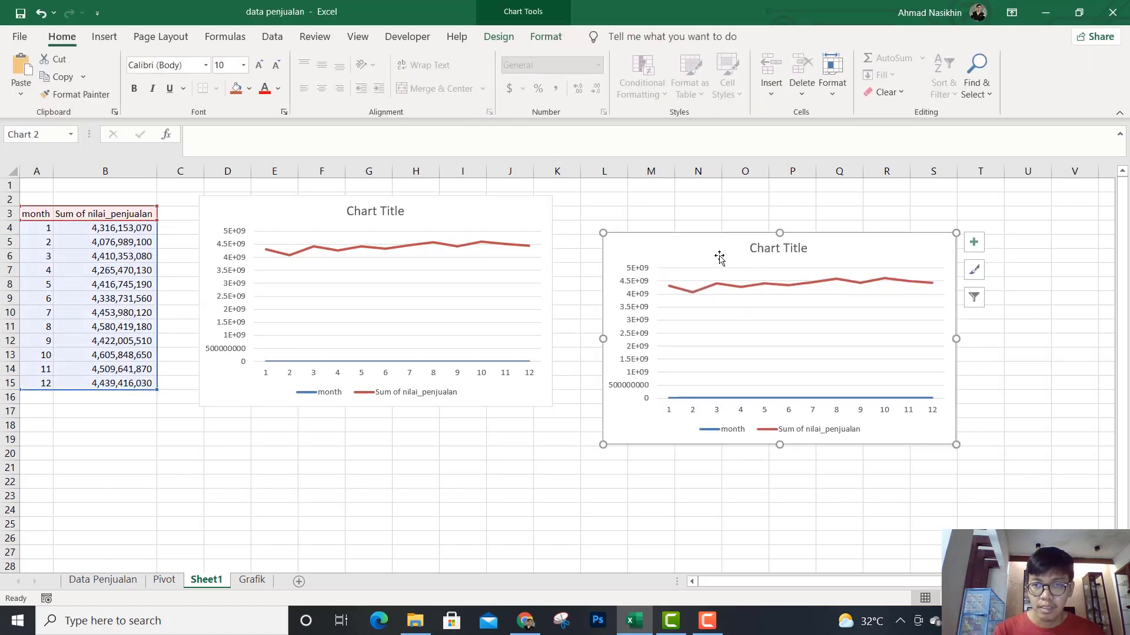
Step: Change the copied chart to a 3-D pie and move it directly below the line chart
{"action": "left_click", "coordinate": [104, 36]}
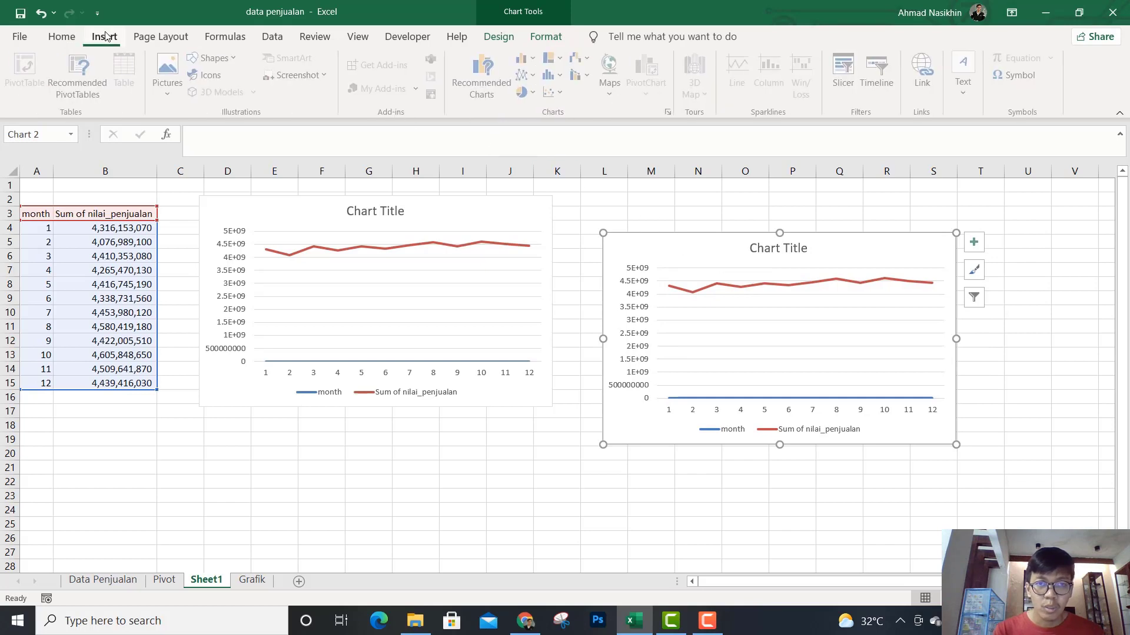
{"action": "left_click", "coordinate": [535, 93]}
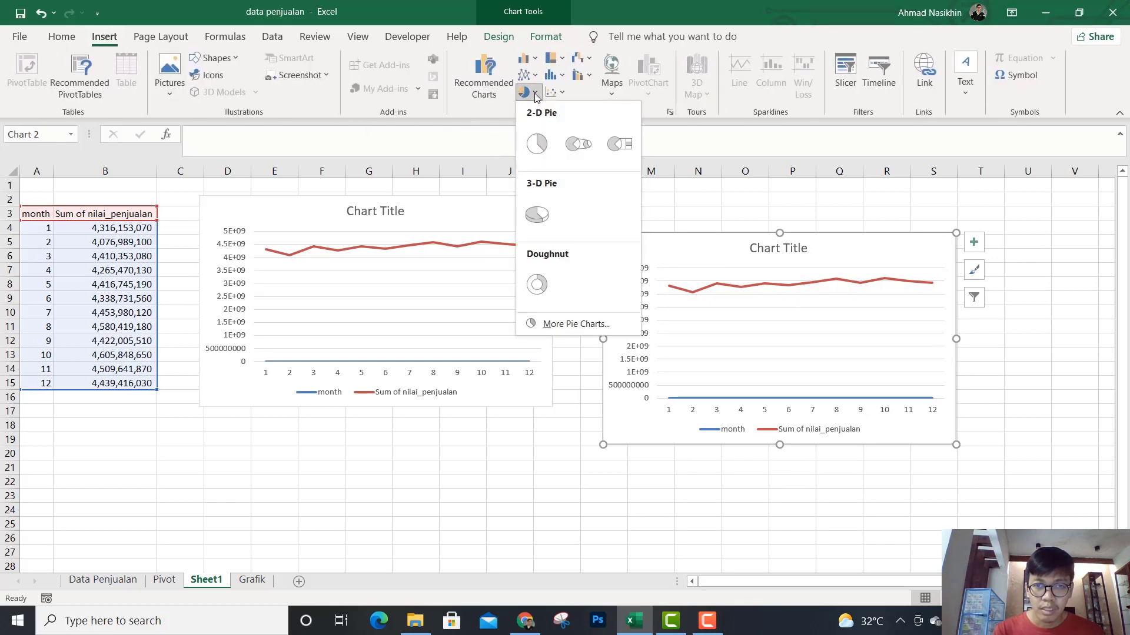
{"action": "left_click", "coordinate": [535, 214]}
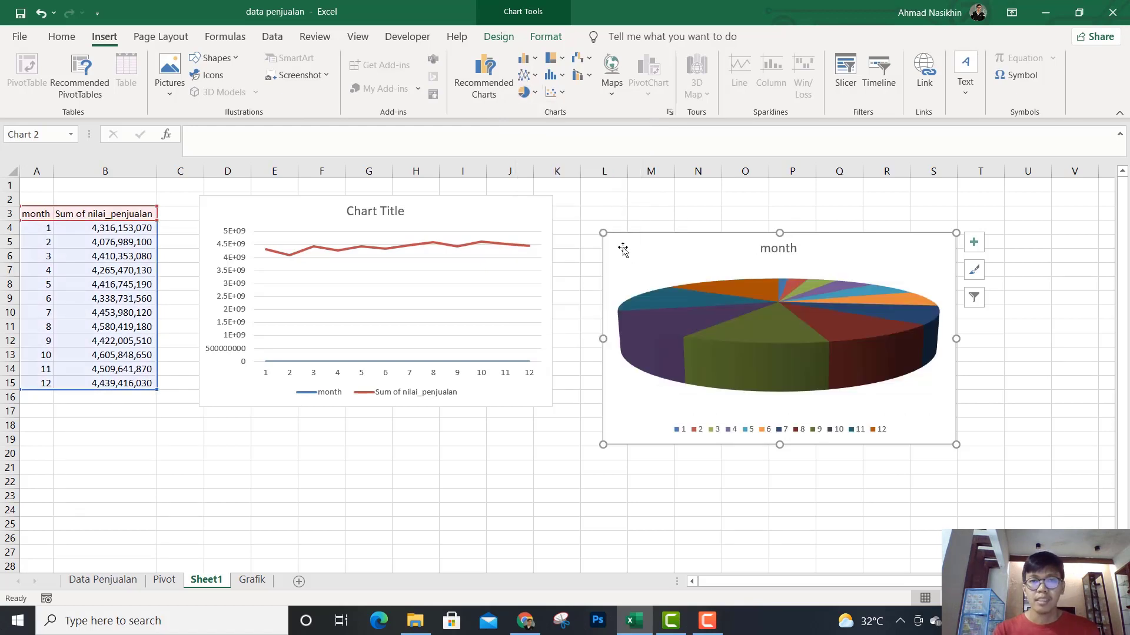
{"action": "left_click_drag", "start_coordinate": [622, 250], "coordinate": [623, 274]}
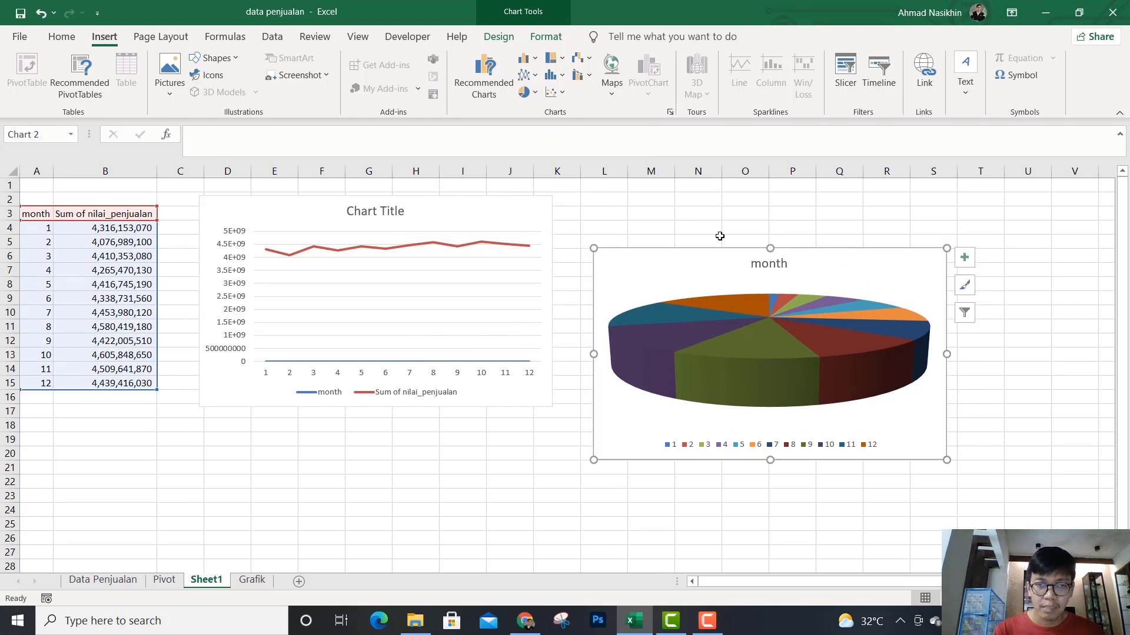
{"action": "mouse_move", "coordinate": [627, 276]}
{"action": "left_mouse_down"}
{"action": "mouse_move", "coordinate": [539, 409]}
{"action": "mouse_move", "coordinate": [236, 462]}
{"action": "left_mouse_up"}
Step: Remove the month series from the line chart's data source
{"action": "left_click", "coordinate": [445, 216]}
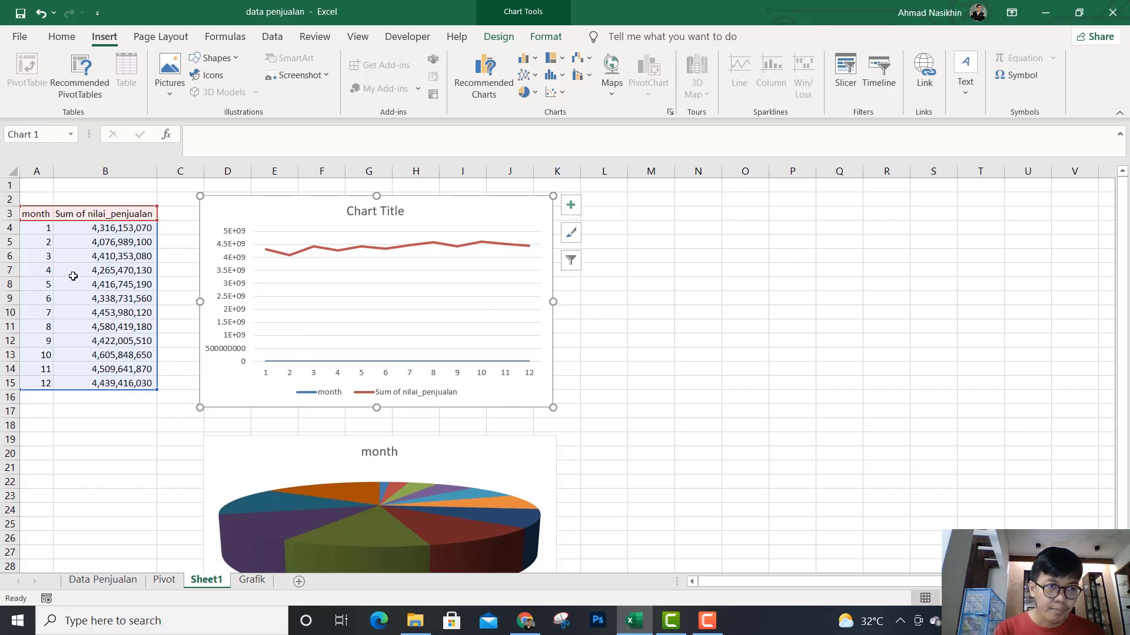
{"action": "left_click_drag", "start_coordinate": [38, 228], "coordinate": [44, 383]}
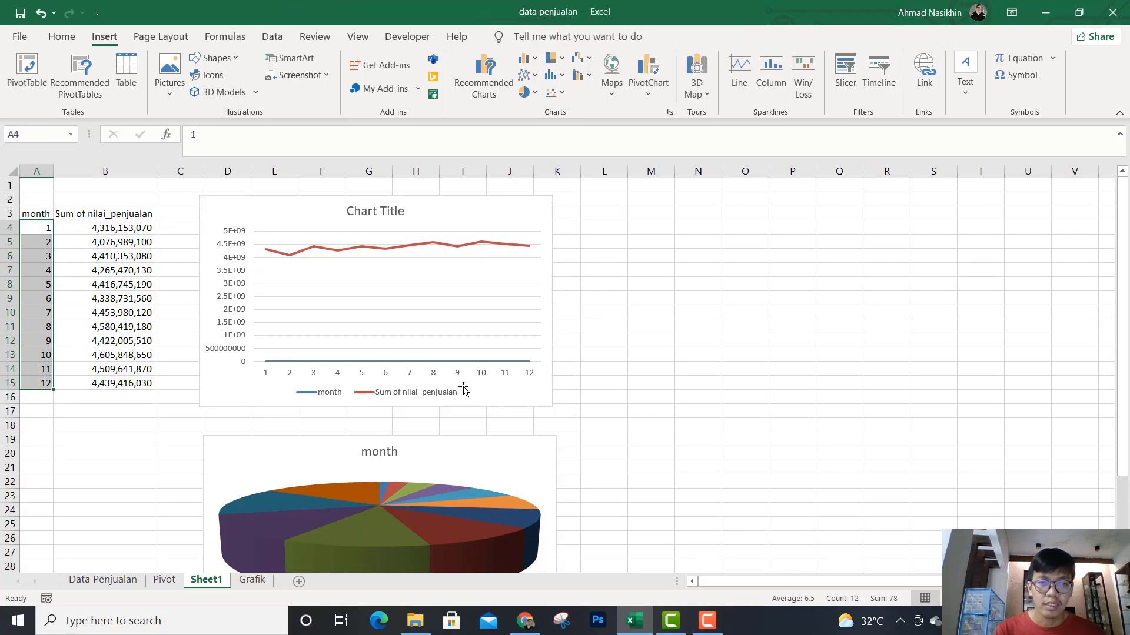
{"action": "left_click", "coordinate": [361, 309]}
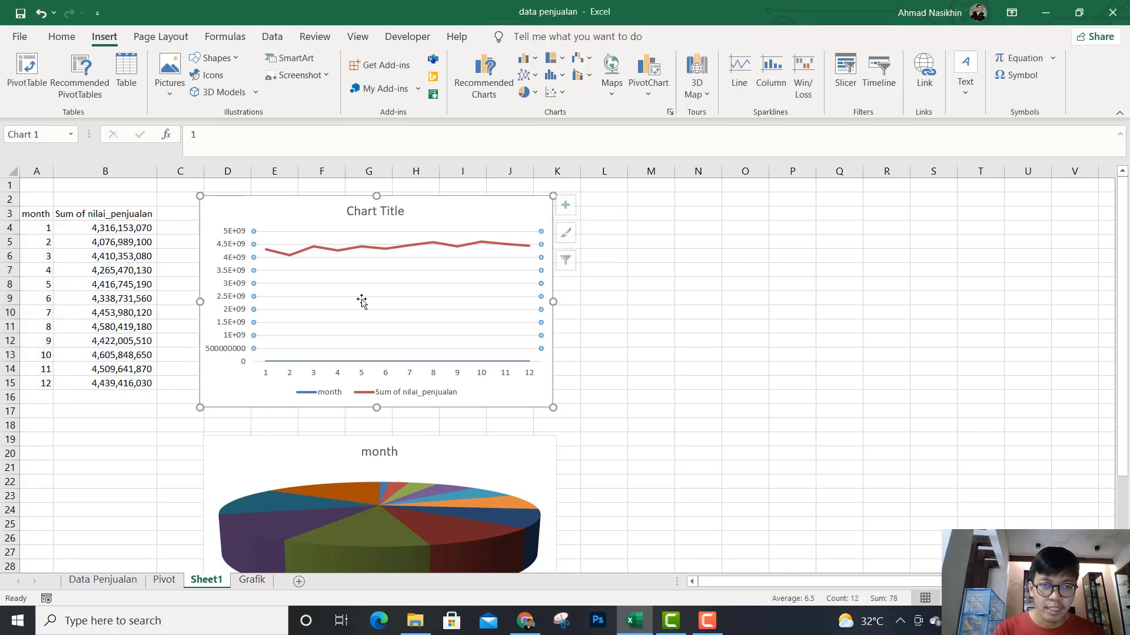
{"action": "right_click", "coordinate": [426, 213]}
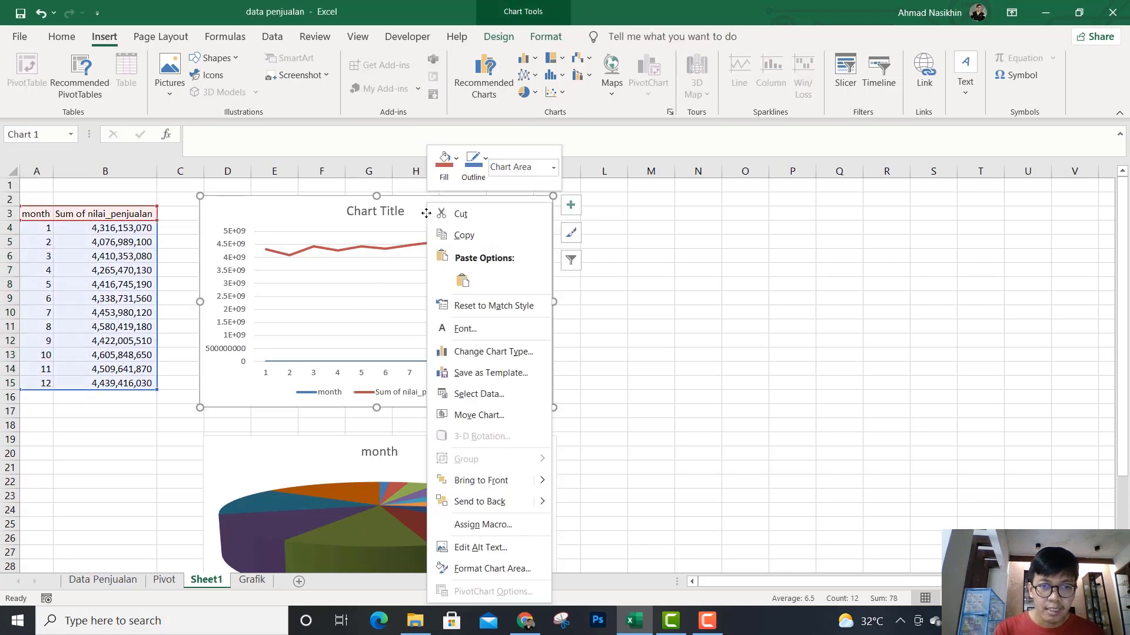
{"action": "left_click", "coordinate": [471, 397]}
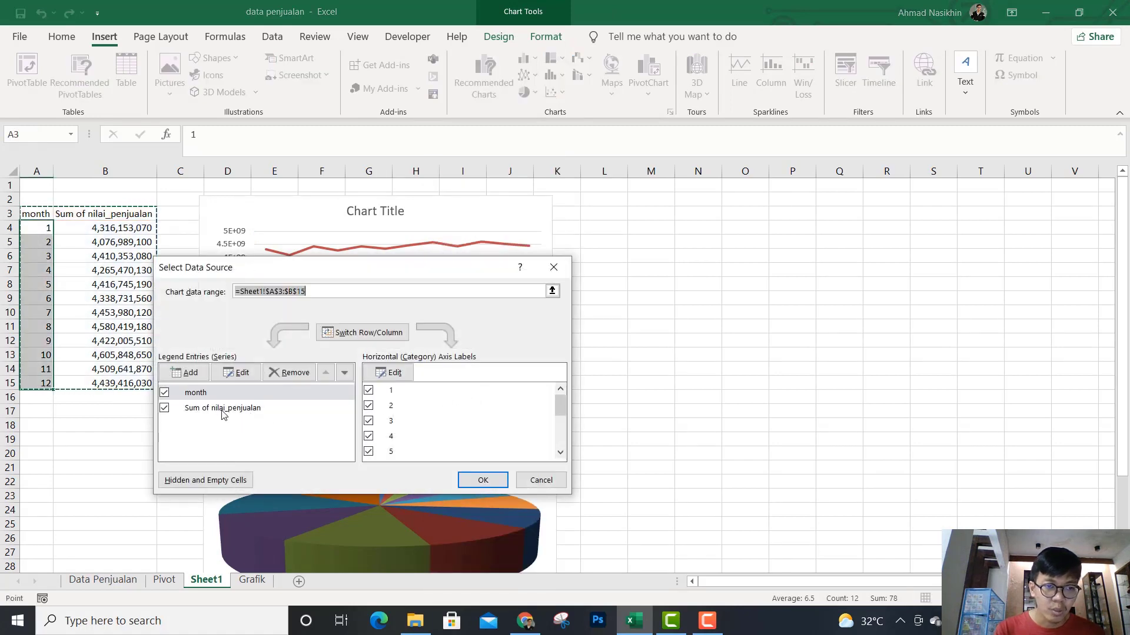
{"action": "left_click", "coordinate": [194, 398]}
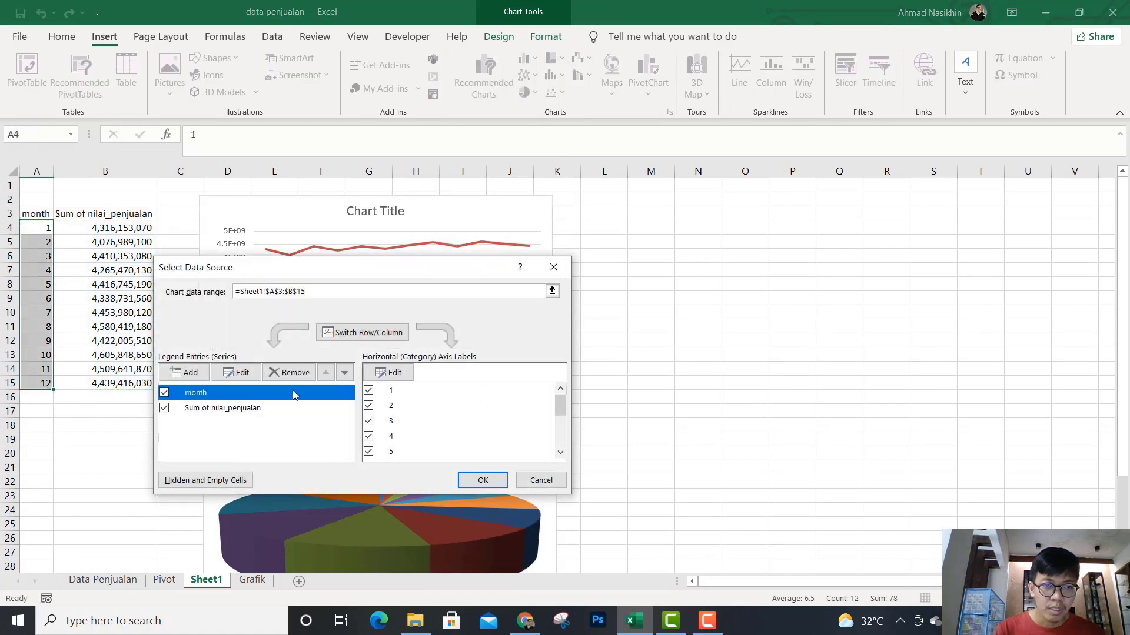
{"action": "left_click", "coordinate": [292, 373]}
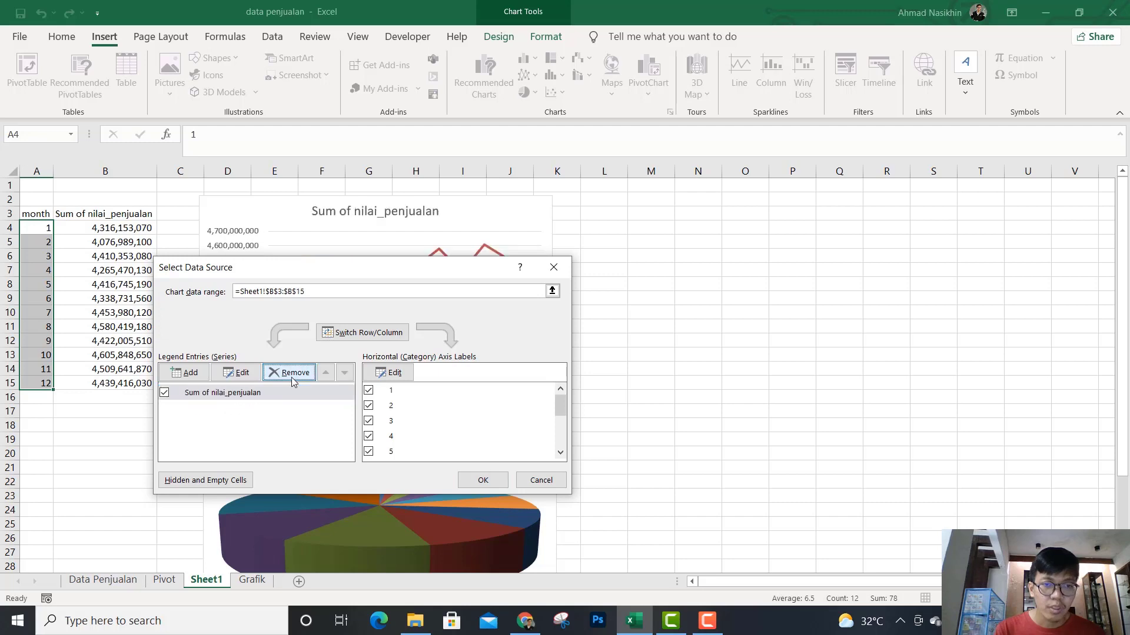
Step: Set the line chart's horizontal axis labels to the month cells A4:A15 and apply the data source changes
{"action": "left_click_drag", "start_coordinate": [389, 278], "coordinate": [813, 205]}
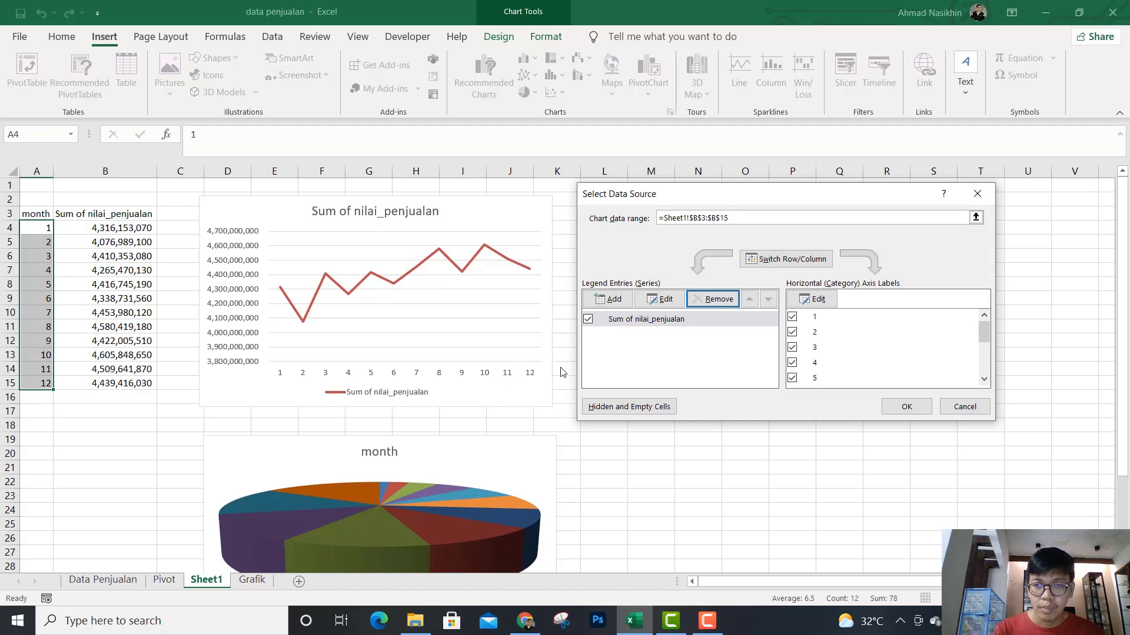
{"action": "left_click", "coordinate": [814, 300]}
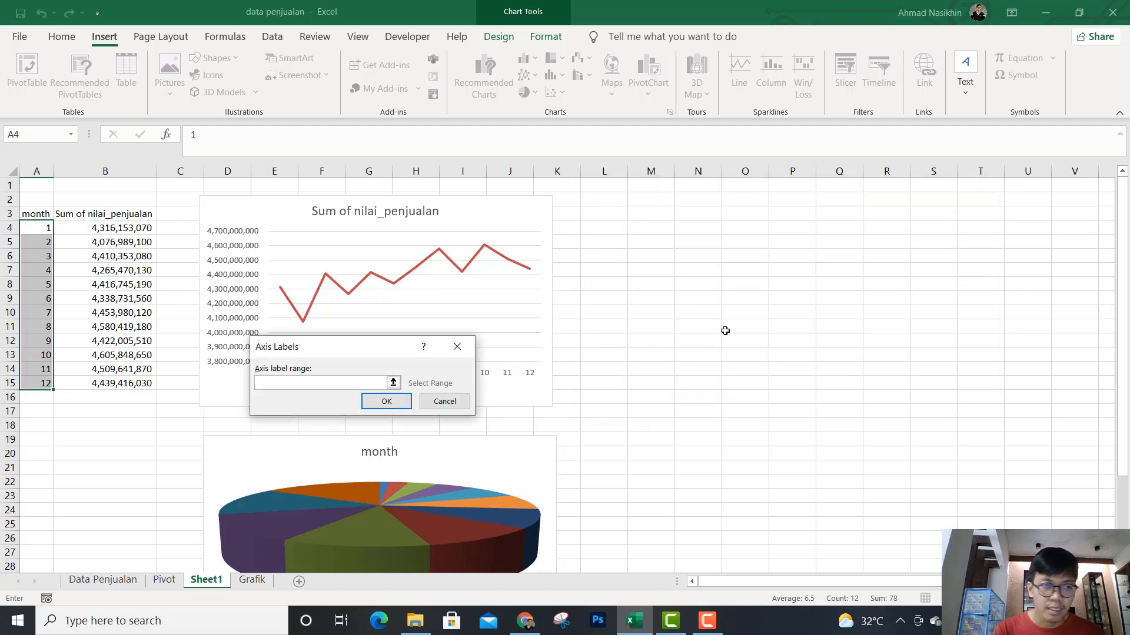
{"action": "left_click_drag", "start_coordinate": [43, 230], "coordinate": [36, 387]}
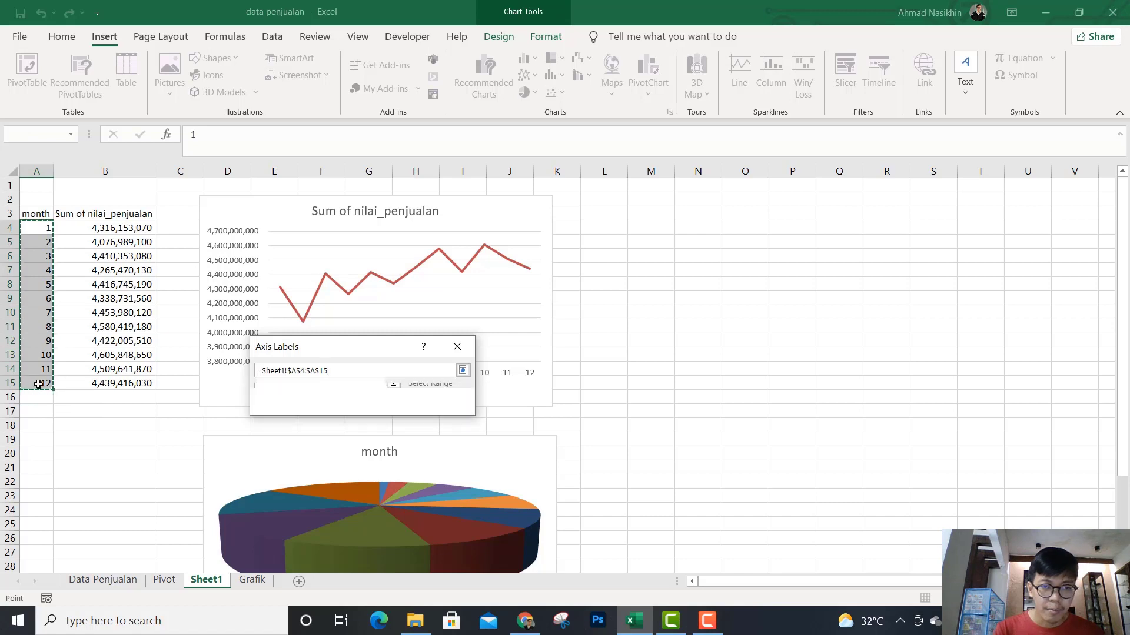
{"action": "left_click", "coordinate": [376, 405]}
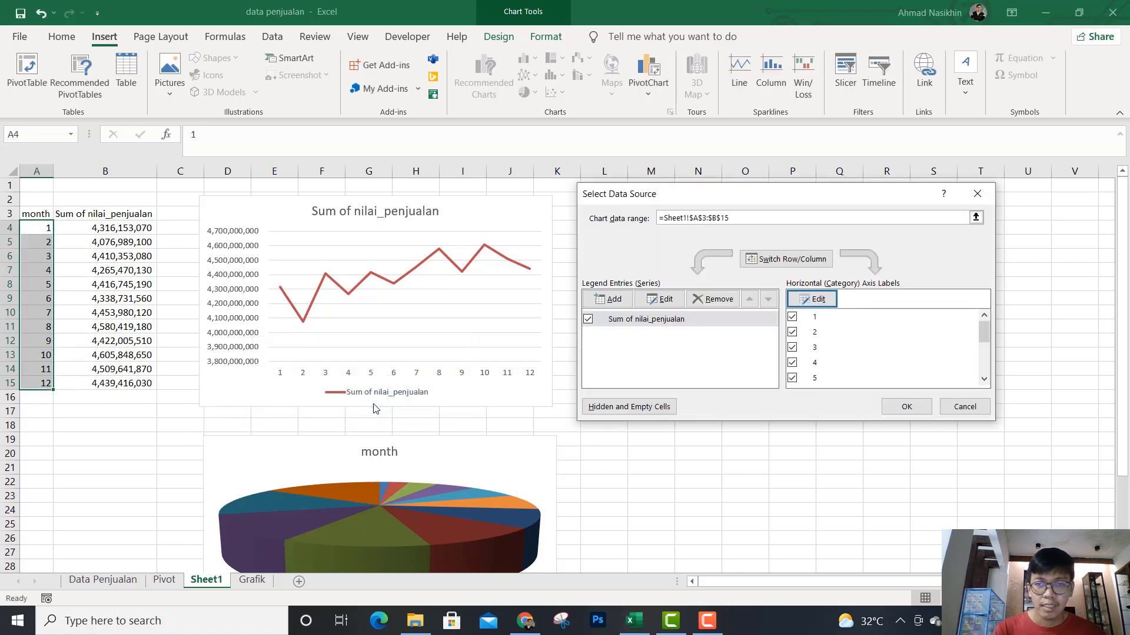
{"action": "left_click", "coordinate": [904, 407]}
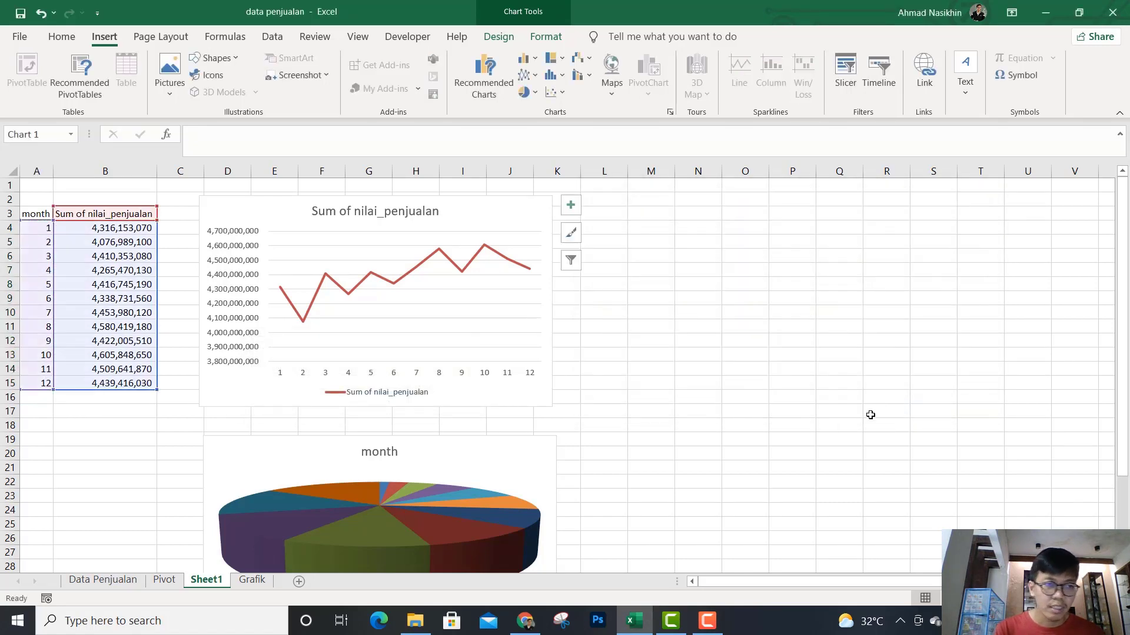
Step: Replace the month numbers in A4:A15 with the abbreviated names Jan to Dec by entering Jan and Feb and filling the series down
{"action": "left_click", "coordinate": [52, 225]}
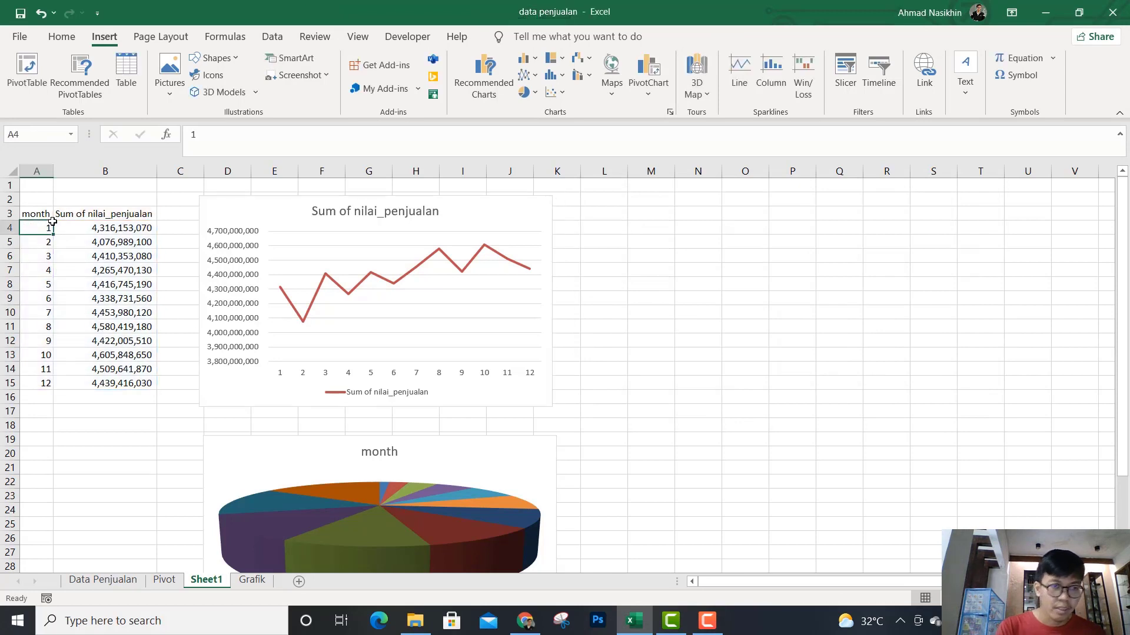
{"action": "type", "text": "Jn"}
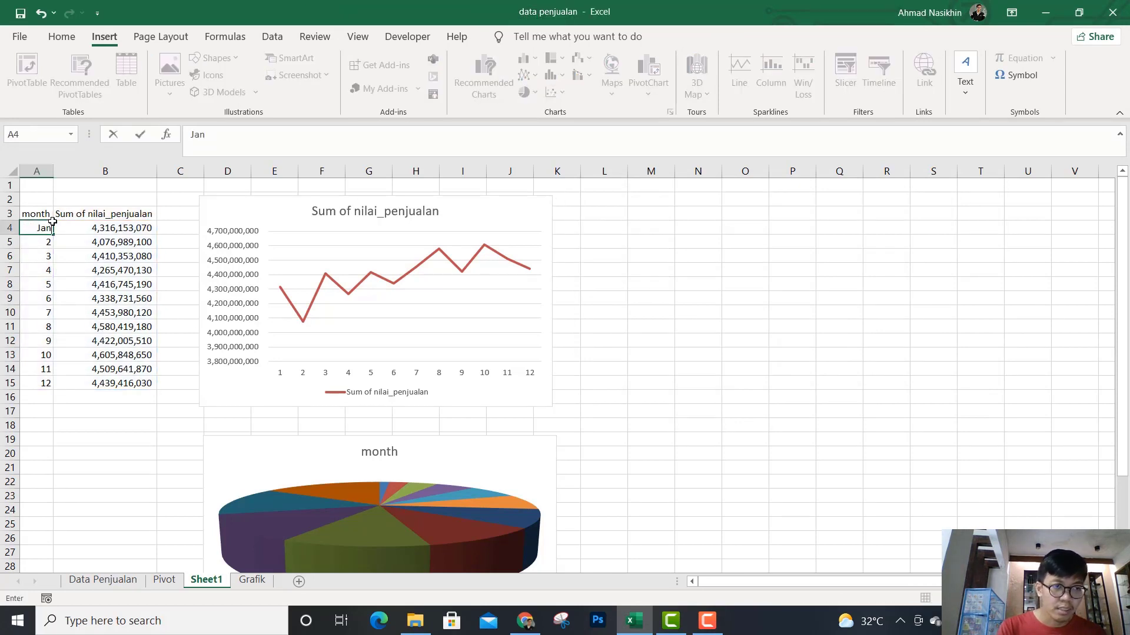
{"action": "key", "text": "Return"}
{"action": "type", "text": "Feb"}
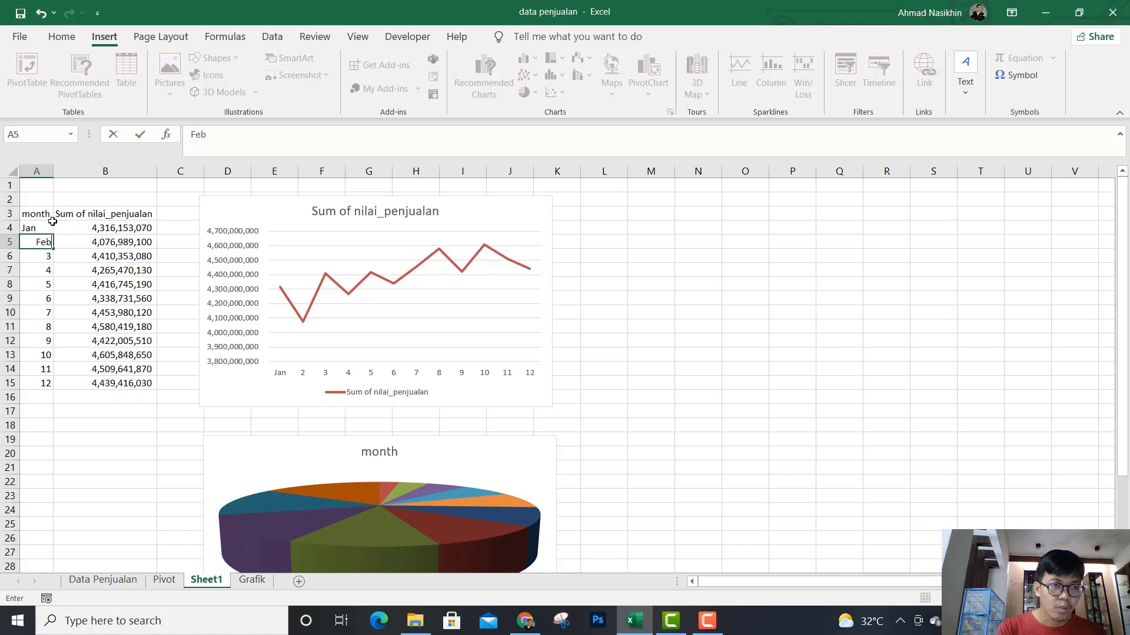
{"action": "key", "text": "Return"}
{"action": "left_click_drag", "start_coordinate": [44, 228], "coordinate": [55, 387]}
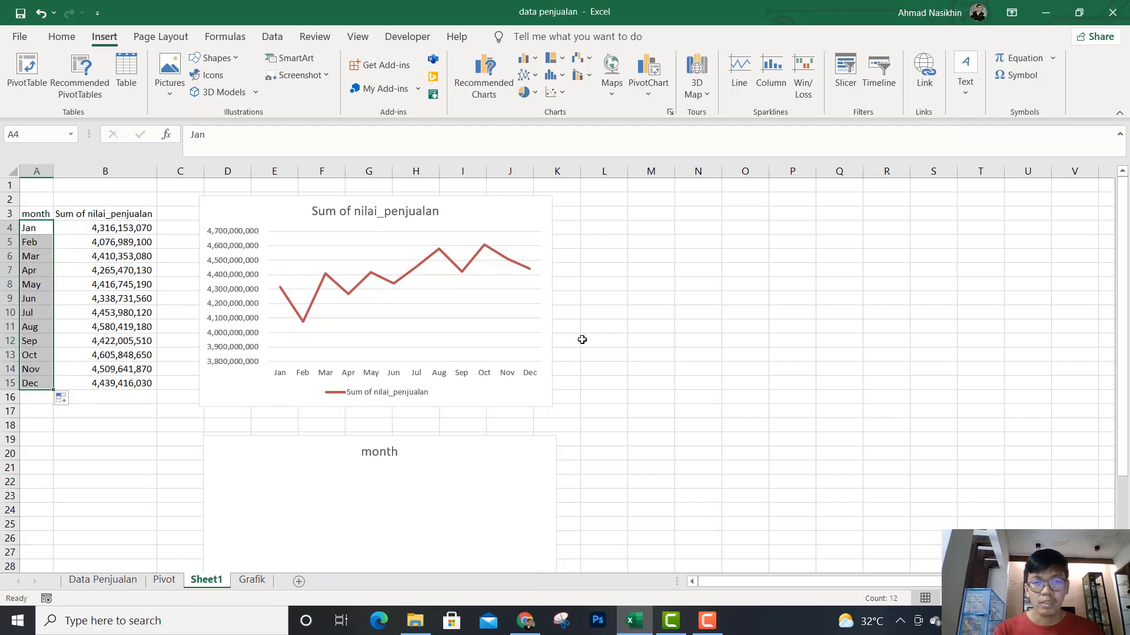
{"action": "left_click", "coordinate": [607, 321]}
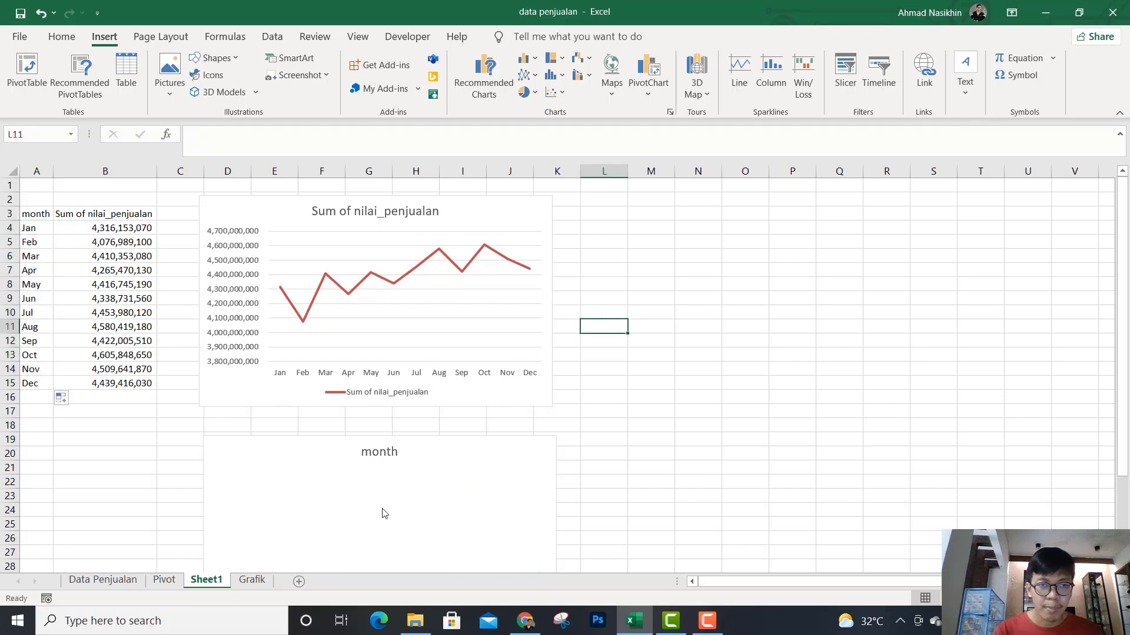
Step: Check the example chart on the Grafik sheet and change the line chart's title to "Total Penjualan"
{"action": "left_click", "coordinate": [361, 217]}
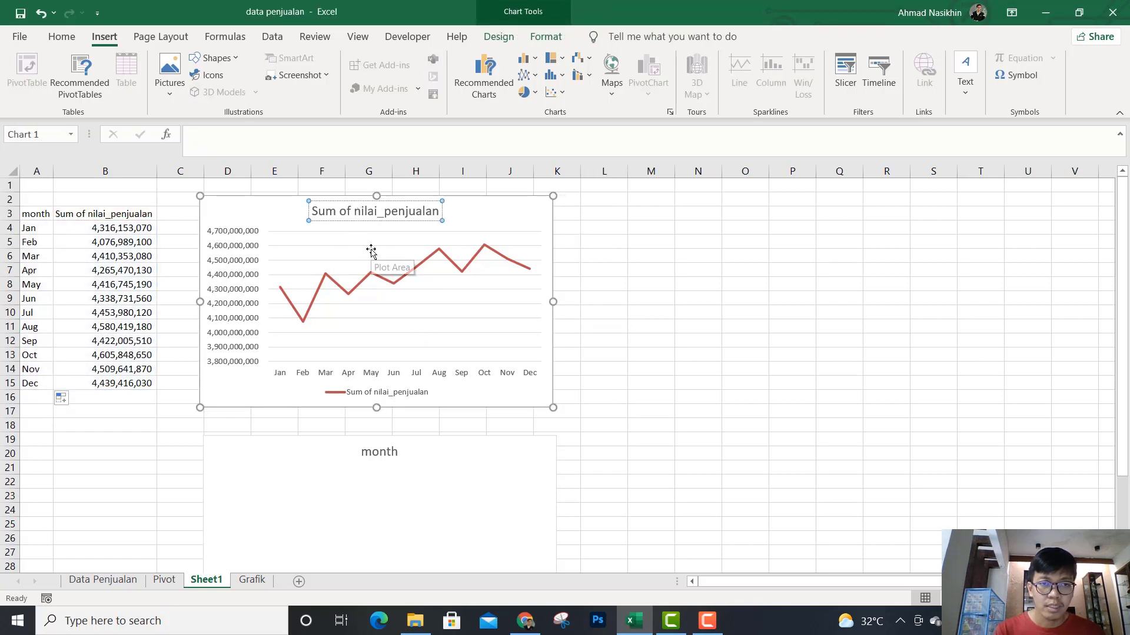
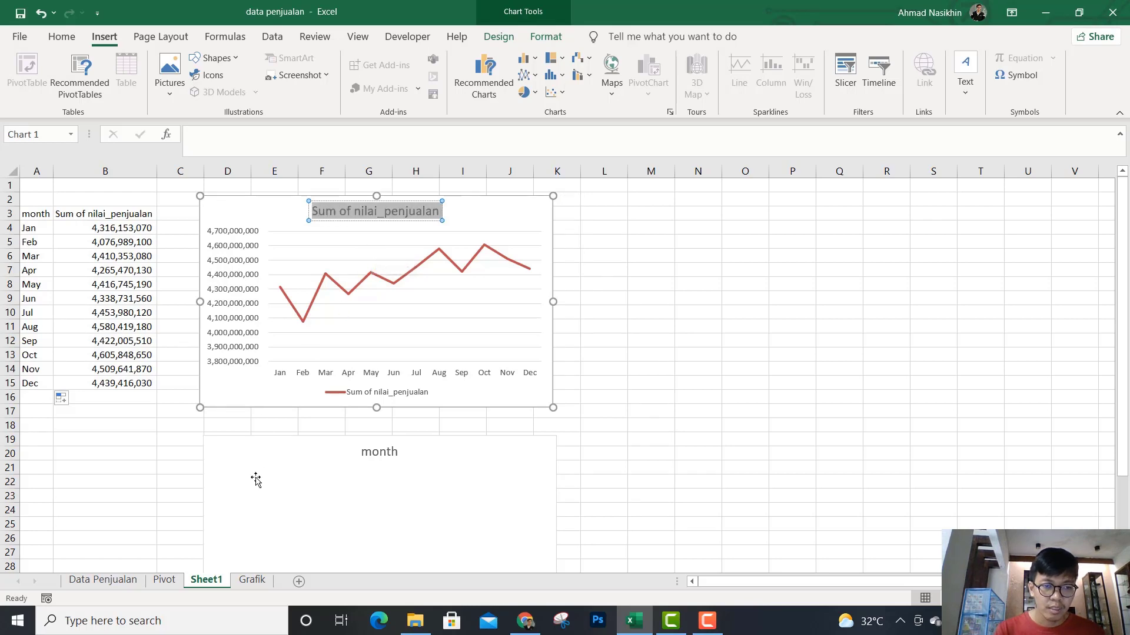
{"action": "left_click", "coordinate": [247, 586]}
{"action": "left_click", "coordinate": [205, 581]}
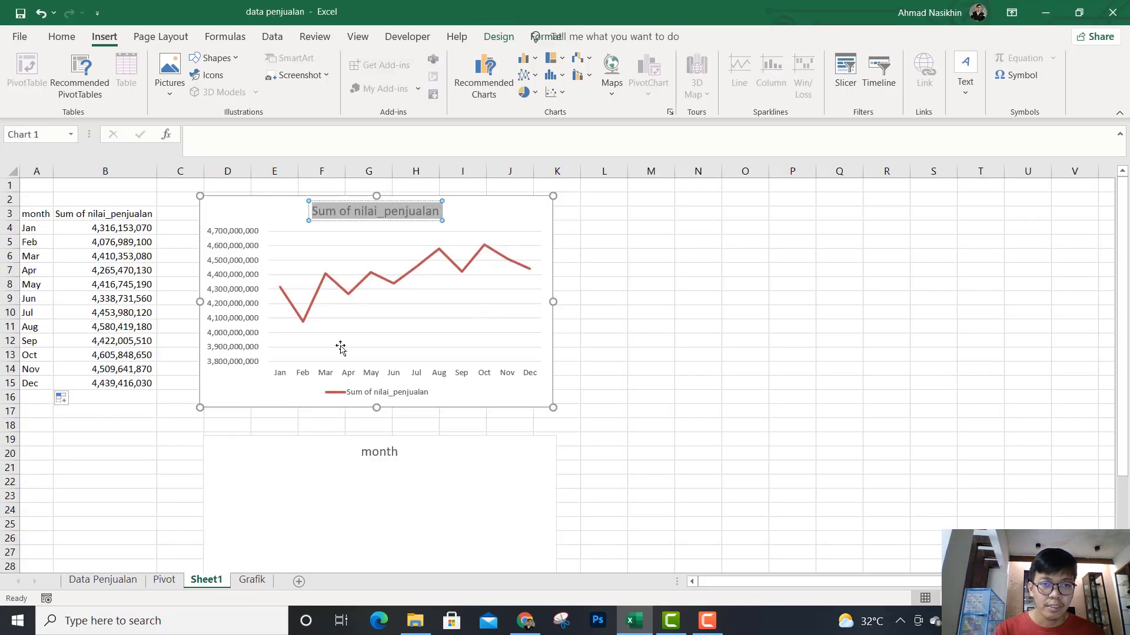
{"action": "type", "text": "T"}
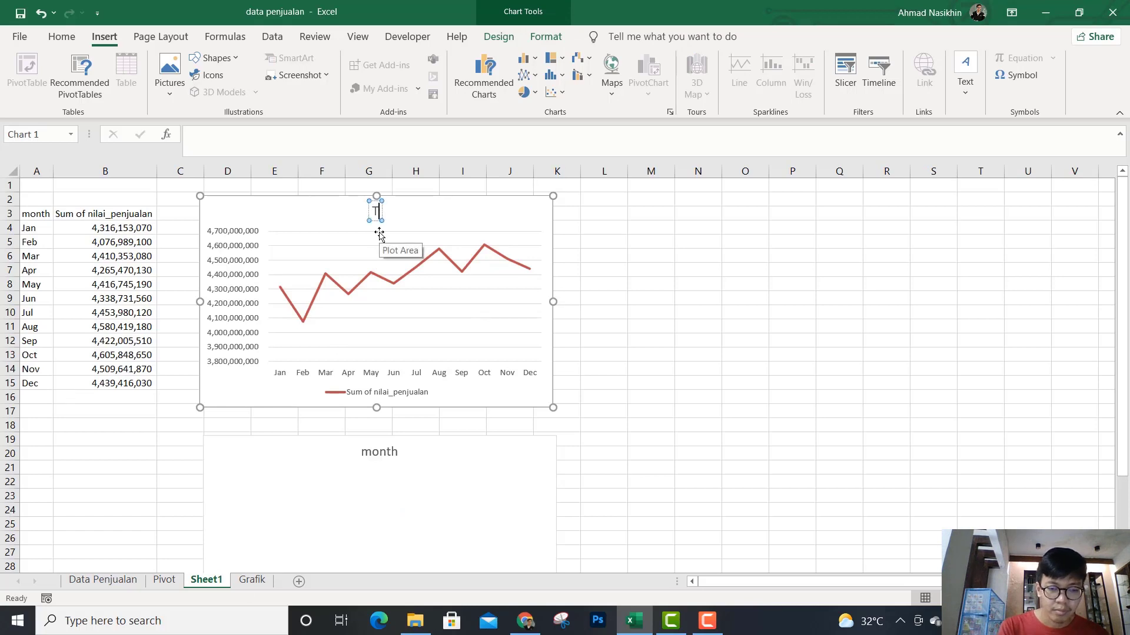
{"action": "type", "text": "otal Pen"}
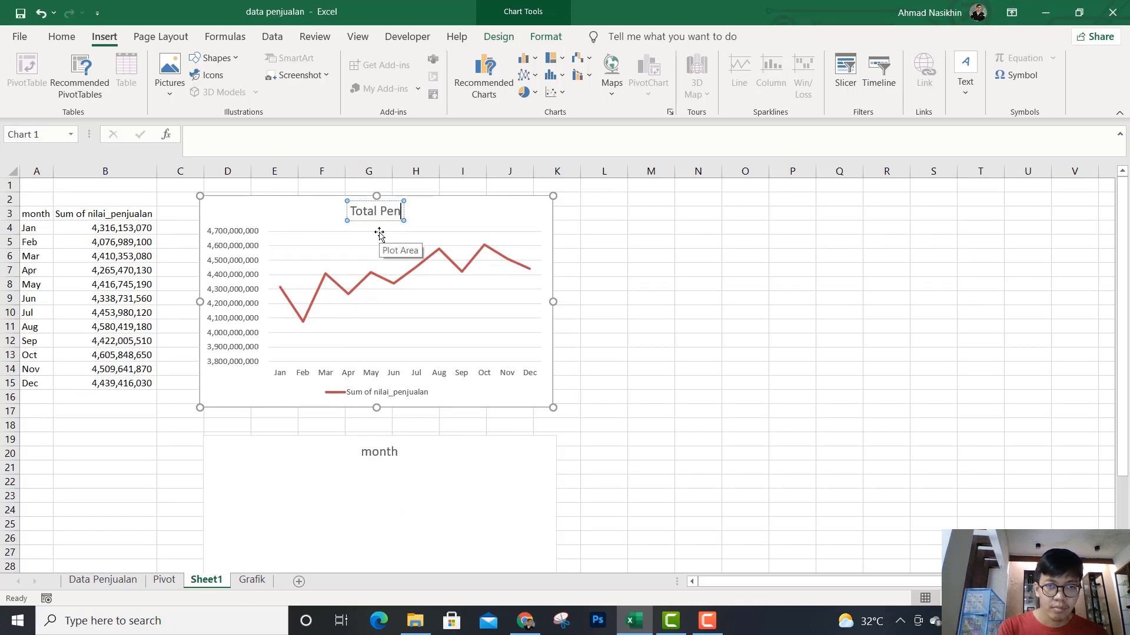
{"action": "type", "text": "jualan"}
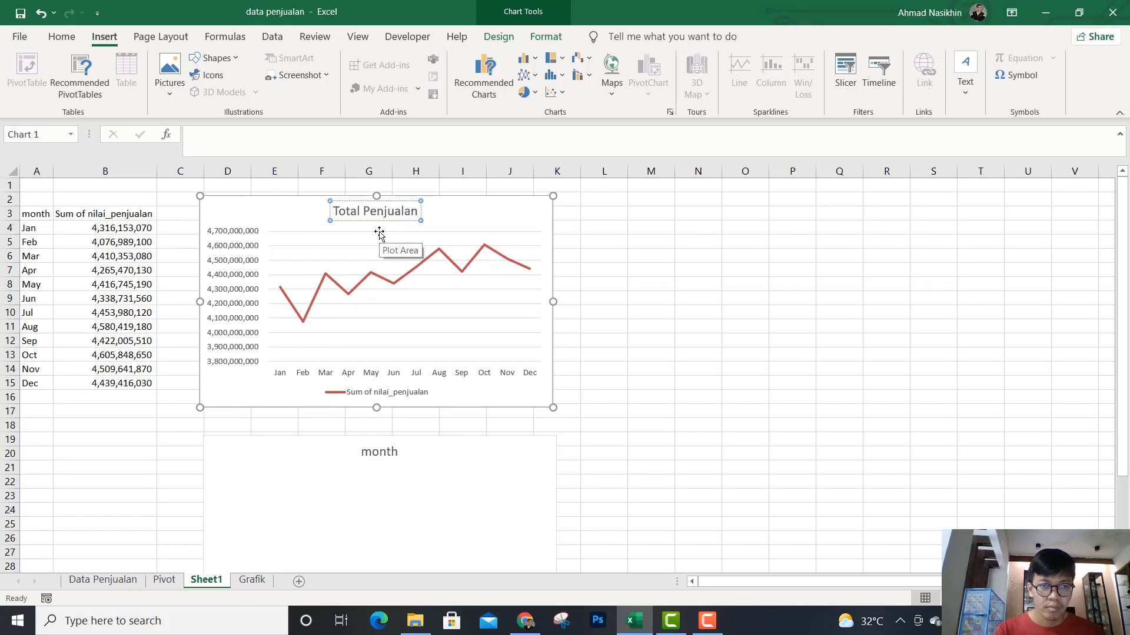
{"action": "left_click", "coordinate": [379, 234]}
Step: Make the line chart's title bold
{"action": "left_click", "coordinate": [378, 216]}
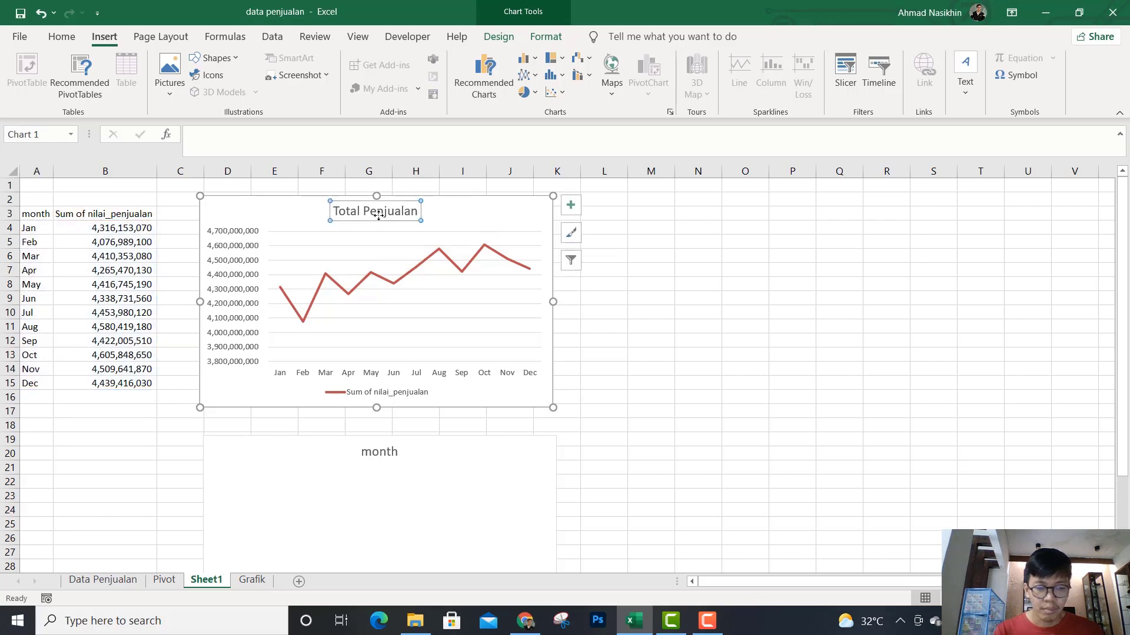
{"action": "key", "text": "ctrl+b"}
{"action": "left_click", "coordinate": [696, 313]}
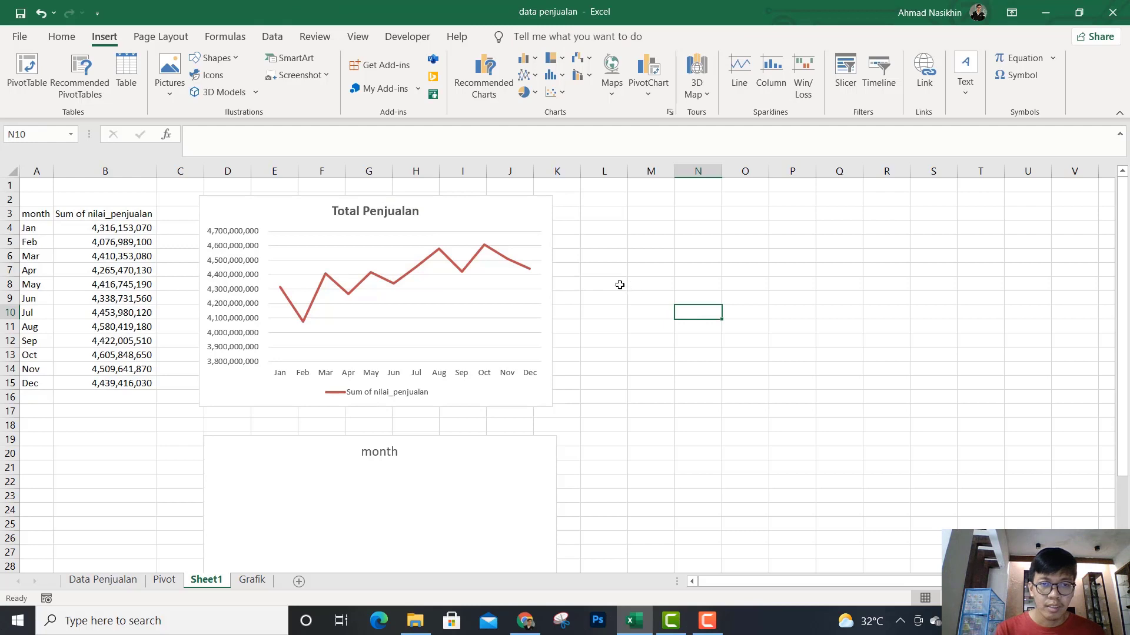
Step: Set the "Total Penjualan" line chart's background to no fill
{"action": "left_click", "coordinate": [511, 222]}
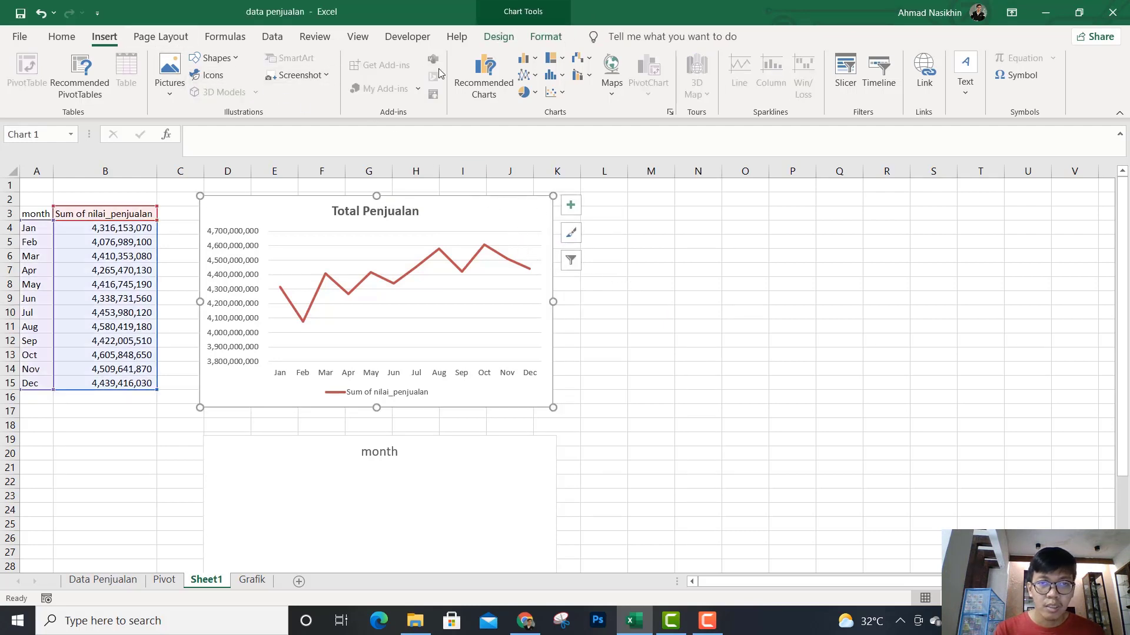
{"action": "left_click", "coordinate": [545, 37]}
{"action": "left_click", "coordinate": [564, 59]}
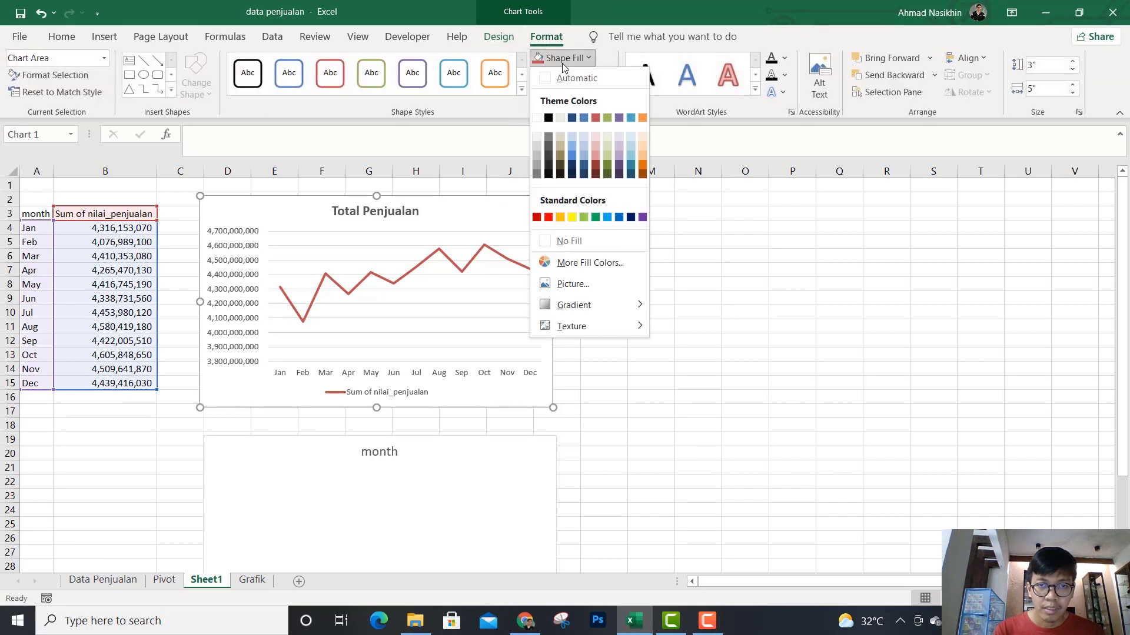
{"action": "left_click", "coordinate": [567, 243]}
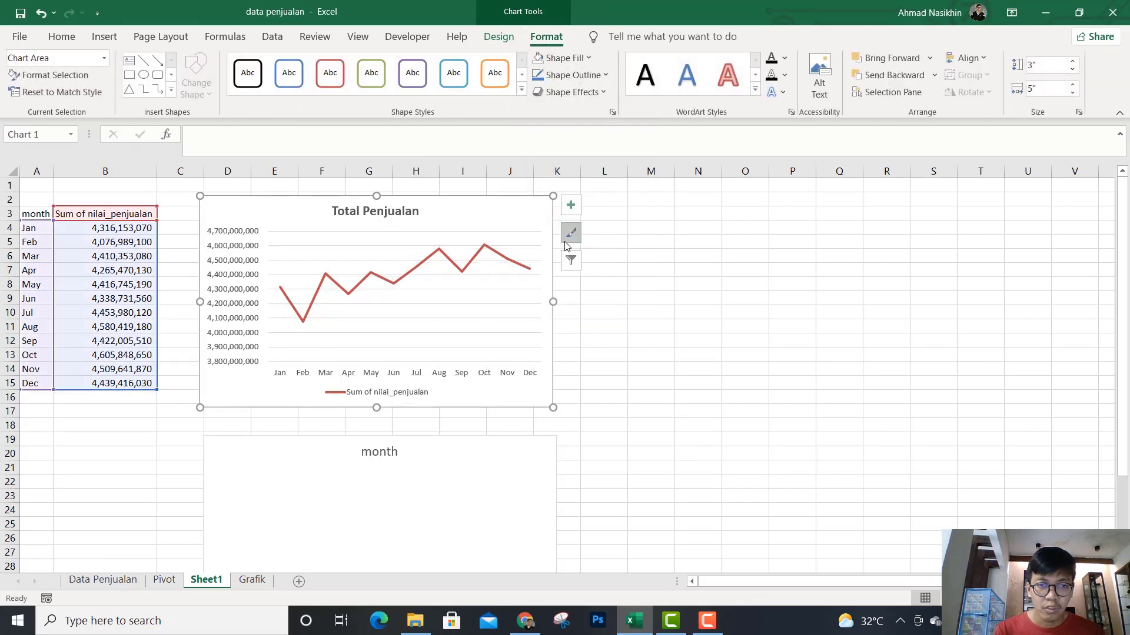
Step: Give the "Total Penjualan" line chart a black outline with a weight of 3 pt
{"action": "left_click", "coordinate": [563, 75]}
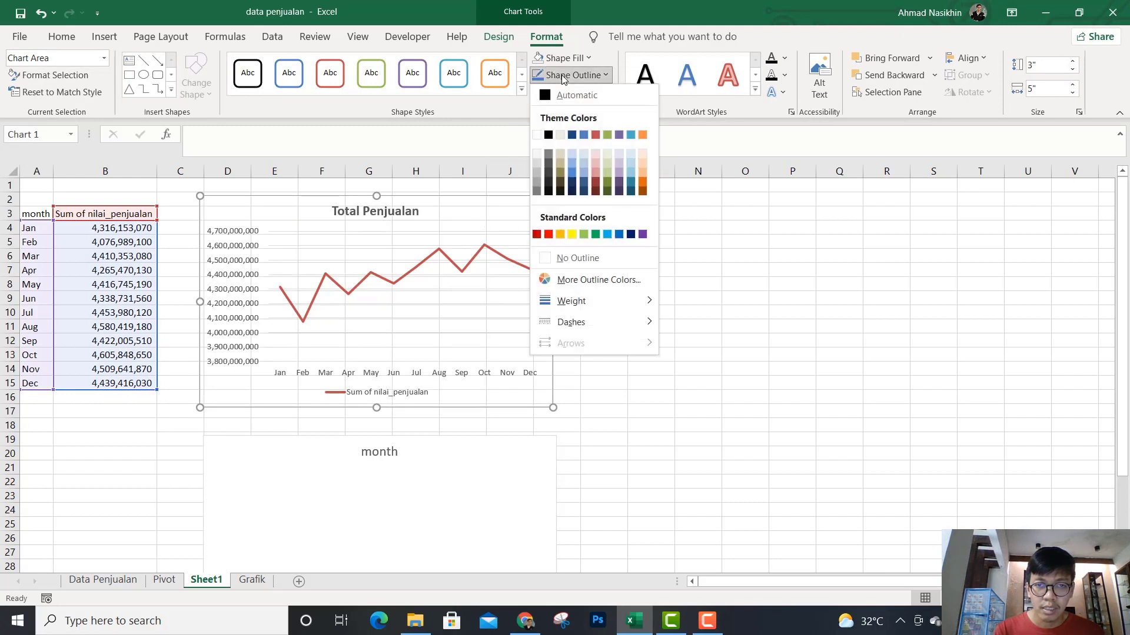
{"action": "left_click", "coordinate": [548, 135]}
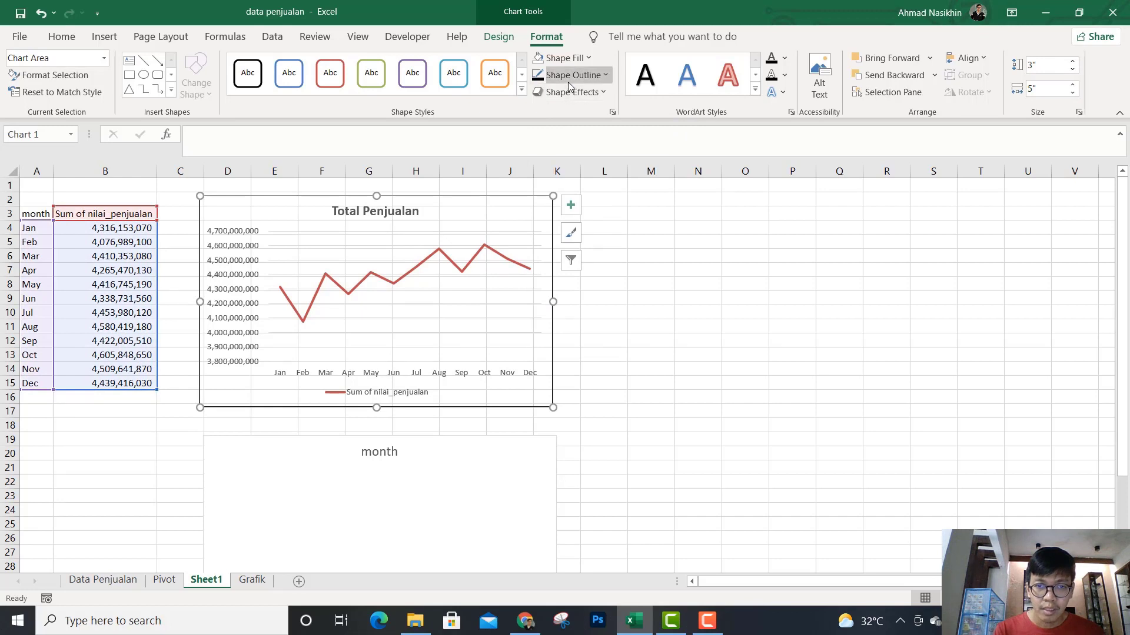
{"action": "left_click", "coordinate": [568, 80]}
{"action": "mouse_move", "coordinate": [575, 303]}
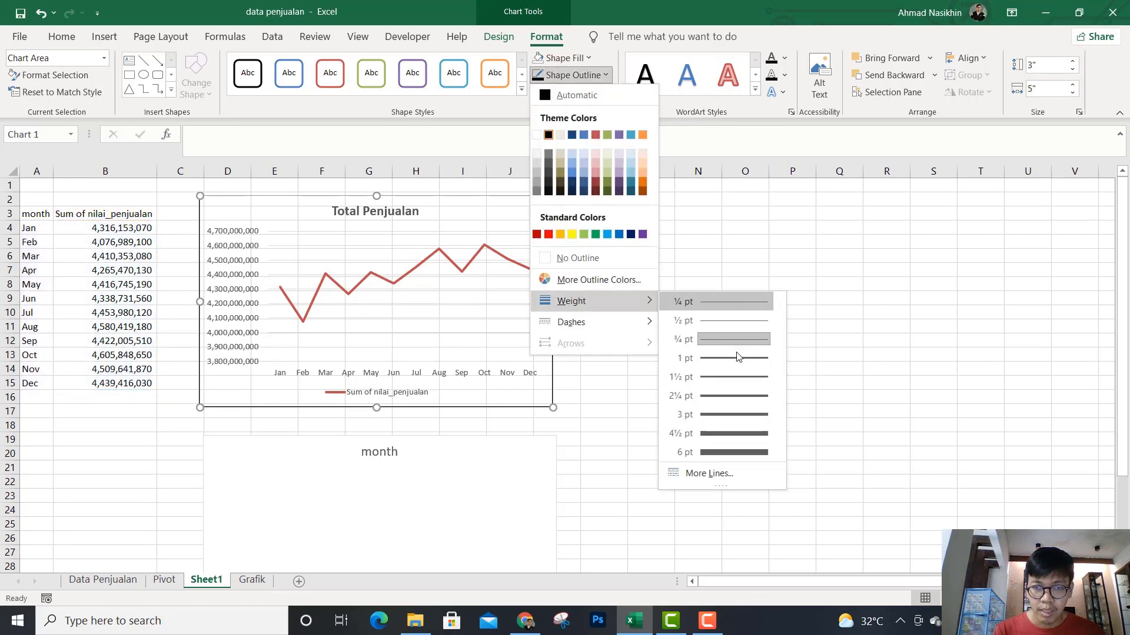
{"action": "left_click", "coordinate": [730, 413]}
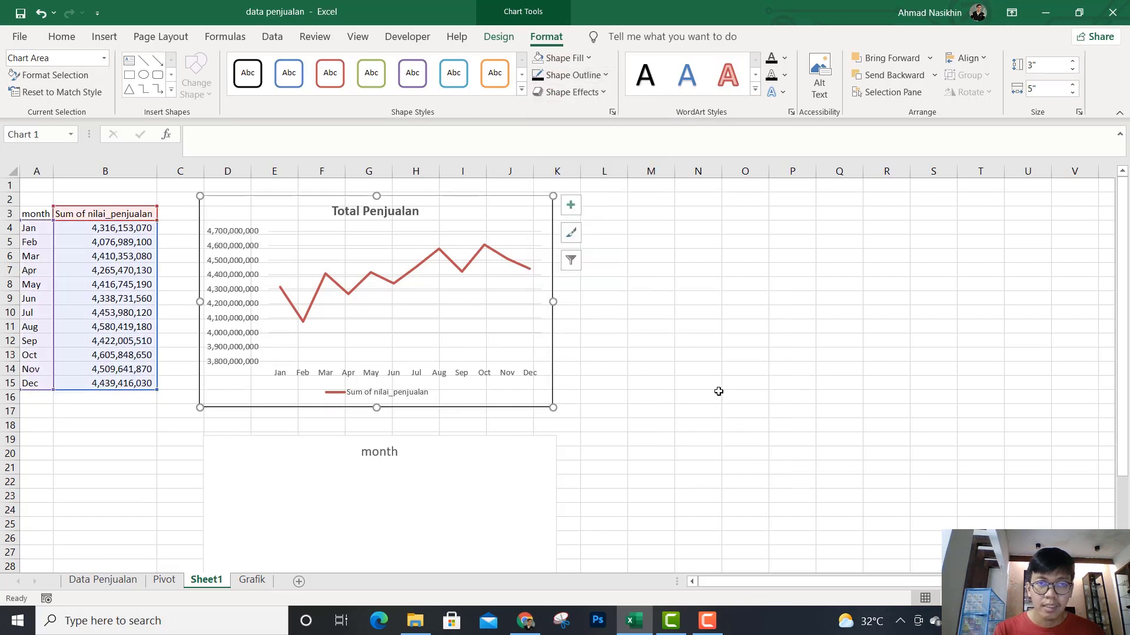
Step: Hide the worksheet gridlines on Sheet1
{"action": "left_click", "coordinate": [62, 36]}
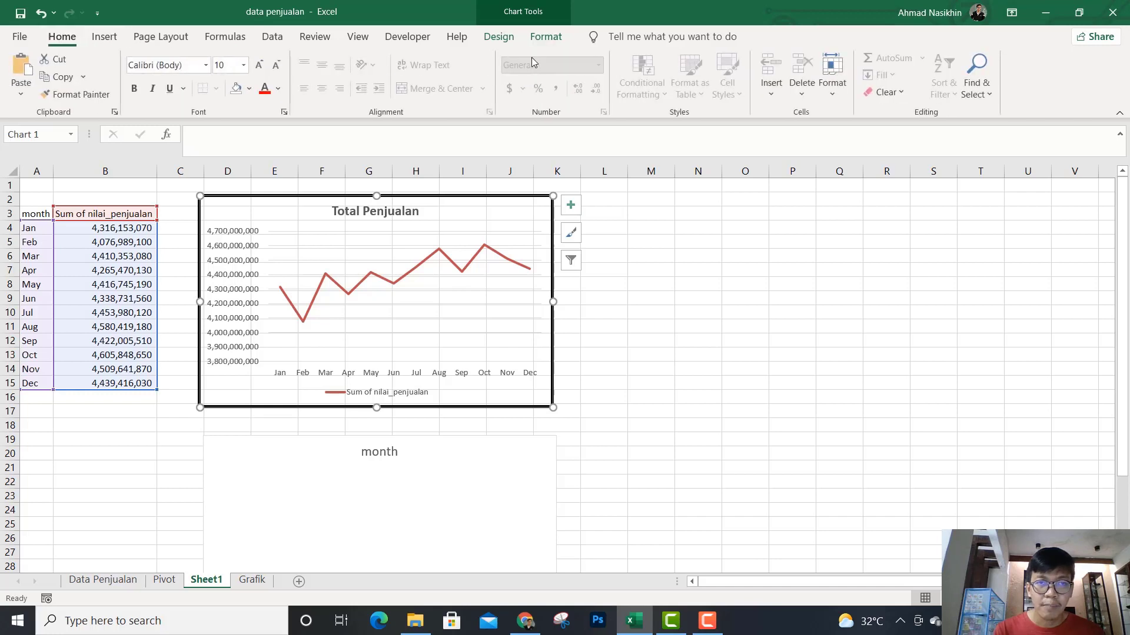
{"action": "left_click", "coordinate": [358, 36]}
{"action": "left_click", "coordinate": [668, 325]}
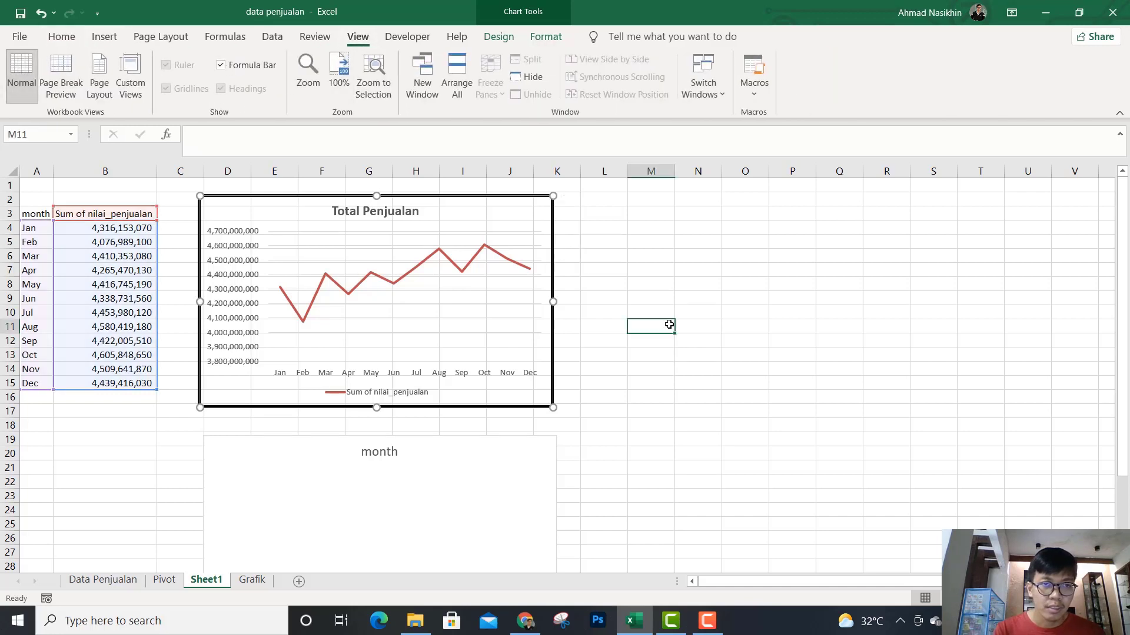
{"action": "left_click", "coordinate": [166, 90]}
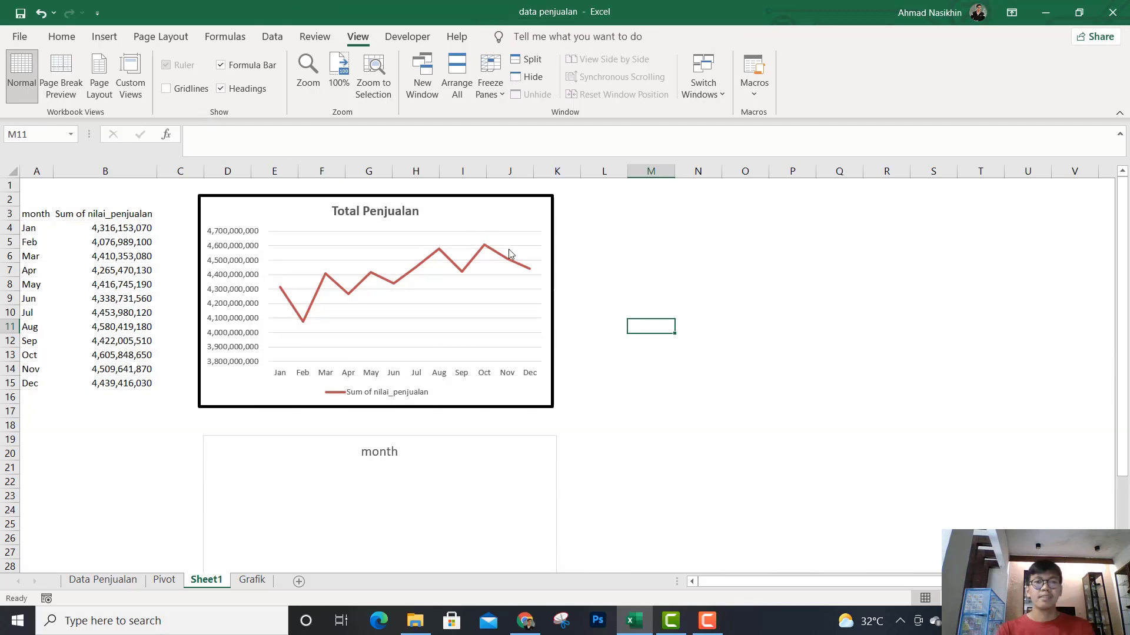
{"action": "left_click", "coordinate": [634, 251]}
{"action": "key", "text": "F9"}
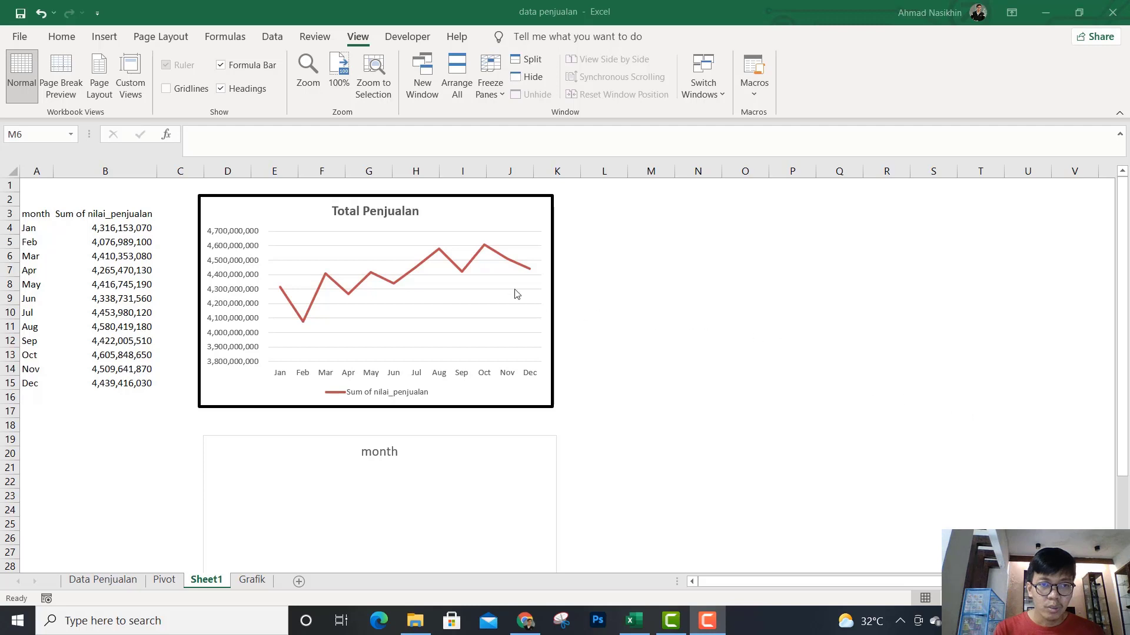
{"action": "key", "text": "F9"}
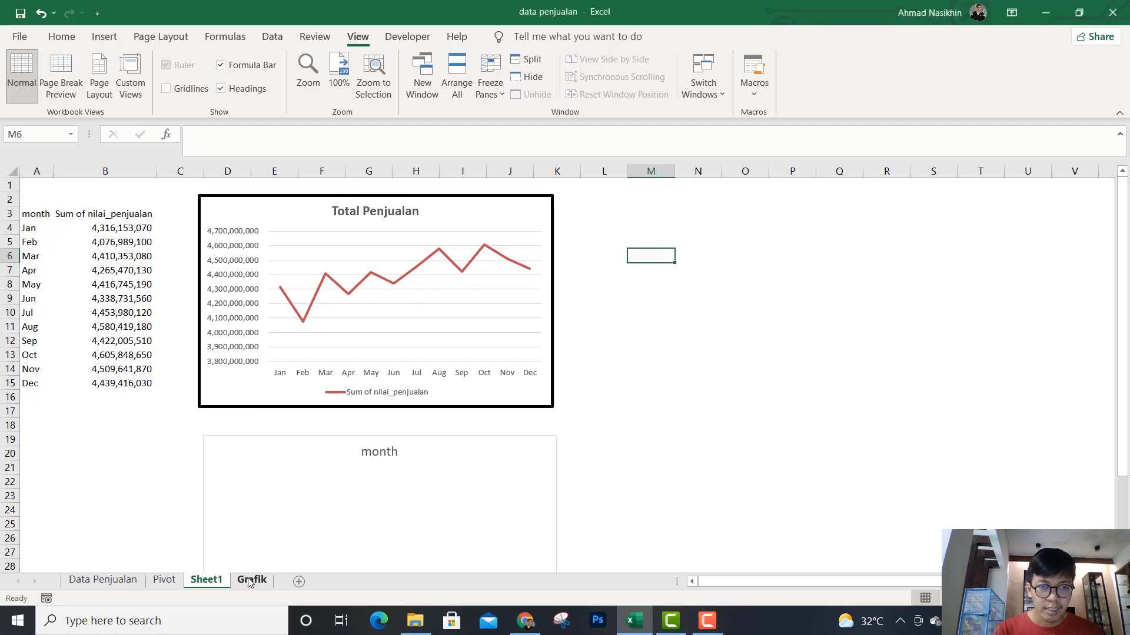
Step: Compare with the example line chart on the Grafik sheet and select the line series in Sheet1's chart
{"action": "left_click", "coordinate": [250, 582]}
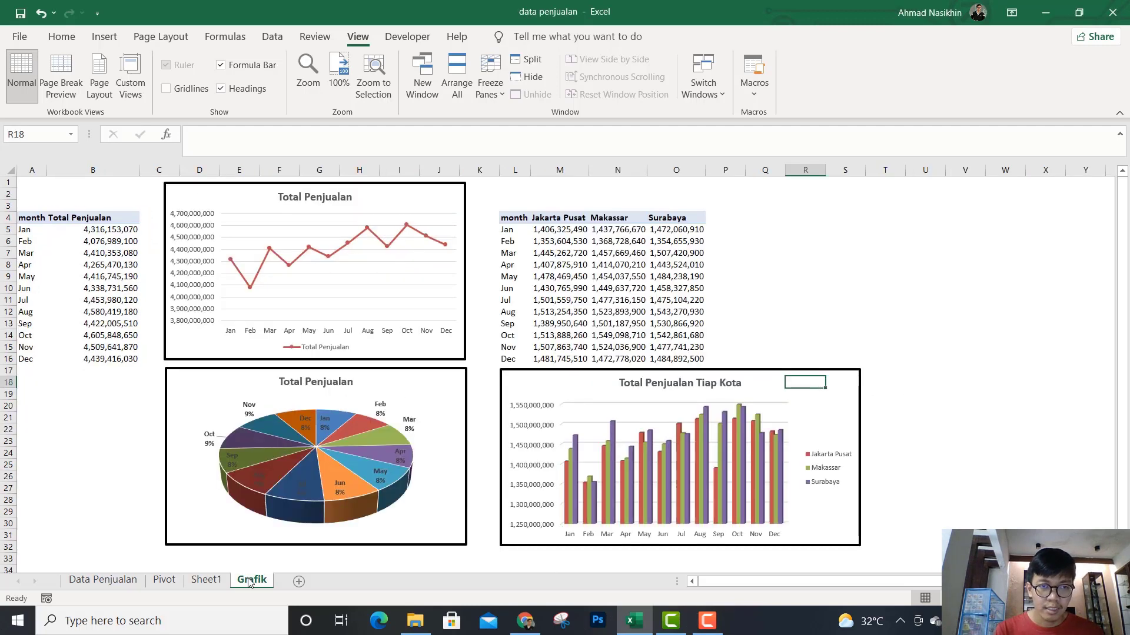
{"action": "left_click", "coordinate": [207, 582]}
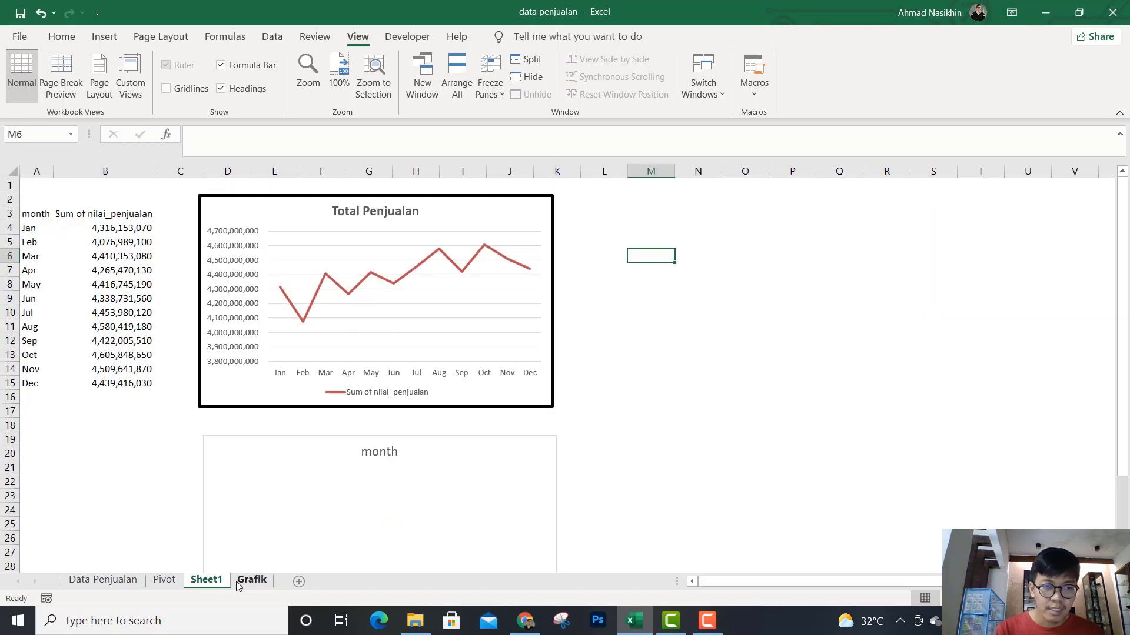
{"action": "left_click", "coordinate": [236, 581]}
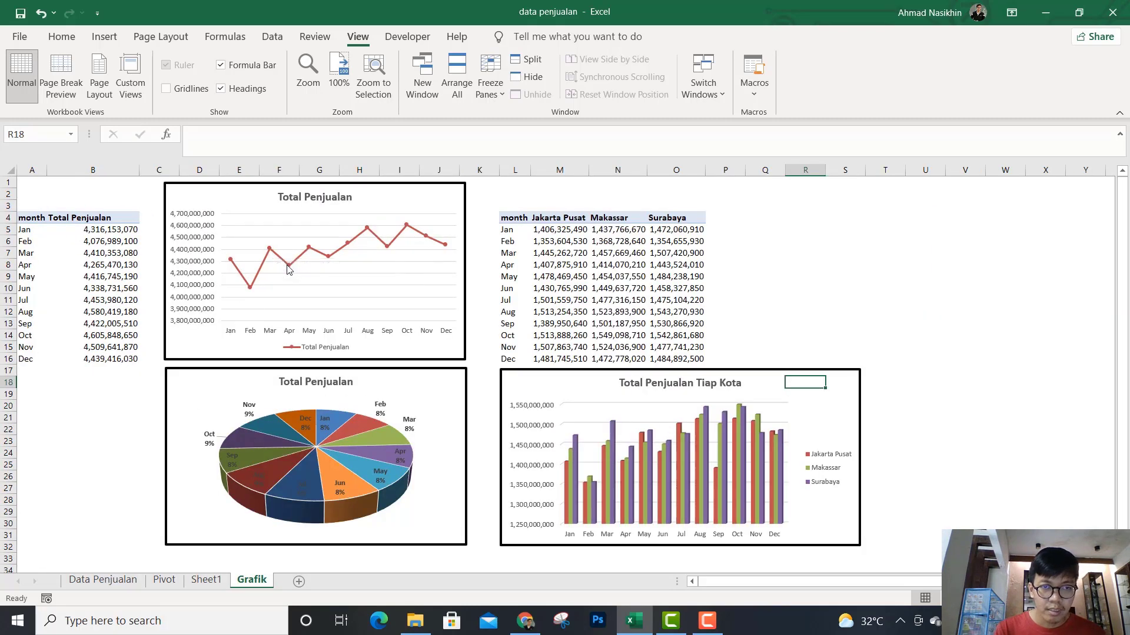
{"action": "left_click", "coordinate": [330, 259]}
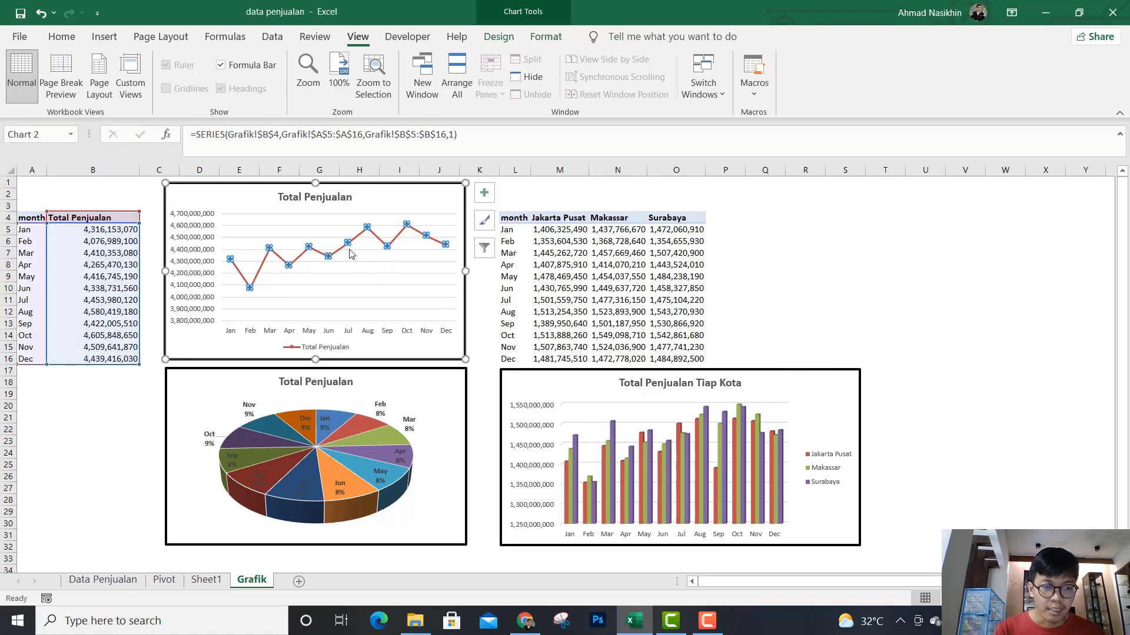
{"action": "left_click", "coordinate": [216, 574]}
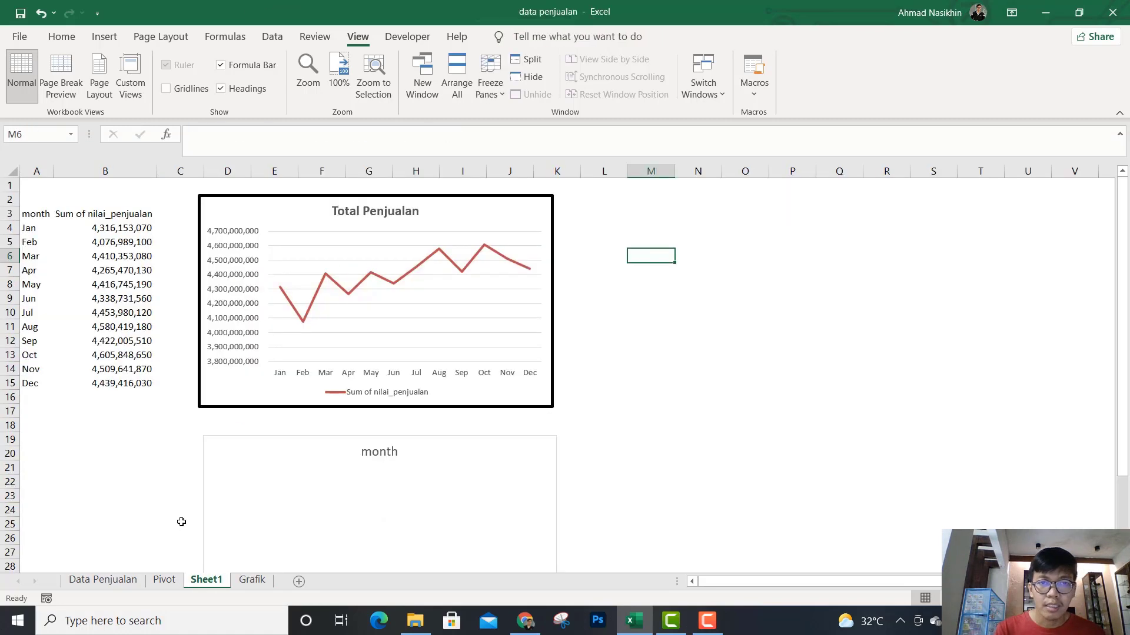
{"action": "left_click", "coordinate": [460, 264]}
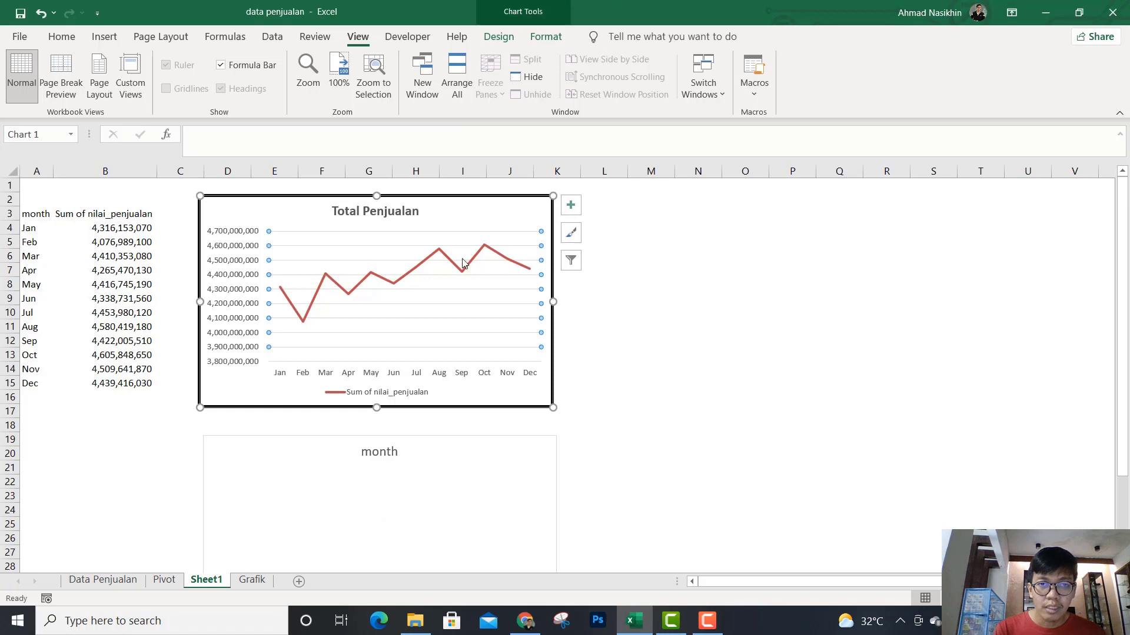
{"action": "left_click", "coordinate": [464, 266]}
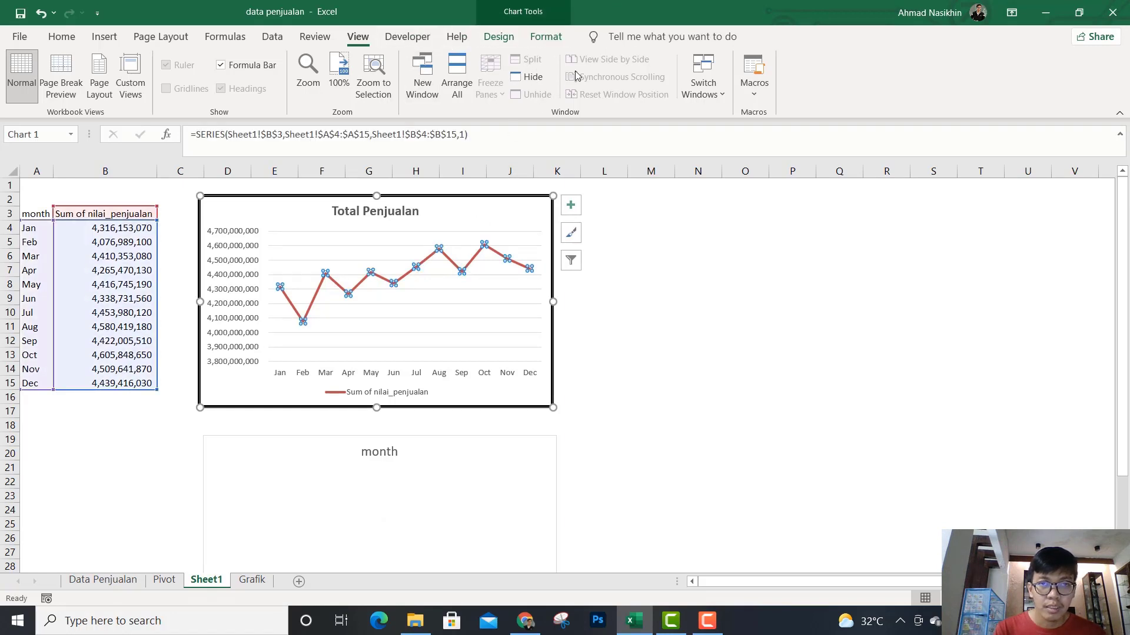
Step: Open the plot area formatting of Sheet1's line chart and look through its border and fill options
{"action": "right_click", "coordinate": [500, 239]}
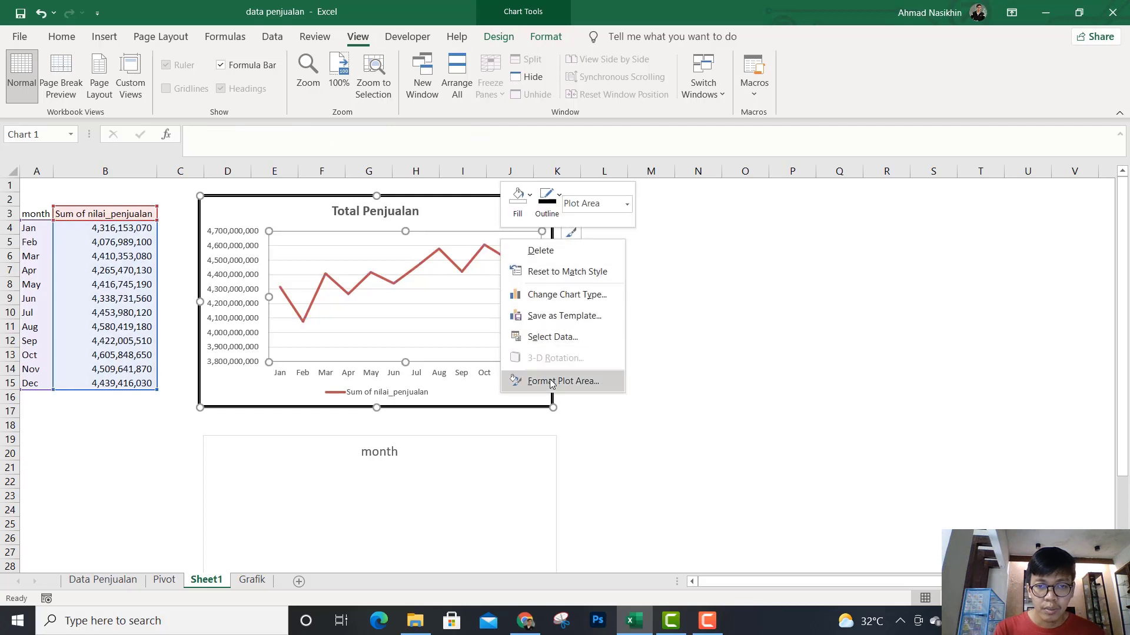
{"action": "left_click", "coordinate": [550, 381]}
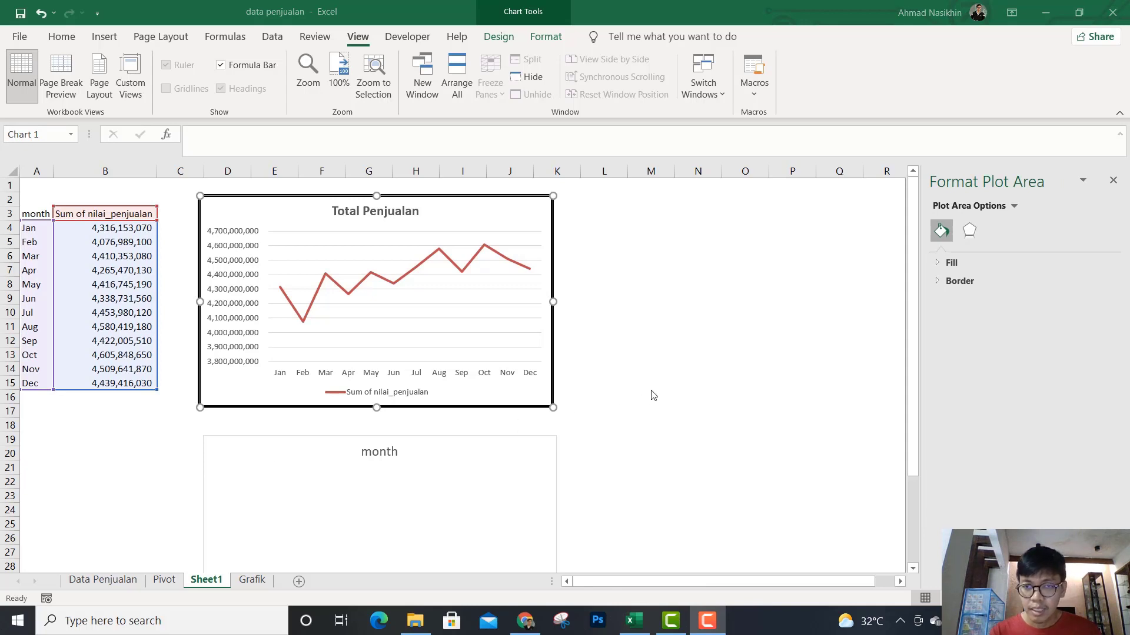
{"action": "left_click", "coordinate": [935, 281]}
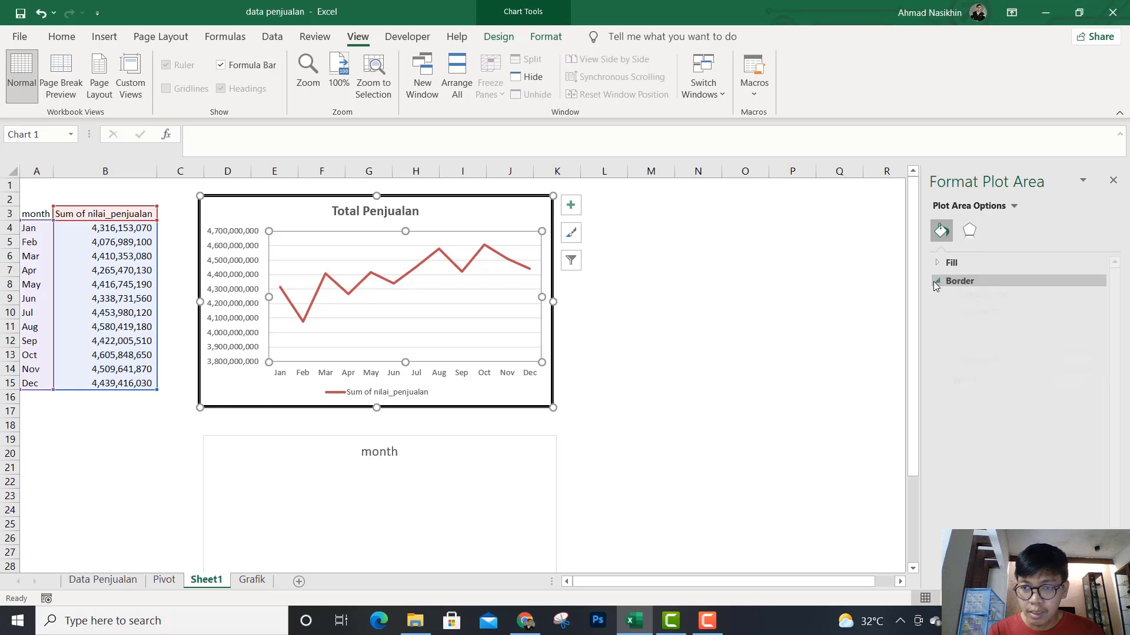
{"action": "left_click", "coordinate": [935, 281]}
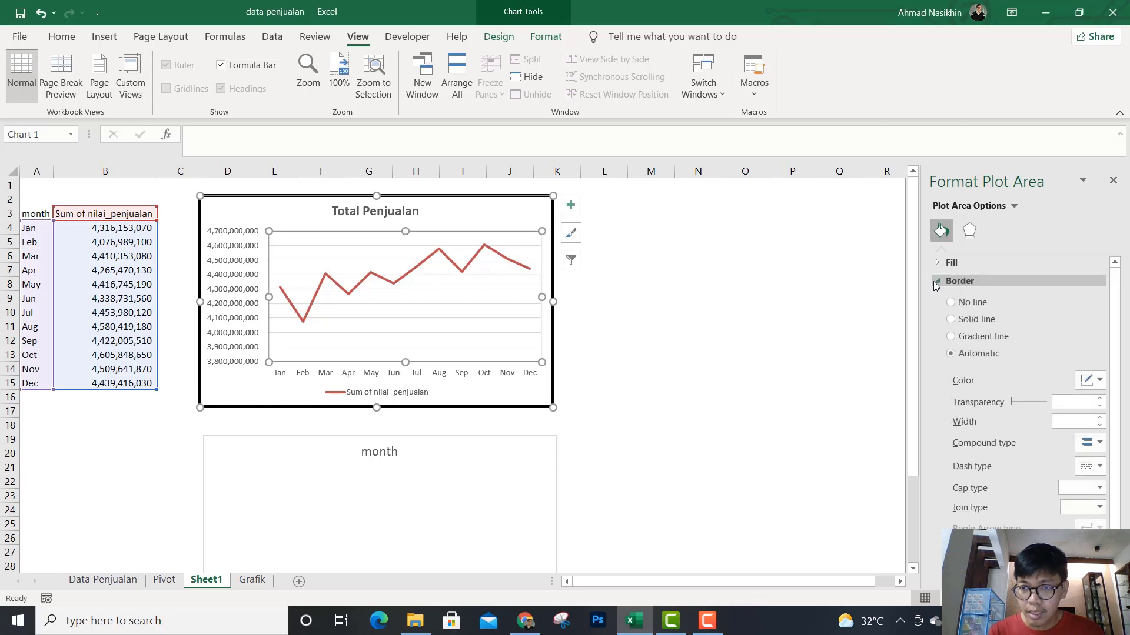
{"action": "scroll", "coordinate": [992, 341], "scroll_direction": "down", "scroll_amount": 1}
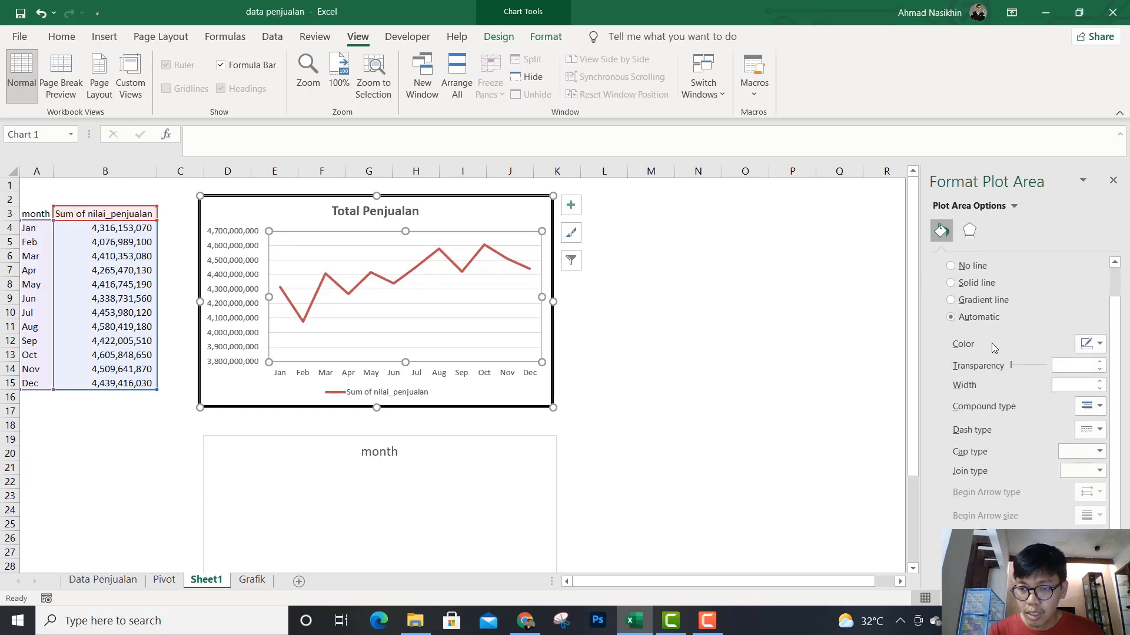
{"action": "scroll", "coordinate": [993, 349], "scroll_direction": "up", "scroll_amount": 1}
{"action": "left_click", "coordinate": [939, 266]}
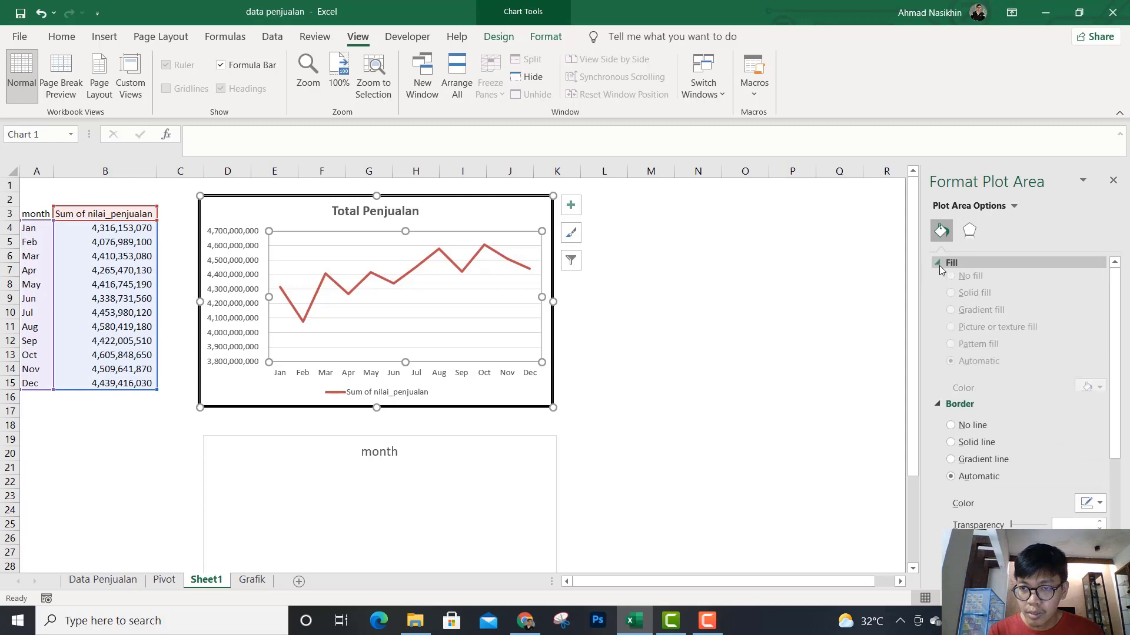
Step: Set the marker option of the line chart's data series to Automatic
{"action": "left_click", "coordinate": [474, 261]}
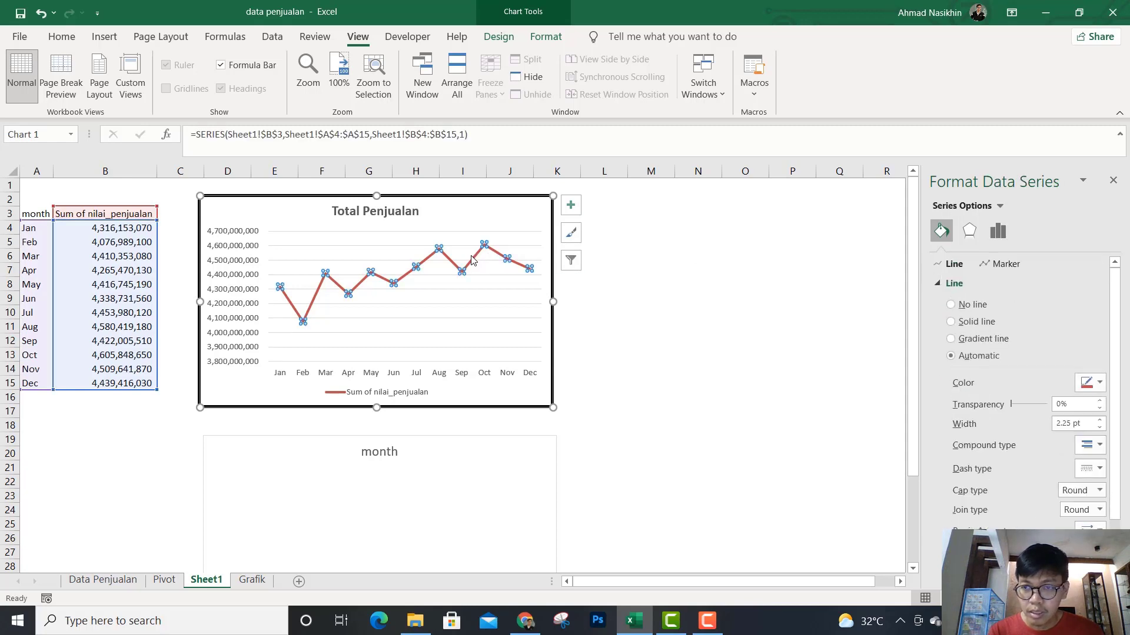
{"action": "left_click", "coordinate": [1006, 265]}
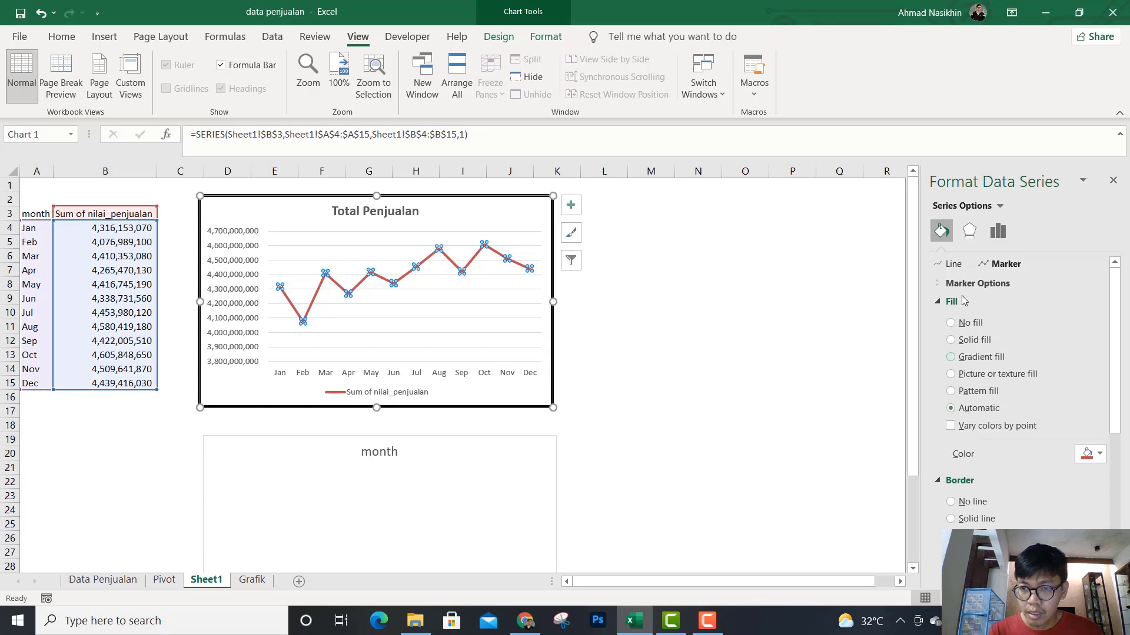
{"action": "left_click", "coordinate": [941, 284]}
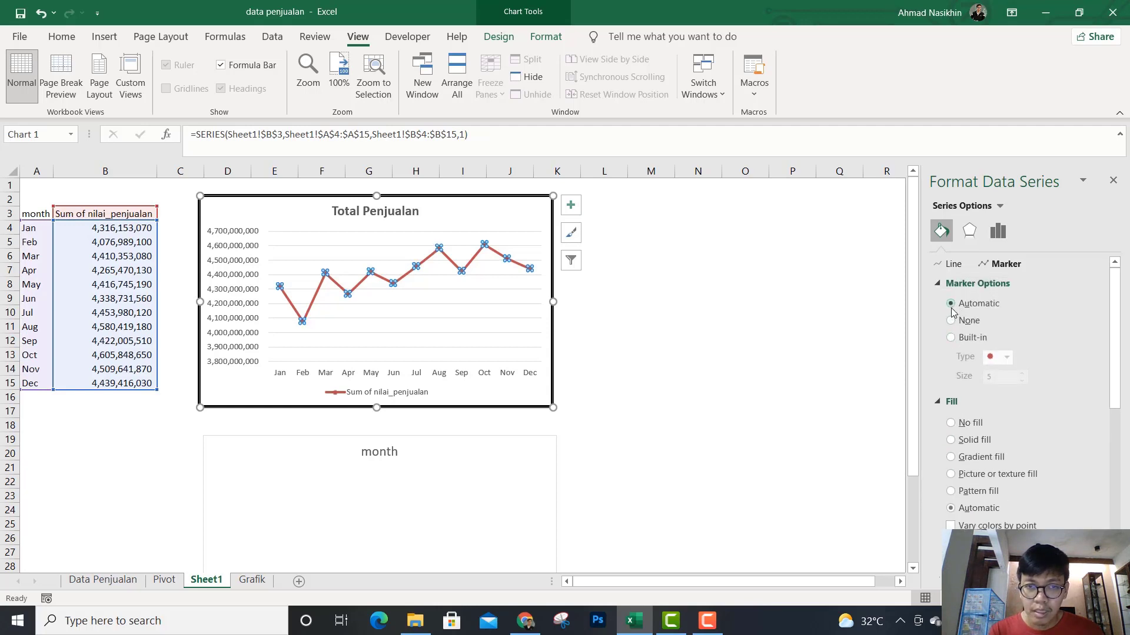
{"action": "left_click", "coordinate": [839, 340]}
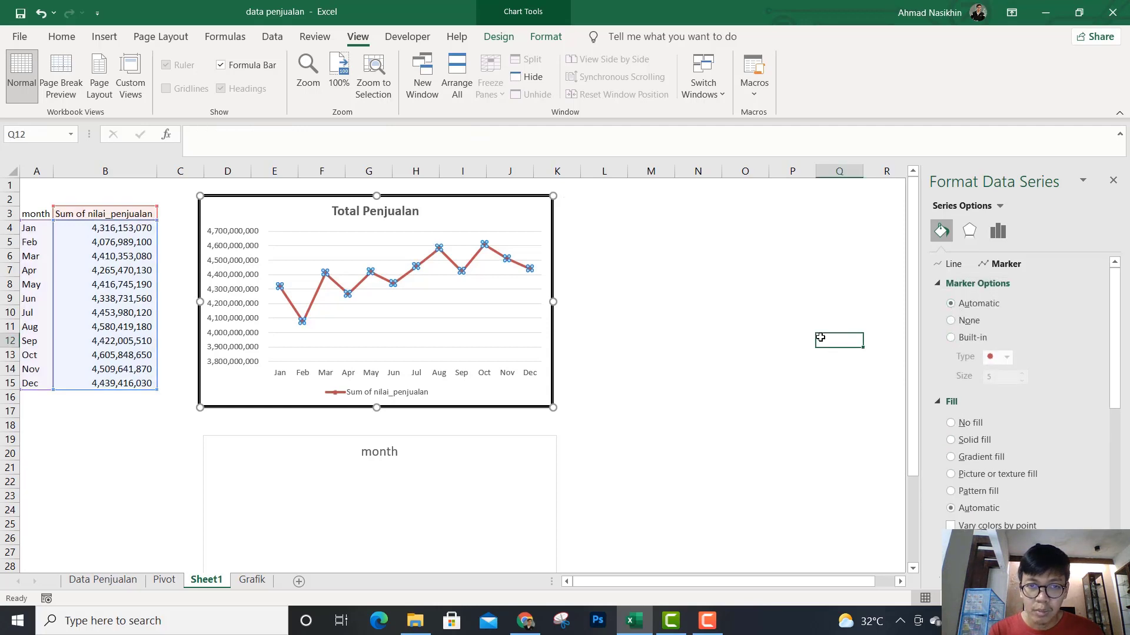
{"action": "left_click", "coordinate": [606, 295]}
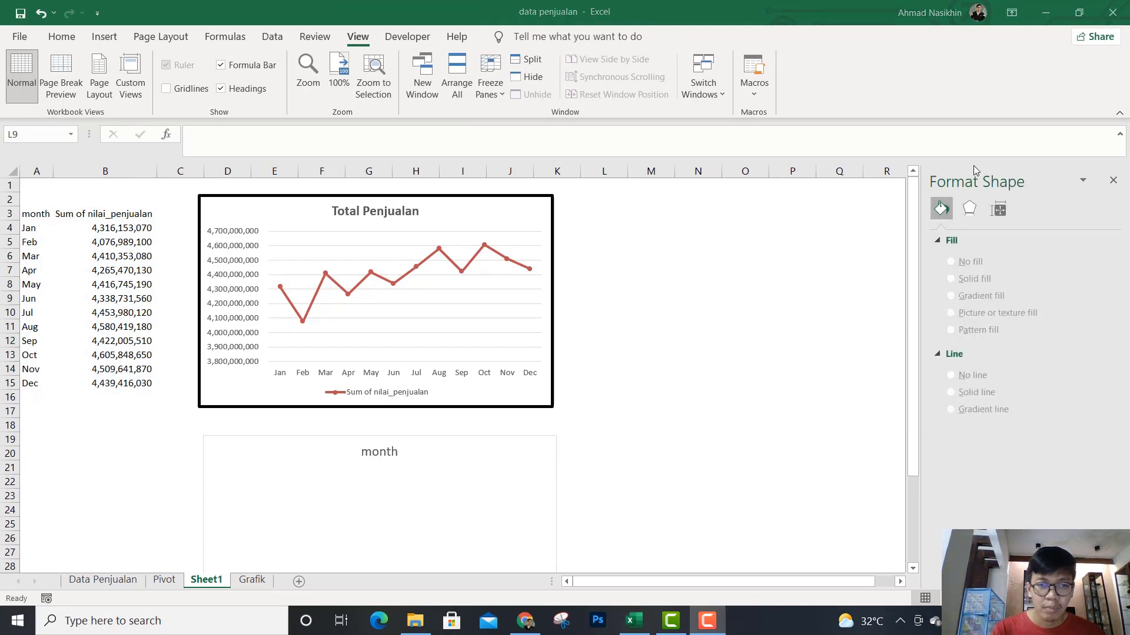
Step: Delete the empty chart titled "month" below the line chart on Sheet1
{"action": "scroll", "coordinate": [725, 369], "scroll_direction": "down", "scroll_amount": 3}
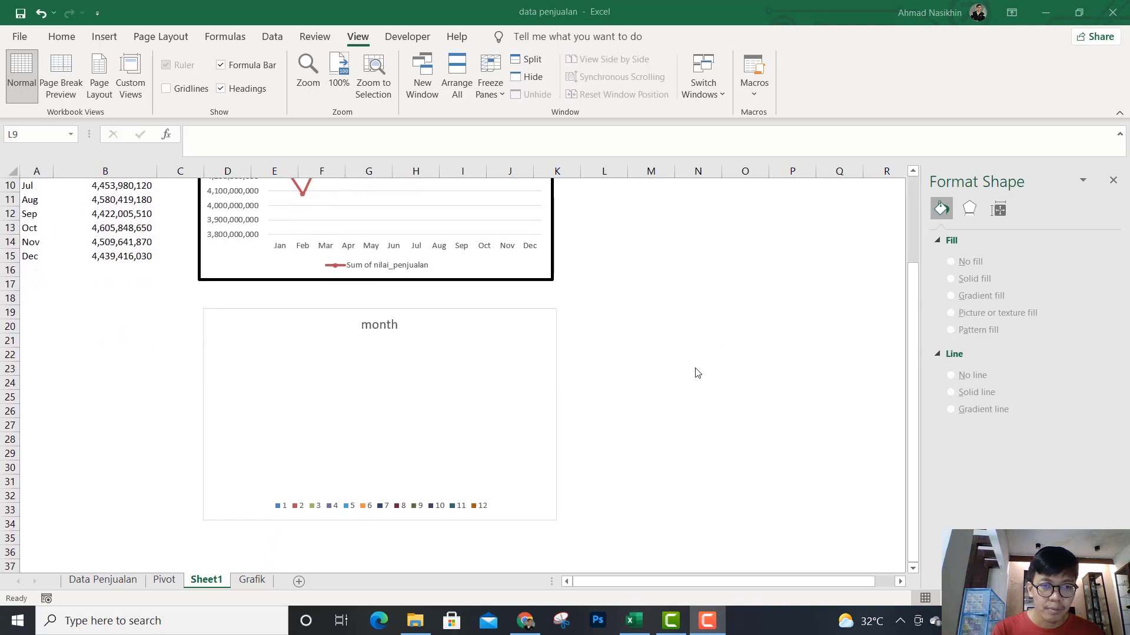
{"action": "left_click", "coordinate": [436, 345]}
{"action": "scroll", "coordinate": [432, 338], "scroll_direction": "up", "scroll_amount": 2}
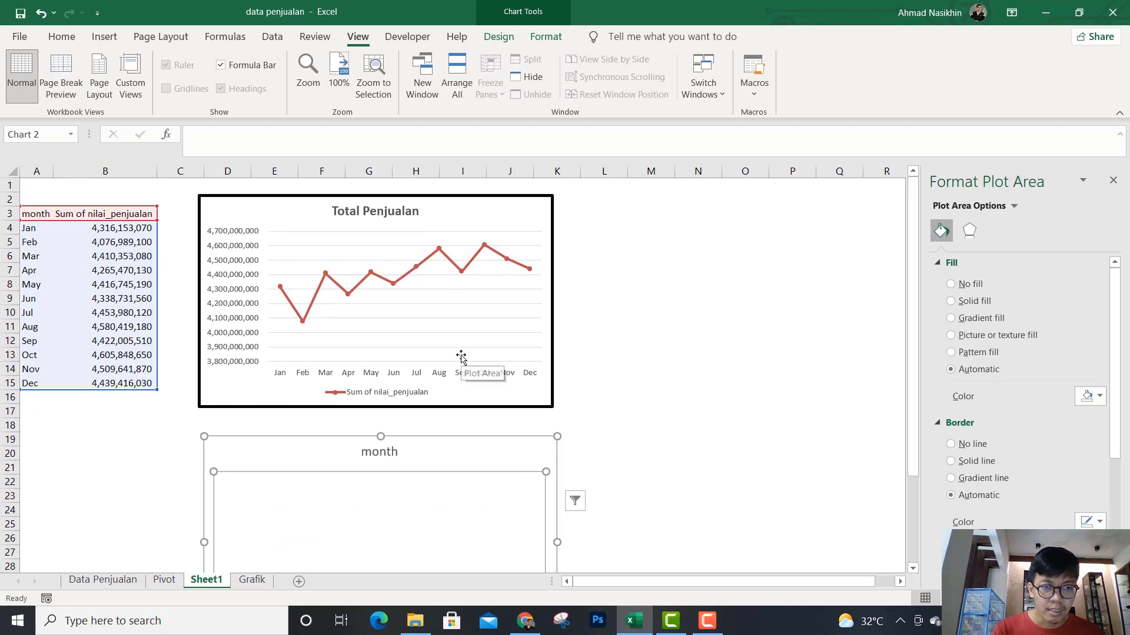
{"action": "scroll", "coordinate": [461, 358], "scroll_direction": "down", "scroll_amount": 1}
{"action": "scroll", "coordinate": [461, 357], "scroll_direction": "up", "scroll_amount": 2}
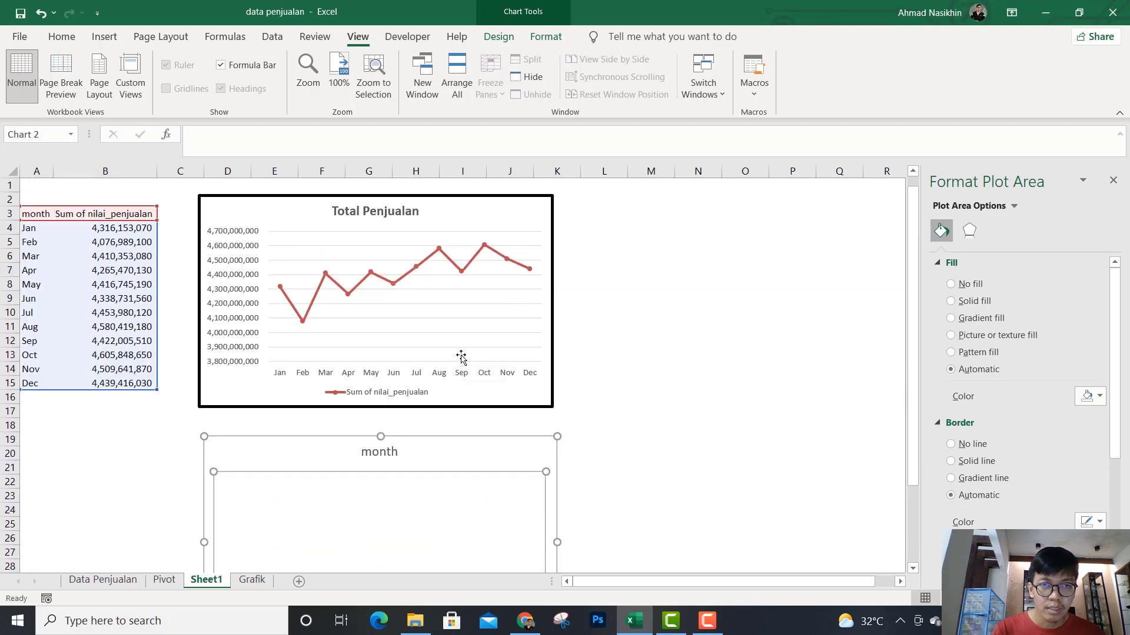
{"action": "scroll", "coordinate": [461, 357], "scroll_direction": "down", "scroll_amount": 2}
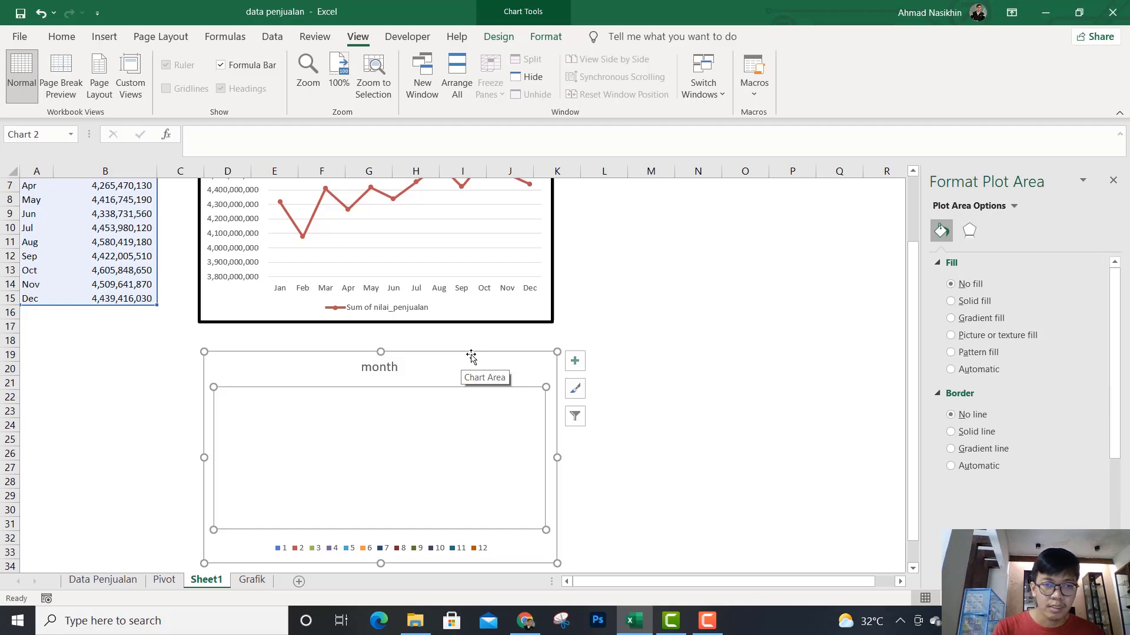
{"action": "left_click", "coordinate": [446, 365]}
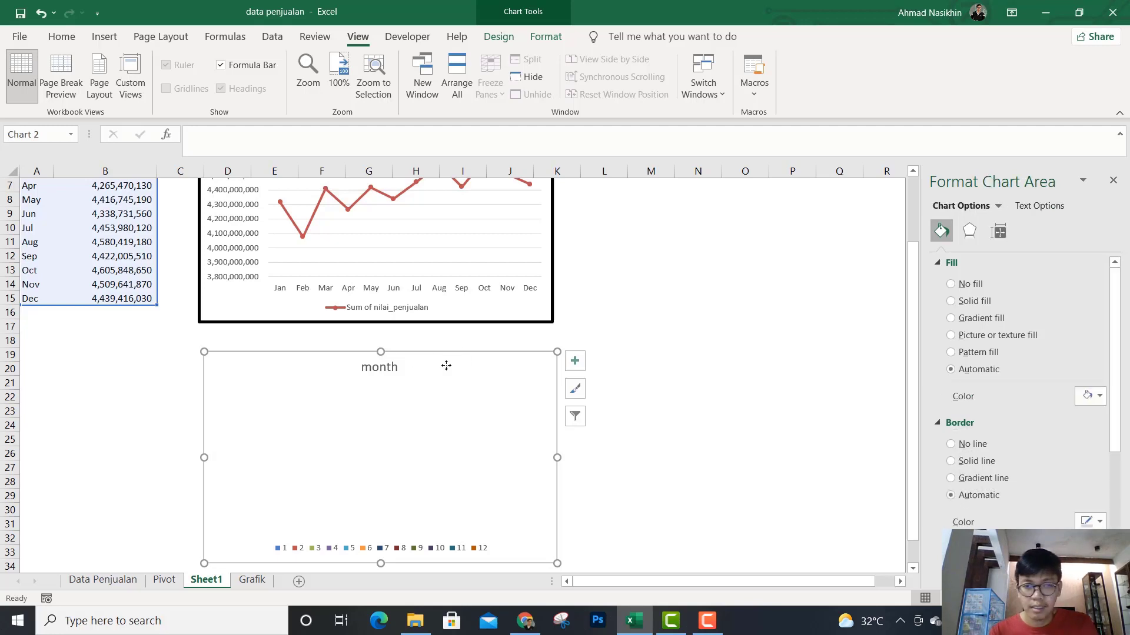
{"action": "key", "text": "Delete"}
Step: Insert a 3-D pie chart from the month and sales data in A3:B15 and place it directly below the line chart
{"action": "scroll", "coordinate": [365, 368], "scroll_direction": "up", "scroll_amount": 2}
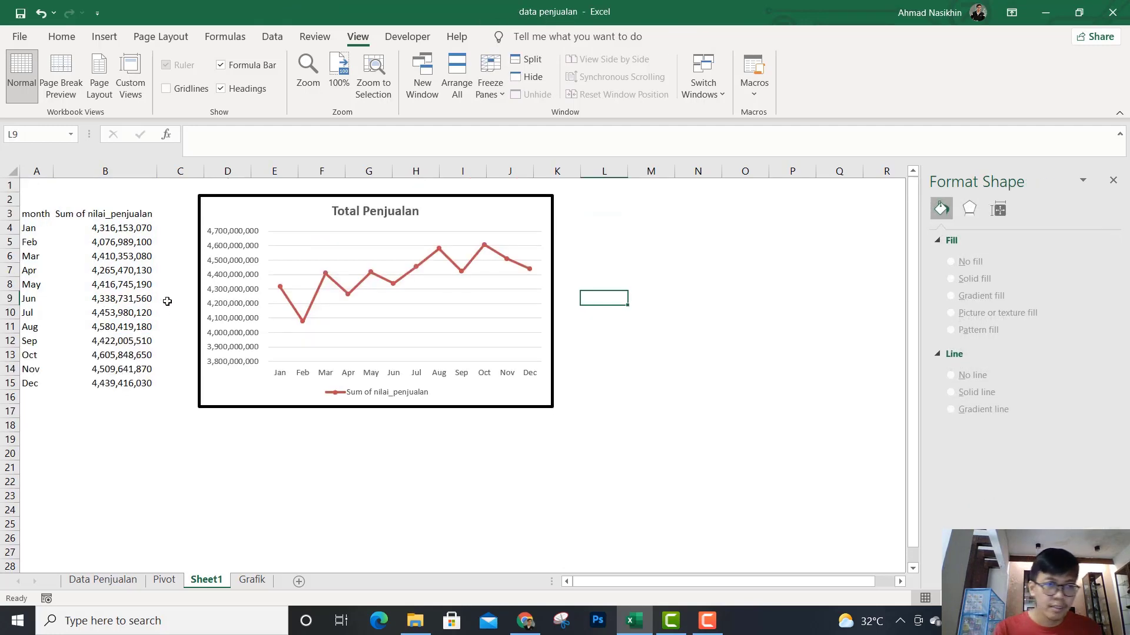
{"action": "left_click", "coordinate": [34, 213]}
{"action": "key", "text": "shift+Right"}
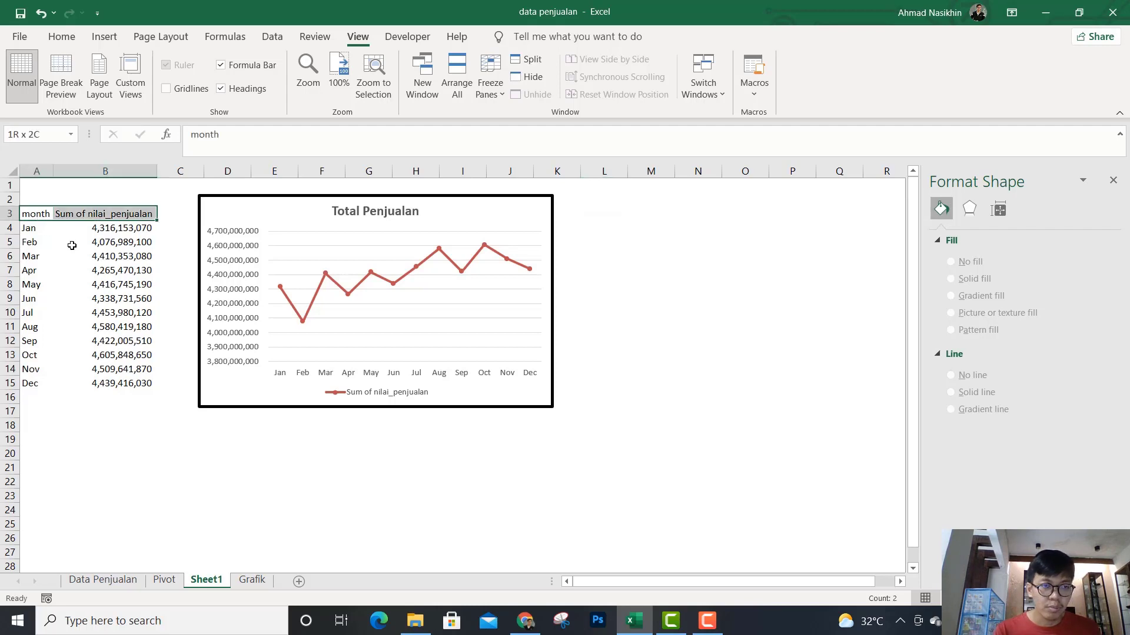
{"action": "key", "text": "ctrl+shift+Down"}
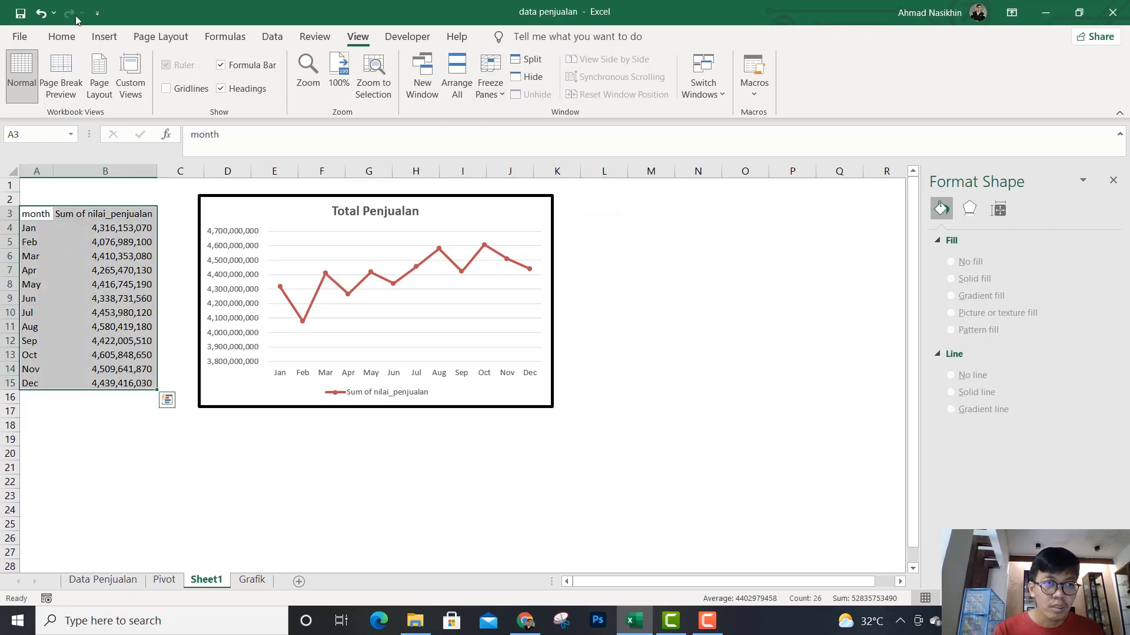
{"action": "left_click", "coordinate": [104, 37]}
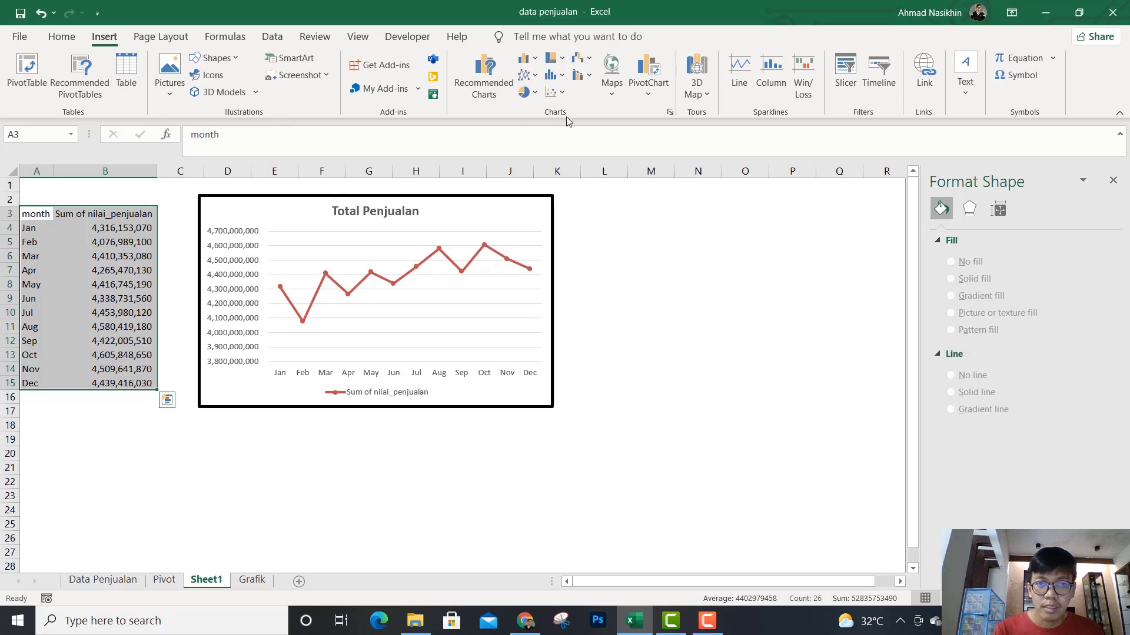
{"action": "left_click", "coordinate": [535, 93]}
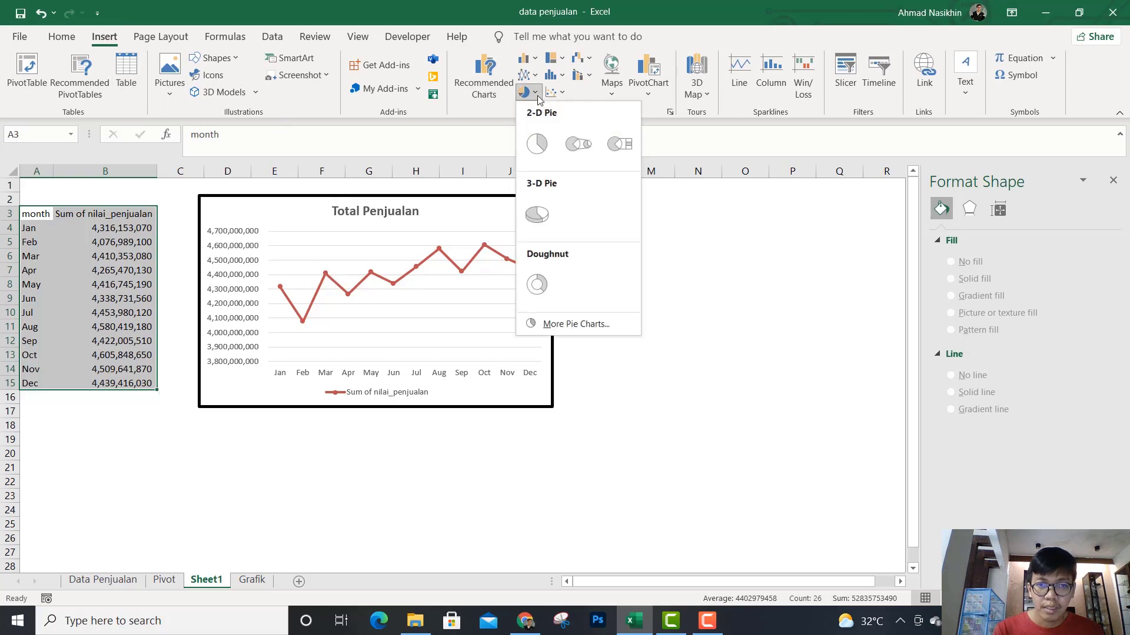
{"action": "left_click", "coordinate": [536, 225]}
{"action": "left_click_drag", "start_coordinate": [526, 337], "coordinate": [481, 459]}
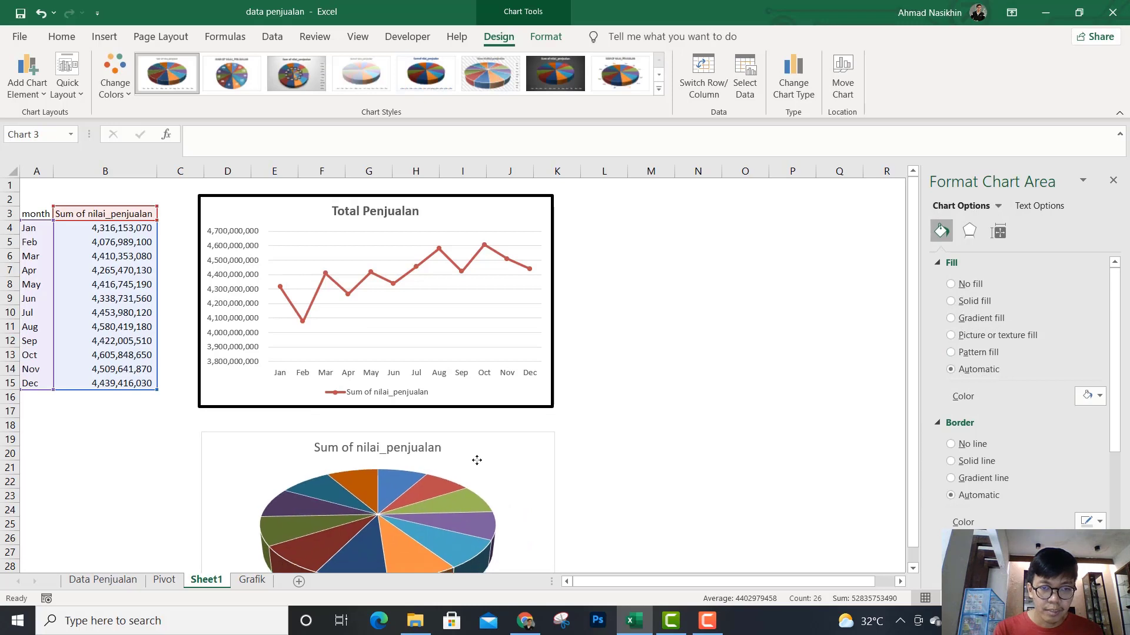
Step: Change the pie chart's title to "Total Penjualan"
{"action": "scroll", "coordinate": [530, 454], "scroll_direction": "down", "scroll_amount": 3}
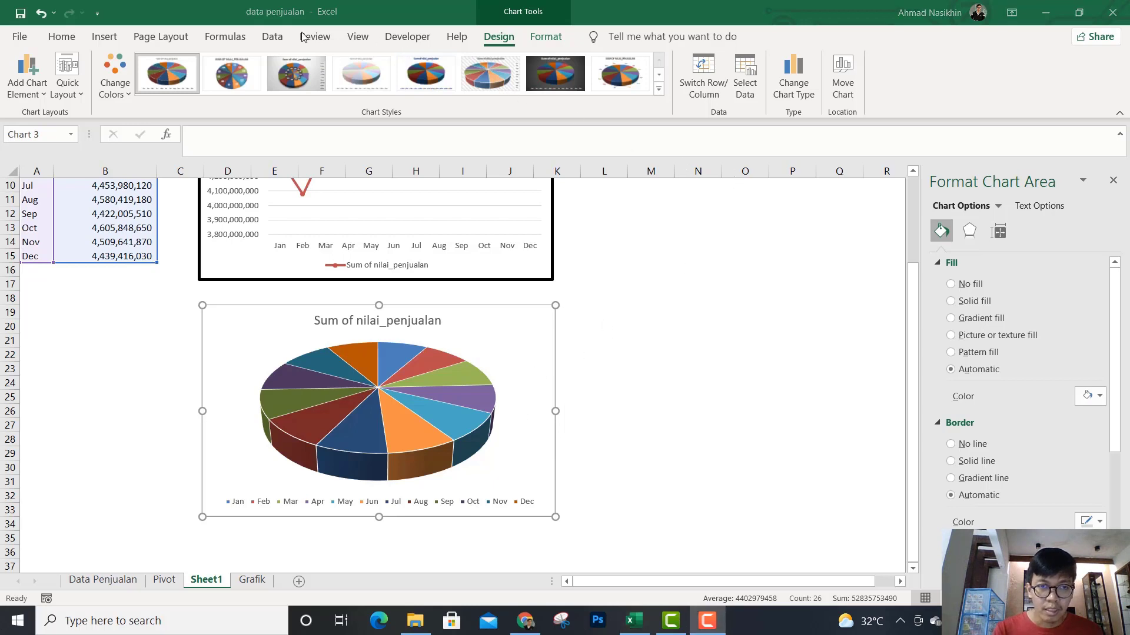
{"action": "left_click", "coordinate": [378, 310]}
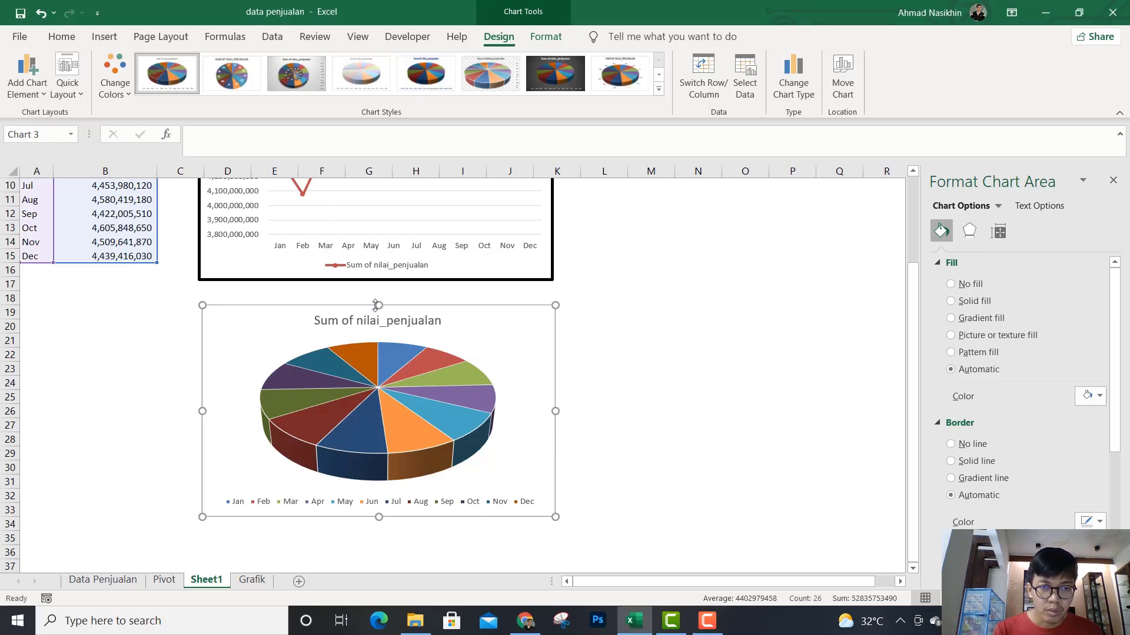
{"action": "left_click", "coordinate": [377, 321]}
{"action": "double_click", "coordinate": [377, 321]}
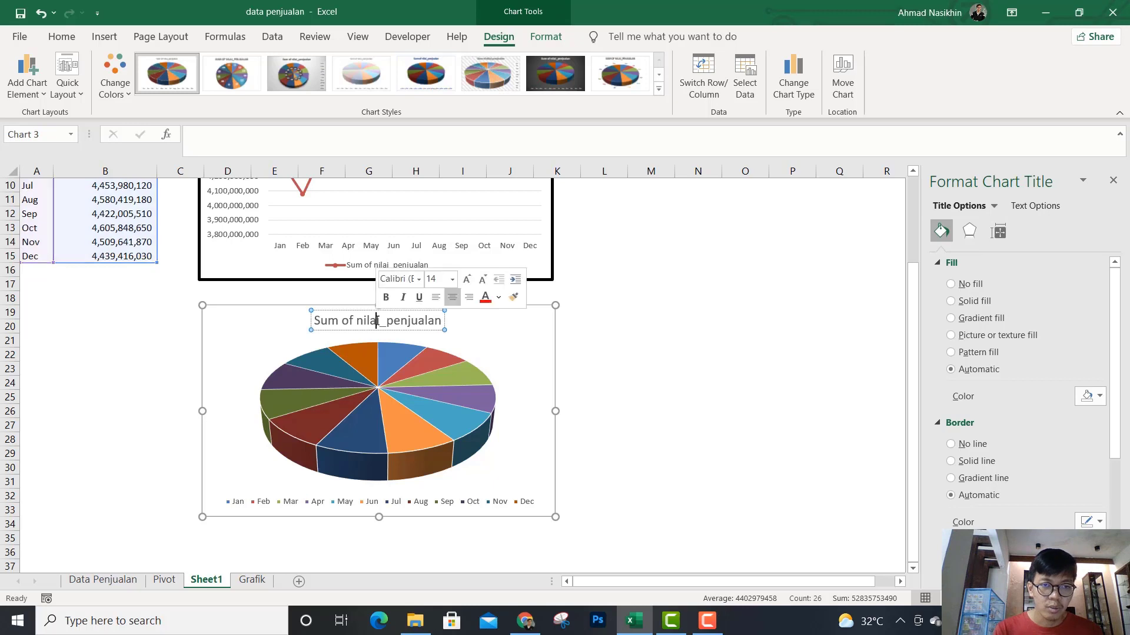
{"action": "key", "text": "ctrl+a"}
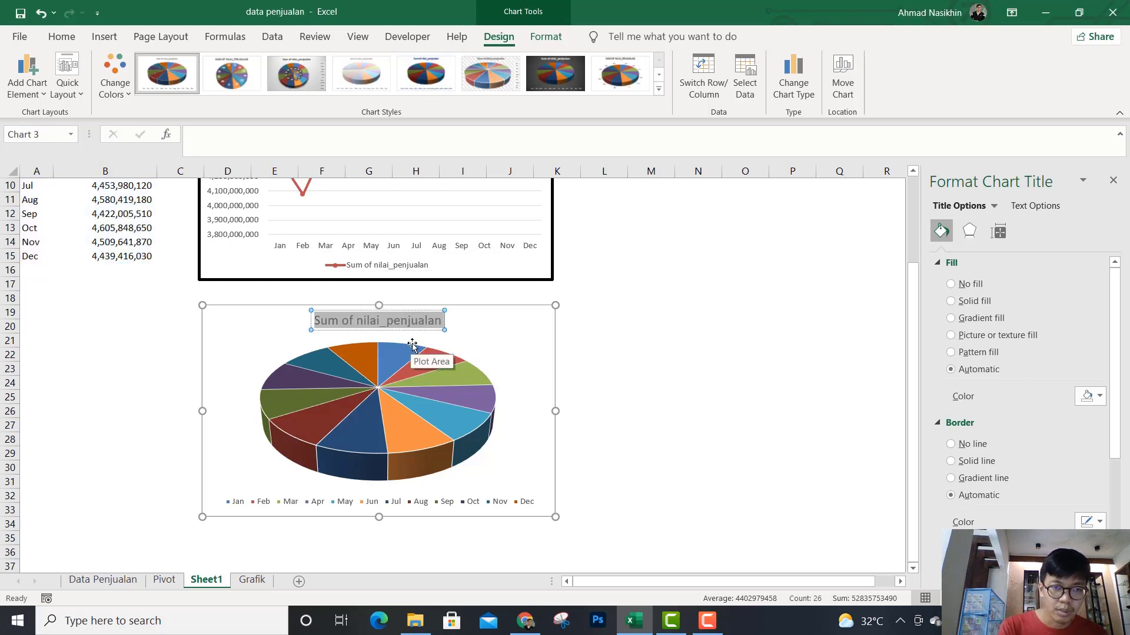
{"action": "type", "text": "Total"}
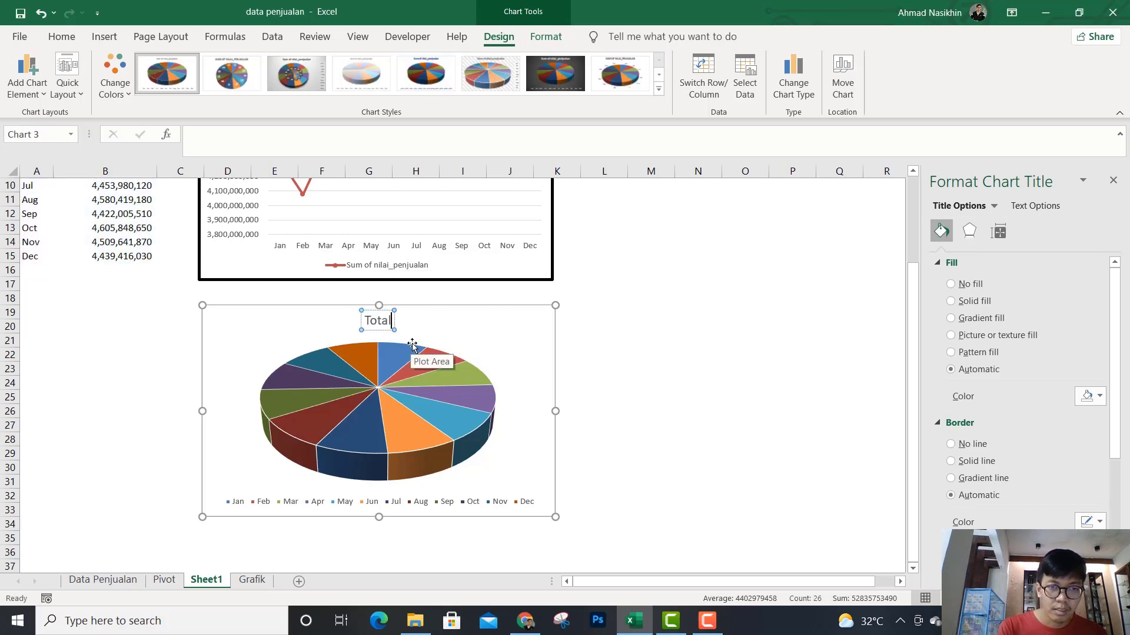
{"action": "type", "text": " Penjualan"}
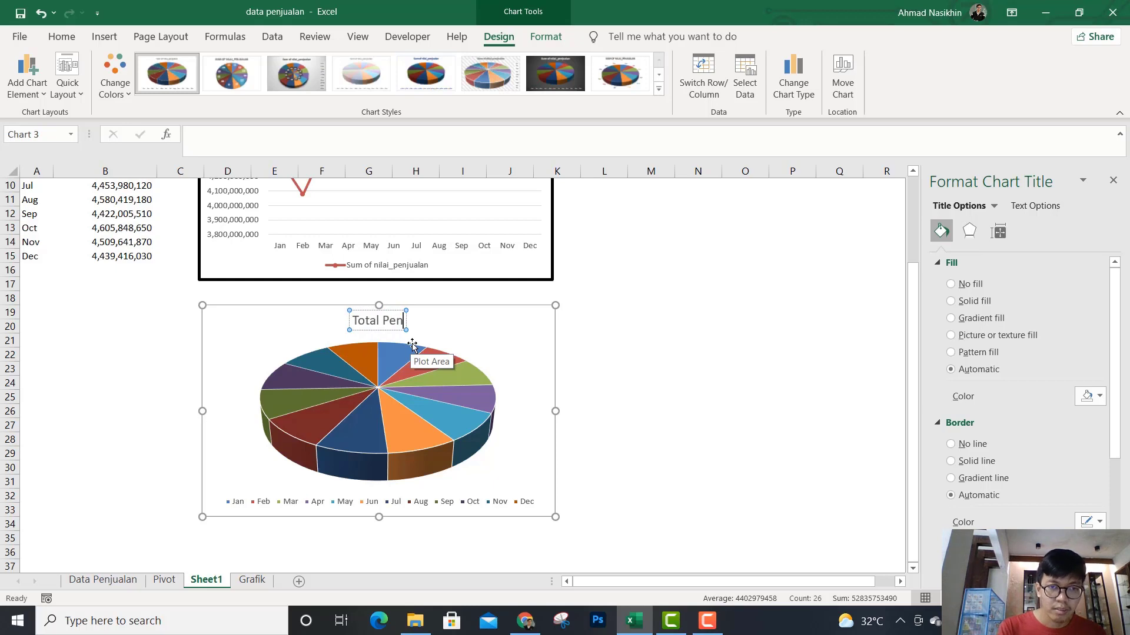
Step: Complete the pie chart's title as Total Penjualan and make it bold
{"action": "left_click", "coordinate": [622, 298]}
{"action": "left_click", "coordinate": [379, 322]}
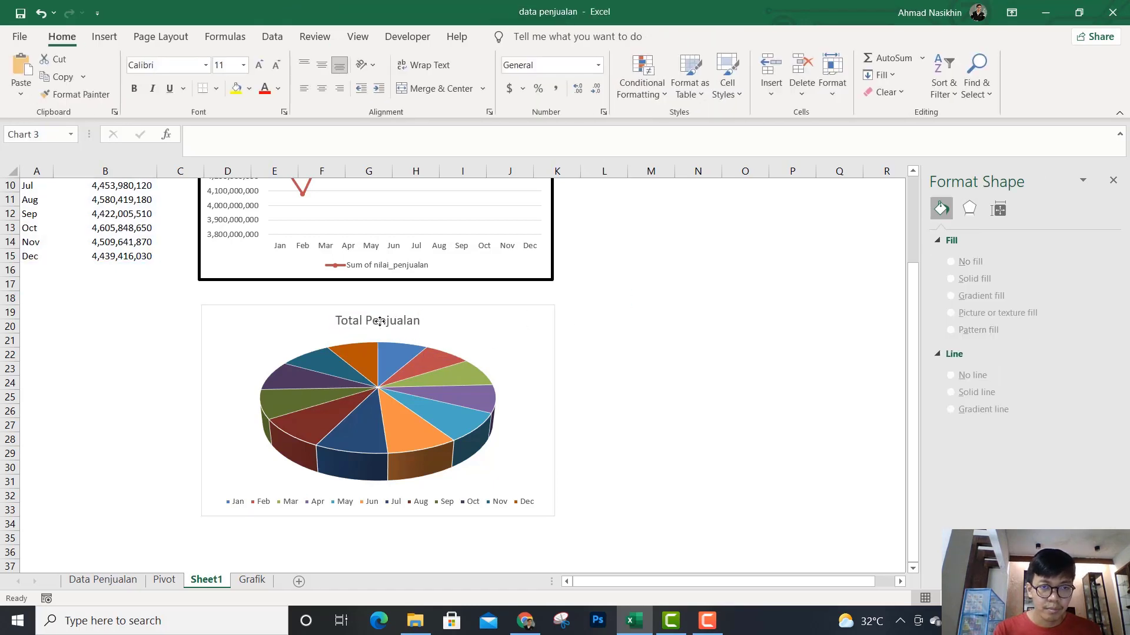
{"action": "left_click", "coordinate": [381, 321]}
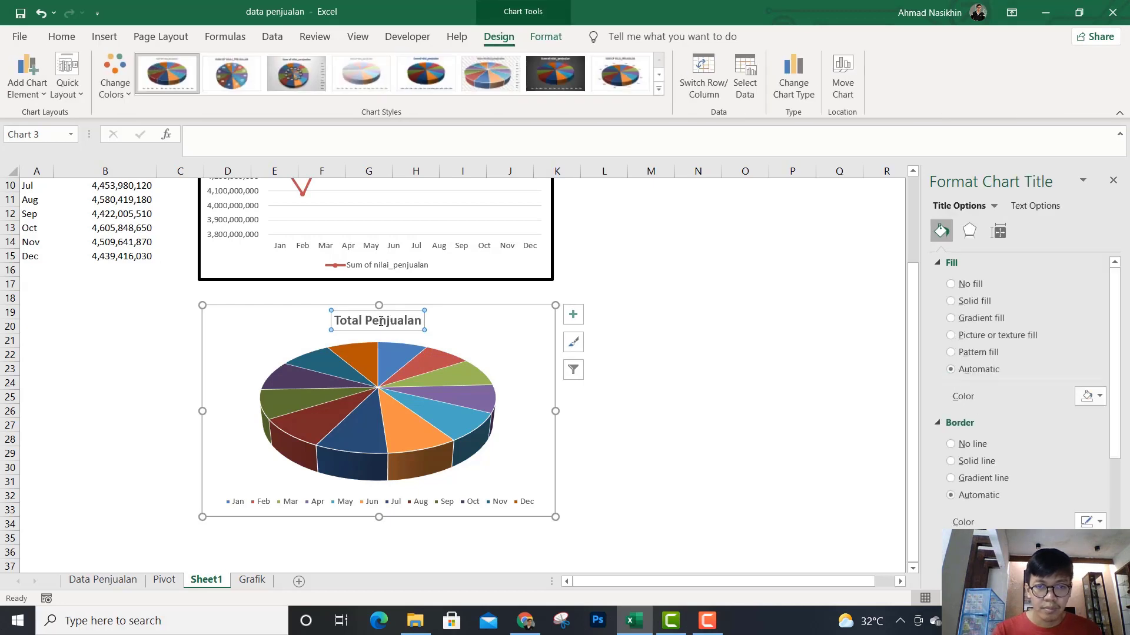
{"action": "left_click", "coordinate": [635, 280]}
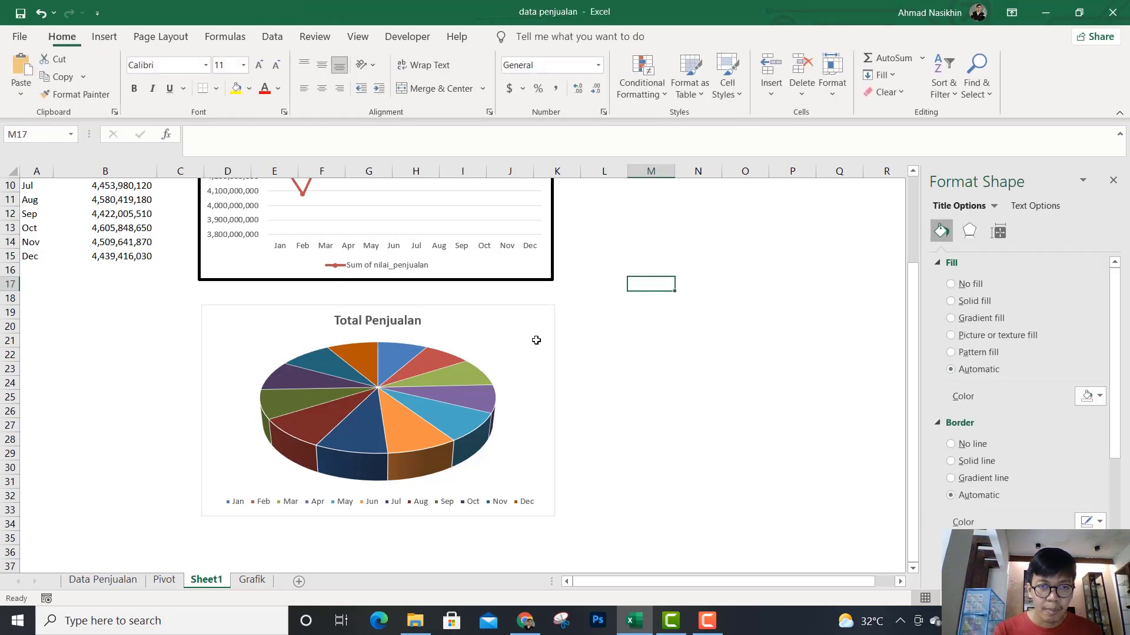
Step: Try to frame the pie chart's plot area with a black 3 pt outline and no fill
{"action": "left_click", "coordinate": [496, 348]}
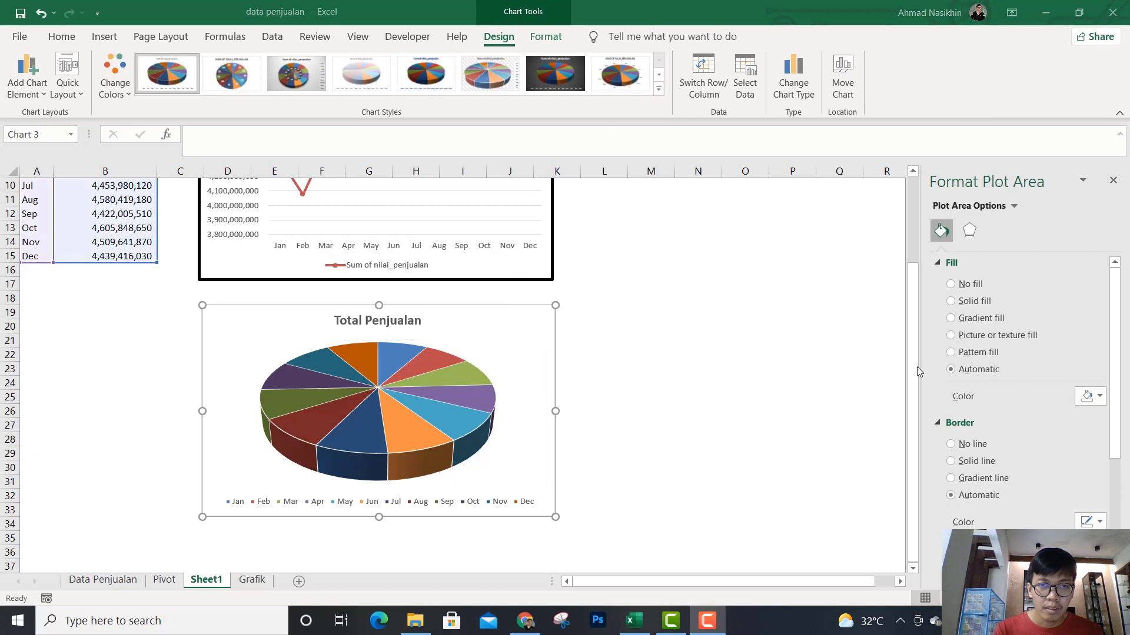
{"action": "left_click", "coordinate": [63, 39]}
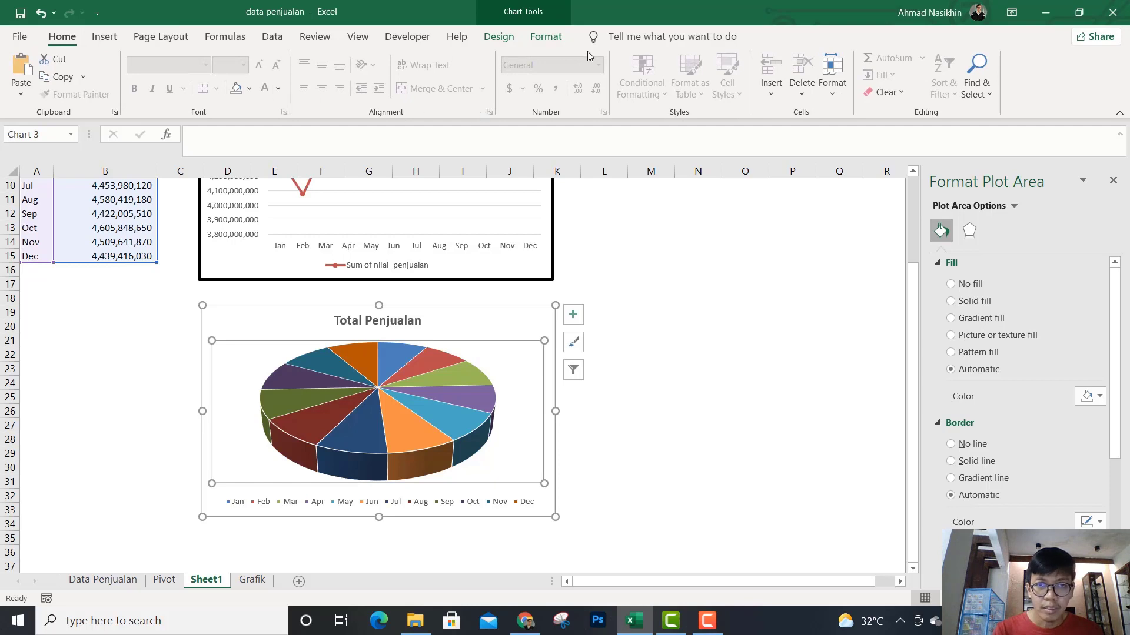
{"action": "left_click", "coordinate": [544, 40]}
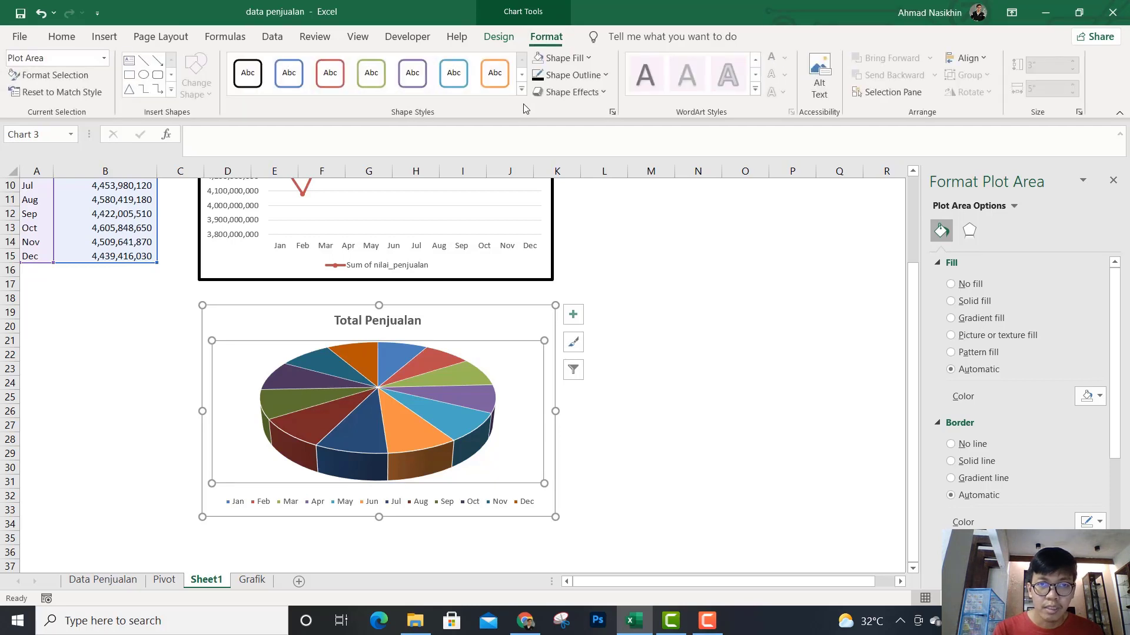
{"action": "left_click", "coordinate": [540, 57]}
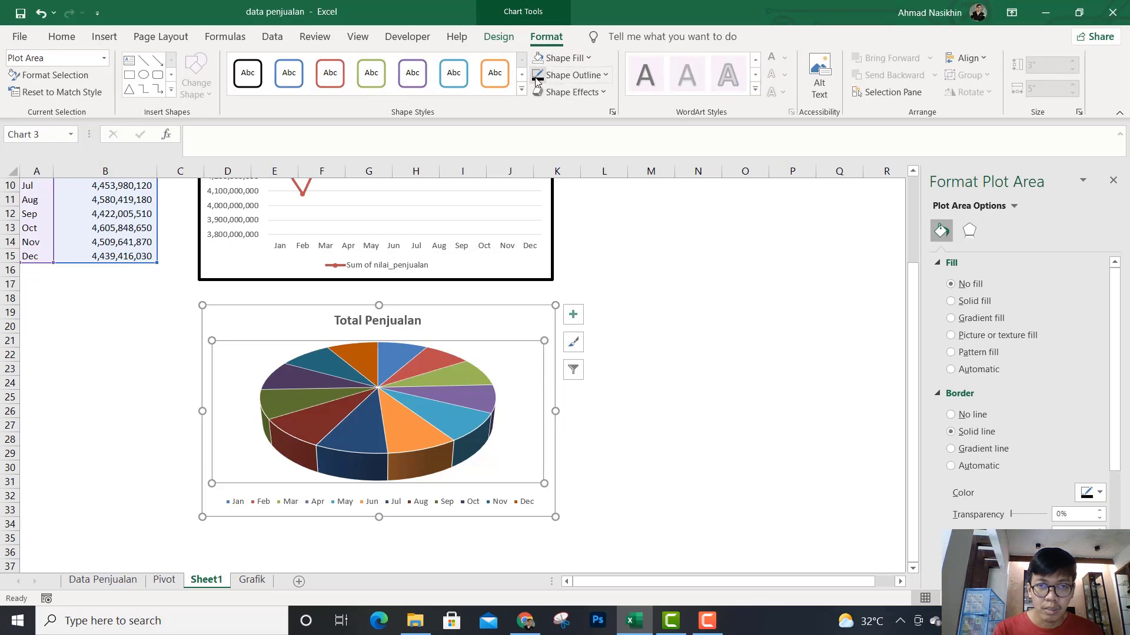
{"action": "left_click", "coordinate": [580, 76]}
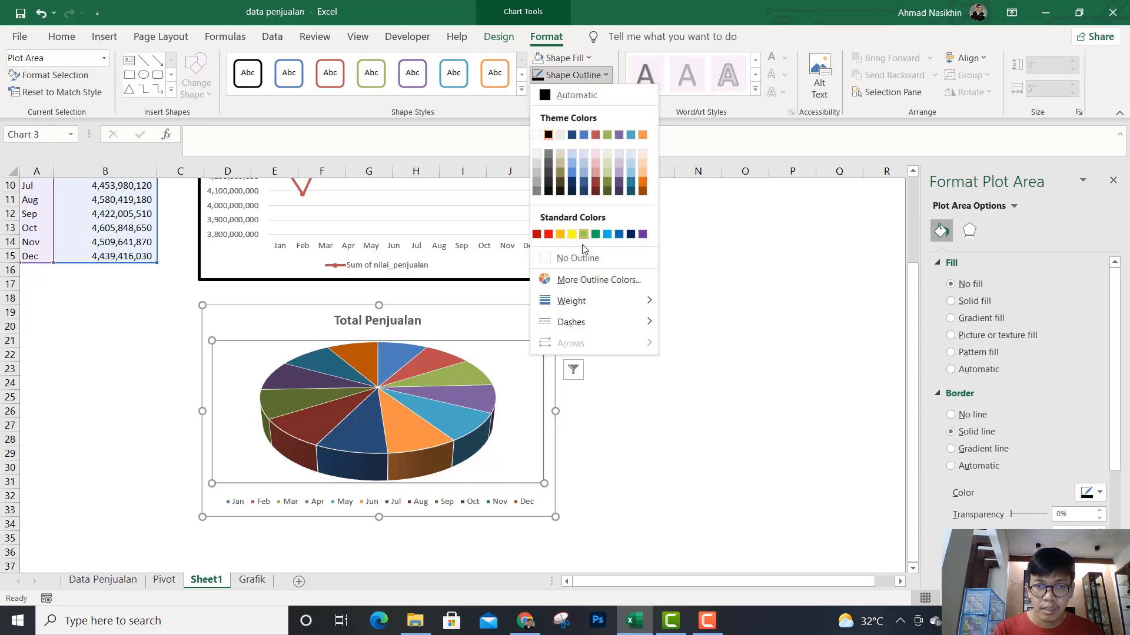
{"action": "mouse_move", "coordinate": [584, 303]}
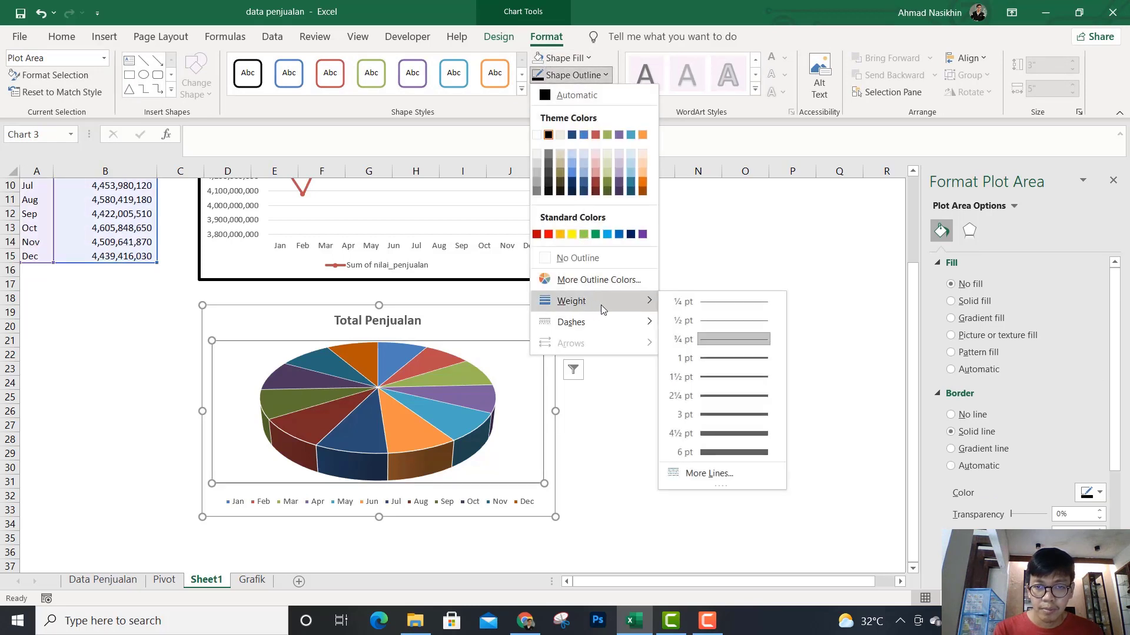
{"action": "left_click", "coordinate": [717, 421]}
{"action": "left_click", "coordinate": [649, 317]}
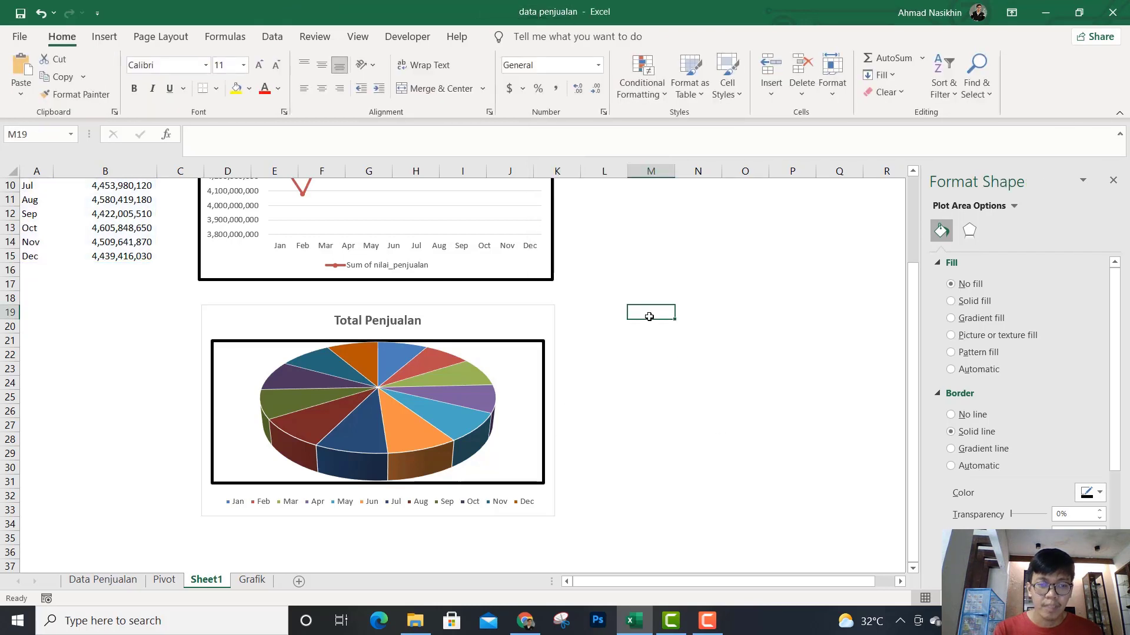
Step: Undo the outline formatting applied to the pie chart's plot area
{"action": "left_click", "coordinate": [506, 345]}
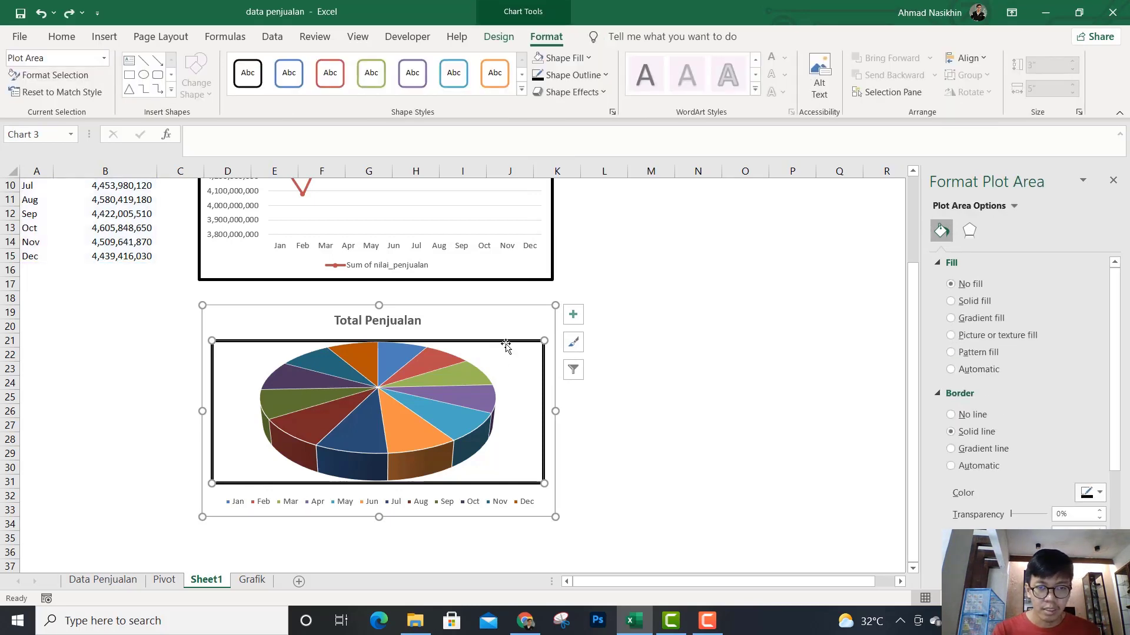
{"action": "left_click", "coordinate": [642, 322]}
{"action": "key", "text": "ctrl+z"}
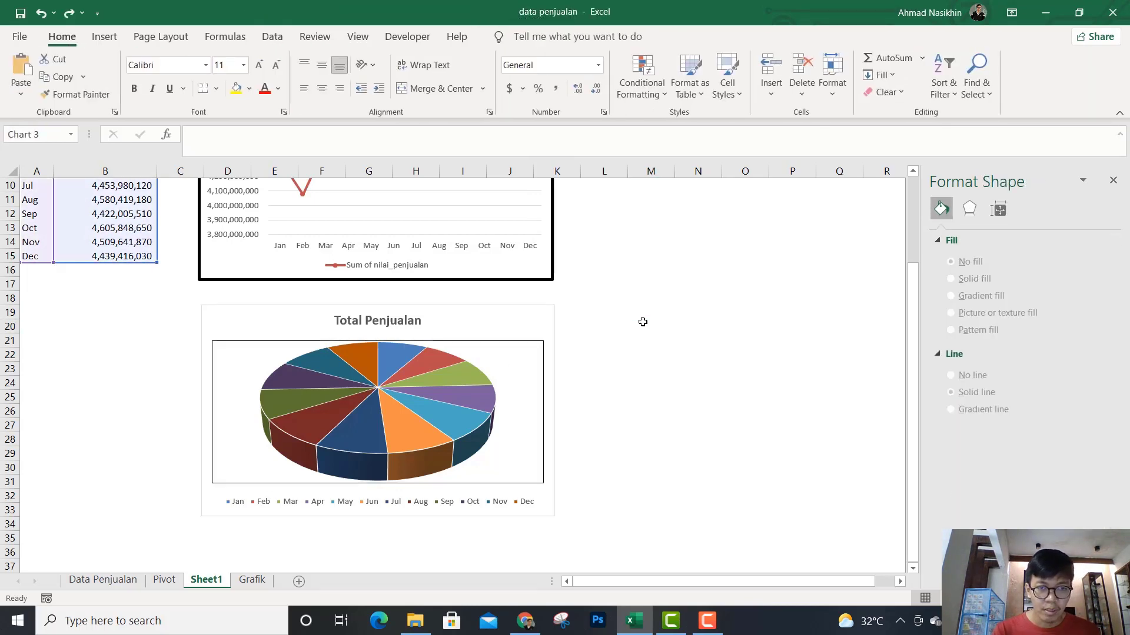
{"action": "left_click", "coordinate": [642, 322]}
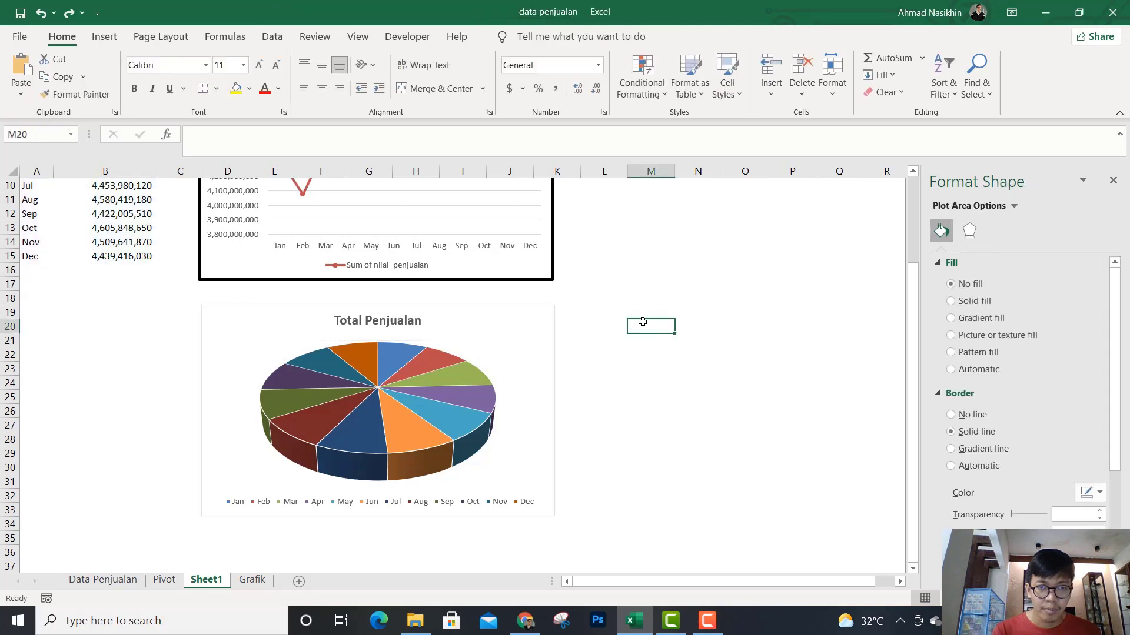
Step: Move the pie chart slightly down and set its chart area outline weight to 3 pt
{"action": "left_click", "coordinate": [534, 322]}
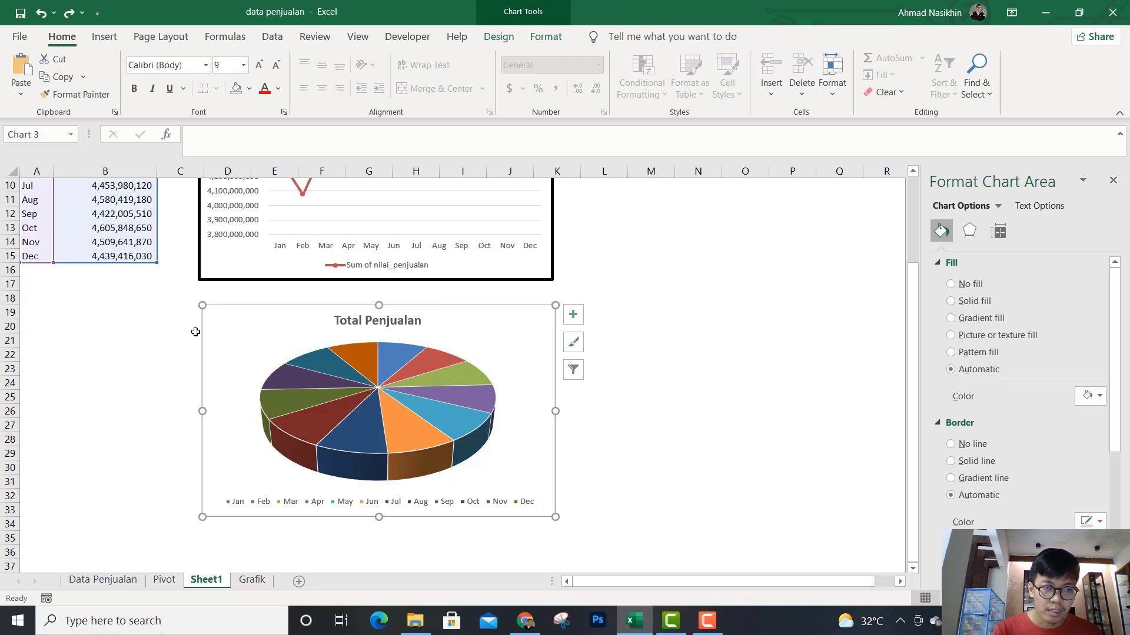
{"action": "left_click_drag", "start_coordinate": [209, 504], "coordinate": [209, 510]}
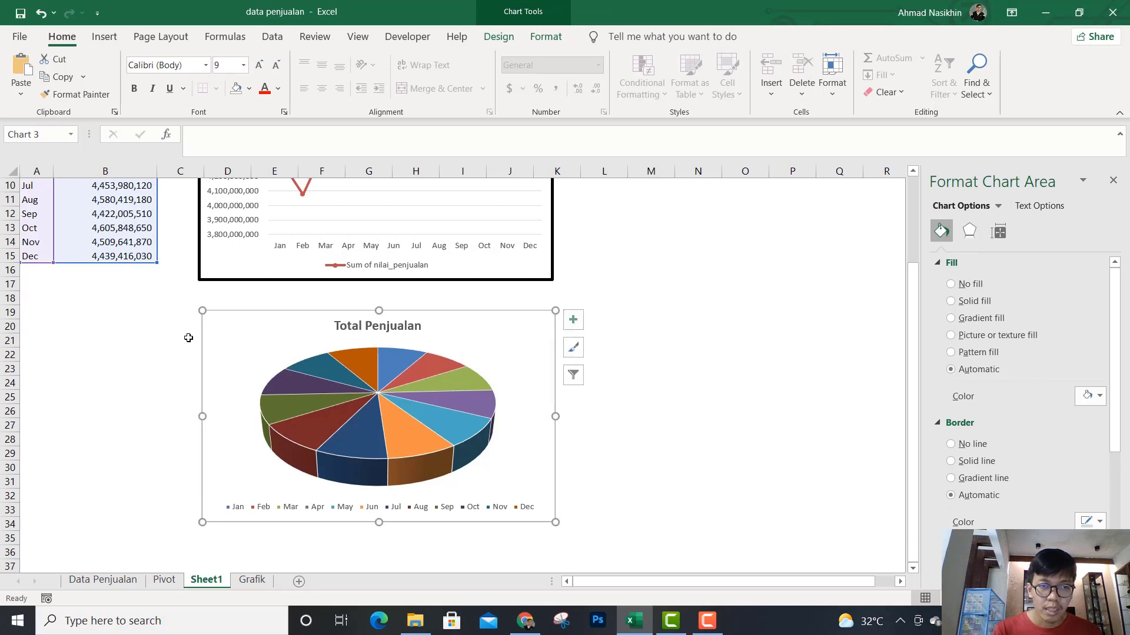
{"action": "left_click", "coordinate": [542, 38]}
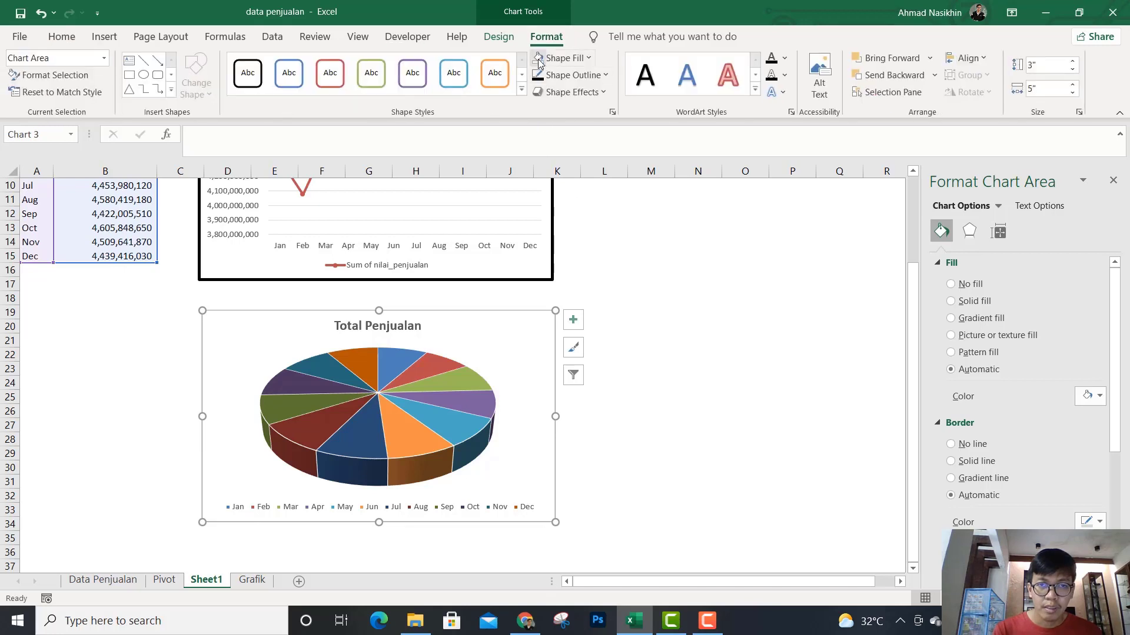
{"action": "left_click", "coordinate": [553, 75]}
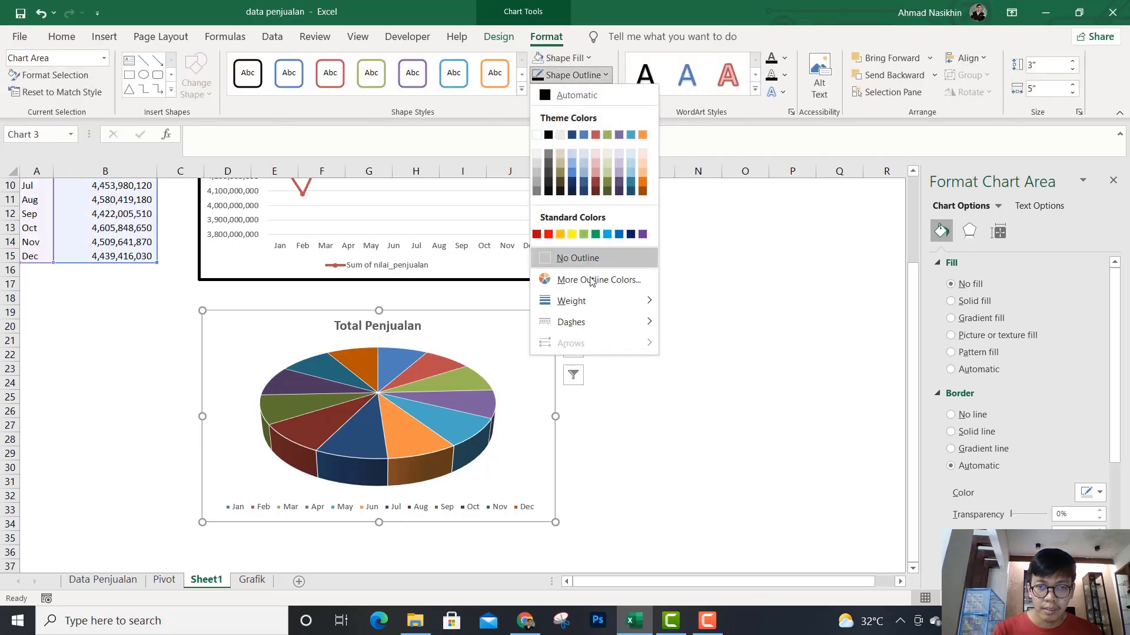
{"action": "mouse_move", "coordinate": [591, 296]}
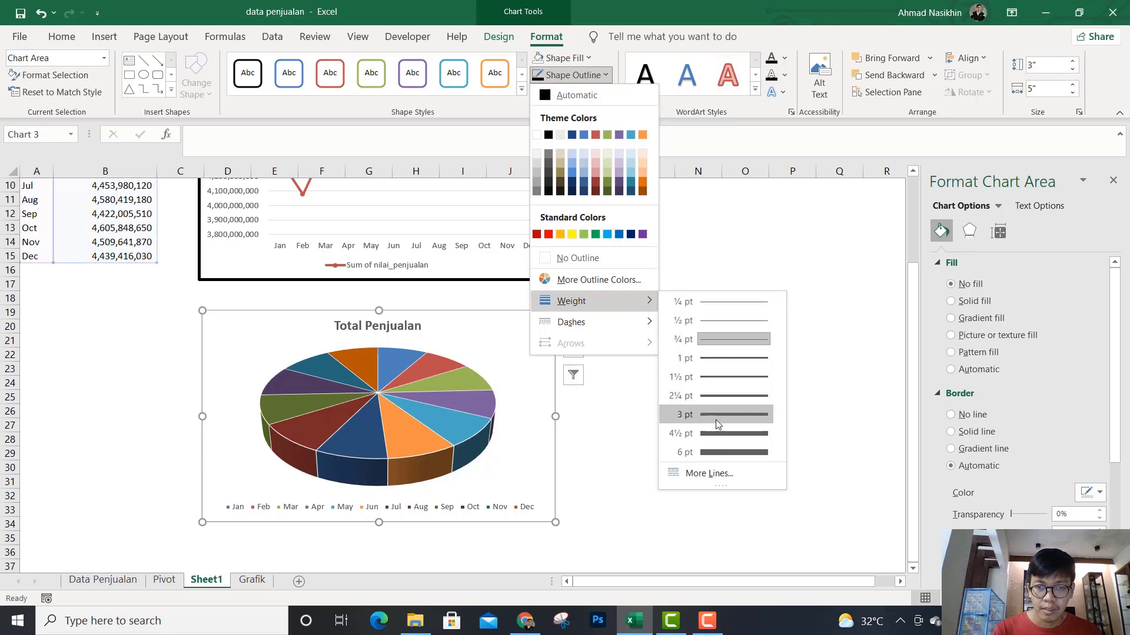
{"action": "left_click", "coordinate": [714, 415]}
{"action": "left_click", "coordinate": [654, 242]}
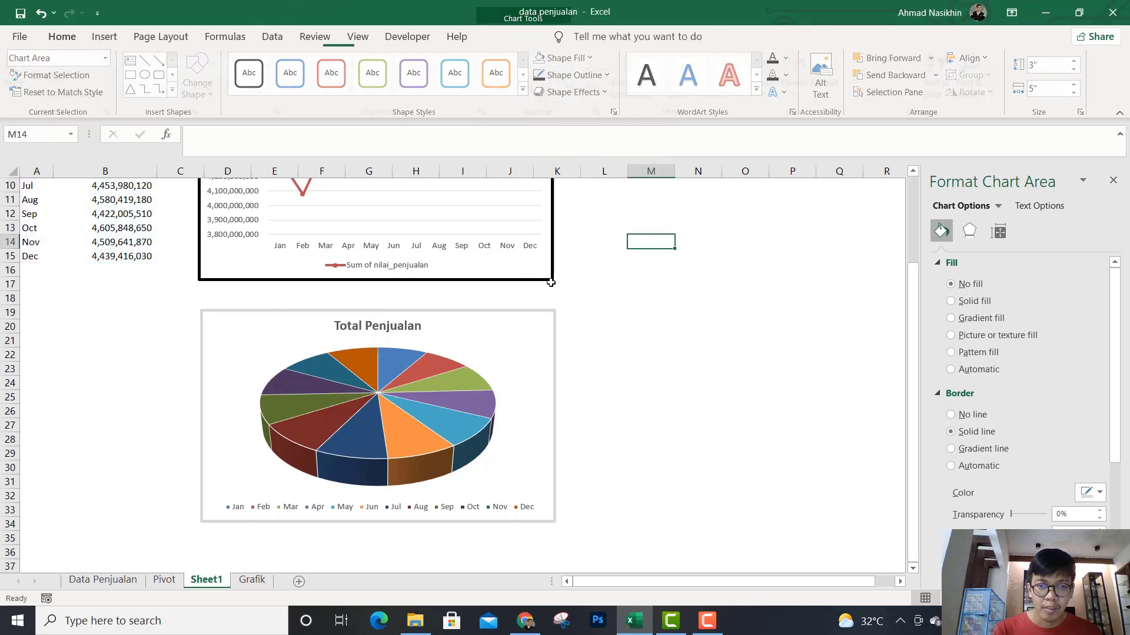
Step: Color the pie chart's chart area outline black to match the line chart above
{"action": "left_click", "coordinate": [529, 318]}
{"action": "left_click", "coordinate": [546, 36]}
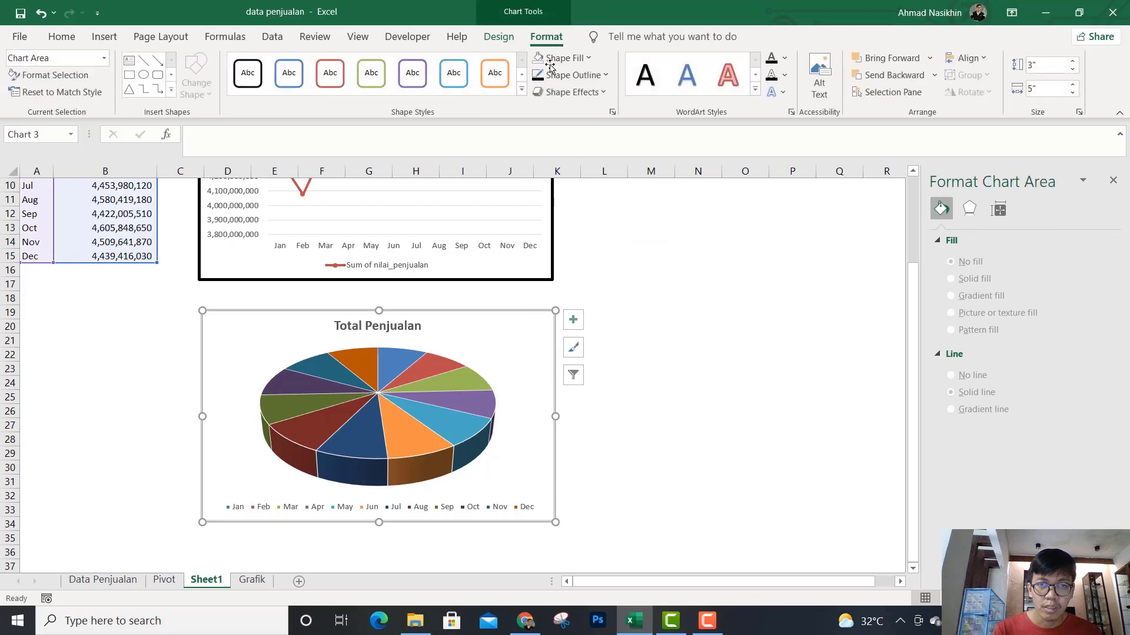
{"action": "left_click", "coordinate": [553, 76]}
{"action": "left_click", "coordinate": [624, 227]}
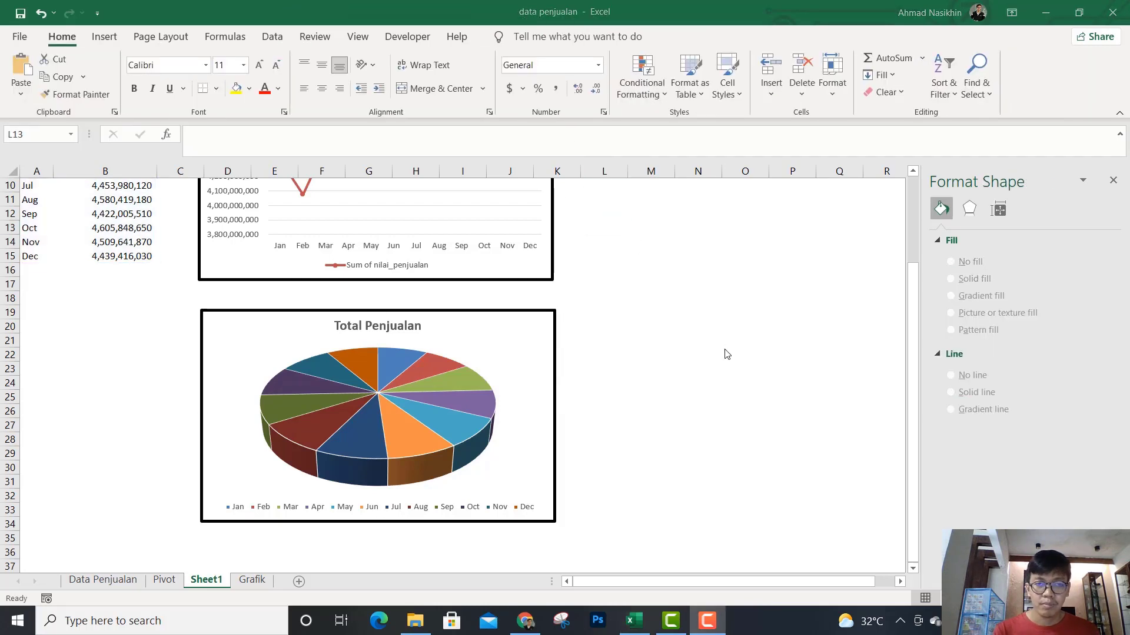
Step: Check the finished charts on the Grafik sheet, and add data labels to the pie chart on Sheet1
{"action": "scroll", "coordinate": [596, 315], "scroll_direction": "up", "scroll_amount": 3}
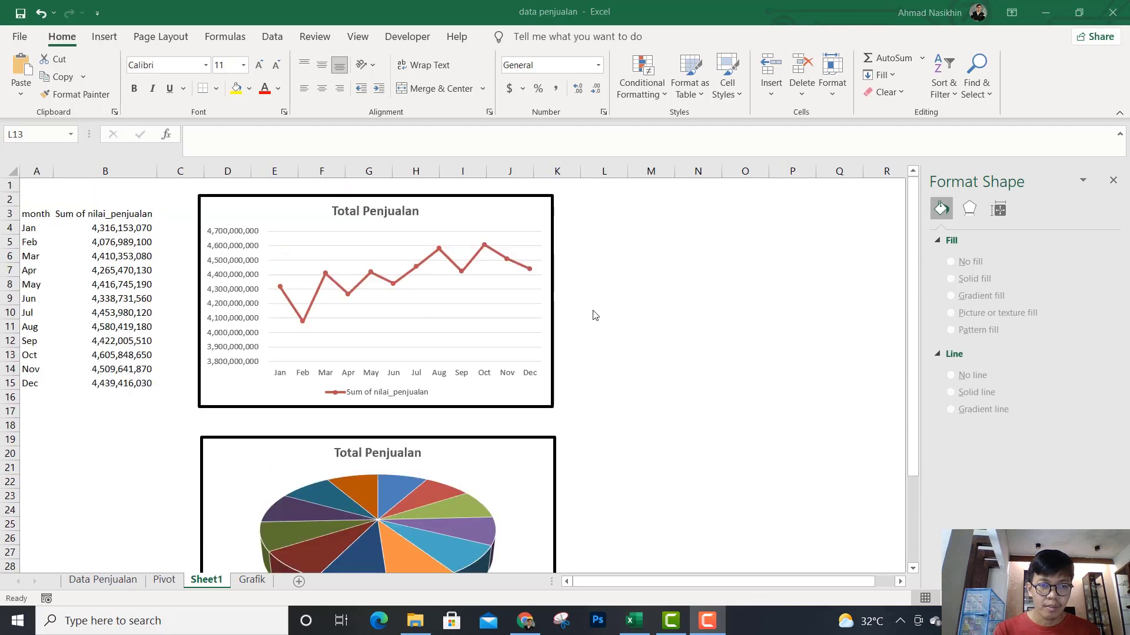
{"action": "scroll", "coordinate": [595, 315], "scroll_direction": "down", "scroll_amount": 2}
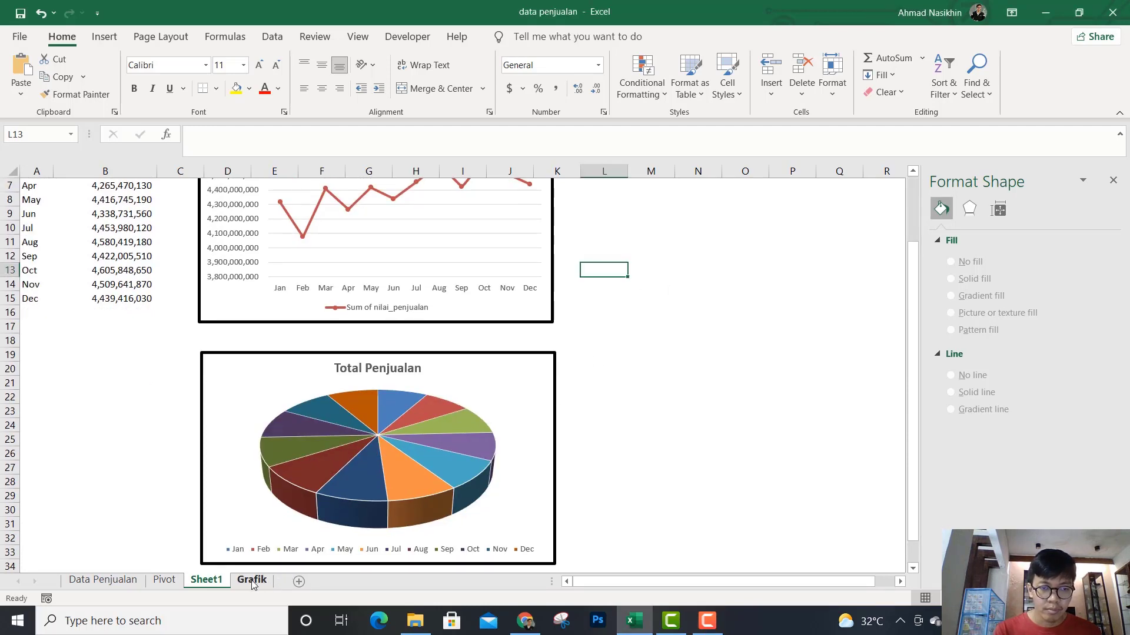
{"action": "left_click", "coordinate": [264, 579]}
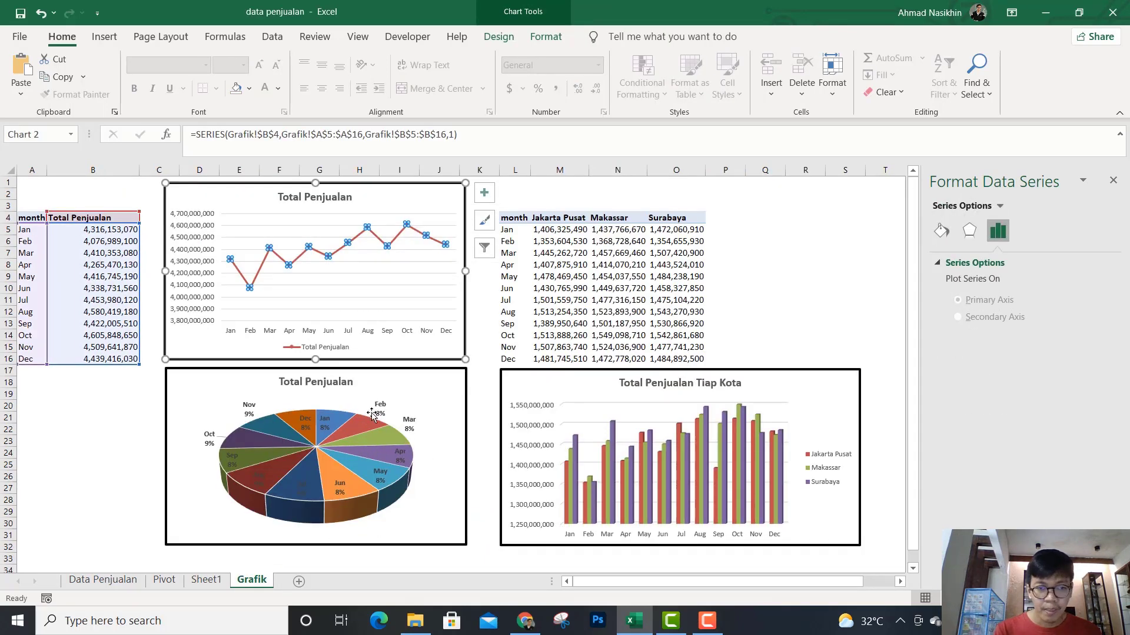
{"action": "left_click", "coordinate": [206, 579]}
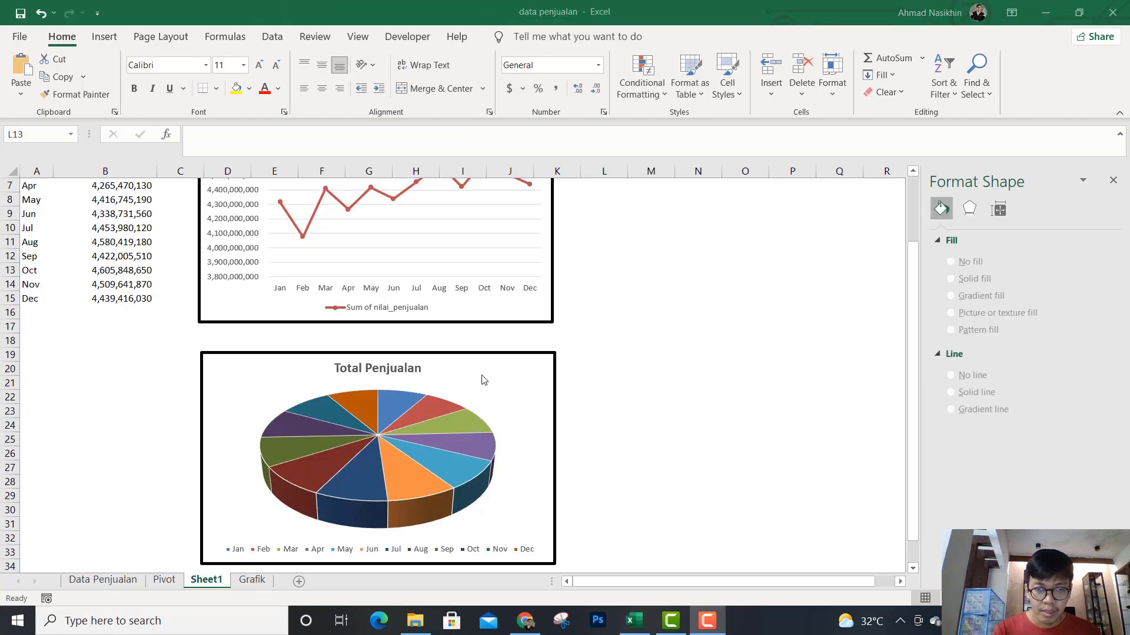
{"action": "left_click", "coordinate": [512, 382]}
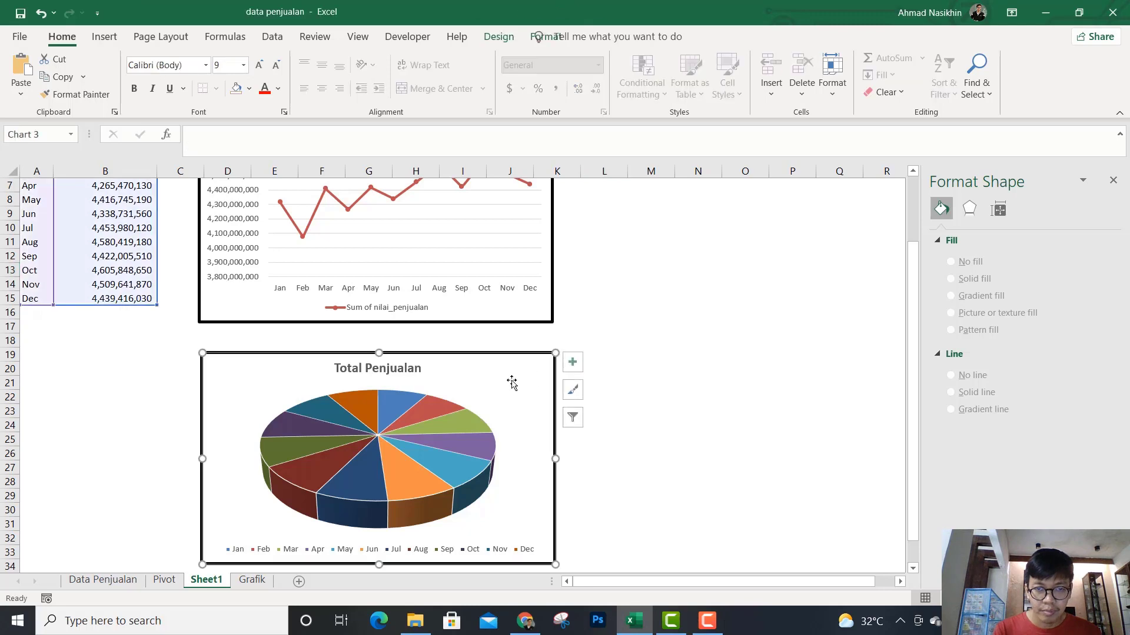
{"action": "left_click", "coordinate": [577, 364]}
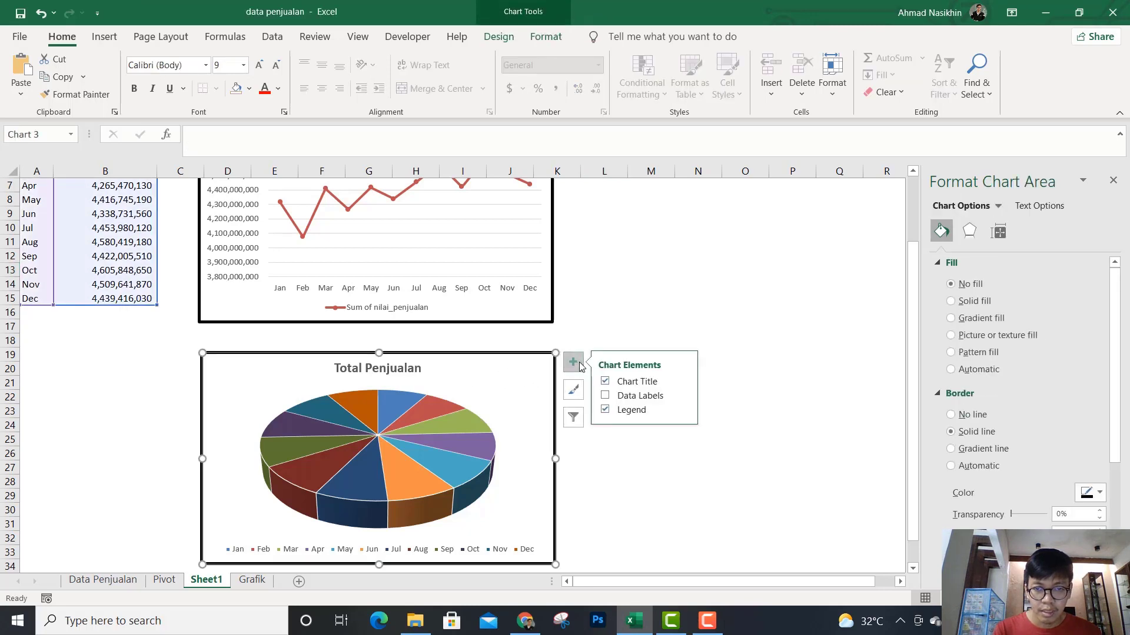
{"action": "left_click", "coordinate": [605, 398]}
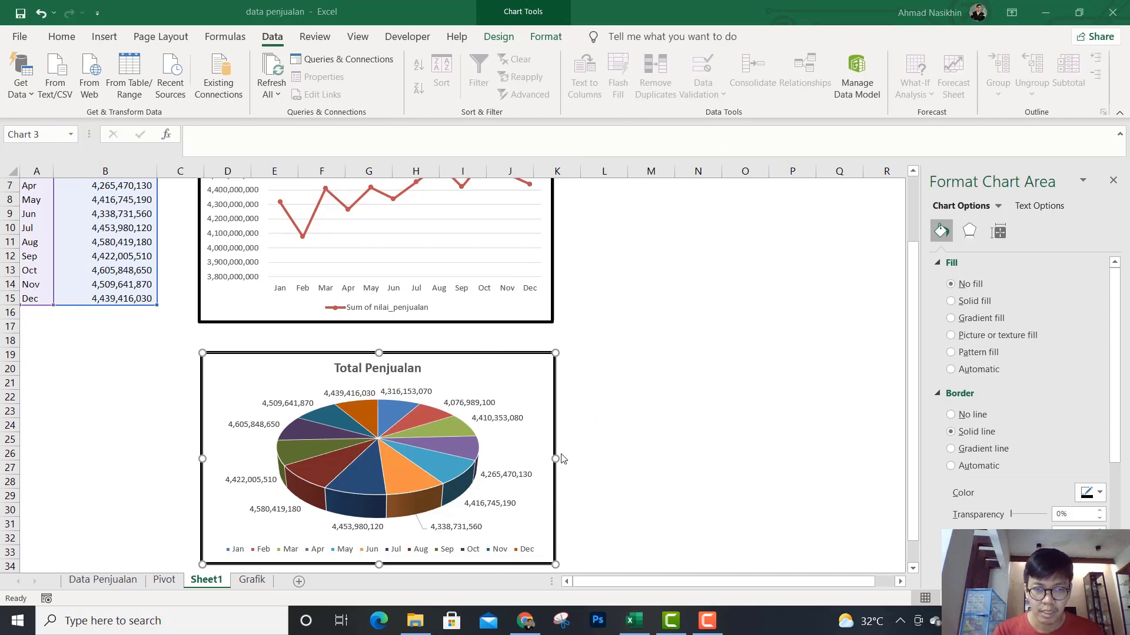
Step: Check the pie chart on the Grafik sheet, and make Sheet1's pie data labels show category name and percentage instead of value
{"action": "left_click", "coordinate": [252, 581]}
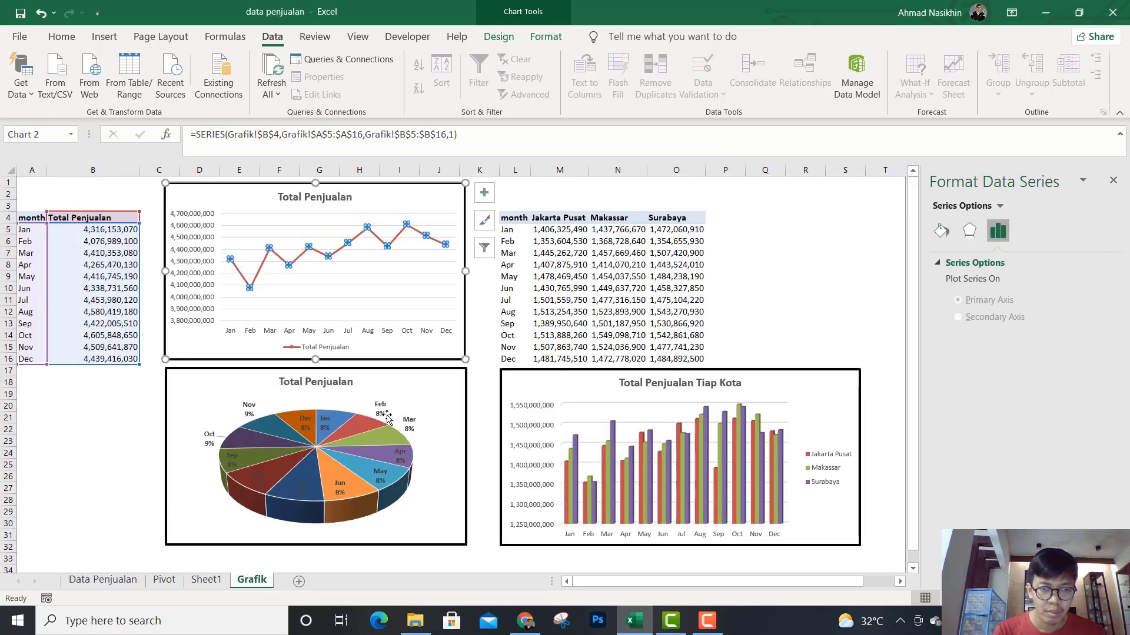
{"action": "left_click", "coordinate": [207, 582]}
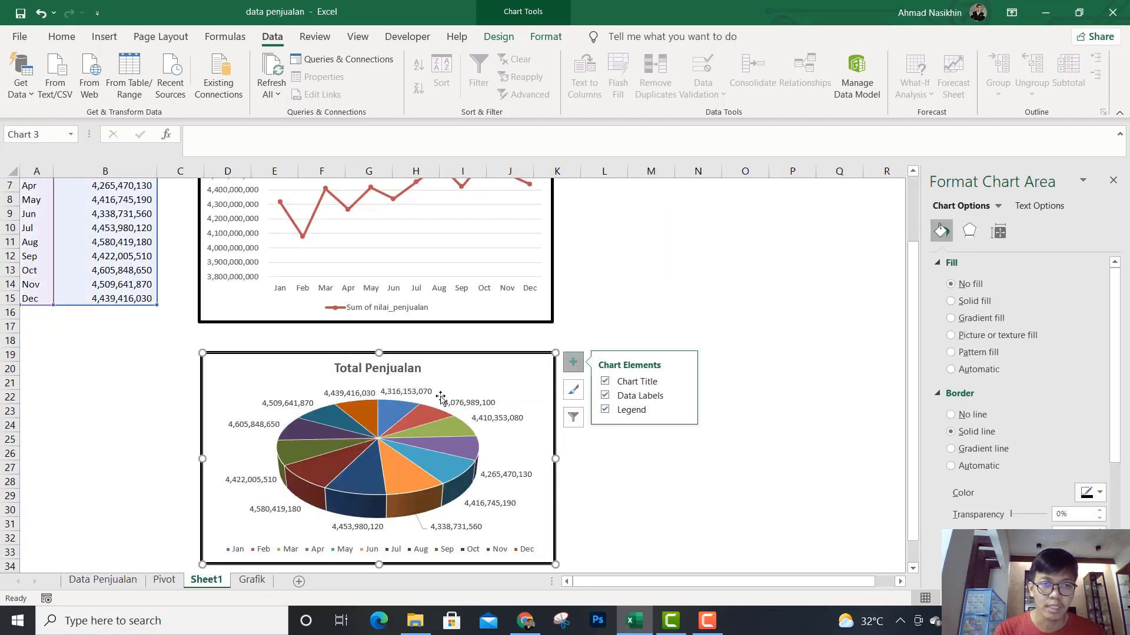
{"action": "scroll", "coordinate": [500, 397], "scroll_direction": "down", "scroll_amount": 2}
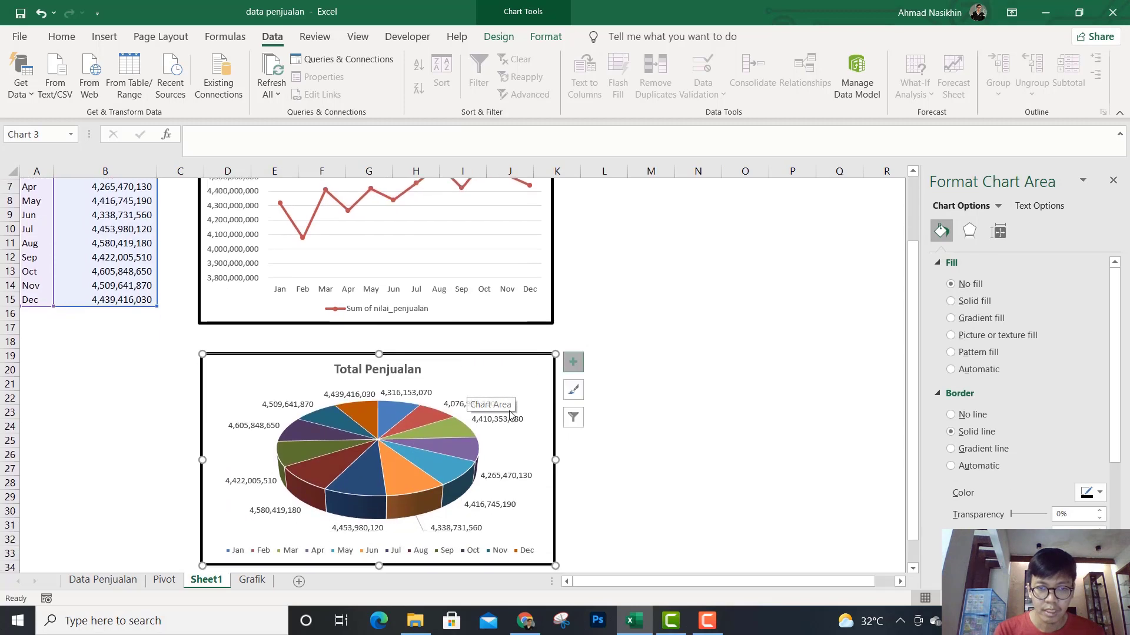
{"action": "left_click", "coordinate": [496, 419]}
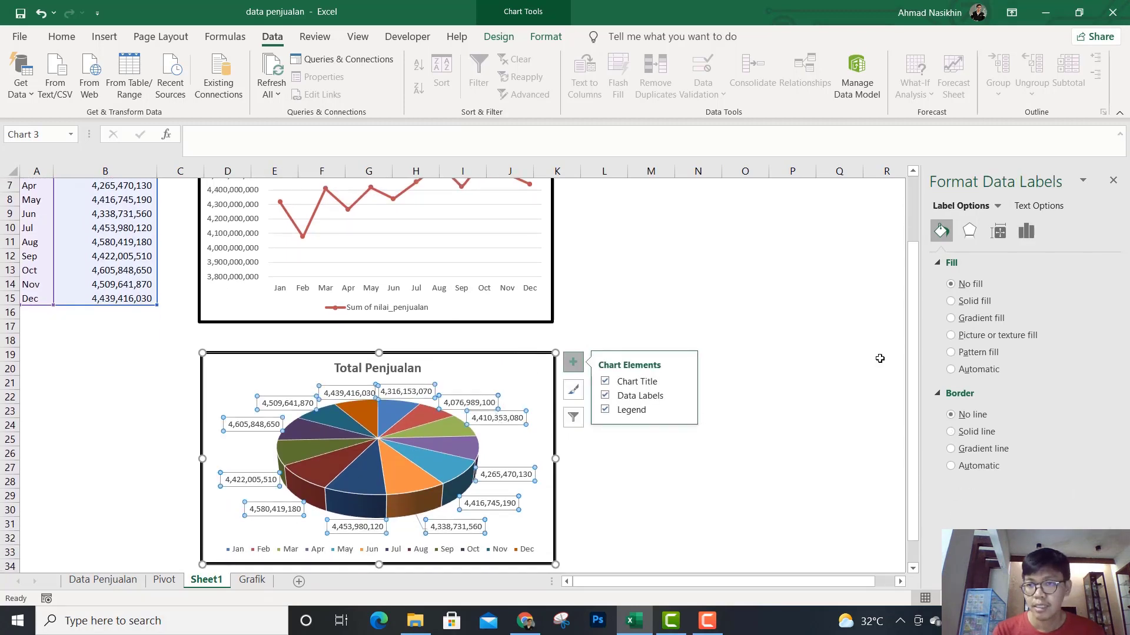
{"action": "left_click", "coordinate": [1026, 231]}
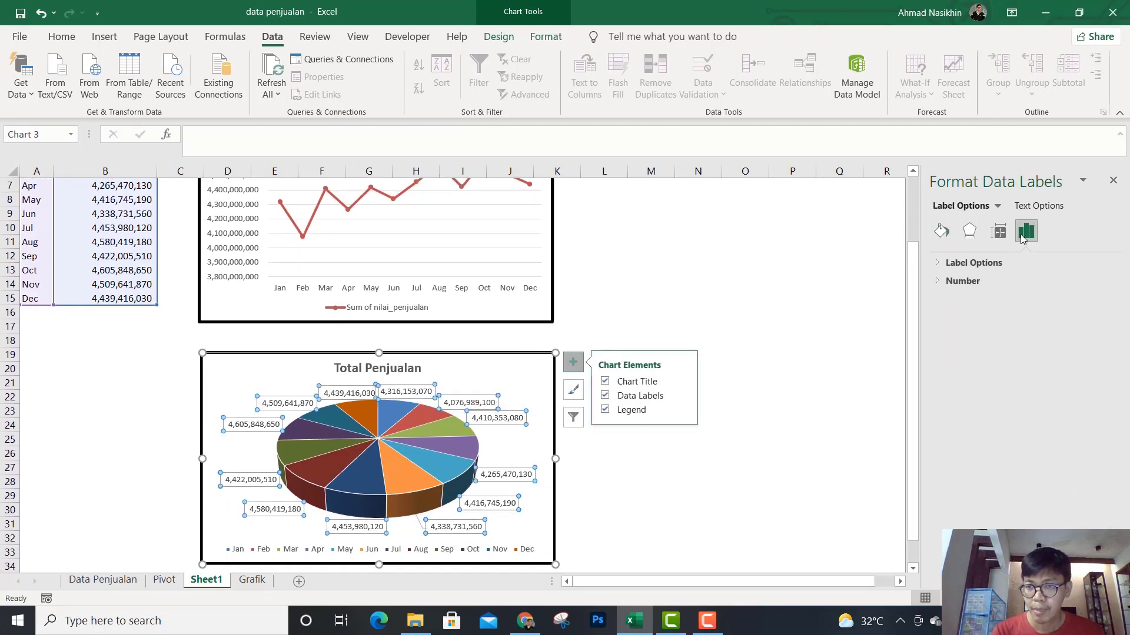
{"action": "left_click", "coordinate": [937, 263]}
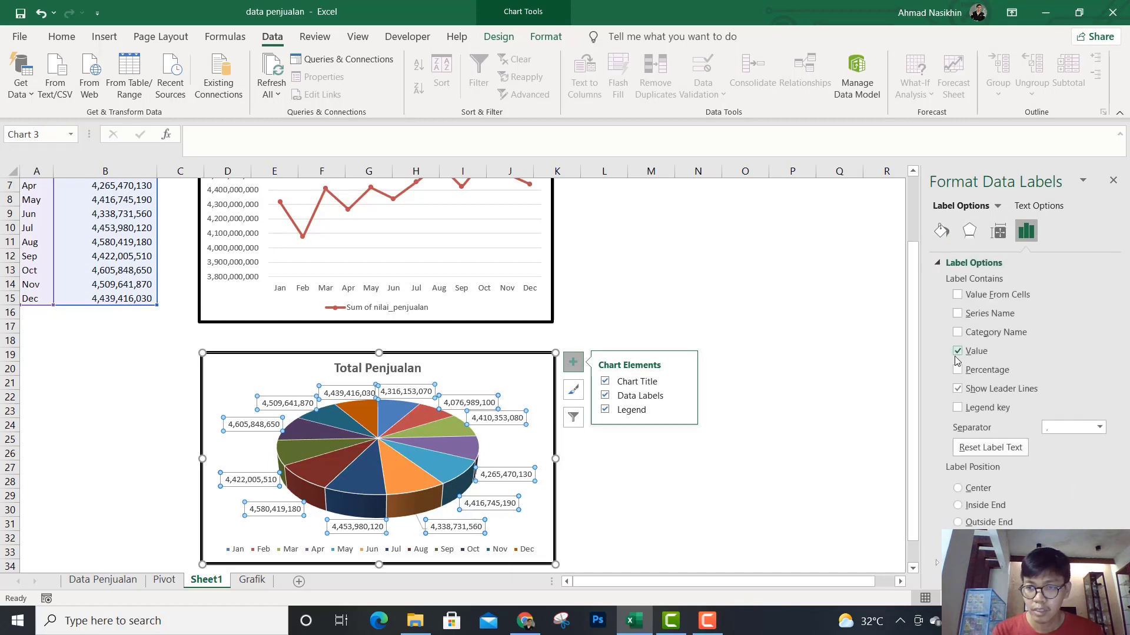
{"action": "left_click", "coordinate": [958, 357]}
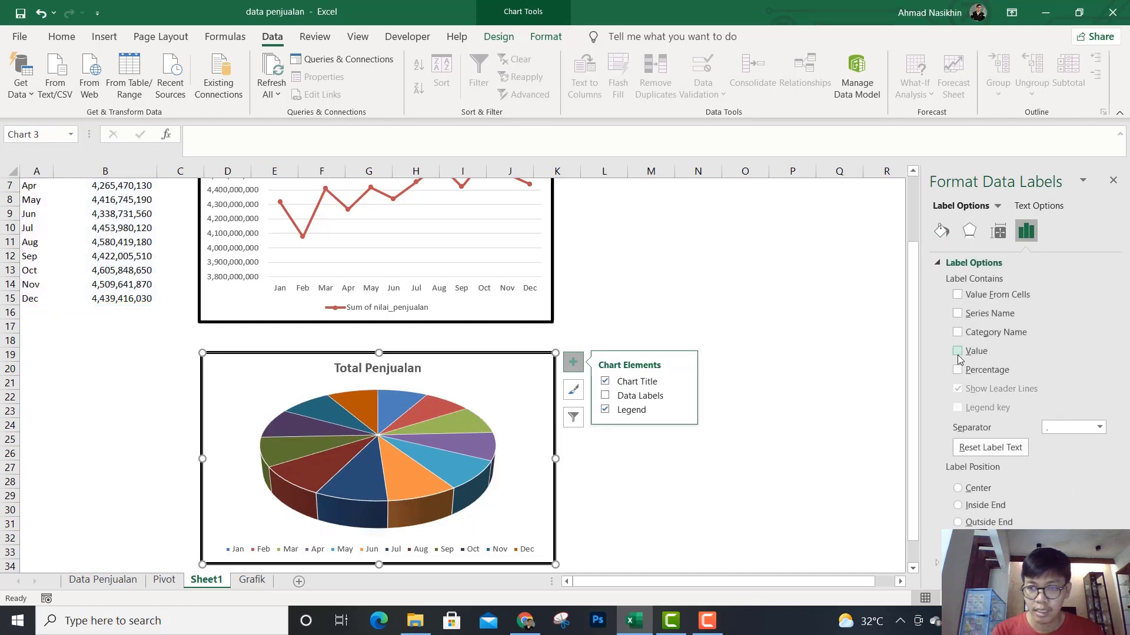
{"action": "left_click", "coordinate": [958, 370]}
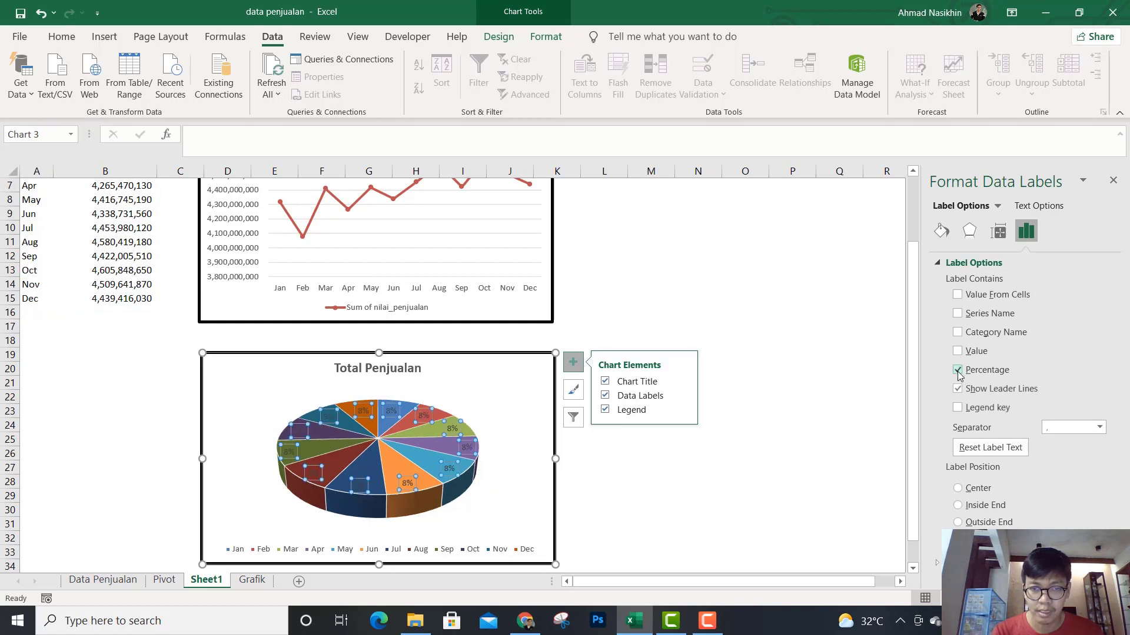
{"action": "left_click", "coordinate": [958, 333]}
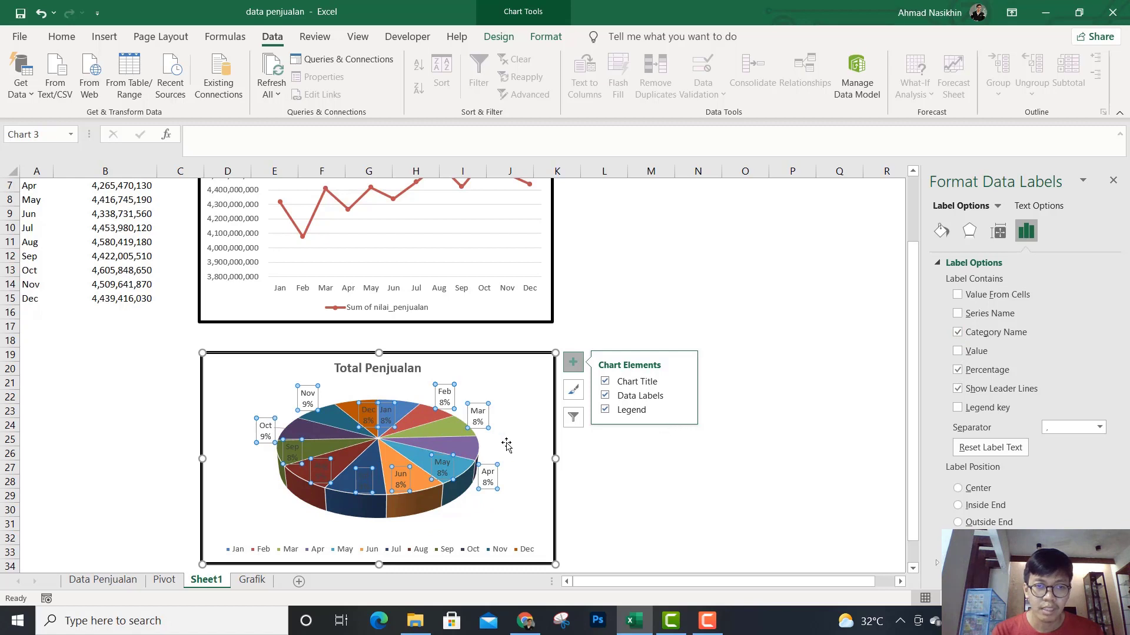
Step: Make the pie chart's data labels bold
{"action": "scroll", "coordinate": [506, 446], "scroll_direction": "up", "scroll_amount": 2}
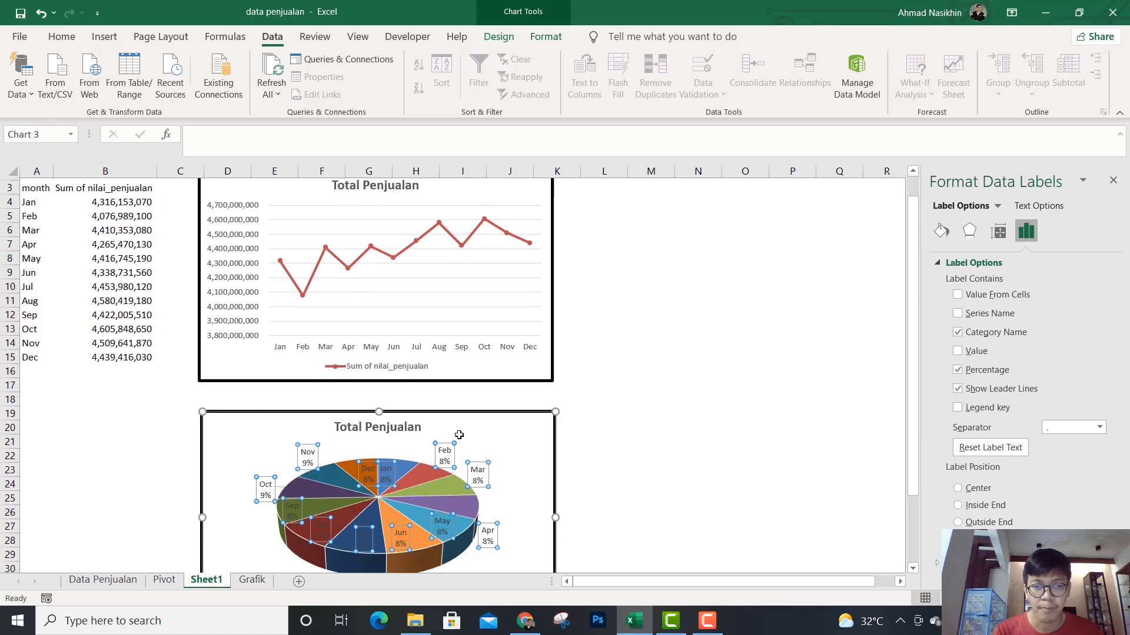
{"action": "scroll", "coordinate": [456, 436], "scroll_direction": "down", "scroll_amount": 4}
{"action": "left_click", "coordinate": [608, 385]}
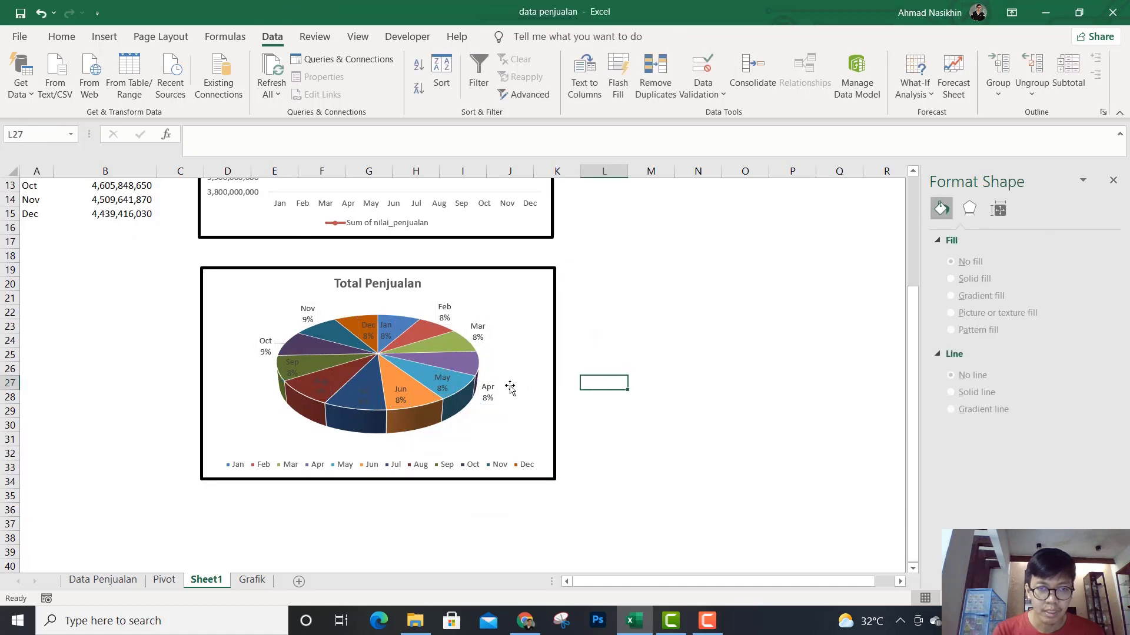
{"action": "left_click", "coordinate": [480, 334]}
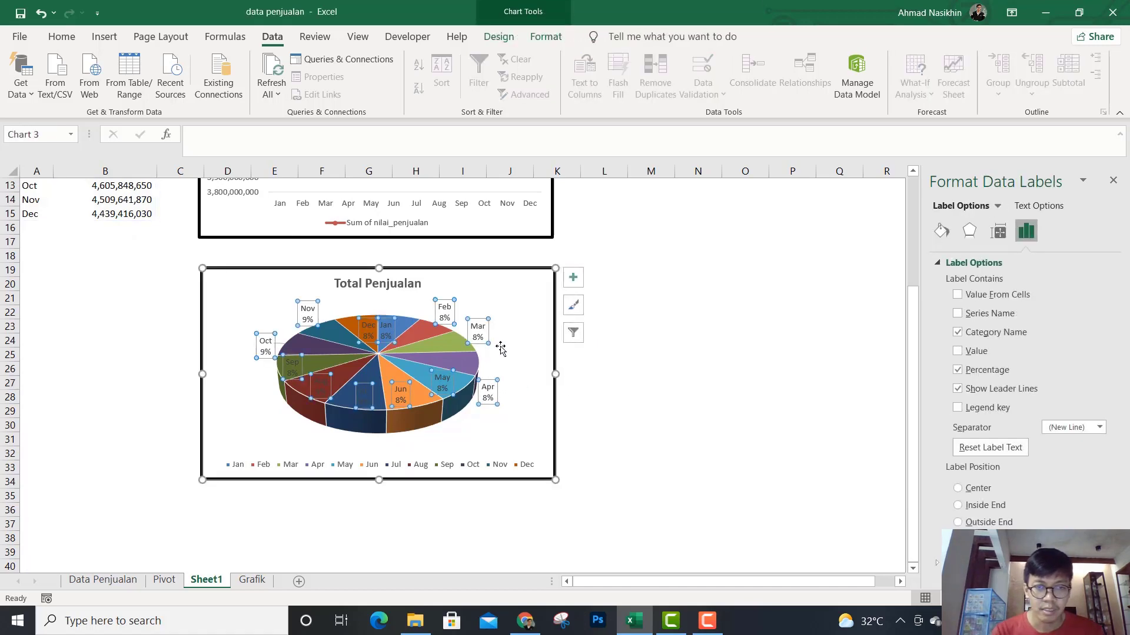
{"action": "left_click", "coordinate": [617, 365]}
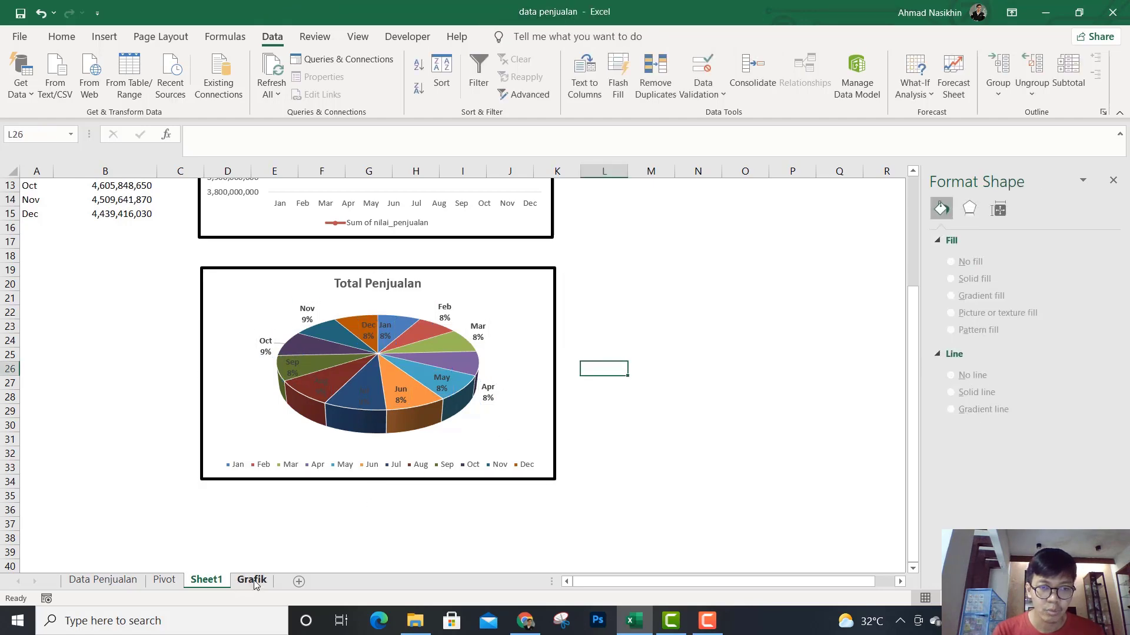
Step: Compare with the pie chart on the Grafik sheet, and delete the month legend from the pie chart on Sheet1
{"action": "left_click", "coordinate": [252, 580]}
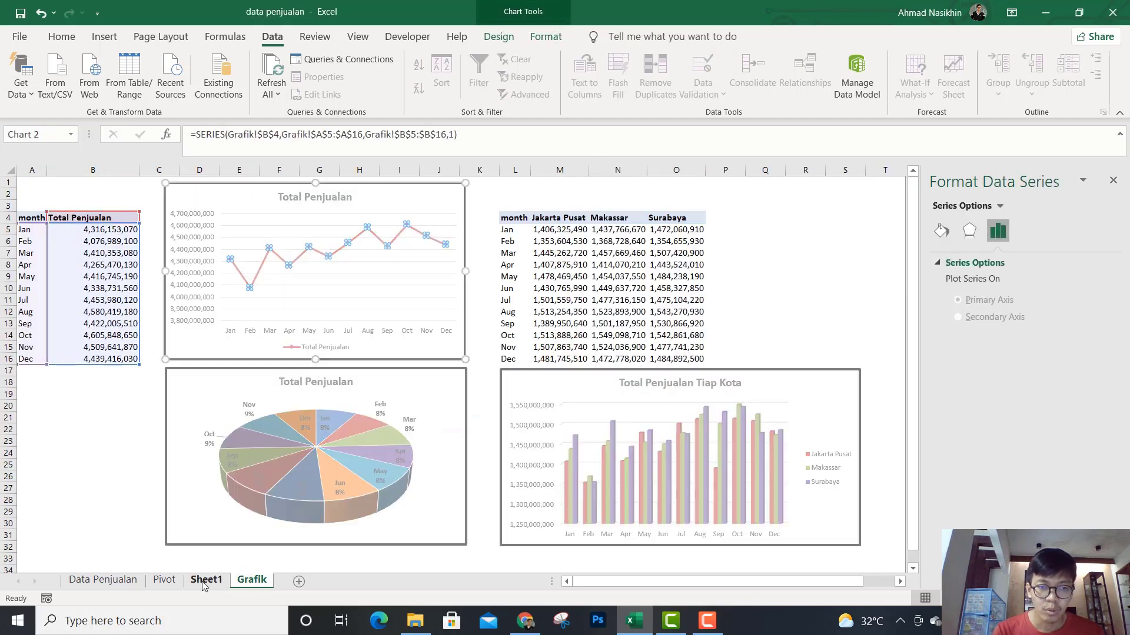
{"action": "left_click", "coordinate": [203, 582]}
{"action": "left_click", "coordinate": [412, 465]}
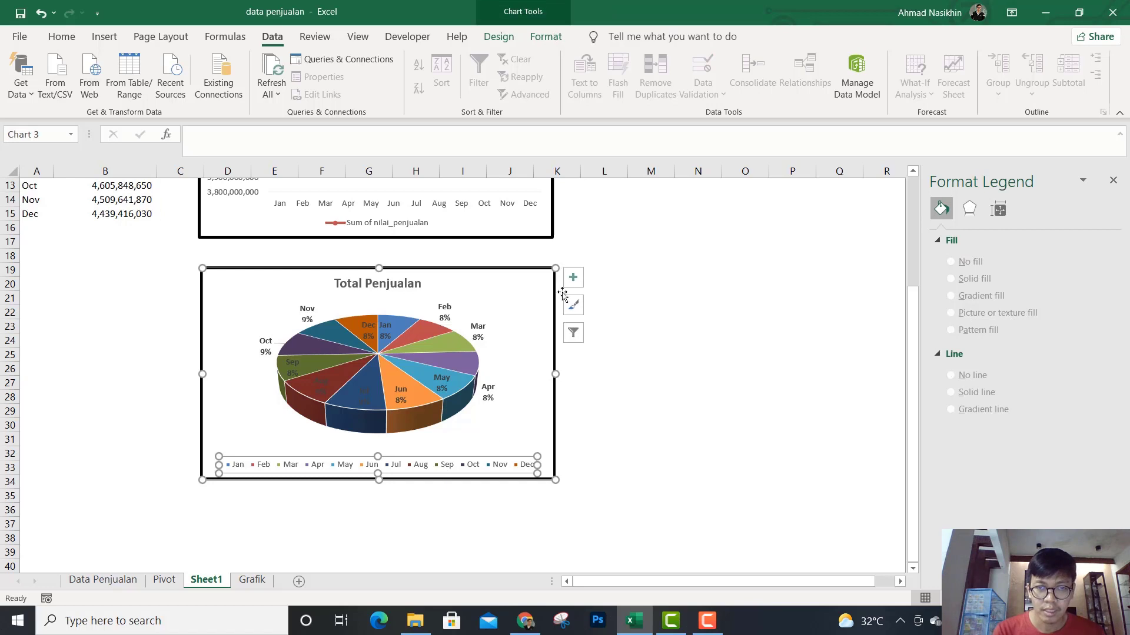
{"action": "left_click", "coordinate": [573, 278]}
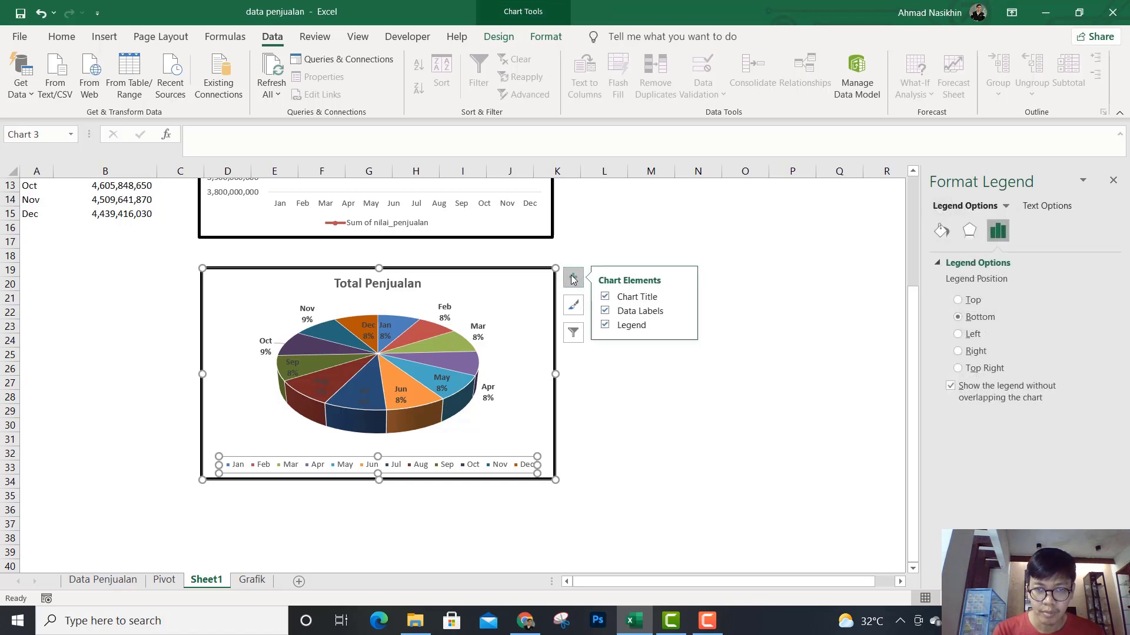
{"action": "left_click", "coordinate": [565, 443]}
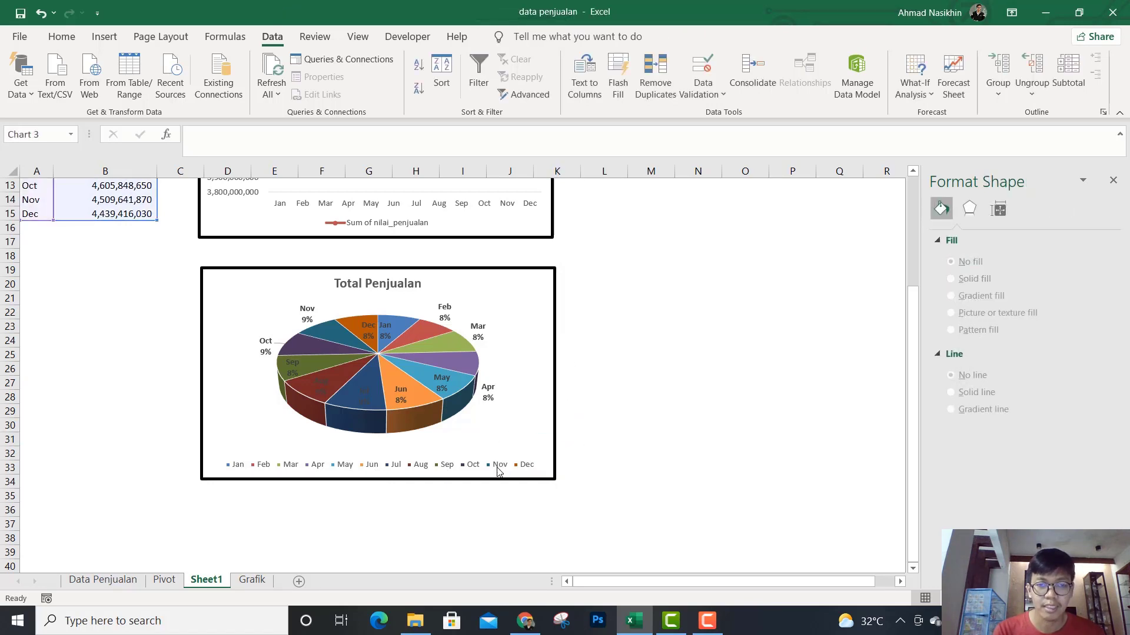
{"action": "left_click", "coordinate": [512, 464]}
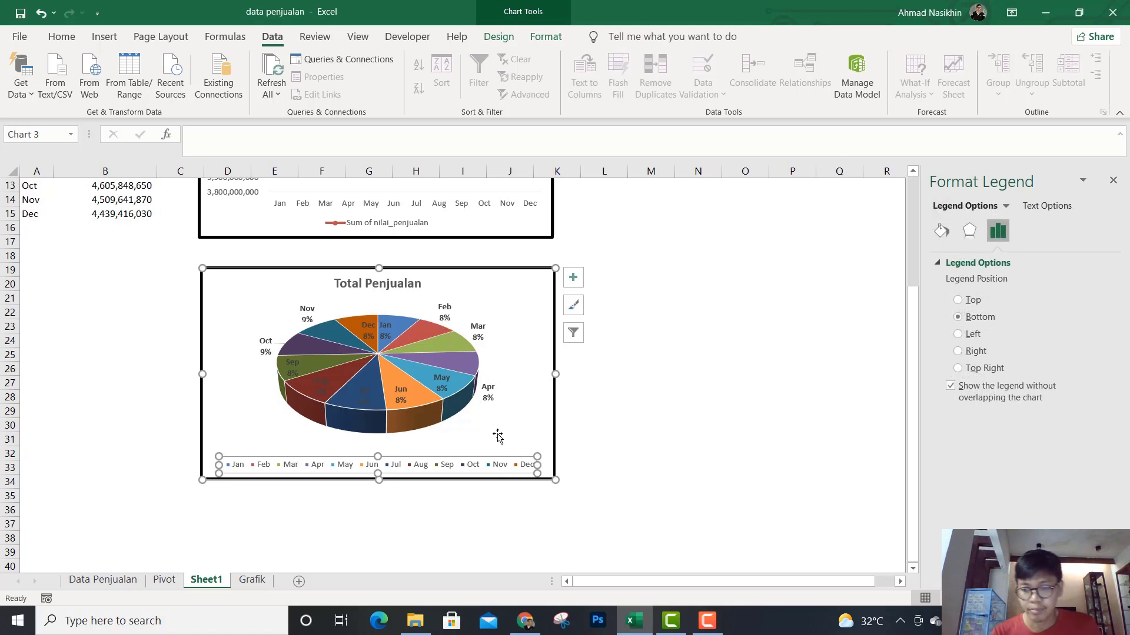
{"action": "key", "text": "Delete"}
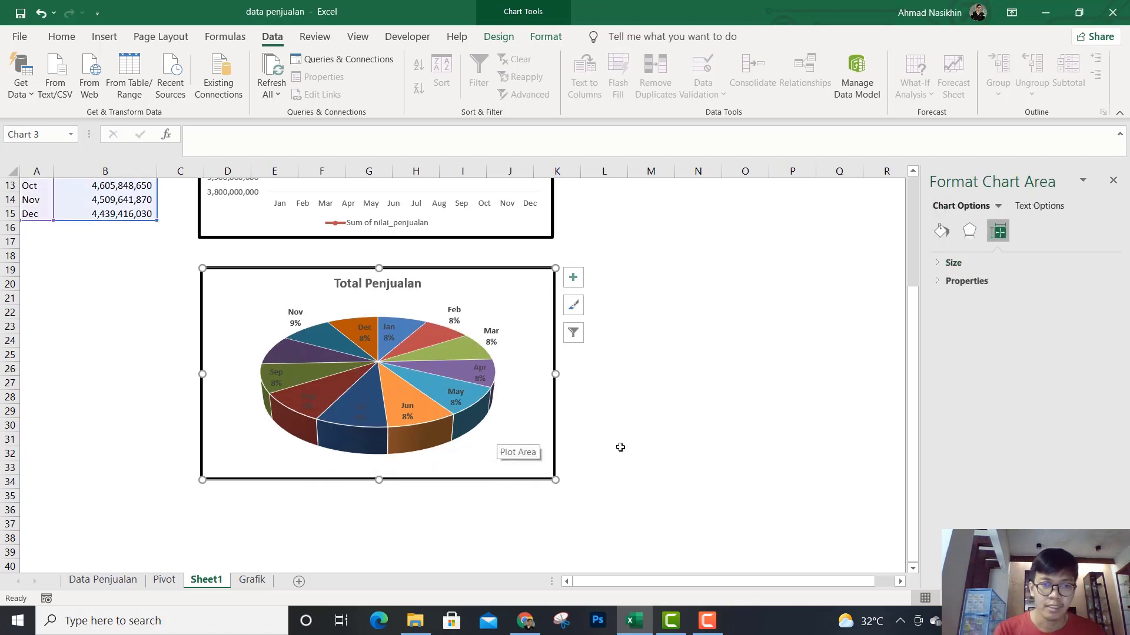
{"action": "left_click", "coordinate": [620, 448]}
Step: Review the line and pie charts on Sheet1, and examine the Total Penjualan Tiap Kota column chart on the Grafik sheet
{"action": "scroll", "coordinate": [623, 450], "scroll_direction": "up", "scroll_amount": 4}
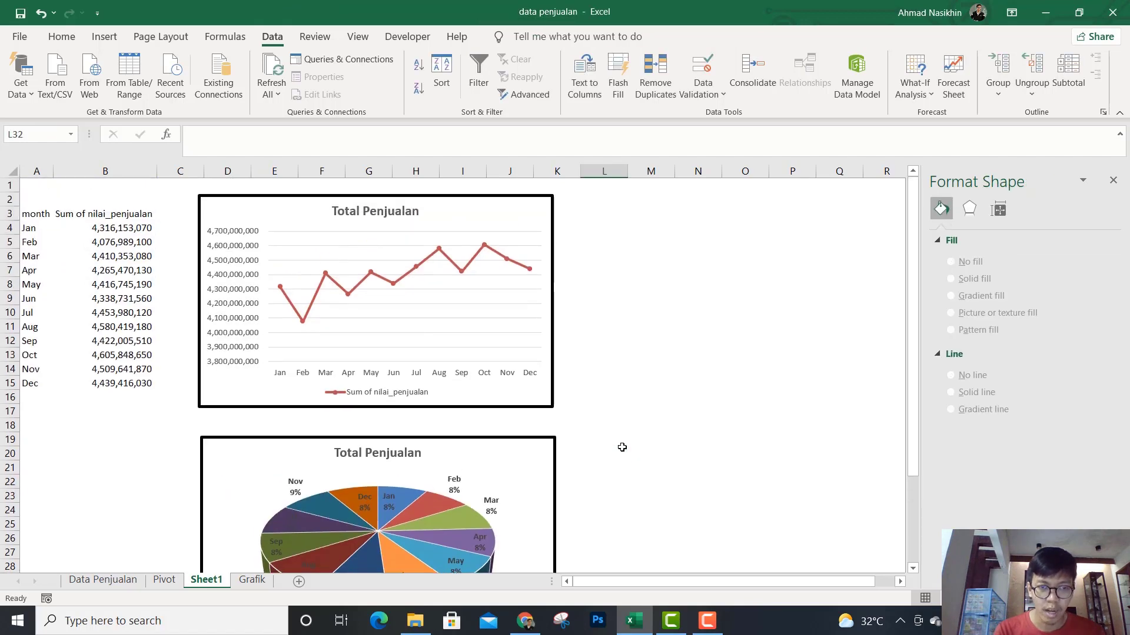
{"action": "scroll", "coordinate": [622, 449], "scroll_direction": "down", "scroll_amount": 5}
{"action": "scroll", "coordinate": [623, 448], "scroll_direction": "up", "scroll_amount": 4}
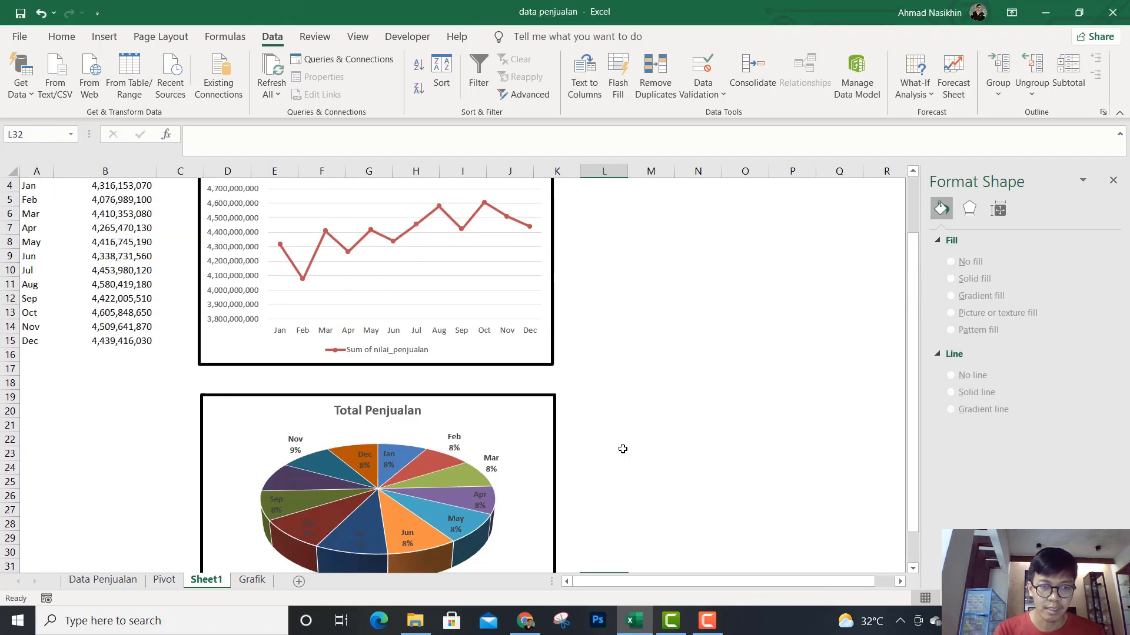
{"action": "scroll", "coordinate": [623, 448], "scroll_direction": "down", "scroll_amount": 2}
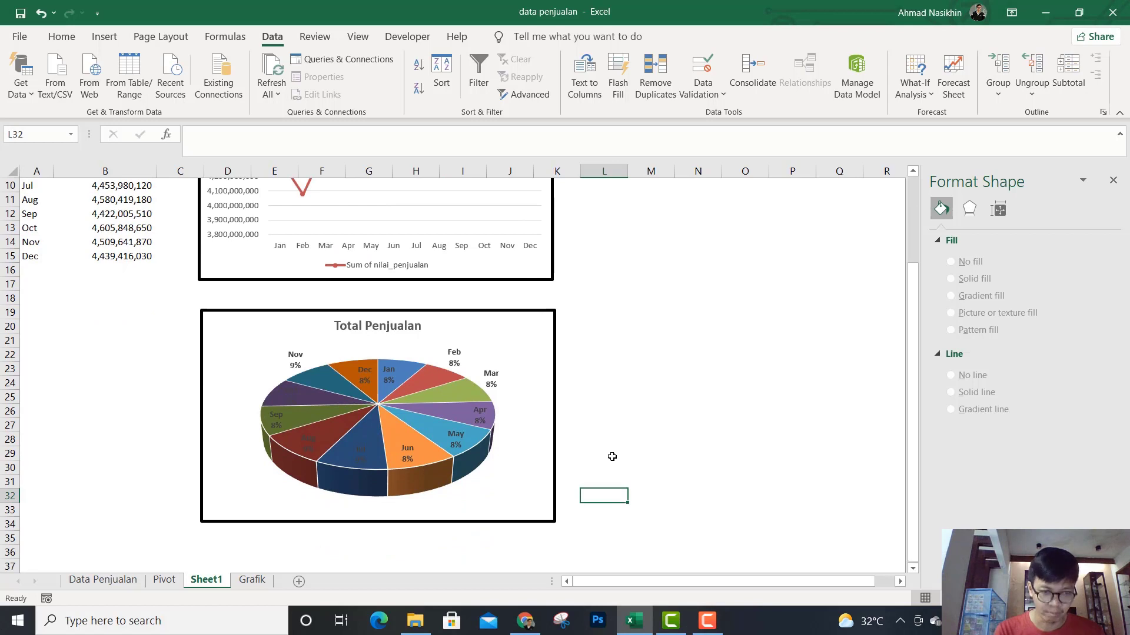
{"action": "left_click", "coordinate": [252, 580]}
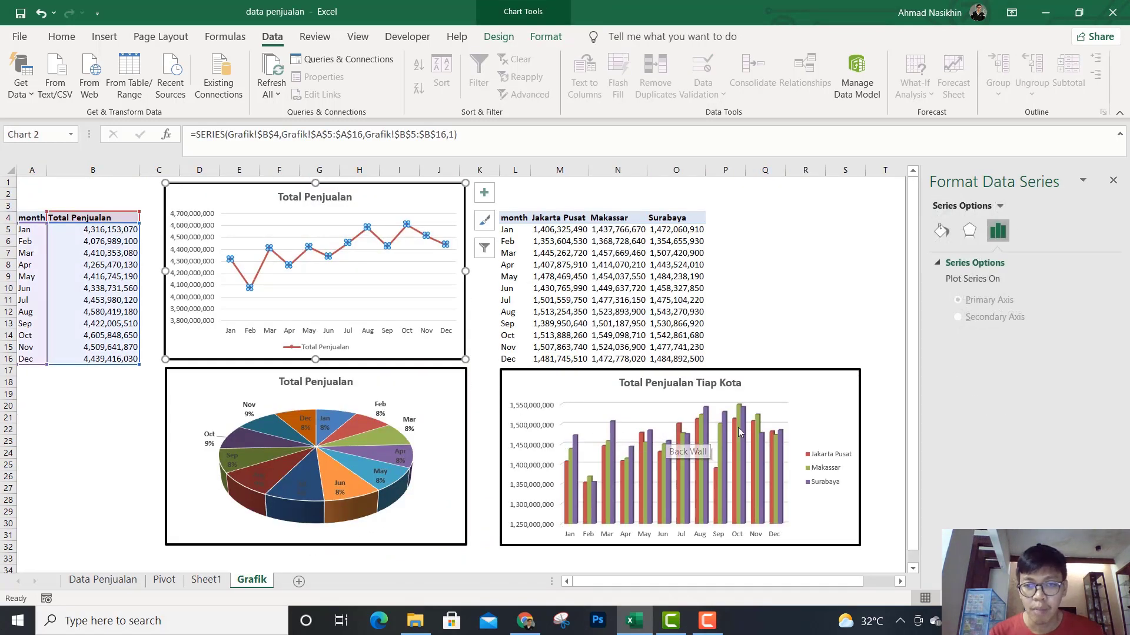
{"action": "mouse_move", "coordinate": [761, 447]}
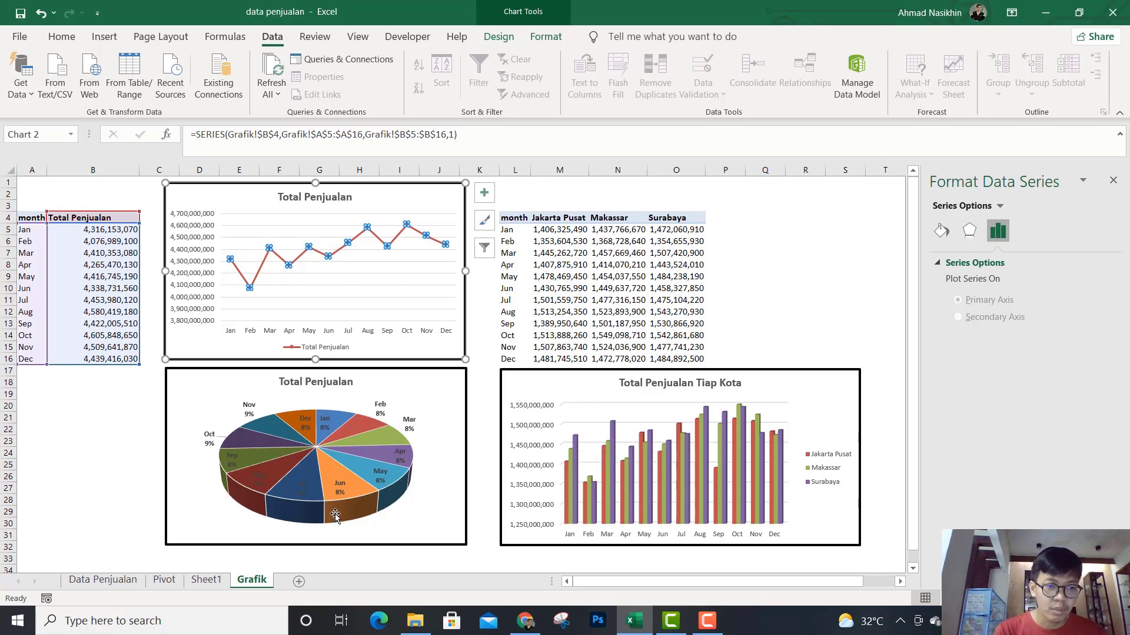
Step: Add the nama_kota field to the columns of the pivot table on the Pivot sheet
{"action": "left_click", "coordinate": [165, 580]}
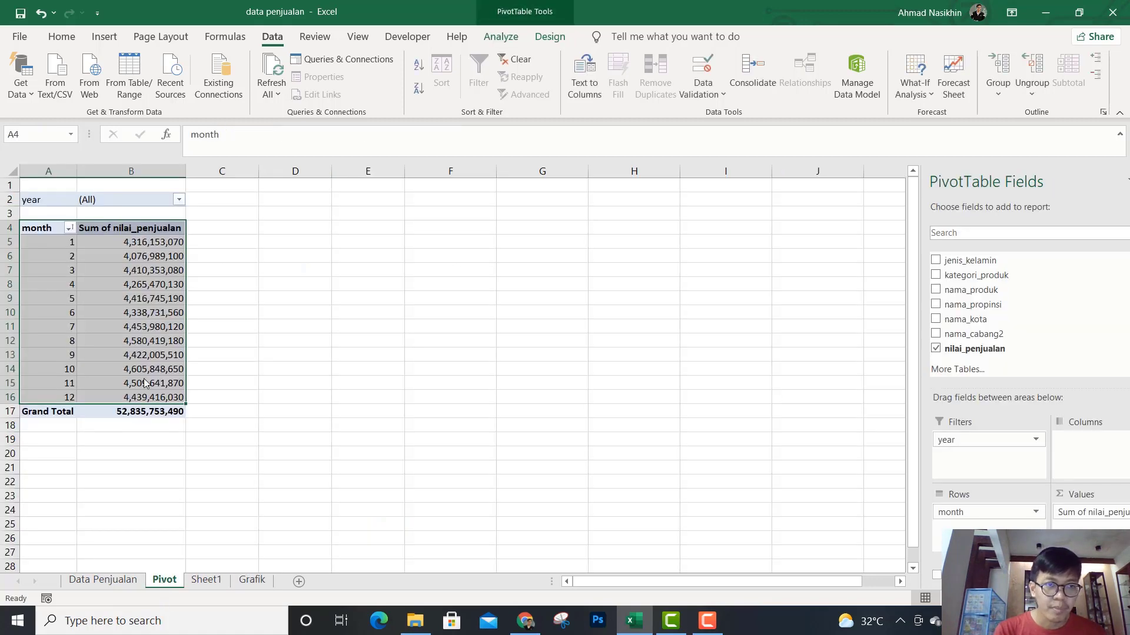
{"action": "left_click", "coordinate": [120, 341]}
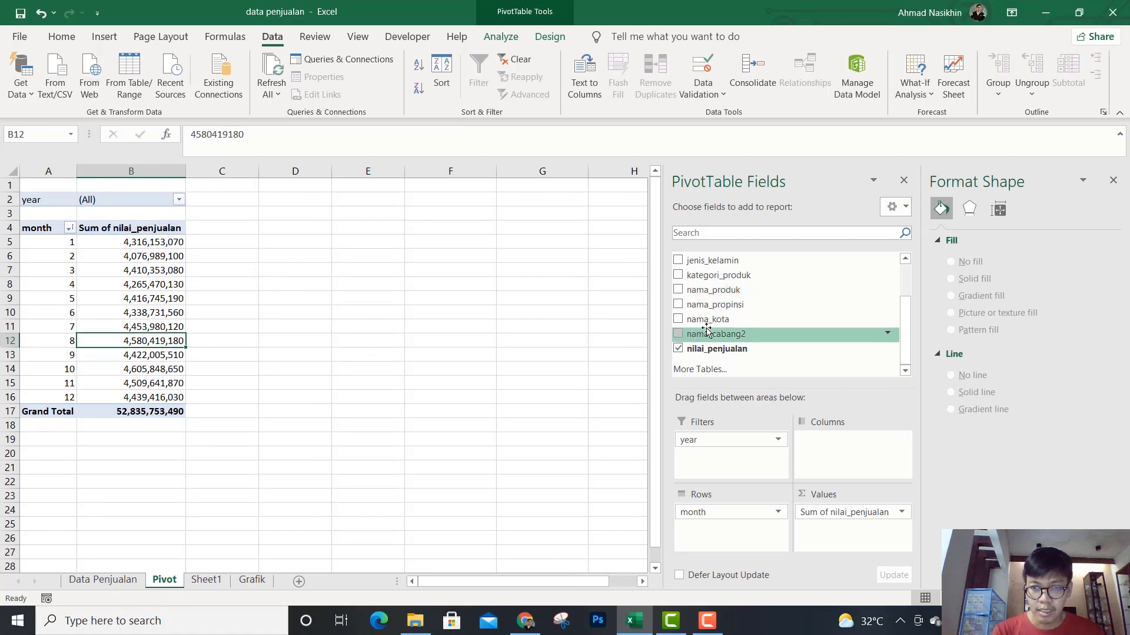
{"action": "left_click_drag", "start_coordinate": [706, 321], "coordinate": [839, 452]}
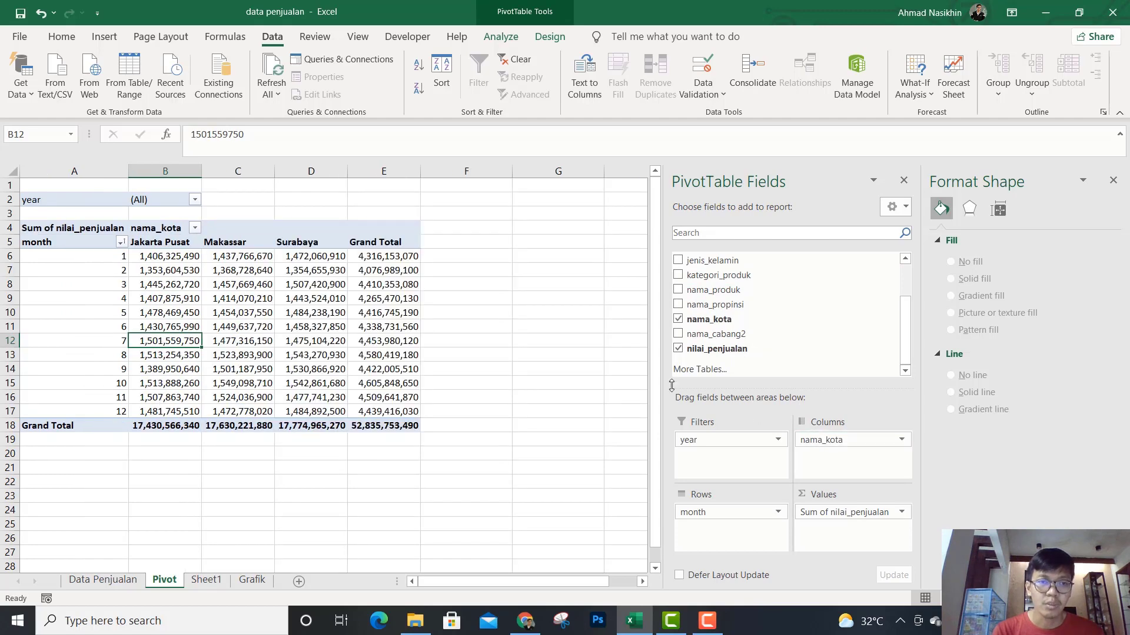
Step: Copy the pivot table's month and three city columns with their headers, A5:D17, leaving out the grand totals
{"action": "left_click", "coordinate": [477, 258]}
{"action": "key", "text": "Left"}
{"action": "key", "text": "Up"}
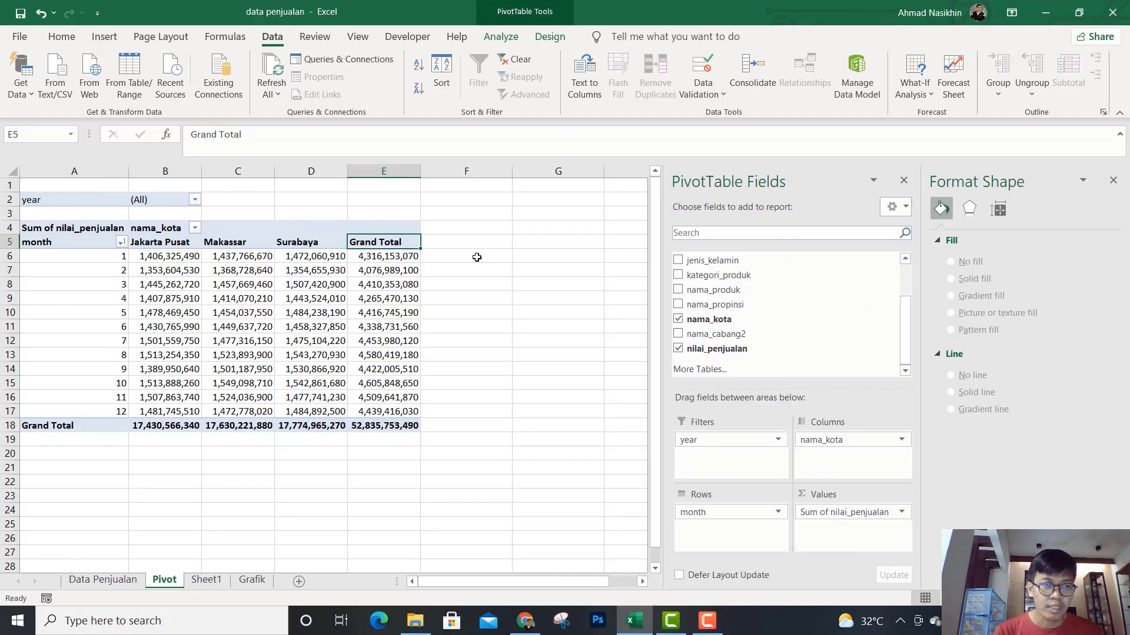
{"action": "key", "text": "ctrl+Left"}
{"action": "key", "text": "shift+Right"}
{"action": "key", "text": "shift+Right"}
{"action": "key", "text": "shift+Right"}
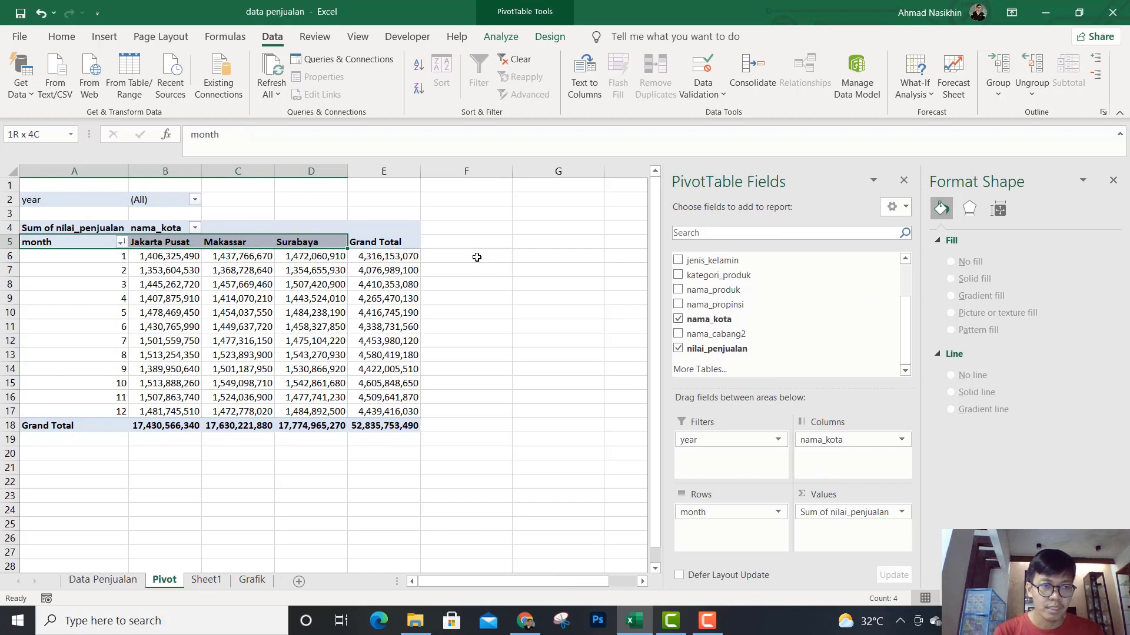
{"action": "key", "text": "ctrl+shift+Down"}
{"action": "key", "text": "shift+Up"}
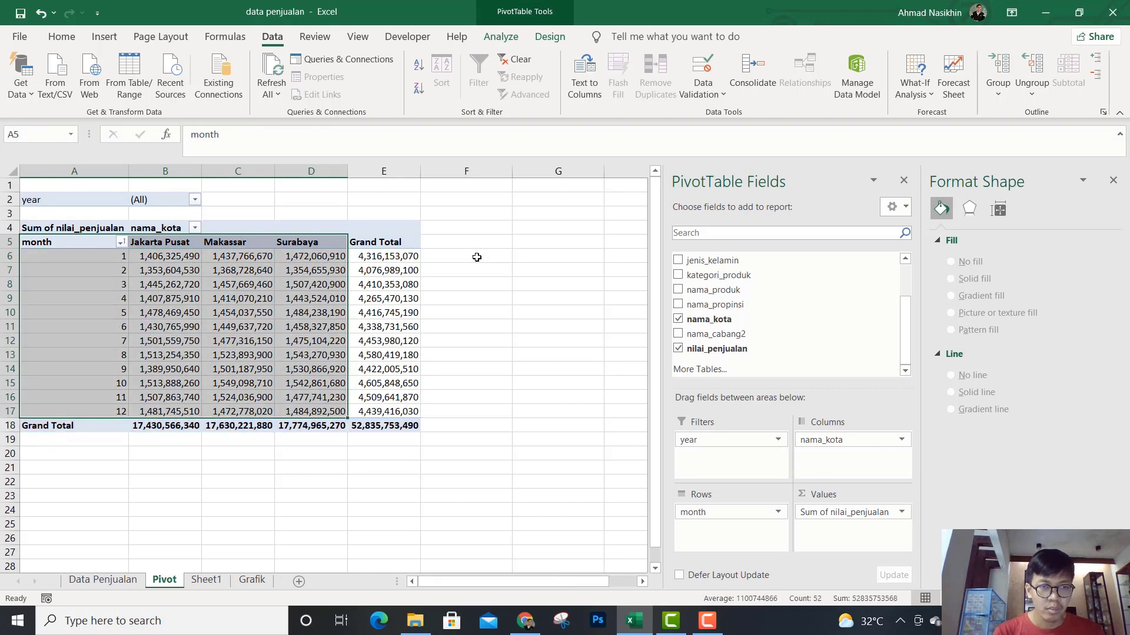
{"action": "key", "text": "ctrl+c"}
Step: Paste the copied city sales table into Sheet1 at cell L2 and autofit the widths of columns L to O
{"action": "left_click", "coordinate": [210, 581]}
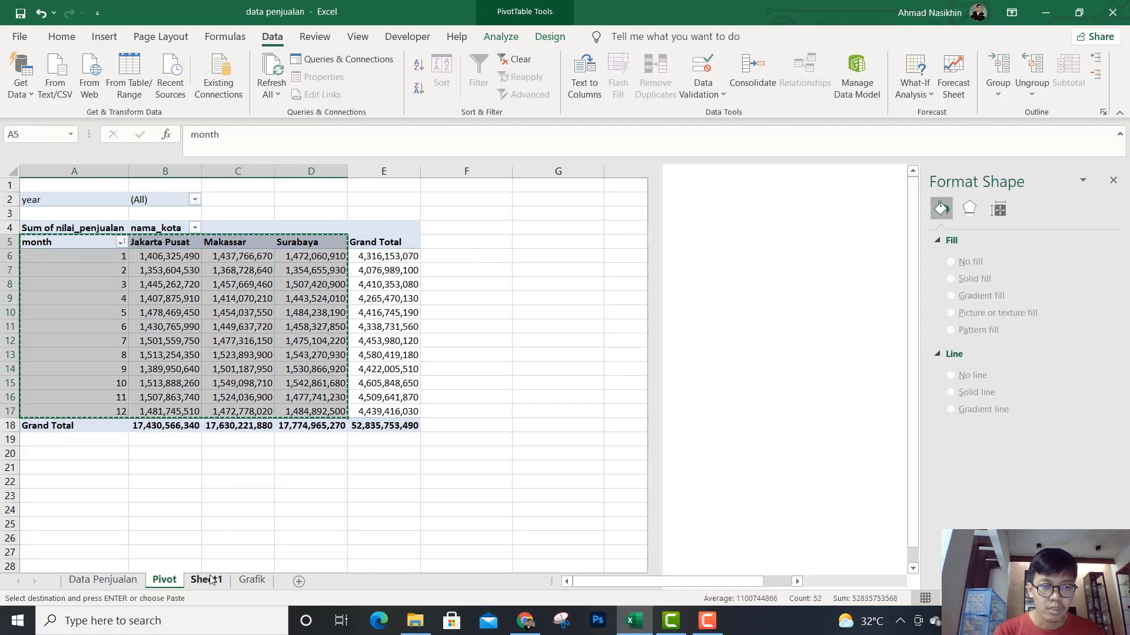
{"action": "scroll", "coordinate": [556, 379], "scroll_direction": "up", "scroll_amount": 3}
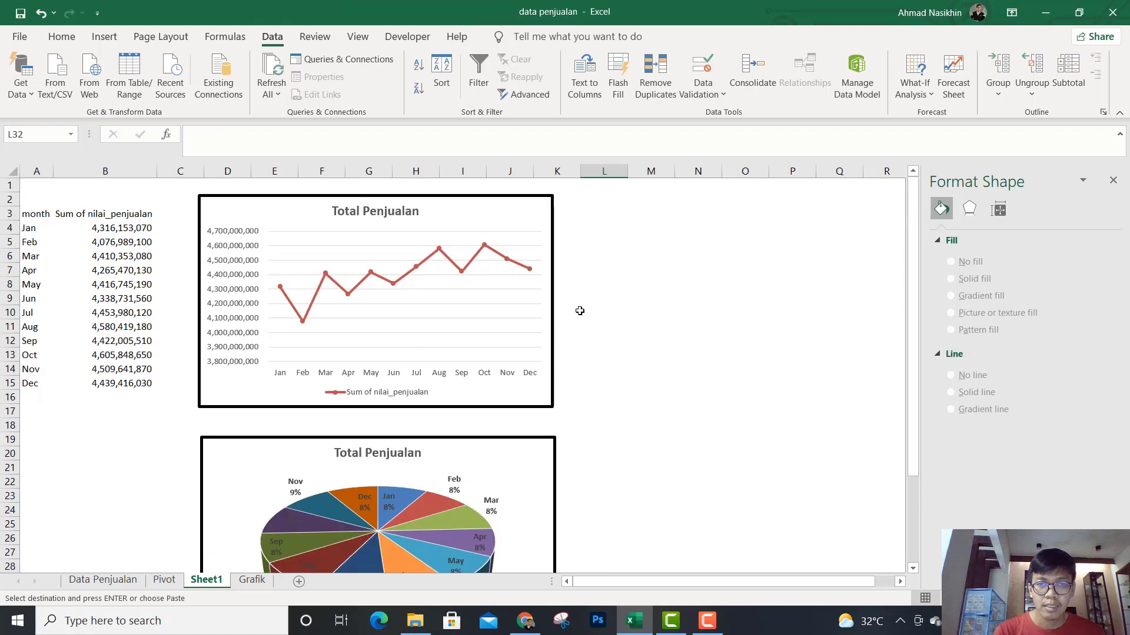
{"action": "left_click", "coordinate": [604, 205]}
{"action": "key", "text": "ctrl+v"}
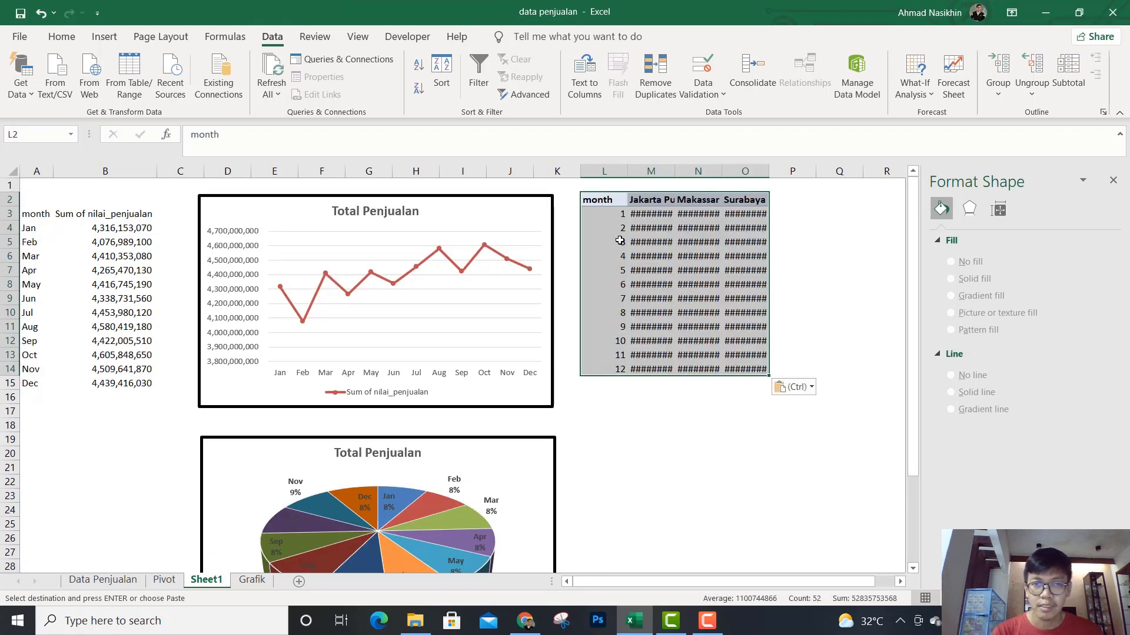
{"action": "left_click_drag", "start_coordinate": [604, 171], "coordinate": [761, 166]}
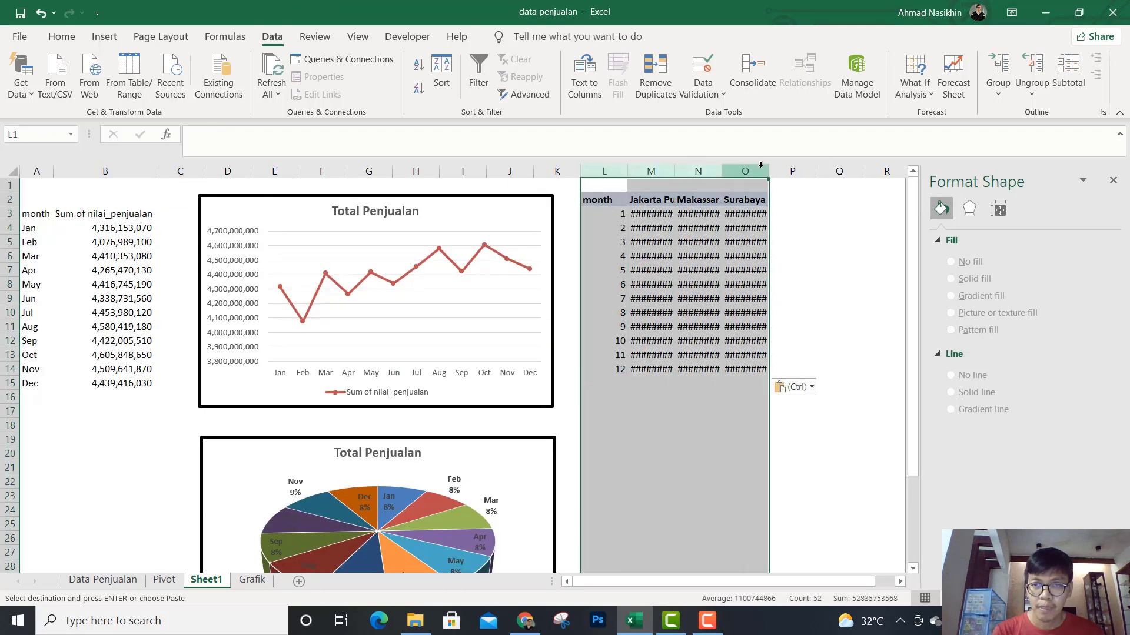
{"action": "double_click", "coordinate": [768, 166]}
{"action": "left_click", "coordinate": [627, 227]}
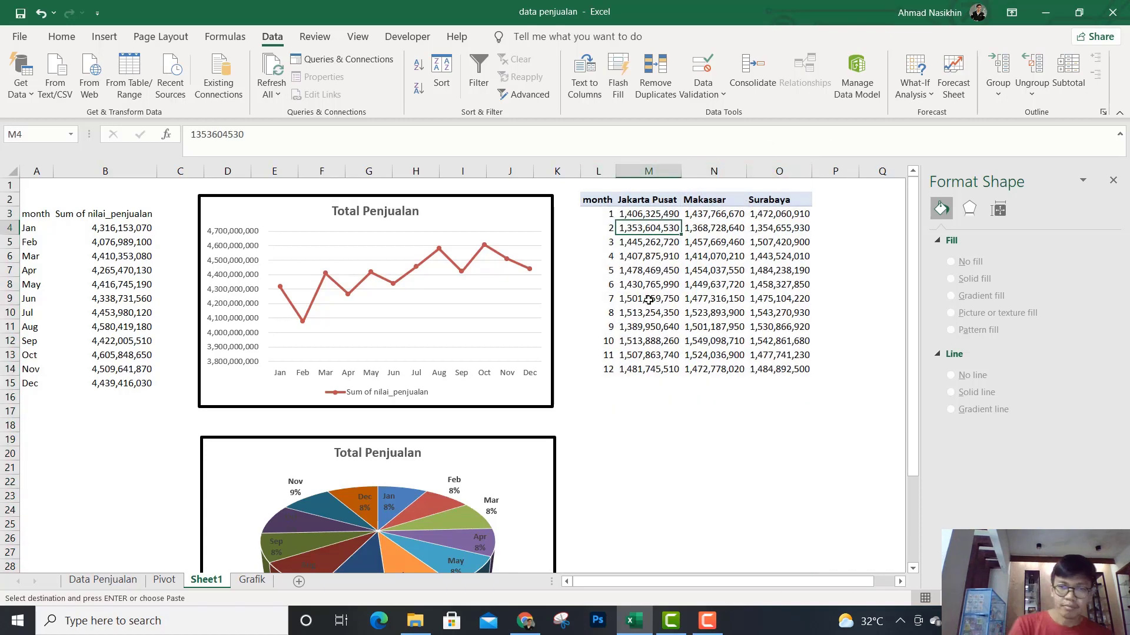
Step: Insert a 3-D Clustered Column chart from the whole city sales table, L2:O14, on Sheet1
{"action": "scroll", "coordinate": [639, 276], "scroll_direction": "down", "scroll_amount": 1}
{"action": "scroll", "coordinate": [706, 231], "scroll_direction": "up", "scroll_amount": 1}
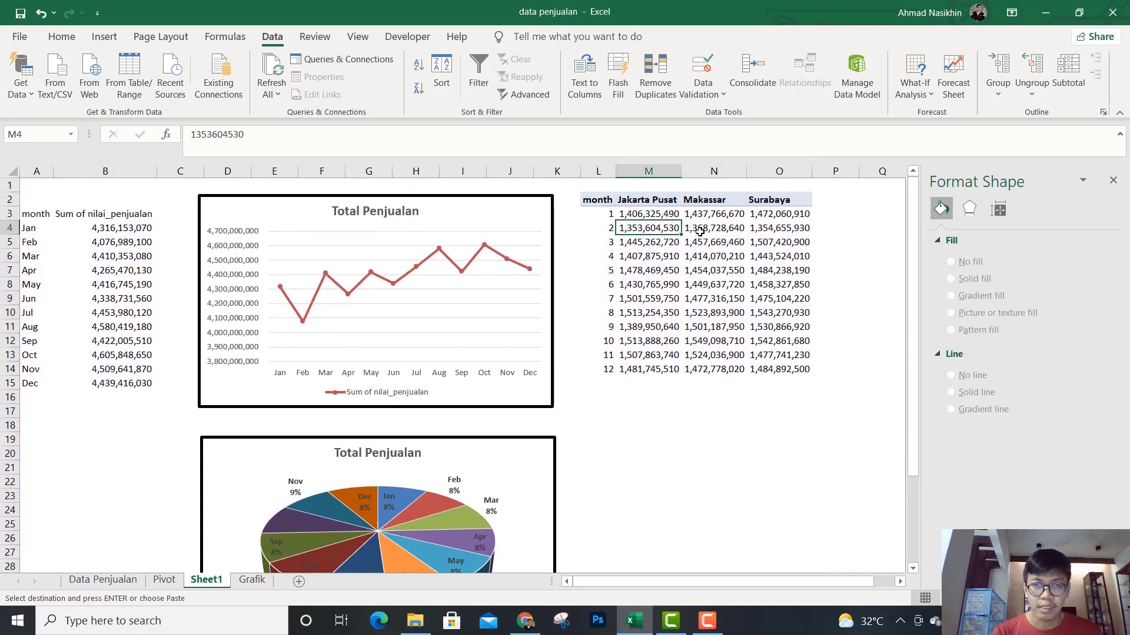
{"action": "key", "text": "Left"}
{"action": "key", "text": "Up"}
{"action": "key", "text": "Up"}
{"action": "key", "text": "ctrl+a"}
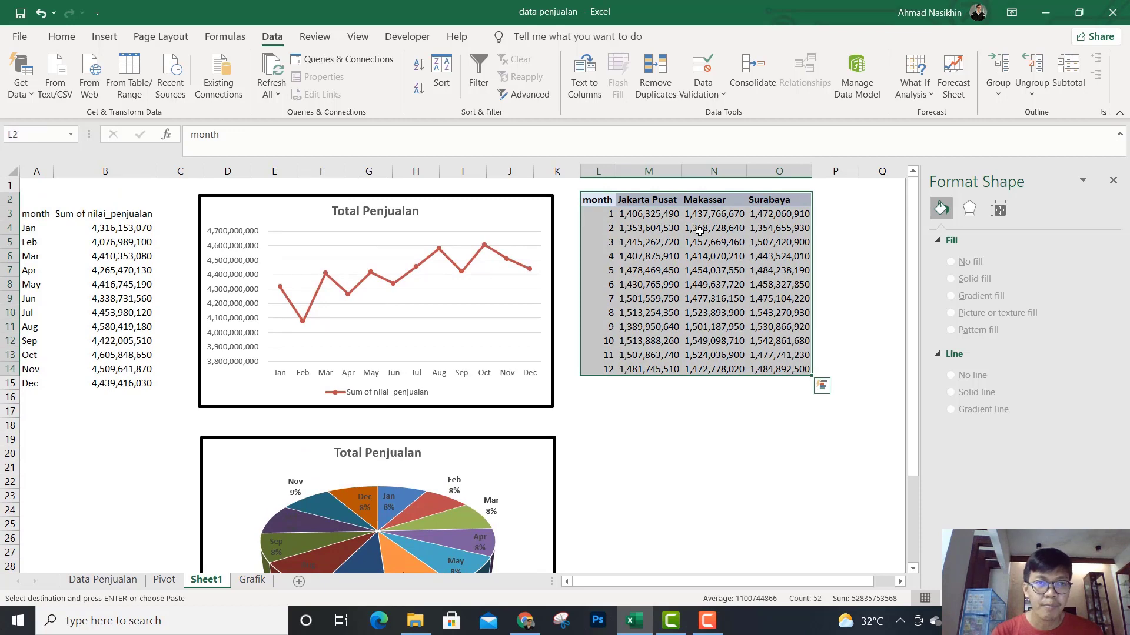
{"action": "left_click", "coordinate": [115, 39]}
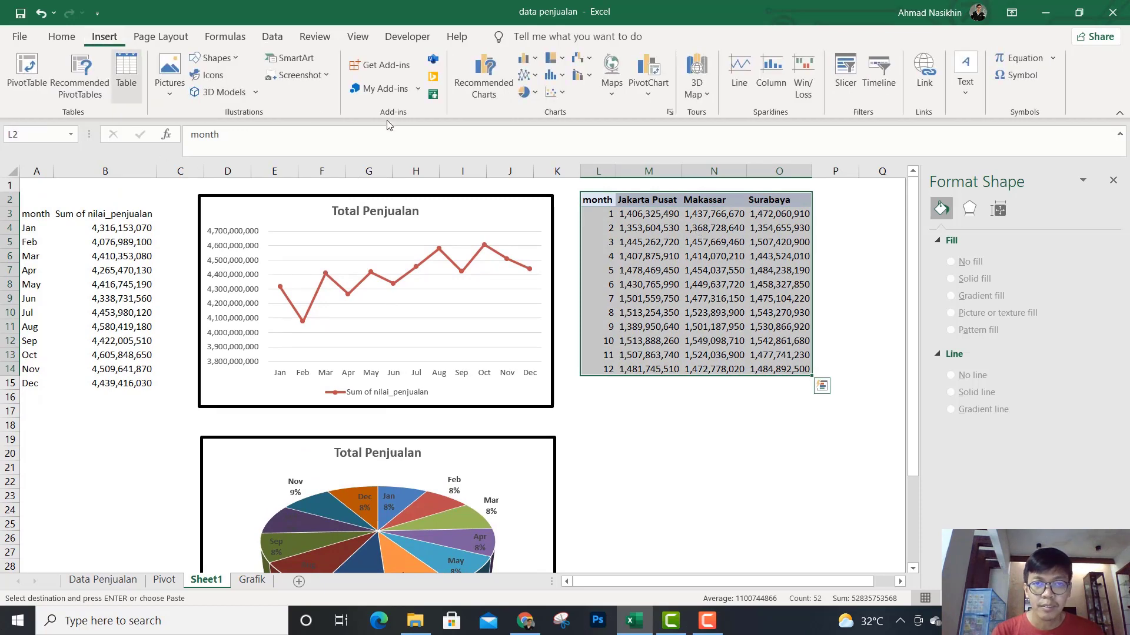
{"action": "left_click", "coordinate": [534, 61]}
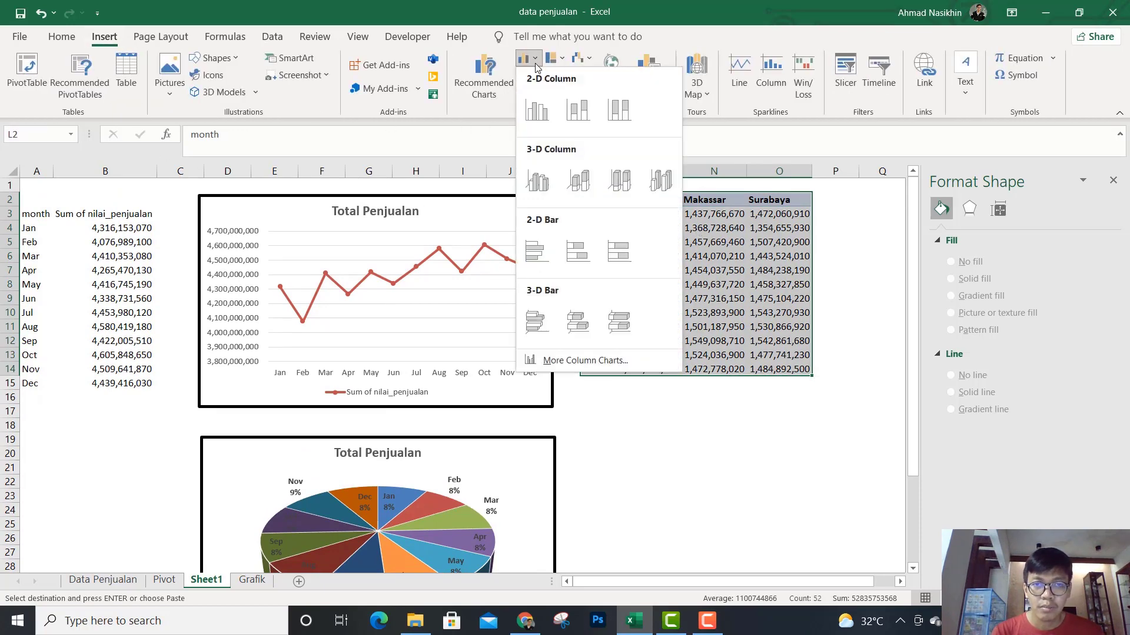
{"action": "left_click", "coordinate": [536, 187]}
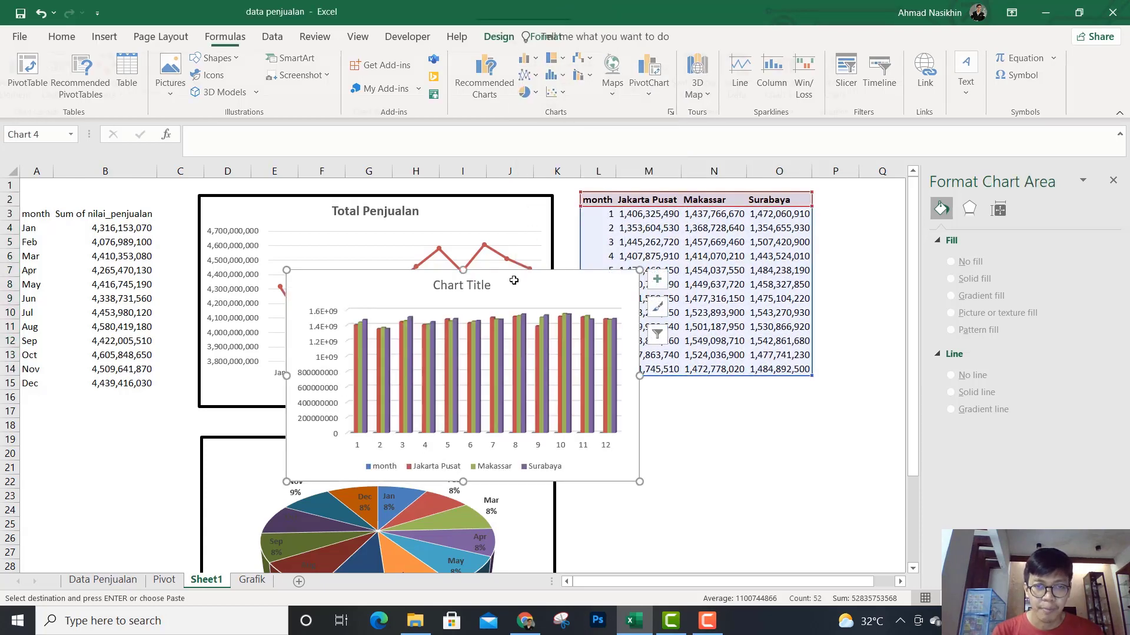
Step: Move the new column chart directly below the city sales table and close the Format Chart Area pane
{"action": "left_click_drag", "start_coordinate": [525, 300], "coordinate": [810, 408]}
{"action": "scroll", "coordinate": [803, 377], "scroll_direction": "down", "scroll_amount": 2}
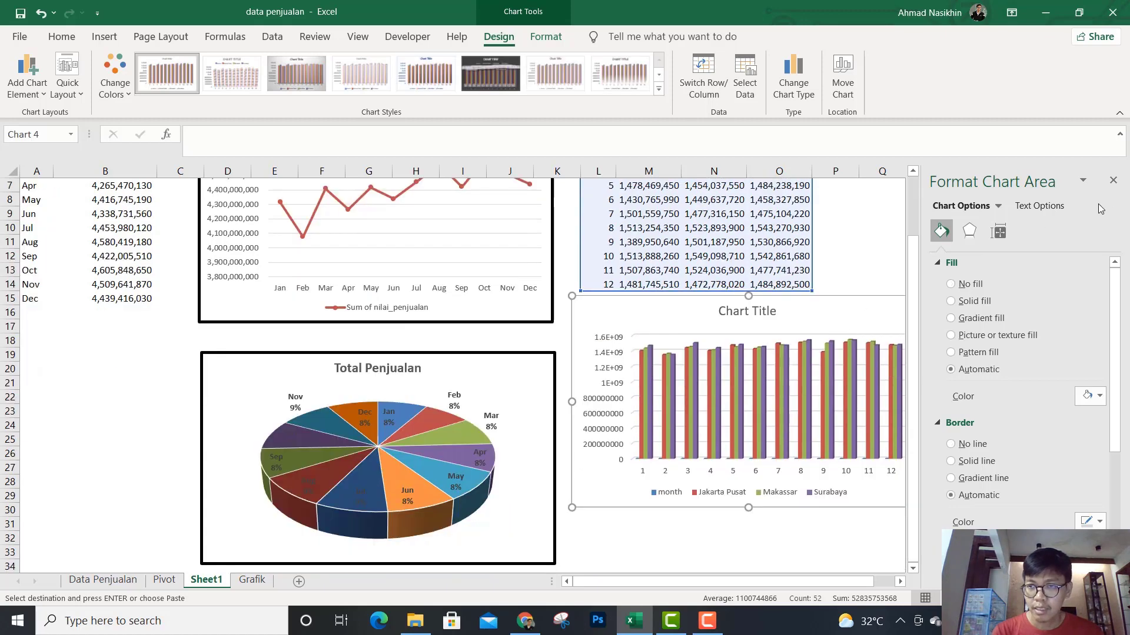
{"action": "left_click", "coordinate": [1113, 182]}
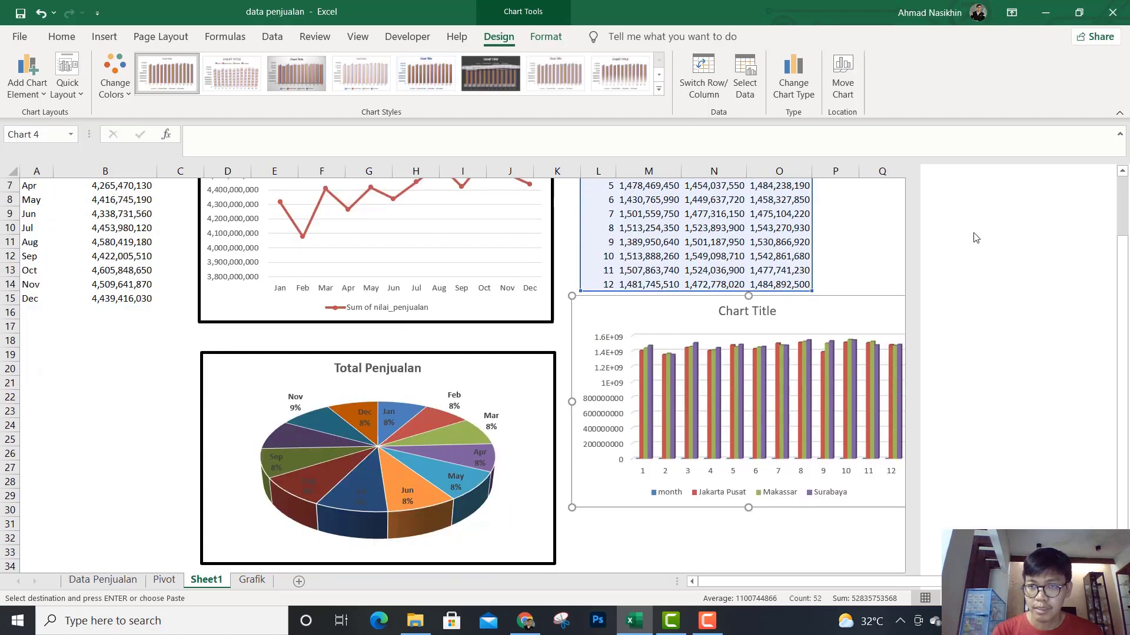
{"action": "scroll", "coordinate": [938, 244], "scroll_direction": "up", "scroll_amount": 2}
{"action": "left_click_drag", "start_coordinate": [836, 391], "coordinate": [848, 399]}
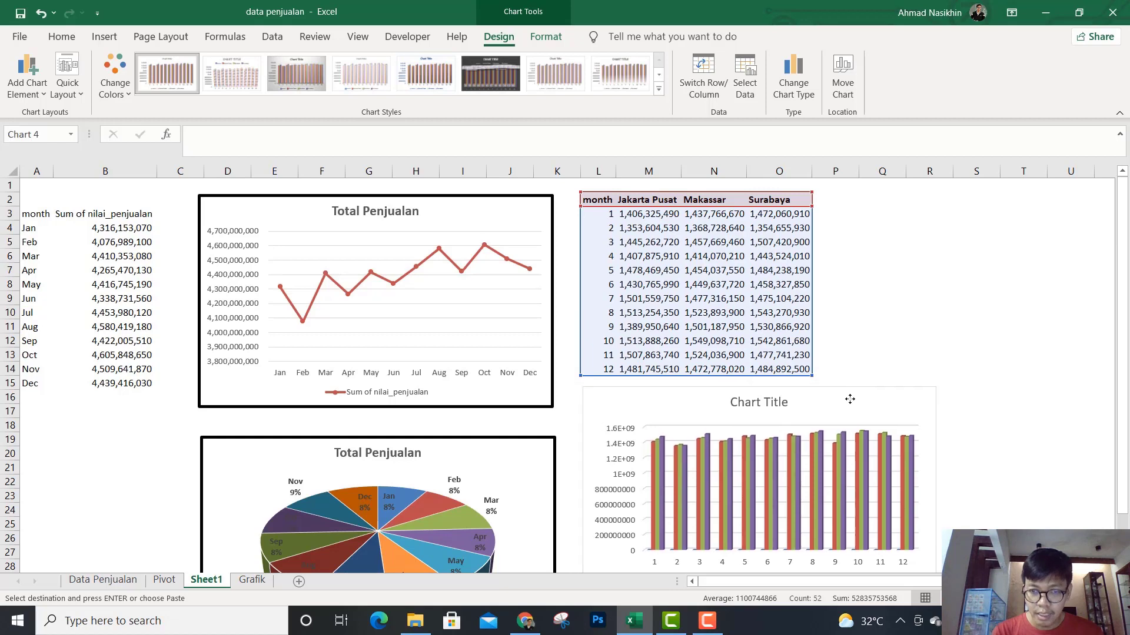
Step: Remove the month series from the column chart's data source, keeping only the three city series
{"action": "mouse_move", "coordinate": [655, 549]}
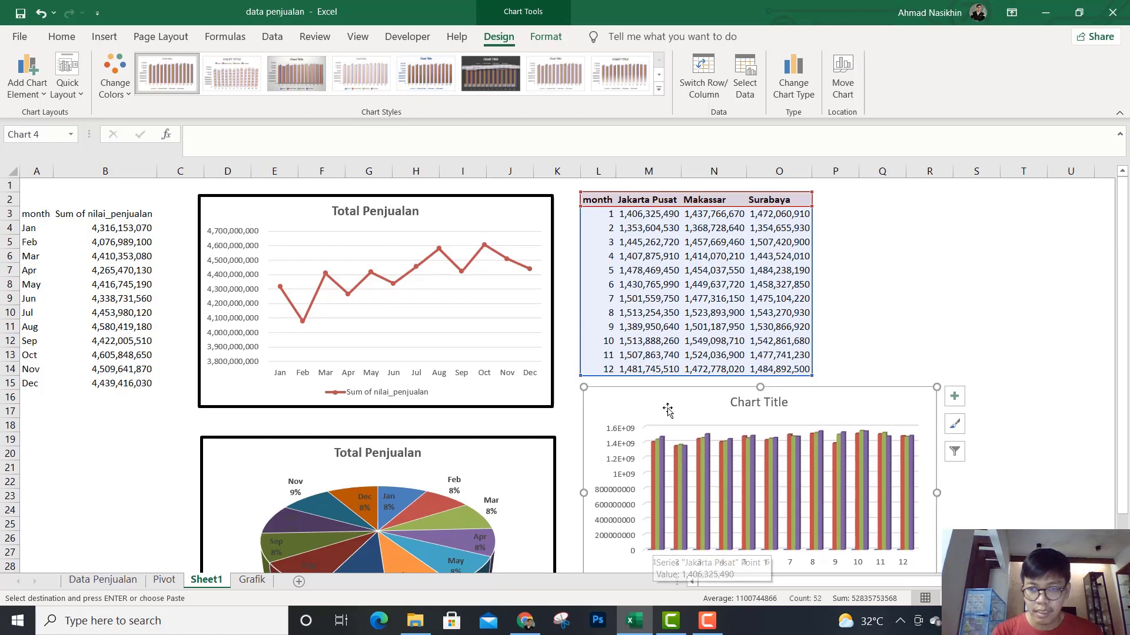
{"action": "right_click", "coordinate": [843, 402]}
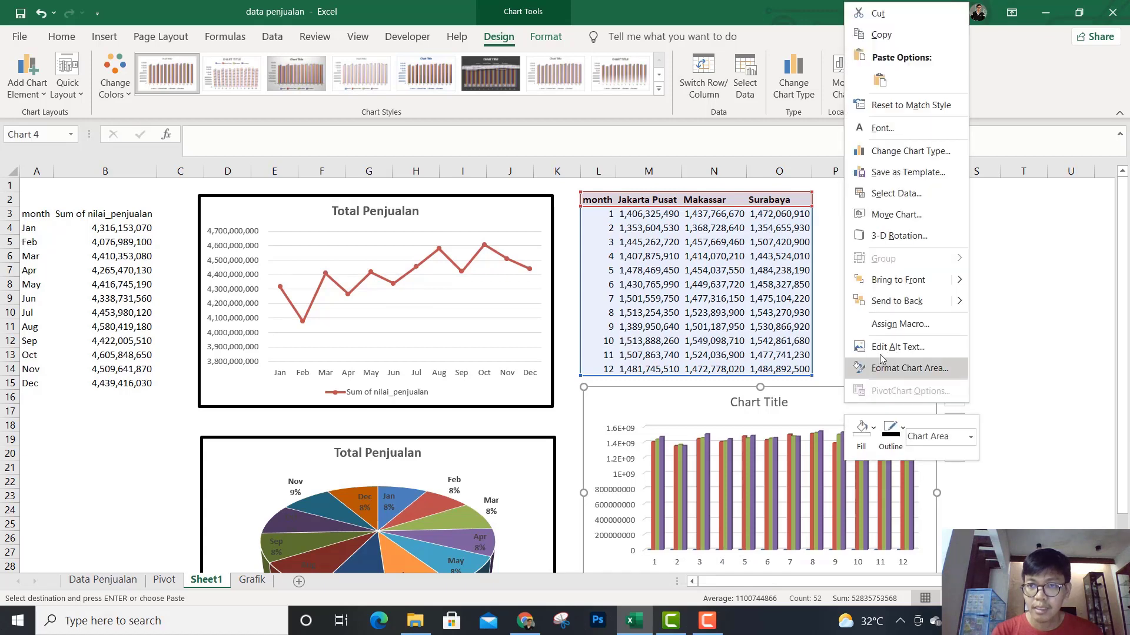
{"action": "left_click", "coordinate": [888, 195]}
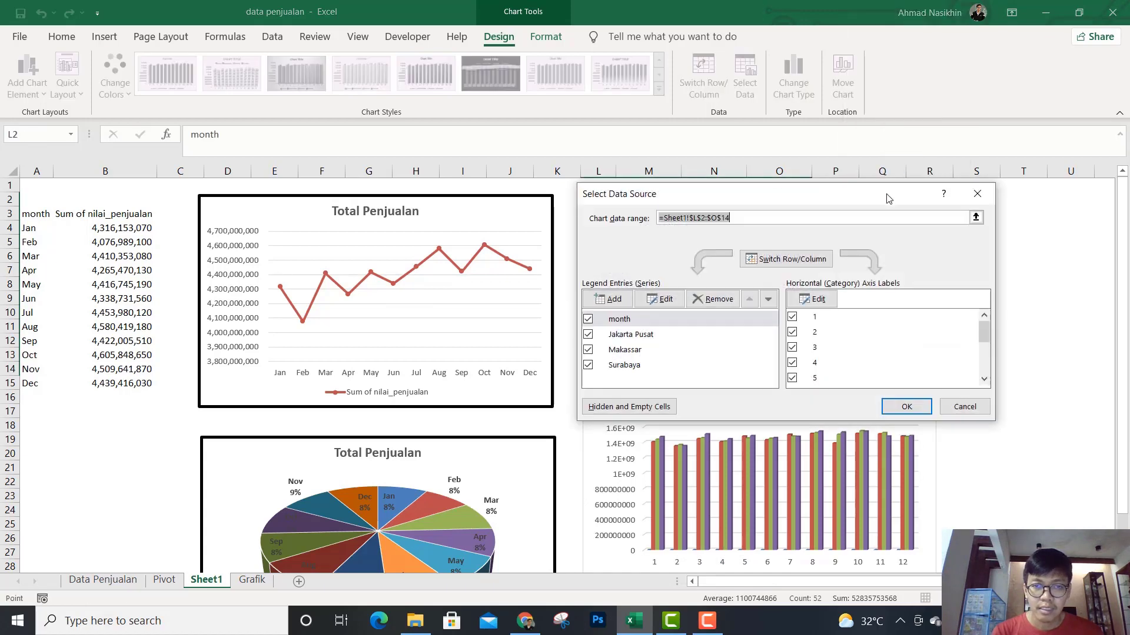
{"action": "left_click_drag", "start_coordinate": [751, 200], "coordinate": [337, 226]}
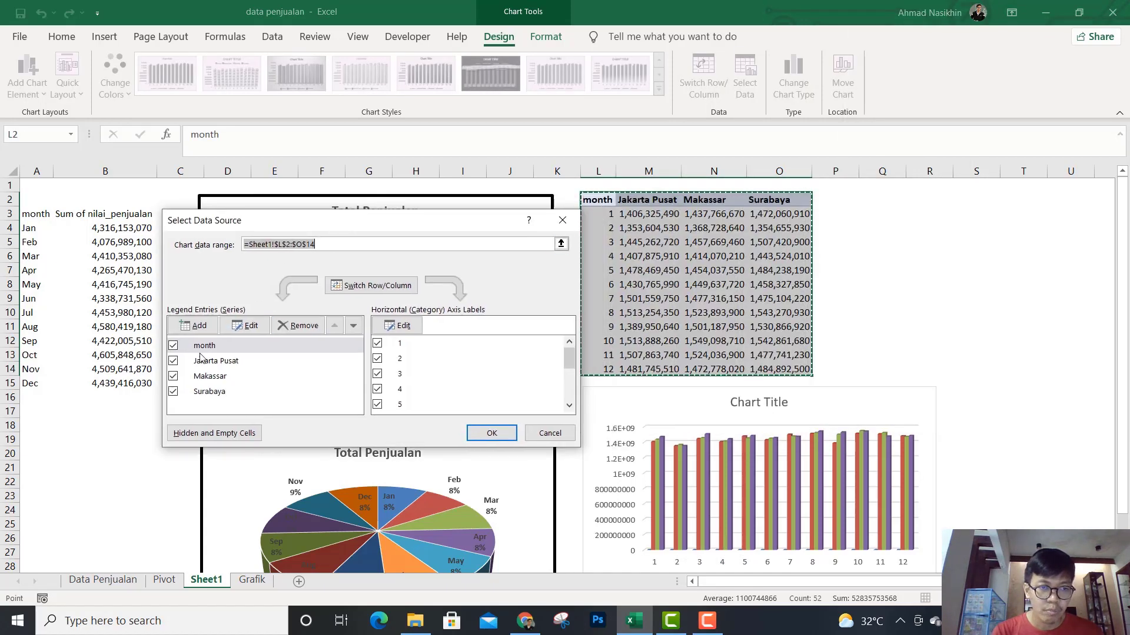
{"action": "left_click", "coordinate": [207, 350]}
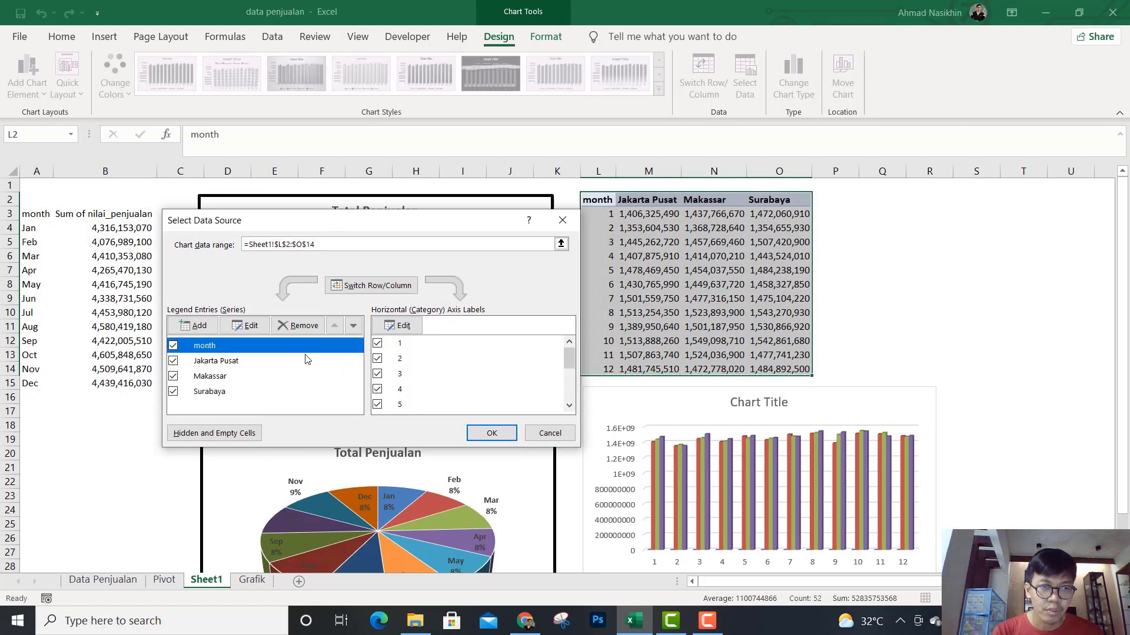
{"action": "left_click", "coordinate": [307, 328]}
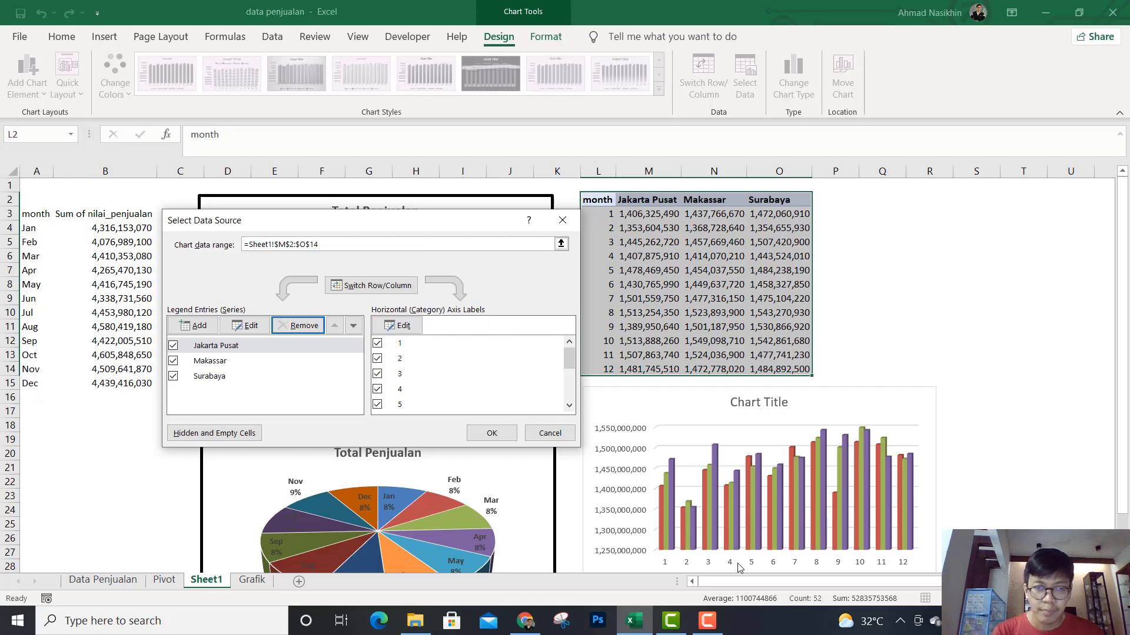
Step: Set the column chart's horizontal axis labels to the month cells L3:L14 and apply the data source changes
{"action": "left_click", "coordinate": [397, 327]}
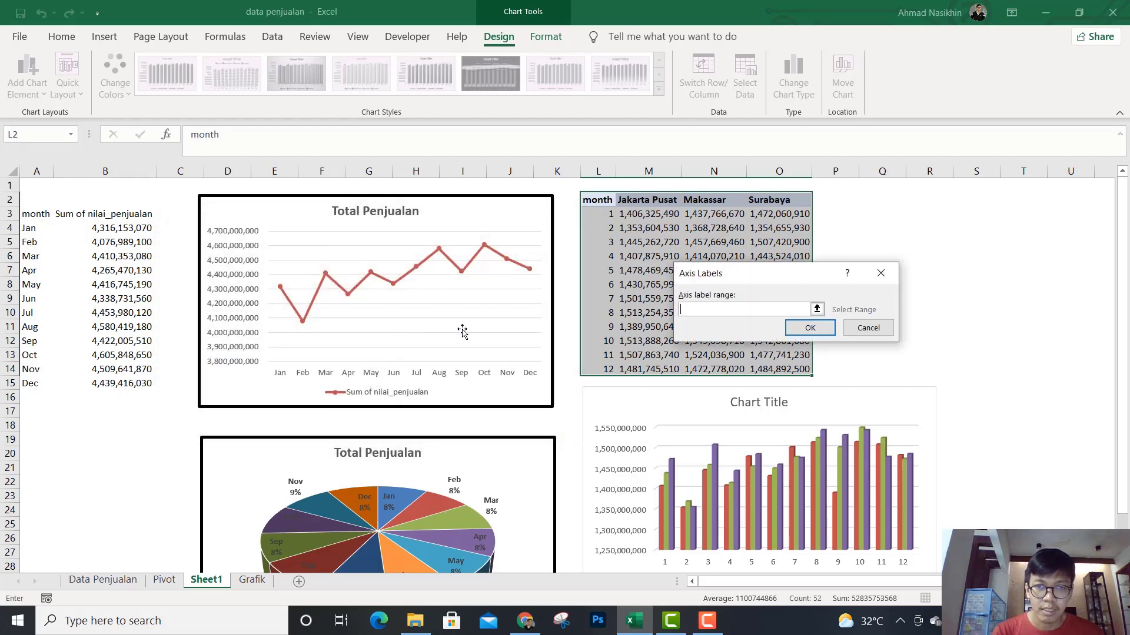
{"action": "left_click_drag", "start_coordinate": [593, 213], "coordinate": [599, 372]}
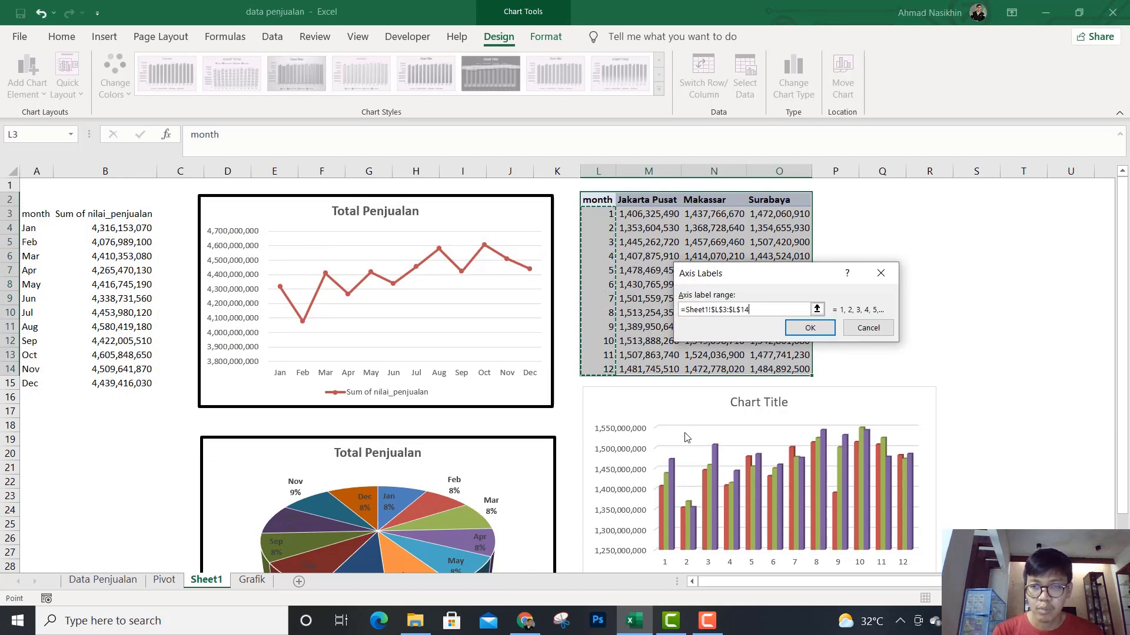
{"action": "left_click", "coordinate": [810, 328]}
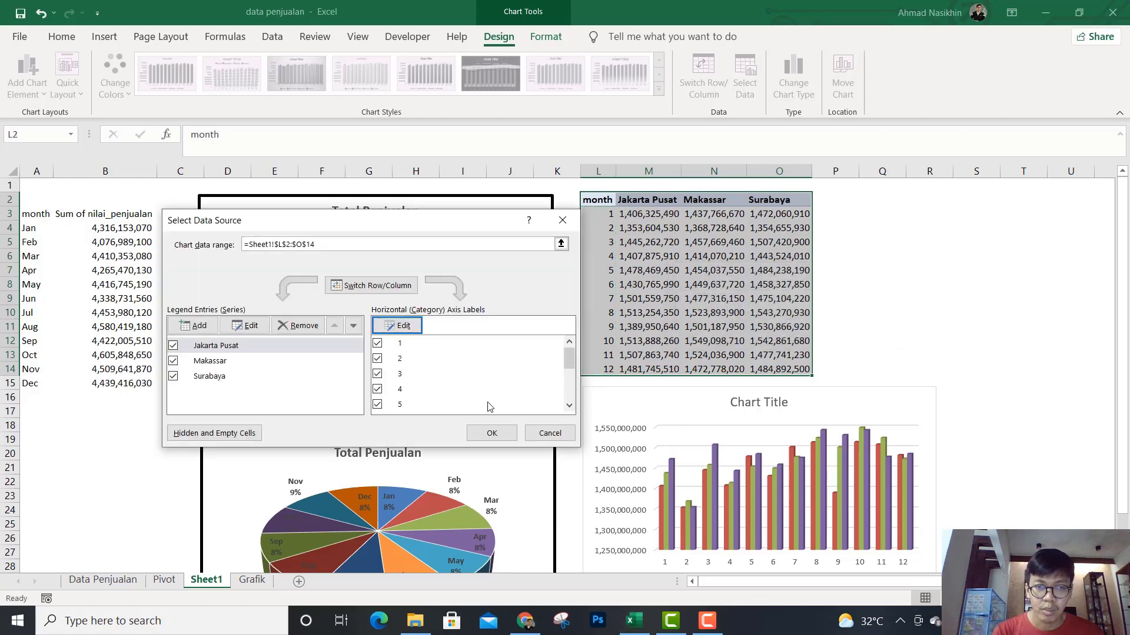
{"action": "left_click", "coordinate": [492, 434]}
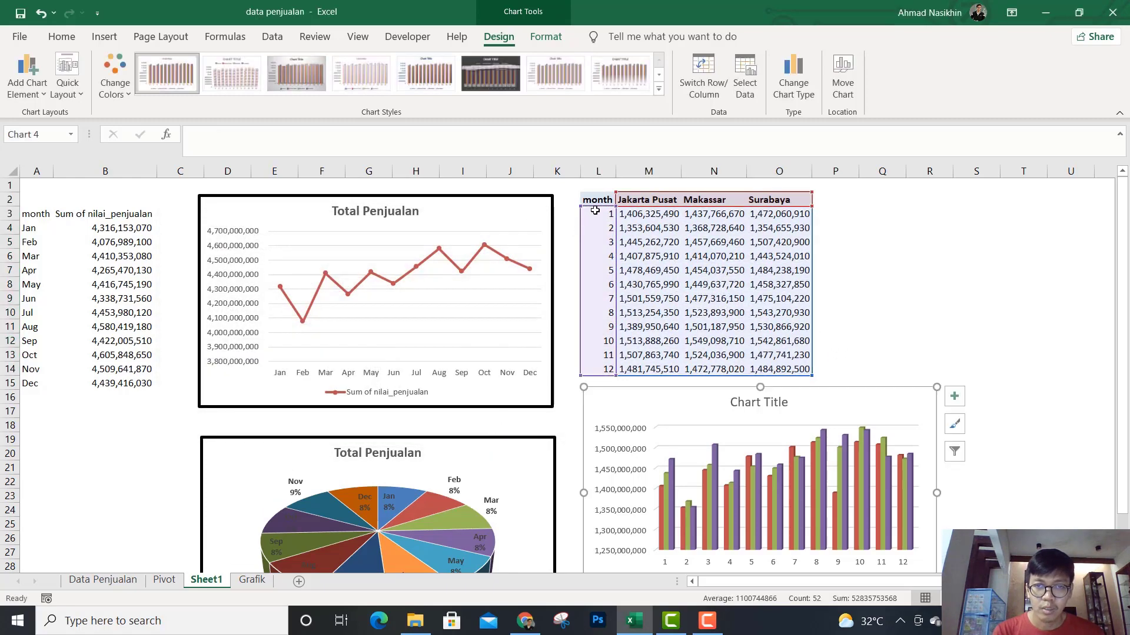
Step: Replace the month numbers in L3:L14 with Jan through Dec, entering Jan and Feb and filling the series down
{"action": "left_click", "coordinate": [596, 212]}
{"action": "type", "text": "Jan"}
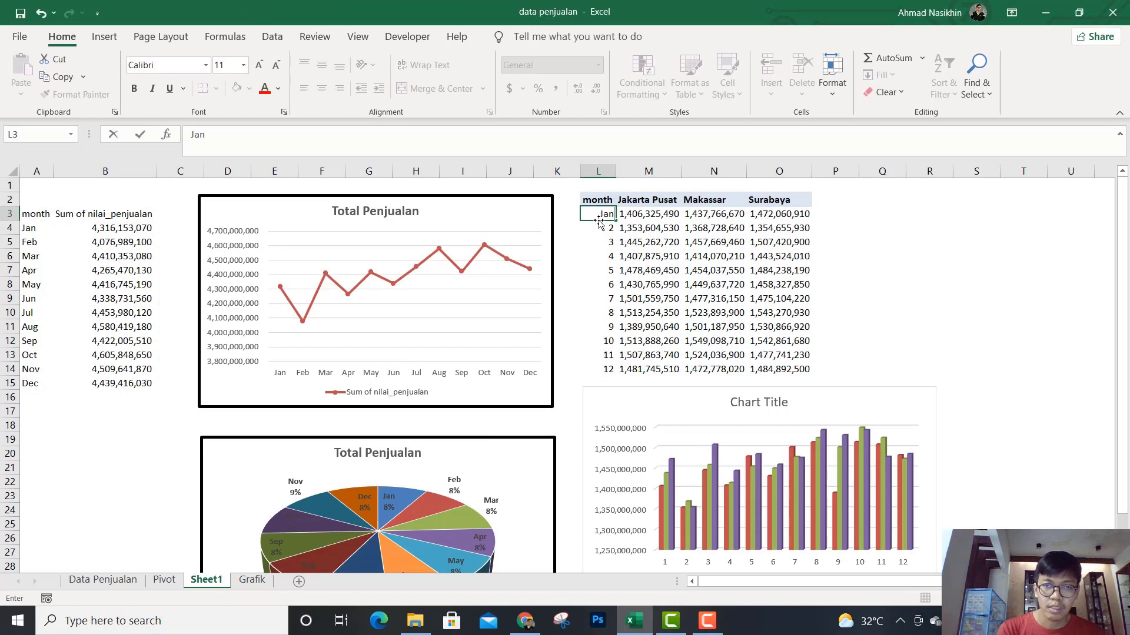
{"action": "key", "text": "Return"}
{"action": "type", "text": "Feb"}
{"action": "key", "text": "Return"}
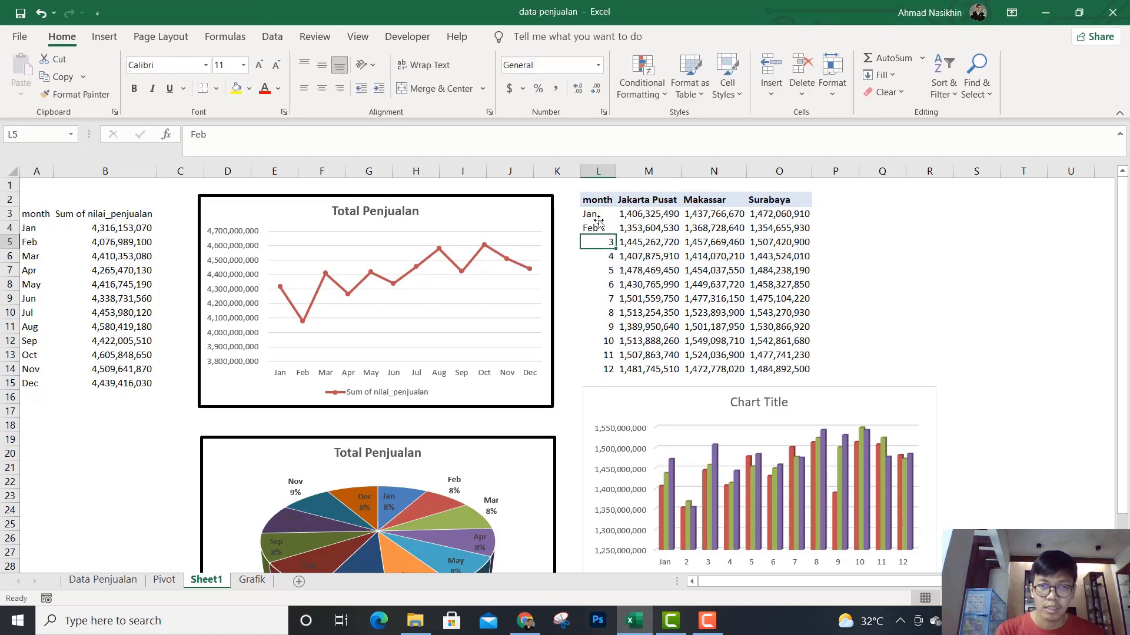
{"action": "key", "text": "Up"}
{"action": "key", "text": "Up"}
{"action": "key", "text": "shift+Down"}
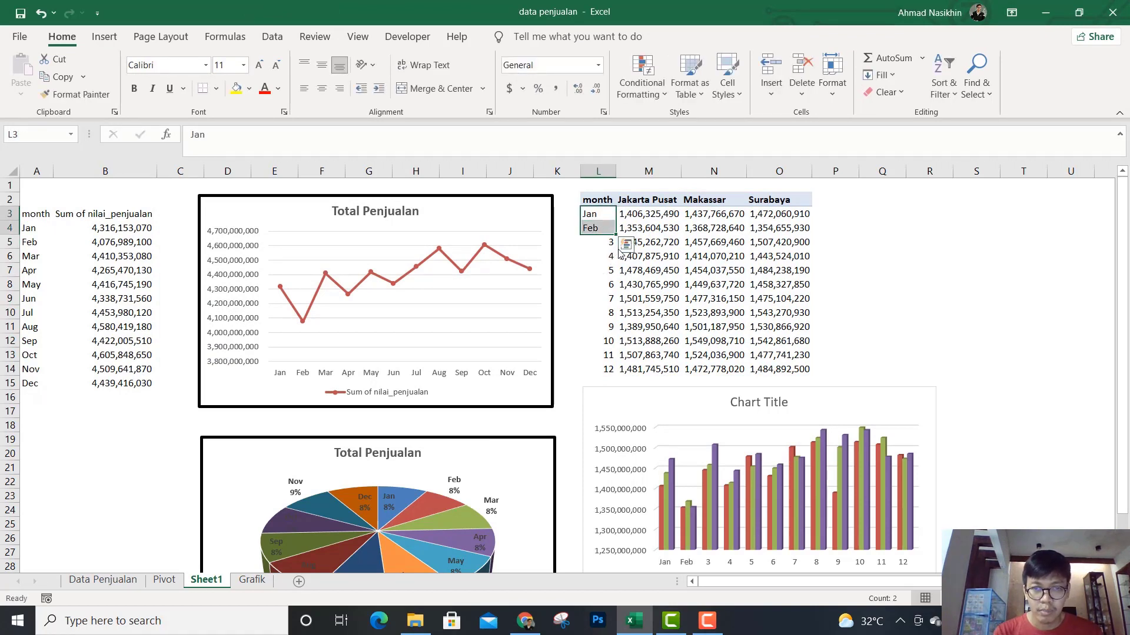
{"action": "left_click_drag", "start_coordinate": [615, 235], "coordinate": [615, 372]}
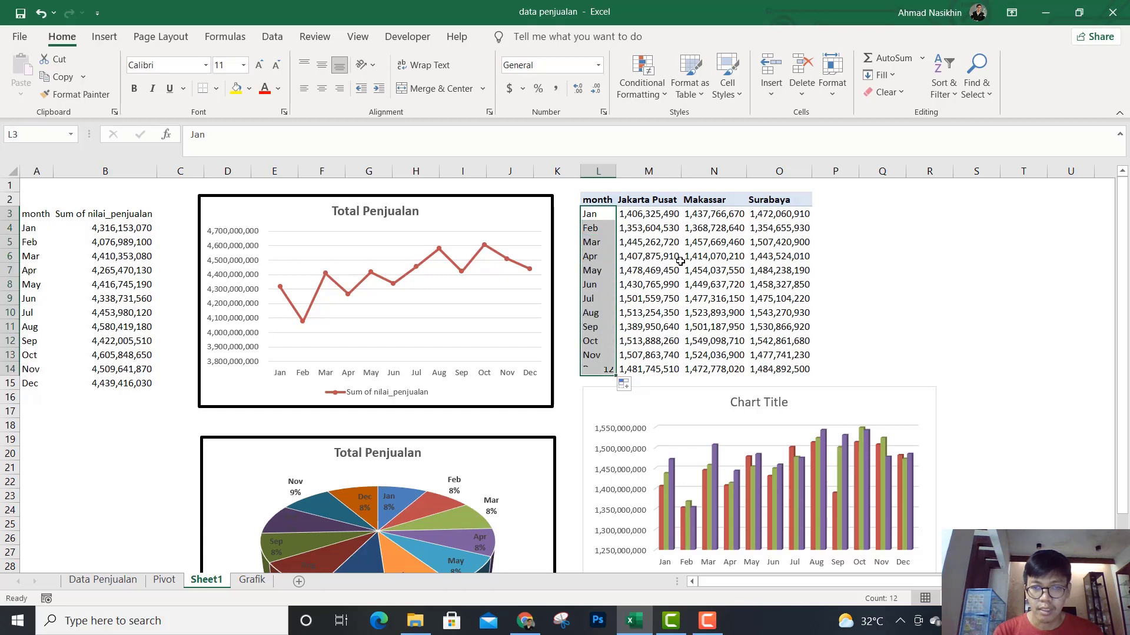
Step: Change the column chart's title to Total Penjualan Tiap Kota and make it bold
{"action": "scroll", "coordinate": [865, 284], "scroll_direction": "down", "scroll_amount": 2}
{"action": "left_click", "coordinate": [866, 255]}
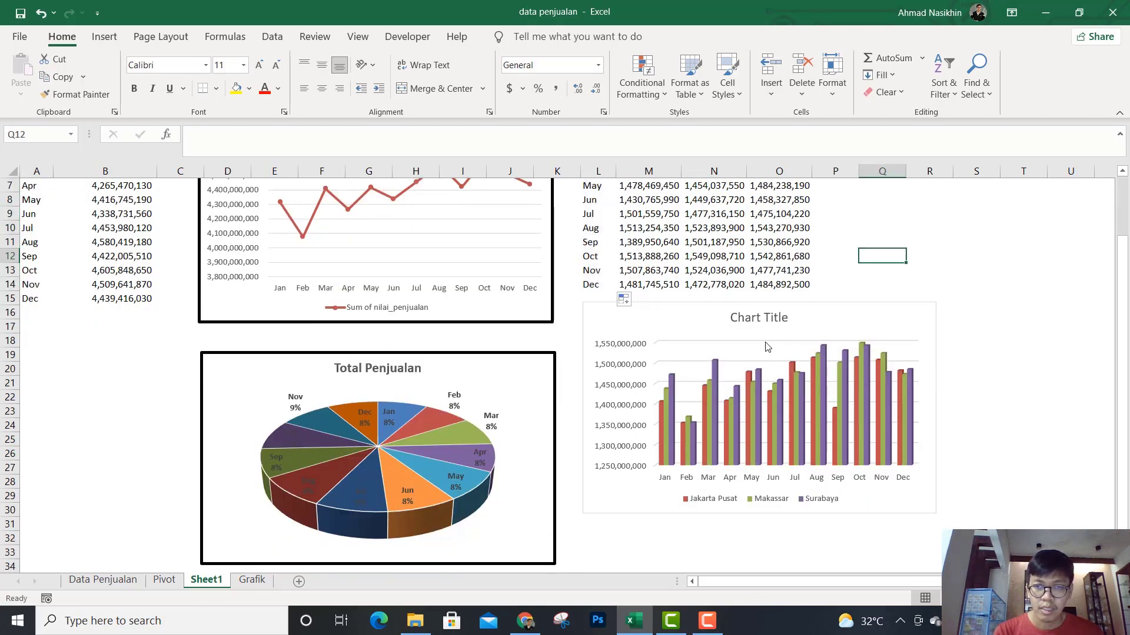
{"action": "left_click", "coordinate": [755, 318]}
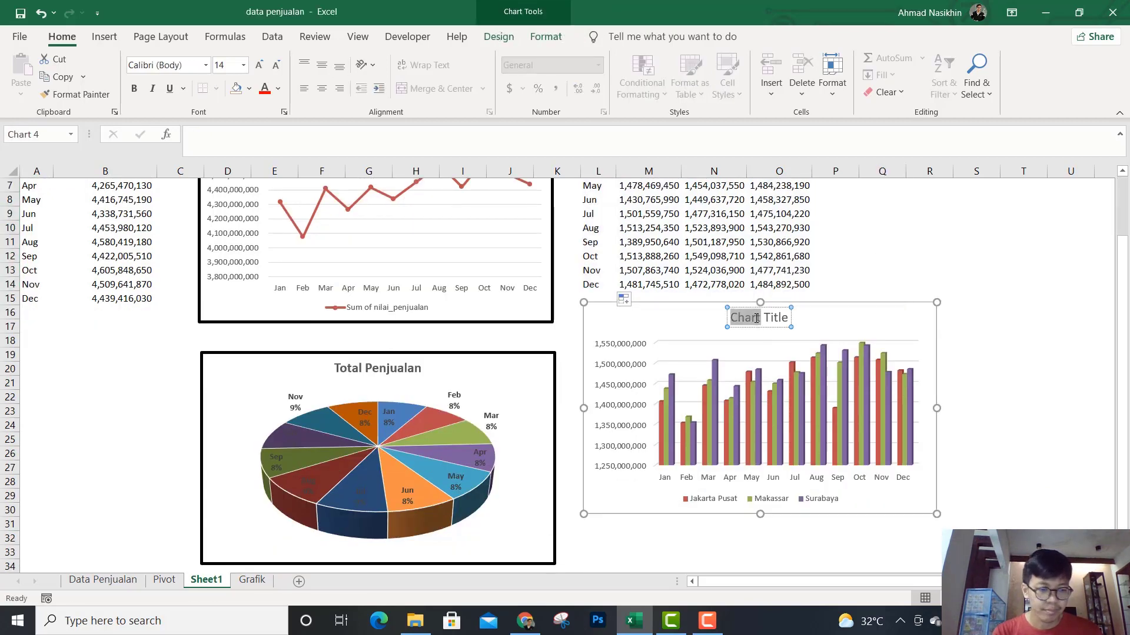
{"action": "type", "text": "Tot"}
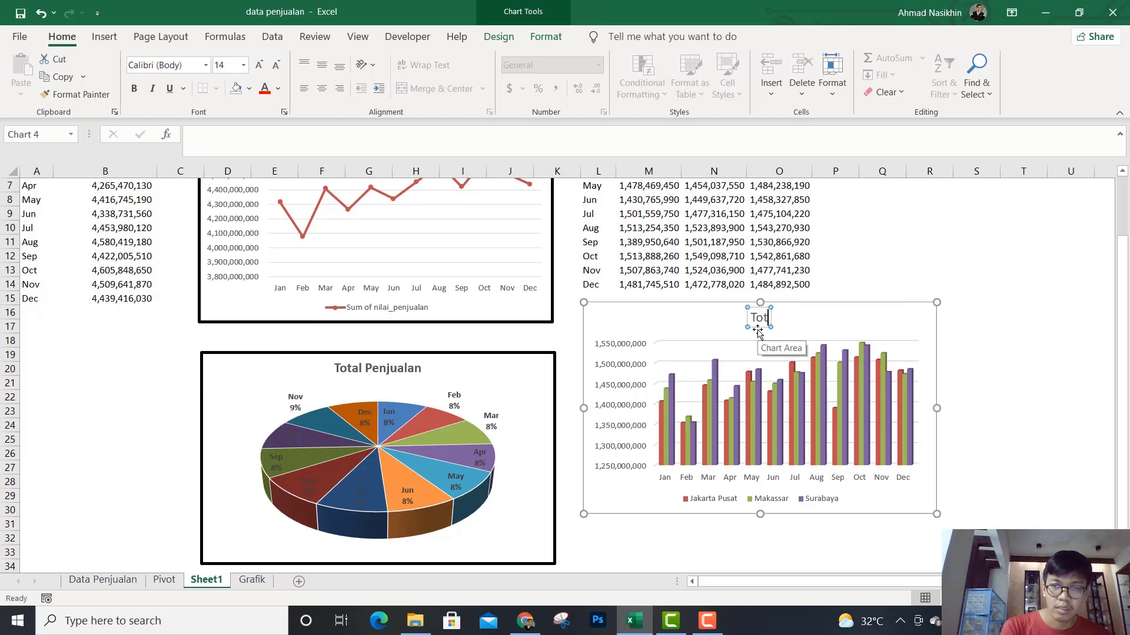
{"action": "type", "text": "al Pen"}
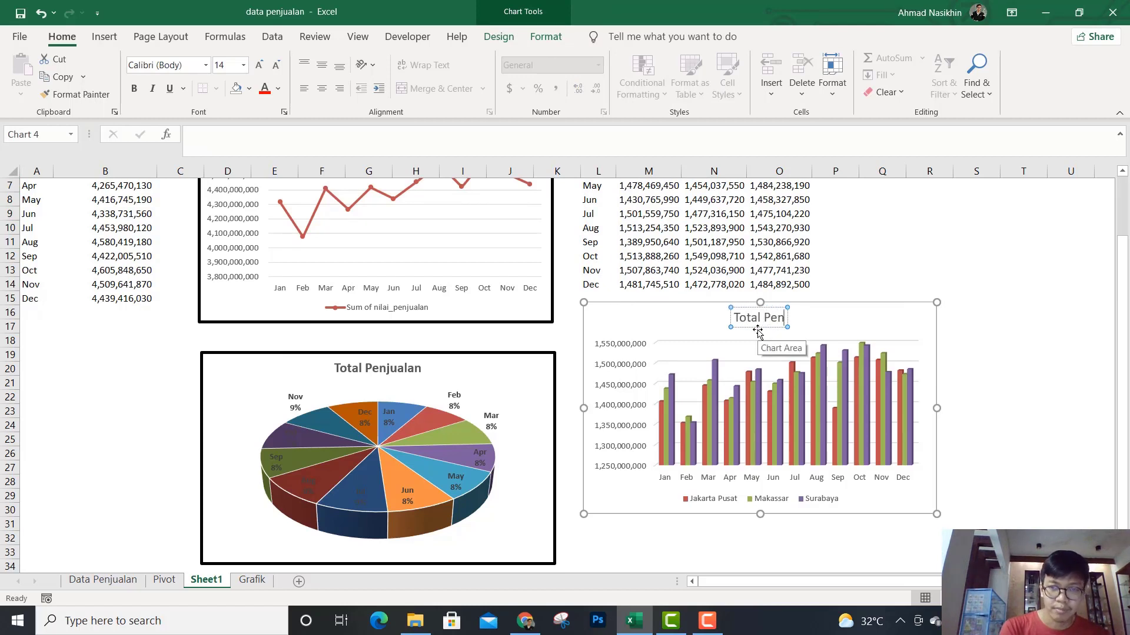
{"action": "type", "text": "jualan Tiap KO"}
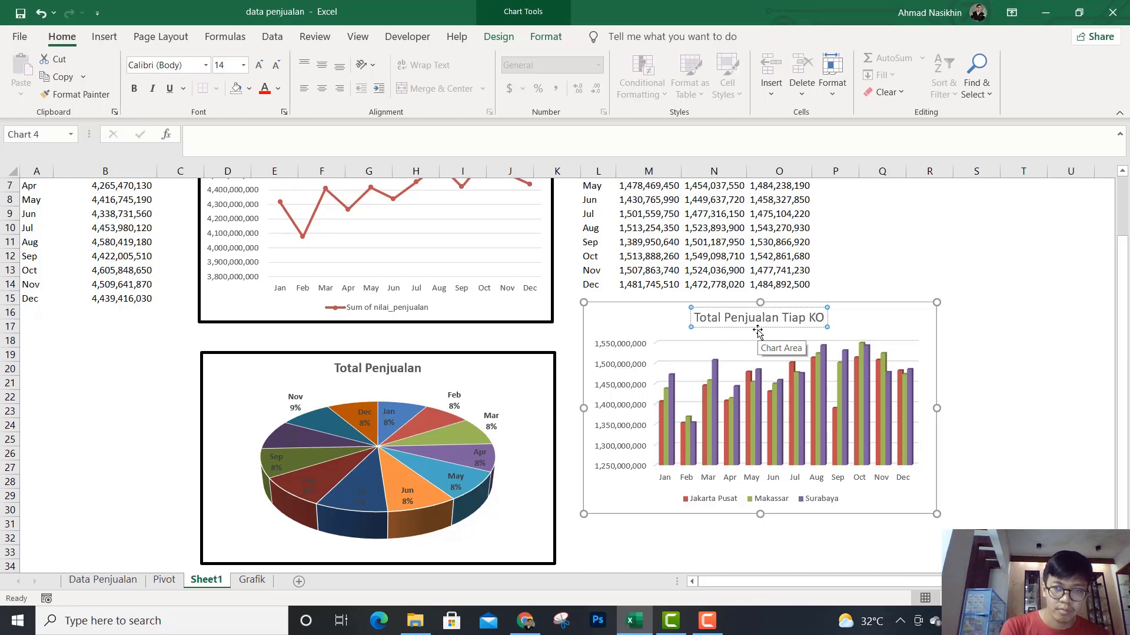
{"action": "key", "text": "BackSpace"}
{"action": "type", "text": "ota"}
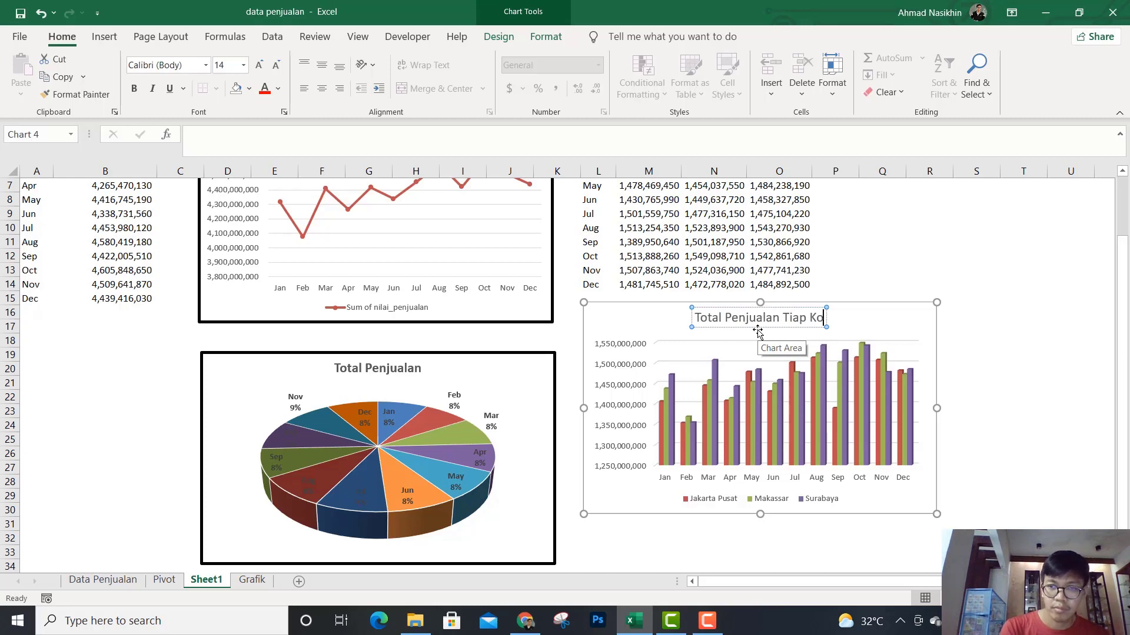
{"action": "left_click", "coordinate": [820, 259]}
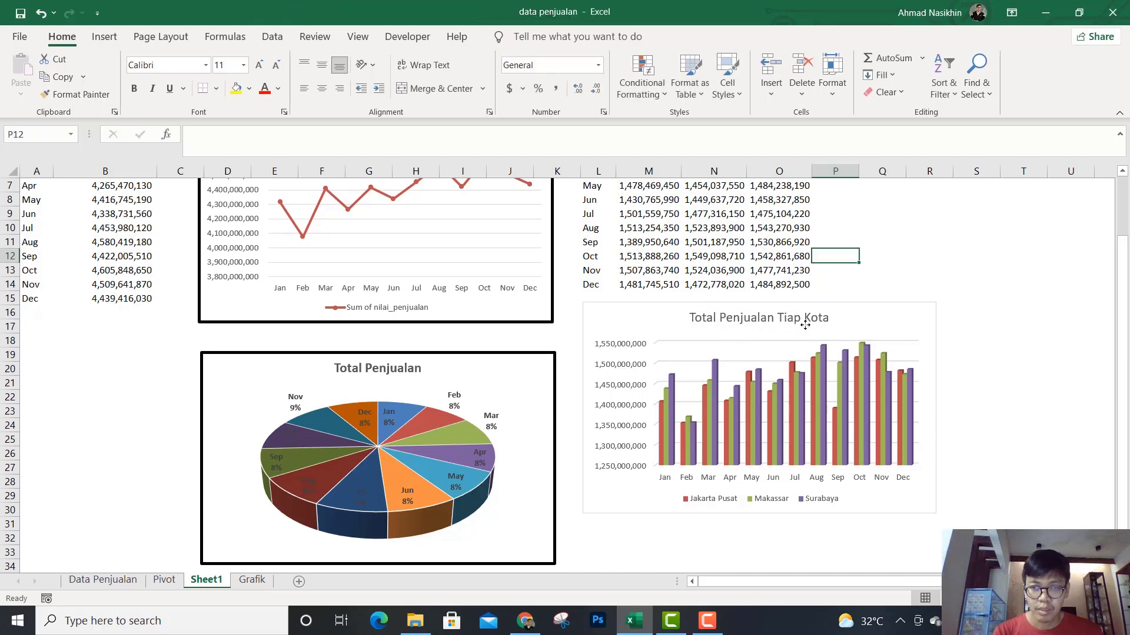
{"action": "left_click", "coordinate": [805, 325]}
{"action": "key", "text": "ctrl+b"}
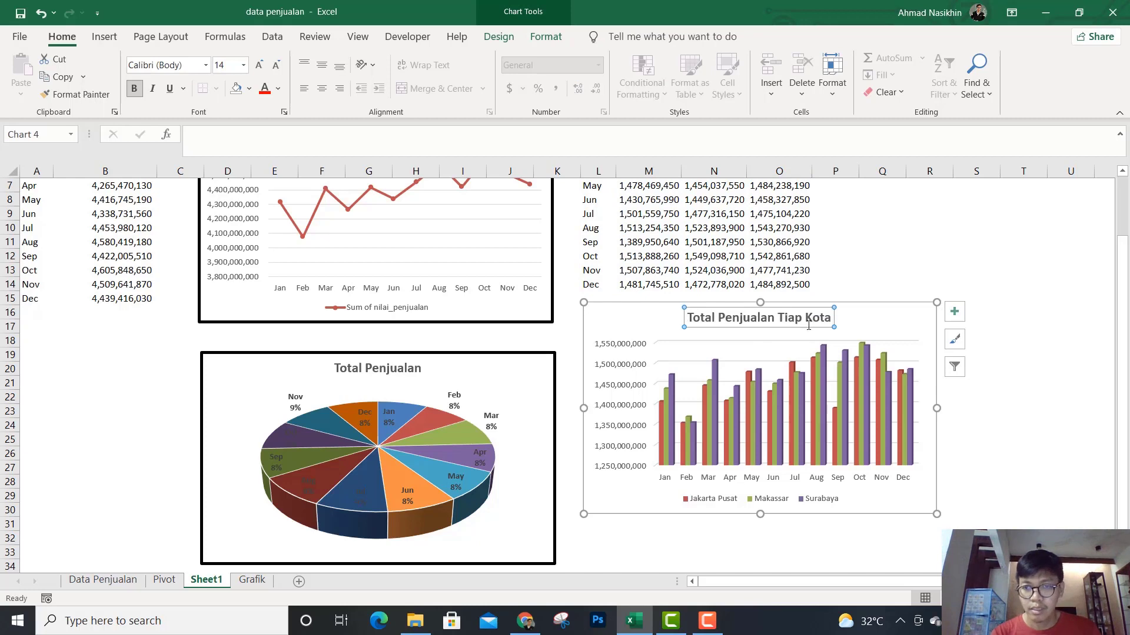
Step: Give the Total Penjualan Tiap Kota chart area a black outline with a 3 pt weight
{"action": "left_click", "coordinate": [861, 310]}
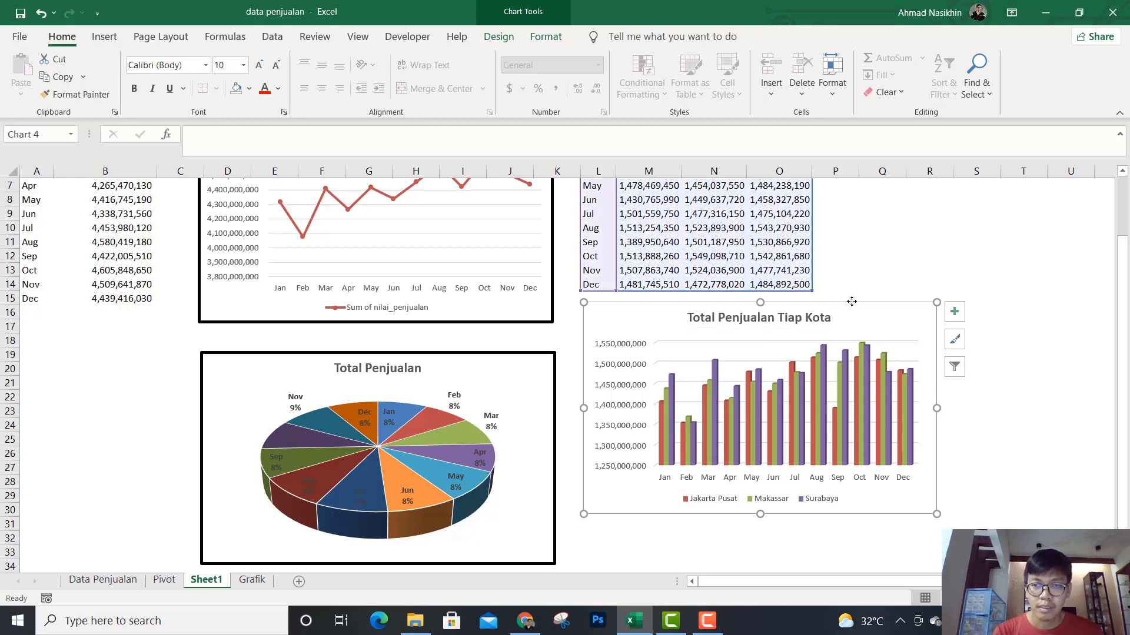
{"action": "left_click", "coordinate": [544, 40]}
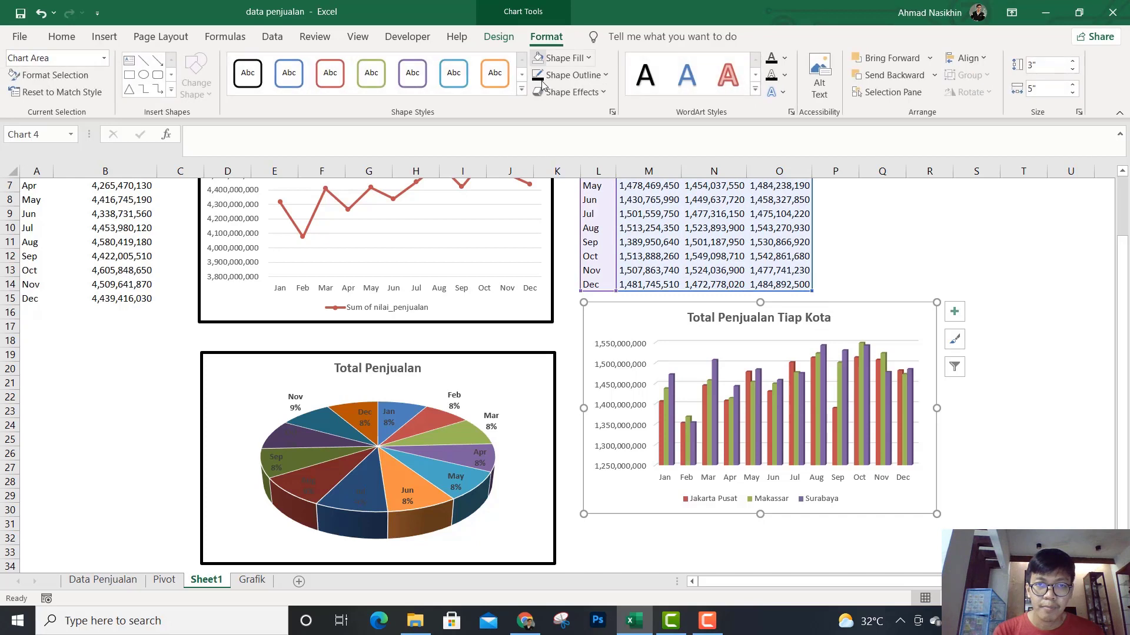
{"action": "left_click", "coordinate": [571, 75]}
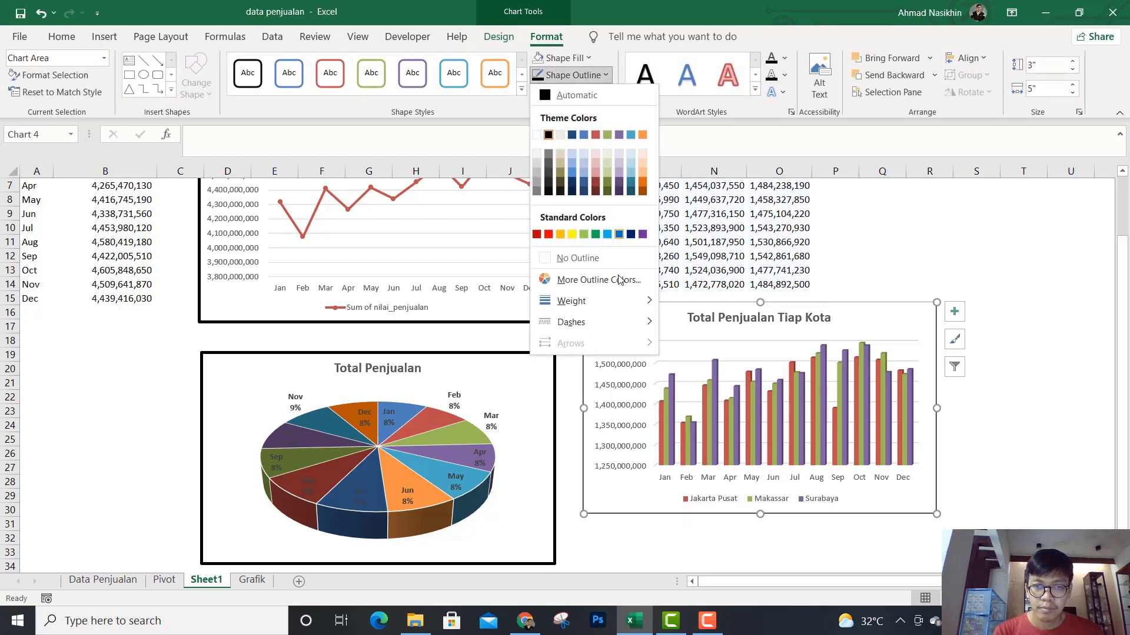
{"action": "mouse_move", "coordinate": [641, 301]}
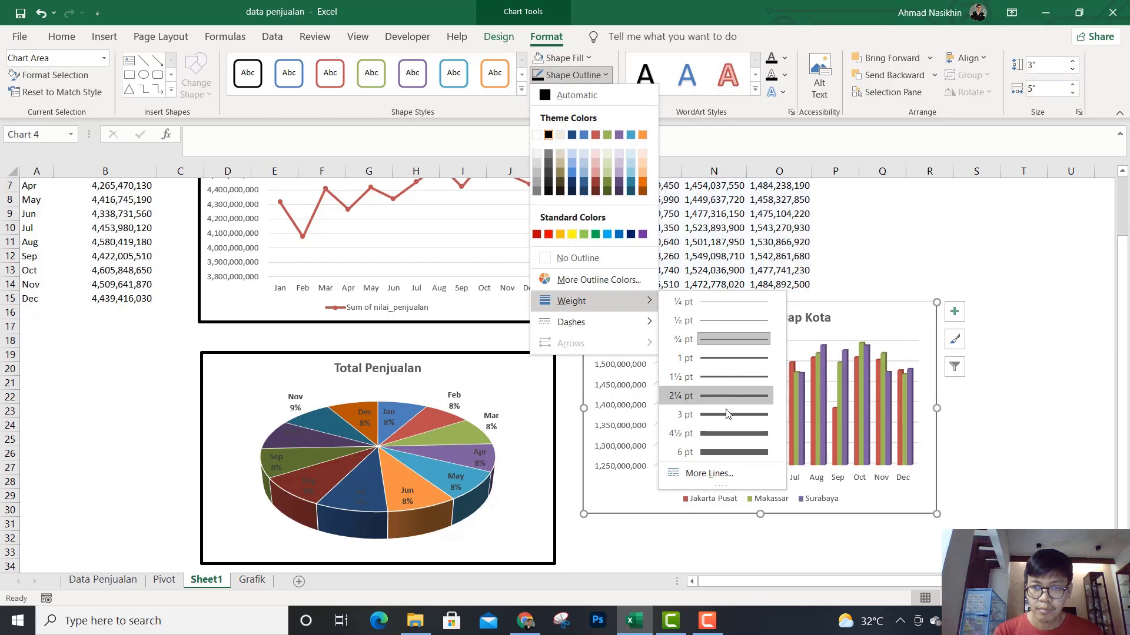
{"action": "left_click", "coordinate": [725, 412]}
{"action": "left_click", "coordinate": [882, 228]}
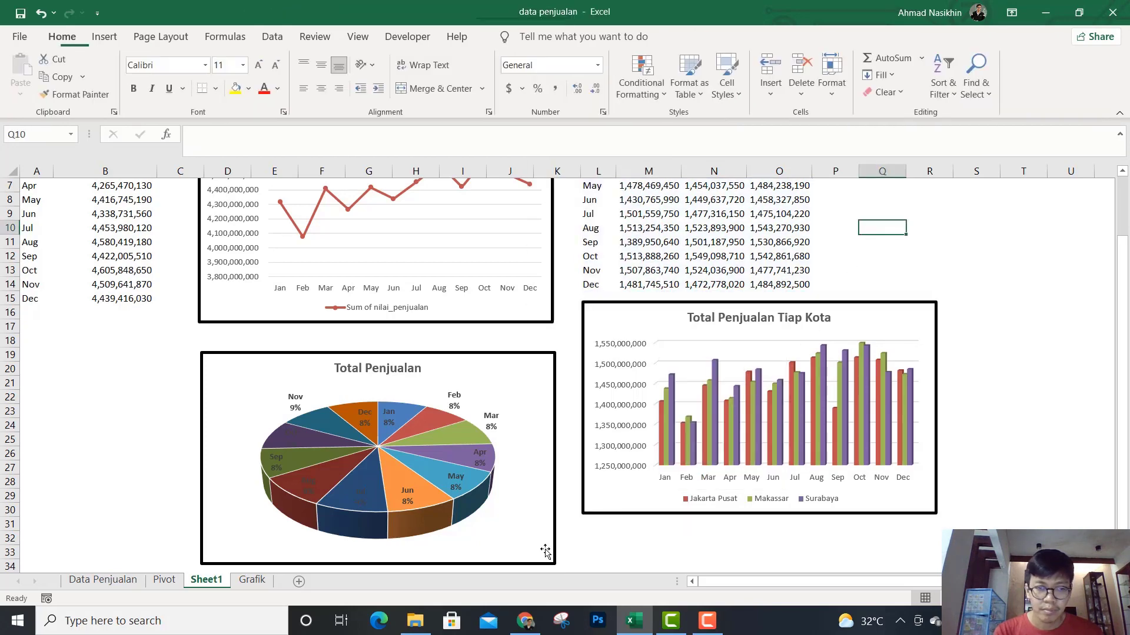
Step: Compare with the Grafik sheet and set the legend position of Sheet1's Total Penjualan Tiap Kota column chart to Right
{"action": "left_click", "coordinate": [253, 581]}
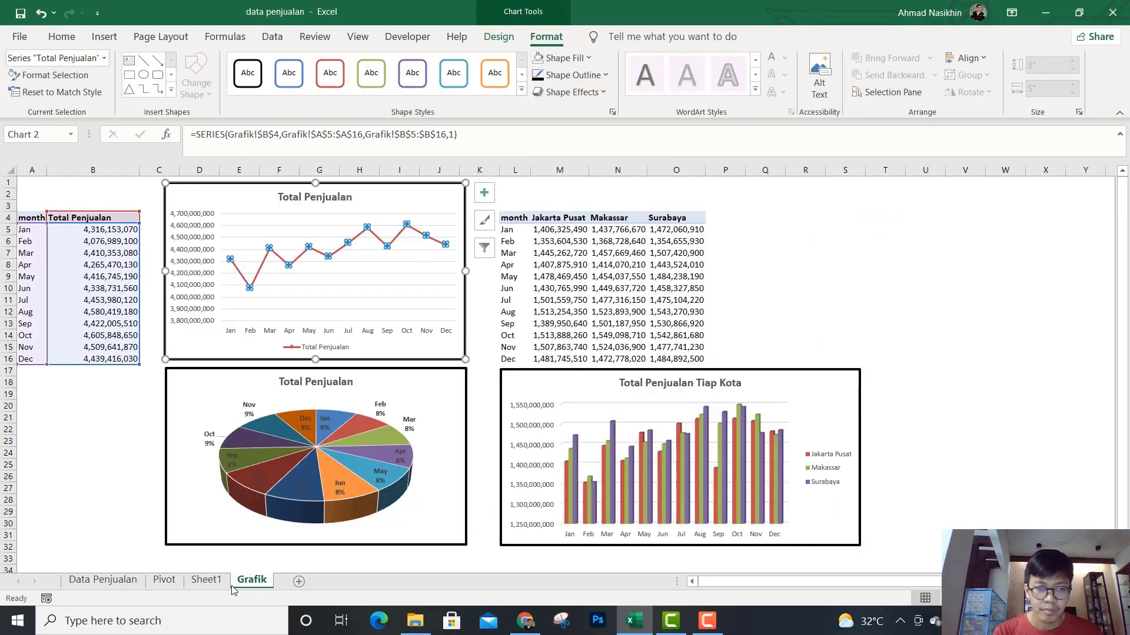
{"action": "left_click", "coordinate": [205, 581]}
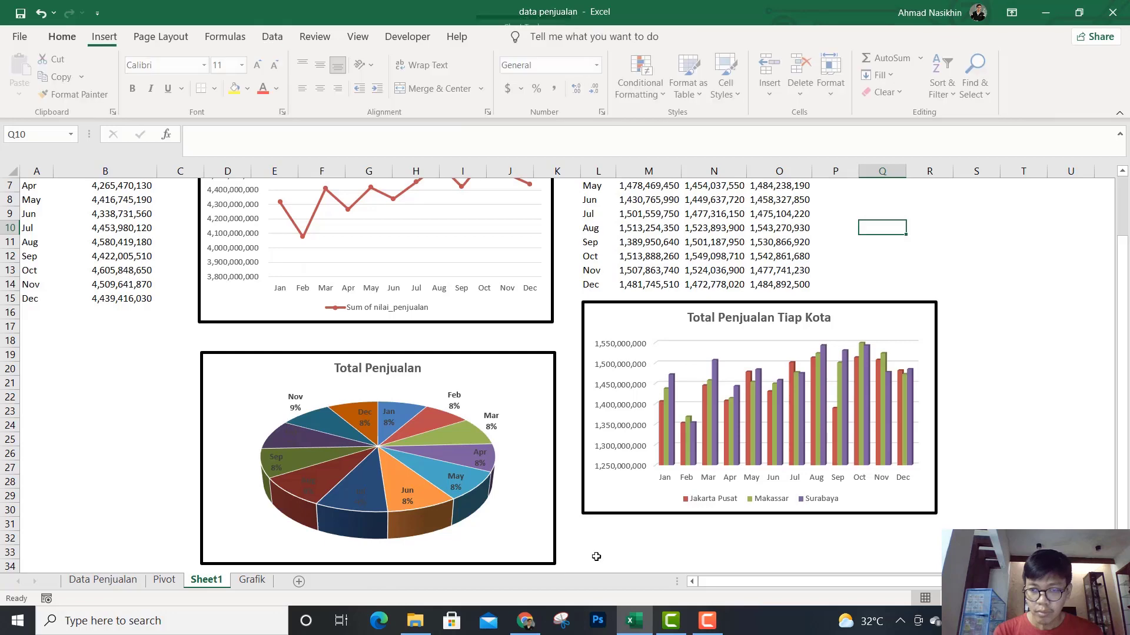
{"action": "left_click", "coordinate": [917, 319]}
{"action": "left_click", "coordinate": [954, 312]}
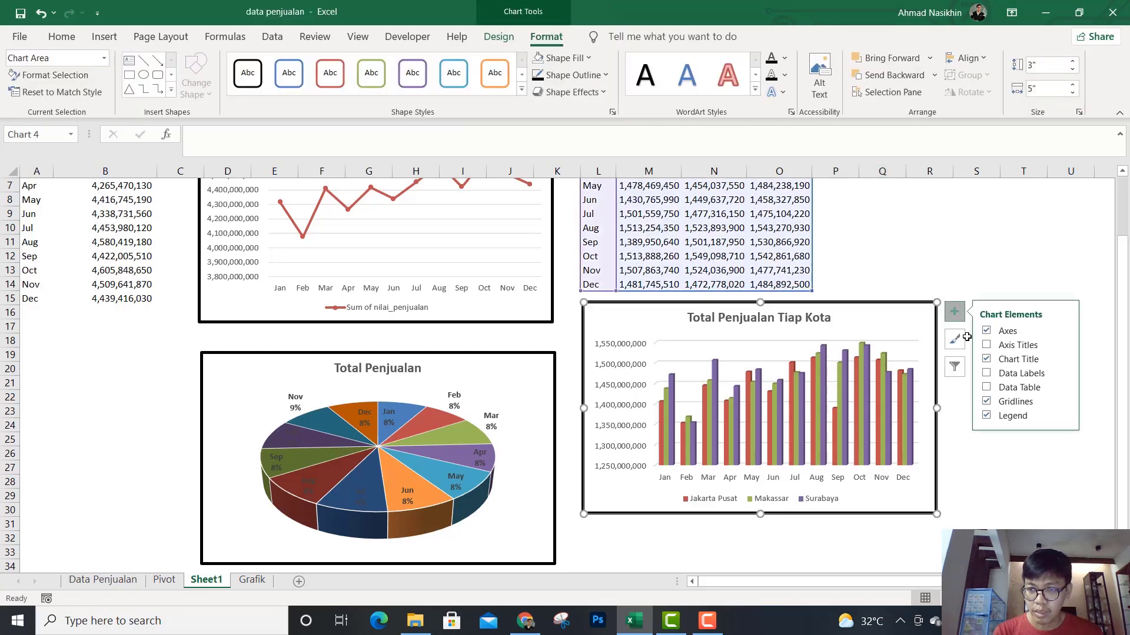
{"action": "left_click", "coordinate": [1064, 415]}
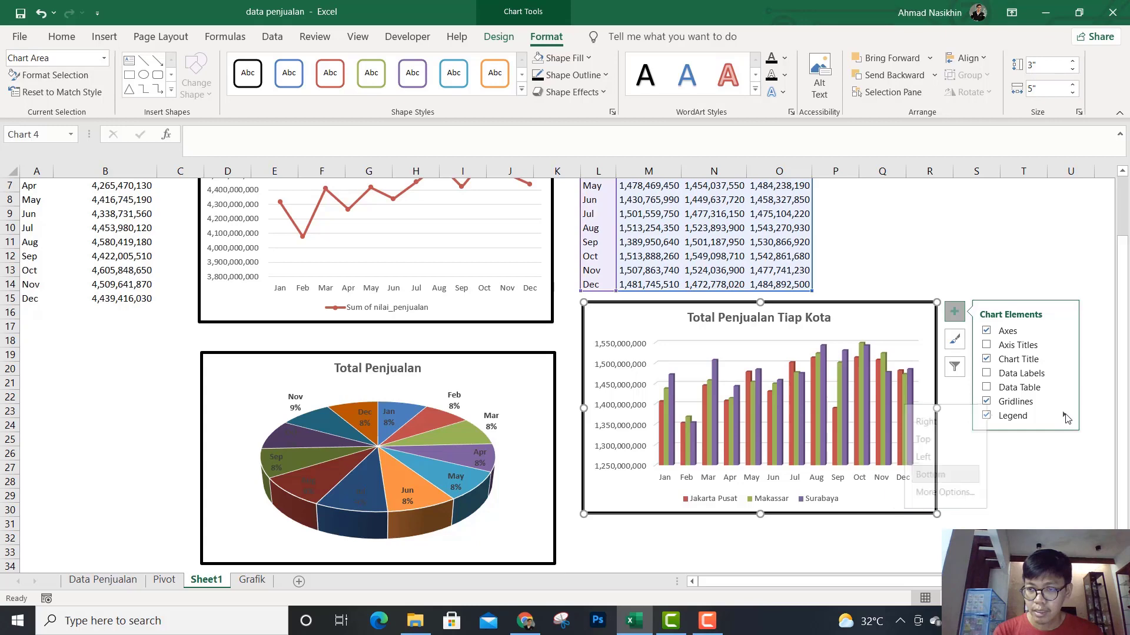
{"action": "left_click", "coordinate": [918, 421]}
{"action": "left_click", "coordinate": [930, 242]}
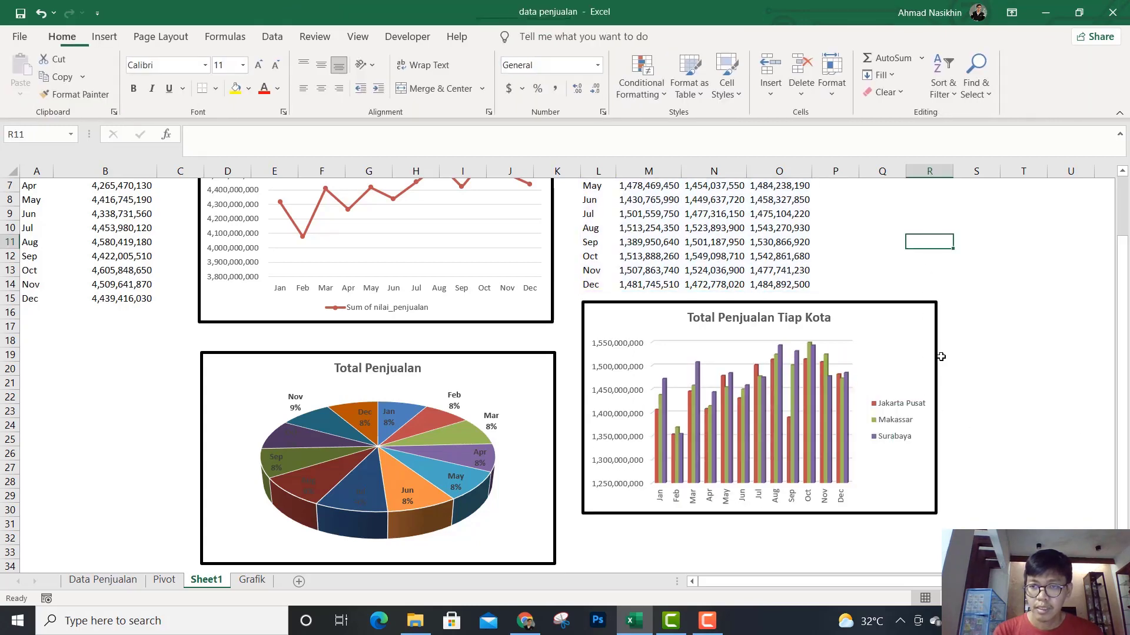
Step: Widen the Total Penjualan Tiap Kota column chart to about 5.47 inches, keeping its height
{"action": "left_click", "coordinate": [938, 411]}
{"action": "left_click_drag", "start_coordinate": [937, 408], "coordinate": [971, 383]}
{"action": "scroll", "coordinate": [908, 245], "scroll_direction": "up", "scroll_amount": 2}
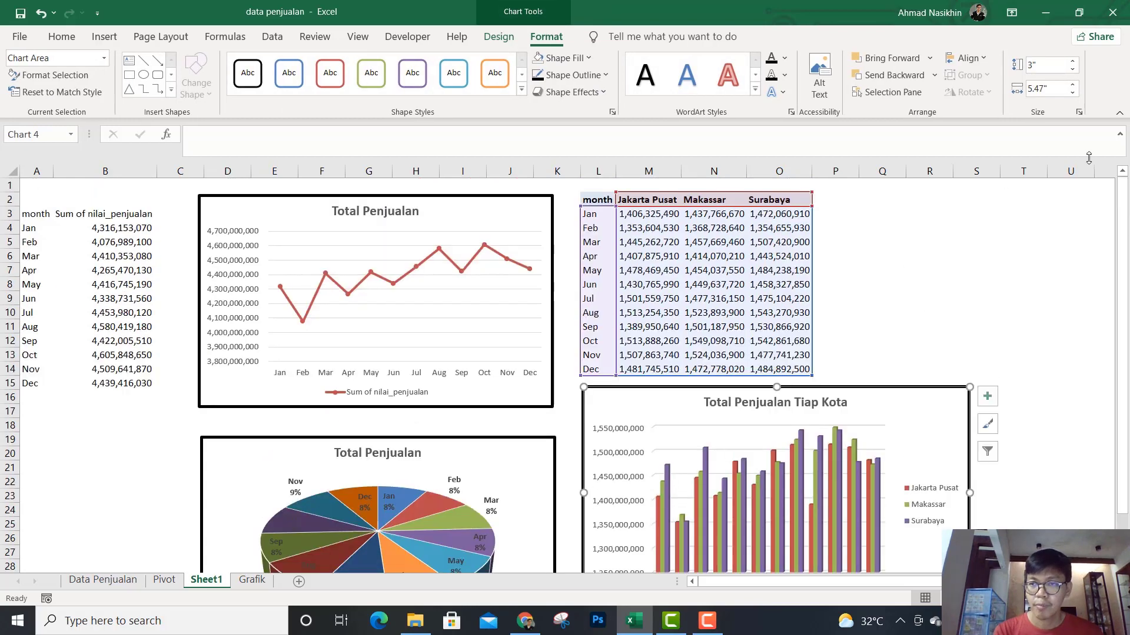
Step: Collapse the formula bar and autofit columns L through O so the monthly city sales figures fit
{"action": "left_click", "coordinate": [1120, 134]}
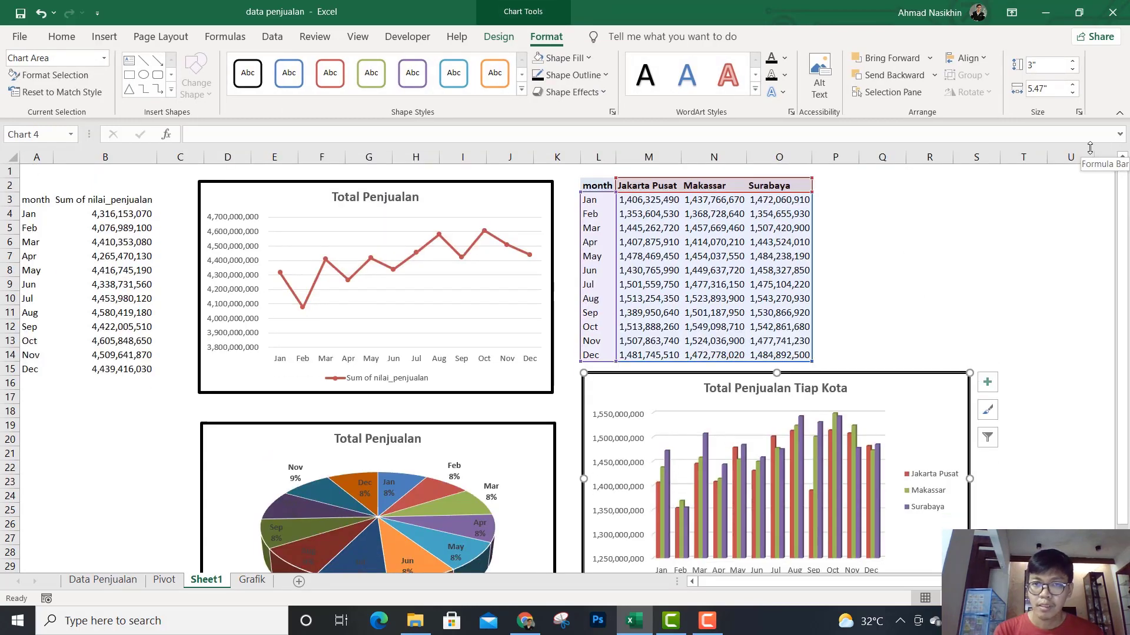
{"action": "left_click", "coordinate": [960, 235]}
{"action": "scroll", "coordinate": [960, 235], "scroll_direction": "down", "scroll_amount": 2}
{"action": "scroll", "coordinate": [960, 235], "scroll_direction": "up", "scroll_amount": 2}
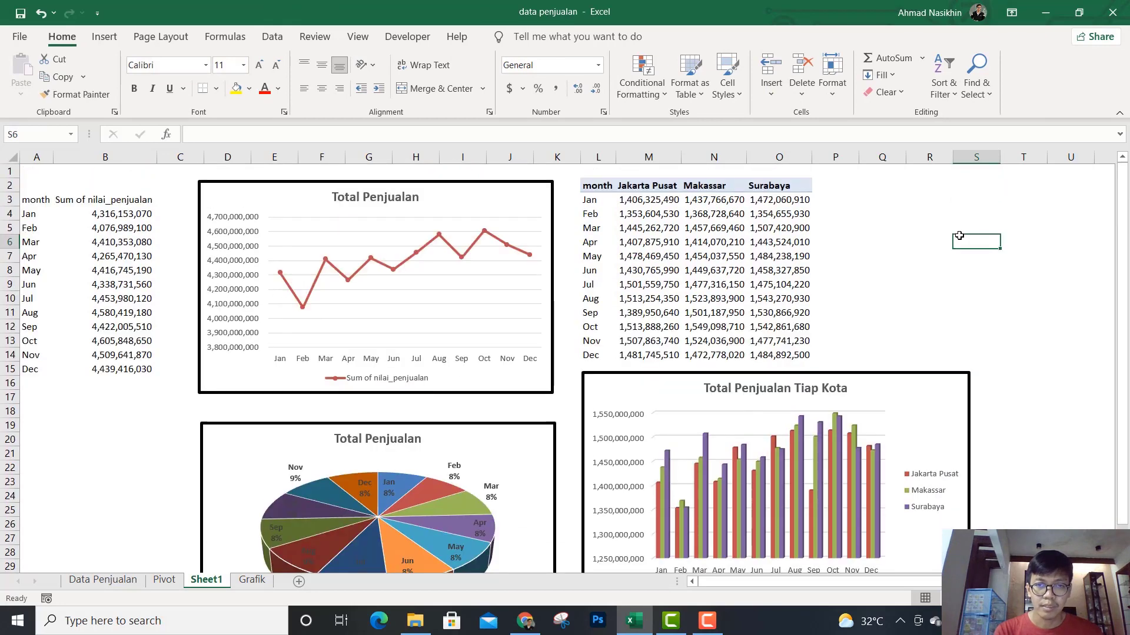
{"action": "scroll", "coordinate": [960, 237], "scroll_direction": "down", "scroll_amount": 1}
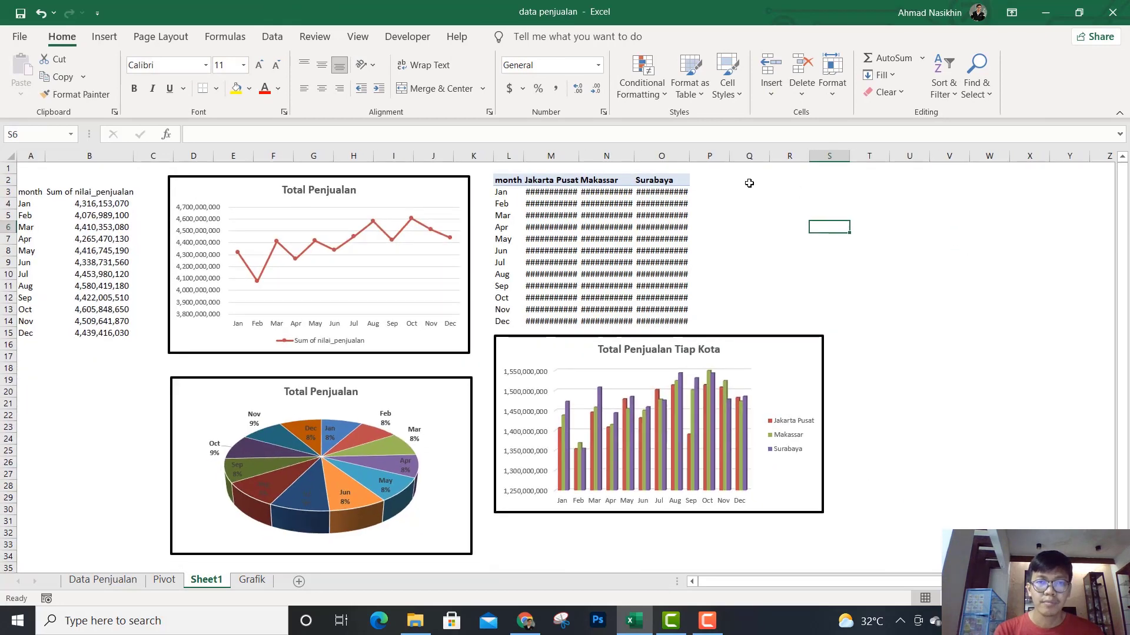
{"action": "left_click_drag", "start_coordinate": [508, 155], "coordinate": [649, 168]}
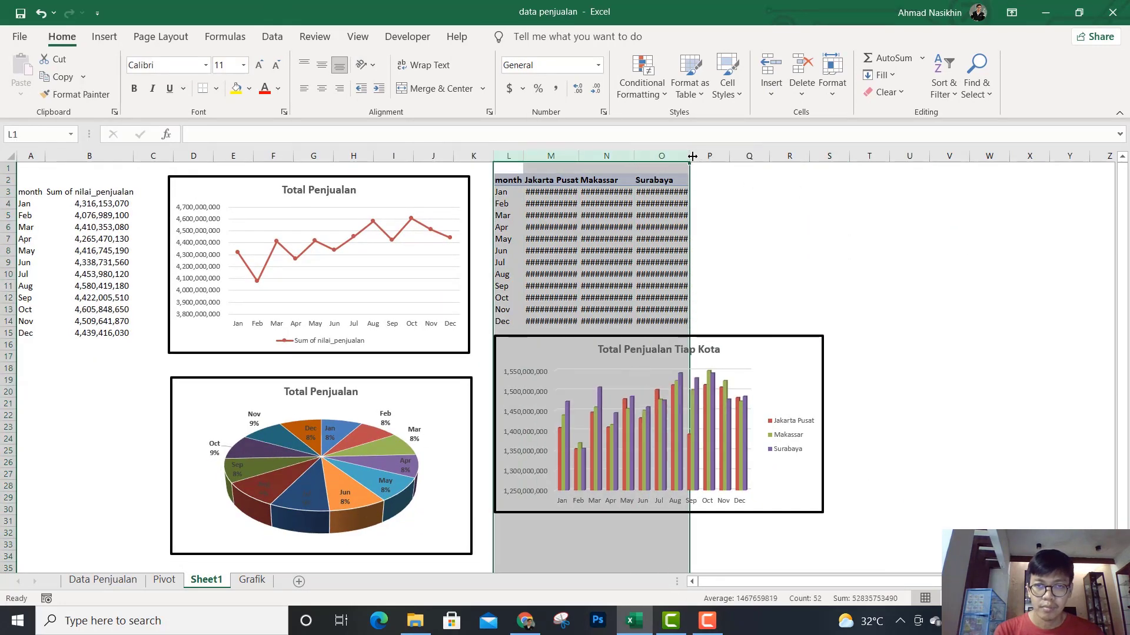
{"action": "double_click", "coordinate": [691, 155]}
{"action": "left_click", "coordinate": [811, 209]}
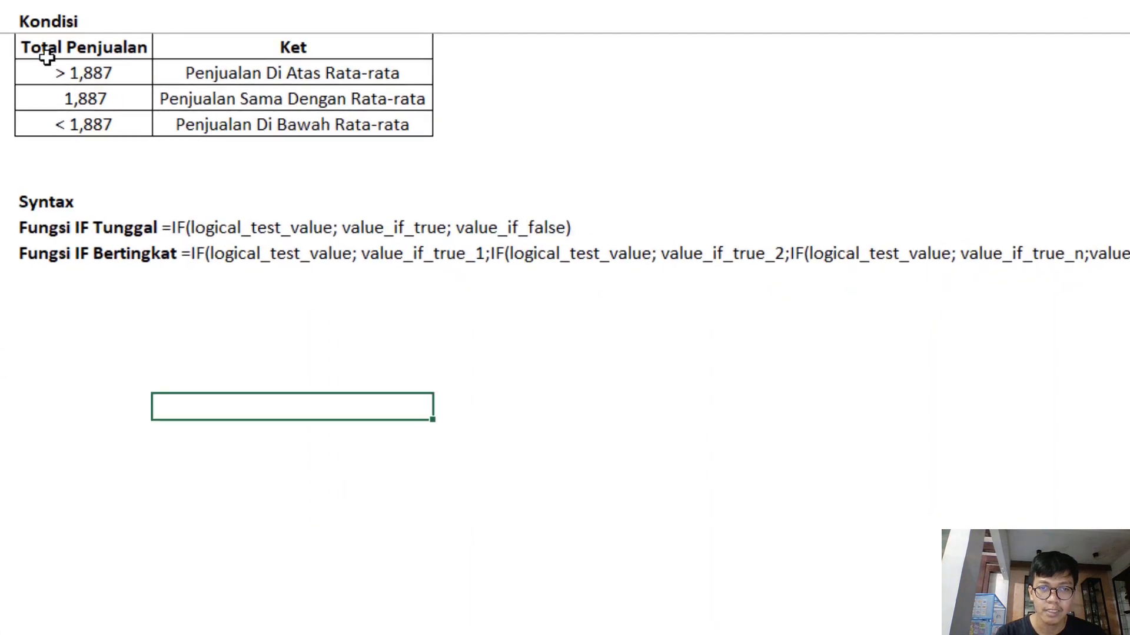
Step: In the Fungsi If Bertingkat workbook, examine the Kondisi table and the employee sales table with its Ket column
{"action": "left_click", "coordinate": [492, 231]}
{"action": "left_click_drag", "start_coordinate": [136, 54], "coordinate": [307, 119]}
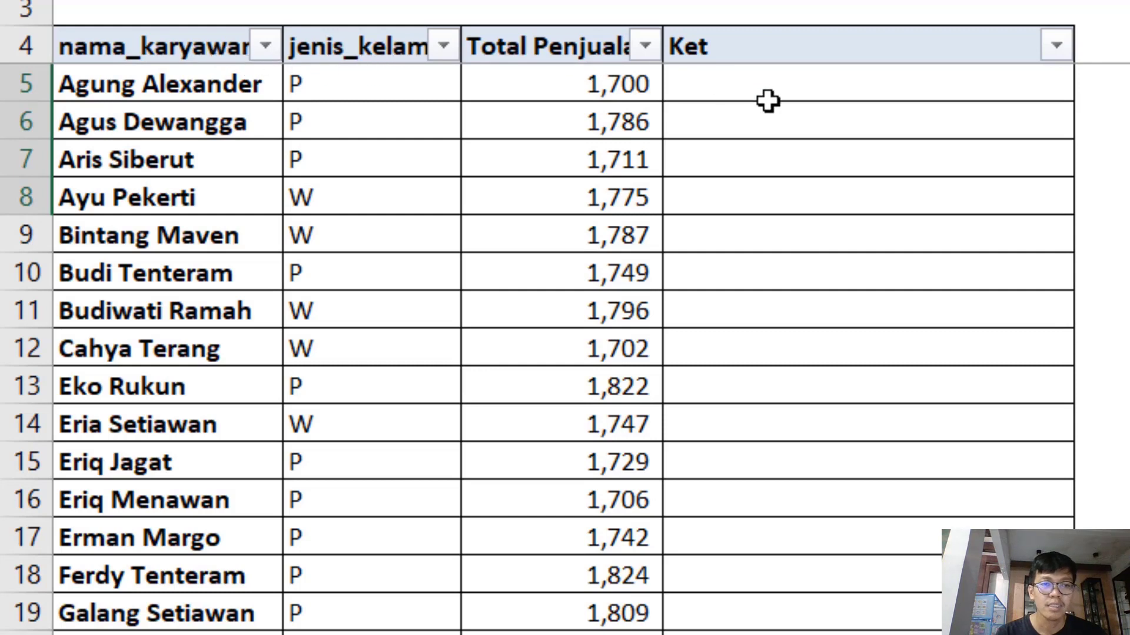
{"action": "left_click_drag", "start_coordinate": [86, 43], "coordinate": [1053, 634]}
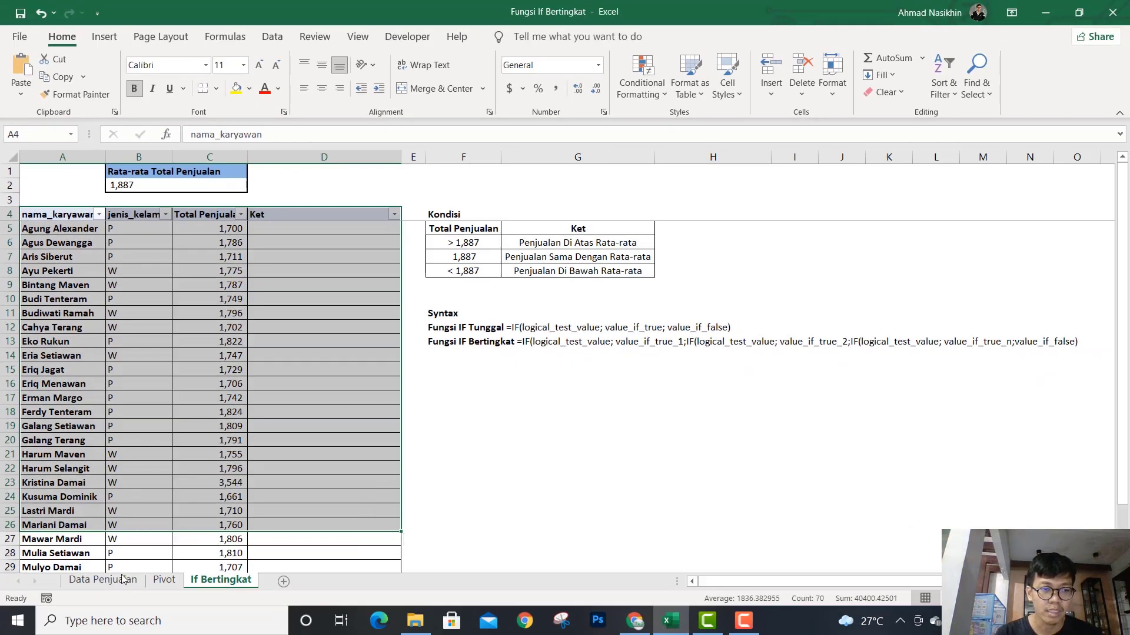
Step: Examine the source table on the Data Penjualan sheet, from the year column to nilai_penjualan (juta) and down to its last rows
{"action": "left_click", "coordinate": [104, 580]}
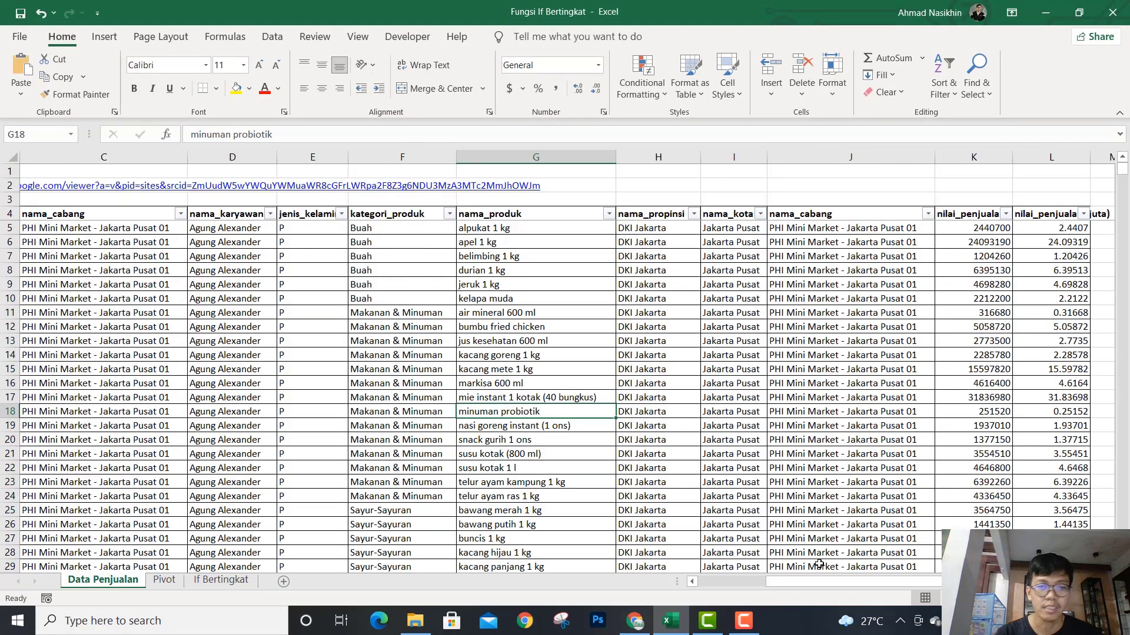
{"action": "left_click_drag", "start_coordinate": [819, 581], "coordinate": [791, 582]}
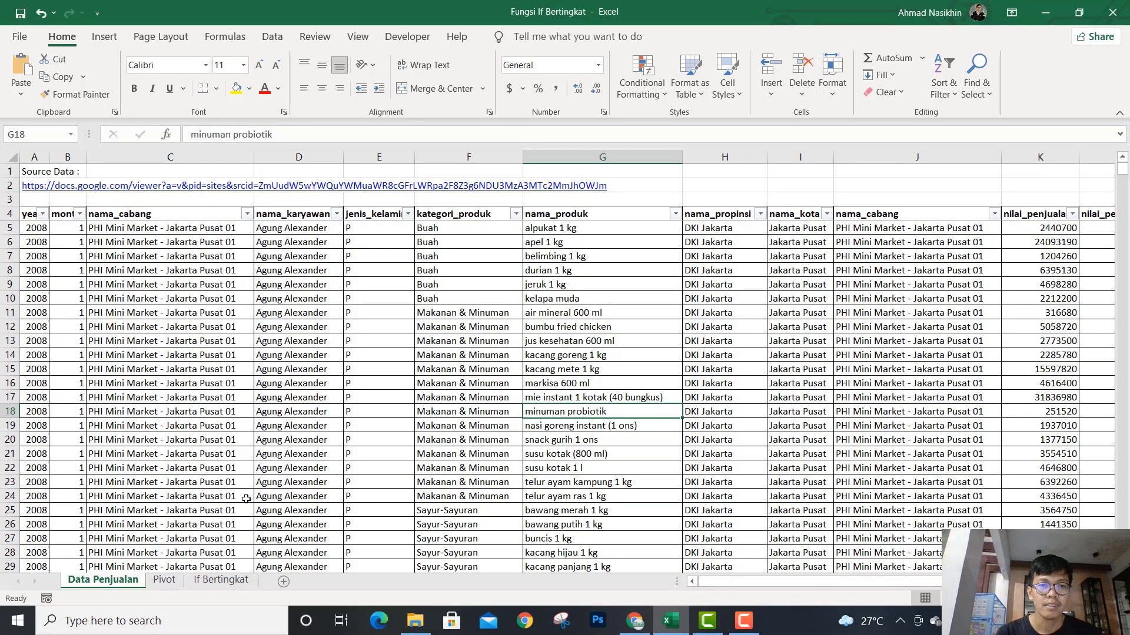
{"action": "left_click", "coordinate": [207, 382]}
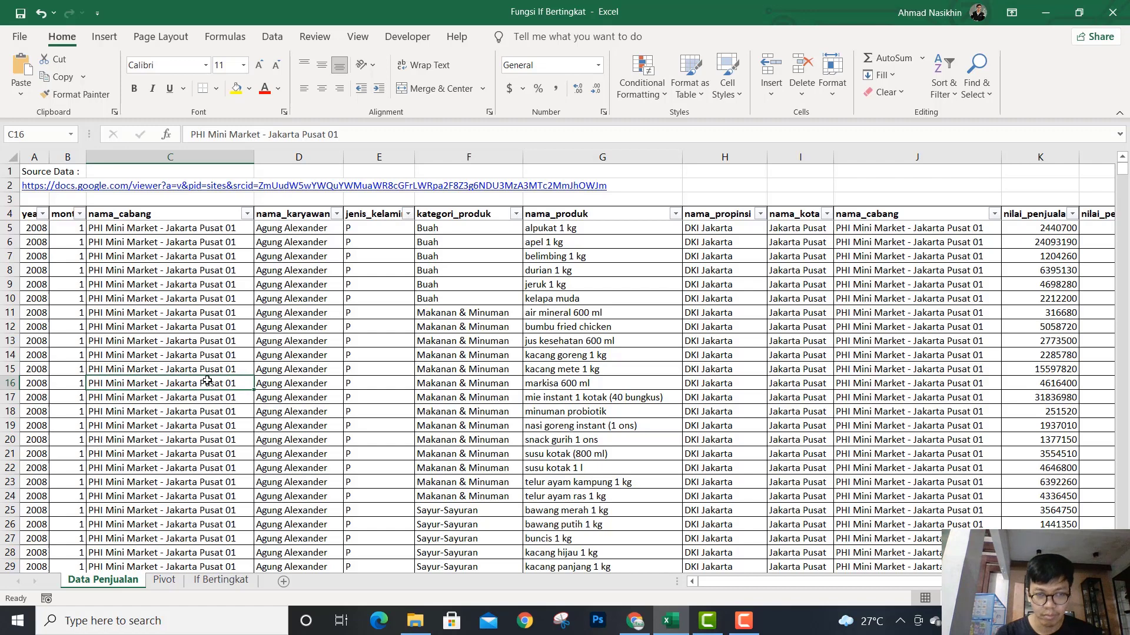
{"action": "key", "text": "ctrl+Up"}
{"action": "key", "text": "ctrl+Left"}
{"action": "key", "text": "ctrl+Right"}
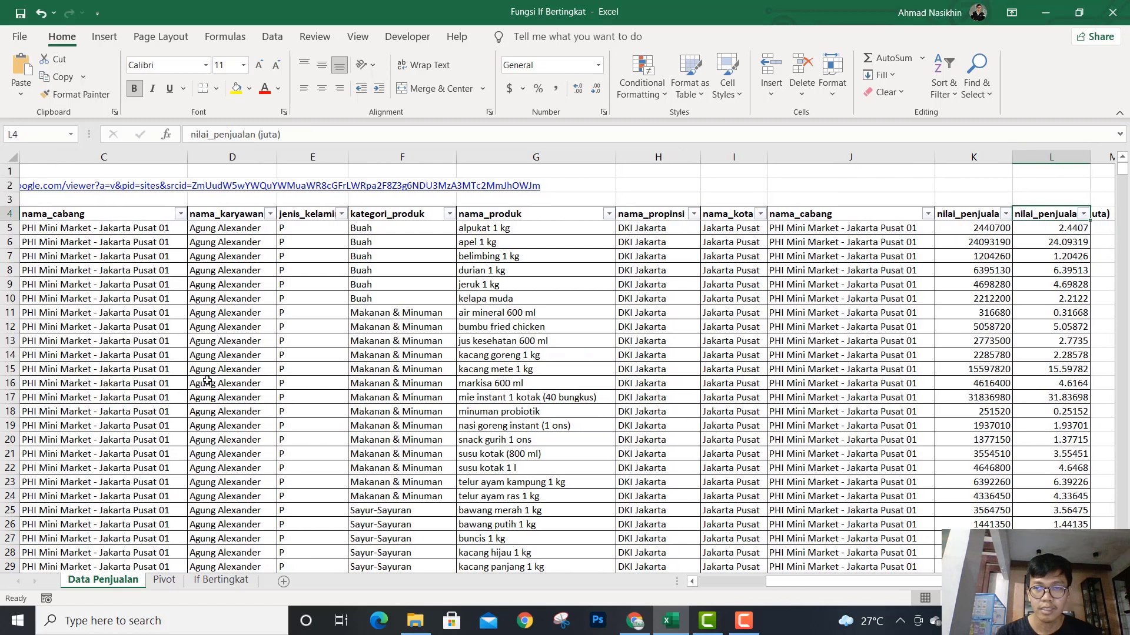
{"action": "key", "text": "ctrl+Down"}
{"action": "key", "text": "ctrl+Up"}
{"action": "key", "text": "ctrl+Left"}
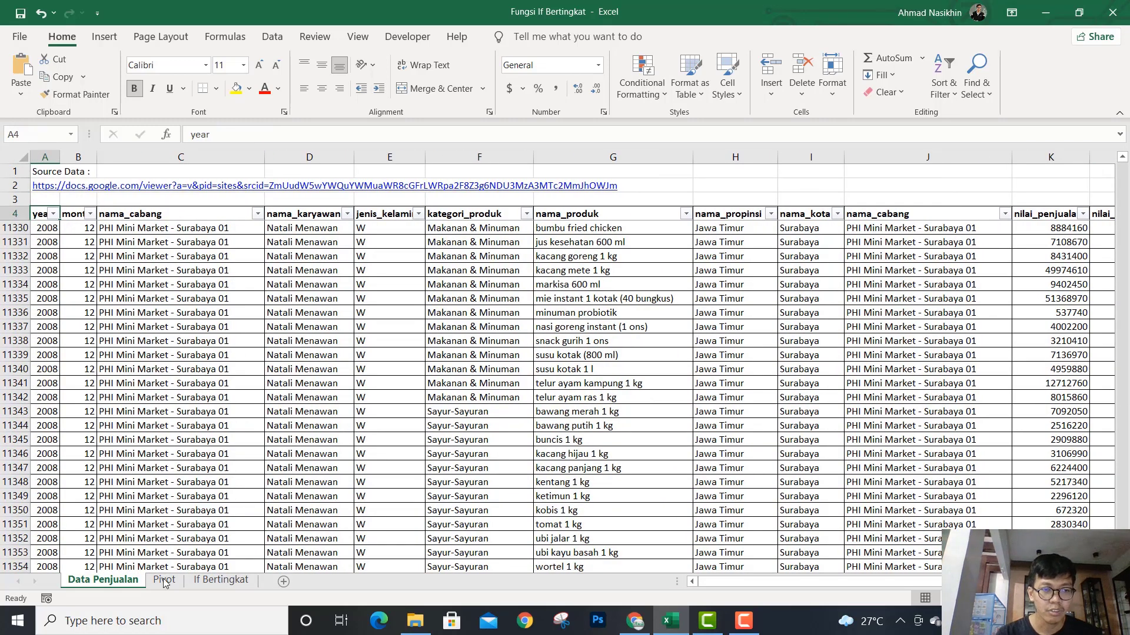
Step: Examine the Pivot sheet's table of nama_karyawan, jenis_kelamin and summed nilai_penjualan (juta) across its columns and rows
{"action": "left_click", "coordinate": [164, 582]}
{"action": "left_click", "coordinate": [233, 315]}
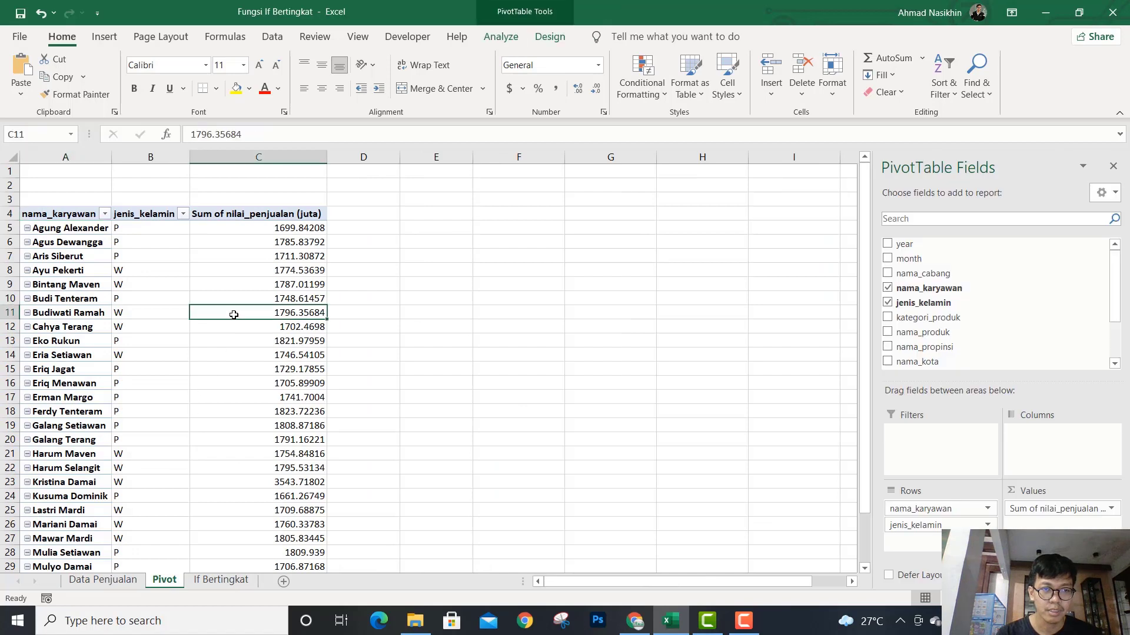
{"action": "key", "text": "ctrl+Up"}
{"action": "key", "text": "ctrl+Left"}
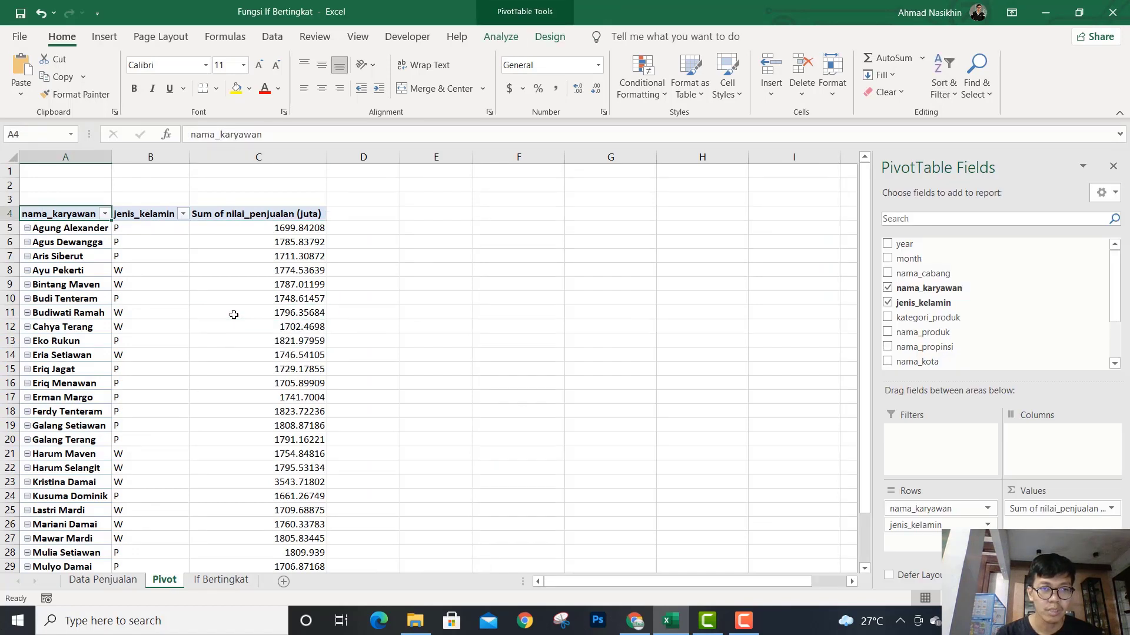
{"action": "key", "text": "Right"}
{"action": "key", "text": "Right"}
{"action": "key", "text": "ctrl+Left"}
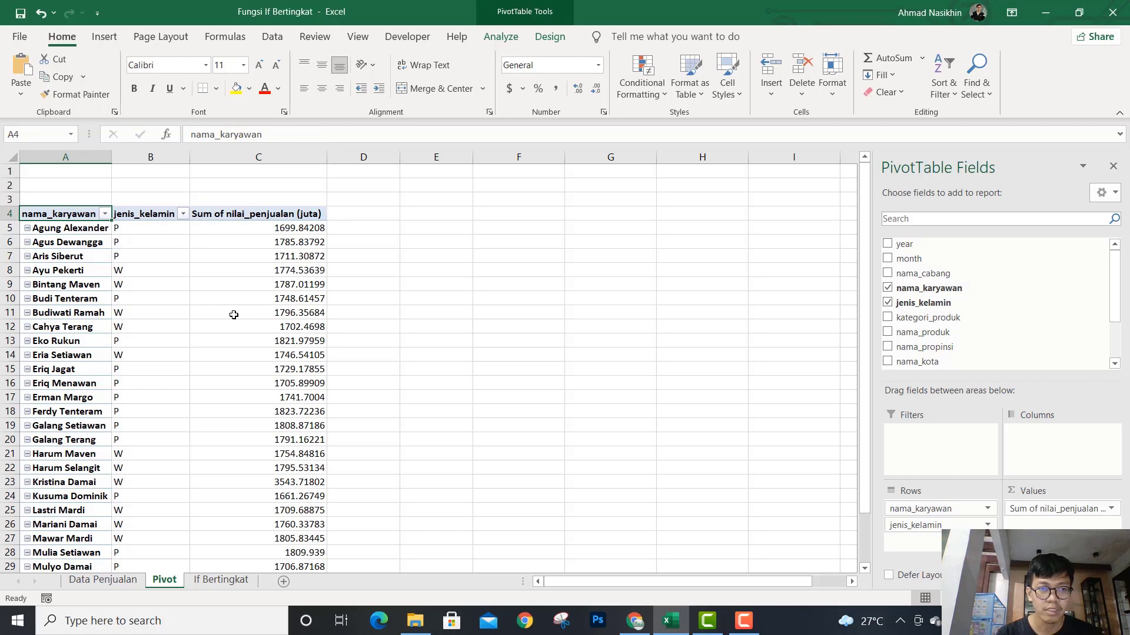
{"action": "key", "text": "ctrl+Right"}
{"action": "key", "text": "ctrl+Left"}
{"action": "key", "text": "ctrl+Right"}
{"action": "key", "text": "ctrl+Left"}
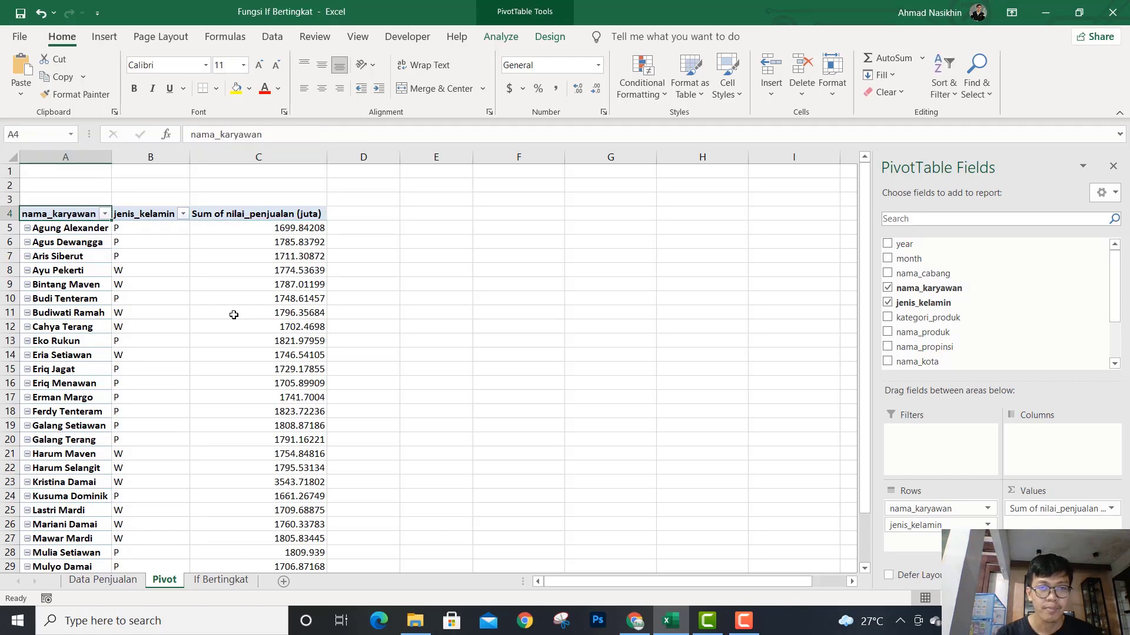
{"action": "key", "text": "ctrl+Right"}
{"action": "key", "text": "ctrl+Down"}
{"action": "key", "text": "ctrl+Up"}
{"action": "key", "text": "ctrl+Left"}
{"action": "key", "text": "Right"}
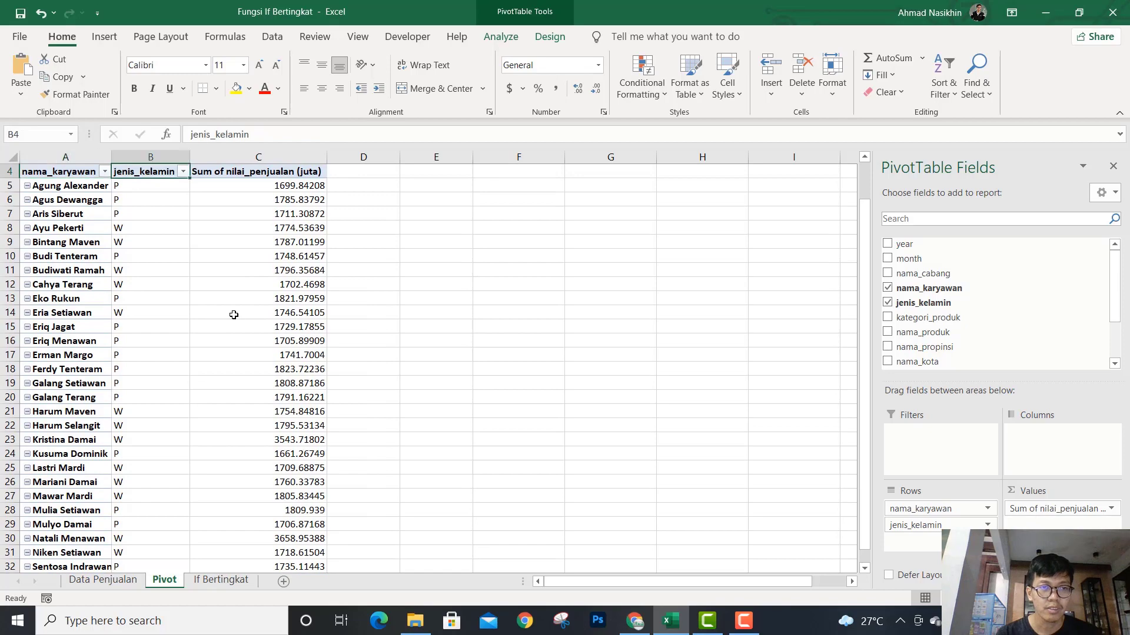
{"action": "scroll", "coordinate": [229, 383], "scroll_direction": "up", "scroll_amount": 1}
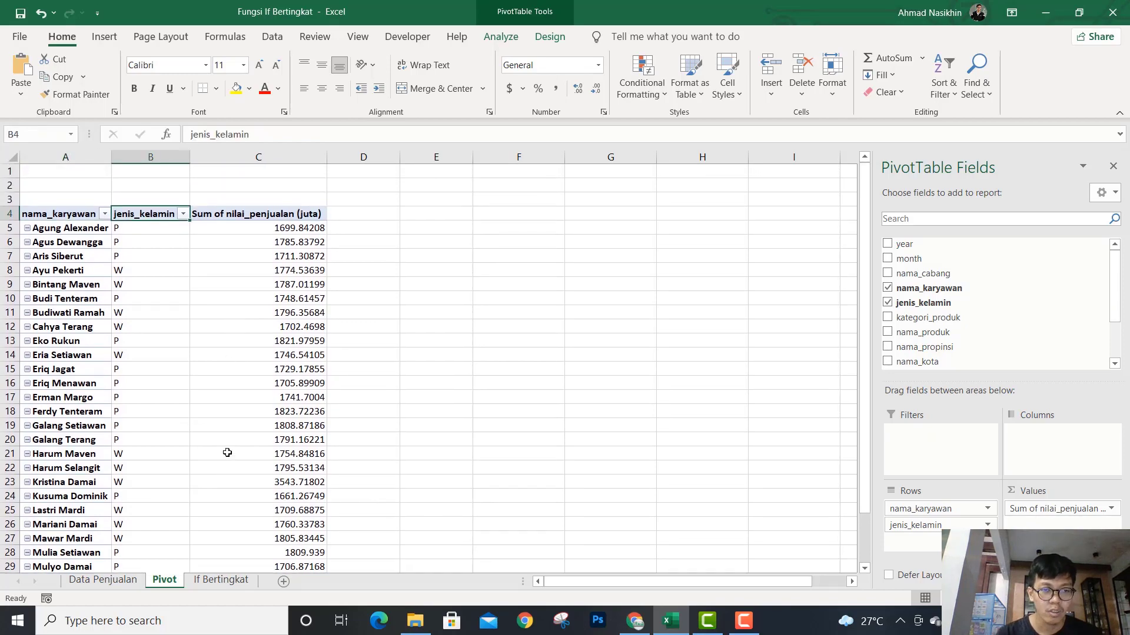
Step: Return to the If Bertingkat sheet, review the employee table's headers and select the first Ket cell, D5
{"action": "left_click", "coordinate": [221, 580]}
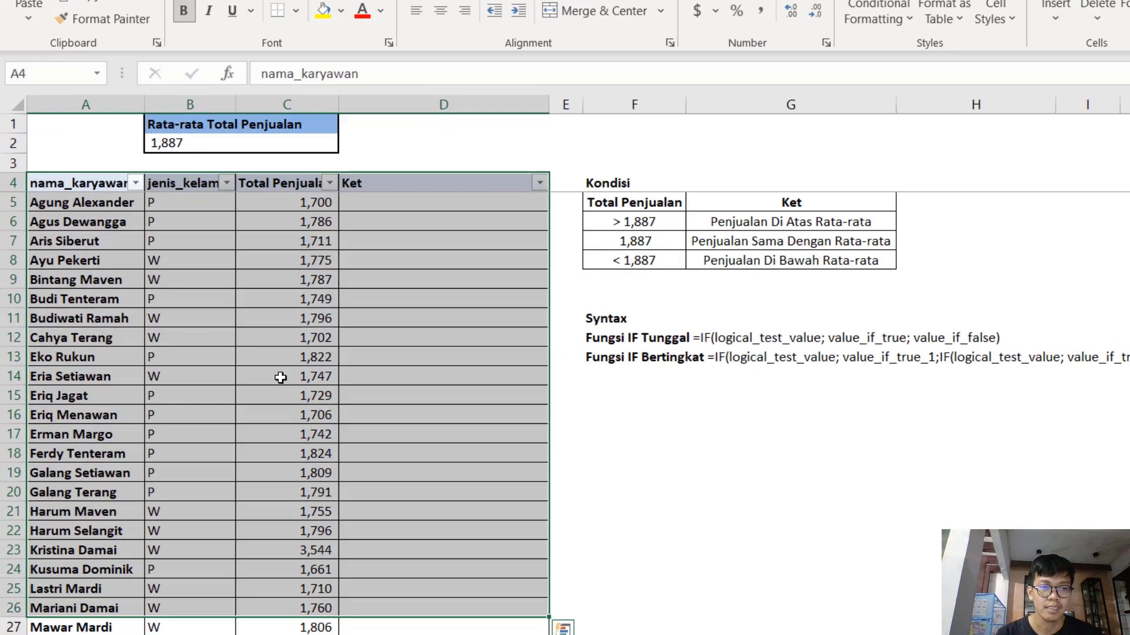
{"action": "left_click", "coordinate": [280, 377]}
{"action": "key", "text": "ctrl+Up"}
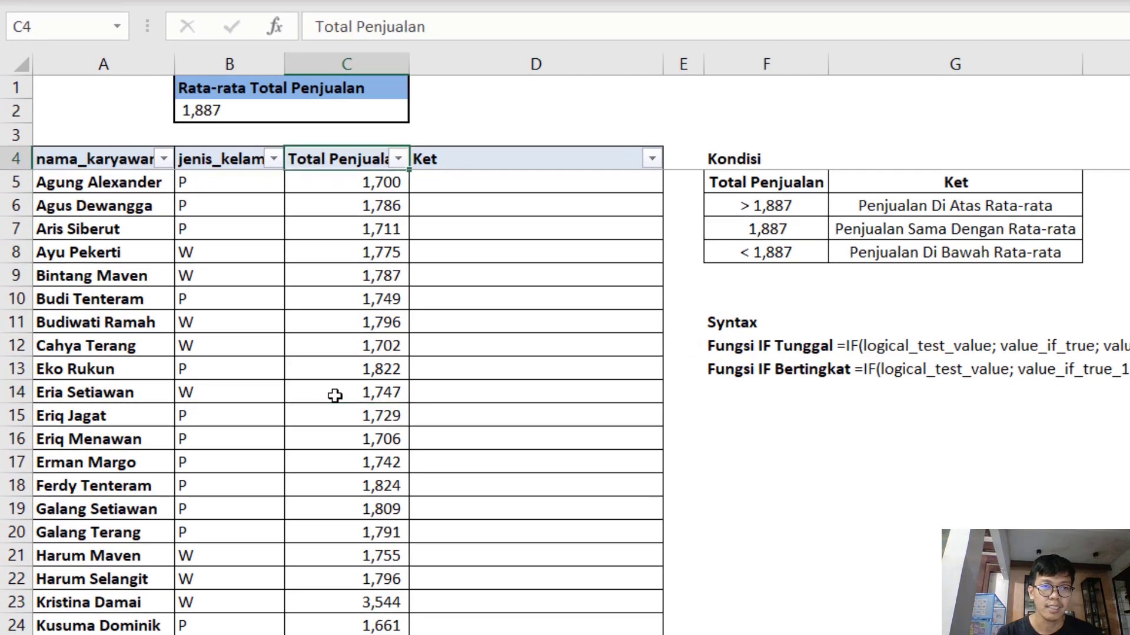
{"action": "key", "text": "ctrl+Left"}
{"action": "key", "text": "Right"}
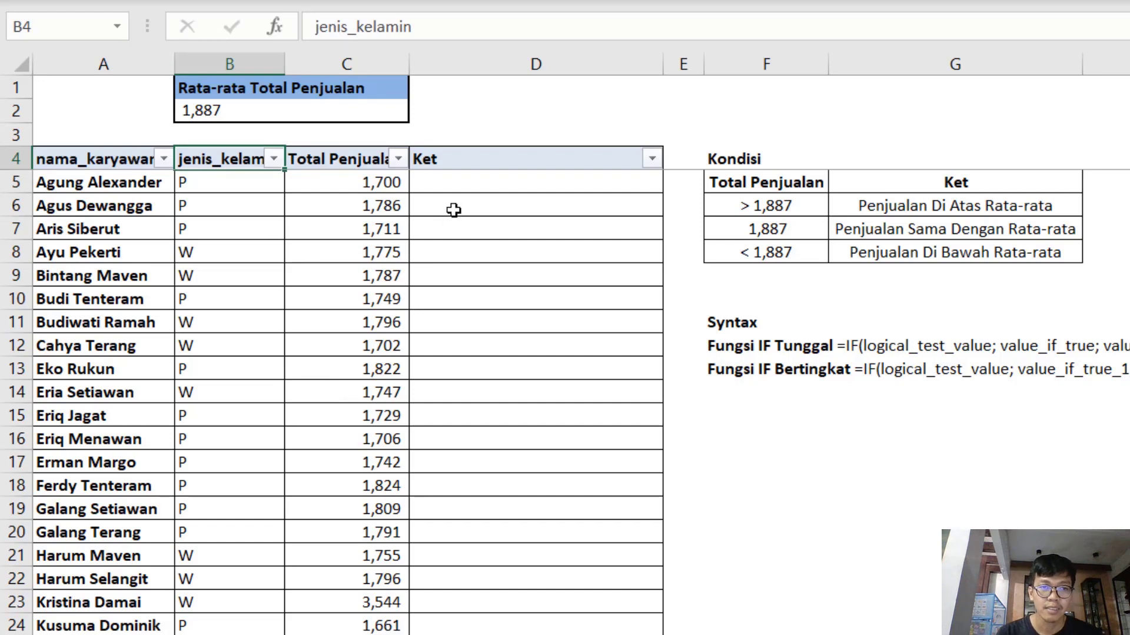
{"action": "left_click", "coordinate": [462, 188]}
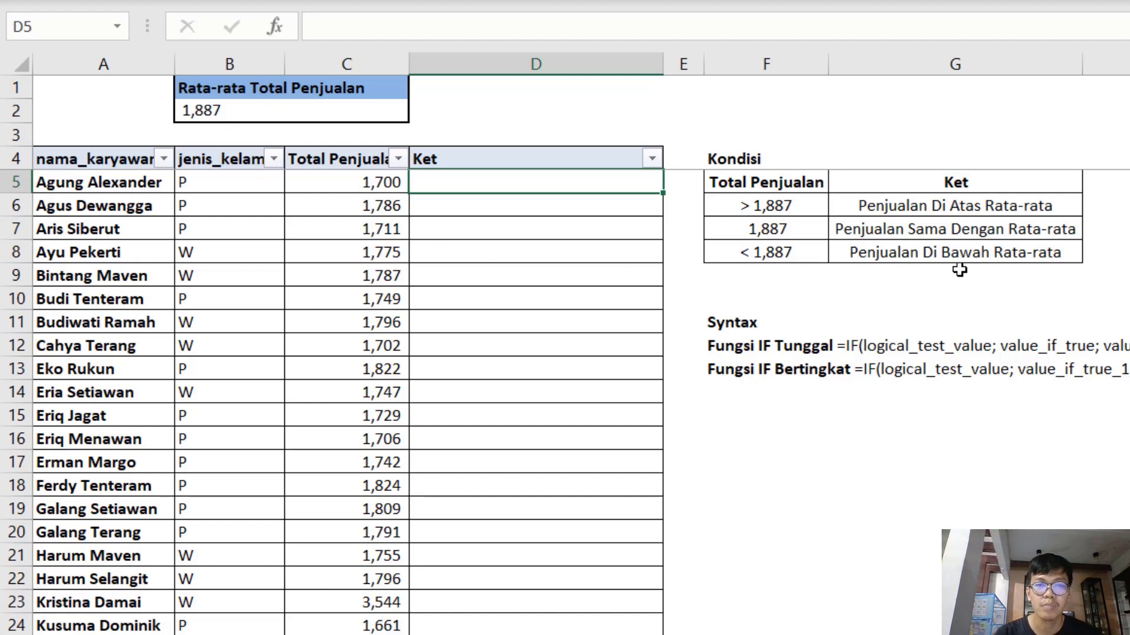
Step: Inspect the AVERAGE formula behind Rata-rata Total Penjualan in B2 and the range it covers, leaving it as it is
{"action": "left_click", "coordinate": [225, 114]}
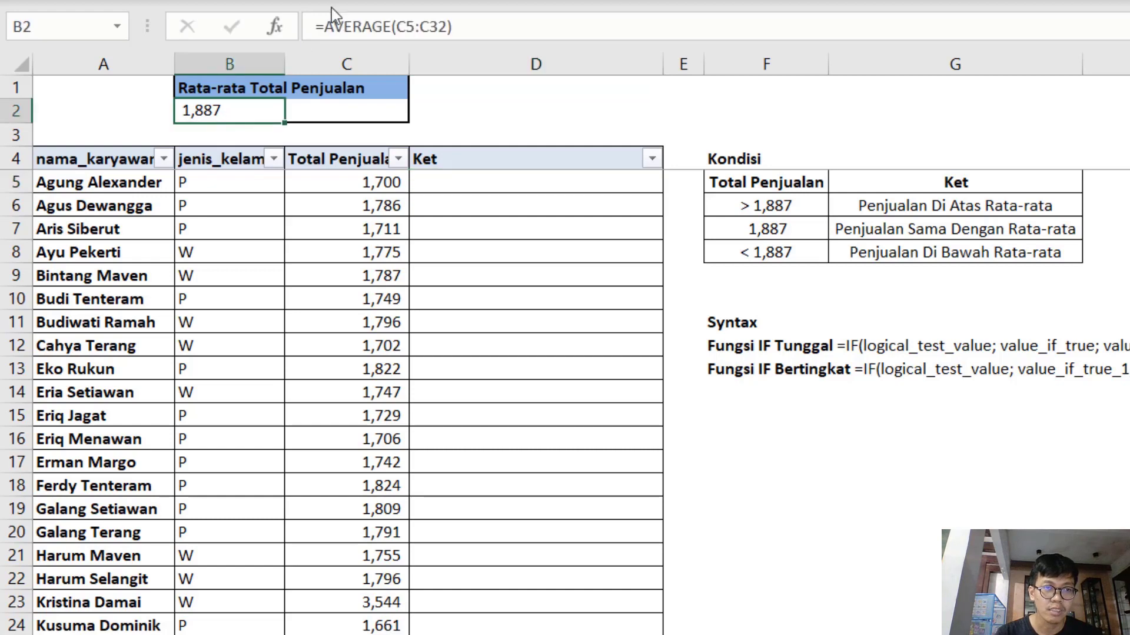
{"action": "double_click", "coordinate": [245, 111]}
{"action": "scroll", "coordinate": [359, 273], "scroll_direction": "down", "scroll_amount": 4}
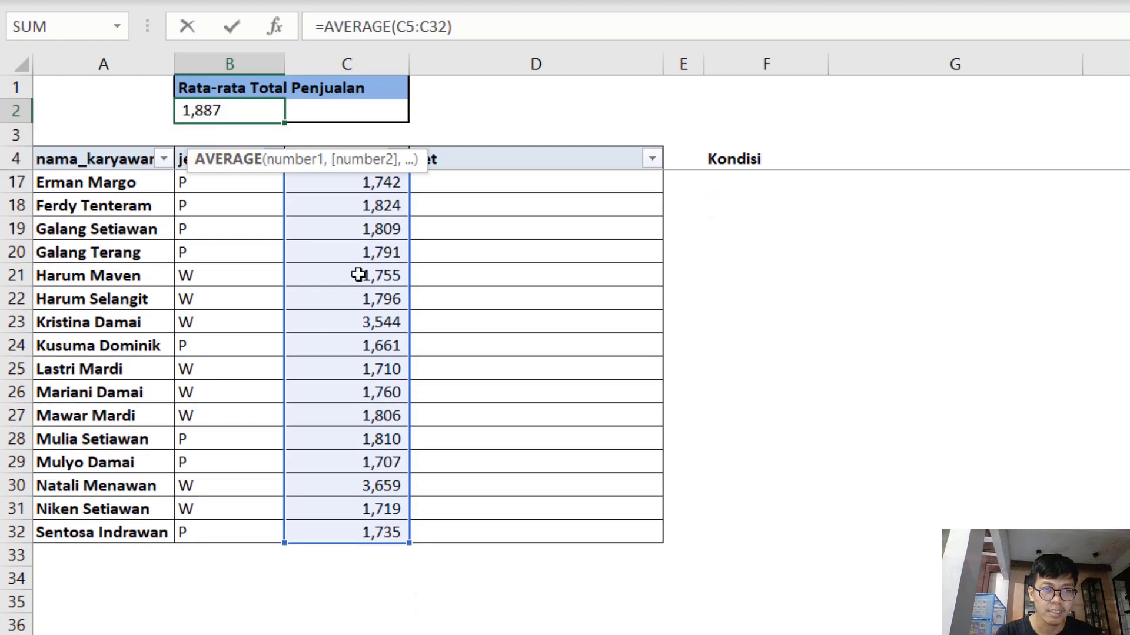
{"action": "scroll", "coordinate": [360, 274], "scroll_direction": "up", "scroll_amount": 4}
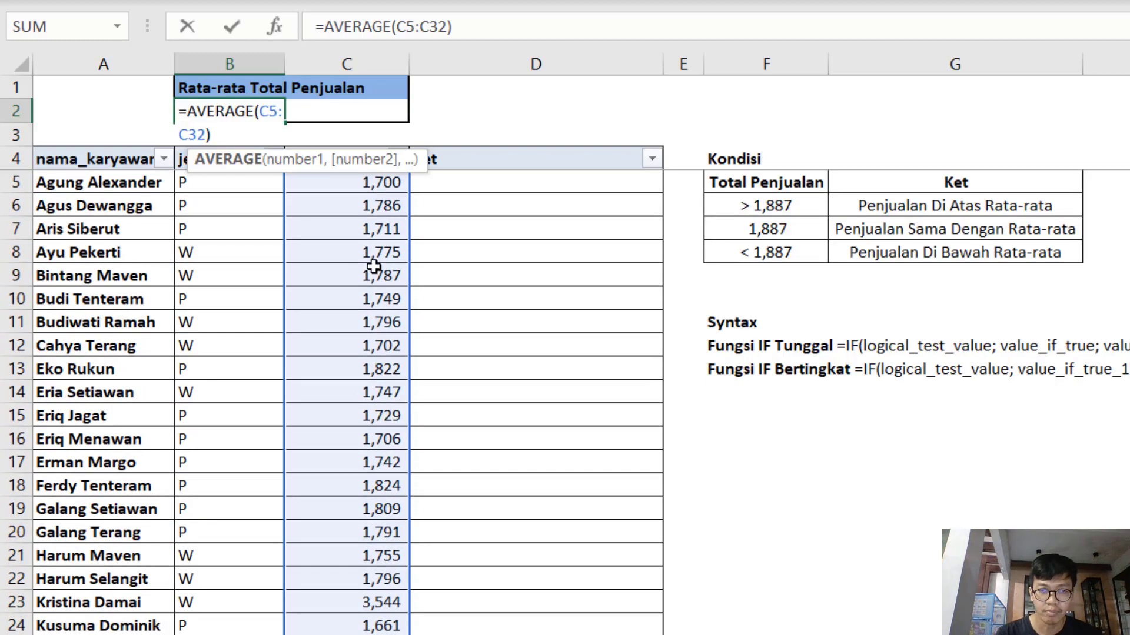
{"action": "key", "text": "Return"}
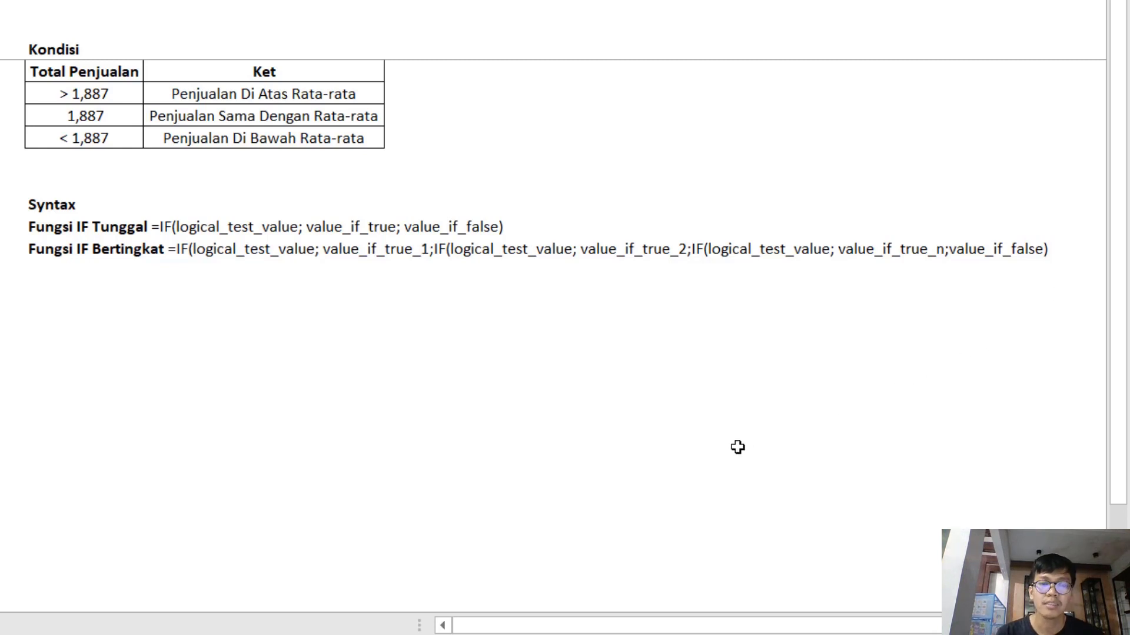
Step: Read the Syntax notes for Fungsi IF Tunggal and Fungsi IF Bertingkat below the Kondisi table
{"action": "left_click", "coordinate": [37, 231]}
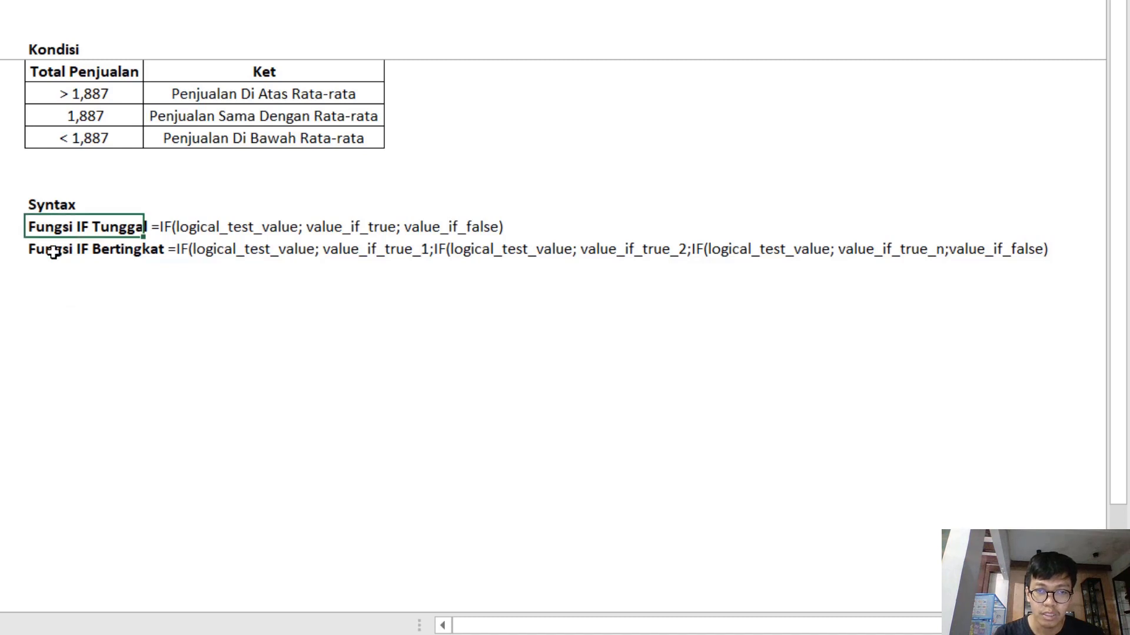
{"action": "left_click", "coordinate": [73, 287]}
{"action": "left_click_drag", "start_coordinate": [17, 204], "coordinate": [1007, 275]}
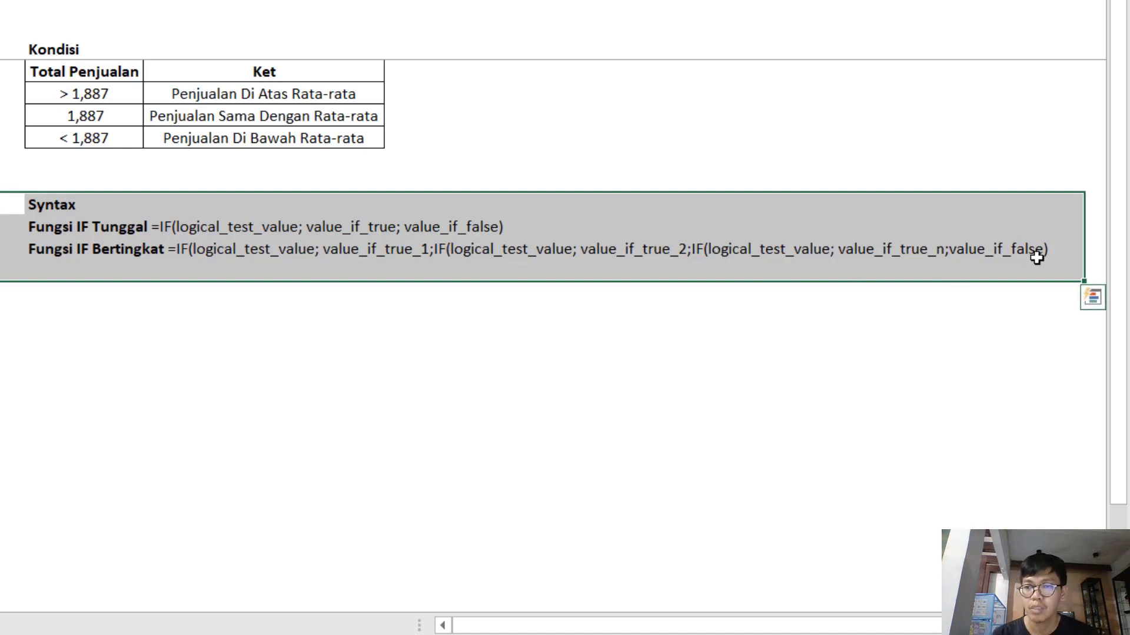
{"action": "left_click", "coordinate": [682, 335]}
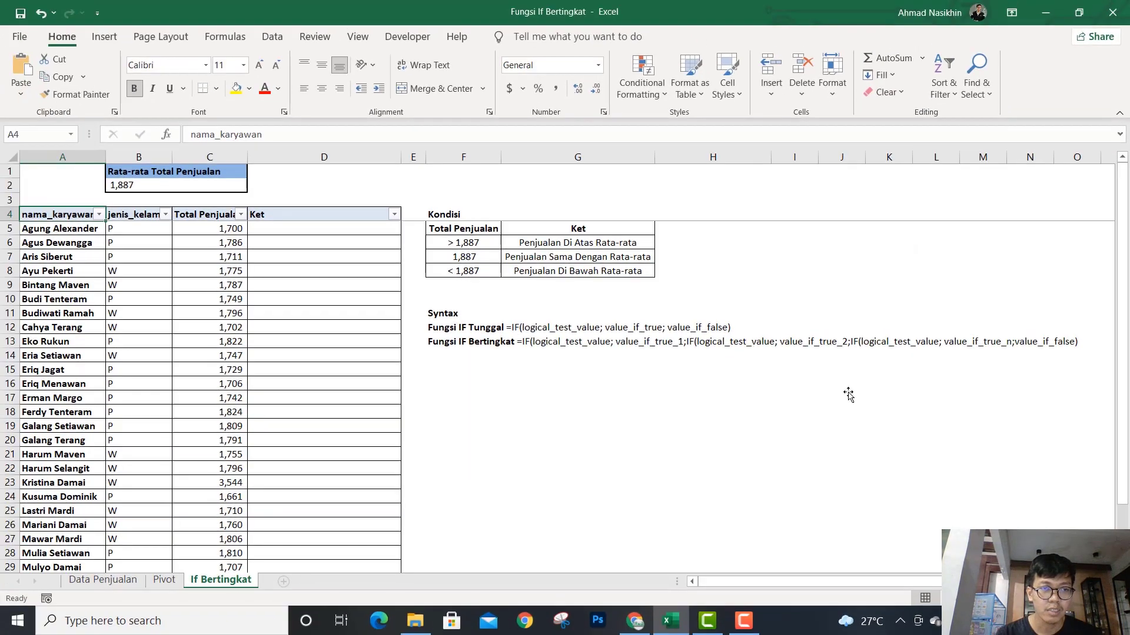
Step: In the first Ket cell, D5, start an IF formula with the logical test C5>$B$2, locking the average cell as absolute
{"action": "key", "text": "Right"}
{"action": "key", "text": "Right"}
{"action": "key", "text": "Right"}
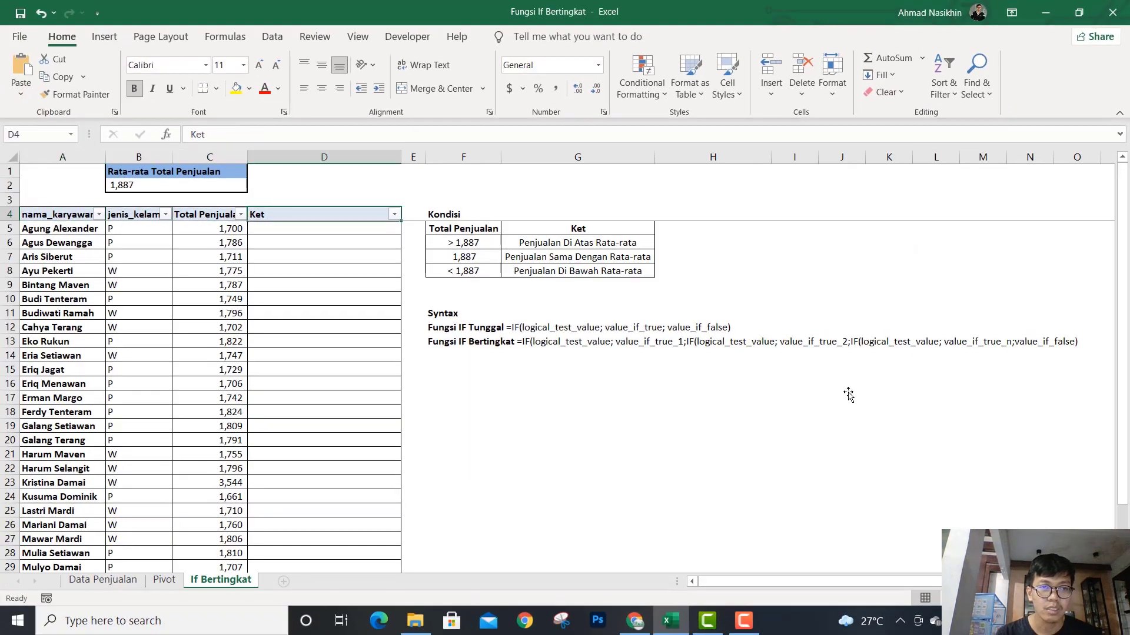
{"action": "key", "text": "Down"}
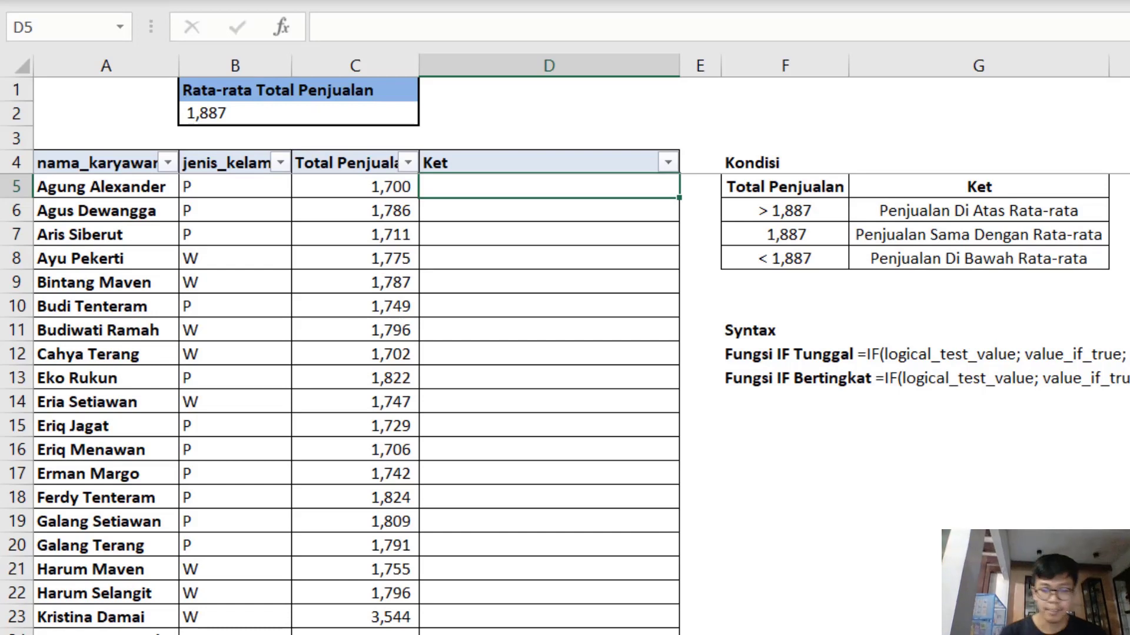
{"action": "type", "text": "="}
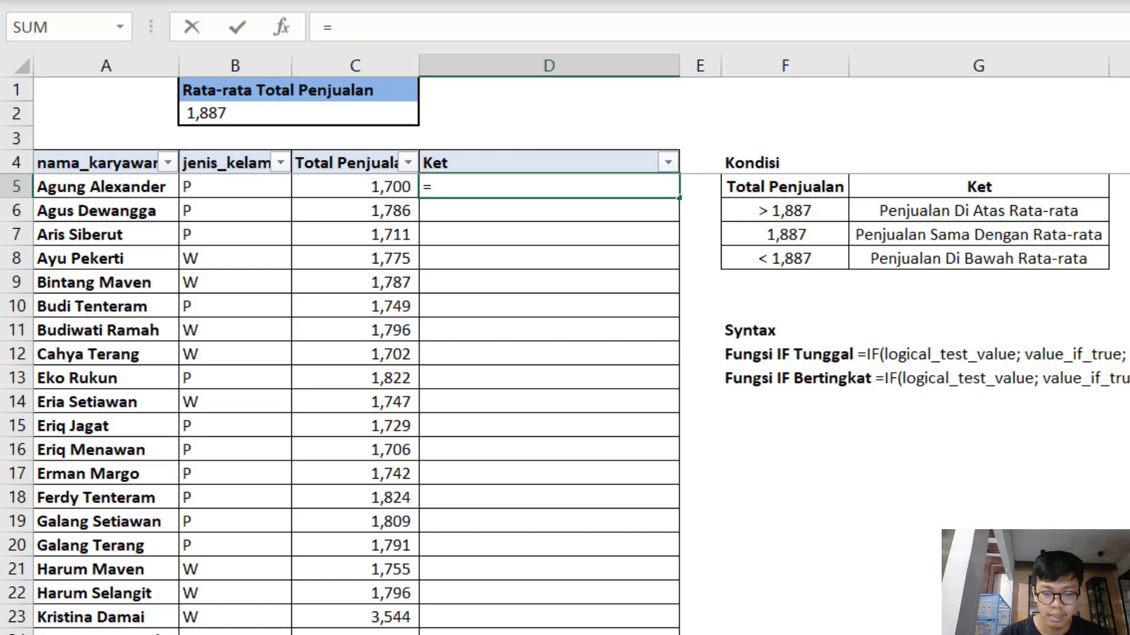
{"action": "type", "text": "if"}
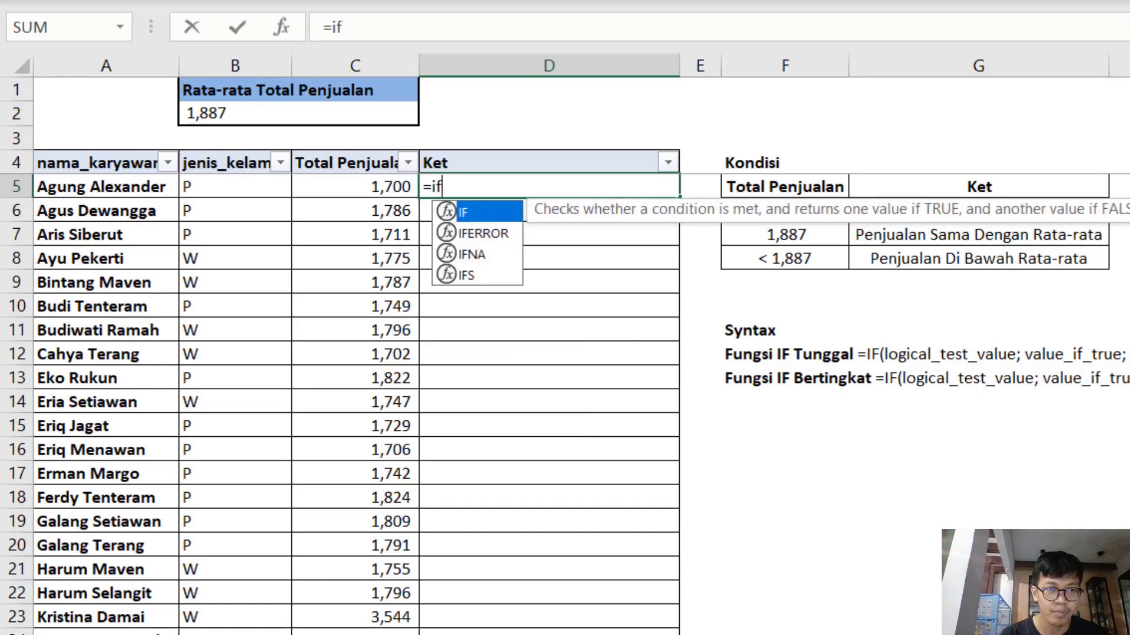
{"action": "key", "text": "Tab"}
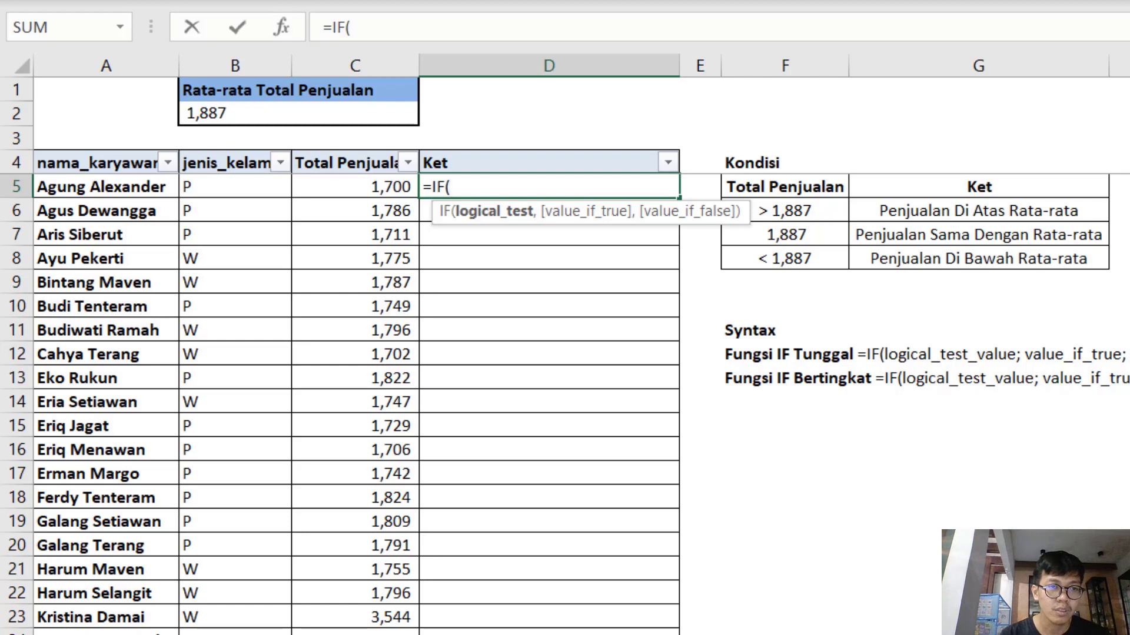
{"action": "key", "text": "Left"}
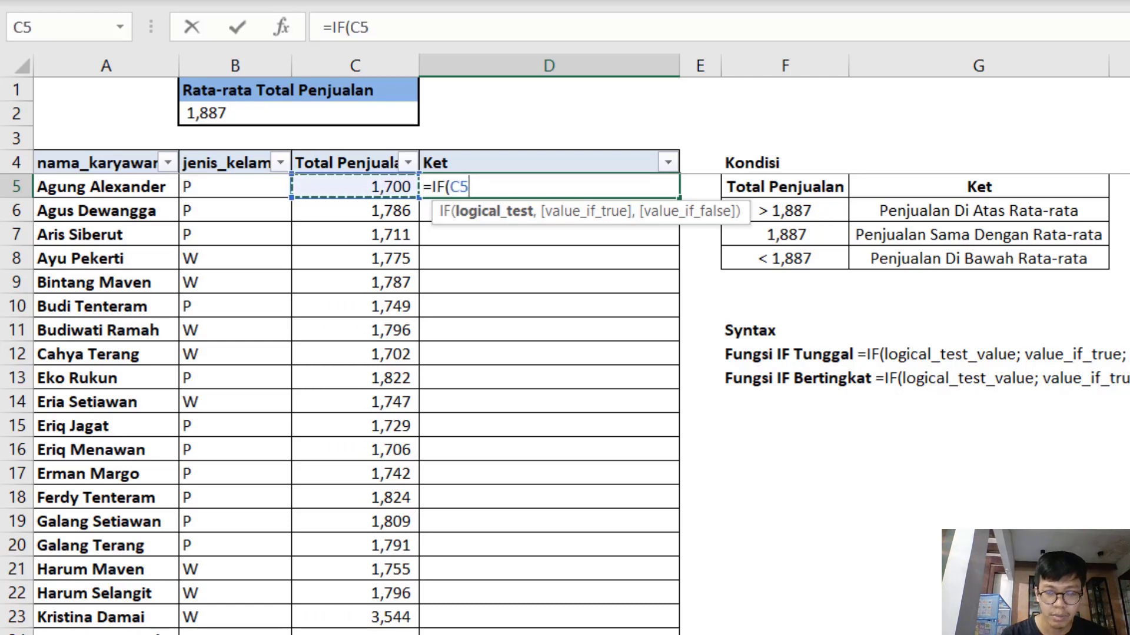
{"action": "type", "text": ">"}
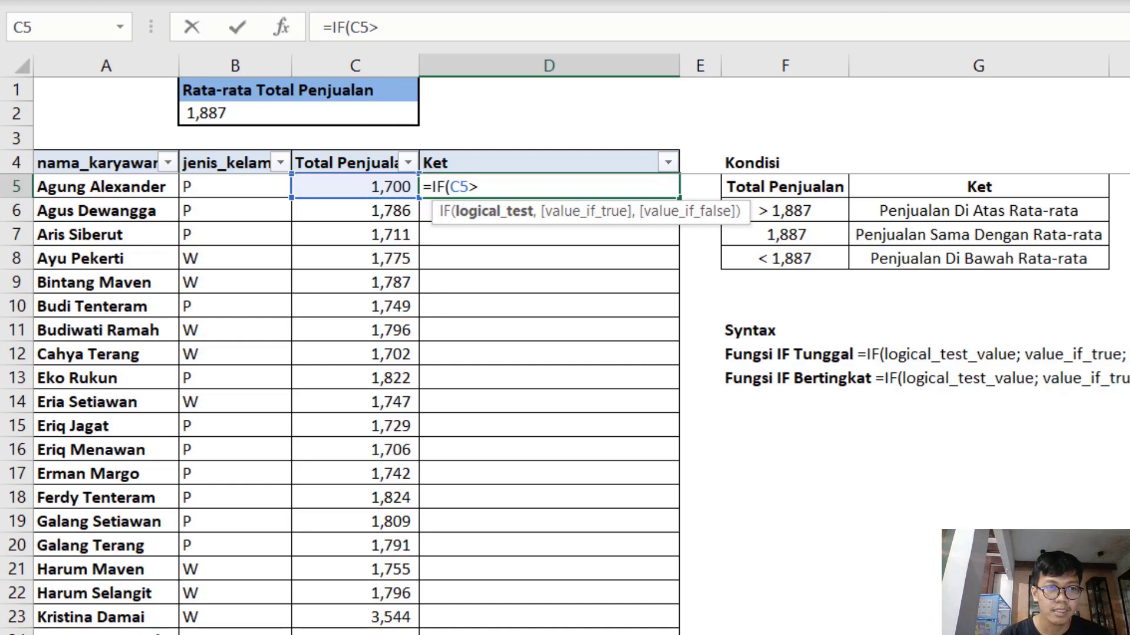
{"action": "key", "text": "Left"}
{"action": "key", "text": "Left"}
{"action": "key", "text": "Up"}
{"action": "key", "text": "Up"}
{"action": "key", "text": "Up"}
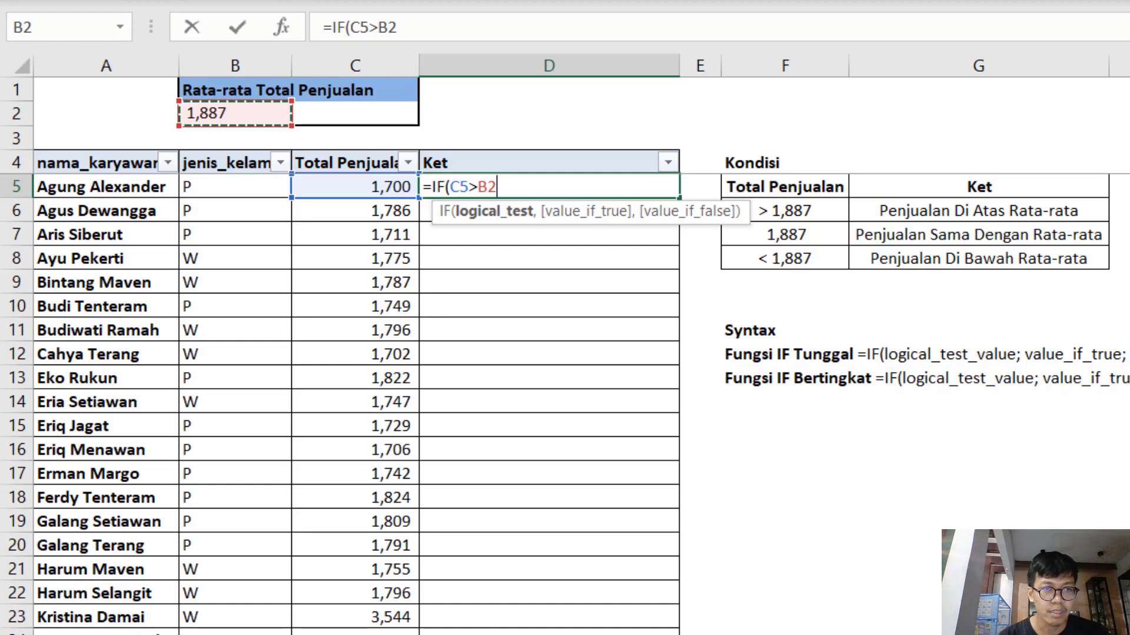
{"action": "key", "text": "F4"}
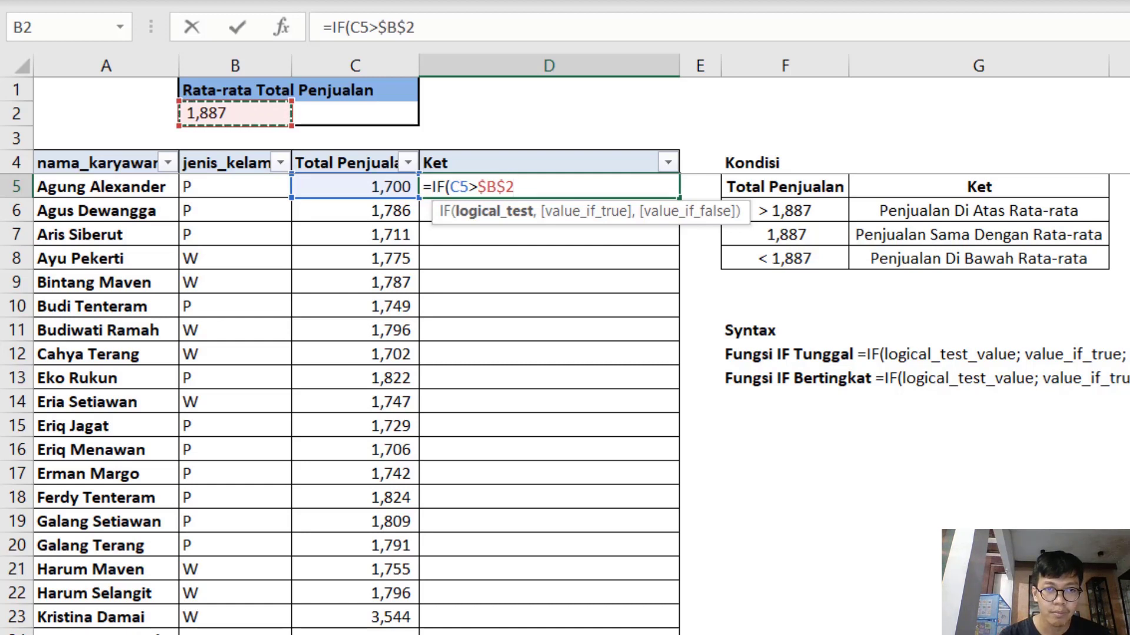
{"action": "type", "text": ","}
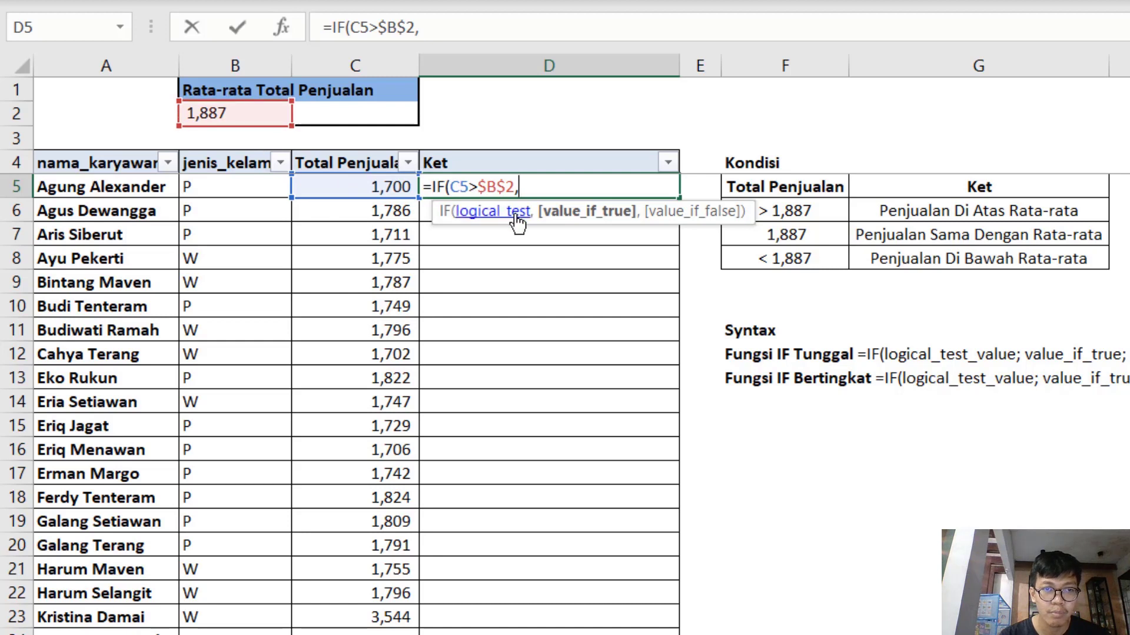
Step: Give the IF the absolute reference $G$6, Penjualan Di Atas Rata-rata, as its value_if_true
{"action": "left_click", "coordinate": [895, 216]}
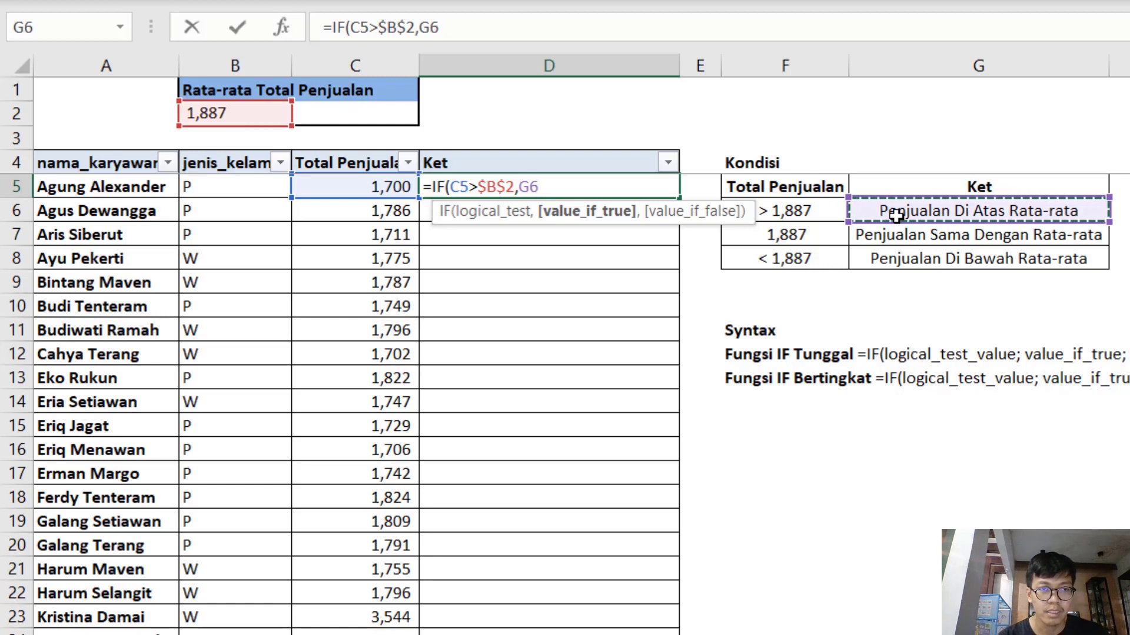
{"action": "key", "text": "F4"}
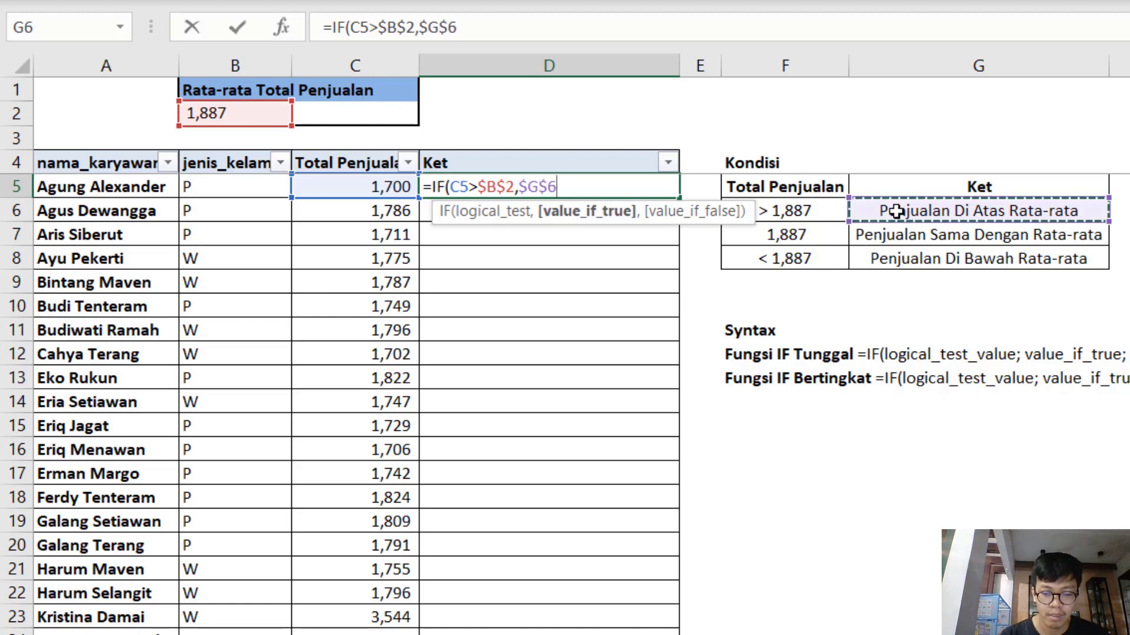
{"action": "type", "text": ","}
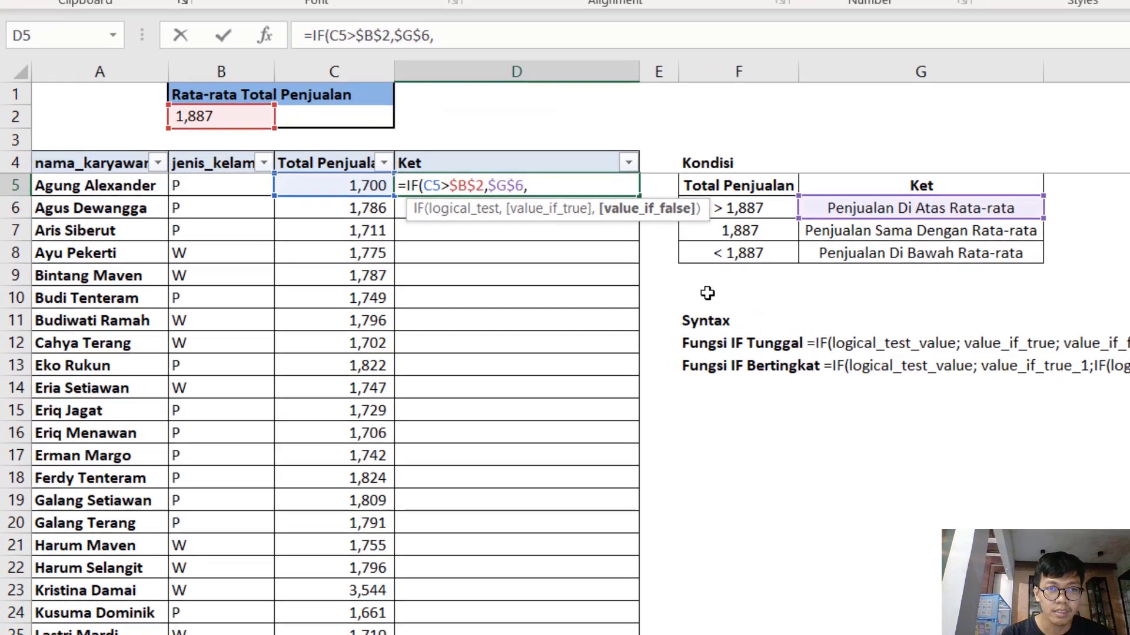
Step: Nest a second IF as the value_if_false, with the logical test C5=$B$2
{"action": "type", "text": "if"}
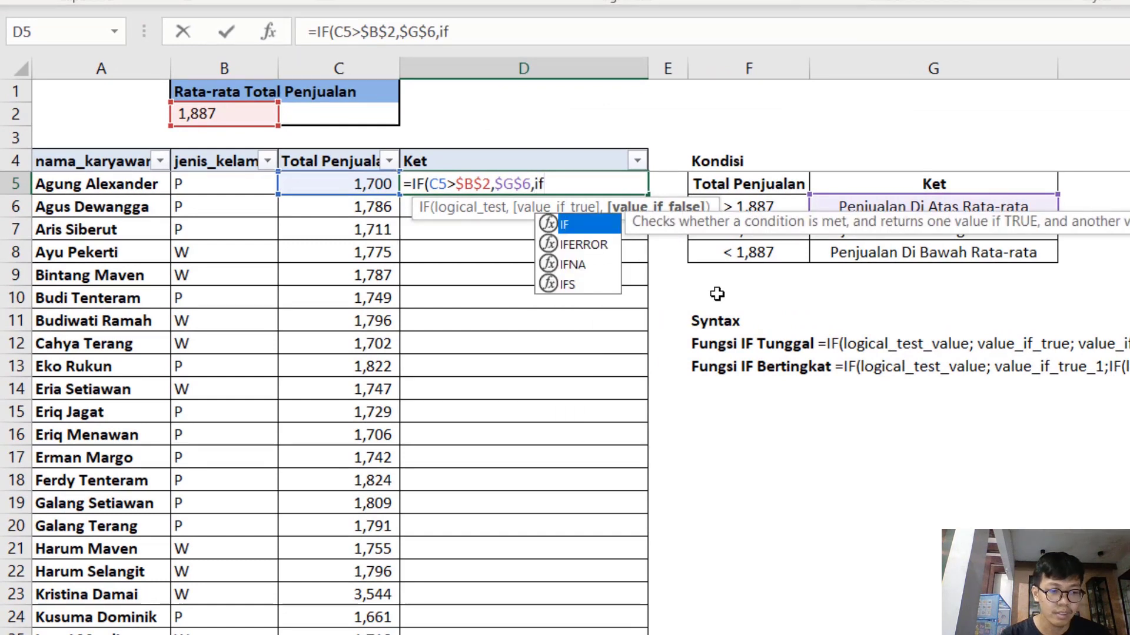
{"action": "key", "text": "Tab"}
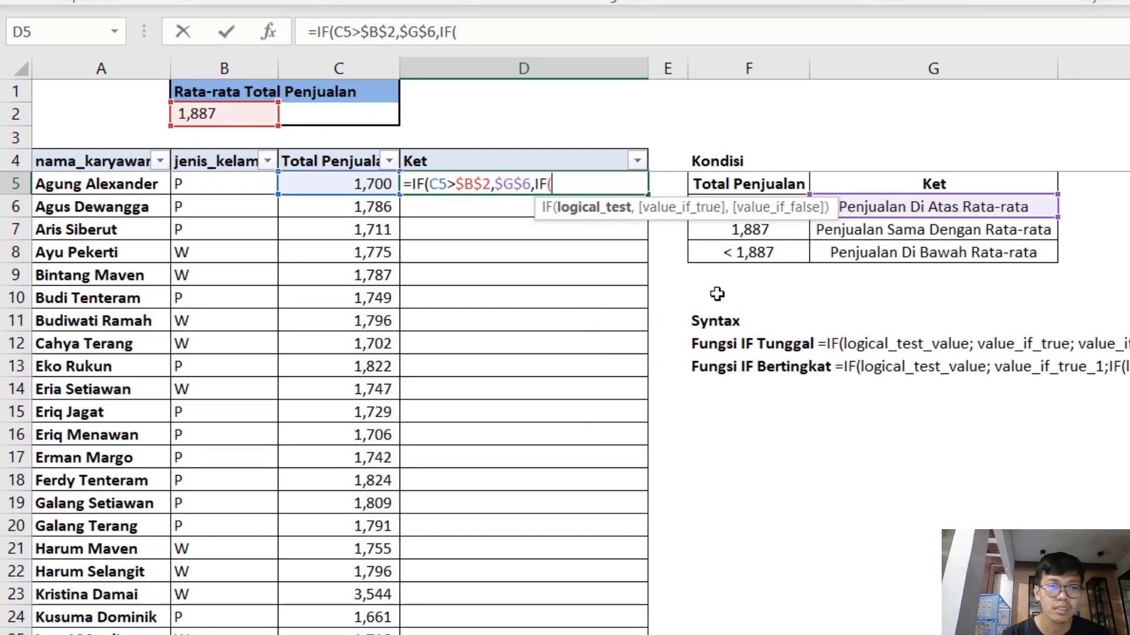
{"action": "key", "text": "Left"}
{"action": "key", "text": "Left"}
{"action": "key", "text": "Right"}
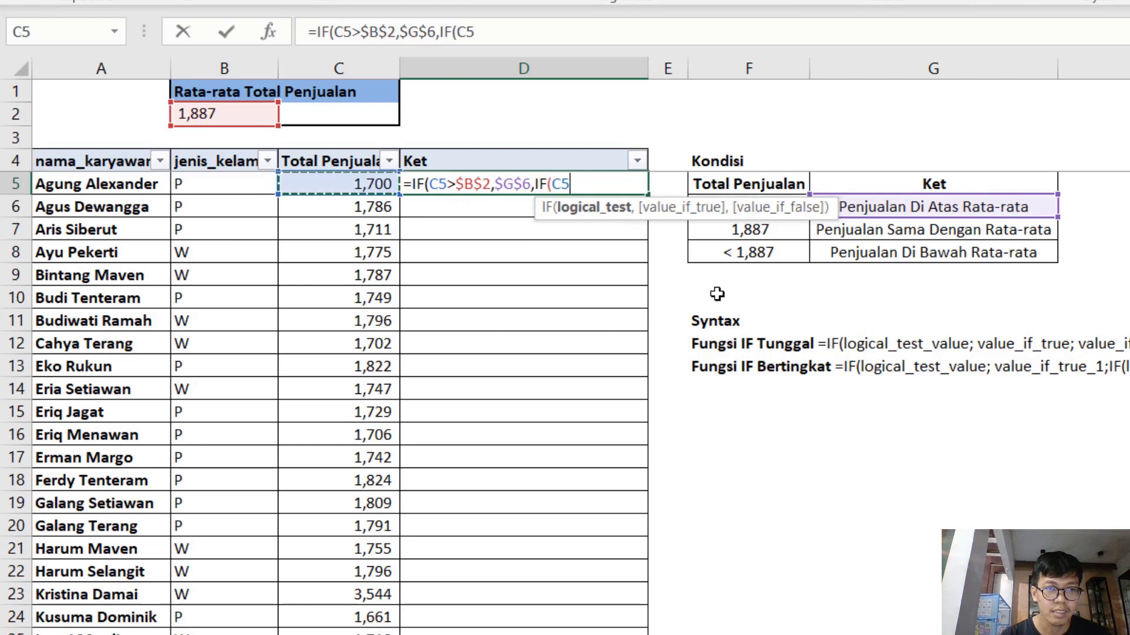
{"action": "type", "text": "="}
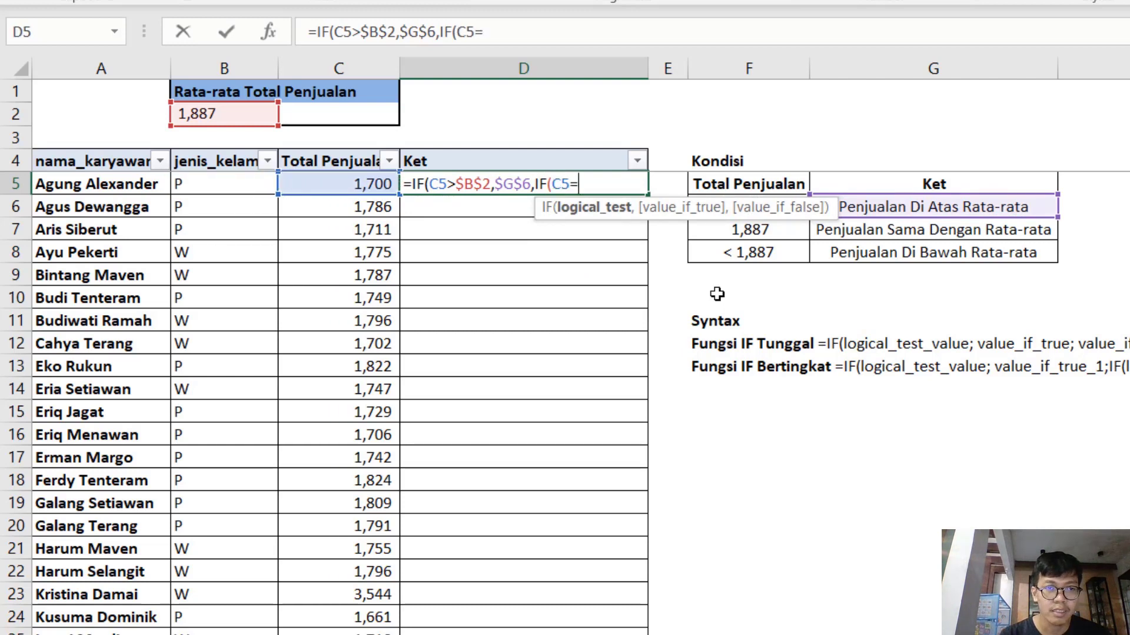
{"action": "left_click", "coordinate": [213, 114]}
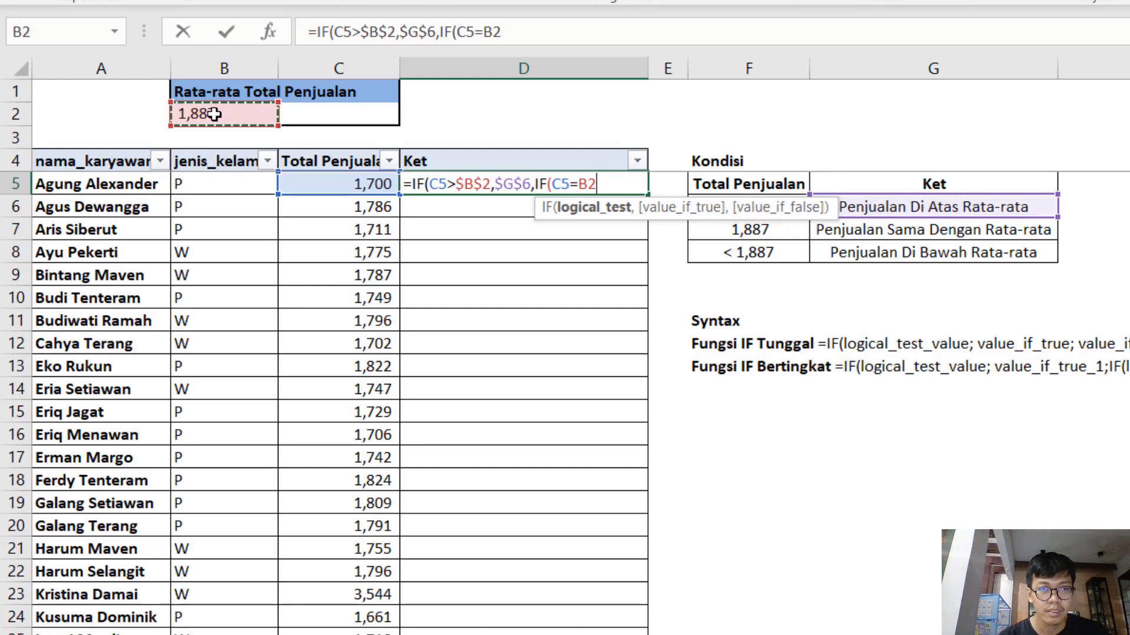
{"action": "key", "text": "F4"}
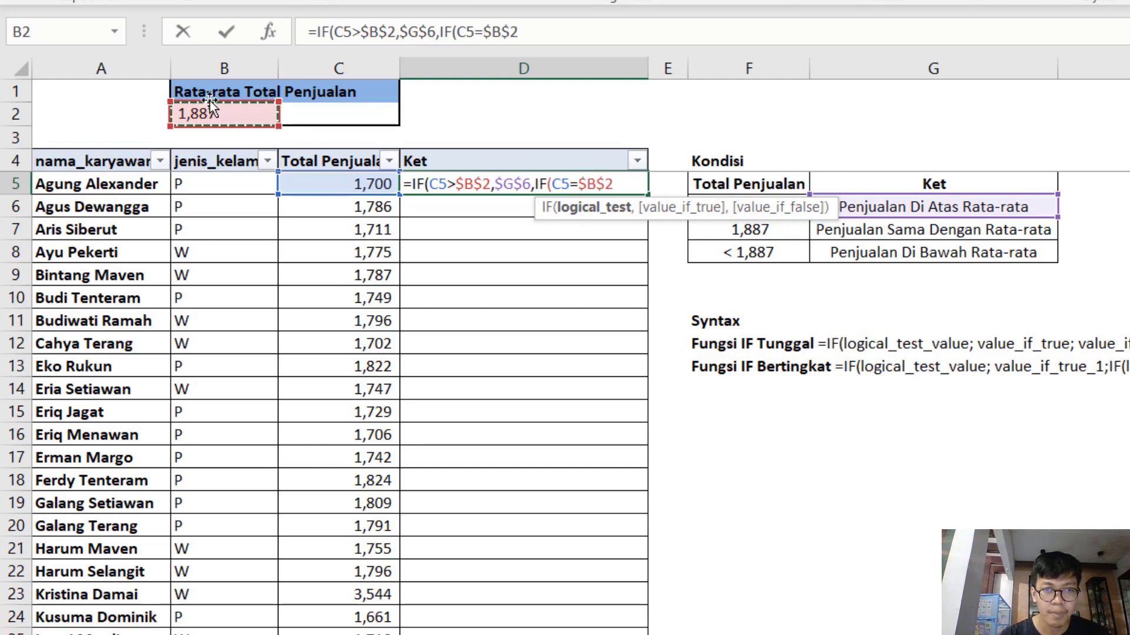
{"action": "type", "text": ","}
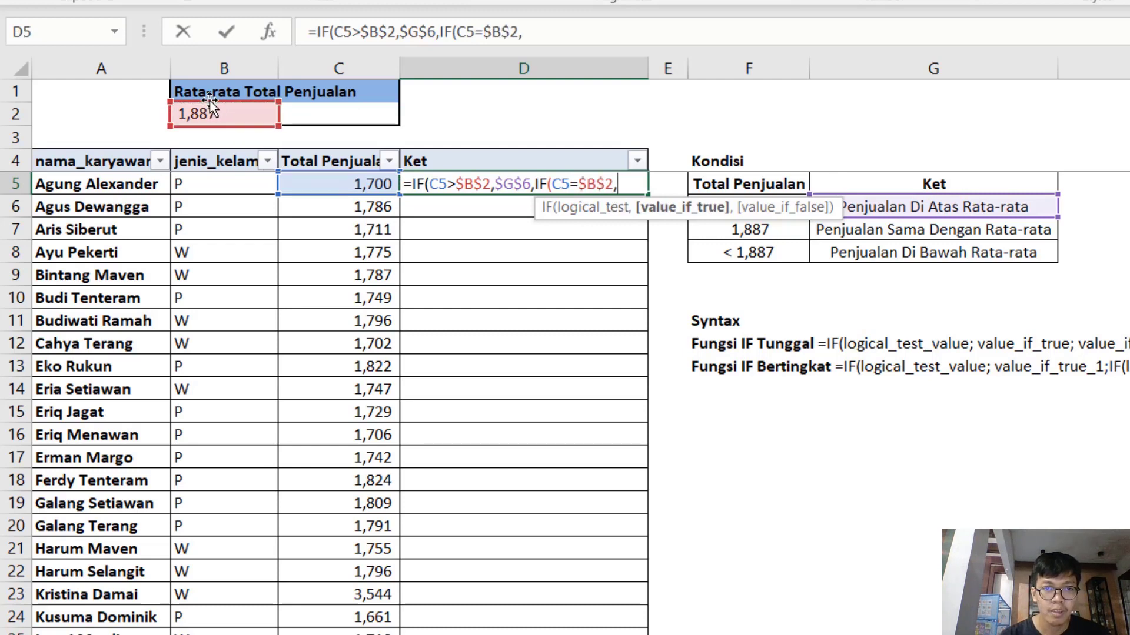
Step: Complete the nested IF with $G$7 as value_if_true and $G$8 as value_if_false, close both functions and enter the formula in D5
{"action": "left_click", "coordinate": [846, 232]}
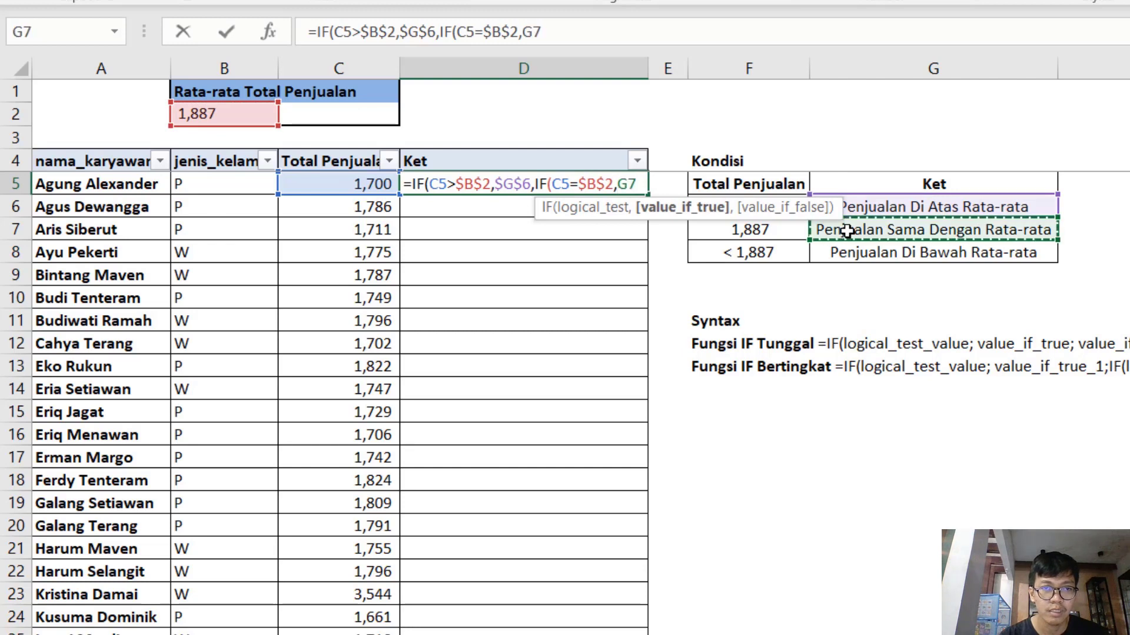
{"action": "key", "text": "F4"}
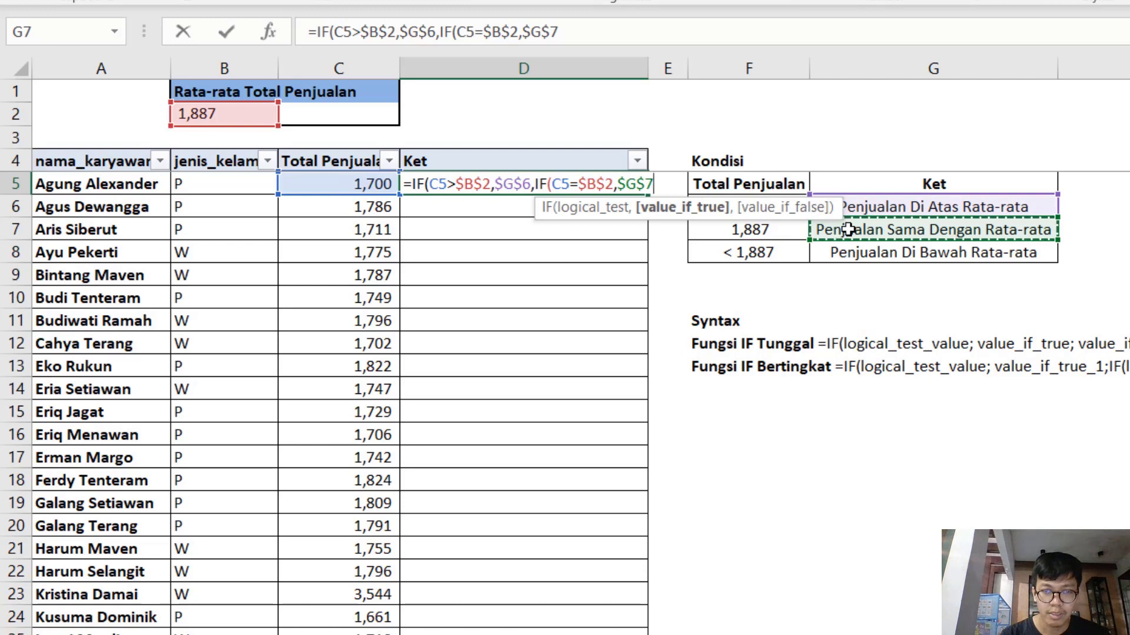
{"action": "type", "text": ","}
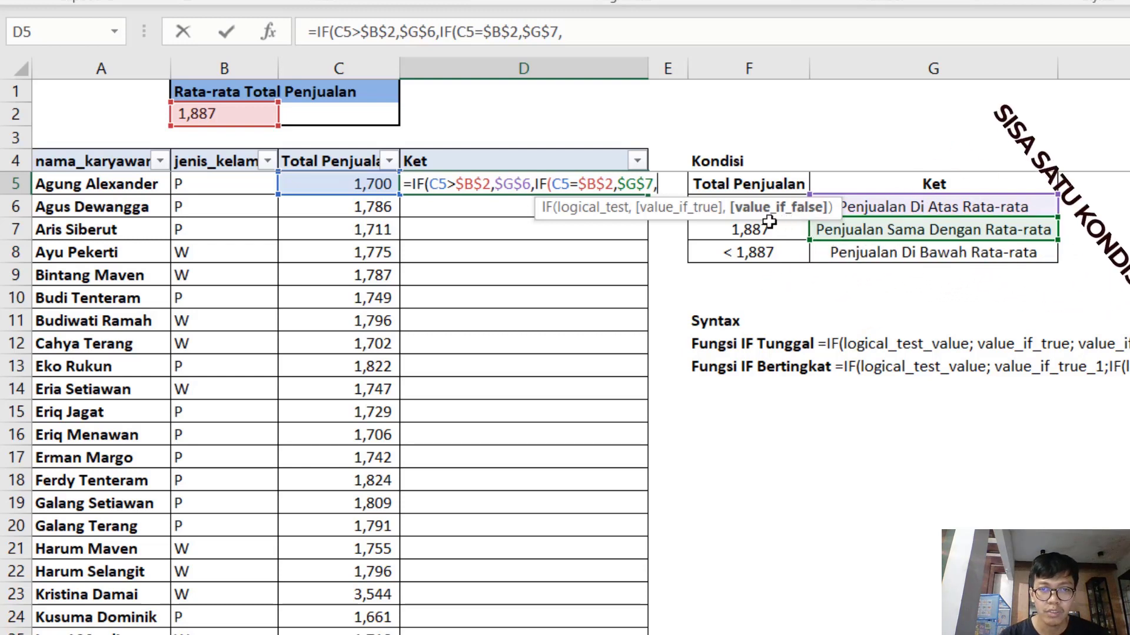
{"action": "left_click", "coordinate": [852, 258]}
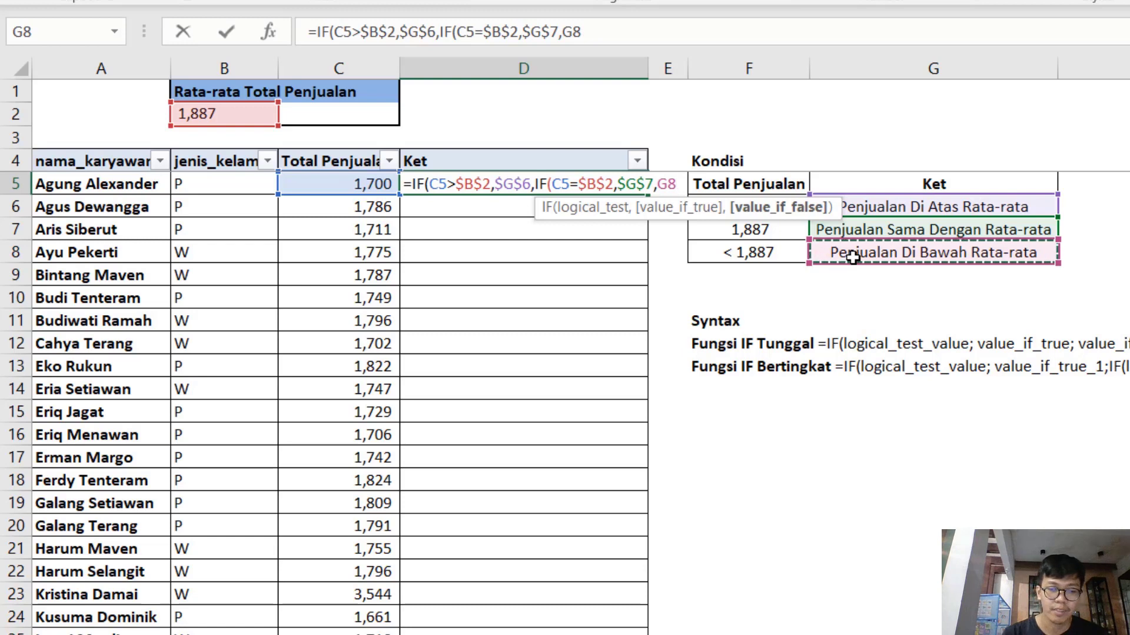
{"action": "key", "text": "F4"}
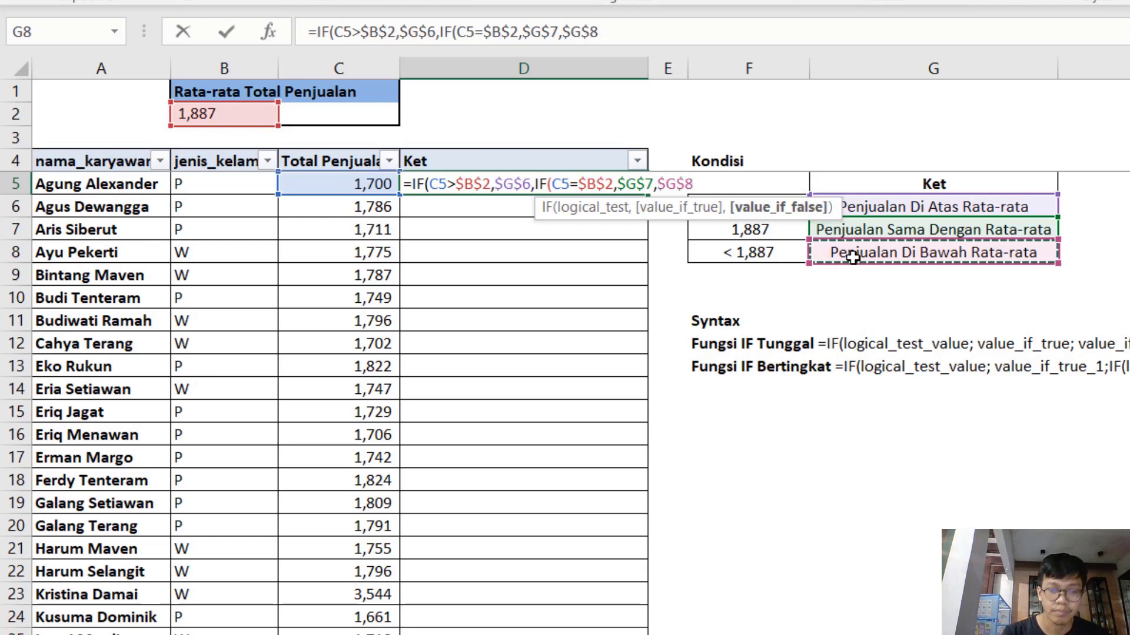
{"action": "type", "text": ")"}
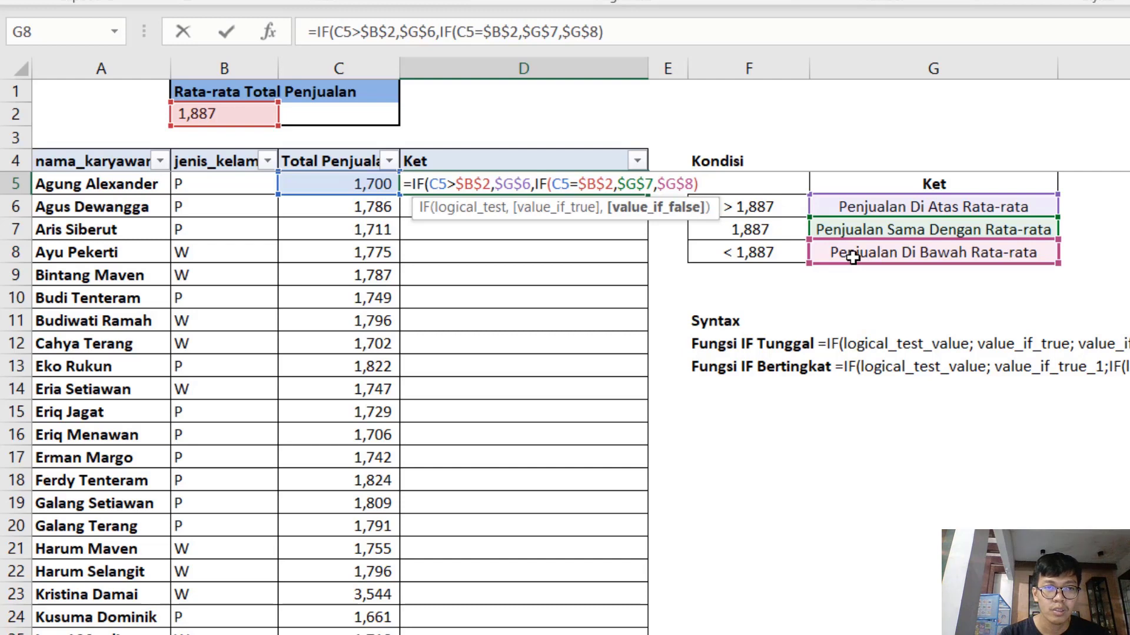
{"action": "type", "text": ")"}
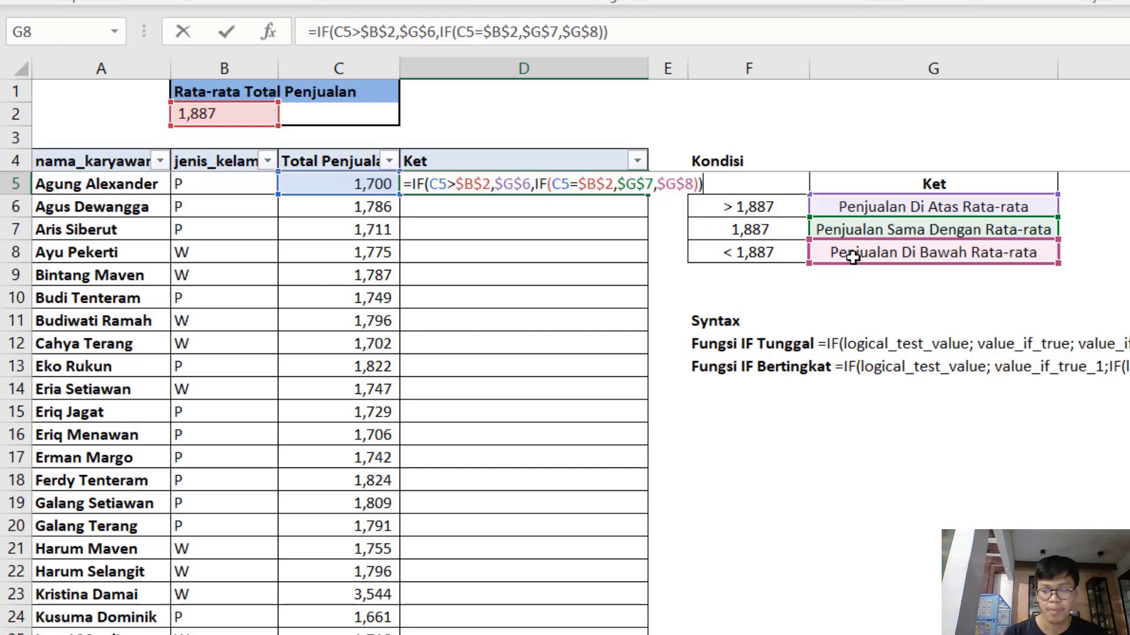
{"action": "key", "text": "Return"}
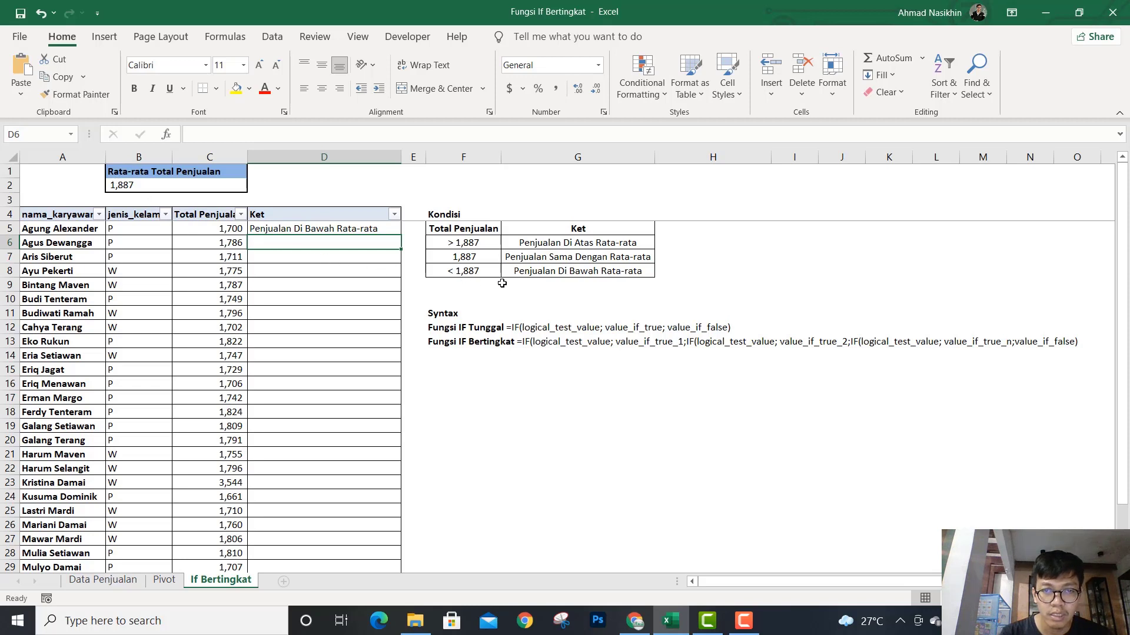
Step: Fill the D5 formula down the Ket column for all employees and select D10 to check its copied formula
{"action": "left_click", "coordinate": [350, 228]}
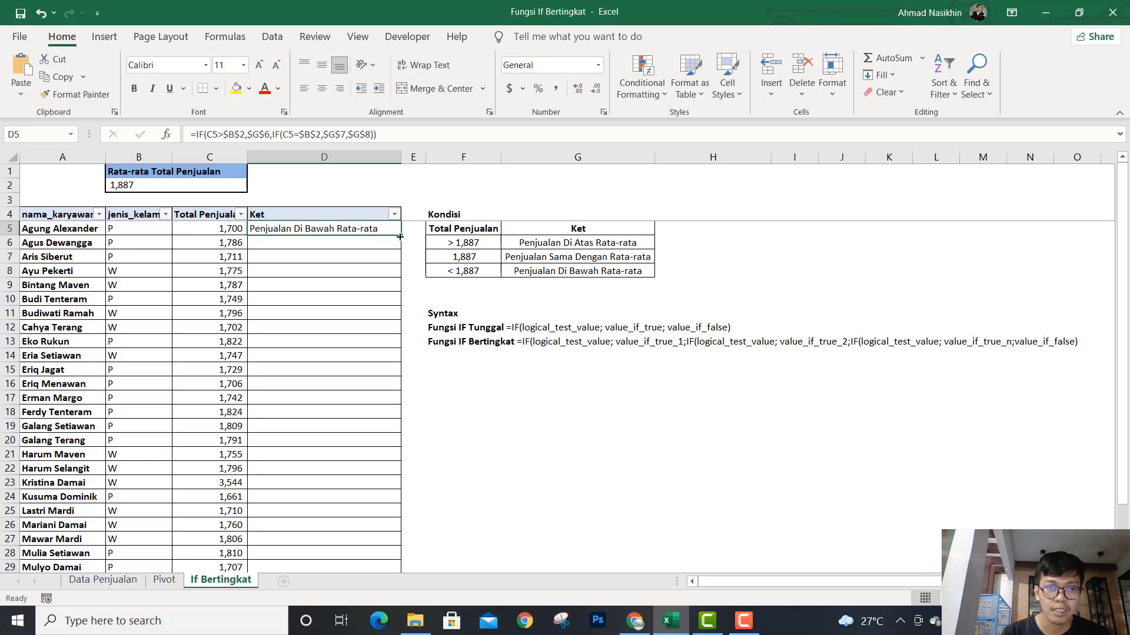
{"action": "double_click", "coordinate": [400, 236]}
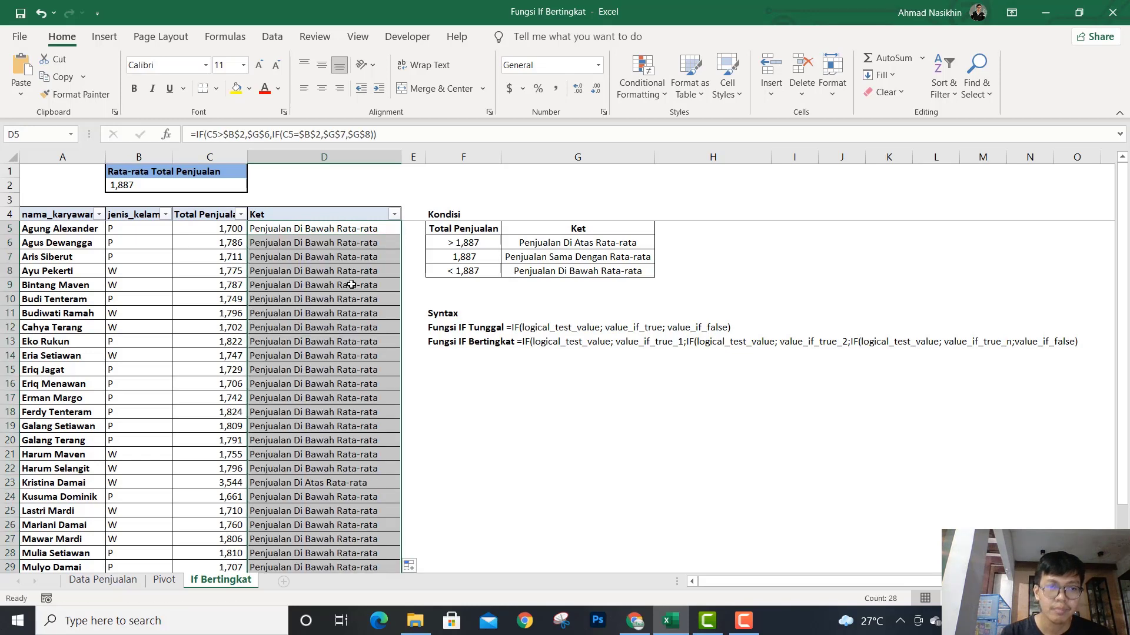
{"action": "left_click", "coordinate": [338, 296]}
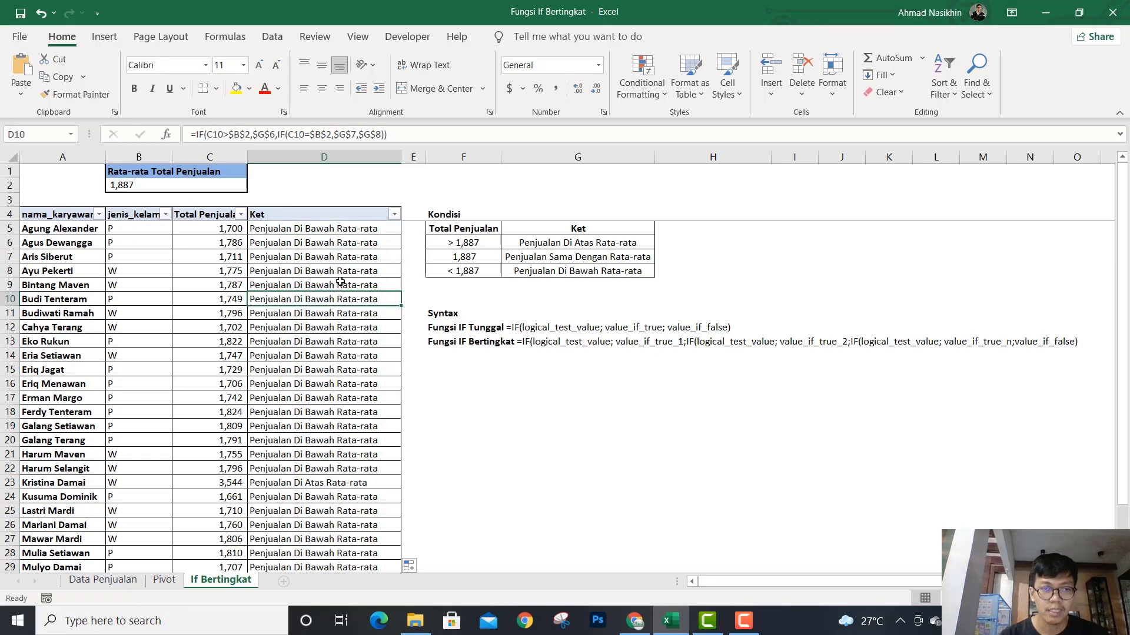
Step: Sort the employee table by Total Penjualan from smallest to largest
{"action": "key", "text": "ctrl+Up"}
{"action": "key", "text": "Left"}
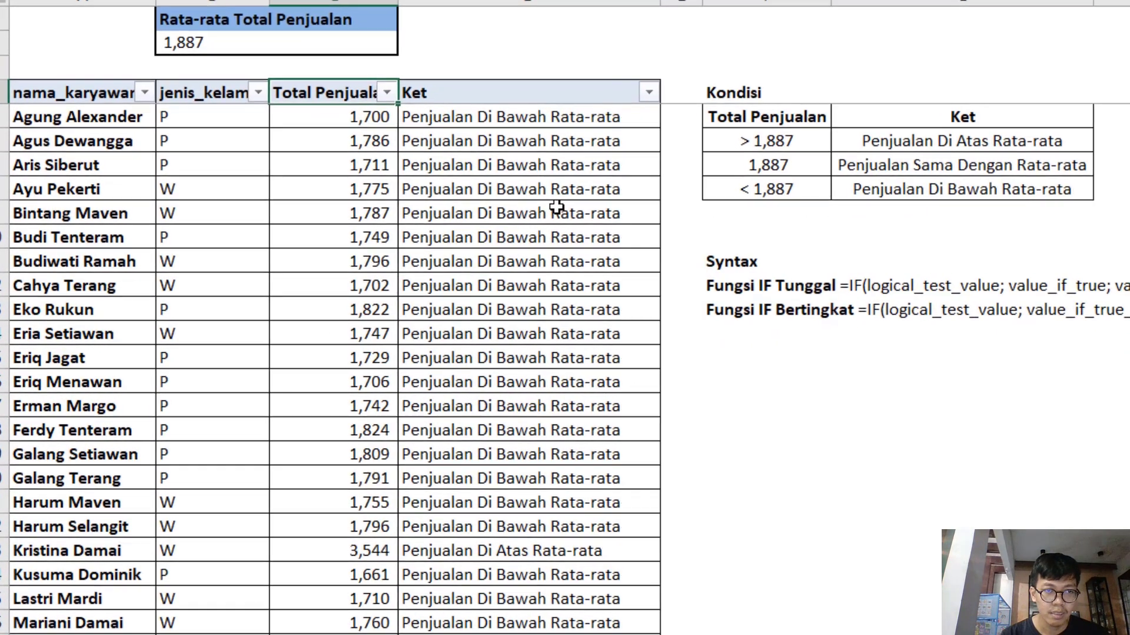
{"action": "key", "text": "alt+Down"}
{"action": "key", "text": "Escape"}
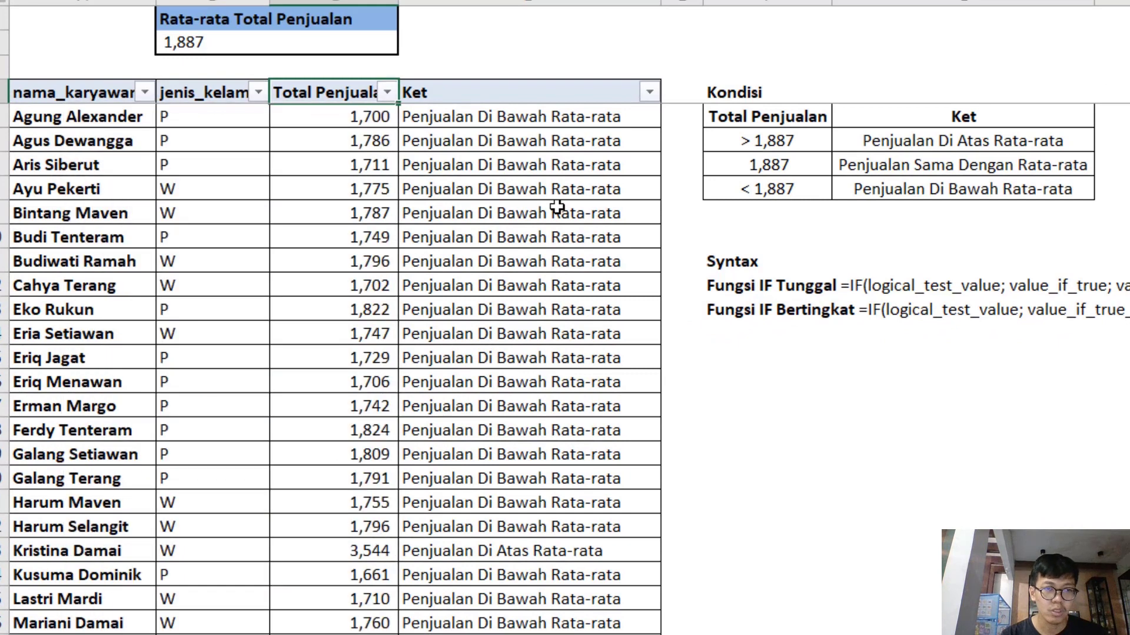
{"action": "key", "text": "alt+Down"}
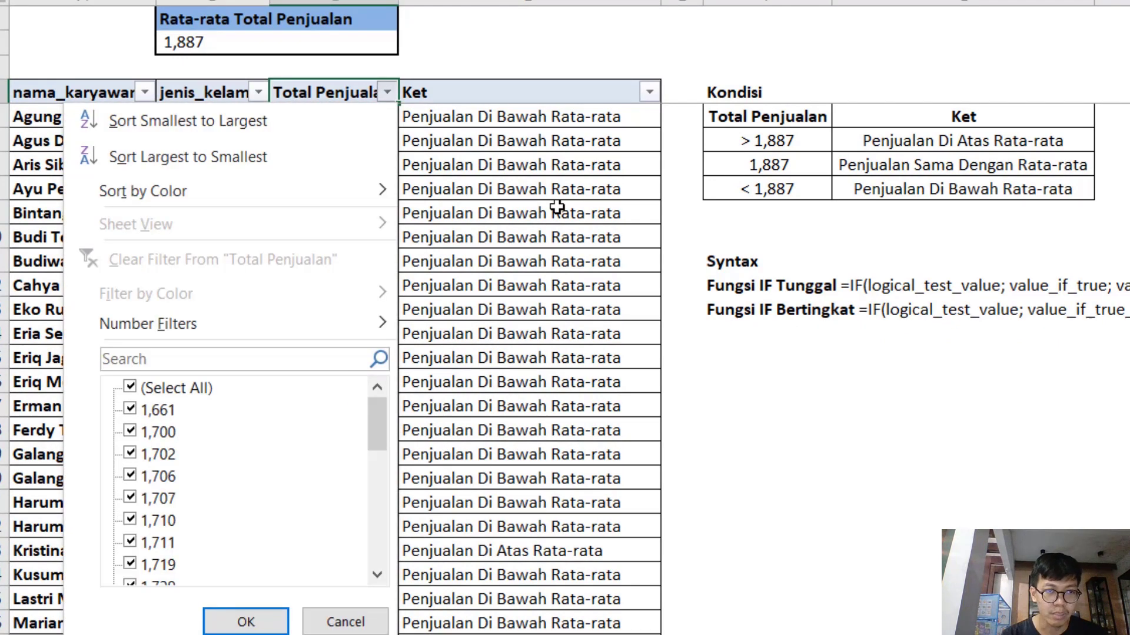
{"action": "key", "text": "Down"}
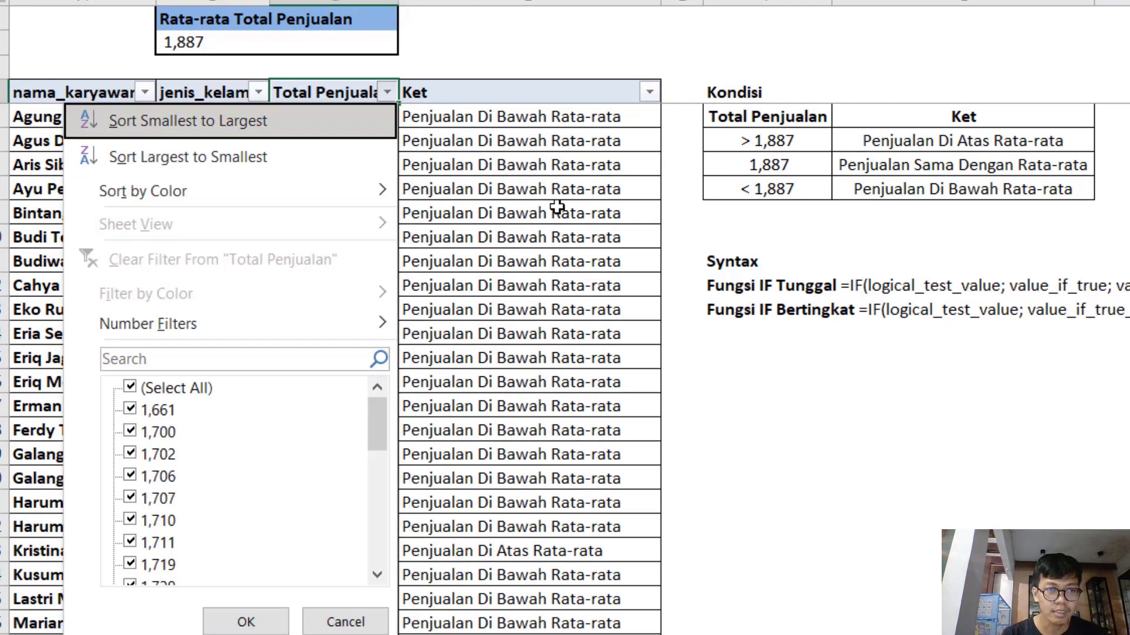
{"action": "key", "text": "Return"}
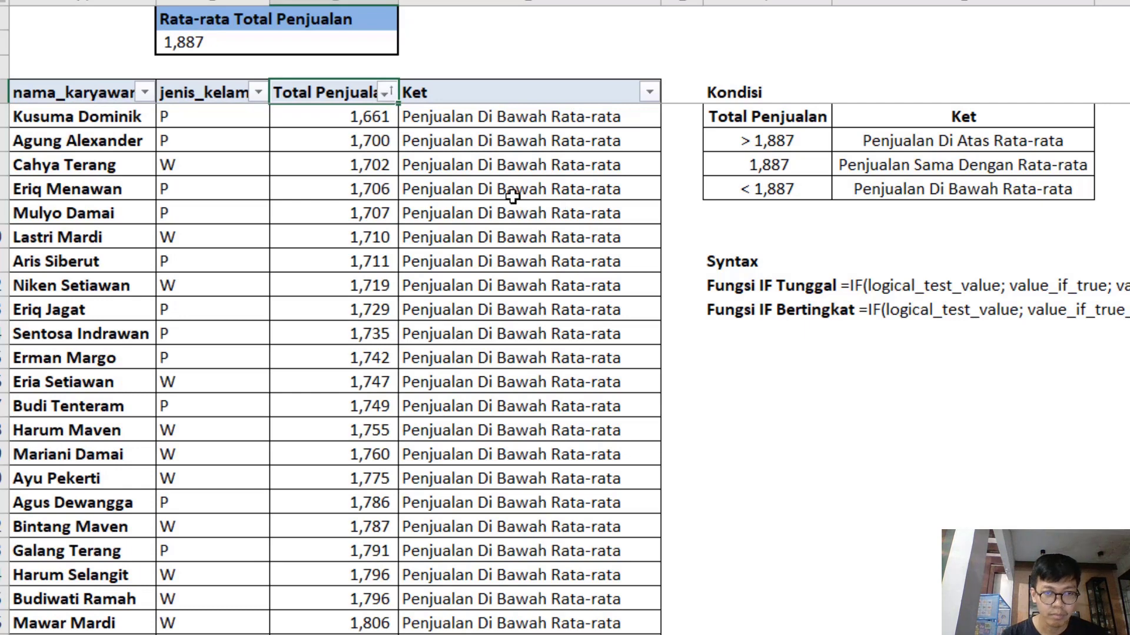
Step: Compare the Total Penjualan values around the average with their Ket labels at the end of the sorted employee table
{"action": "left_click", "coordinate": [479, 121]}
{"action": "scroll", "coordinate": [480, 127], "scroll_direction": "down", "scroll_amount": 1}
{"action": "scroll", "coordinate": [479, 128], "scroll_direction": "down", "scroll_amount": 5}
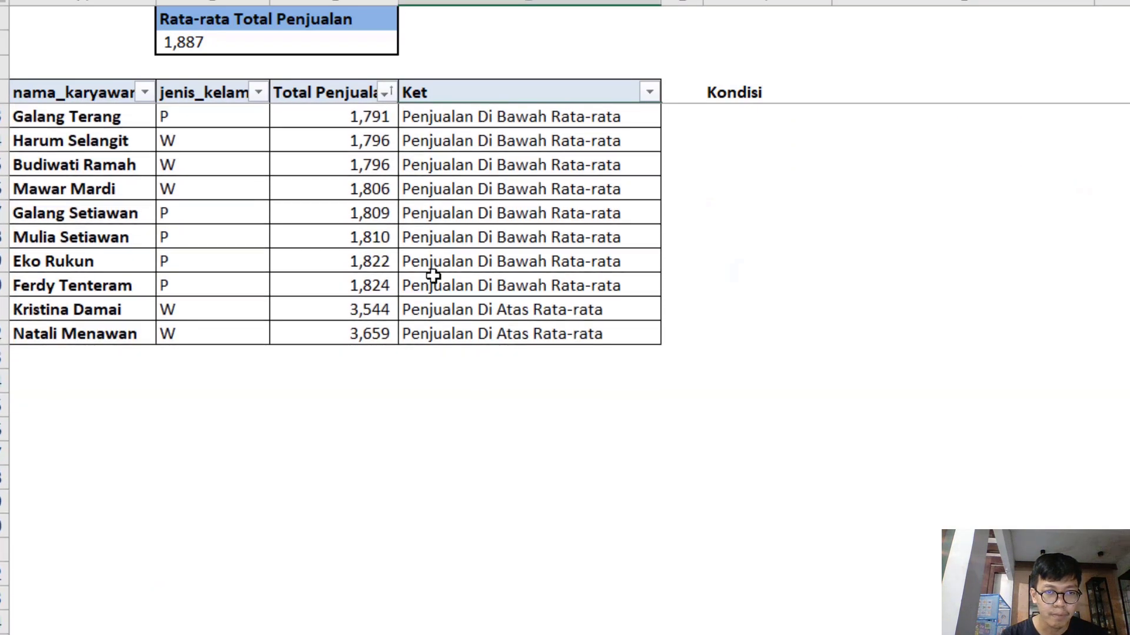
{"action": "left_click", "coordinate": [362, 286]}
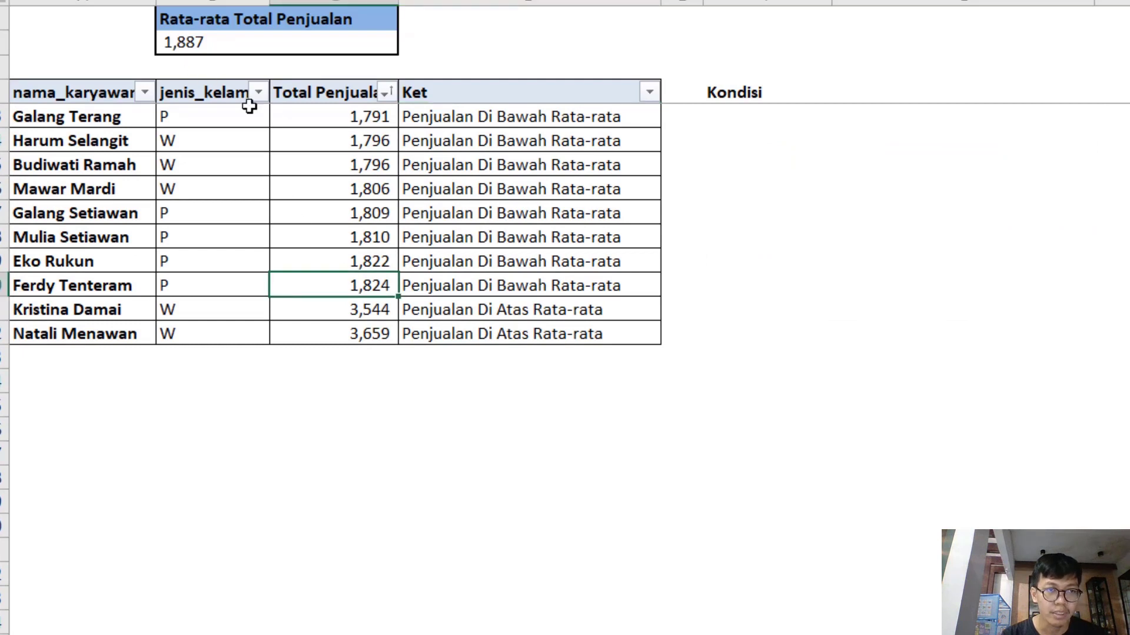
{"action": "left_click", "coordinate": [368, 313]}
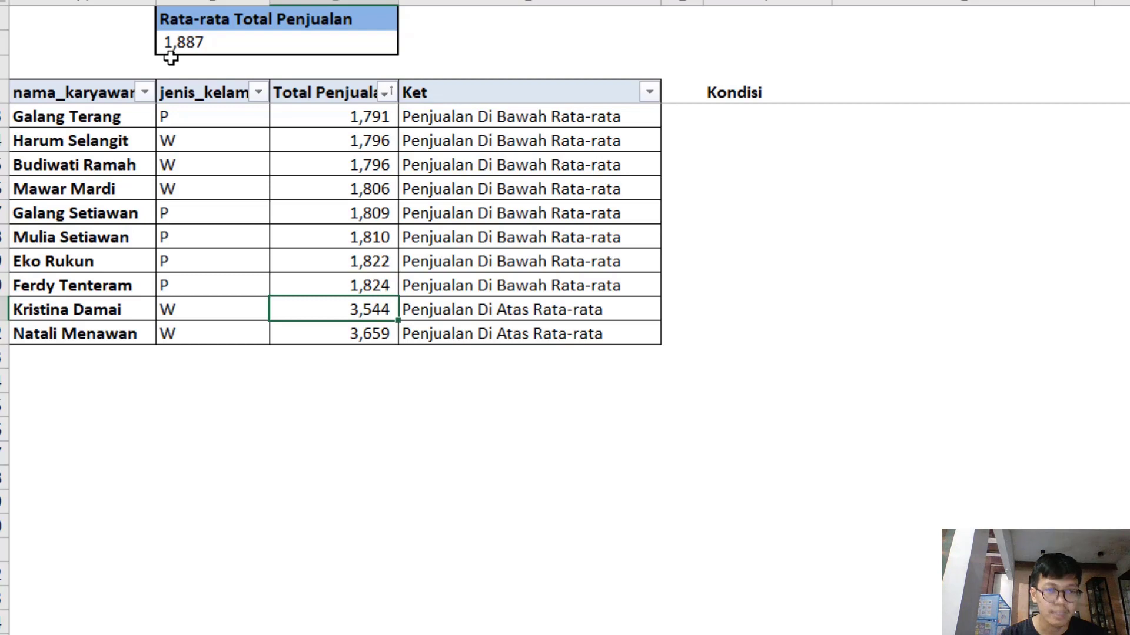
{"action": "left_click", "coordinate": [464, 316]}
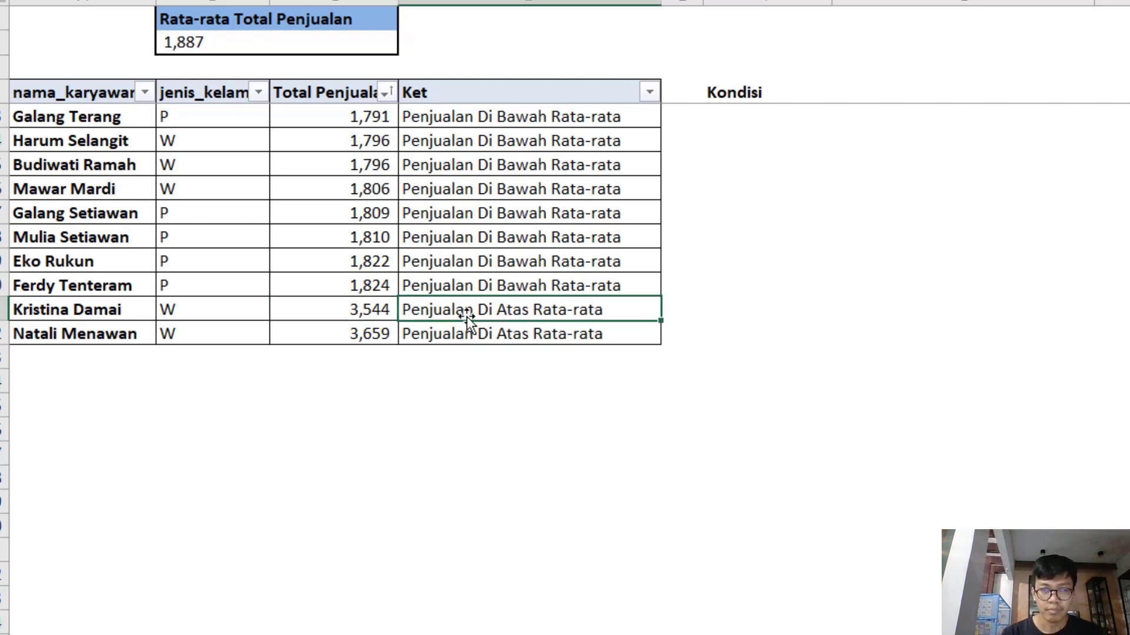
{"action": "key", "text": "ctrl+Up"}
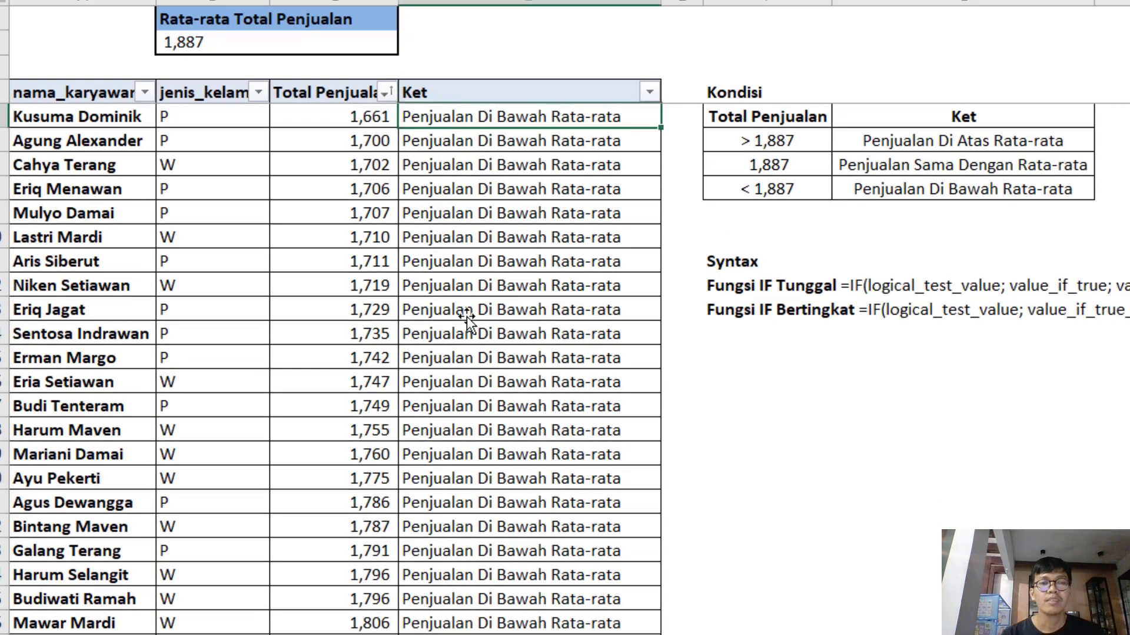
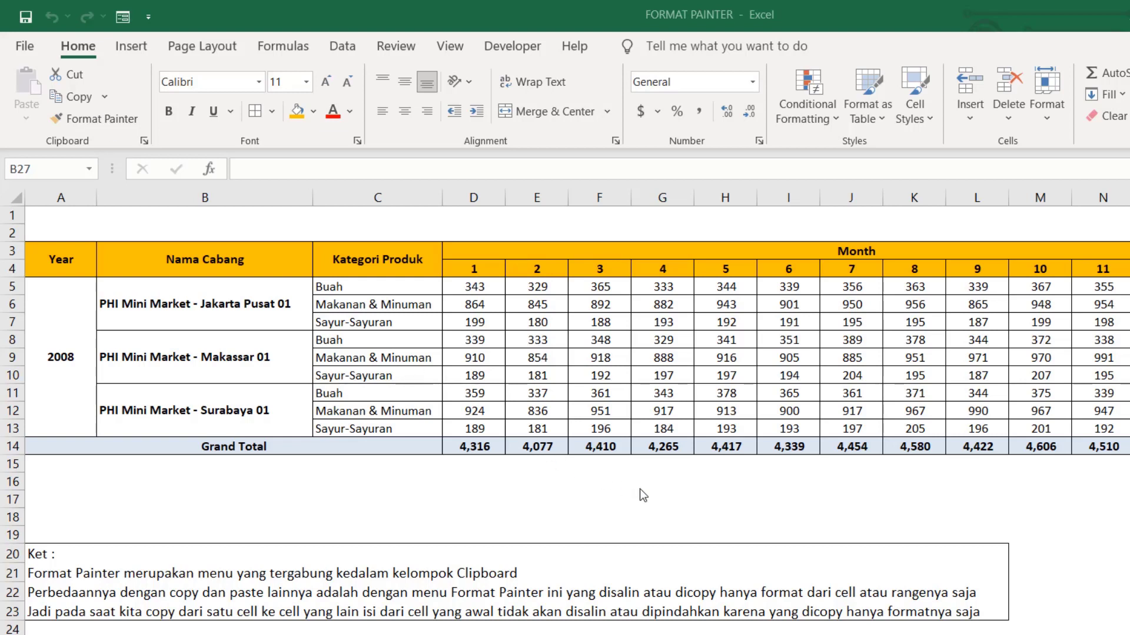
Step: Try copying the format of Grand Total cell G14 onto cell K7 with Format Painter, and undo it
{"action": "left_click", "coordinate": [661, 452]}
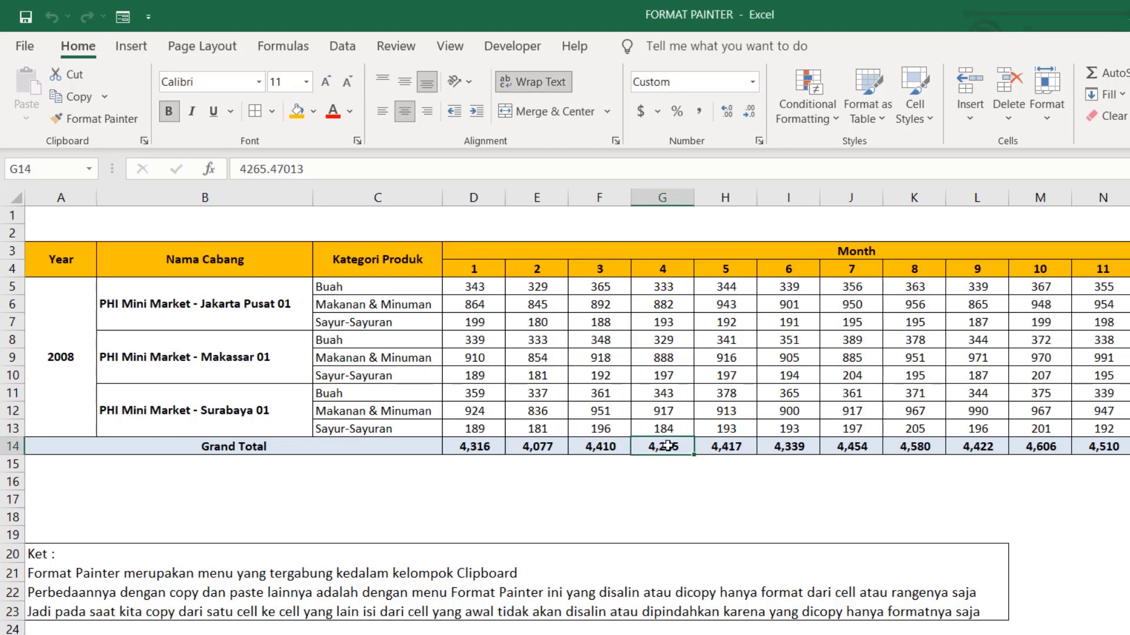
{"action": "left_click", "coordinate": [786, 336]}
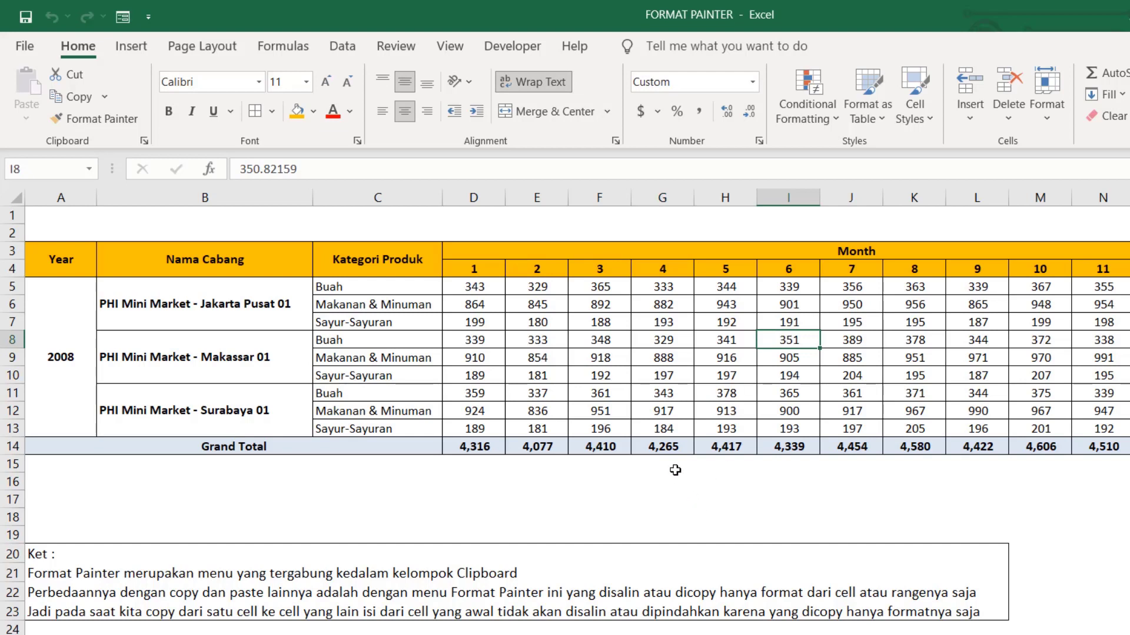
{"action": "left_click", "coordinate": [657, 446]}
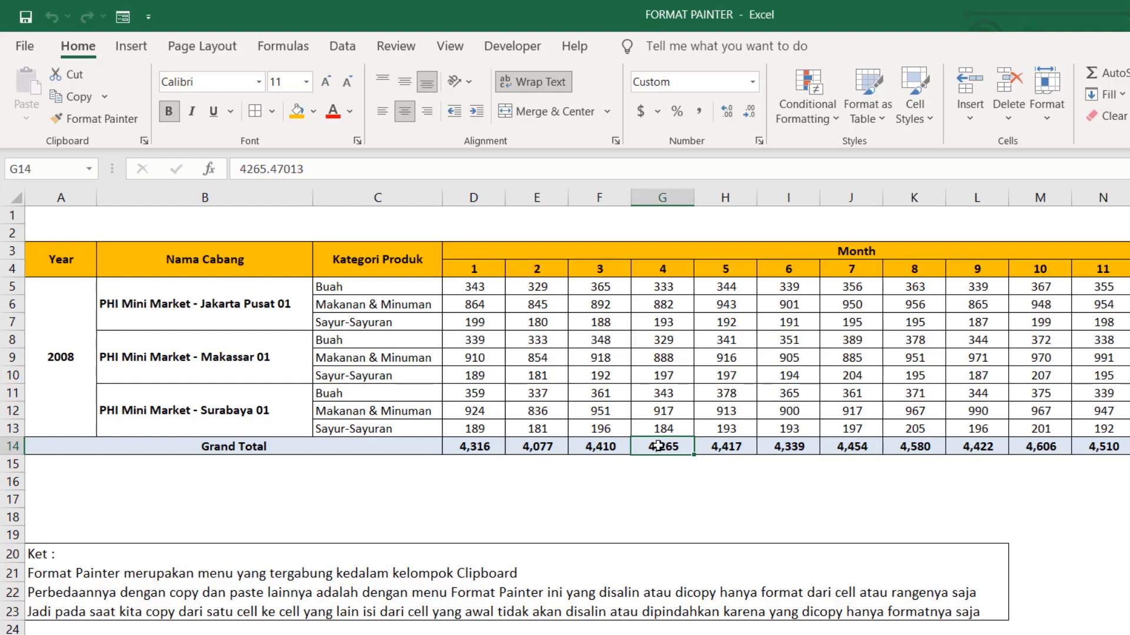
{"action": "left_click", "coordinate": [94, 120]}
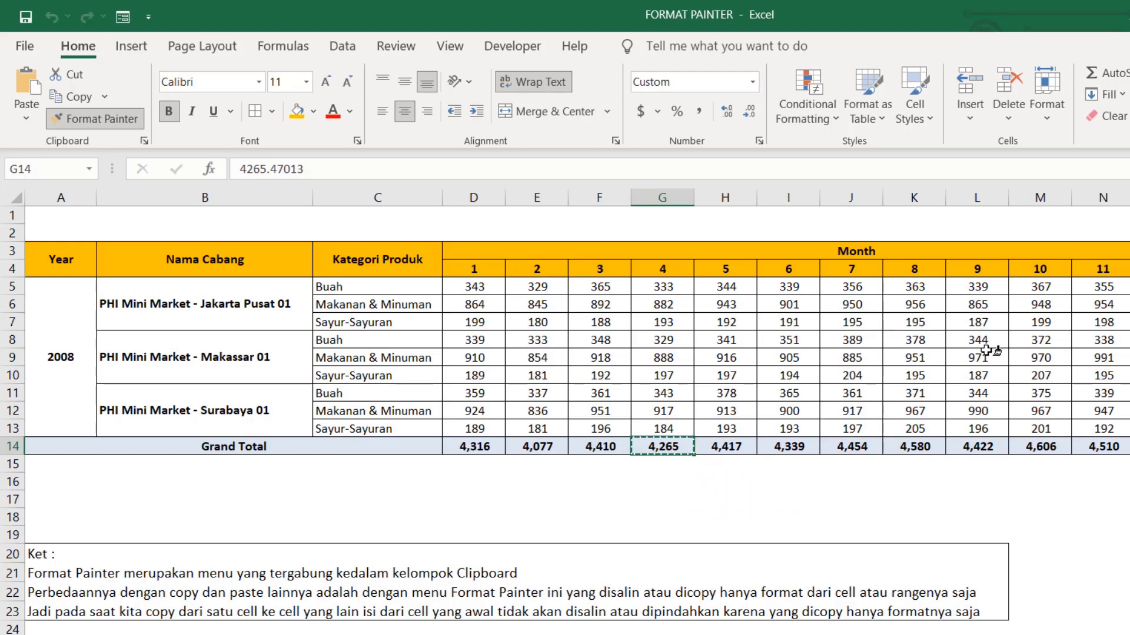
{"action": "left_click", "coordinate": [913, 325]}
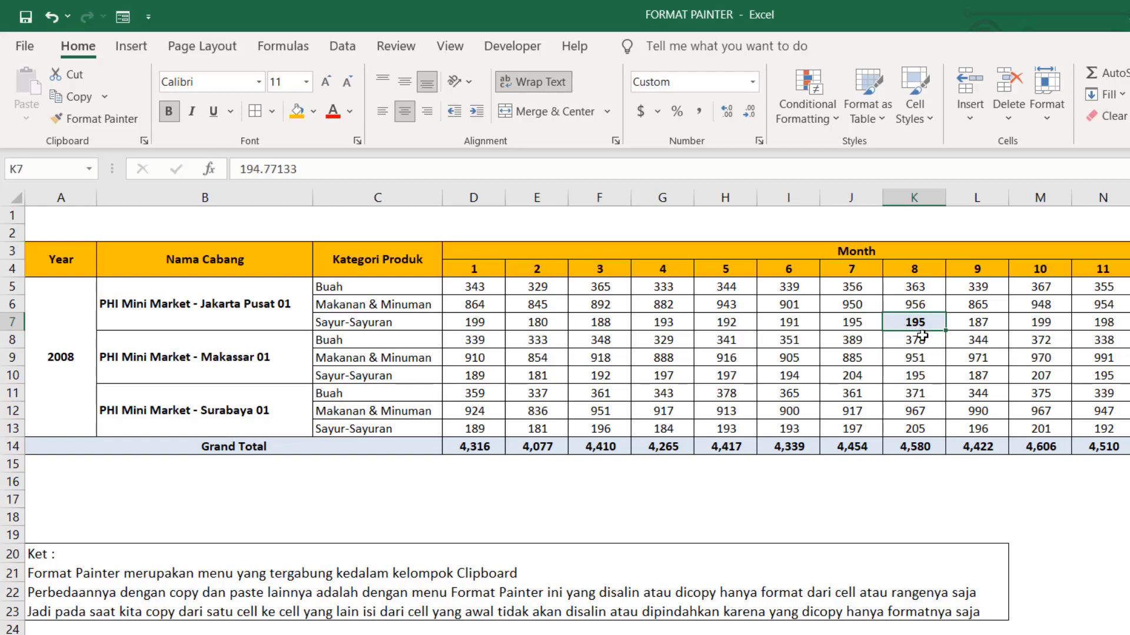
{"action": "key", "text": "ctrl+z"}
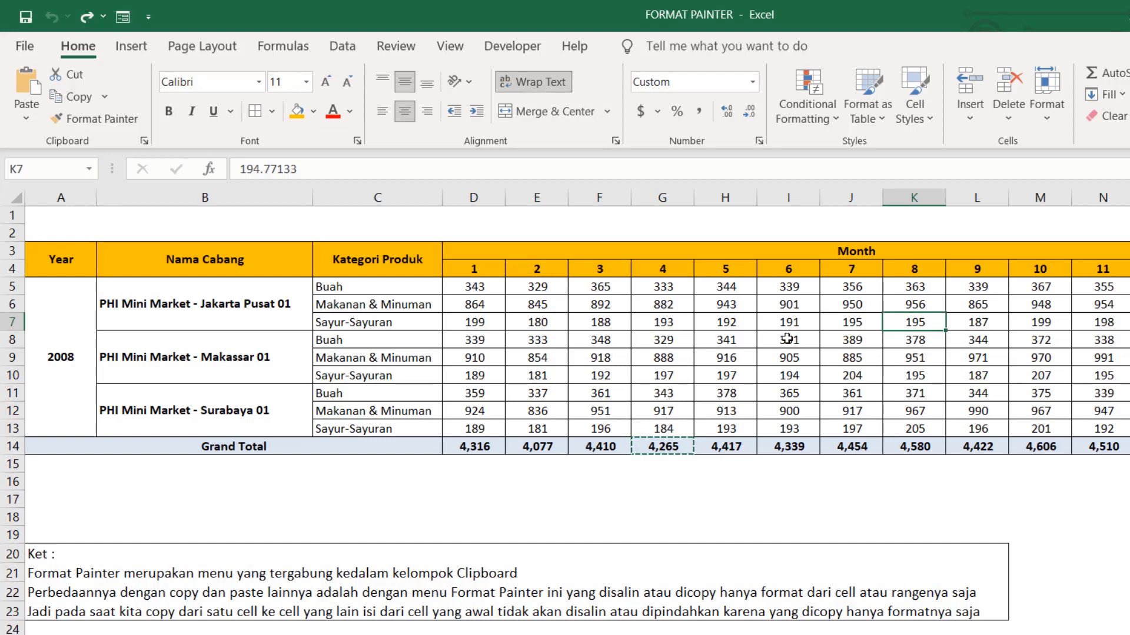
Step: Examine the formatted table A3:P14 and compare it with the unformatted practice table in columns S to AH
{"action": "left_click", "coordinate": [647, 445]}
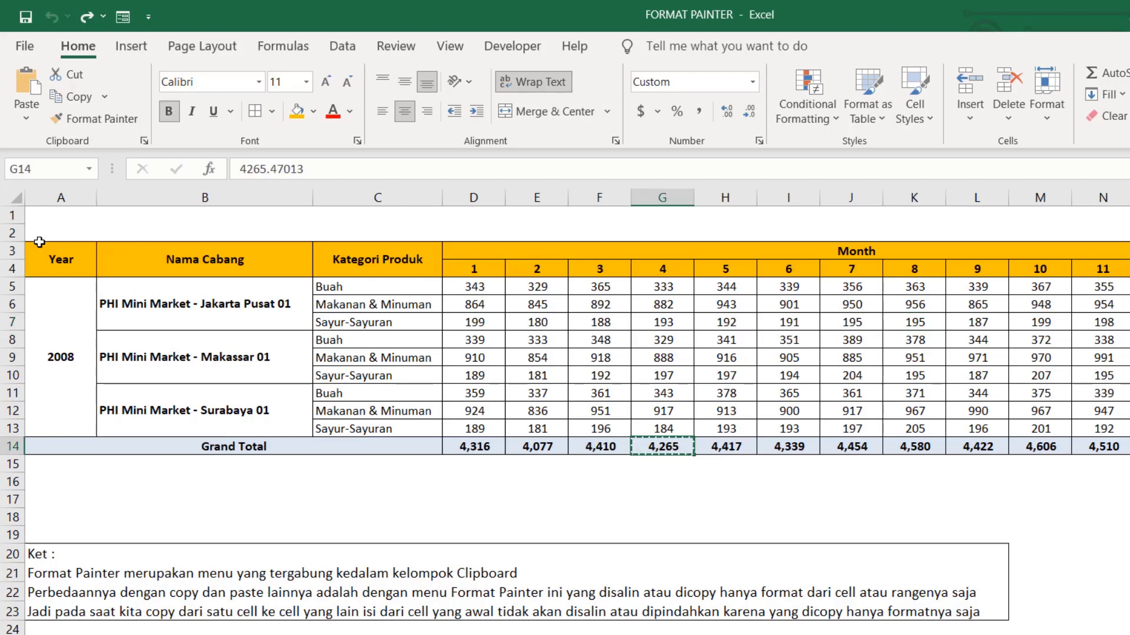
{"action": "left_click", "coordinate": [36, 267]}
{"action": "left_click_drag", "start_coordinate": [37, 267], "coordinate": [1053, 410]}
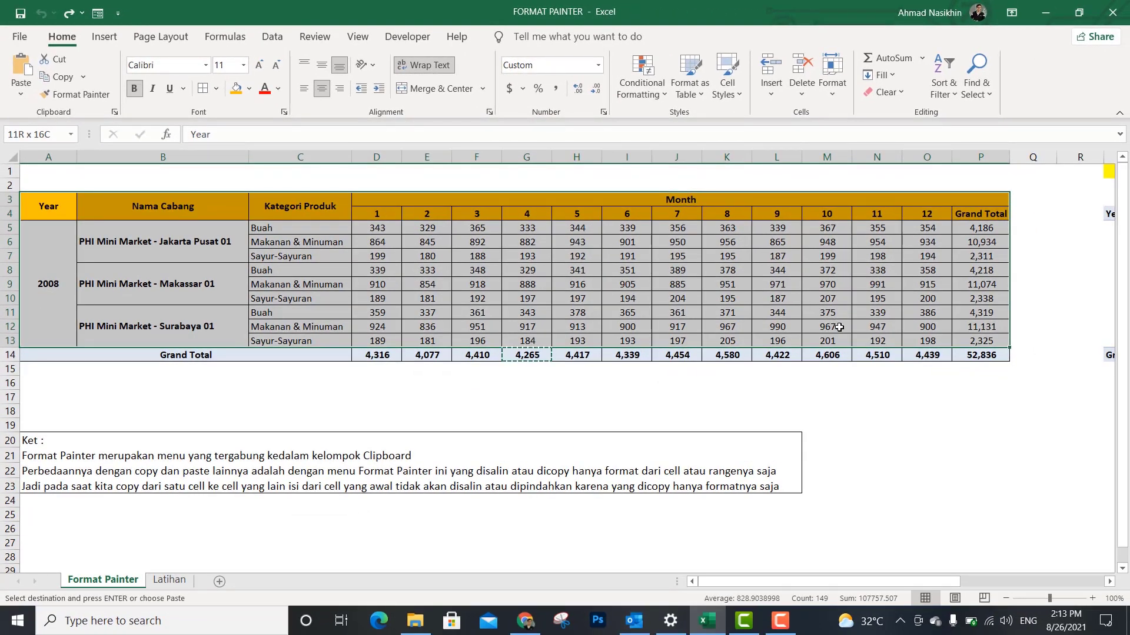
{"action": "left_click_drag", "start_coordinate": [839, 327], "coordinate": [846, 356]}
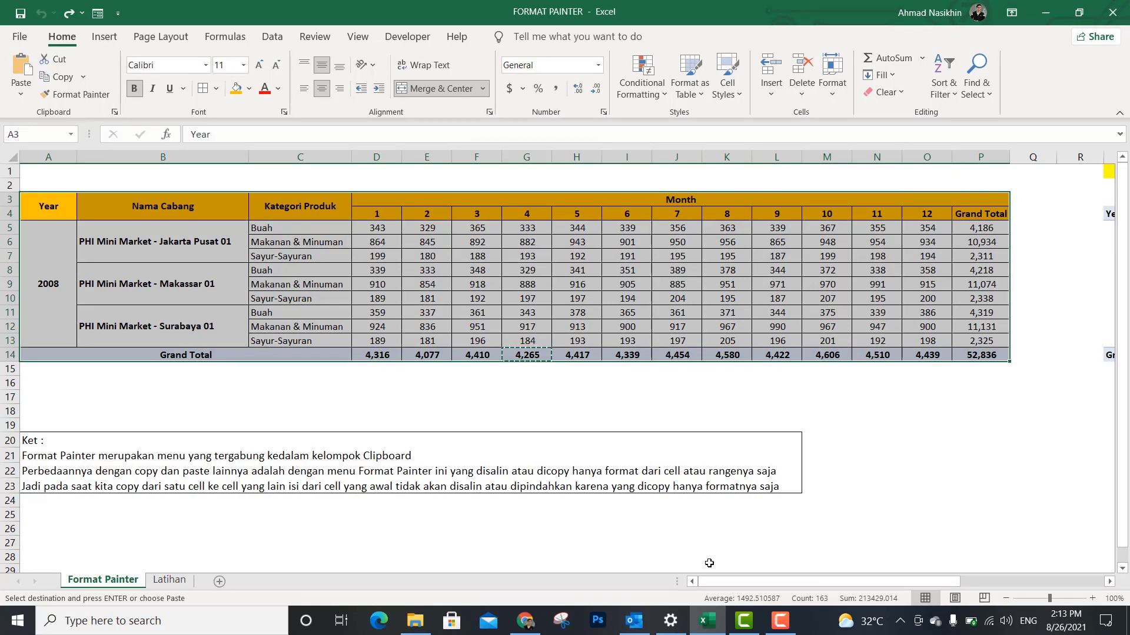
{"action": "left_click", "coordinate": [827, 440]}
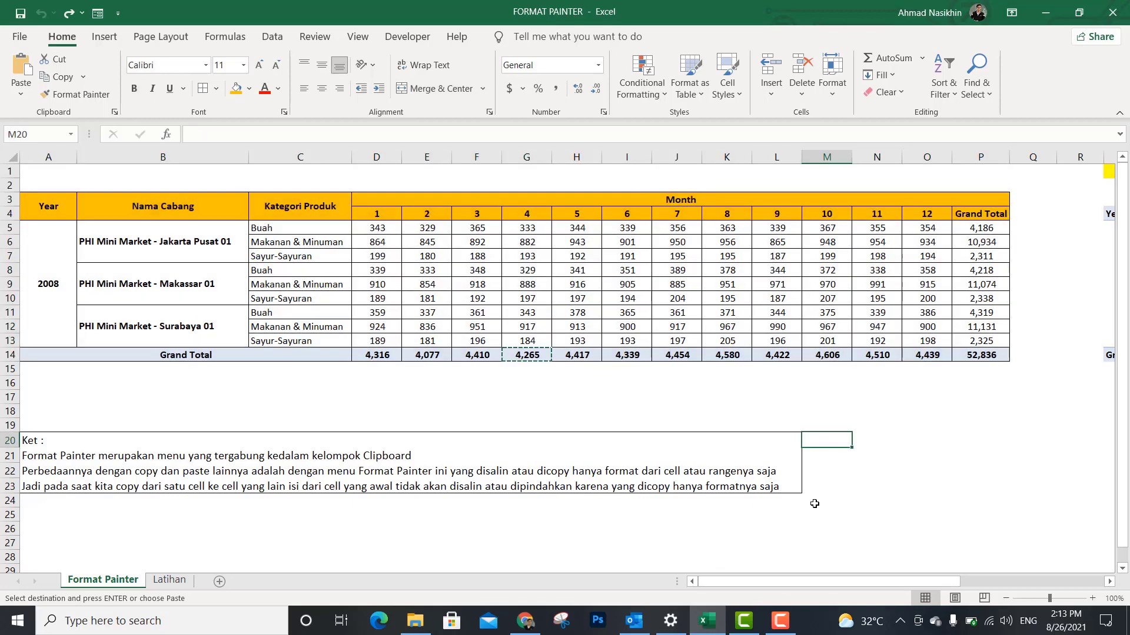
{"action": "left_click_drag", "start_coordinate": [783, 587], "coordinate": [993, 566]}
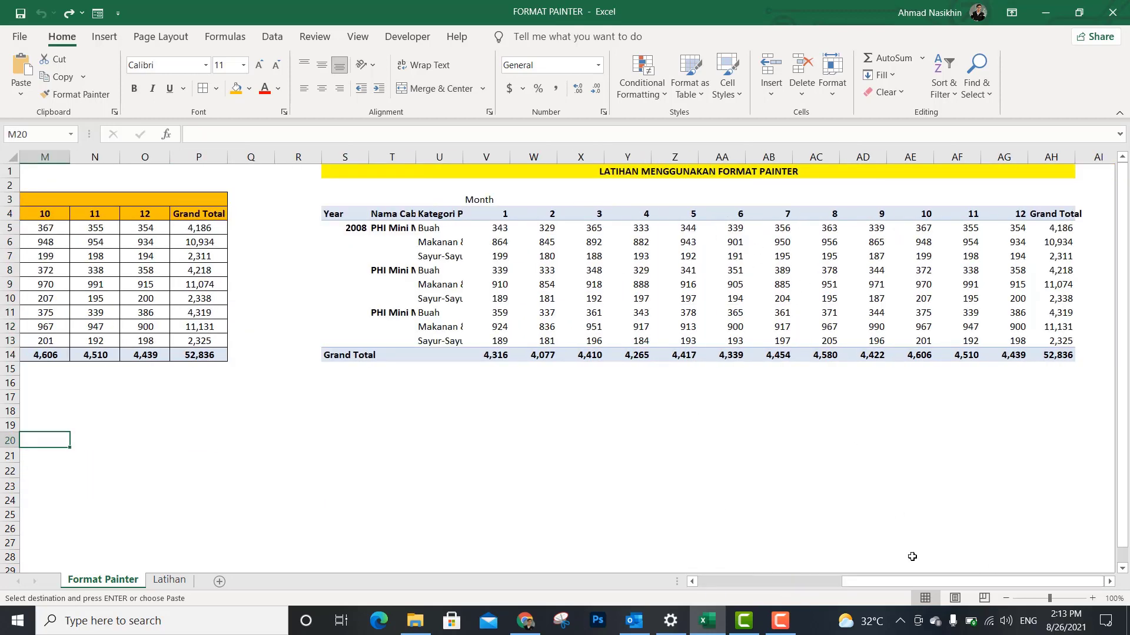
{"action": "left_click_drag", "start_coordinate": [912, 582], "coordinate": [768, 583]}
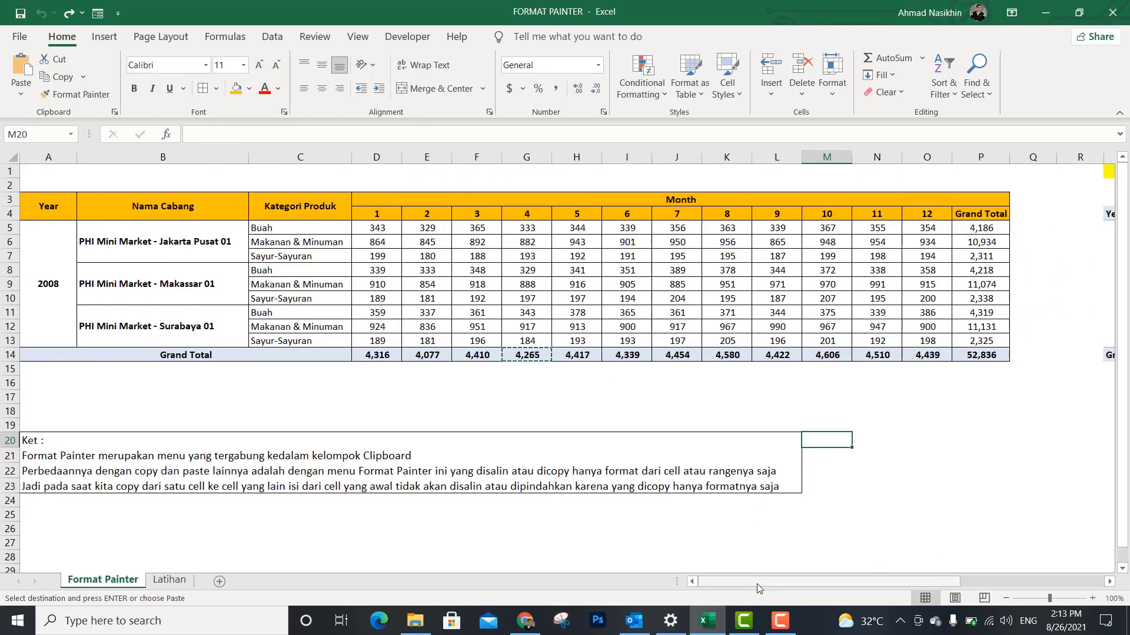
{"action": "left_click_drag", "start_coordinate": [767, 583], "coordinate": [701, 583]}
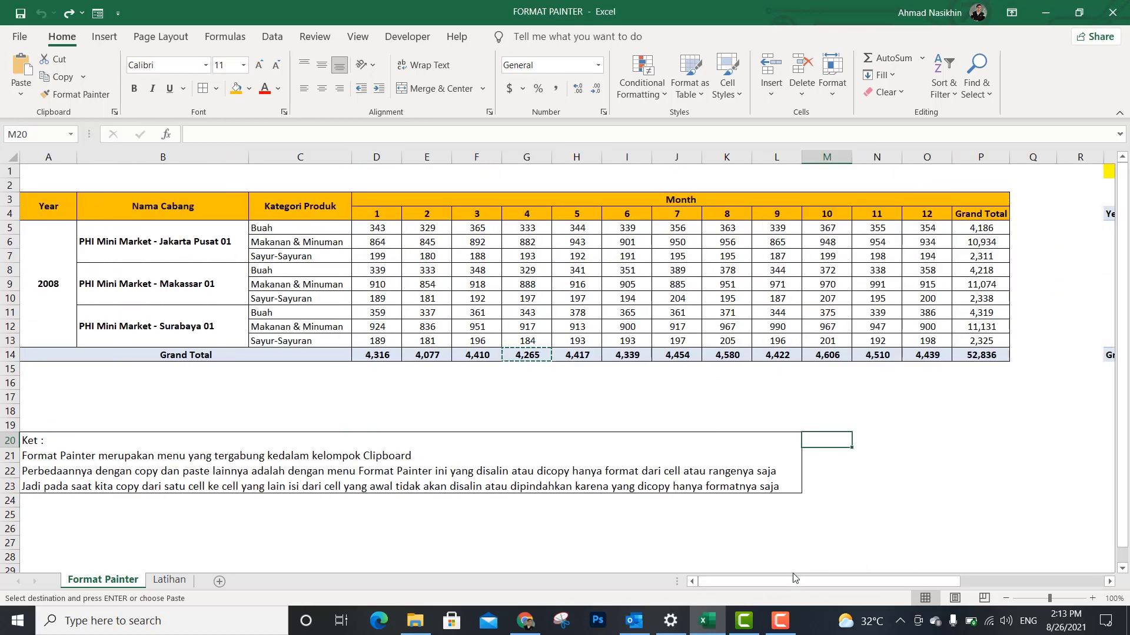
{"action": "left_click_drag", "start_coordinate": [828, 580], "coordinate": [971, 582]}
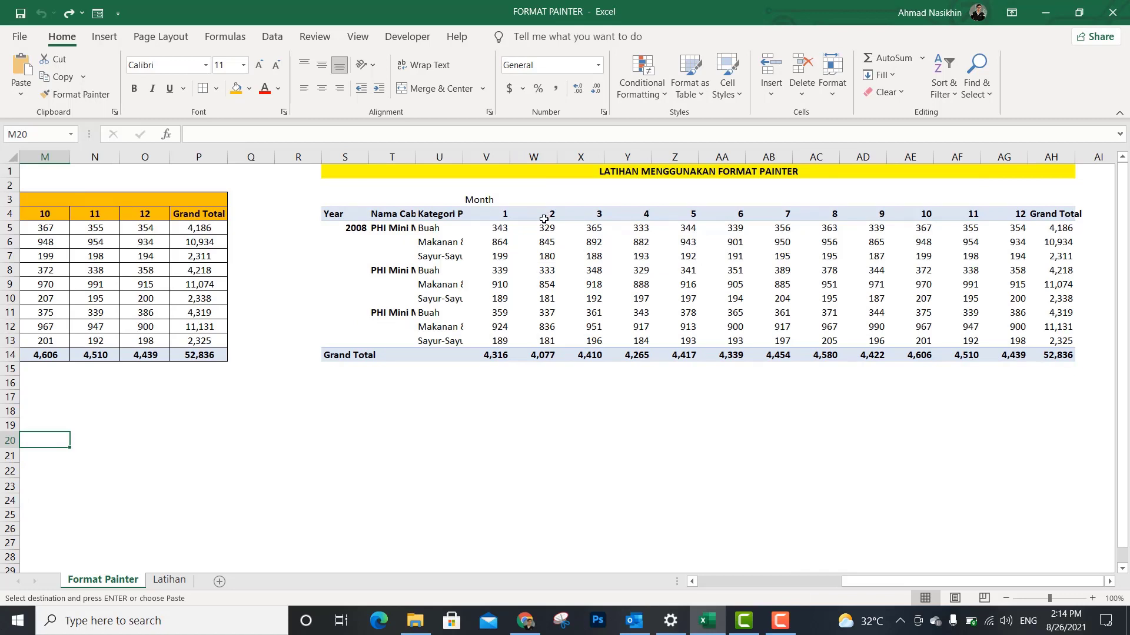
Step: Try formatting the practice table's Month header manually: merge and center V3:AH3, make it bold and fill it orange
{"action": "left_click_drag", "start_coordinate": [471, 201], "coordinate": [978, 201]}
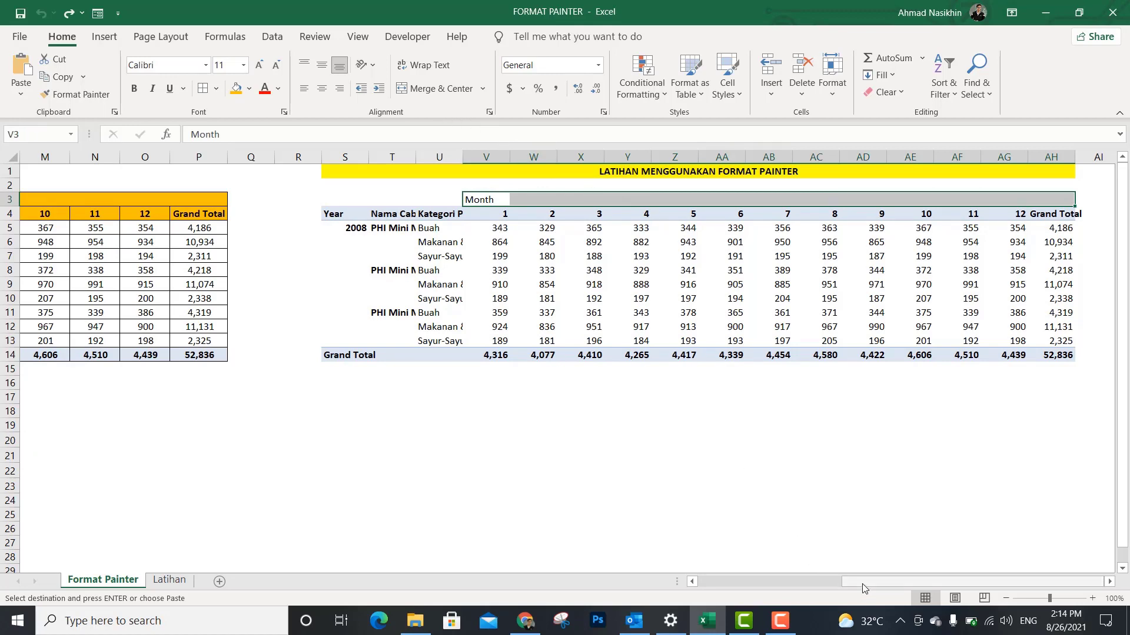
{"action": "left_click_drag", "start_coordinate": [863, 584], "coordinate": [676, 581]}
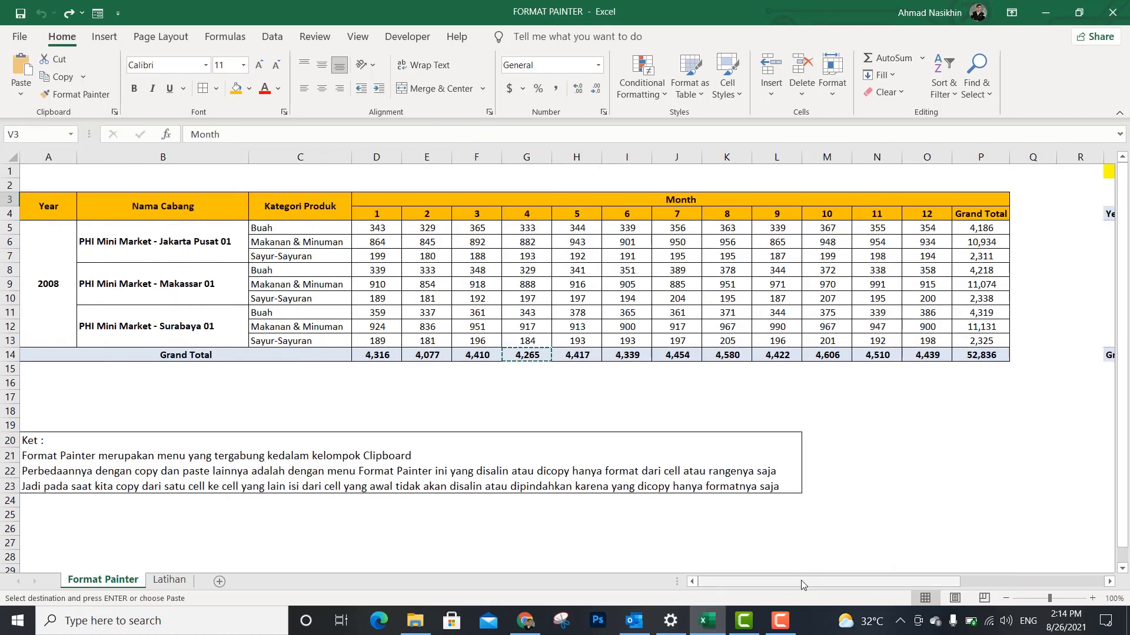
{"action": "left_click_drag", "start_coordinate": [806, 581], "coordinate": [950, 581]}
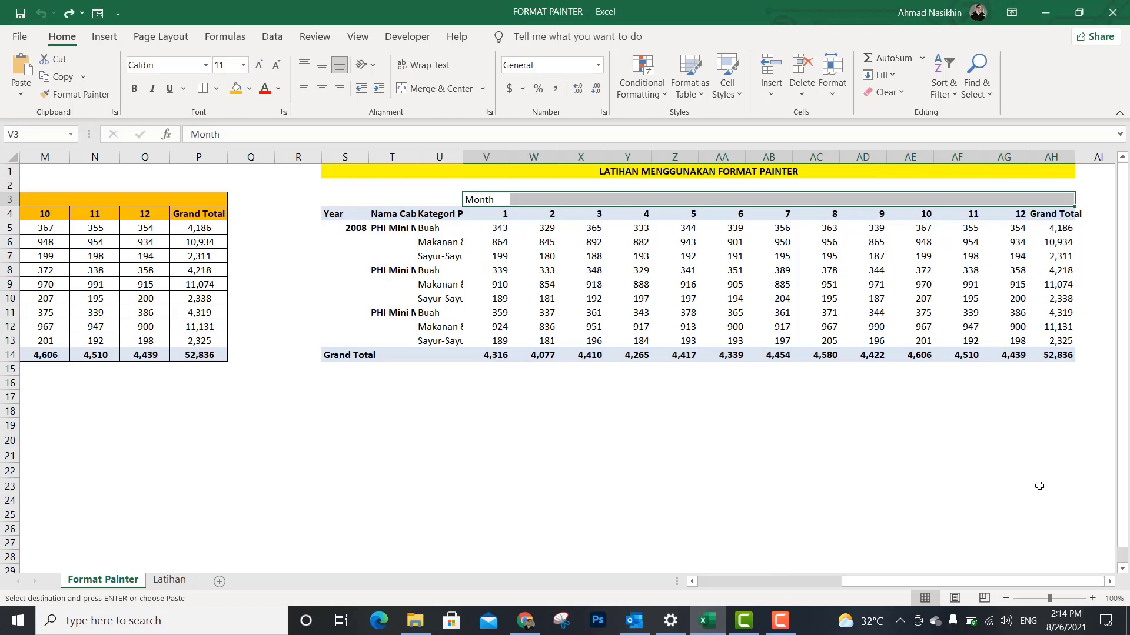
{"action": "left_click", "coordinate": [433, 90]}
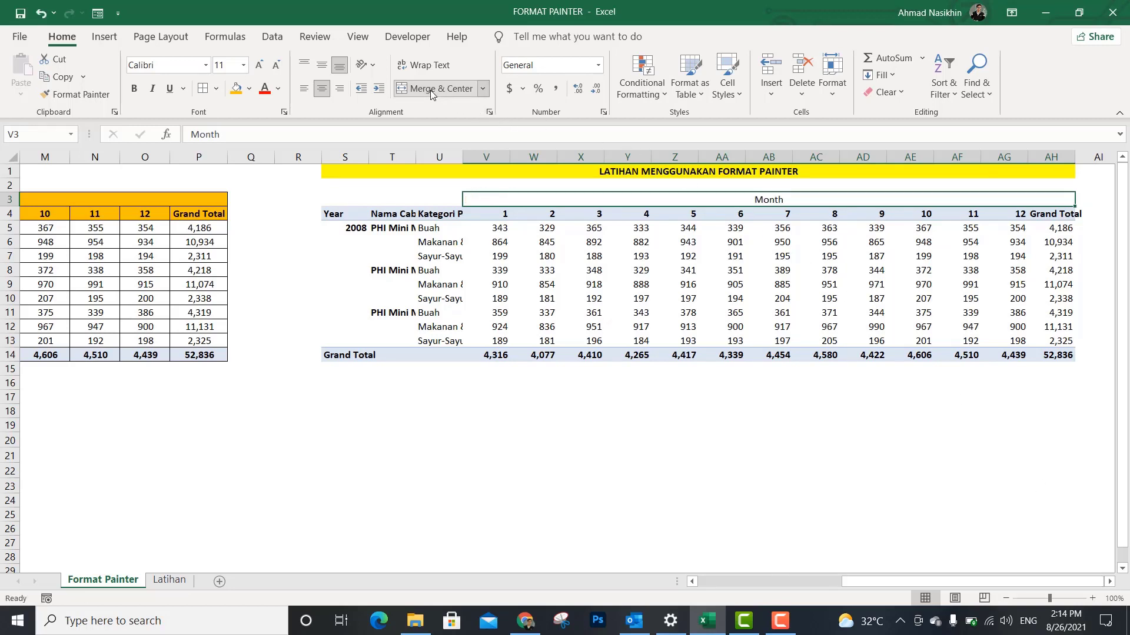
{"action": "key", "text": "ctrl+b"}
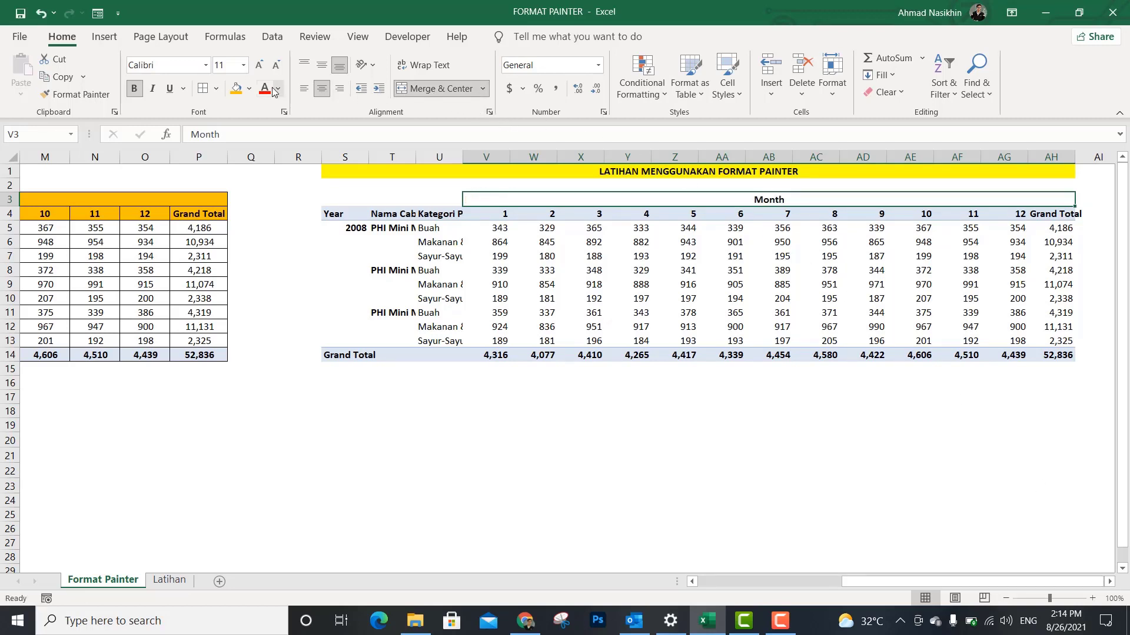
{"action": "left_click", "coordinate": [236, 89]}
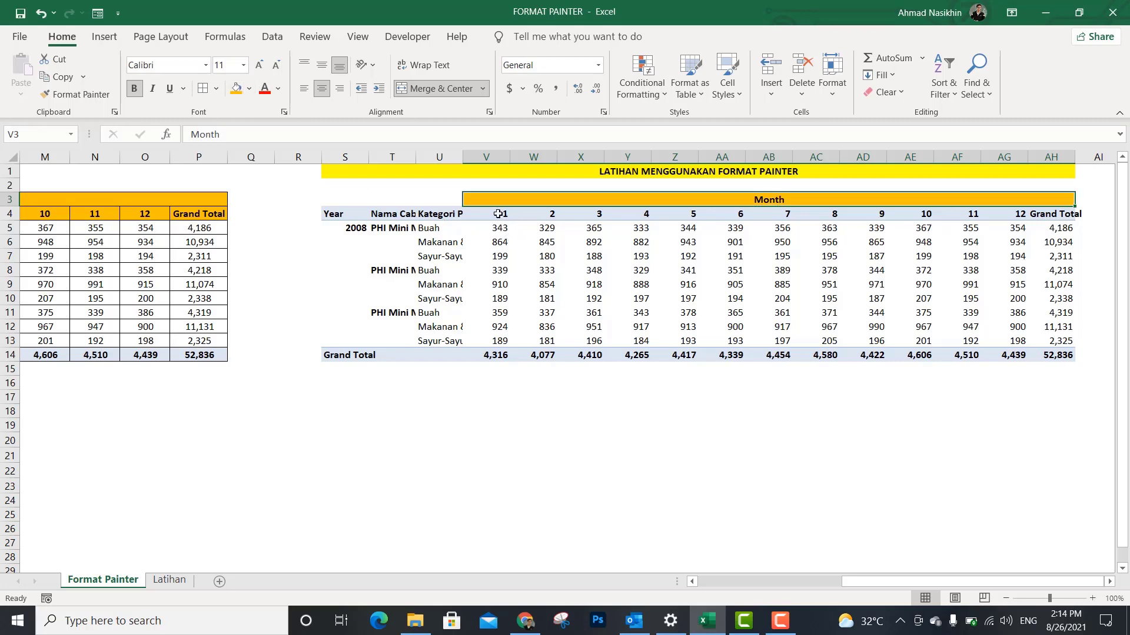
Step: Undo the orange fill, bold and merge of the practice table's Month header
{"action": "left_click_drag", "start_coordinate": [498, 213], "coordinate": [978, 357]}
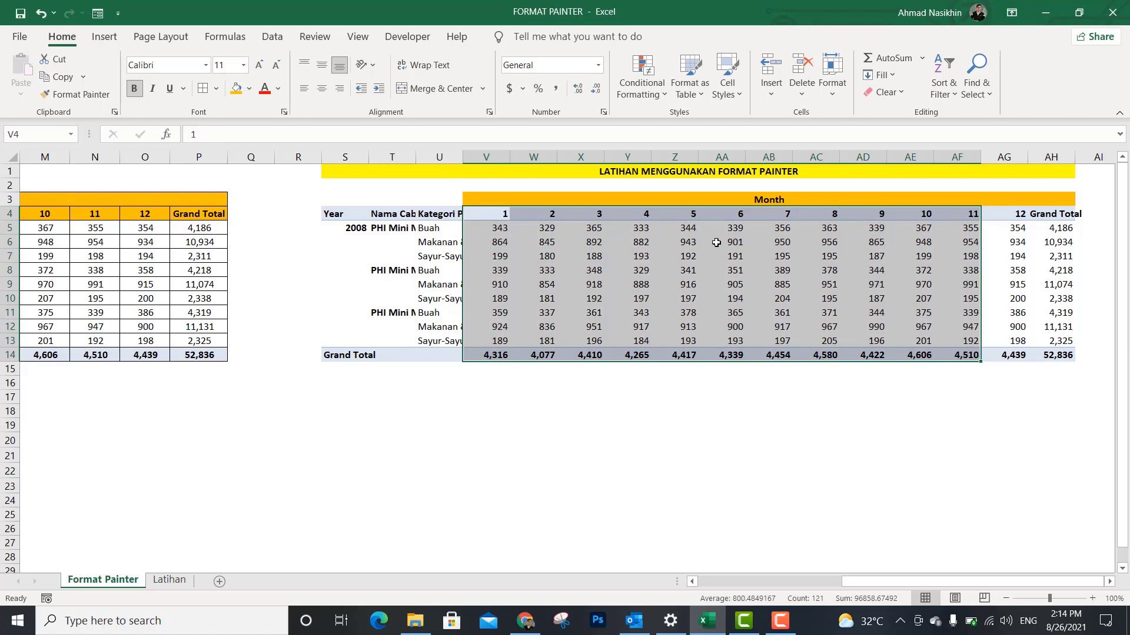
{"action": "key", "text": "ctrl+z"}
{"action": "key", "text": "ctrl+z"}
{"action": "key", "text": "ctrl+z"}
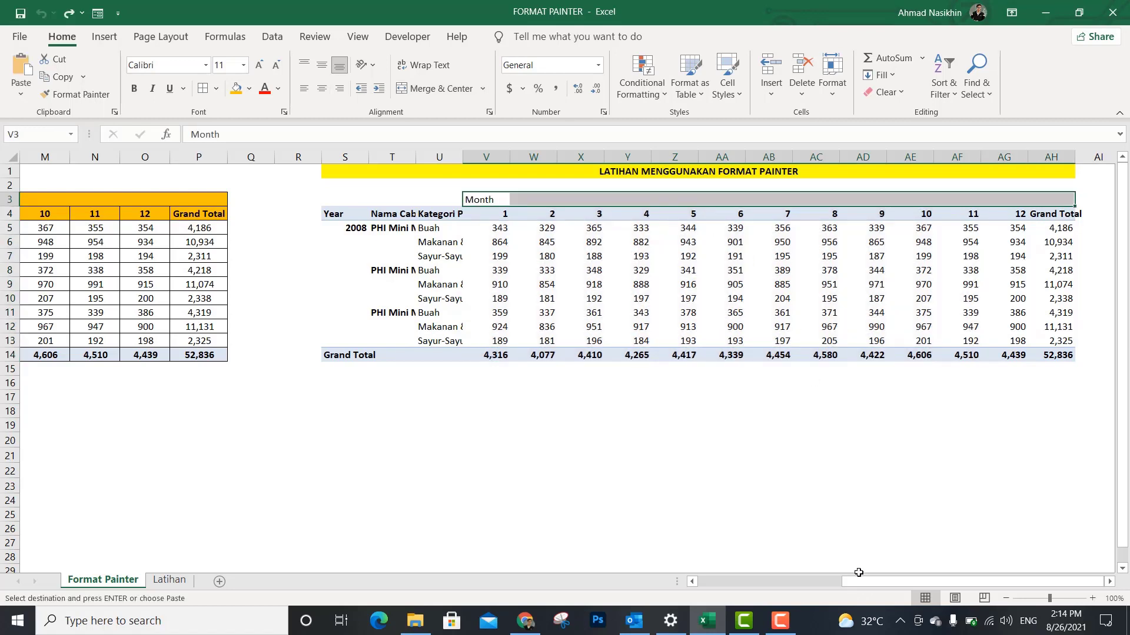
{"action": "left_click_drag", "start_coordinate": [863, 579], "coordinate": [703, 588]}
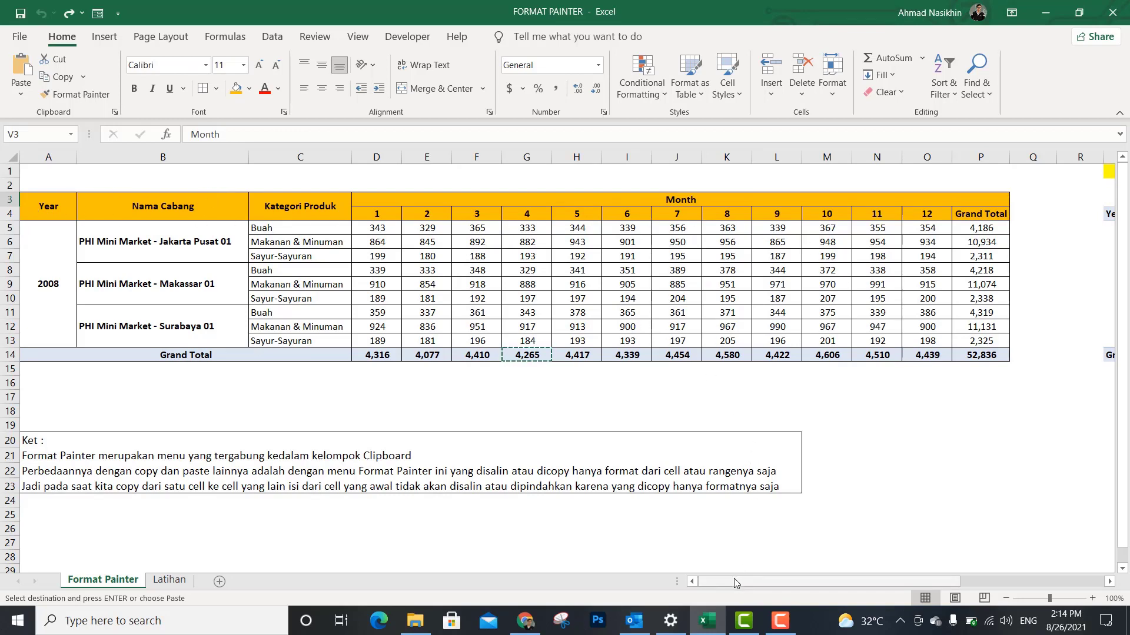
{"action": "left_click_drag", "start_coordinate": [759, 582], "coordinate": [1065, 584]}
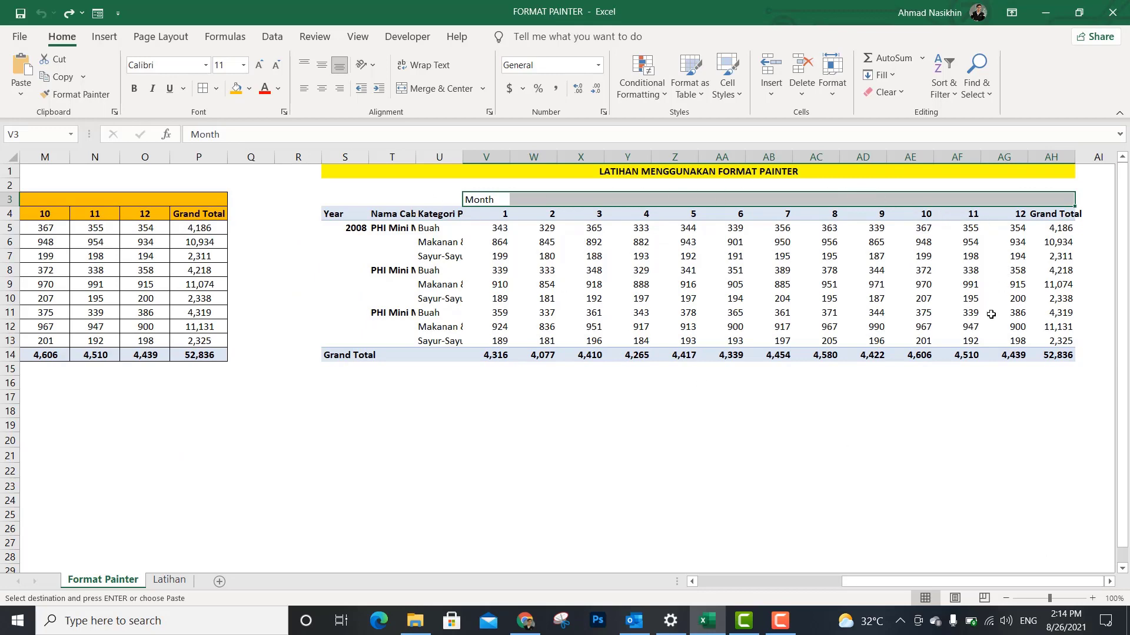
Step: Copy the formatting of the finished sales table A3:P14 onto the practice table S3:AH14 with Format Painter
{"action": "left_click_drag", "start_coordinate": [850, 582], "coordinate": [706, 585]}
{"action": "left_click_drag", "start_coordinate": [35, 199], "coordinate": [676, 287]}
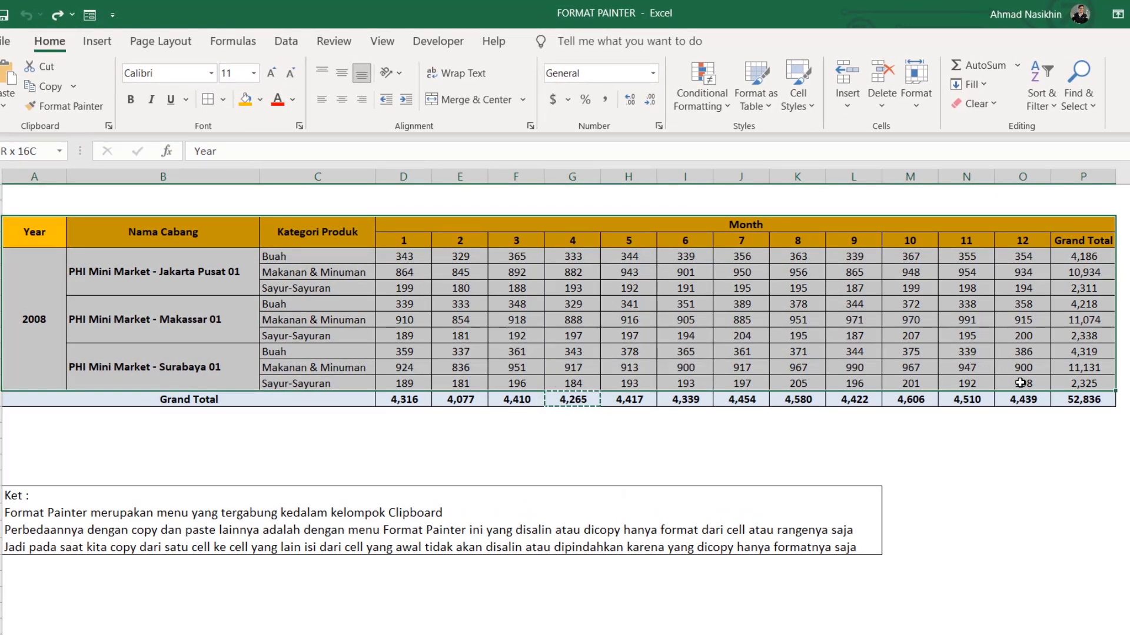
{"action": "left_click_drag", "start_coordinate": [1020, 383], "coordinate": [1033, 395]}
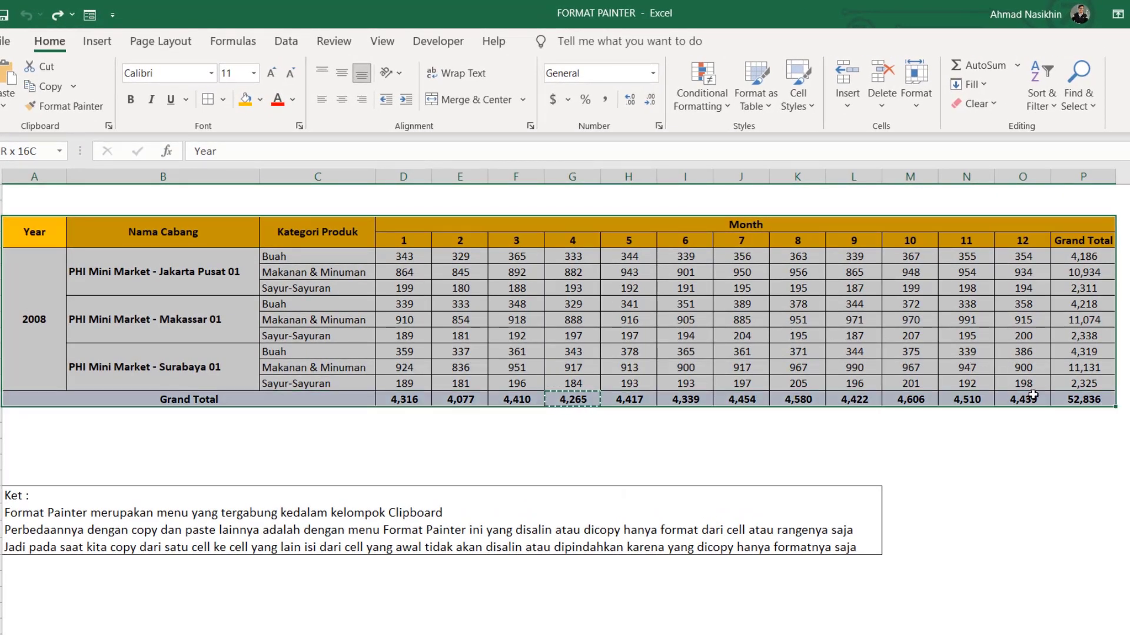
{"action": "left_click", "coordinate": [58, 112]}
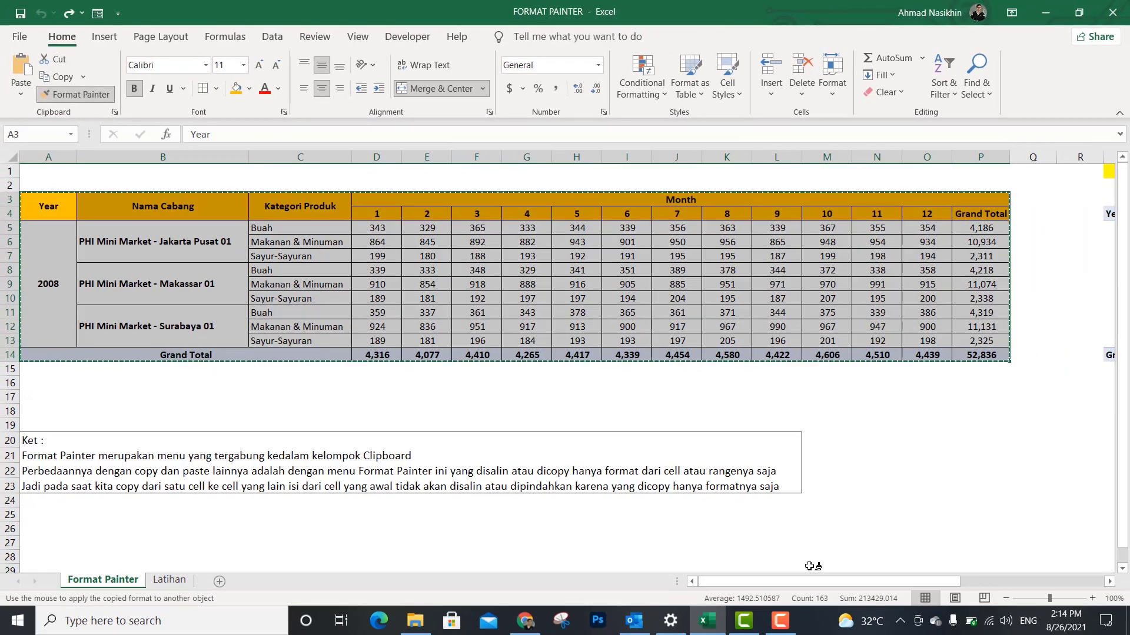
{"action": "left_click_drag", "start_coordinate": [809, 579], "coordinate": [1095, 582]}
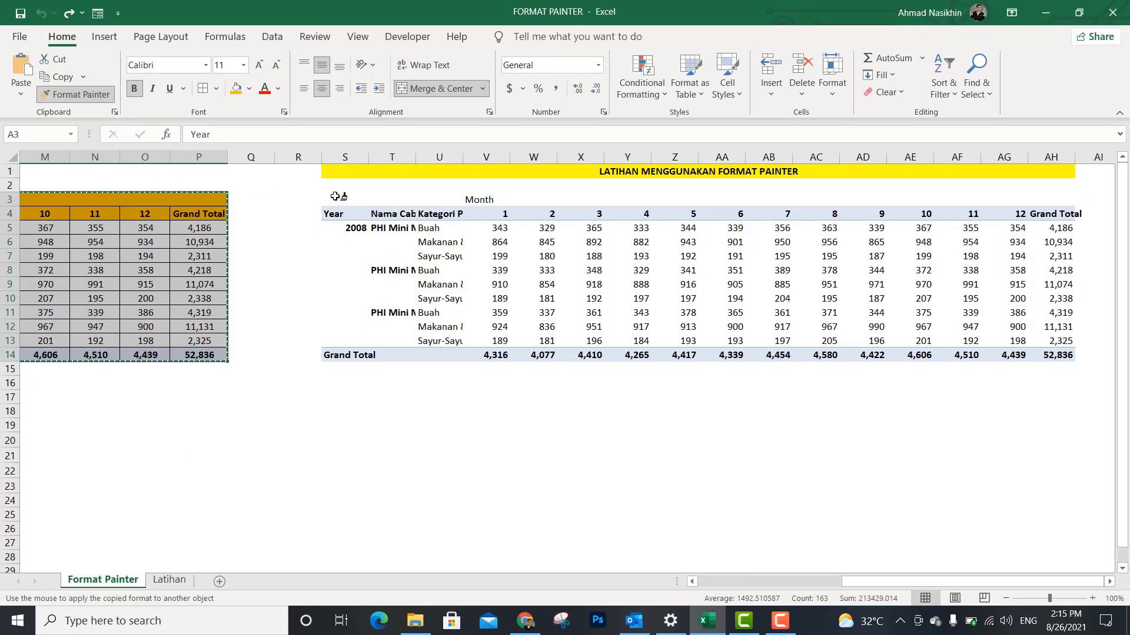
{"action": "mouse_move", "coordinate": [336, 196]}
{"action": "left_mouse_down"}
{"action": "mouse_move", "coordinate": [606, 300]}
{"action": "mouse_move", "coordinate": [1074, 359]}
{"action": "left_mouse_up"}
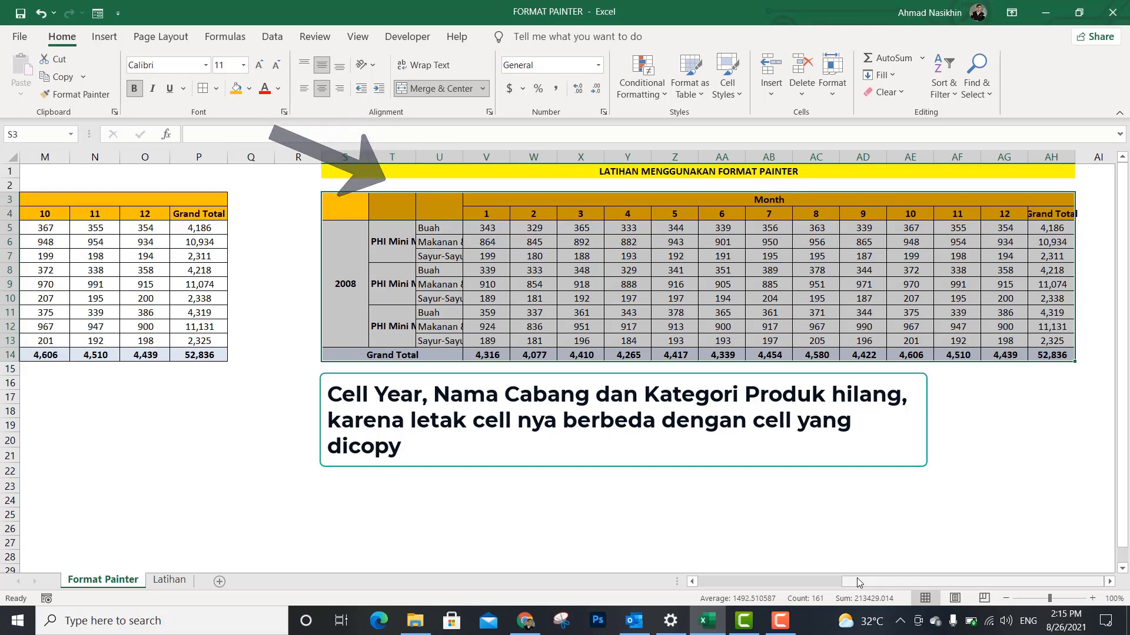
Step: Copy the formatting and column widths of entire columns A to P onto columns S to AH with Format Painter
{"action": "left_click_drag", "start_coordinate": [858, 582], "coordinate": [714, 583]}
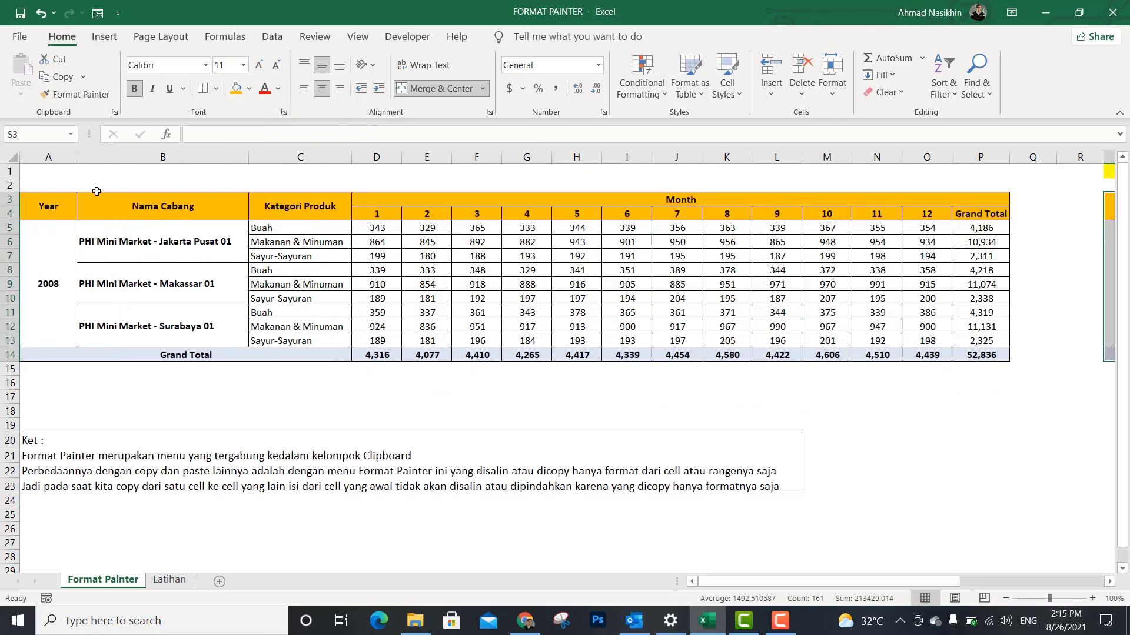
{"action": "left_click", "coordinate": [32, 159]}
{"action": "left_click_drag", "start_coordinate": [88, 165], "coordinate": [970, 190]}
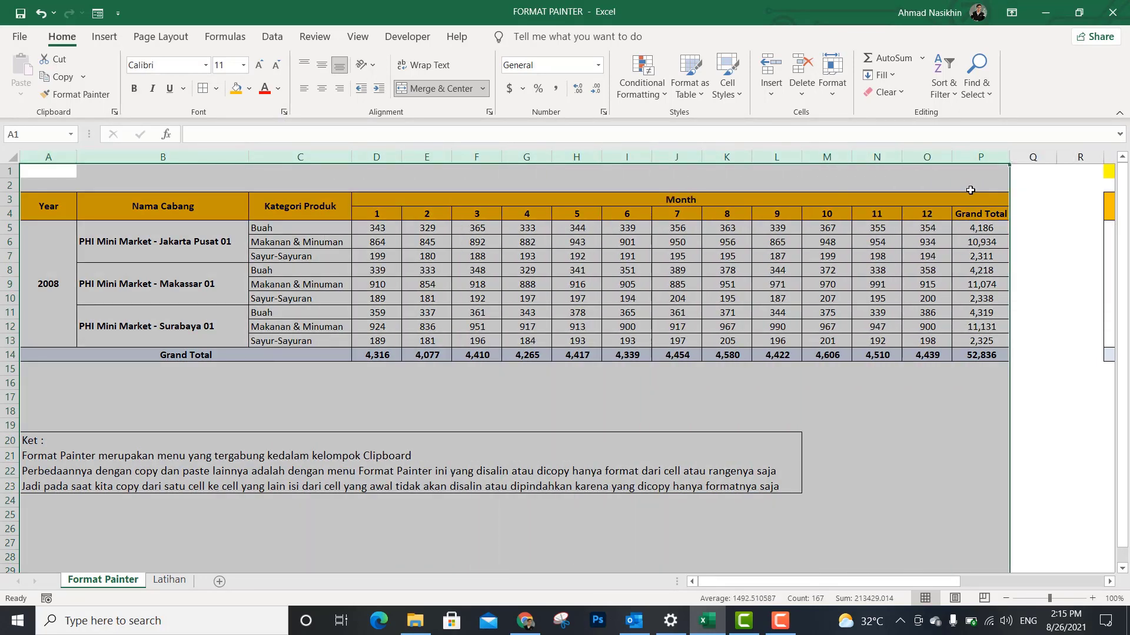
{"action": "left_click", "coordinate": [83, 97]}
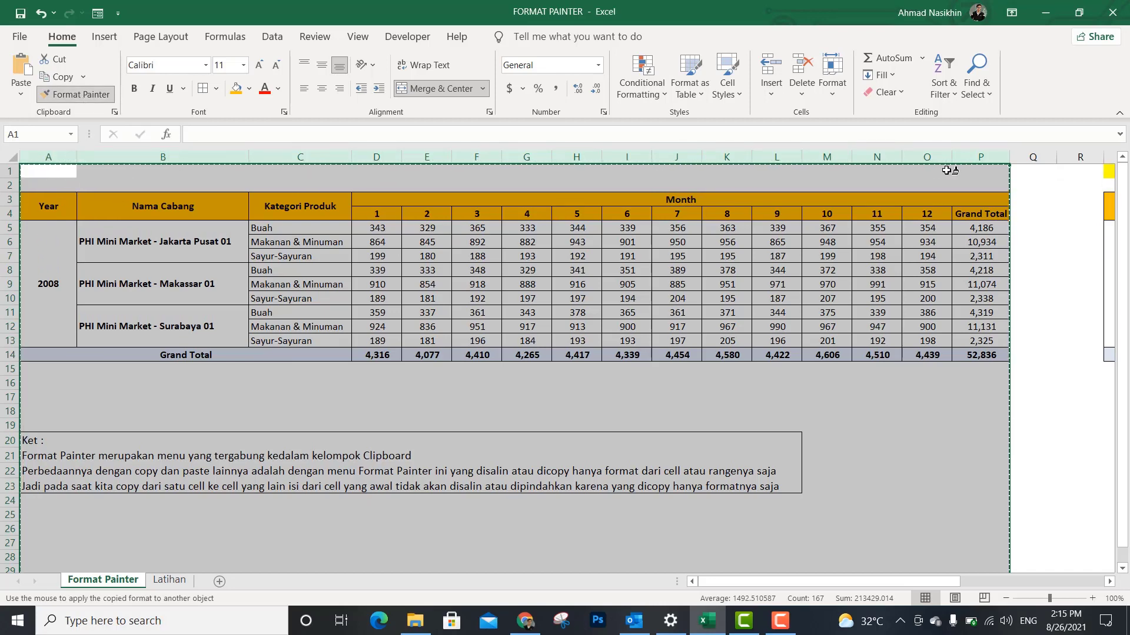
{"action": "left_click_drag", "start_coordinate": [853, 586], "coordinate": [1046, 581]}
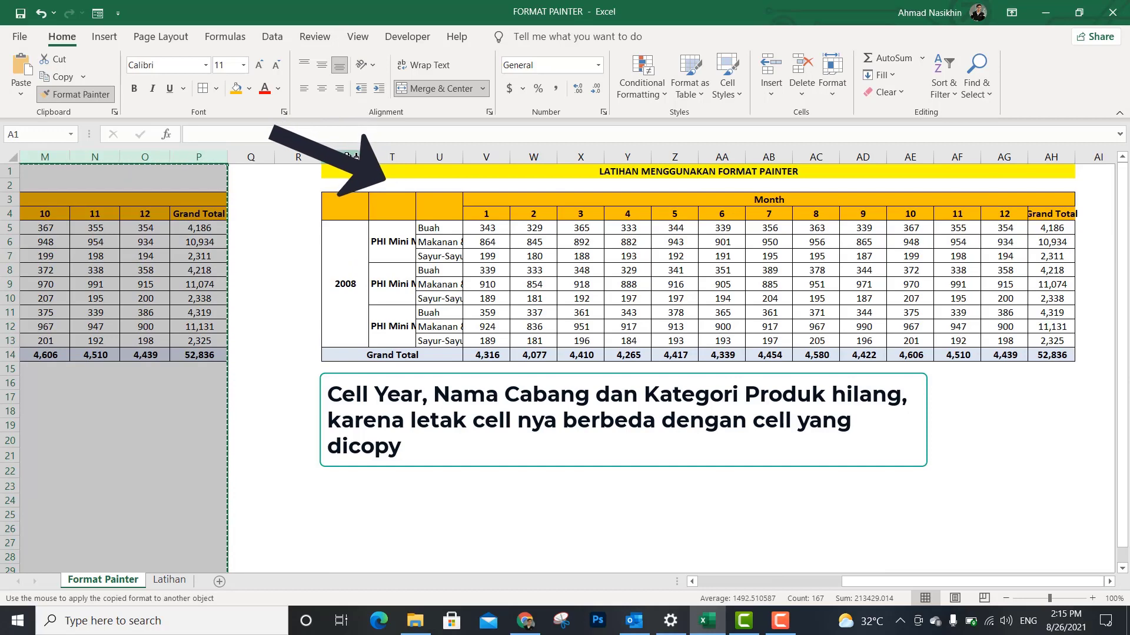
{"action": "mouse_move", "coordinate": [345, 157]}
{"action": "left_mouse_down"}
{"action": "mouse_move", "coordinate": [353, 170]}
{"action": "mouse_move", "coordinate": [623, 211]}
{"action": "mouse_move", "coordinate": [1045, 250]}
{"action": "left_mouse_up"}
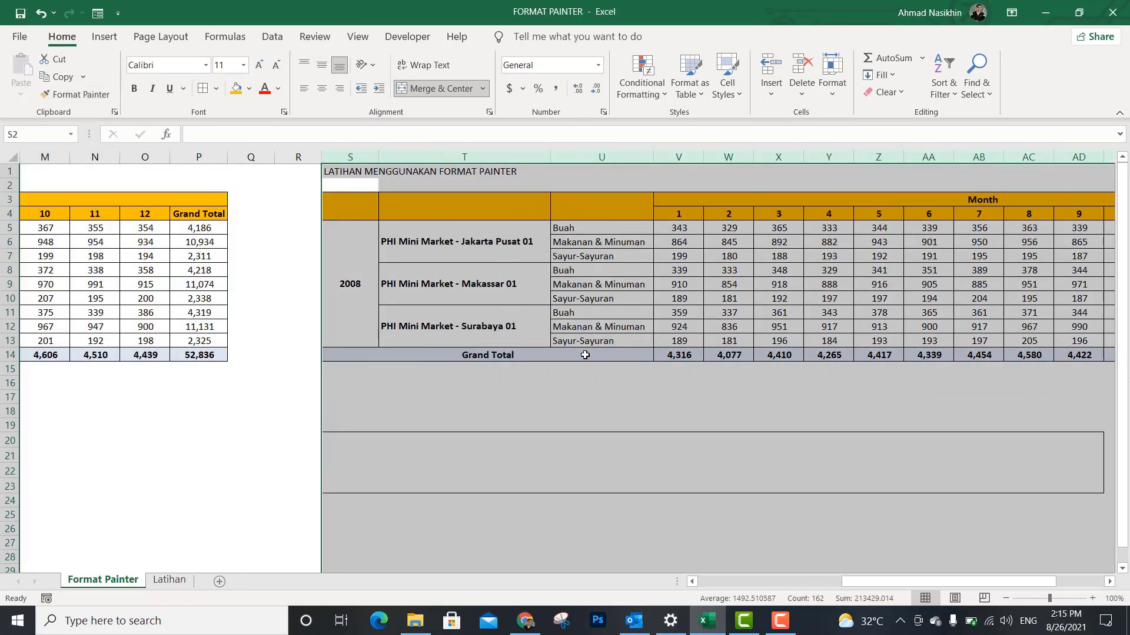
Step: Compare the bordered merged rows S20:AD23 below the practice table with the original notes block in A20:L23
{"action": "mouse_move", "coordinate": [878, 583]}
{"action": "left_mouse_down"}
{"action": "mouse_move", "coordinate": [990, 587]}
{"action": "mouse_move", "coordinate": [875, 593]}
{"action": "left_mouse_up"}
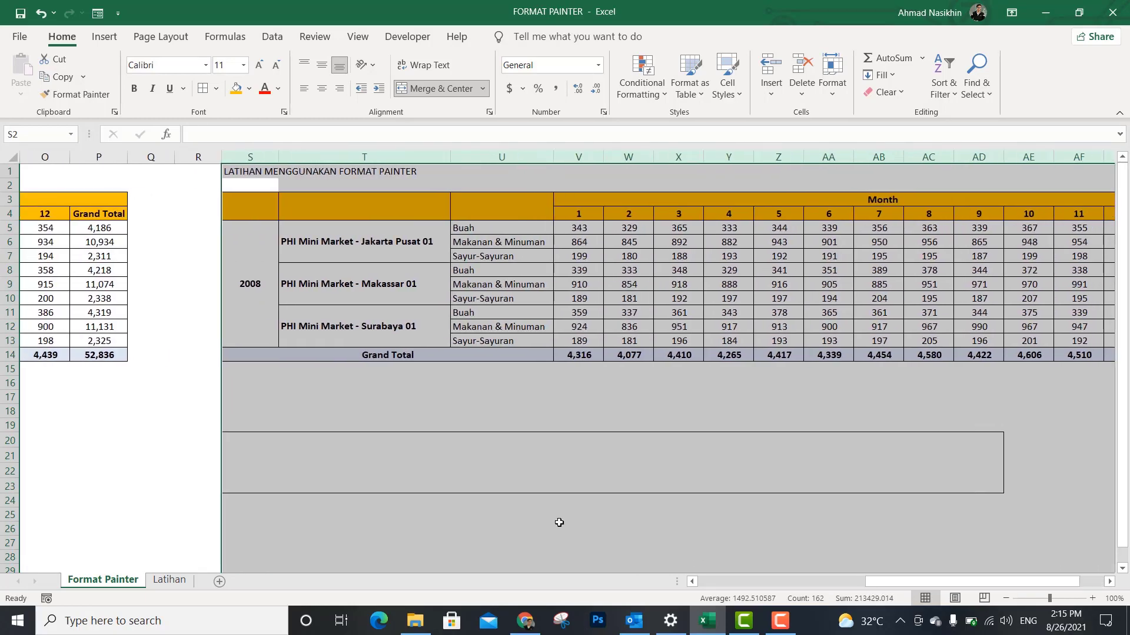
{"action": "left_click_drag", "start_coordinate": [560, 524], "coordinate": [556, 519]}
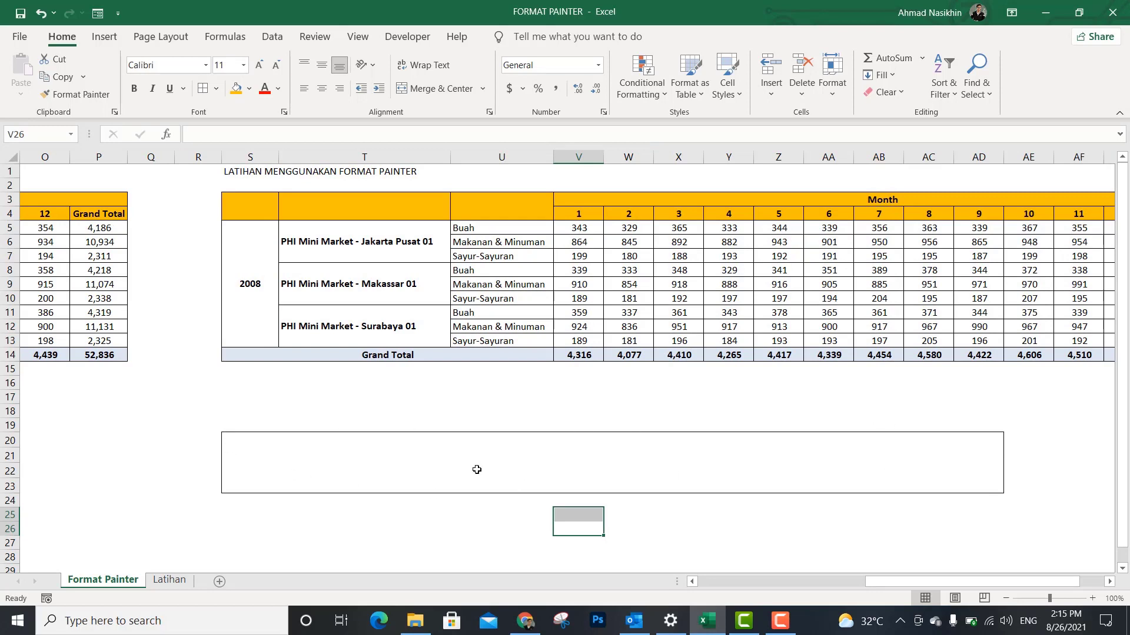
{"action": "left_click", "coordinate": [253, 440]}
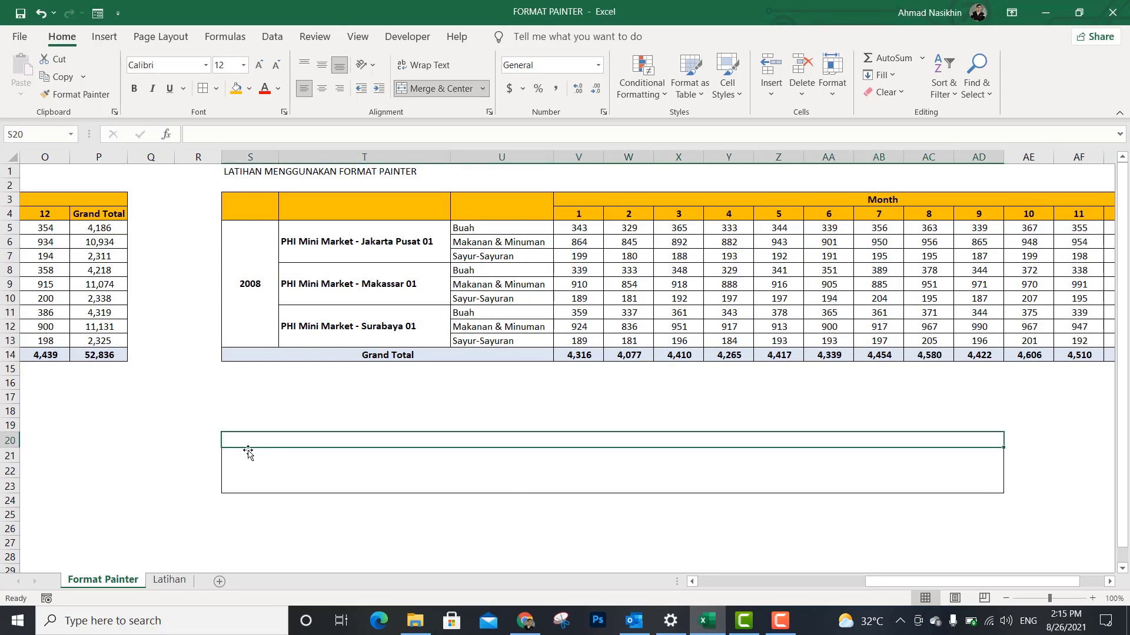
{"action": "left_click", "coordinate": [244, 456]}
{"action": "left_click", "coordinate": [243, 472]}
{"action": "left_click", "coordinate": [243, 491]}
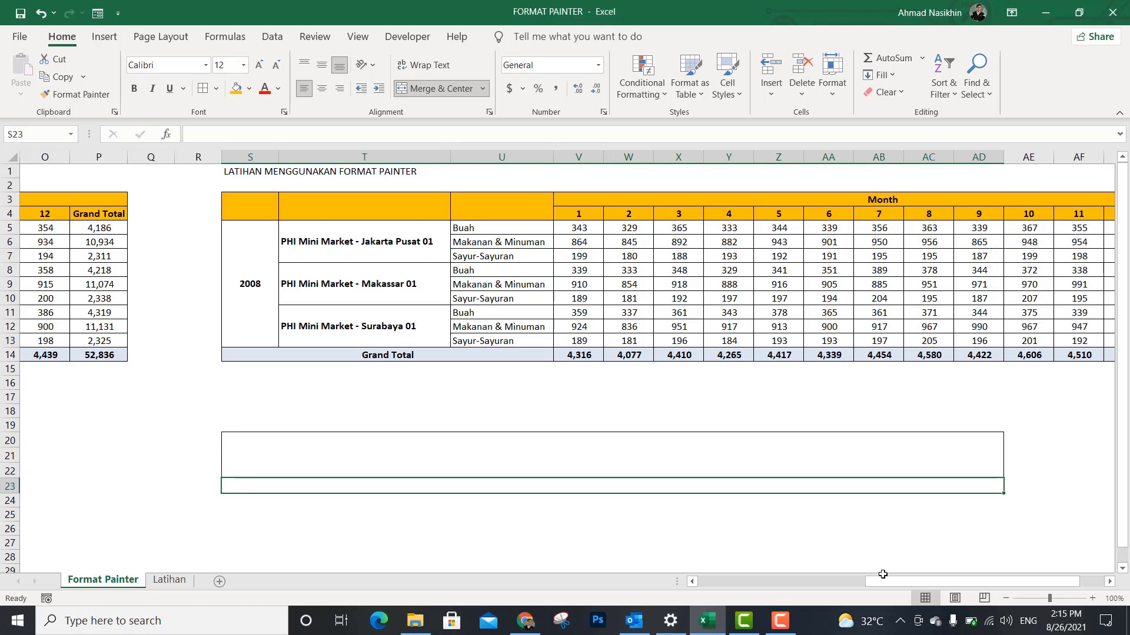
{"action": "left_click_drag", "start_coordinate": [924, 585], "coordinate": [691, 605]}
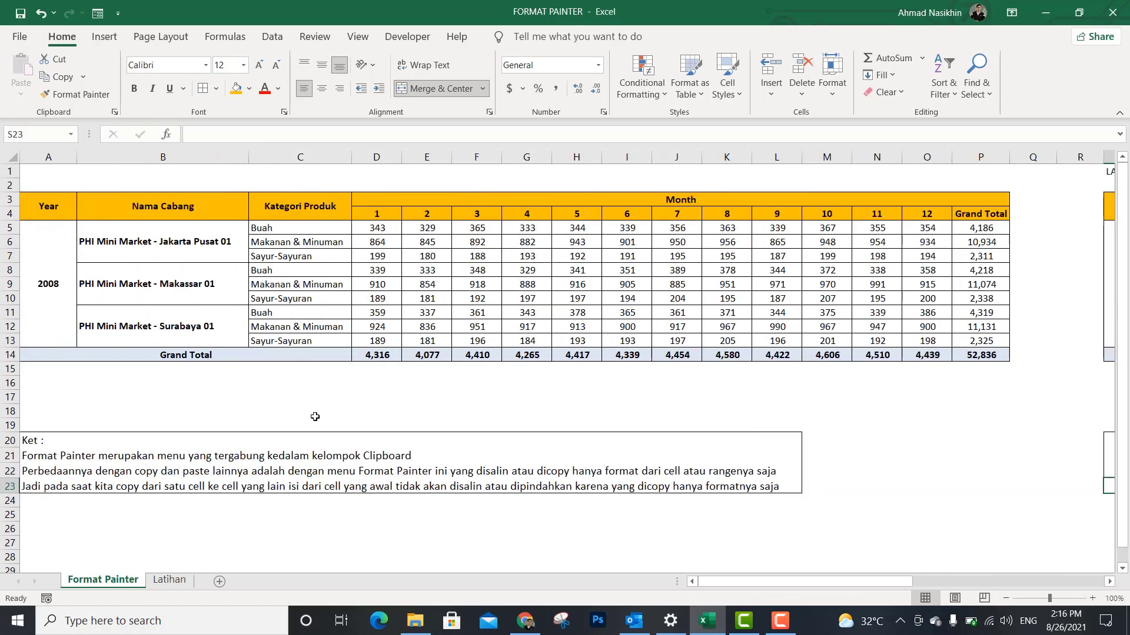
{"action": "left_click_drag", "start_coordinate": [48, 156], "coordinate": [970, 241]}
{"action": "left_click", "coordinate": [150, 457]}
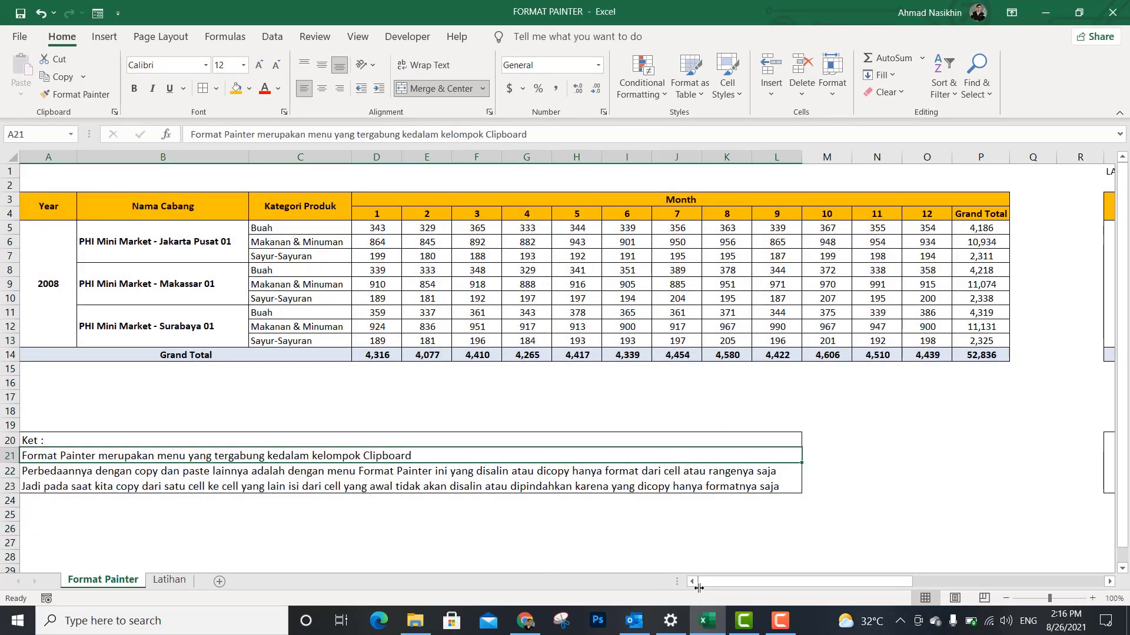
{"action": "left_click_drag", "start_coordinate": [732, 585], "coordinate": [1030, 568]}
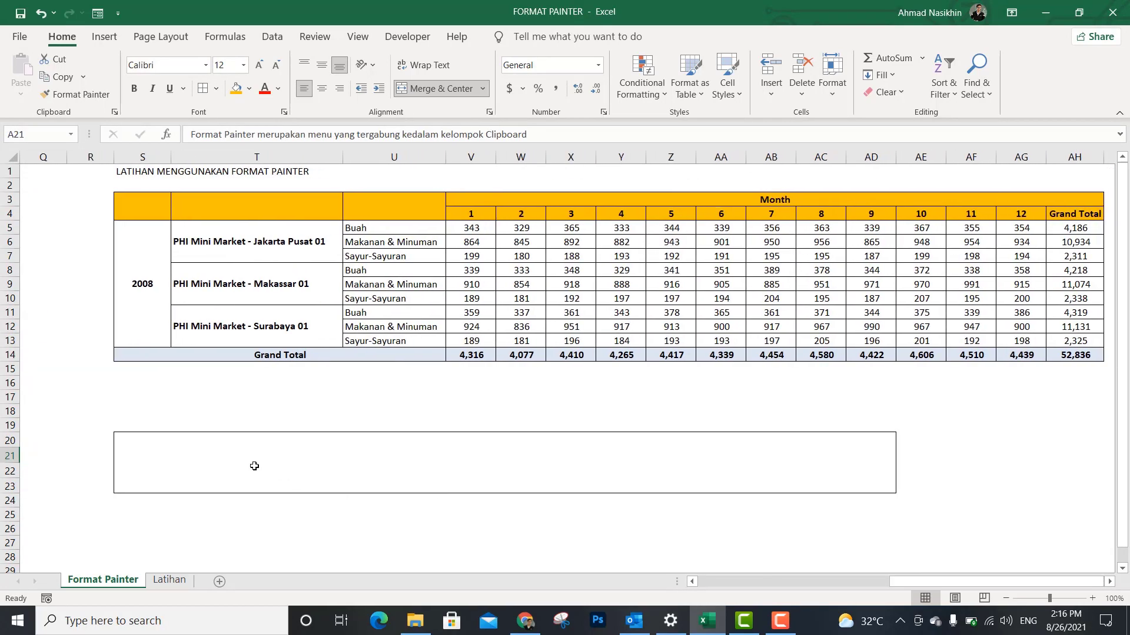
{"action": "left_click", "coordinate": [203, 449]}
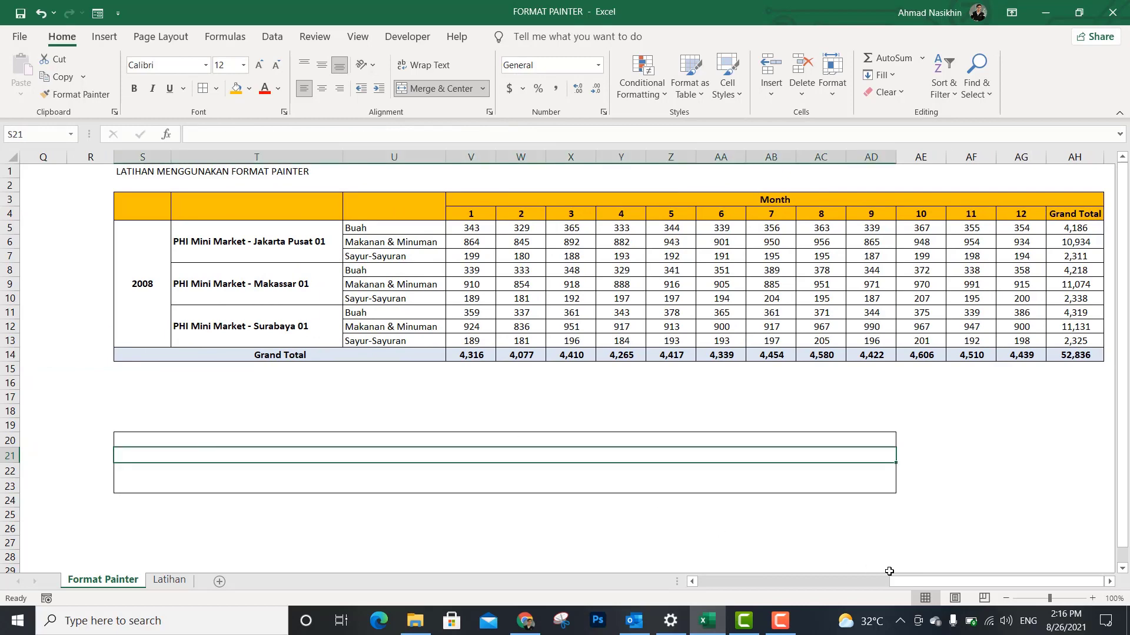
{"action": "left_click_drag", "start_coordinate": [889, 571], "coordinate": [709, 619]}
{"action": "mouse_move", "coordinate": [709, 619]}
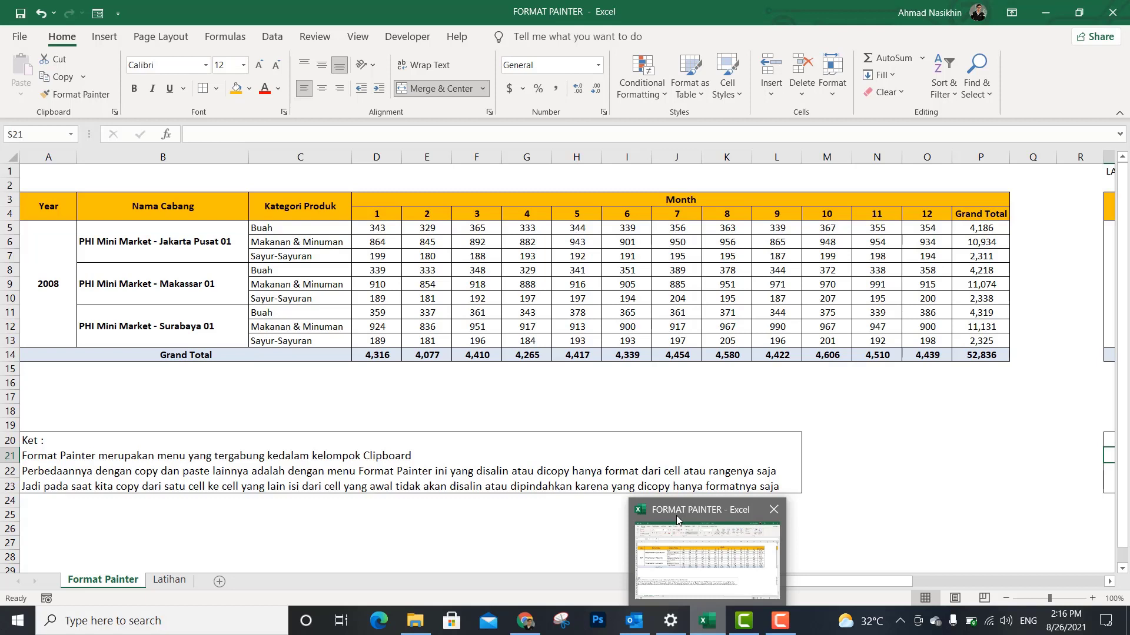
{"action": "left_click", "coordinate": [406, 405]}
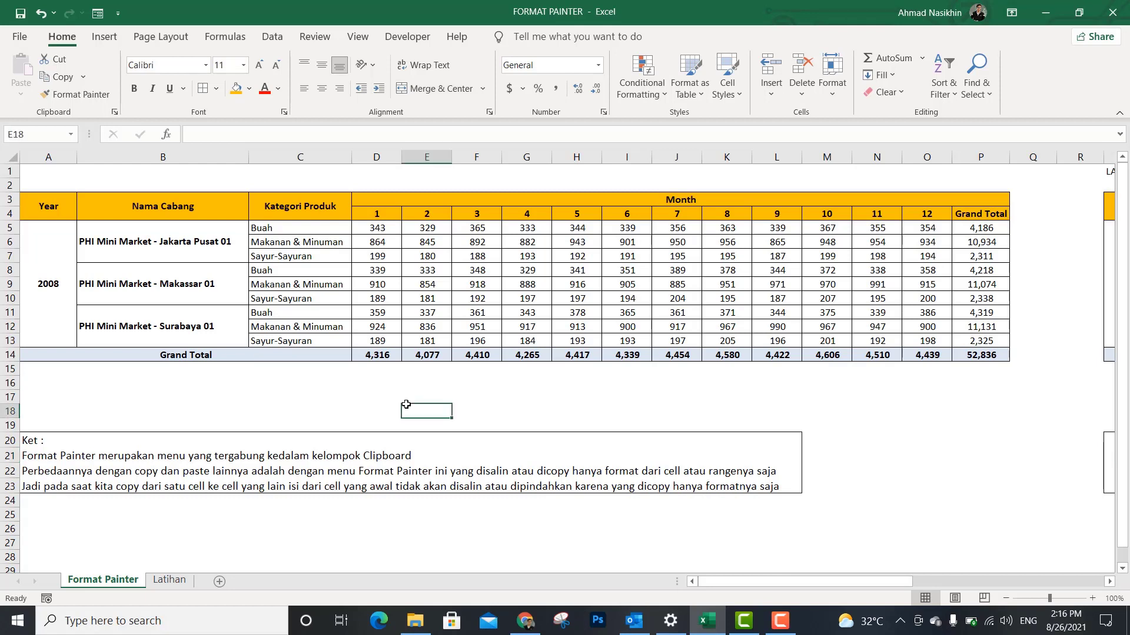
Step: Copy the notes block A20:L23 and paste only its formats at cell A26 using Paste Special
{"action": "scroll", "coordinate": [406, 405], "scroll_direction": "down", "scroll_amount": 1}
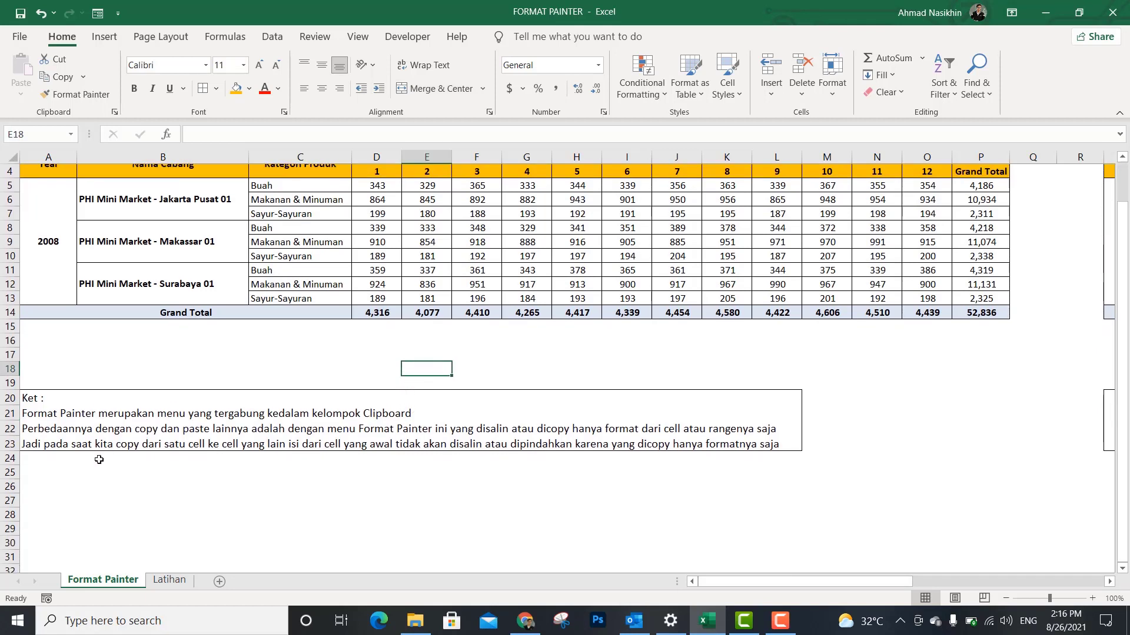
{"action": "left_click_drag", "start_coordinate": [34, 400], "coordinate": [320, 446]}
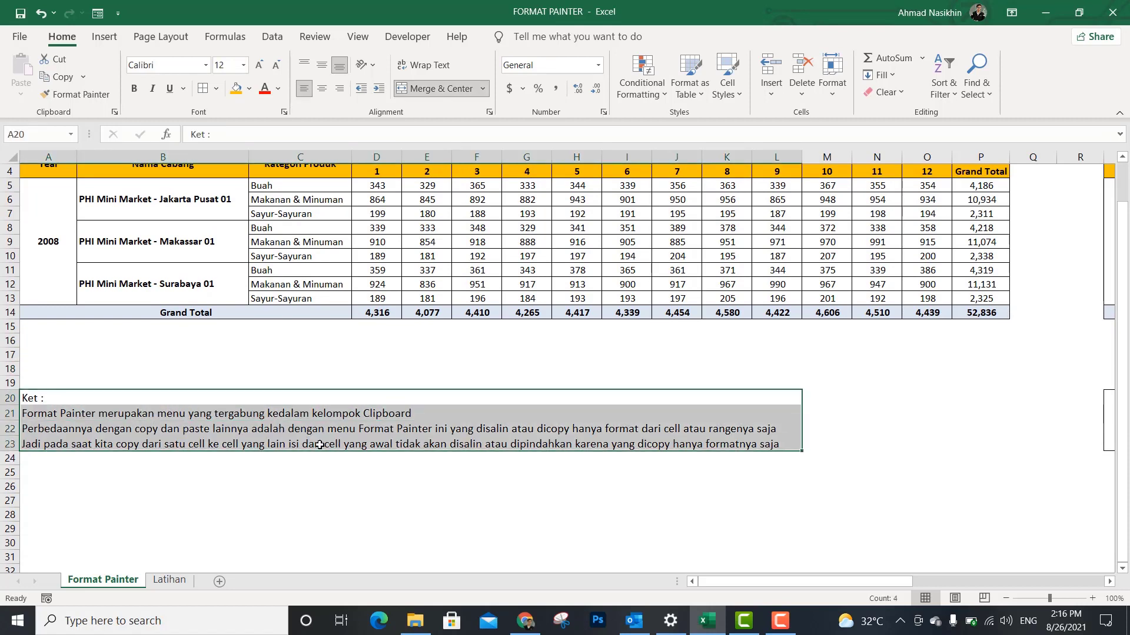
{"action": "right_click", "coordinate": [320, 444]}
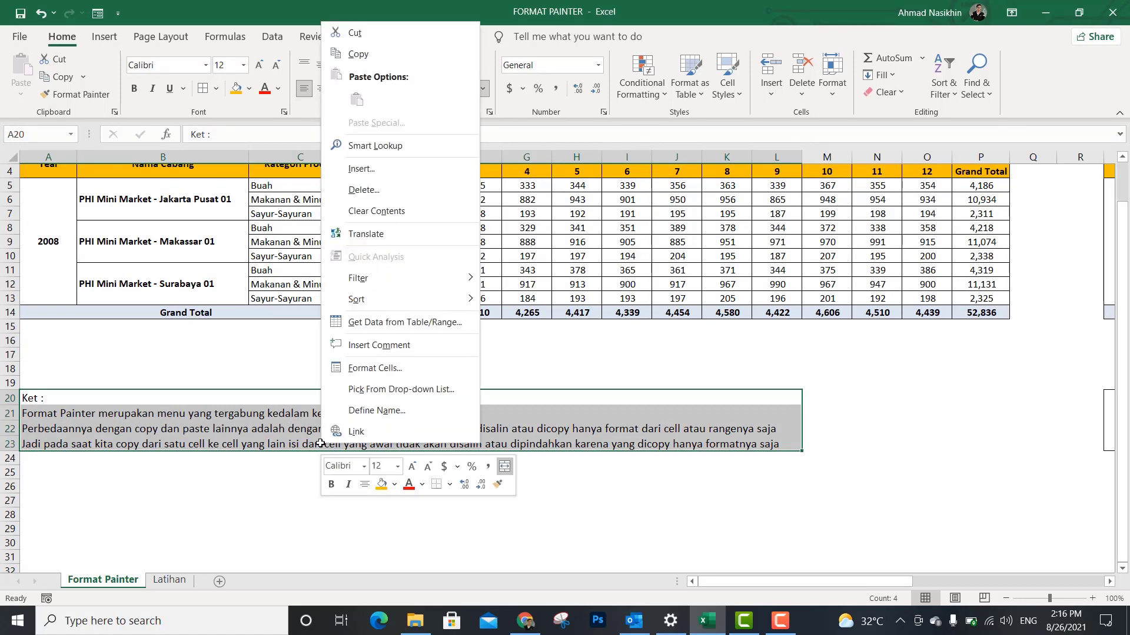
{"action": "mouse_move", "coordinate": [372, 270]}
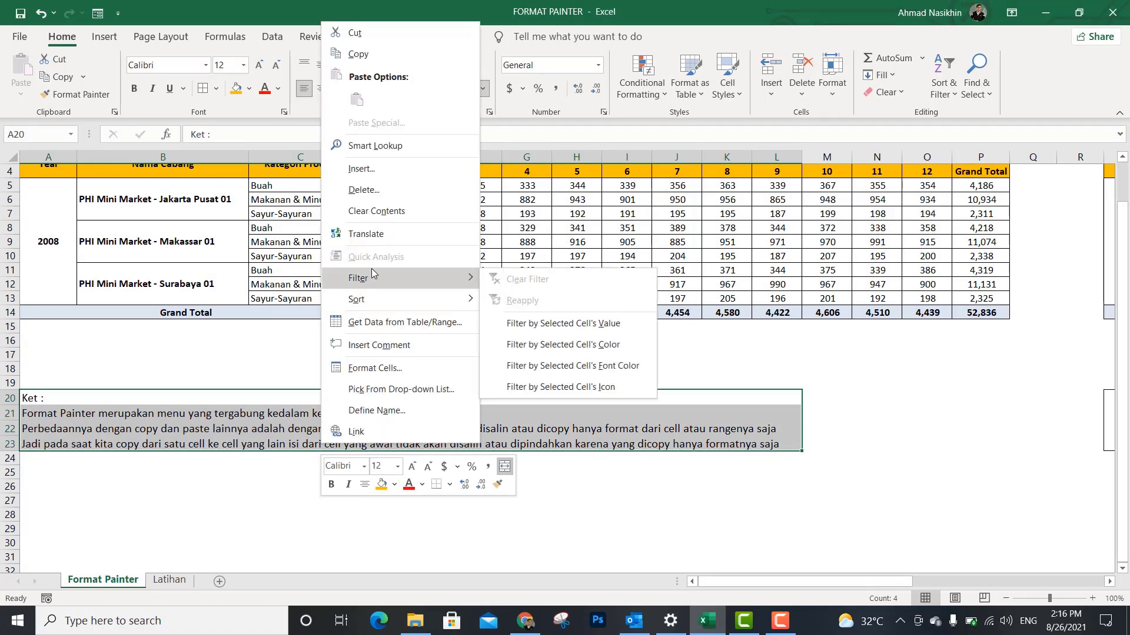
{"action": "left_click", "coordinate": [357, 54]}
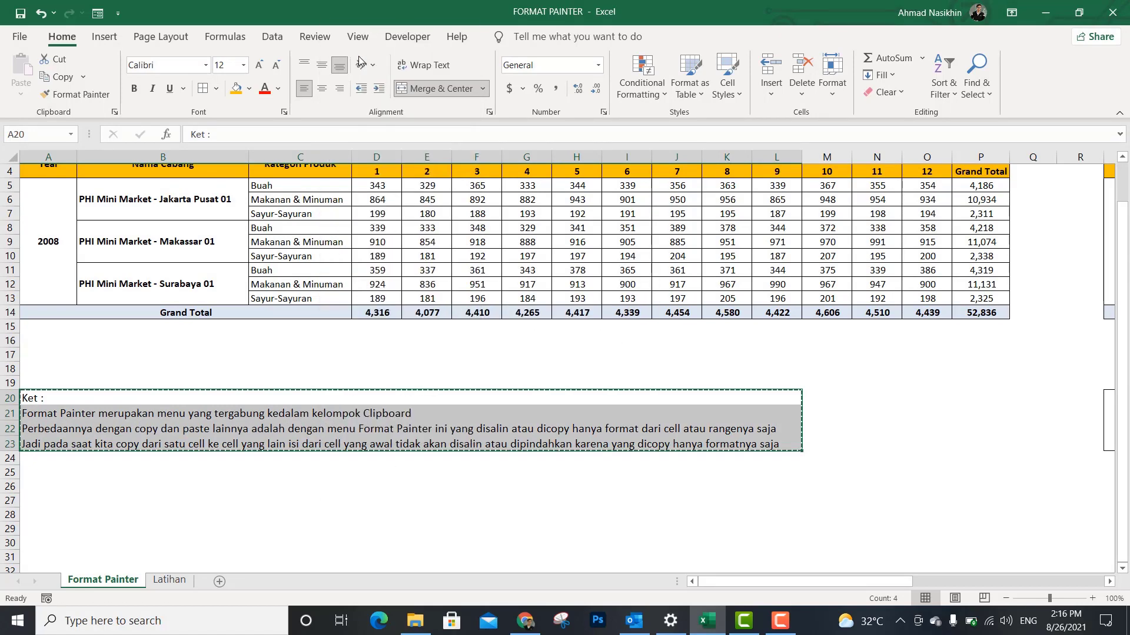
{"action": "scroll", "coordinate": [360, 250], "scroll_direction": "down", "scroll_amount": 2}
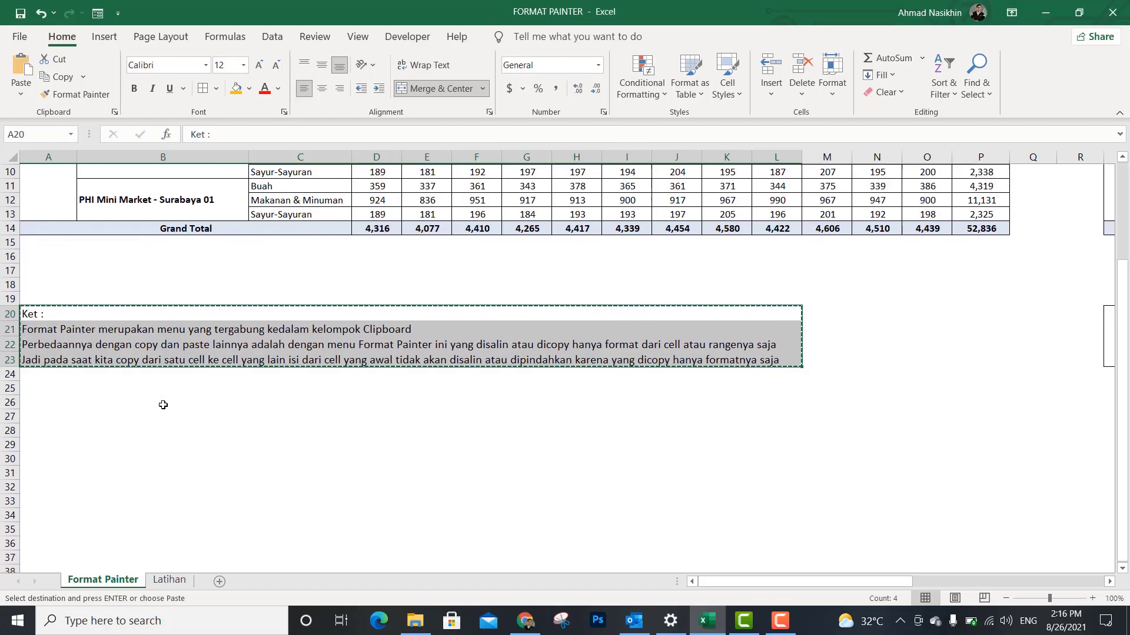
{"action": "left_click", "coordinate": [28, 407]}
{"action": "right_click", "coordinate": [27, 408]}
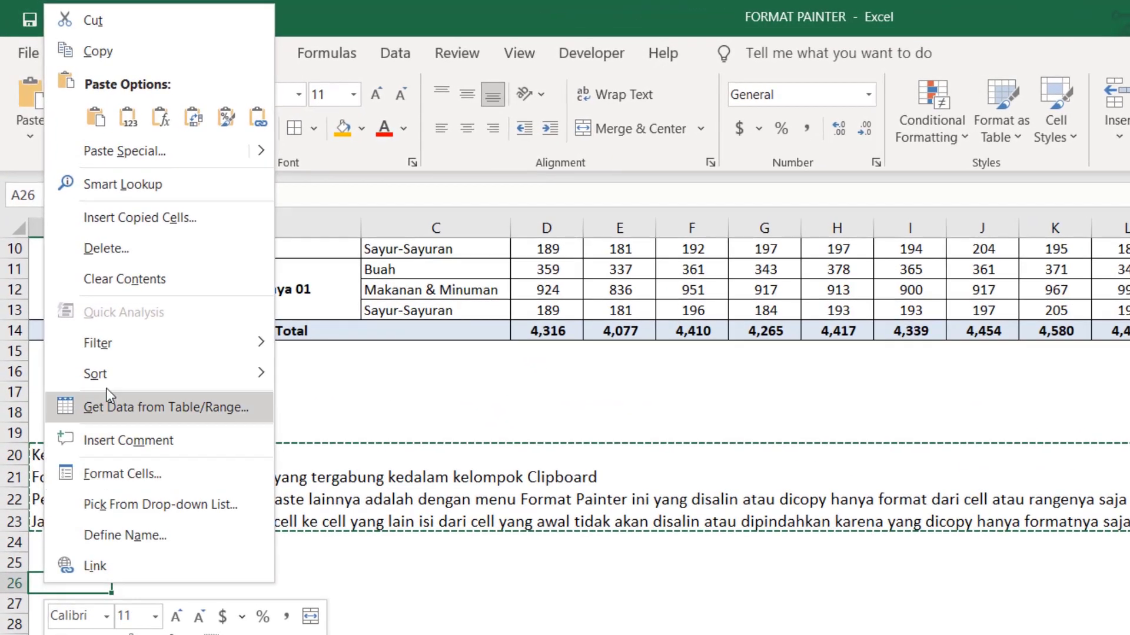
{"action": "left_click", "coordinate": [118, 153]}
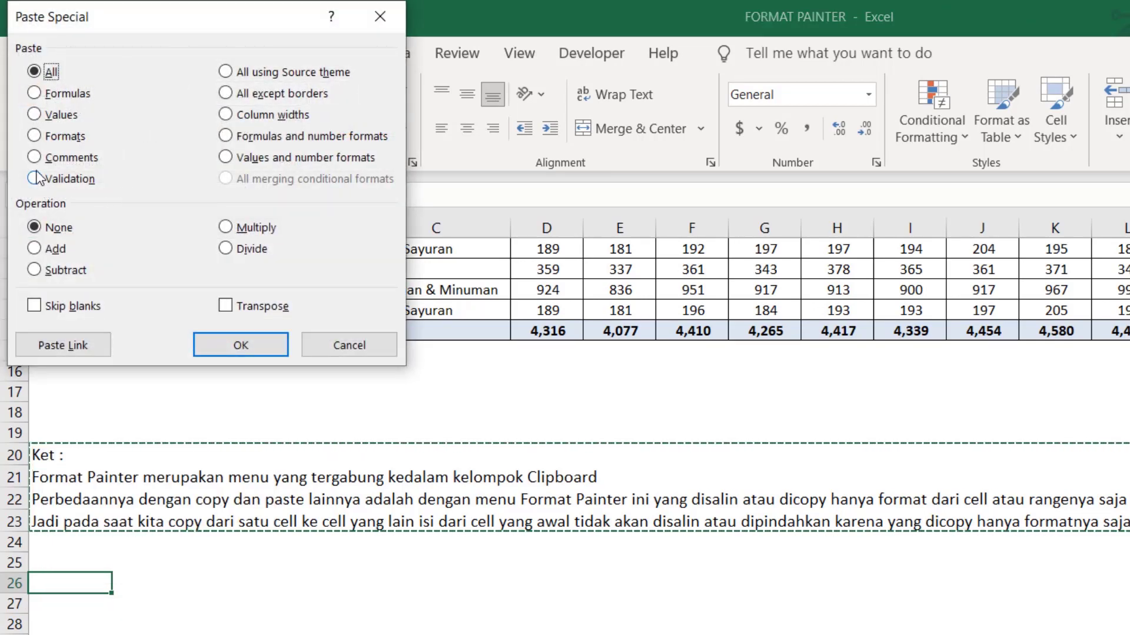
{"action": "left_click", "coordinate": [35, 137]}
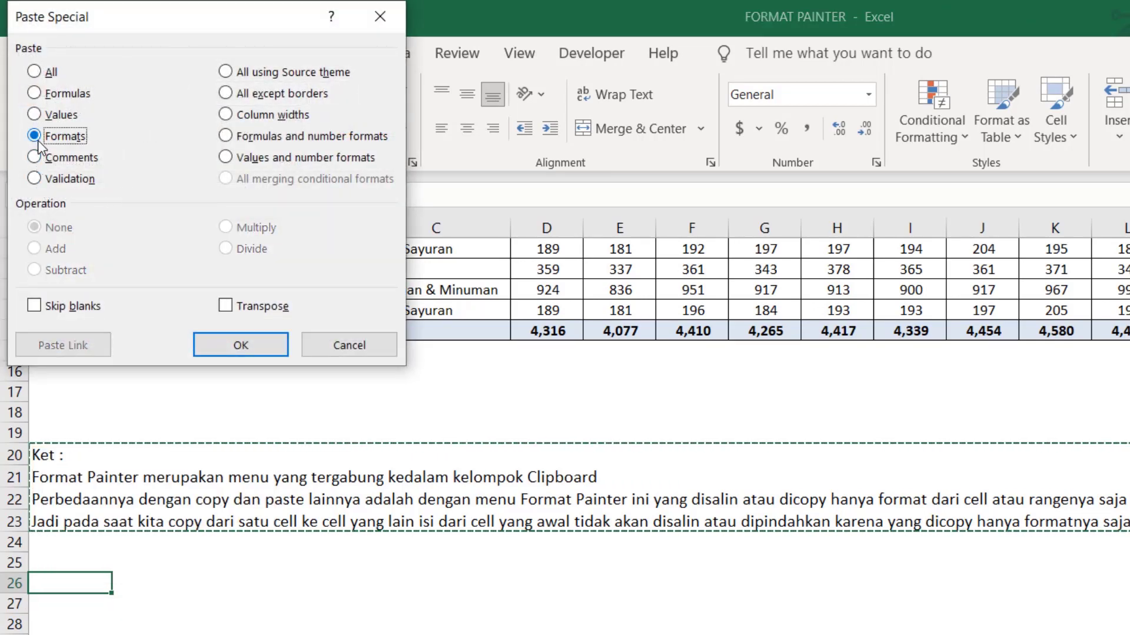
{"action": "left_click", "coordinate": [242, 342]}
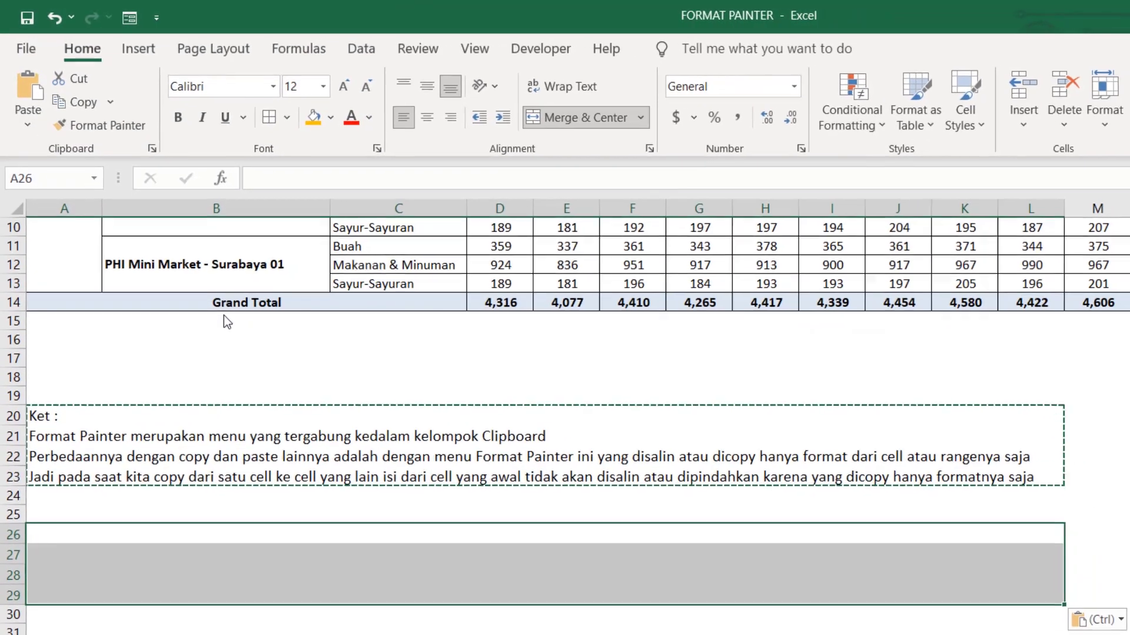
Step: Check the merged cells and border pasted in rows 26 to 29 against the original notes block
{"action": "left_click", "coordinate": [184, 554]}
{"action": "left_click", "coordinate": [200, 631]}
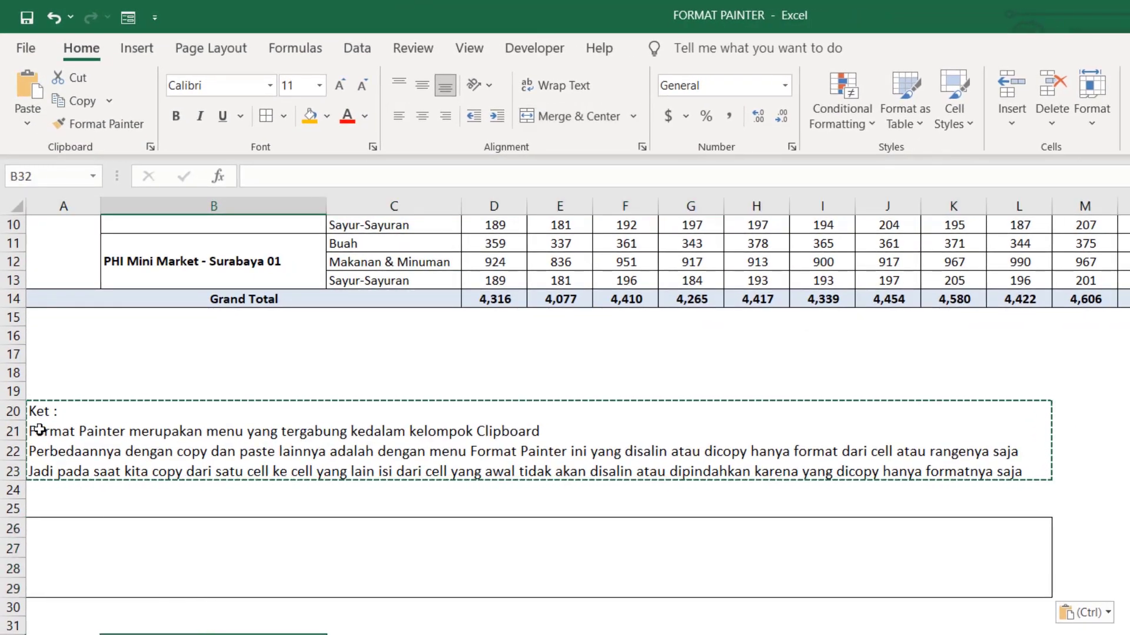
{"action": "left_click", "coordinate": [45, 531]}
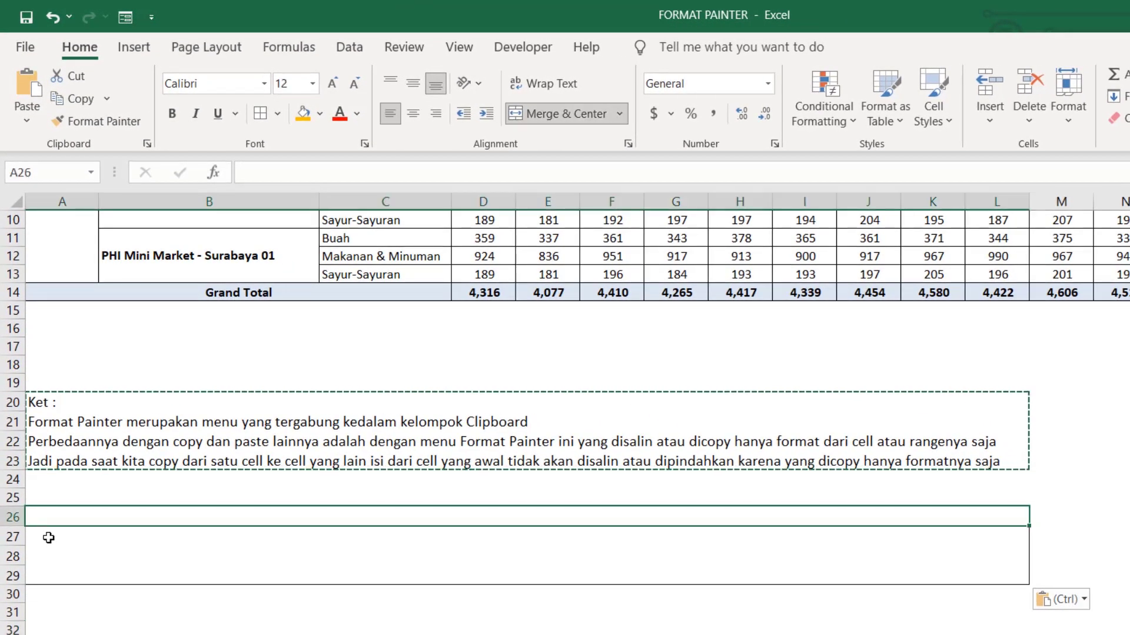
{"action": "left_click", "coordinate": [49, 538]}
{"action": "left_click", "coordinate": [51, 553]}
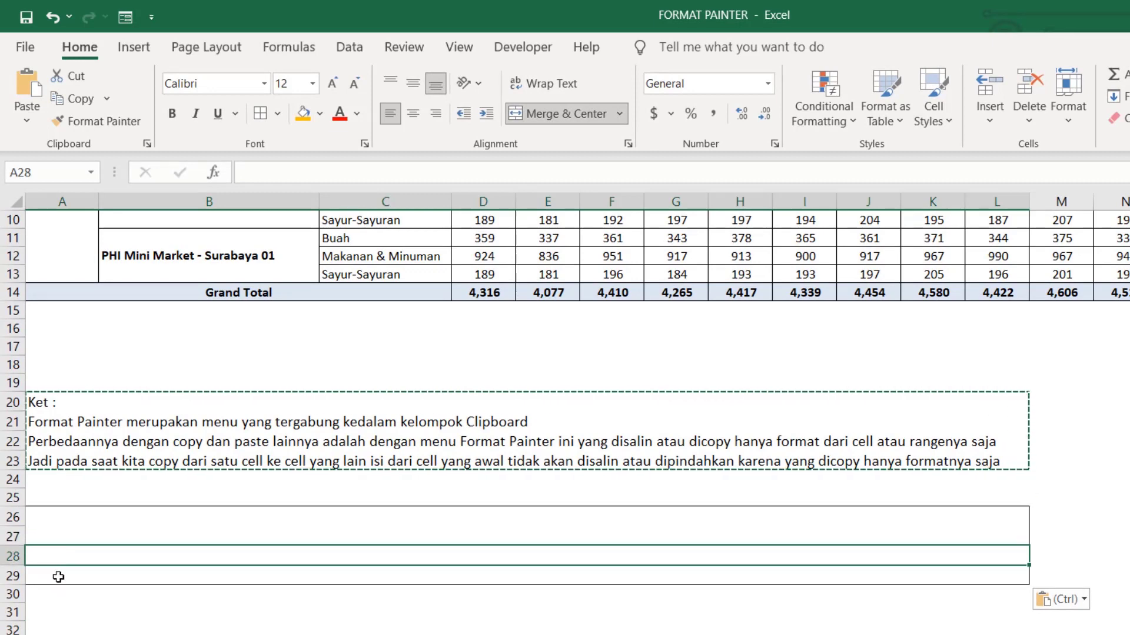
{"action": "left_click", "coordinate": [56, 576]}
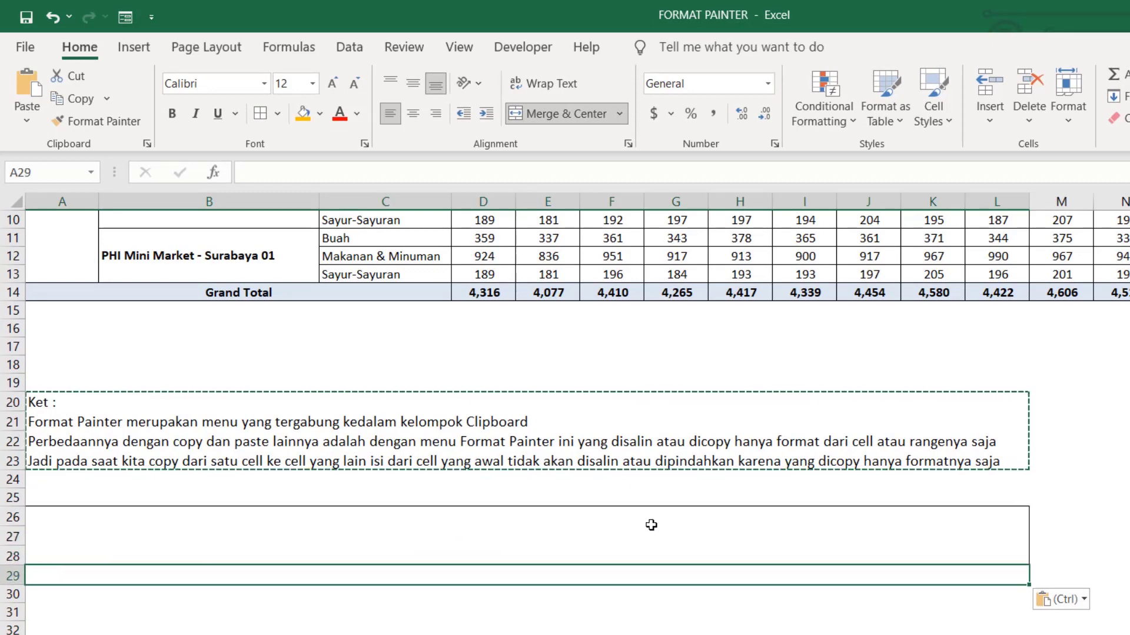
{"action": "scroll", "coordinate": [651, 525], "scroll_direction": "up", "scroll_amount": 3}
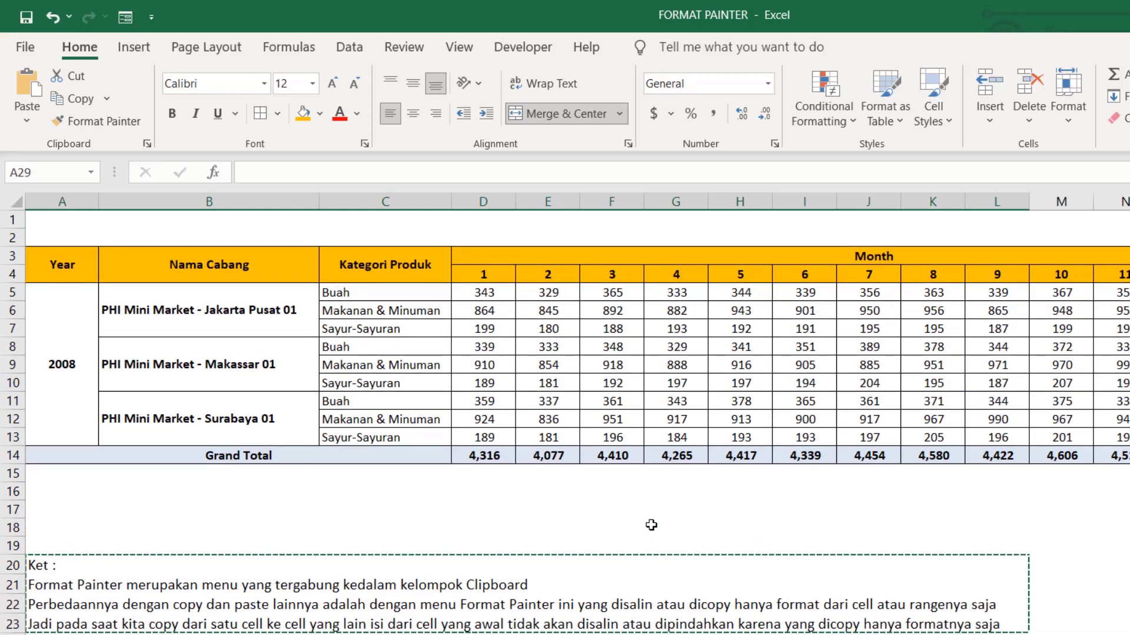
{"action": "left_click", "coordinate": [456, 589]}
{"action": "right_click", "coordinate": [457, 589]}
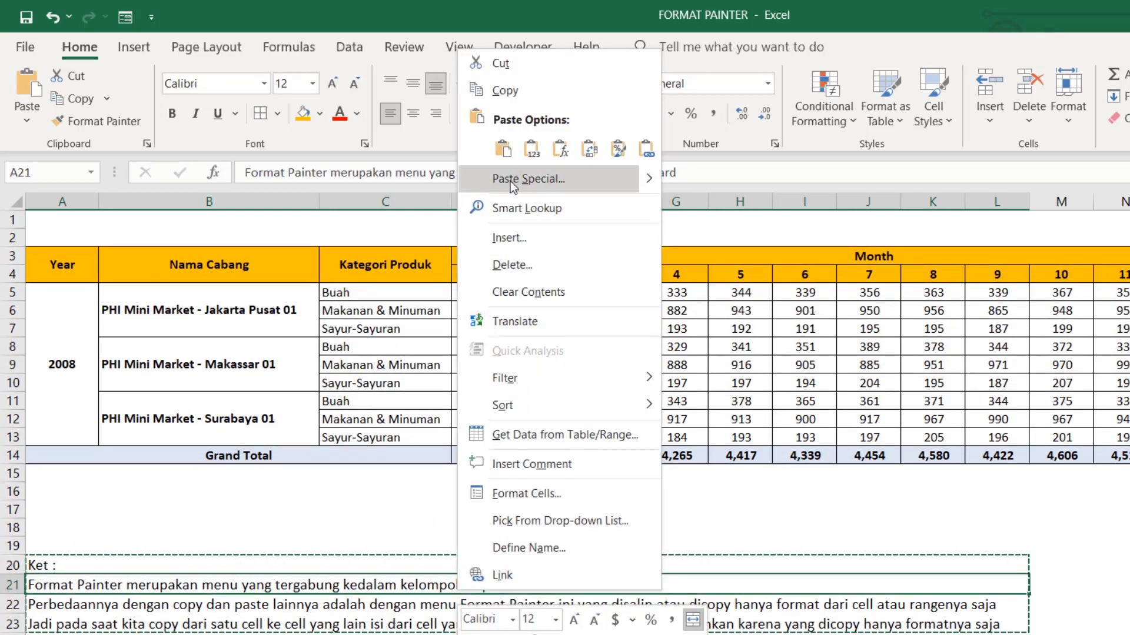
{"action": "left_click", "coordinate": [327, 583]}
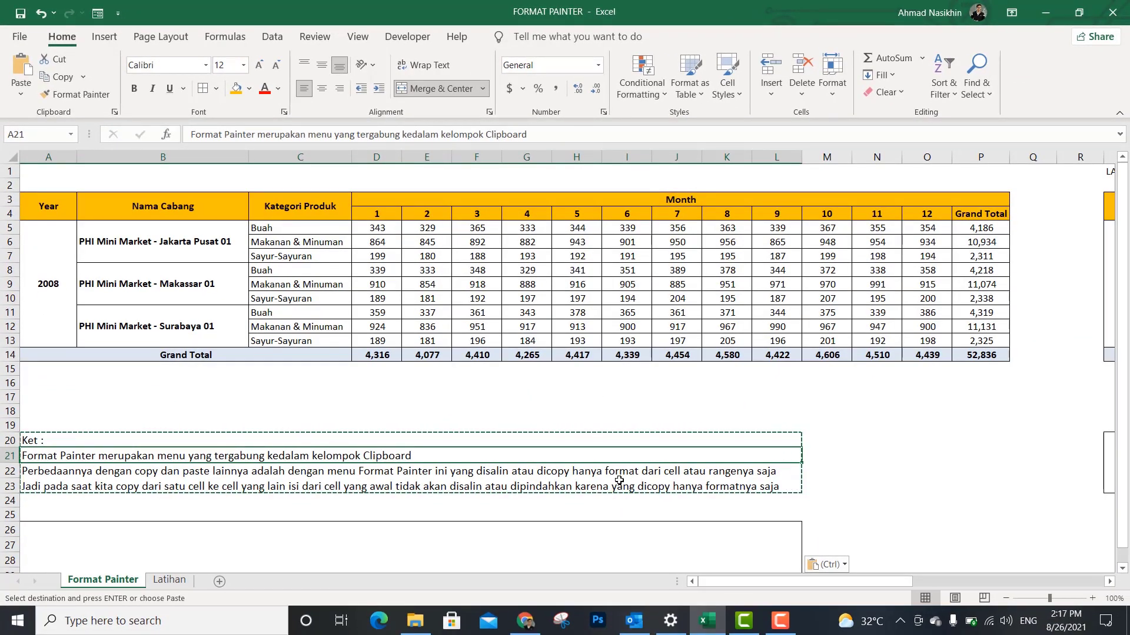
Step: Open the Latihan sheet and view its practice table beside the original one
{"action": "left_click", "coordinate": [167, 580]}
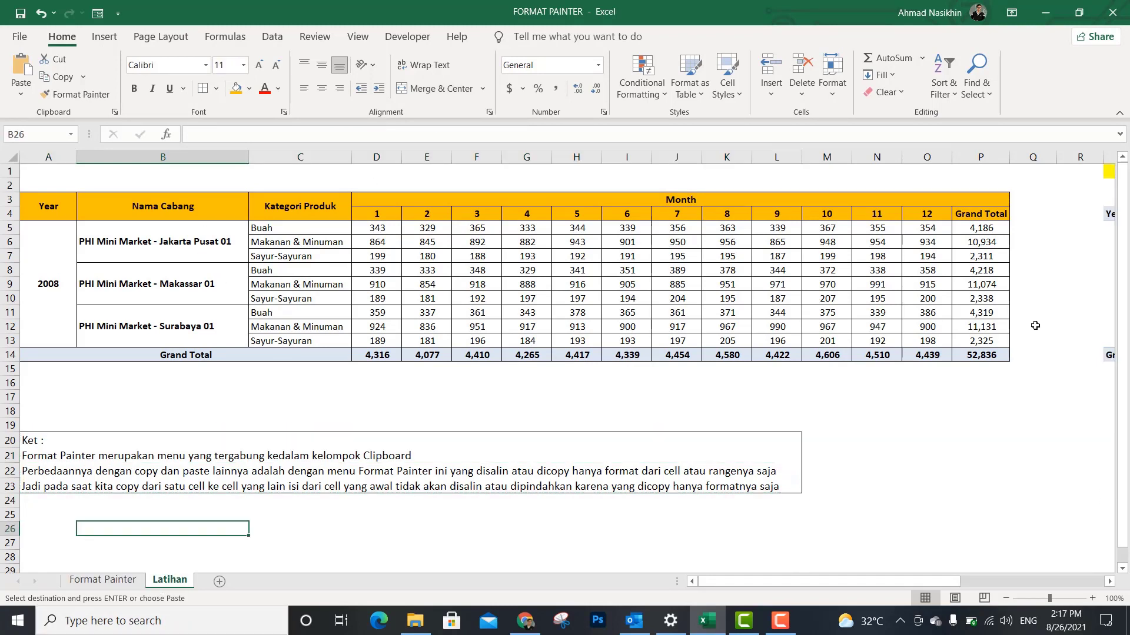
{"action": "mouse_move", "coordinate": [794, 582]}
{"action": "left_mouse_down"}
{"action": "mouse_move", "coordinate": [945, 560]}
{"action": "mouse_move", "coordinate": [835, 585]}
{"action": "mouse_move", "coordinate": [736, 585]}
{"action": "left_mouse_up"}
{"action": "left_click", "coordinate": [781, 621]}
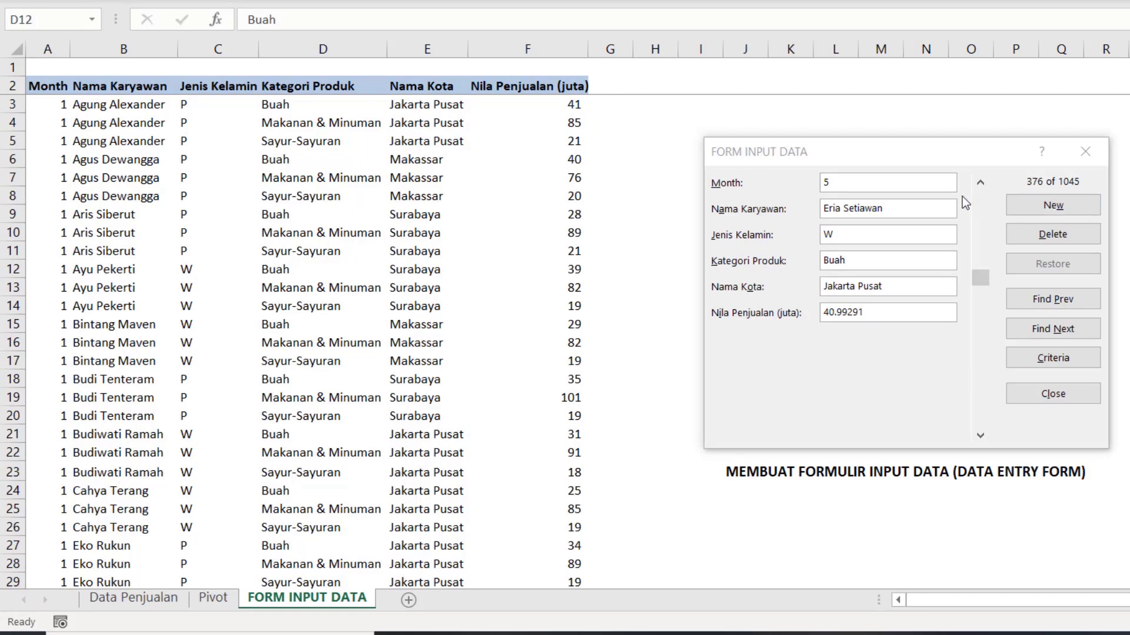
Step: Close the data entry form and go to the last record in the Month column of the sales table
{"action": "left_click", "coordinate": [1086, 156]}
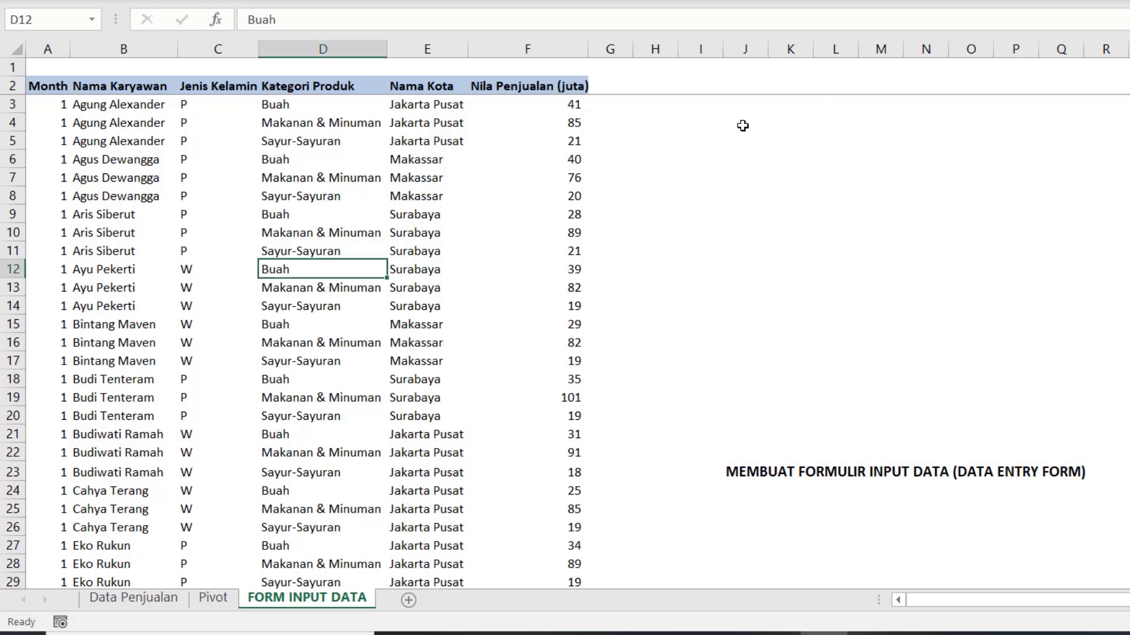
{"action": "key", "text": "ctrl+Up"}
{"action": "key", "text": "ctrl+Up"}
{"action": "key", "text": "ctrl+Left"}
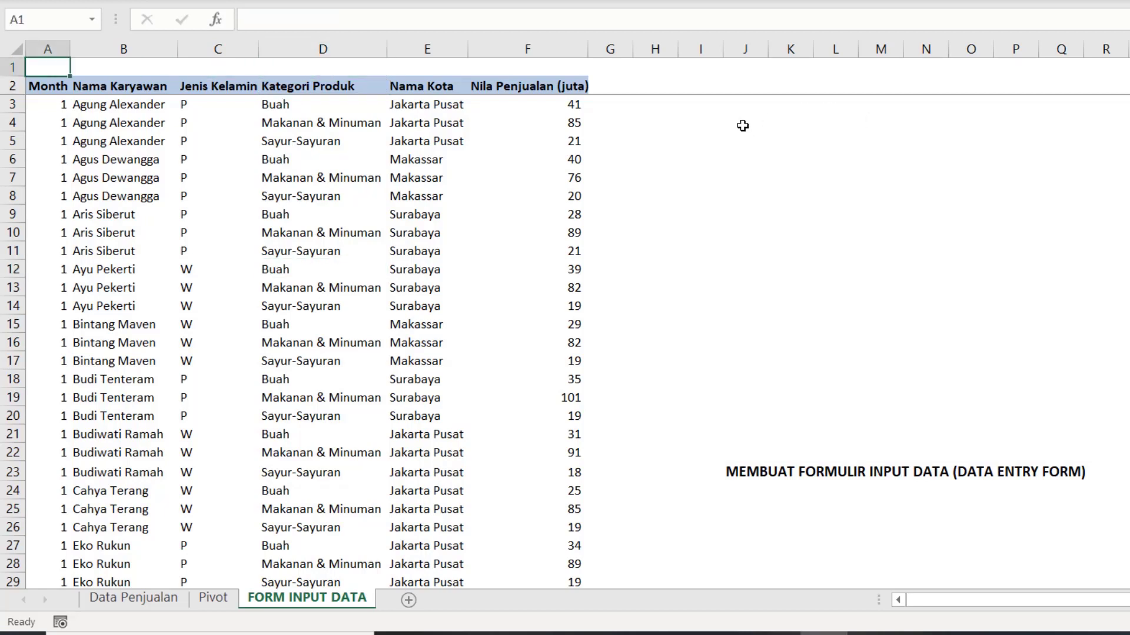
{"action": "key", "text": "Down"}
{"action": "key", "text": "Down"}
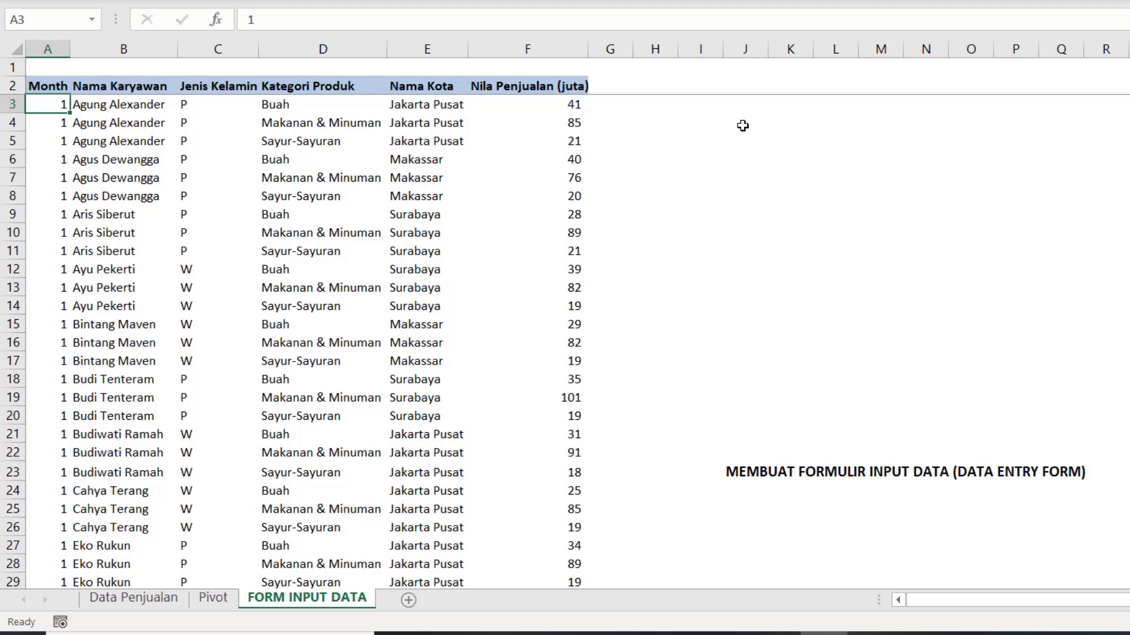
{"action": "key", "text": "ctrl+Down"}
{"action": "scroll", "coordinate": [742, 146], "scroll_direction": "down", "scroll_amount": 6}
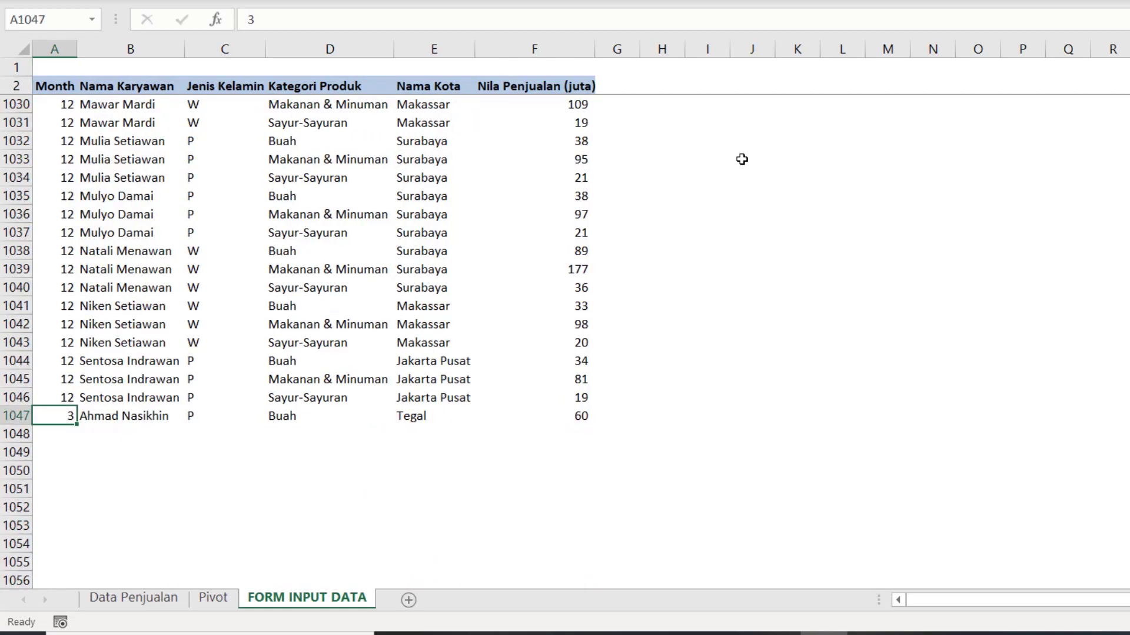
Step: Start a new record in row 1048 with month 4 in A1048 and an employee name in B1048
{"action": "key", "text": "Down"}
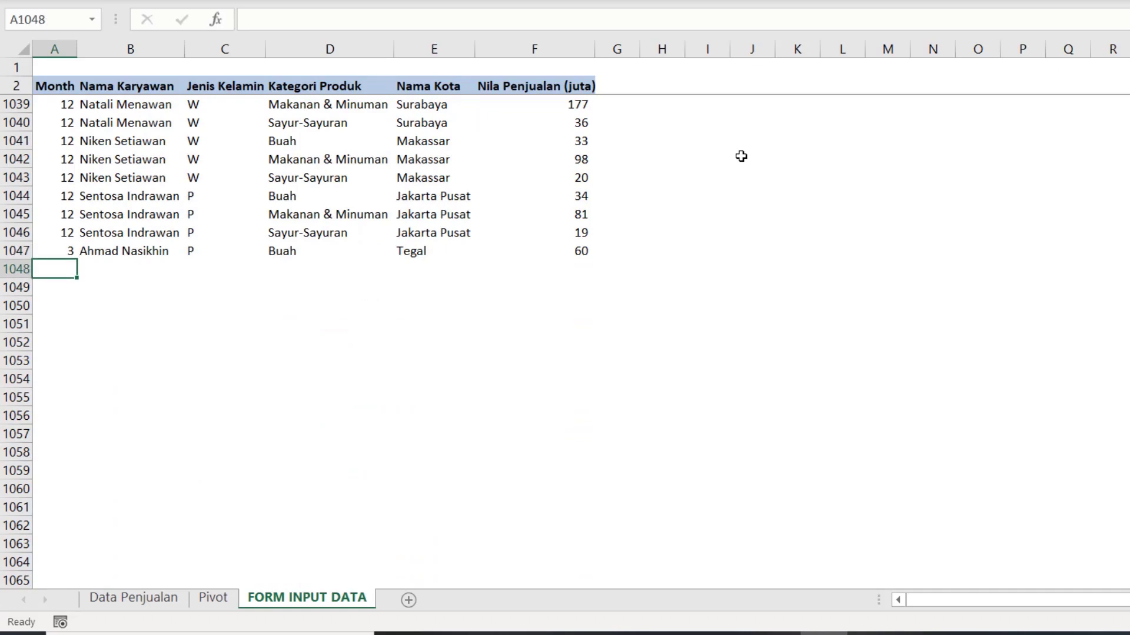
{"action": "type", "text": "4"}
{"action": "key", "text": "Return"}
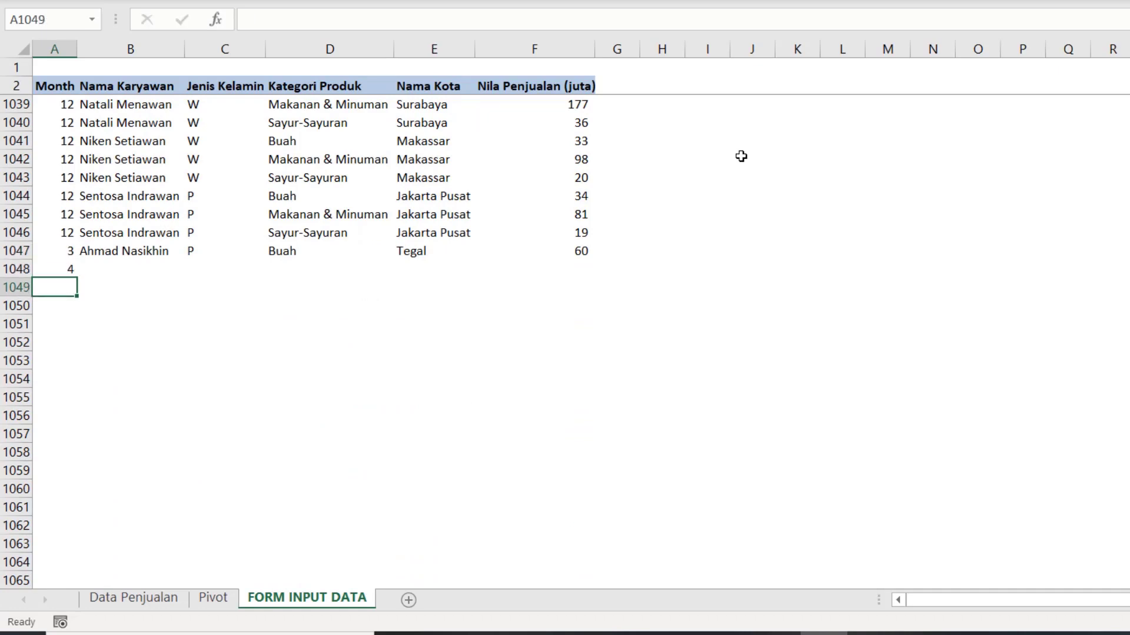
{"action": "key", "text": "Up"}
{"action": "key", "text": "Right"}
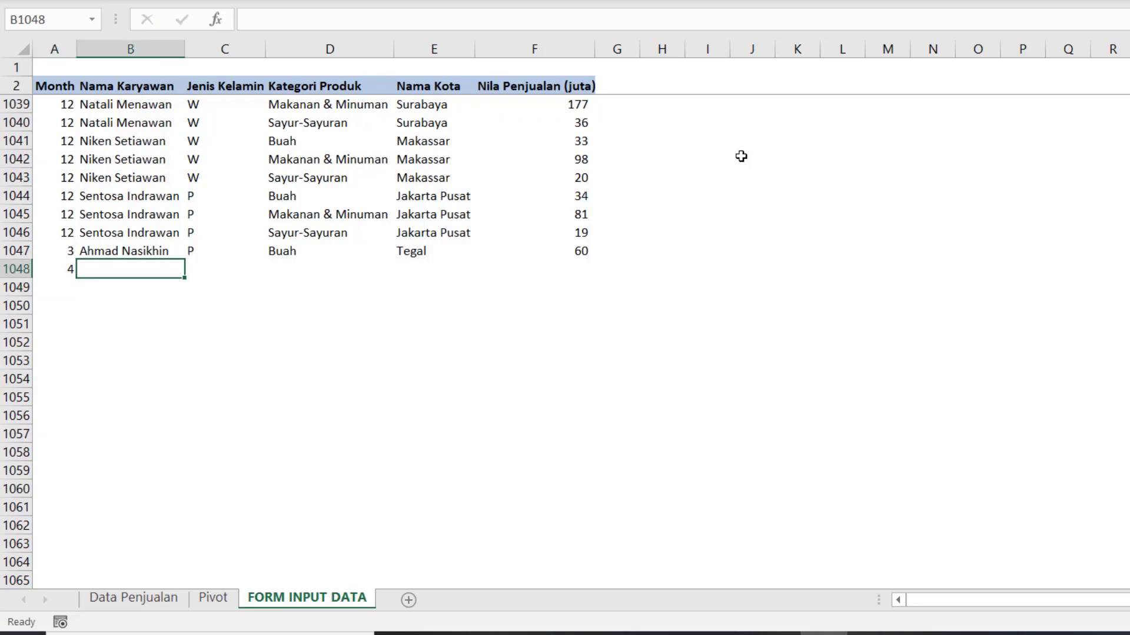
{"action": "type", "text": "IKIN"}
{"action": "key", "text": "Return"}
Step: Look along row 1048 past the table's last column out to column BH and return to the employee name
{"action": "key", "text": "Up"}
{"action": "key", "text": "Right"}
{"action": "key", "text": "Right"}
{"action": "key", "text": "Right"}
{"action": "key", "text": "Right"}
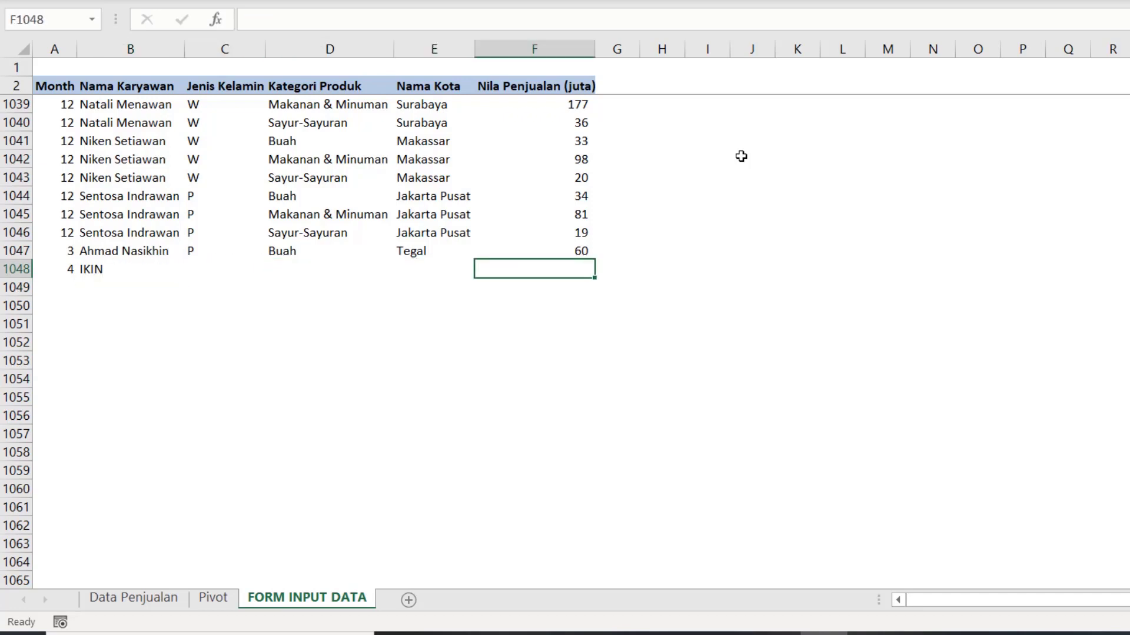
{"action": "key", "text": "Right"}
{"action": "key", "text": "Right"}
{"action": "key", "text": "Right"}
{"action": "key", "text": "Right"}
{"action": "key", "text": "Right"}
{"action": "key", "text": "Right"}
{"action": "key", "text": "Right"}
{"action": "key", "text": "Right"}
{"action": "key", "text": "Right"}
{"action": "key", "text": "Right"}
{"action": "key", "text": "Right"}
{"action": "key", "text": "Right"}
{"action": "key", "text": "Right"}
{"action": "key", "text": "Right"}
{"action": "key", "text": "Right"}
{"action": "key", "text": "Right"}
{"action": "key", "text": "Right"}
{"action": "key", "text": "Right"}
{"action": "key", "text": "Right"}
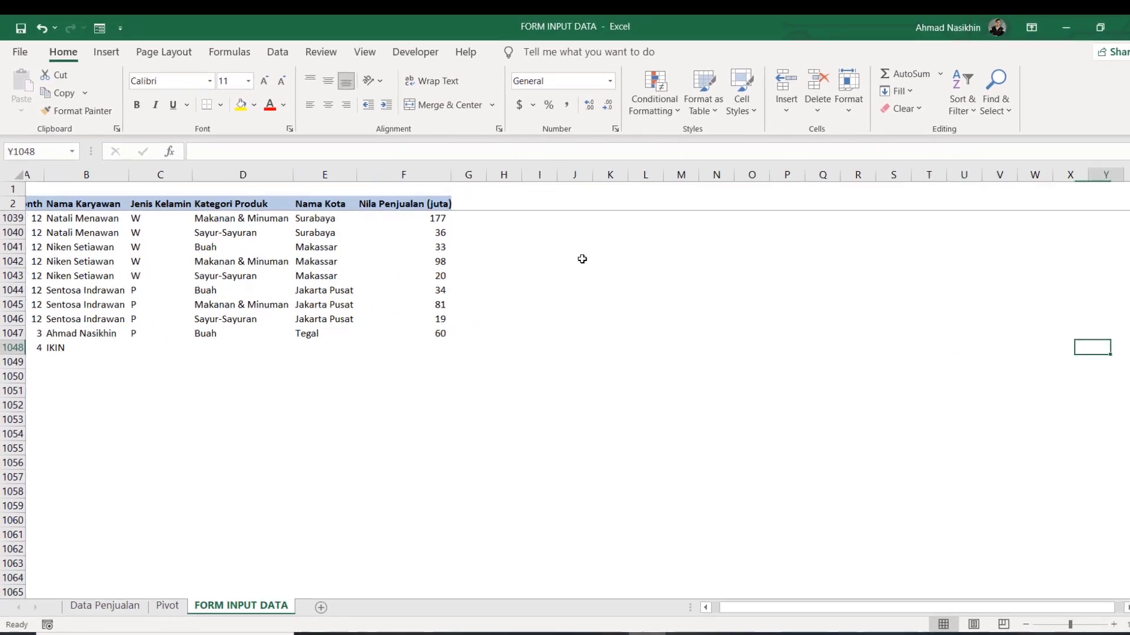
{"action": "key", "text": "Right"}
{"action": "key", "text": "Right"}
{"action": "key", "text": "Right"}
{"action": "key", "text": "Right"}
{"action": "key", "text": "Right"}
{"action": "key", "text": "Right"}
{"action": "key", "text": "Right"}
{"action": "key", "text": "Right"}
{"action": "key", "text": "Right"}
{"action": "key", "text": "Right"}
{"action": "key", "text": "Right"}
{"action": "key", "text": "Right"}
{"action": "key", "text": "Right"}
{"action": "key", "text": "Right"}
{"action": "key", "text": "Right"}
{"action": "key", "text": "Right"}
{"action": "key", "text": "Right"}
{"action": "key", "text": "Right"}
{"action": "key", "text": "Right"}
{"action": "key", "text": "Right"}
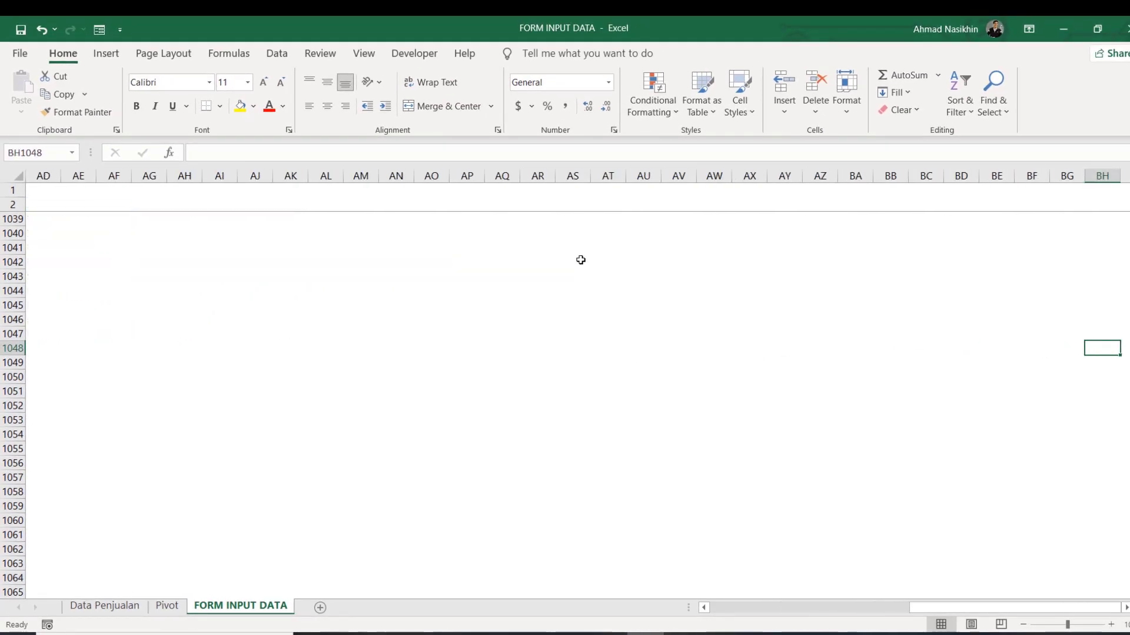
{"action": "key", "text": "Left"}
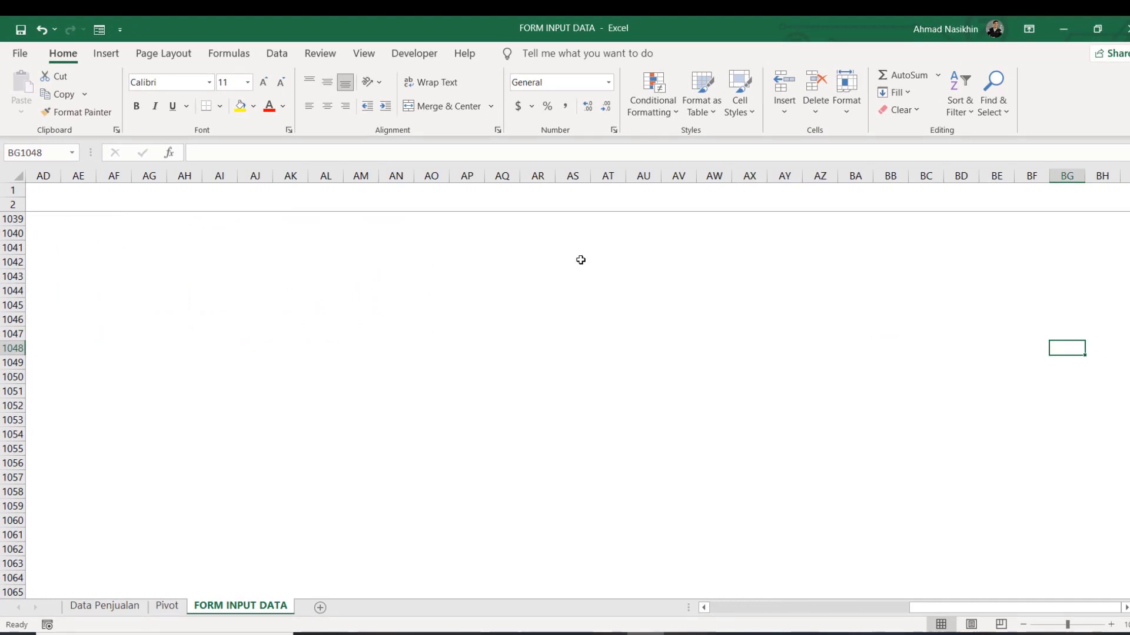
{"action": "key", "text": "ctrl+Left"}
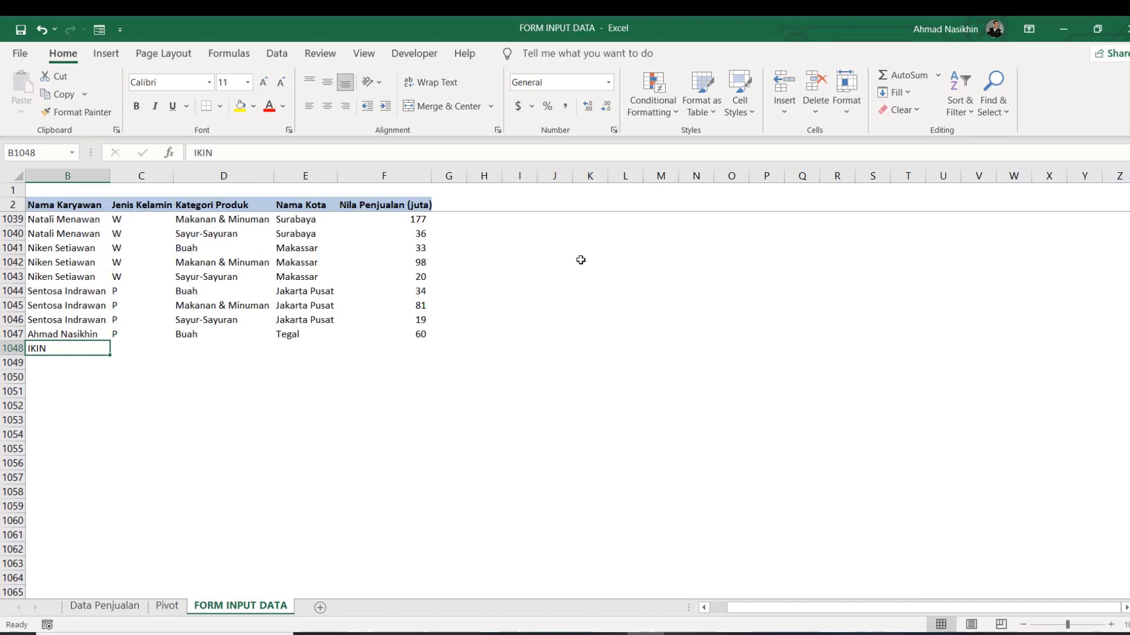
Step: Look along row 1049 out to column AB and return to the month cell A1048
{"action": "key", "text": "Down"}
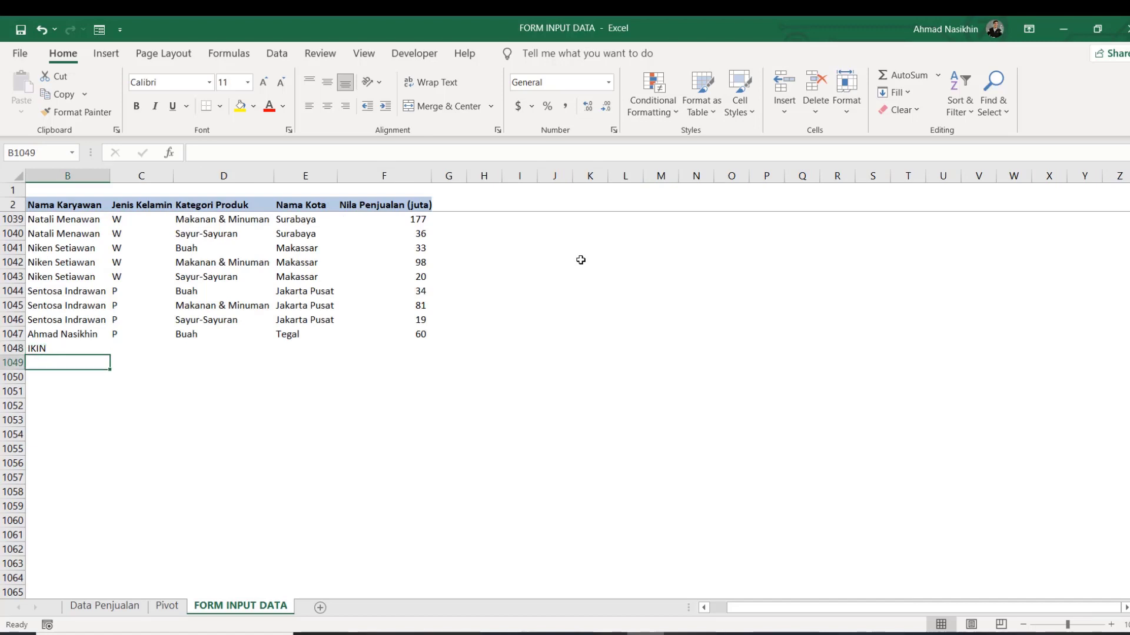
{"action": "key", "text": "Right"}
{"action": "key", "text": "Right"}
{"action": "key", "text": "Right"}
{"action": "key", "text": "Right"}
{"action": "key", "text": "Right"}
{"action": "key", "text": "Right"}
{"action": "key", "text": "Right"}
{"action": "key", "text": "Right"}
{"action": "key", "text": "Right"}
{"action": "key", "text": "Right"}
{"action": "key", "text": "Right"}
{"action": "key", "text": "Right"}
{"action": "key", "text": "Right"}
{"action": "key", "text": "Right"}
{"action": "key", "text": "Right"}
{"action": "key", "text": "Right"}
{"action": "key", "text": "Right"}
{"action": "key", "text": "Right"}
{"action": "key", "text": "Right"}
{"action": "key", "text": "Right"}
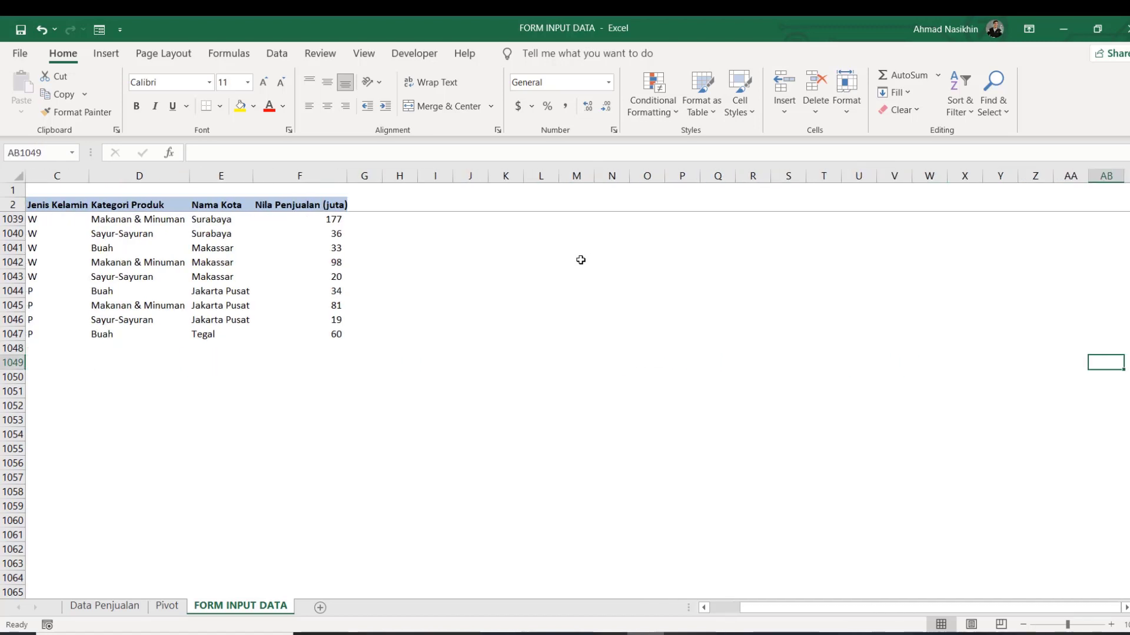
{"action": "key", "text": "ctrl+Left"}
{"action": "key", "text": "Up"}
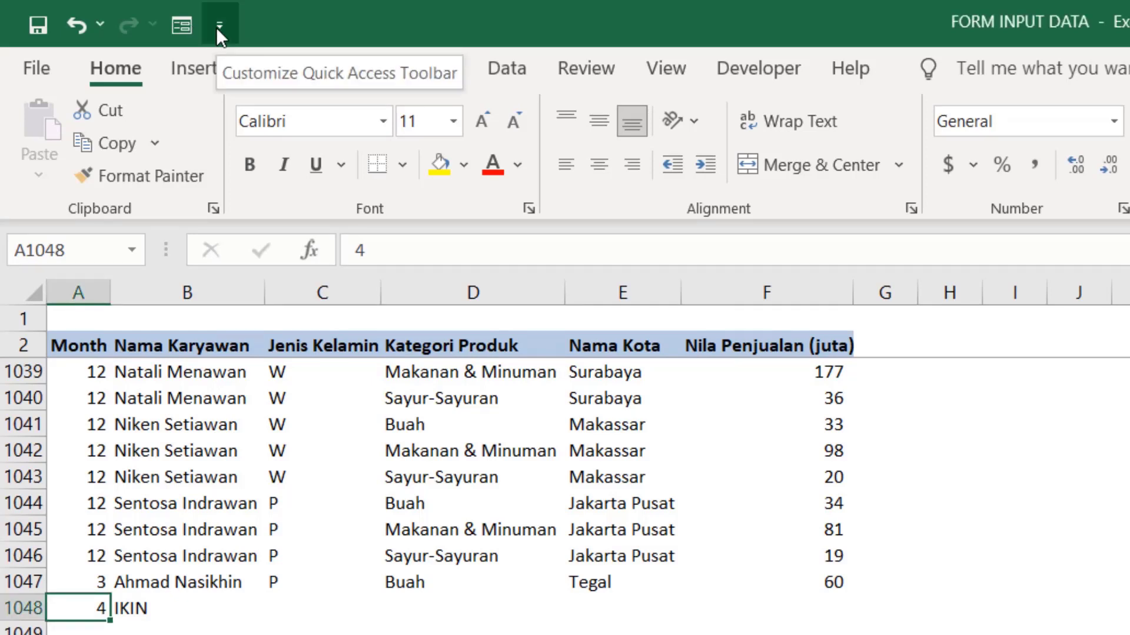
Step: Remove the Form command from the Quick Access Toolbar
{"action": "right_click", "coordinate": [185, 25]}
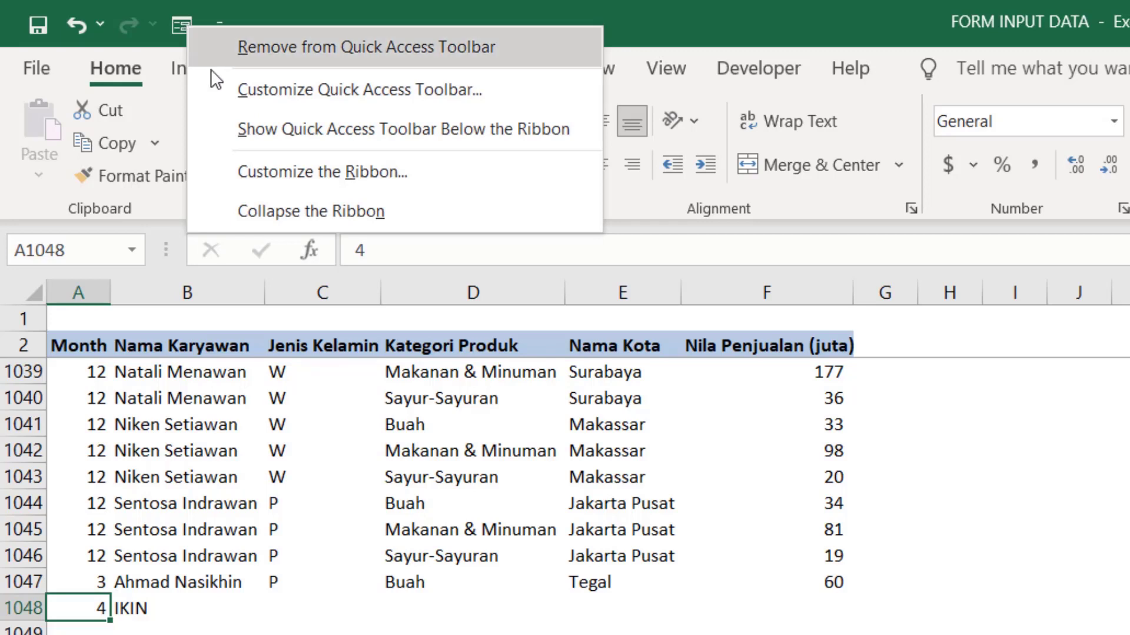
{"action": "left_click", "coordinate": [278, 56]}
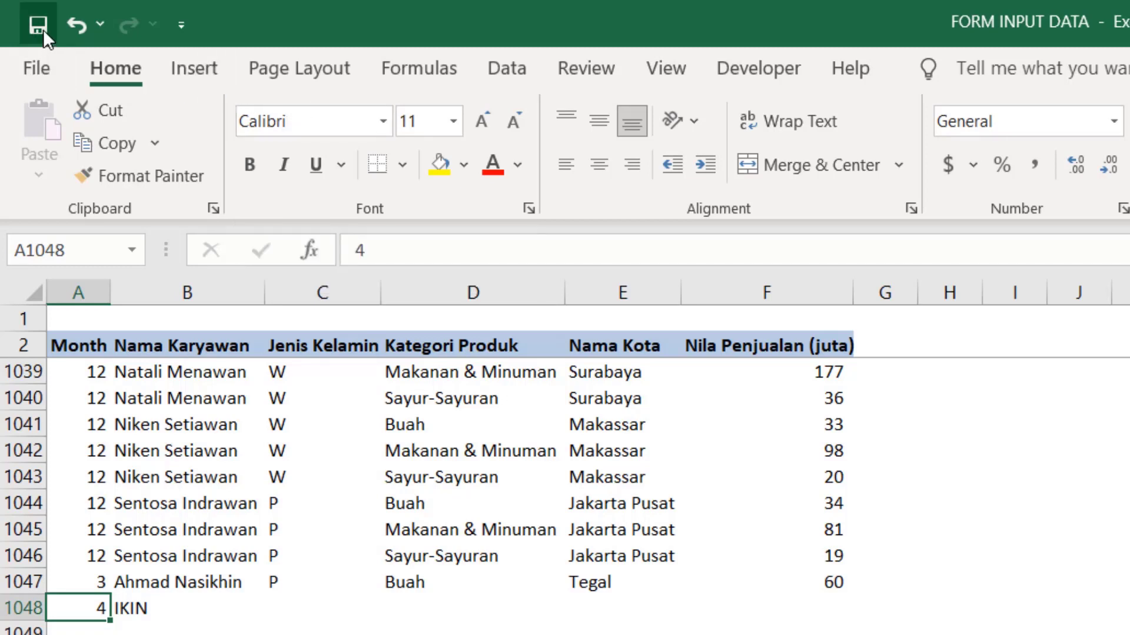
Step: Open the Quick Access Toolbar options and list the commands that are not in the ribbon
{"action": "left_click", "coordinate": [41, 71]}
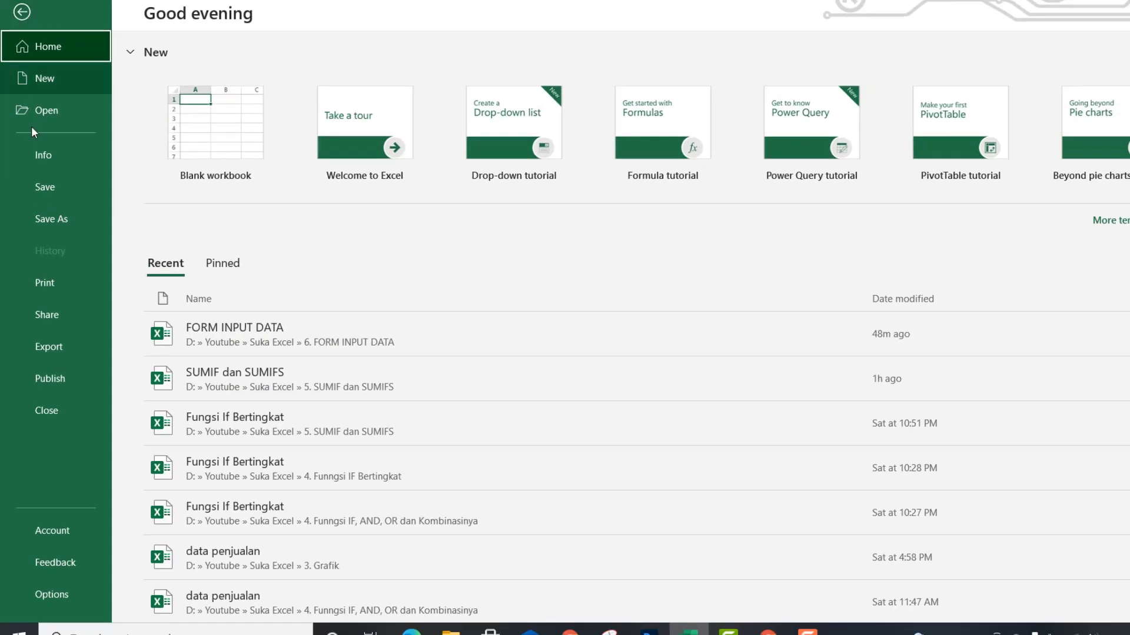
{"action": "left_click", "coordinate": [44, 595]}
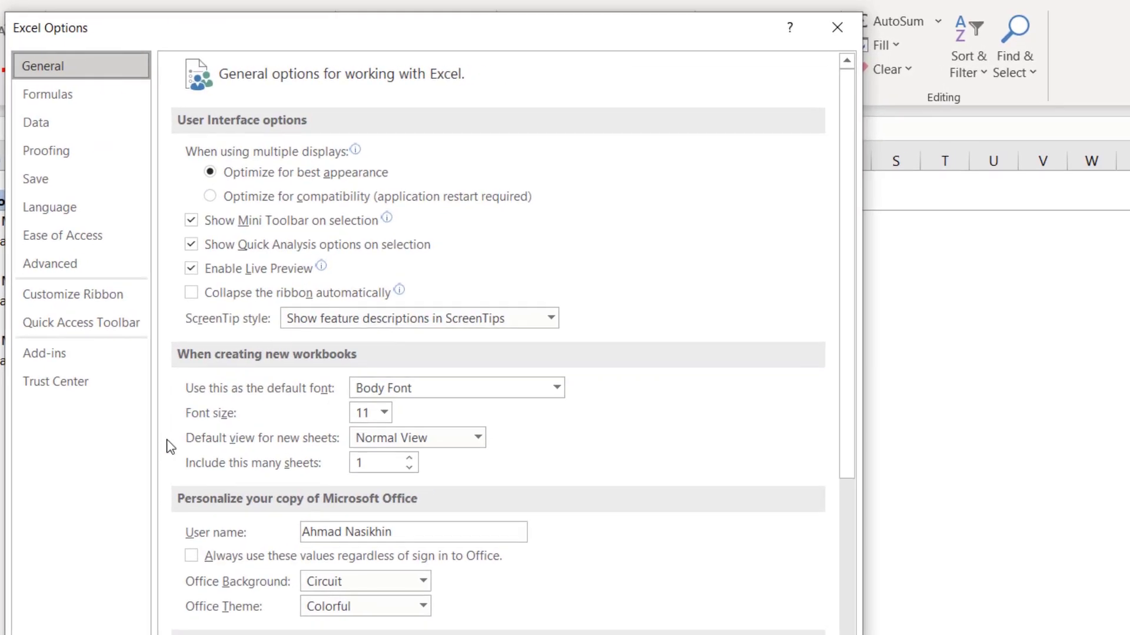
{"action": "left_click", "coordinate": [77, 307]}
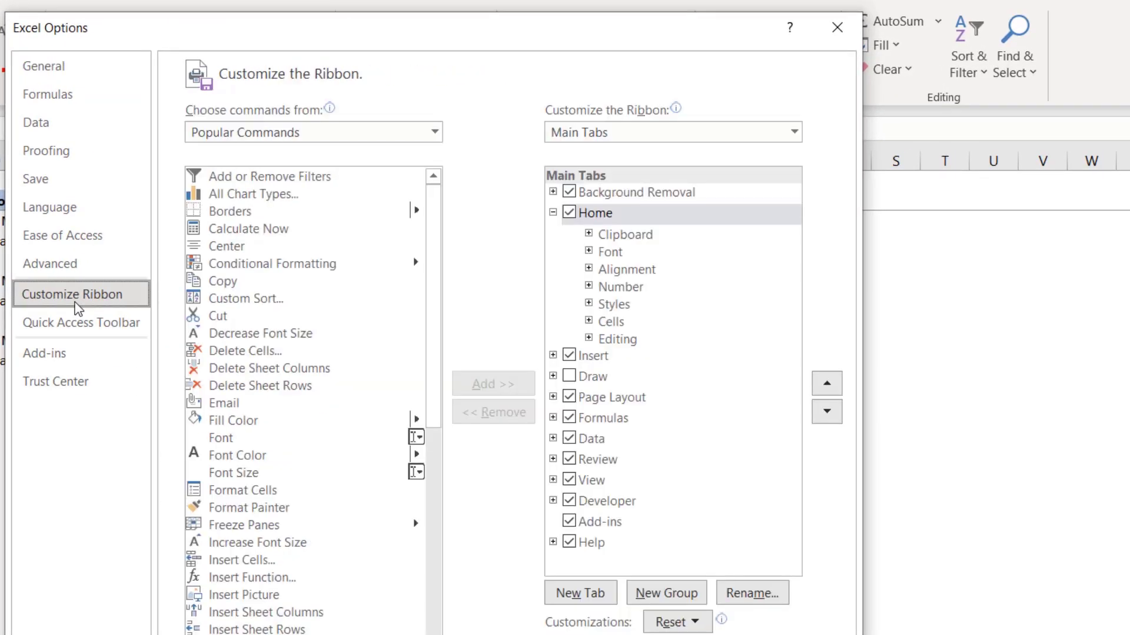
{"action": "left_click", "coordinate": [82, 326]}
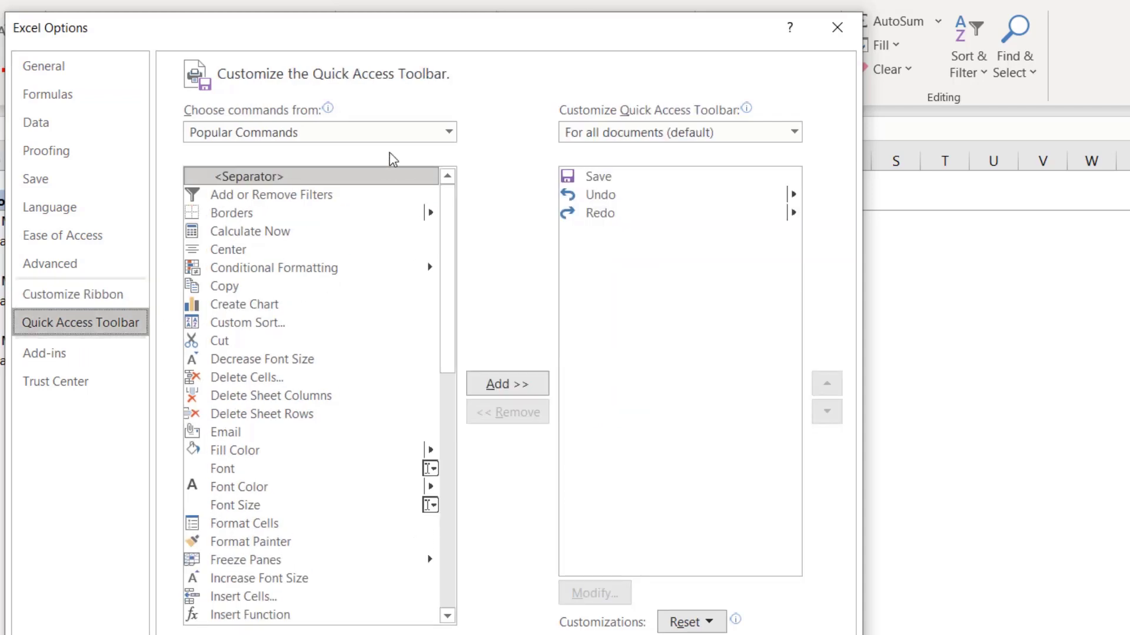
{"action": "left_click", "coordinate": [447, 133]}
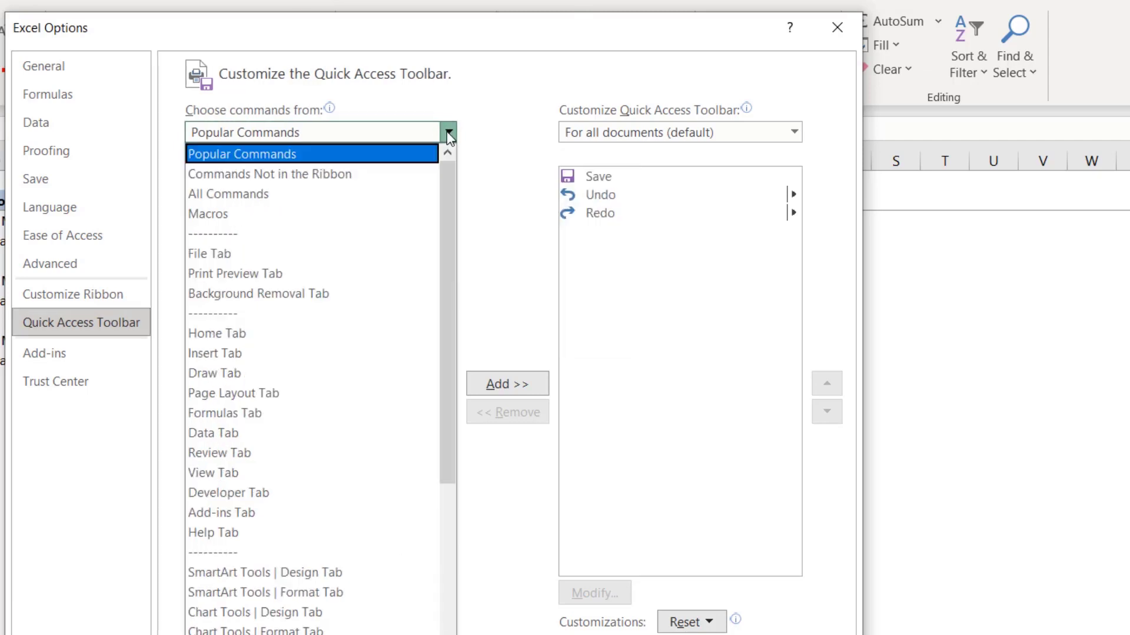
{"action": "left_click", "coordinate": [284, 176]}
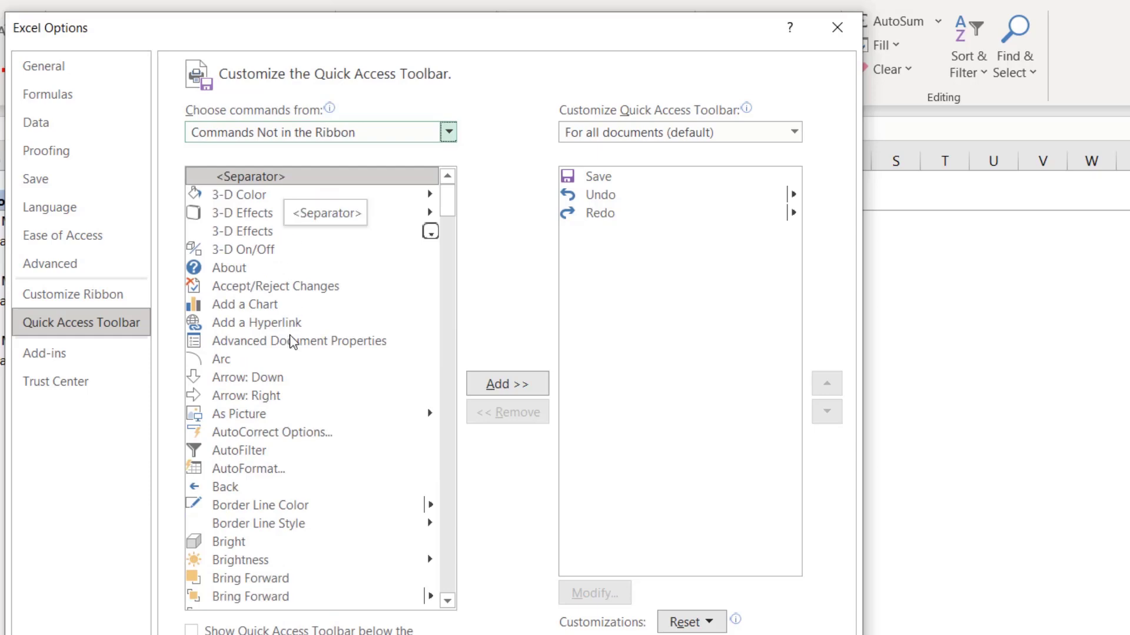
Step: Add the Form command to the Quick Access Toolbar for all documents and apply the options
{"action": "scroll", "coordinate": [292, 341], "scroll_direction": "down", "scroll_amount": 10}
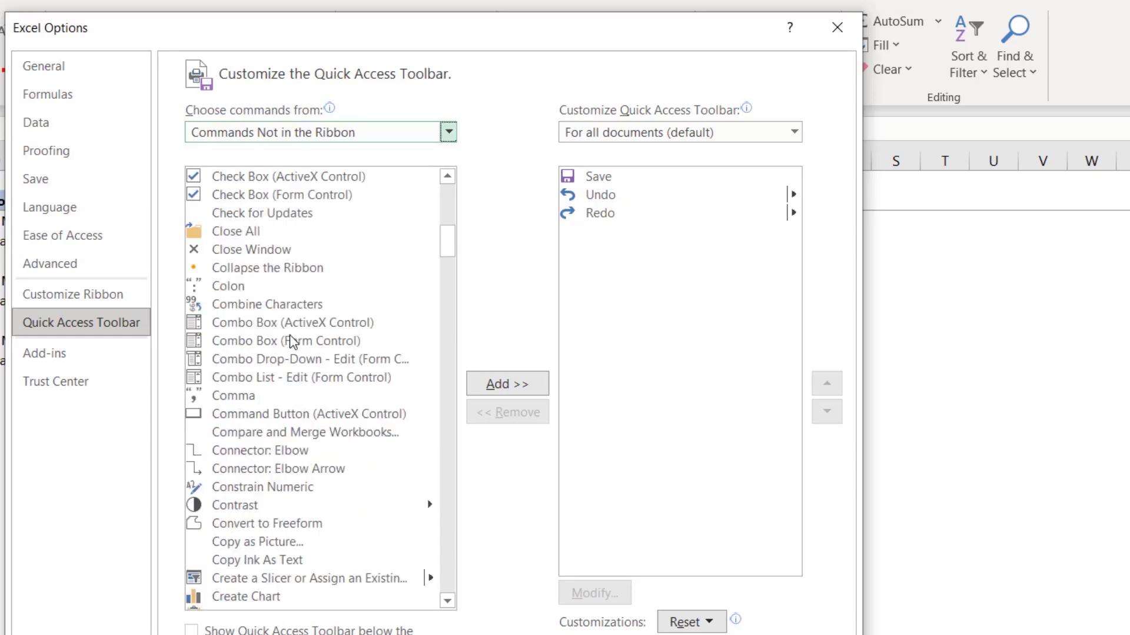
{"action": "scroll", "coordinate": [292, 342], "scroll_direction": "down", "scroll_amount": 15}
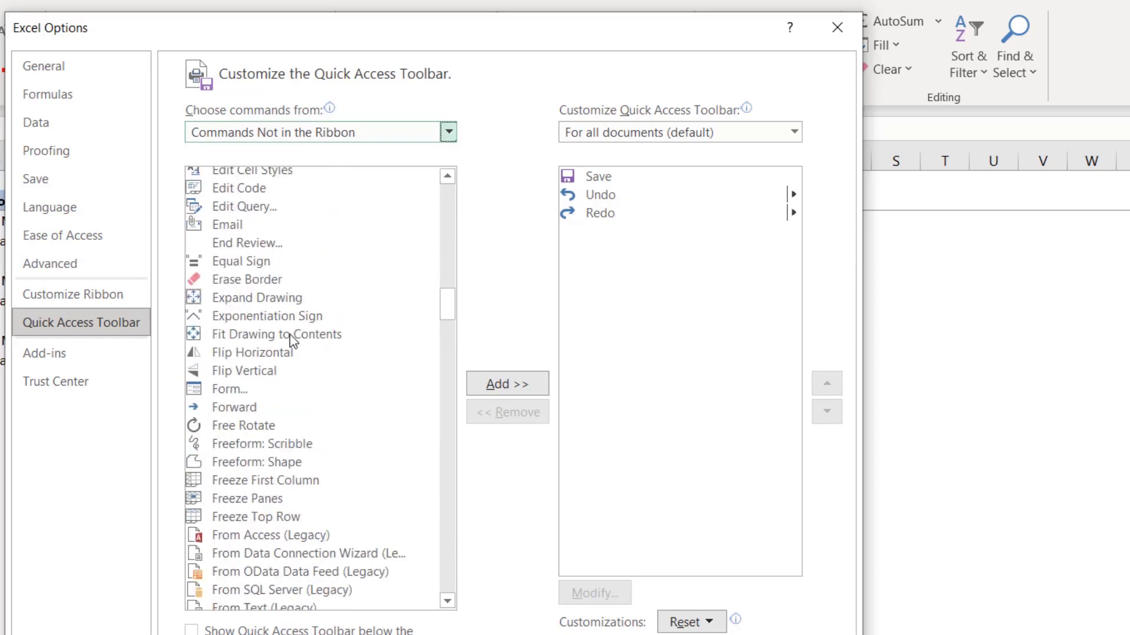
{"action": "left_click", "coordinate": [246, 390]}
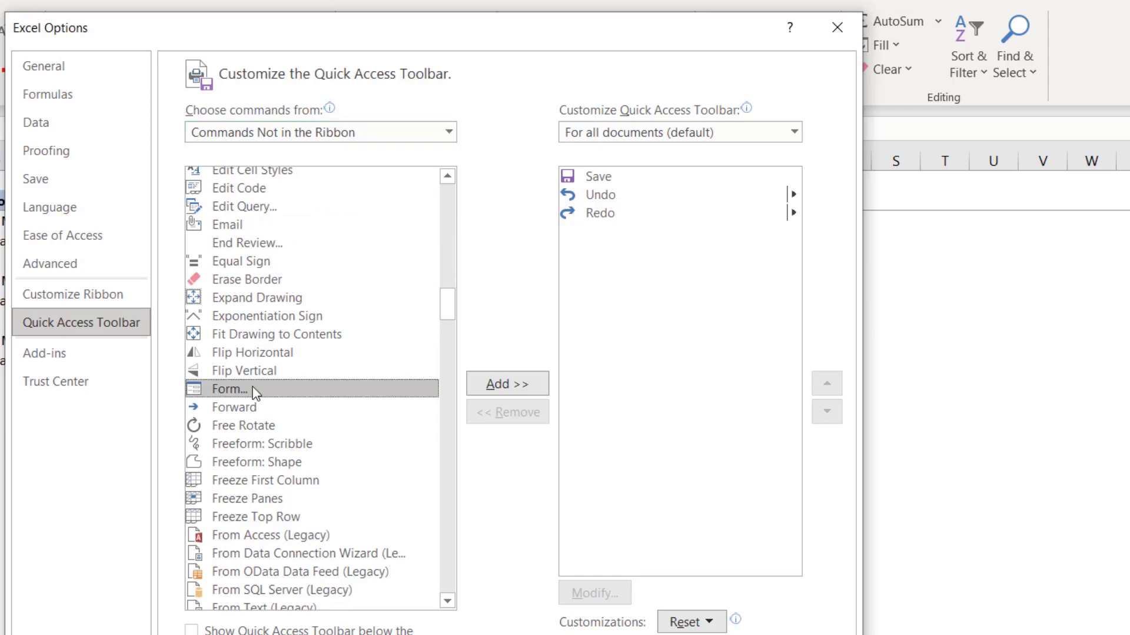
{"action": "left_click", "coordinate": [510, 386]}
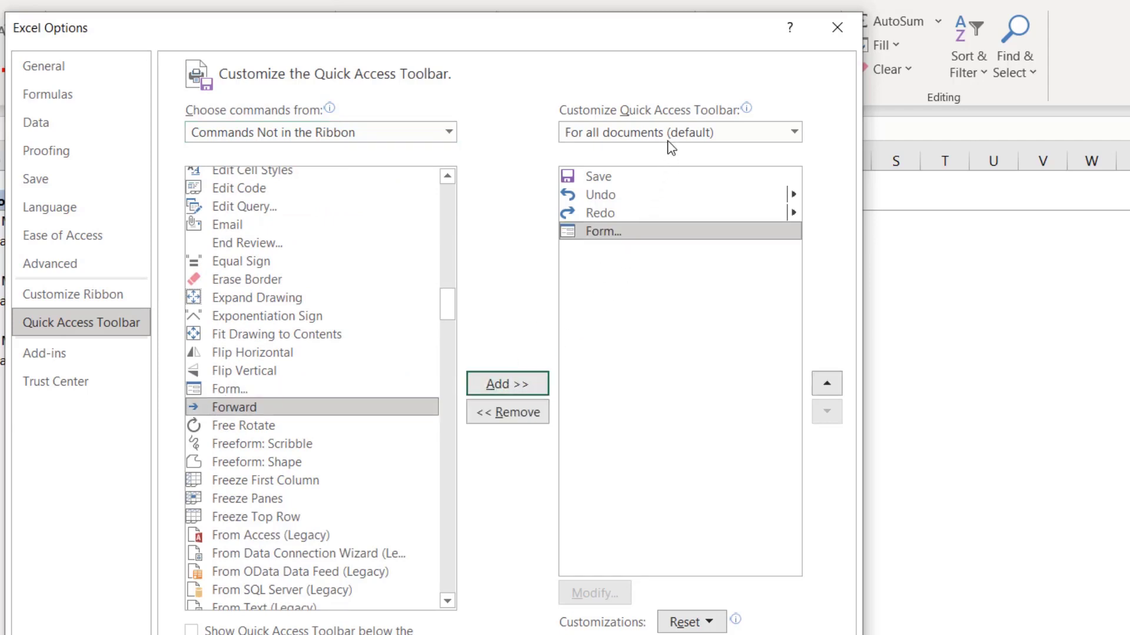
{"action": "left_click", "coordinate": [790, 132]}
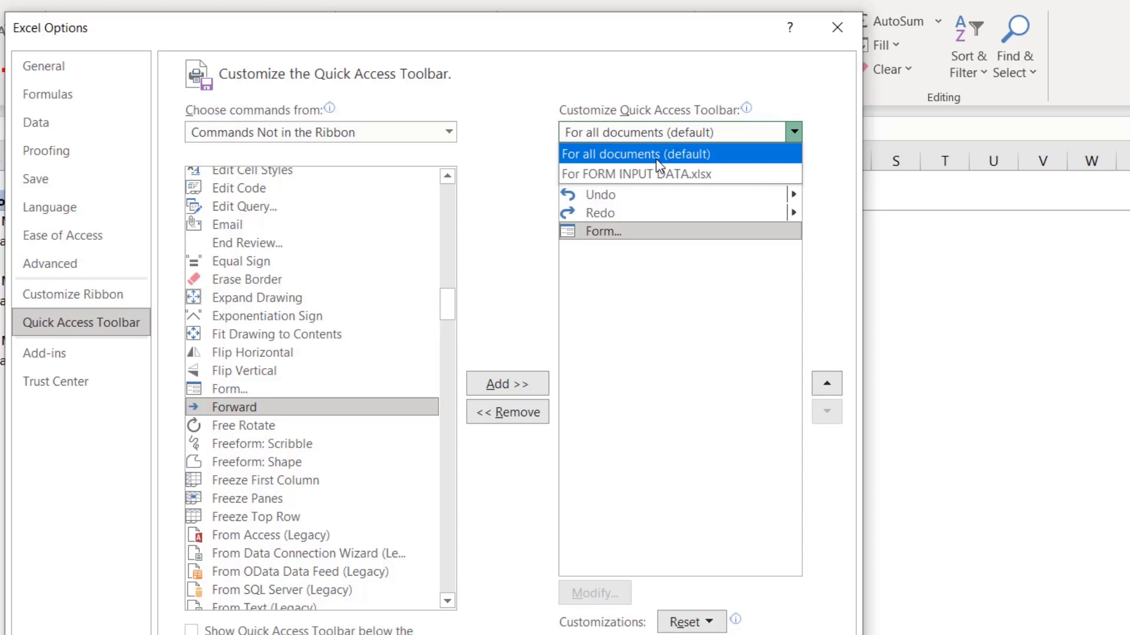
{"action": "left_click", "coordinate": [656, 155]}
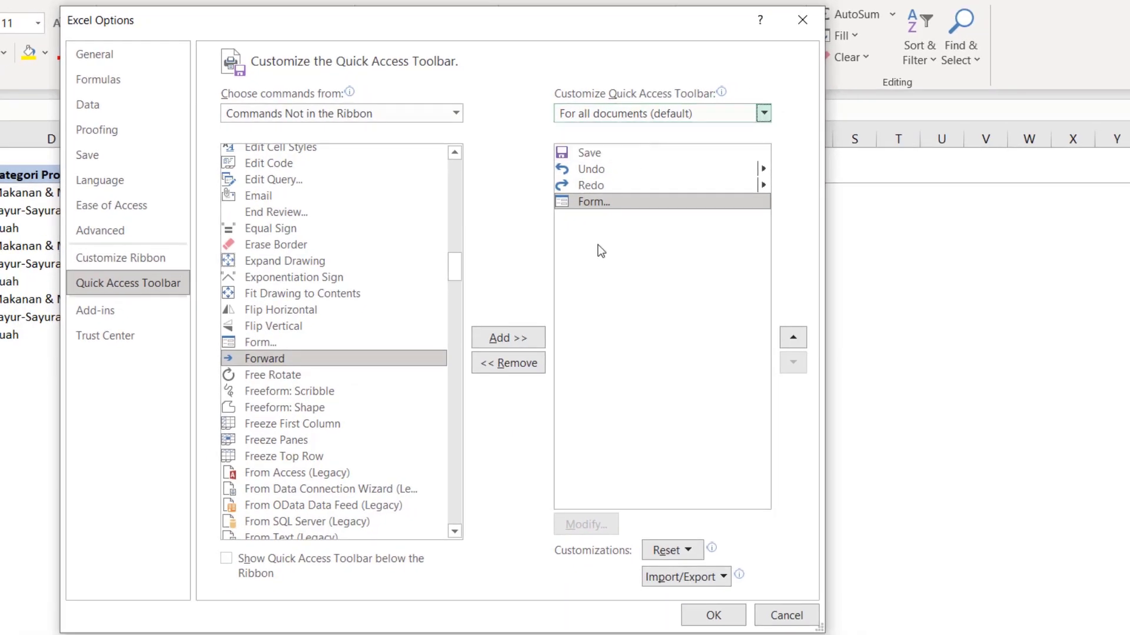
{"action": "left_click", "coordinate": [711, 617]}
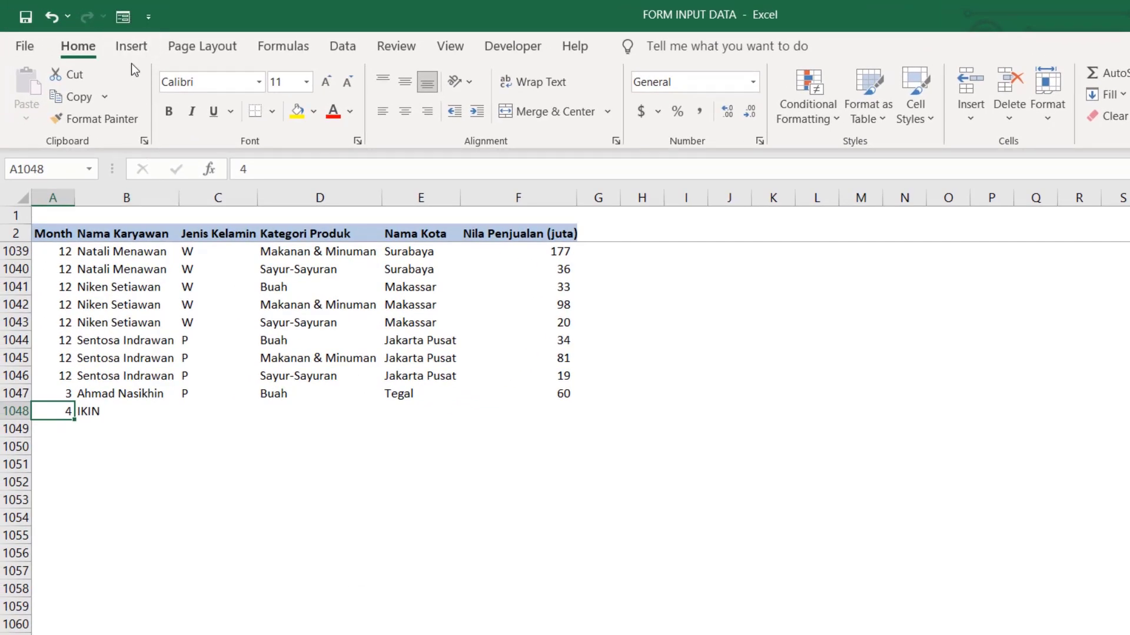
Step: Open the data entry form for the sales table on the FORM INPUT DATA sheet
{"action": "left_click", "coordinate": [123, 20]}
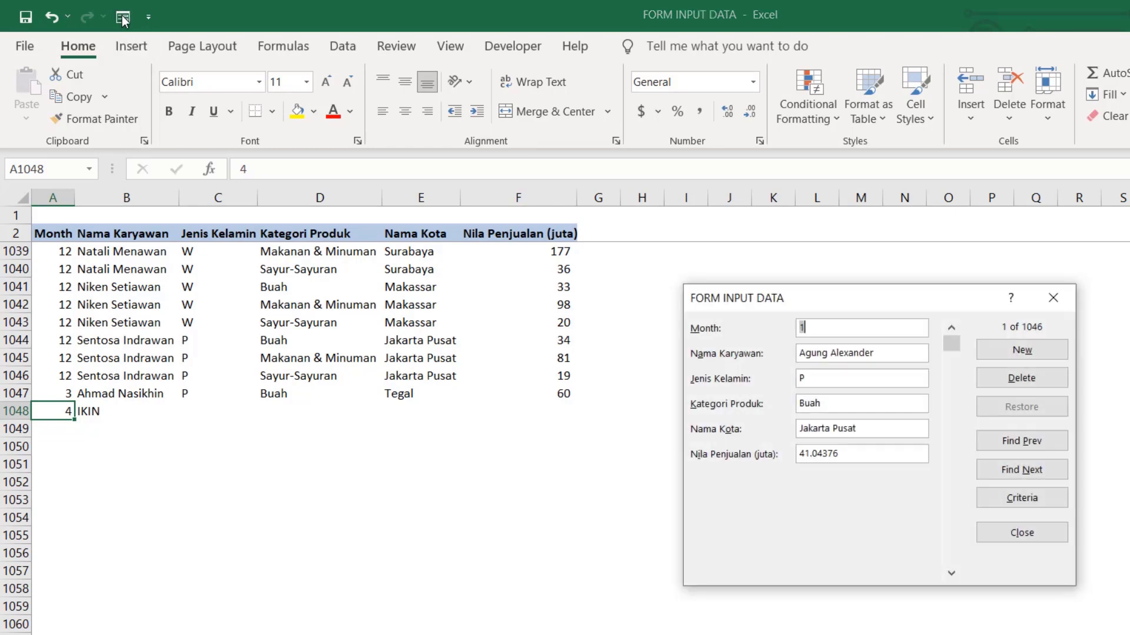
Step: Add a new record through the data form with month 8, the employee's name, Jenis Kelamin P and Kategori Produk BUAH
{"action": "left_click_drag", "start_coordinate": [768, 302], "coordinate": [690, 268]}
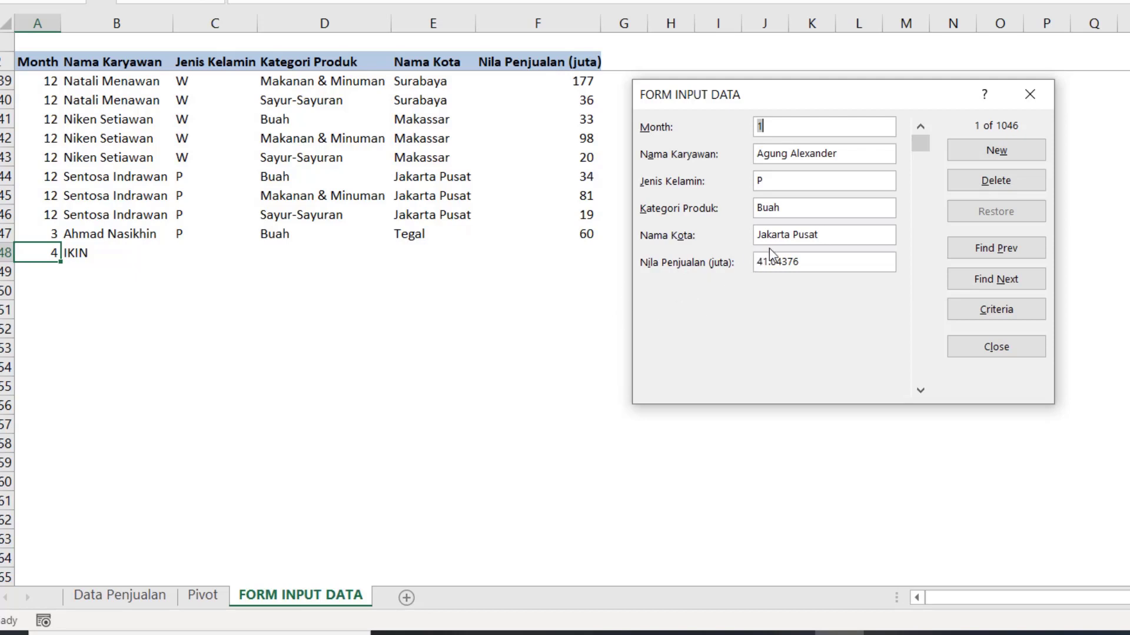
{"action": "left_click", "coordinate": [992, 153]}
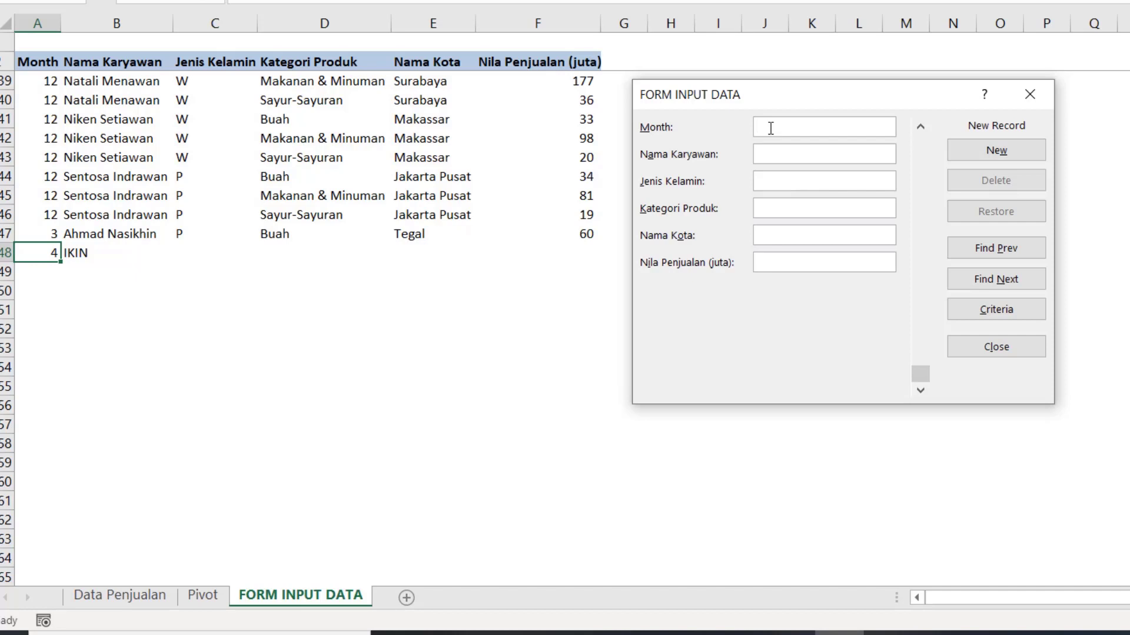
{"action": "type", "text": "8"}
{"action": "key", "text": "Tab"}
{"action": "type", "text": "SOLO"}
{"action": "key", "text": "BackSpace"}
{"action": "type", "text": "IHIN"}
{"action": "key", "text": "Tab"}
{"action": "type", "text": "PBUAH"}
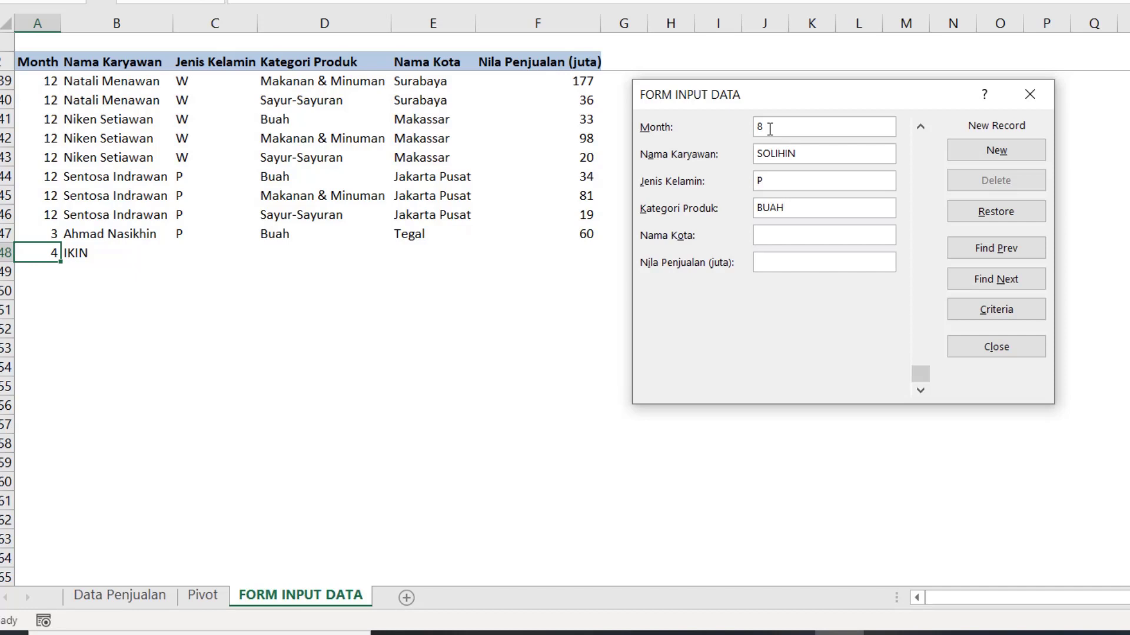
{"action": "key", "text": "Return"}
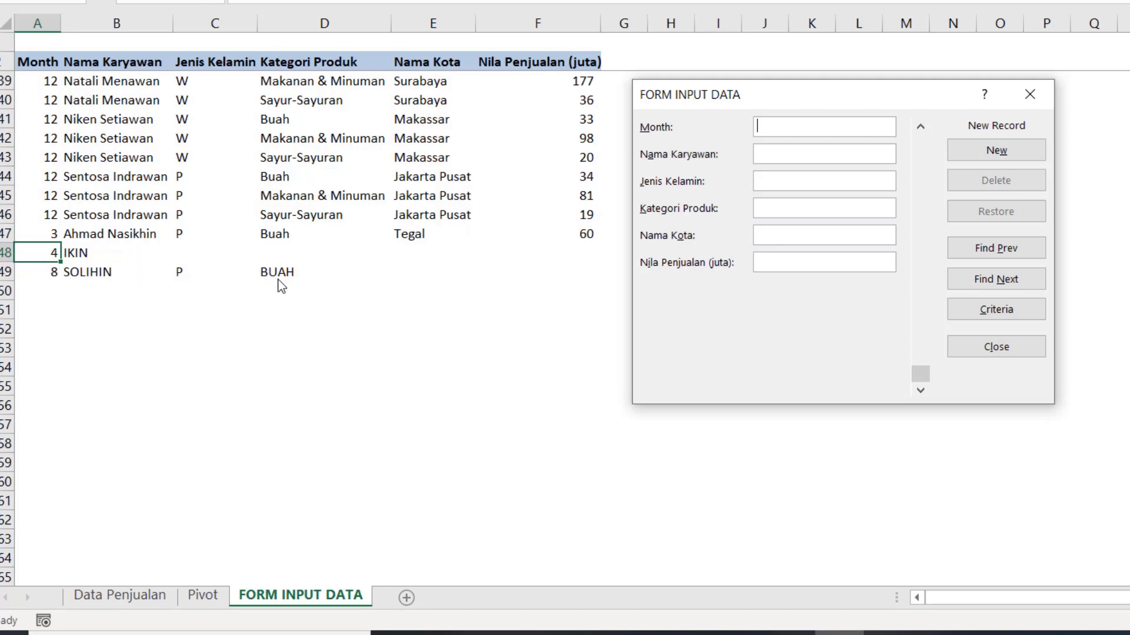
Step: Delete the newly added month 8 BUAH record through the data form
{"action": "left_click", "coordinate": [969, 258]}
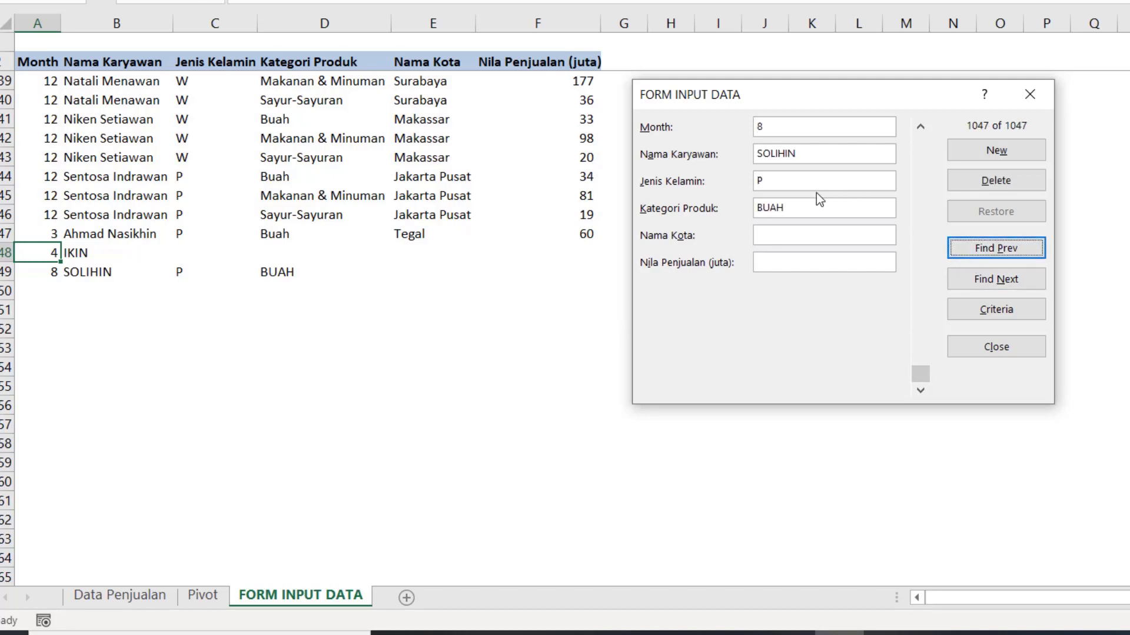
{"action": "left_click", "coordinate": [965, 186]}
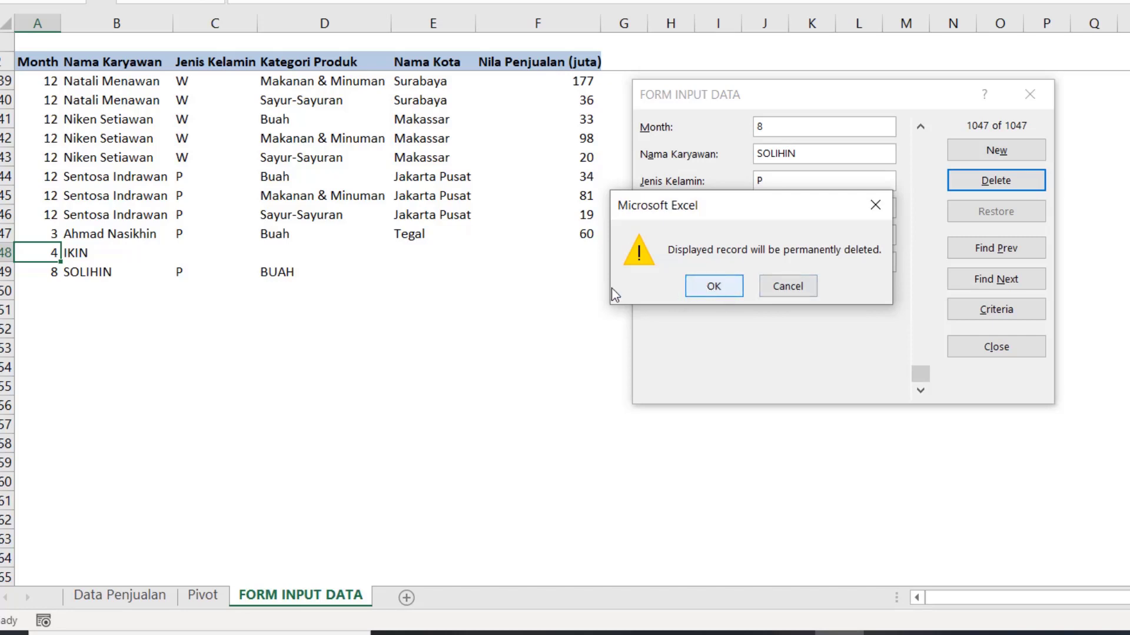
{"action": "left_click", "coordinate": [728, 289]}
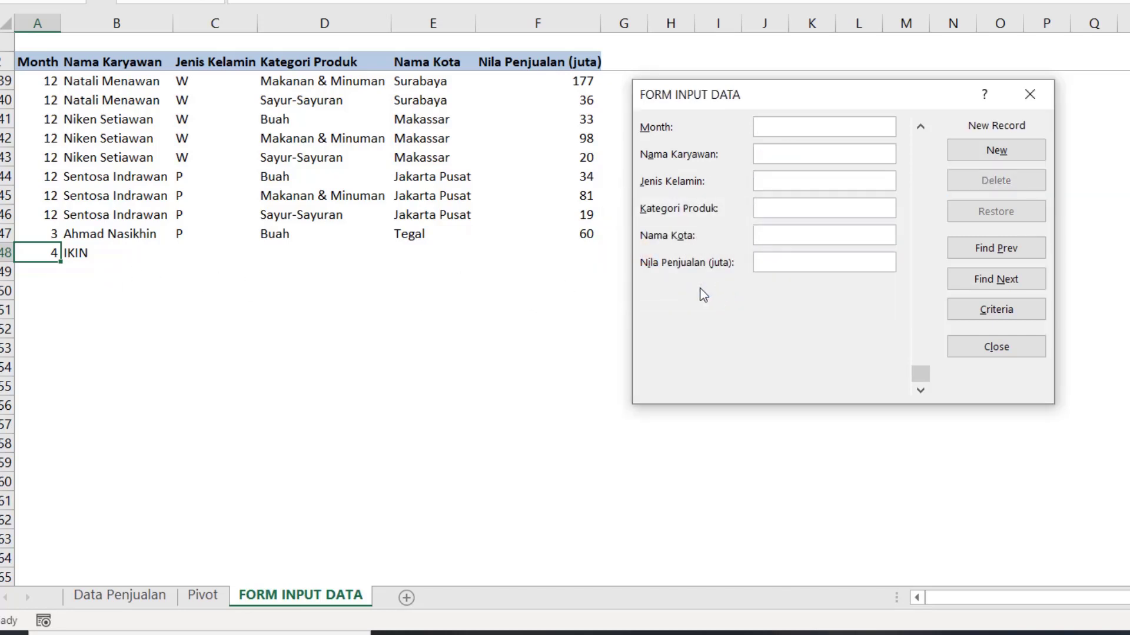
Step: Find the incomplete month 4 record in the data form and delete it permanently
{"action": "left_click", "coordinate": [961, 254]}
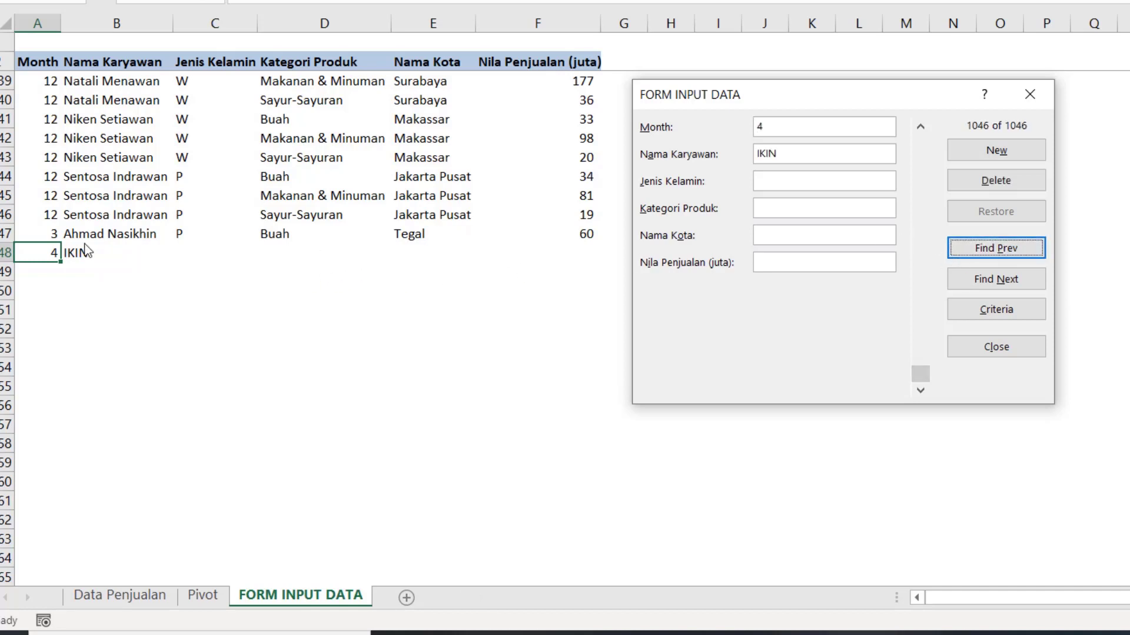
{"action": "left_click", "coordinate": [968, 188]}
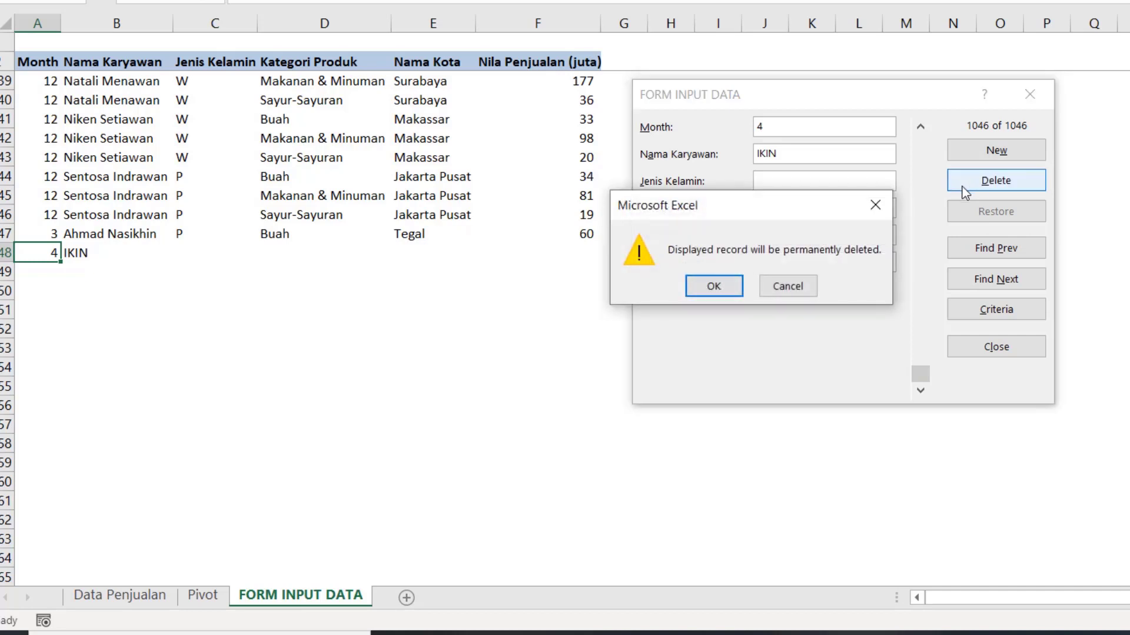
{"action": "left_click", "coordinate": [712, 287]}
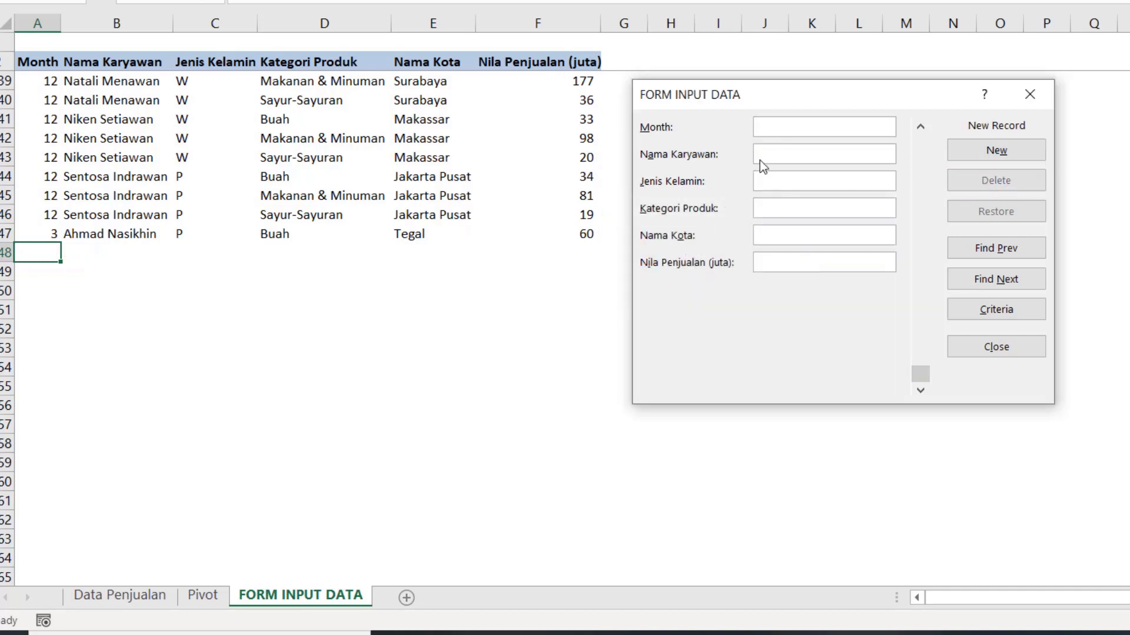
Step: Add a complete record in the form: month 8, the employee's name, P, BUAH, TEGAL and sales of 60
{"action": "type", "text": "8"}
{"action": "key", "text": "Tab"}
{"action": "type", "text": "IKIN"}
{"action": "key", "text": "Tab"}
{"action": "type", "text": "P"}
{"action": "type", "text": "BUAH"}
{"action": "key", "text": "Tab"}
{"action": "type", "text": "TEG"}
{"action": "type", "text": "AL"}
{"action": "type", "text": "6"}
{"action": "type", "text": "0"}
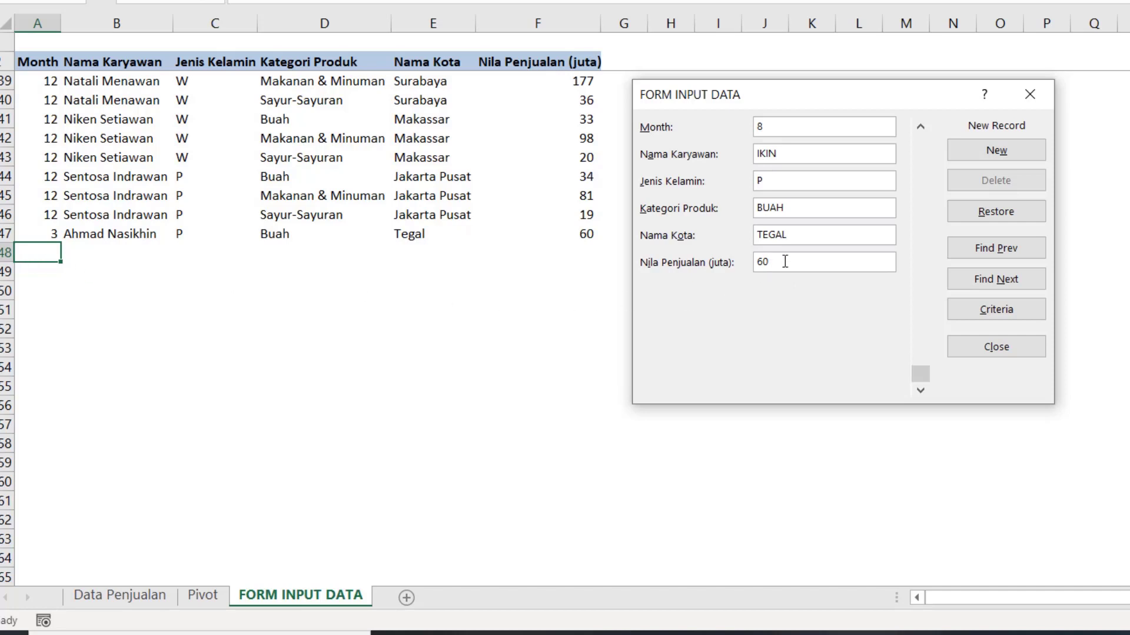
{"action": "key", "text": "Return"}
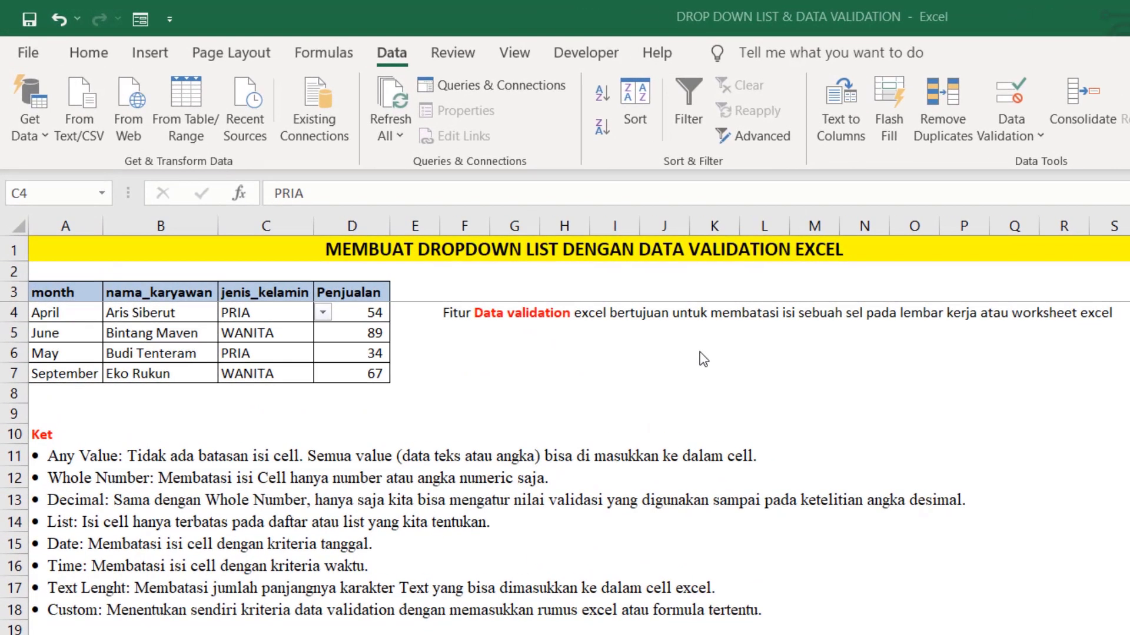
Step: In the DROP DOWN LIST & DATA VALIDATION workbook, browse the employee name drop-down list of cell B4 and close it without choosing
{"action": "left_click", "coordinate": [554, 251]}
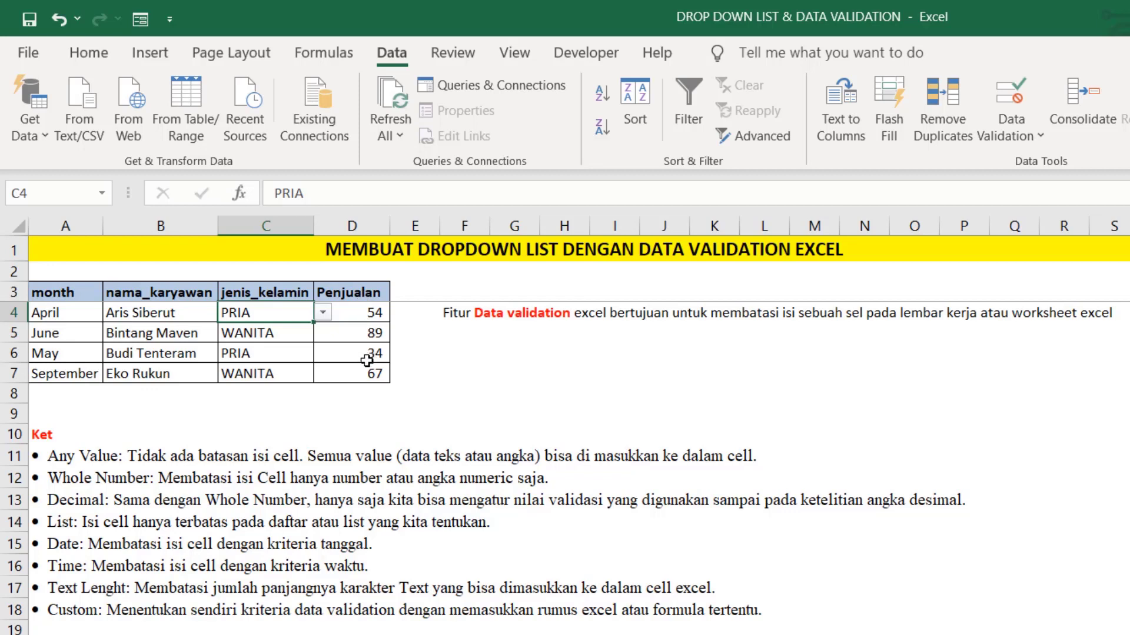
{"action": "left_click", "coordinate": [140, 319]}
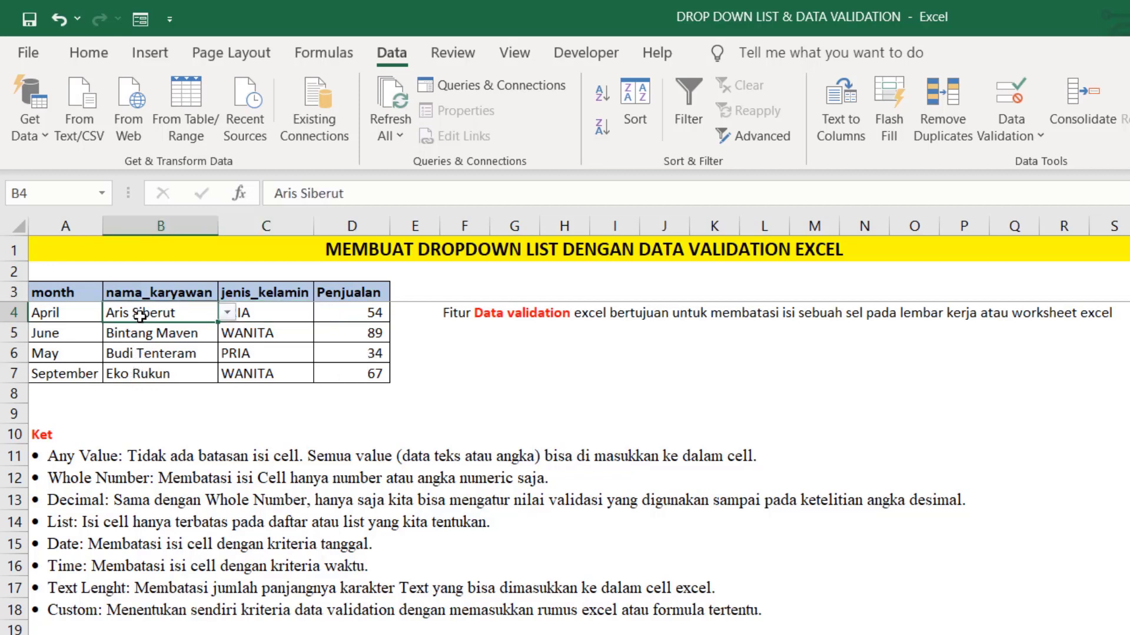
{"action": "left_click", "coordinate": [227, 314]}
{"action": "scroll", "coordinate": [225, 362], "scroll_direction": "up", "scroll_amount": 1}
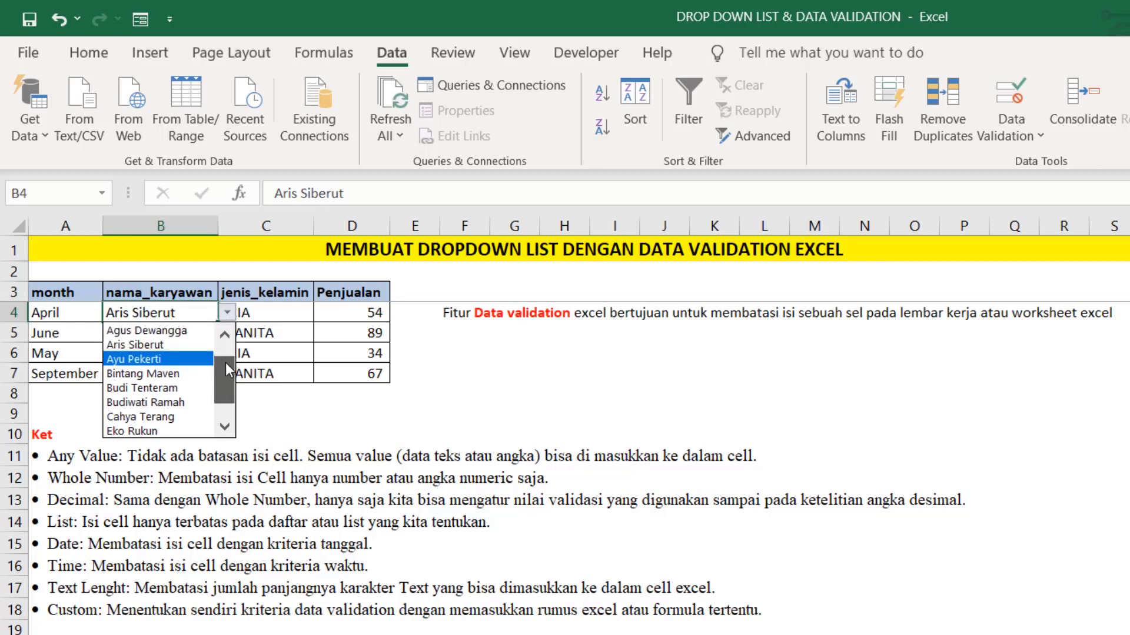
{"action": "left_click_drag", "start_coordinate": [225, 362], "coordinate": [224, 401]}
{"action": "left_click_drag", "start_coordinate": [225, 407], "coordinate": [224, 352]}
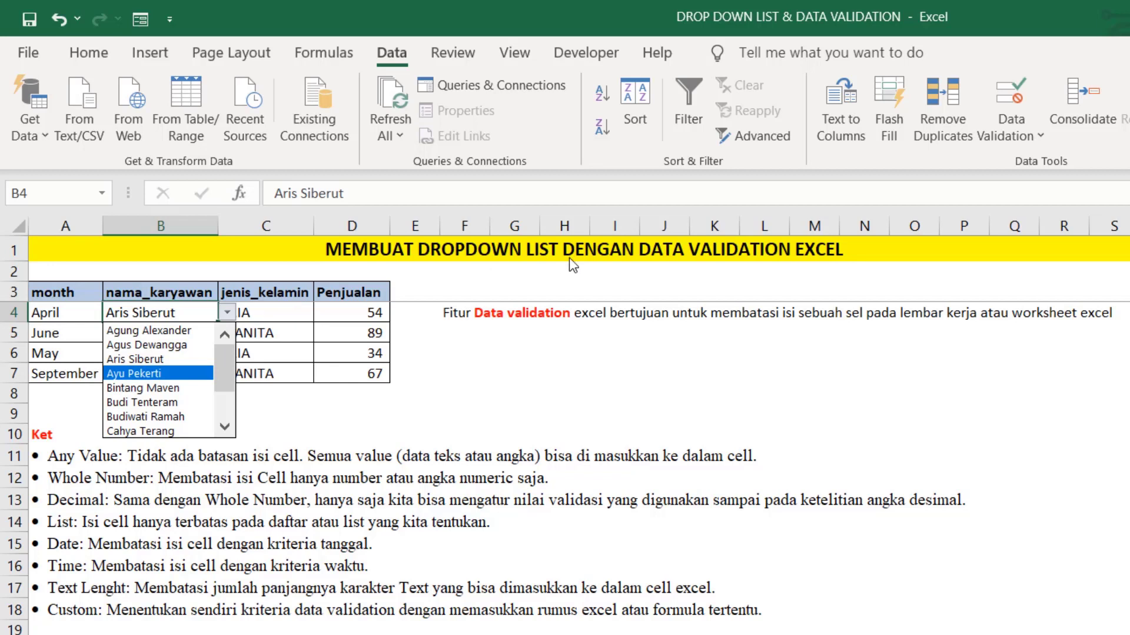
{"action": "left_click", "coordinate": [474, 418]}
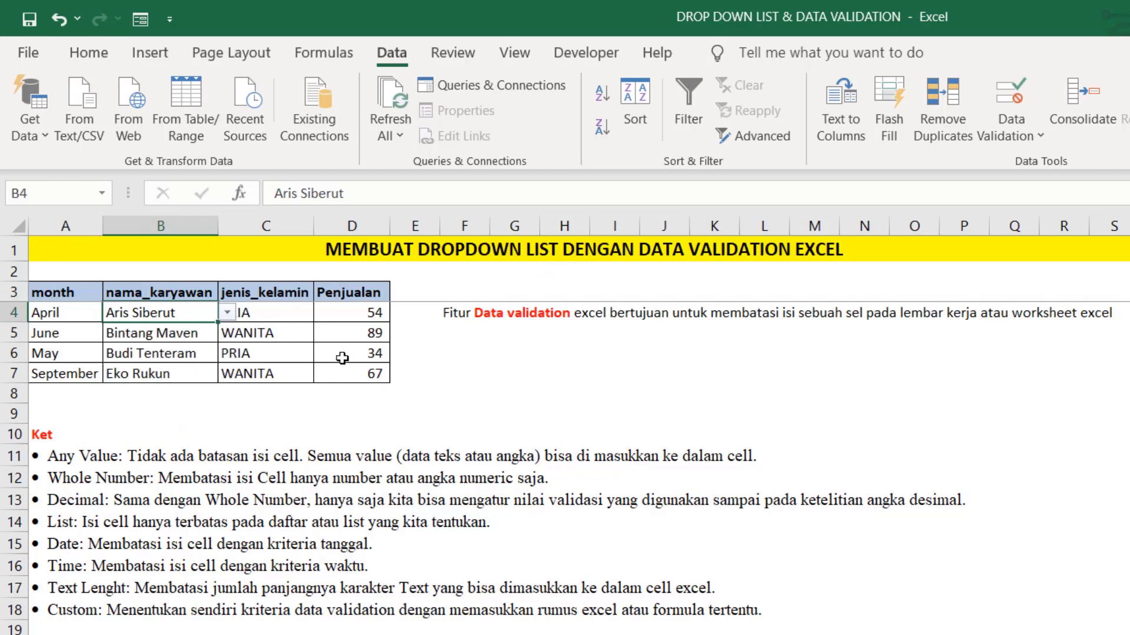
Step: Highlight the Penjualan values in D4:D7 and the jenis_kelamin values in C4:C7 in turn
{"action": "left_click", "coordinate": [335, 312]}
{"action": "left_click_drag", "start_coordinate": [335, 312], "coordinate": [345, 368]}
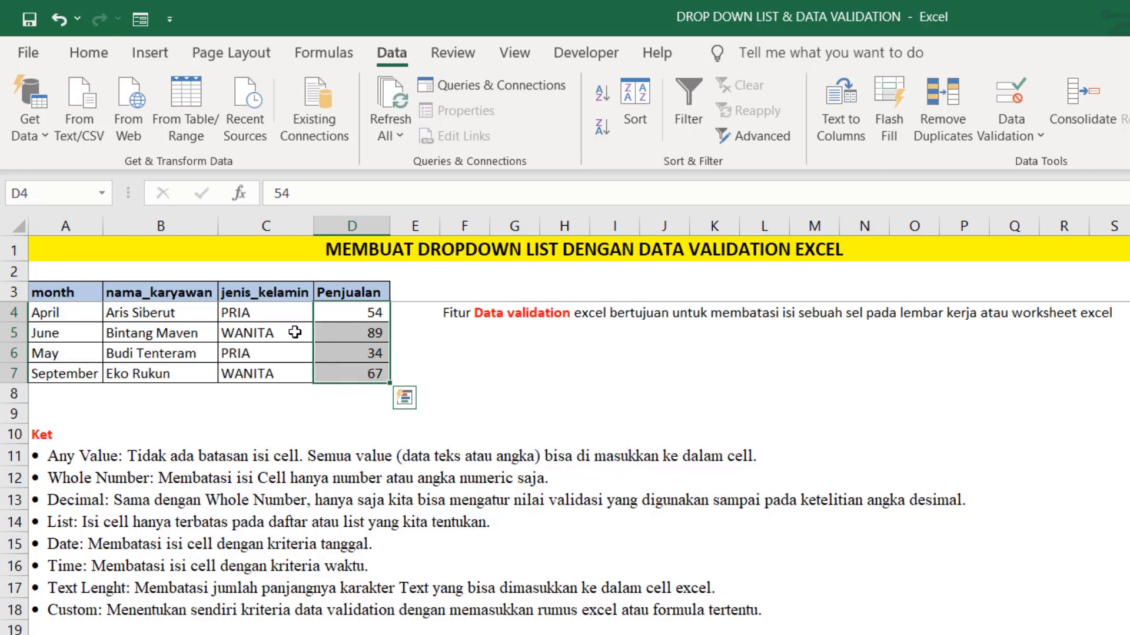
{"action": "left_click_drag", "start_coordinate": [270, 309], "coordinate": [272, 372]}
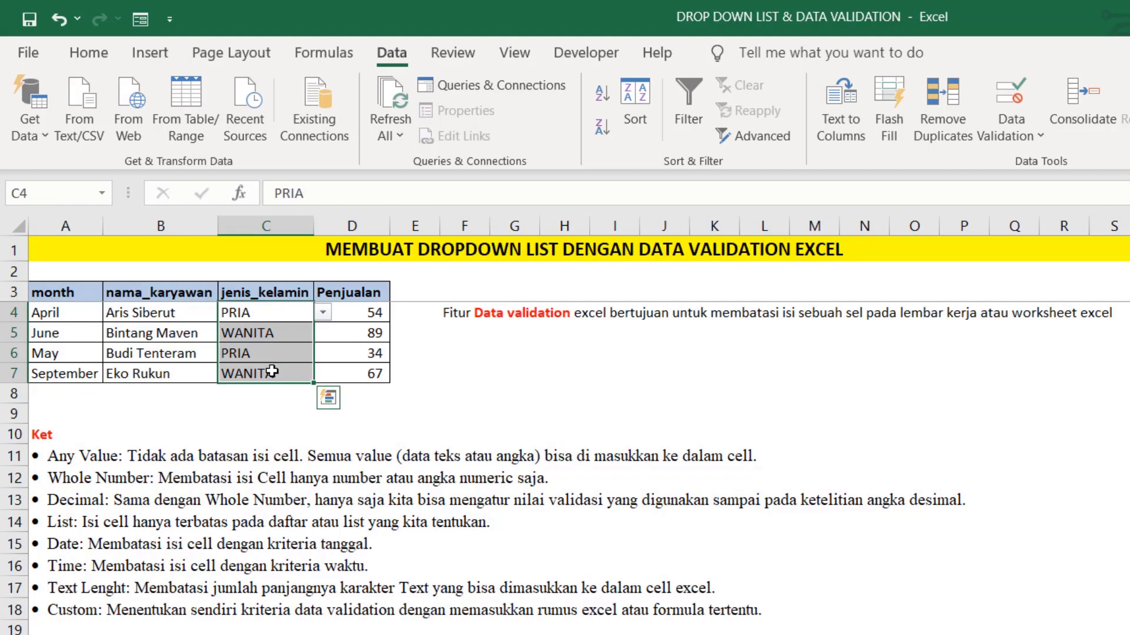
{"action": "left_click", "coordinate": [478, 330]}
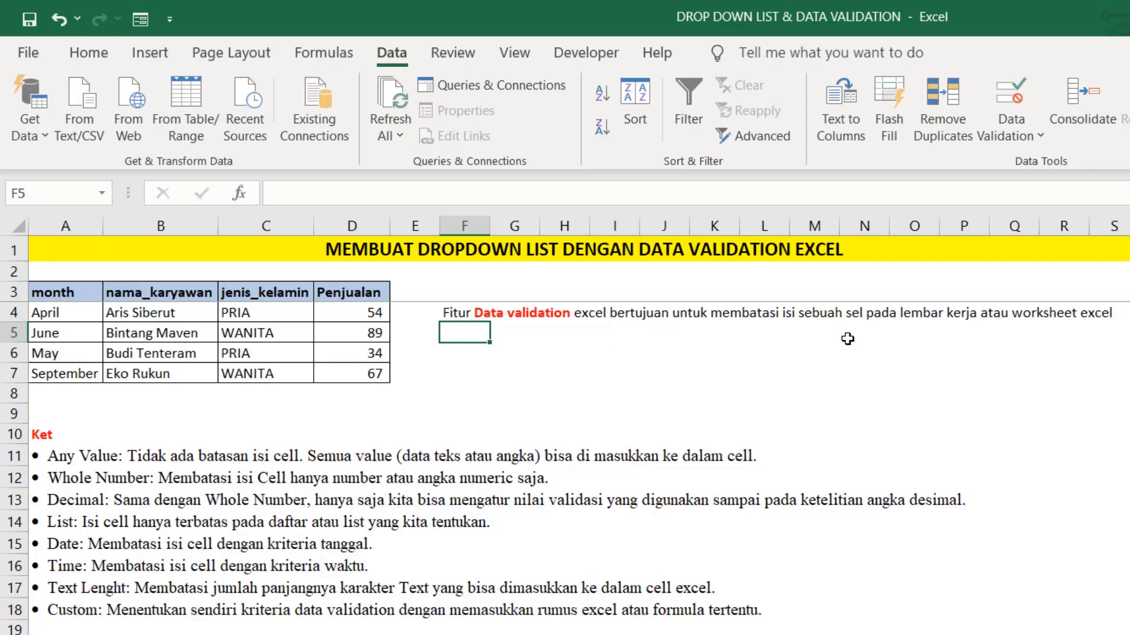
{"action": "left_click", "coordinate": [697, 392]}
Step: View the validation input message on the first month cell, A4
{"action": "left_click", "coordinate": [165, 330]}
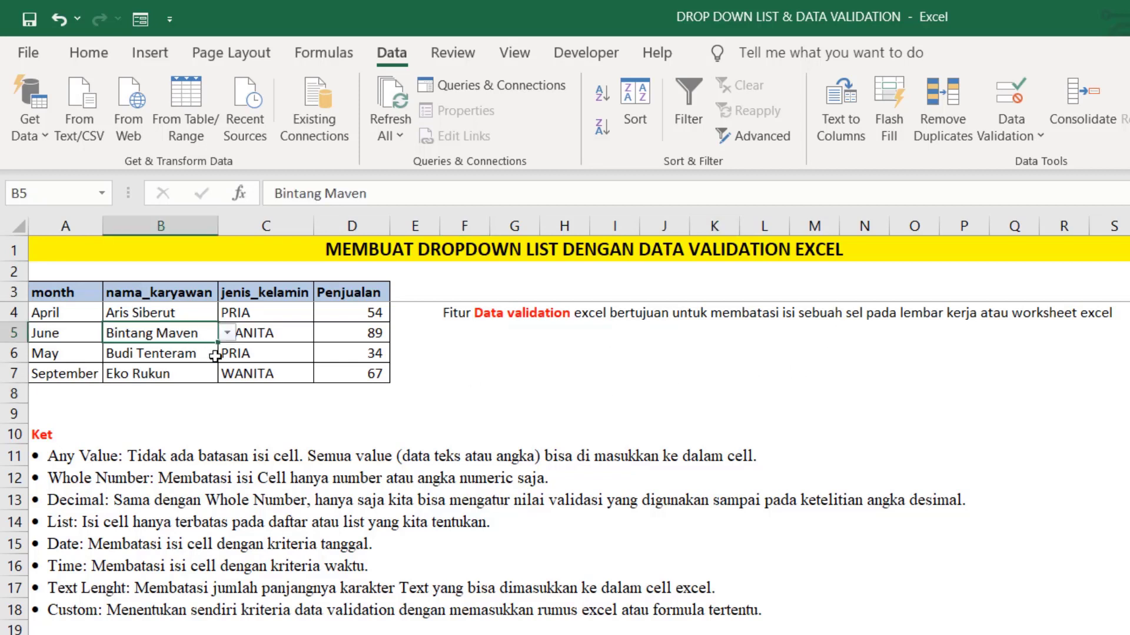
{"action": "key", "text": "Up"}
{"action": "key", "text": "Left"}
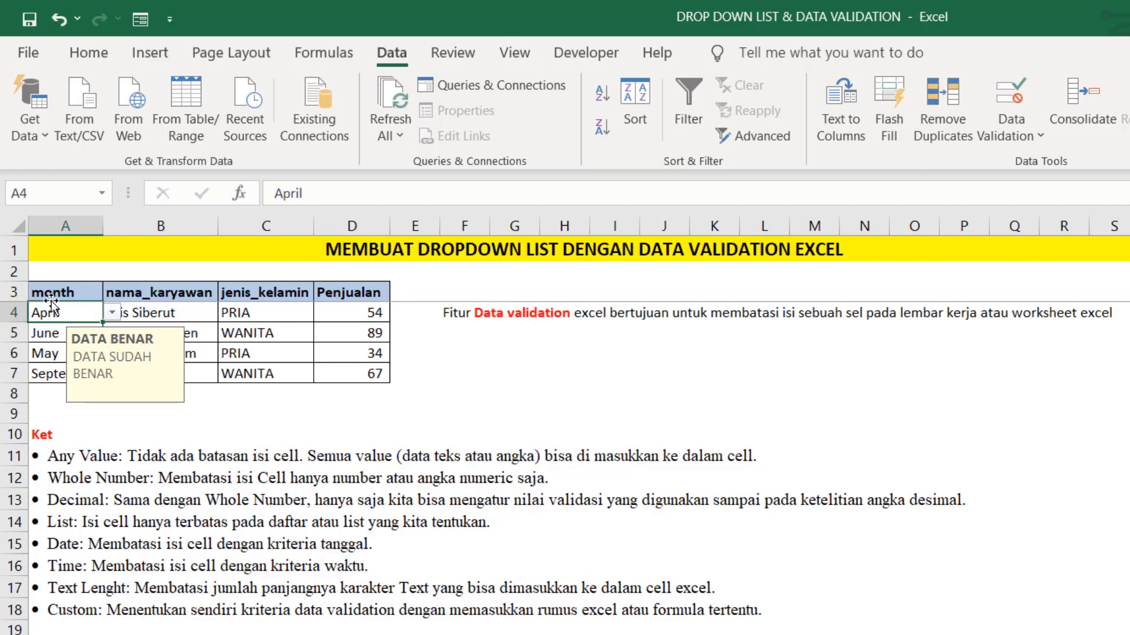
{"action": "left_click", "coordinate": [62, 406]}
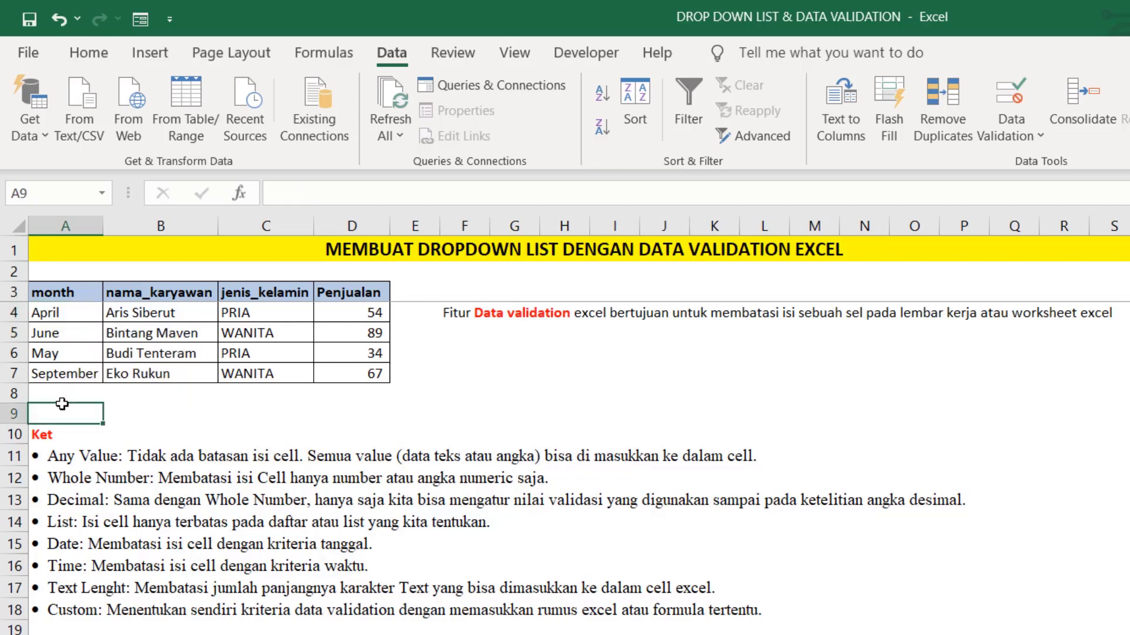
Step: Try entering 2 as the month in cell A5 to test its validation, and cancel the entry
{"action": "left_click", "coordinate": [52, 332]}
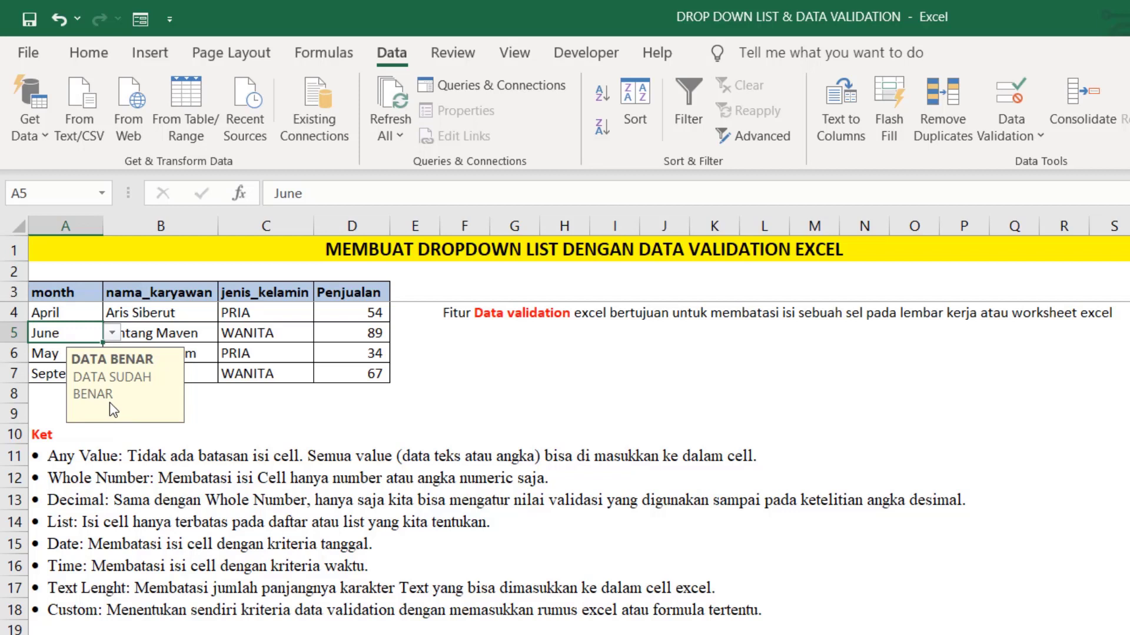
{"action": "type", "text": "2"}
{"action": "key", "text": "Return"}
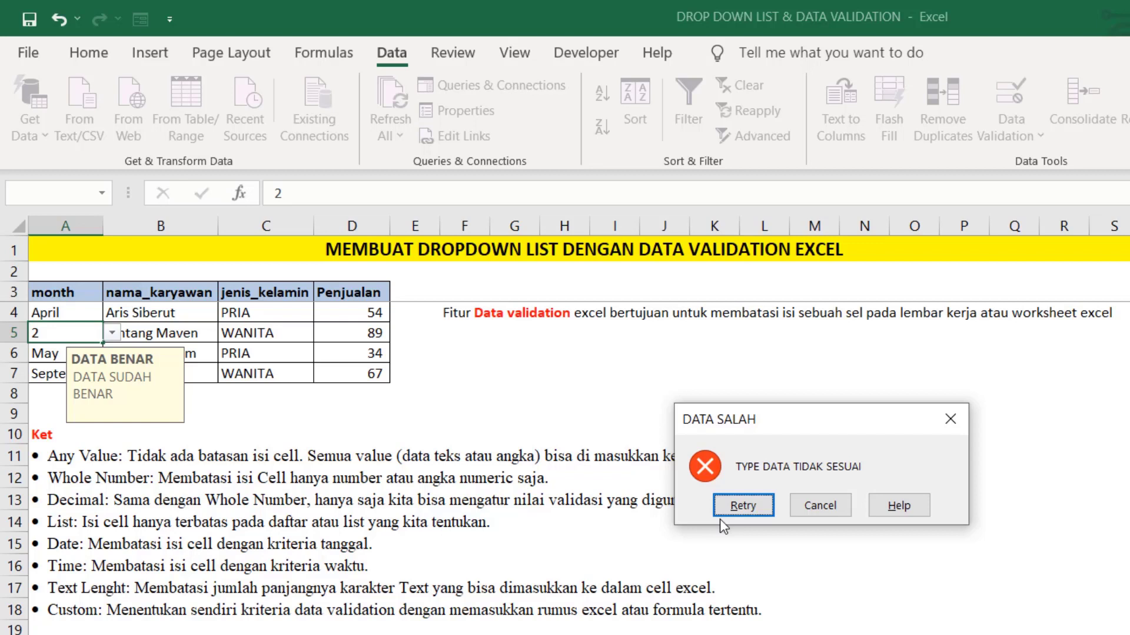
{"action": "left_click", "coordinate": [806, 513]}
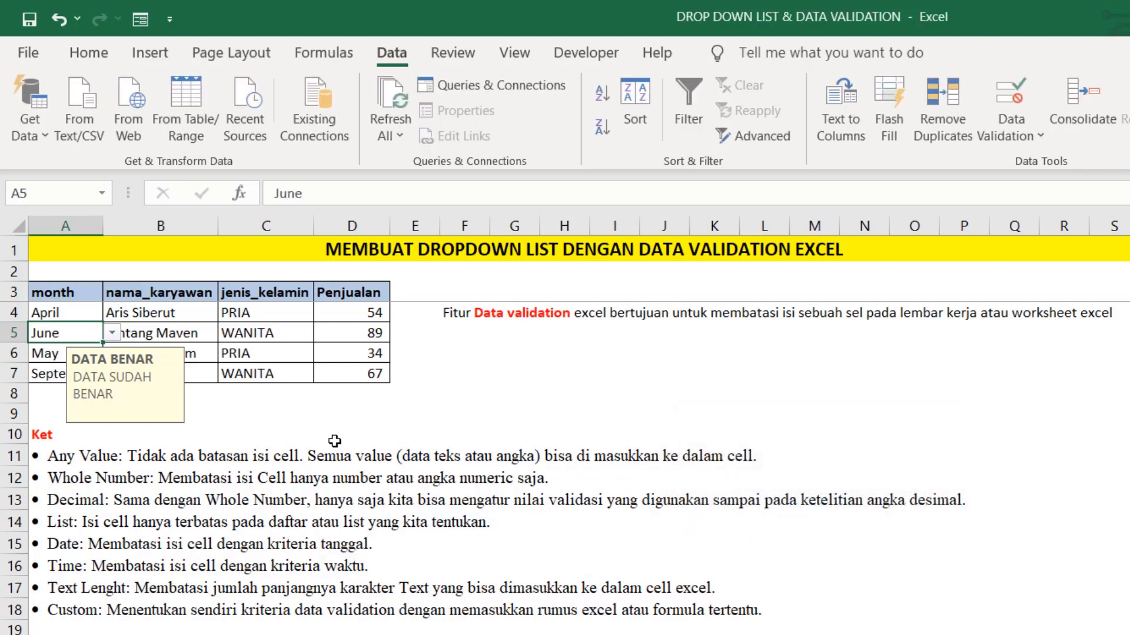
Step: View the validation input message on month cell A6
{"action": "left_click", "coordinate": [251, 412]}
{"action": "left_click", "coordinate": [96, 352]}
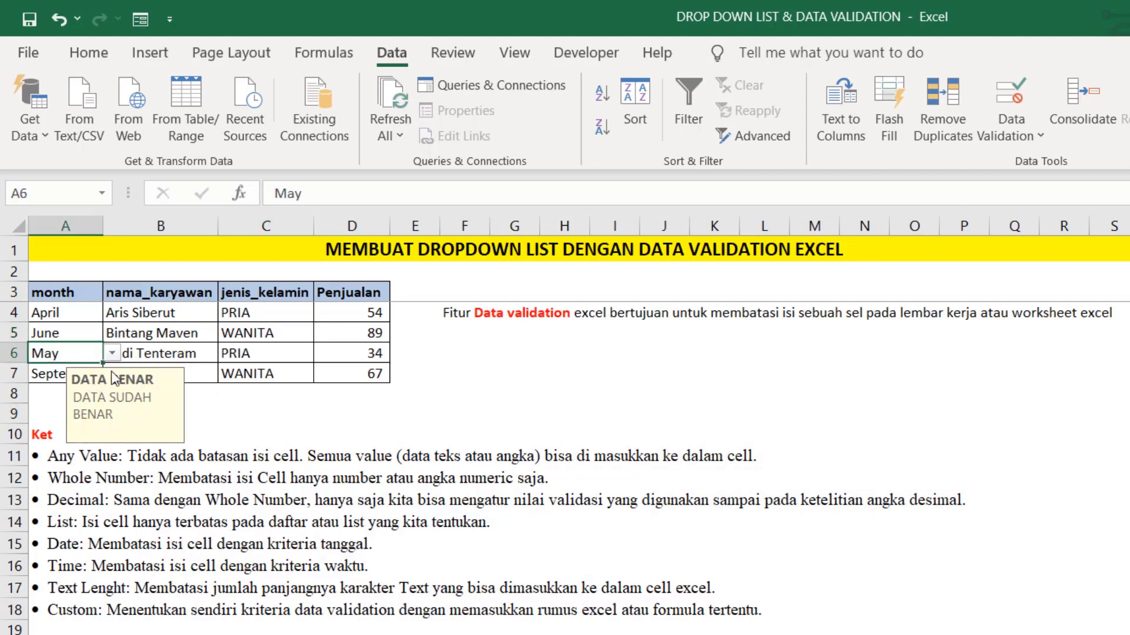
{"action": "left_click", "coordinate": [213, 414]}
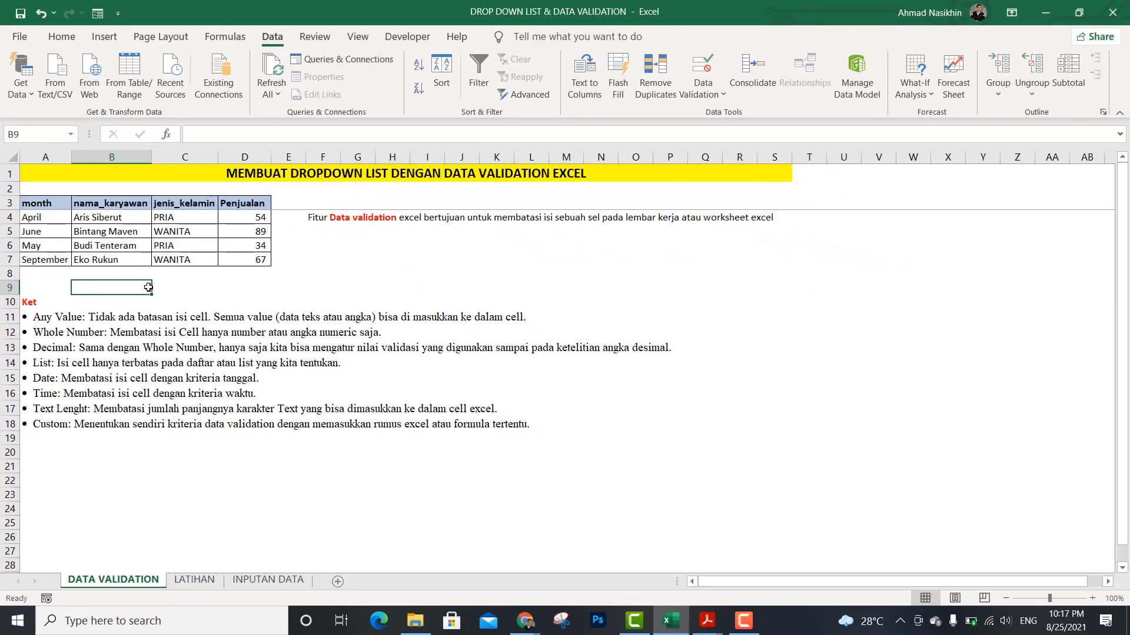
Step: Select the whole table A3:D7, including its headers, and clear the validation circles
{"action": "left_click", "coordinate": [160, 275]}
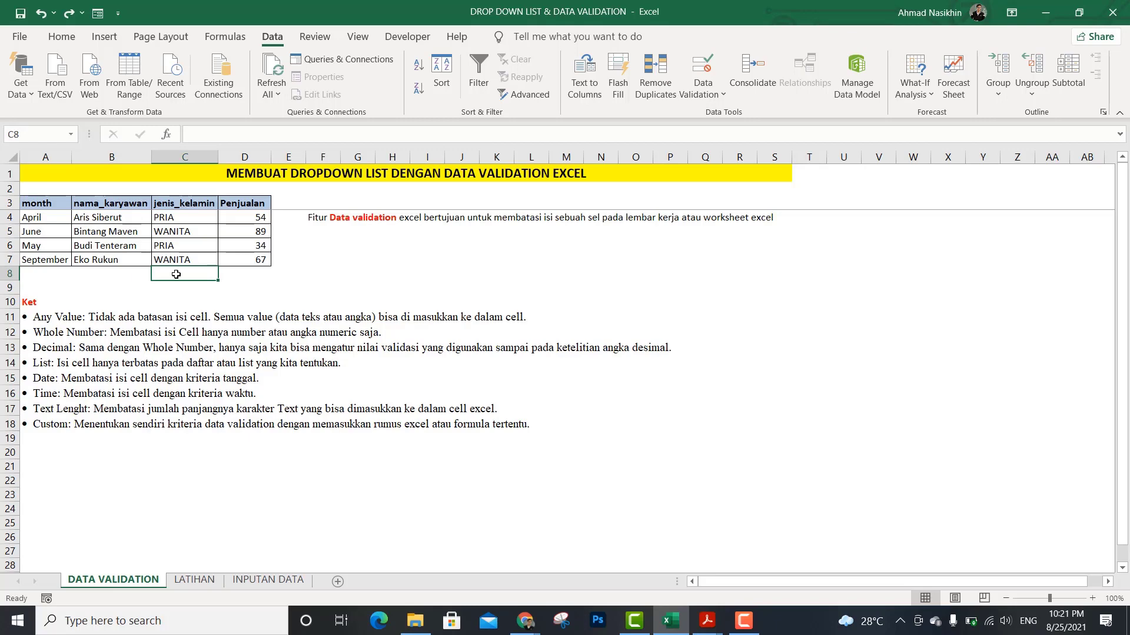
{"action": "key", "text": "Up"}
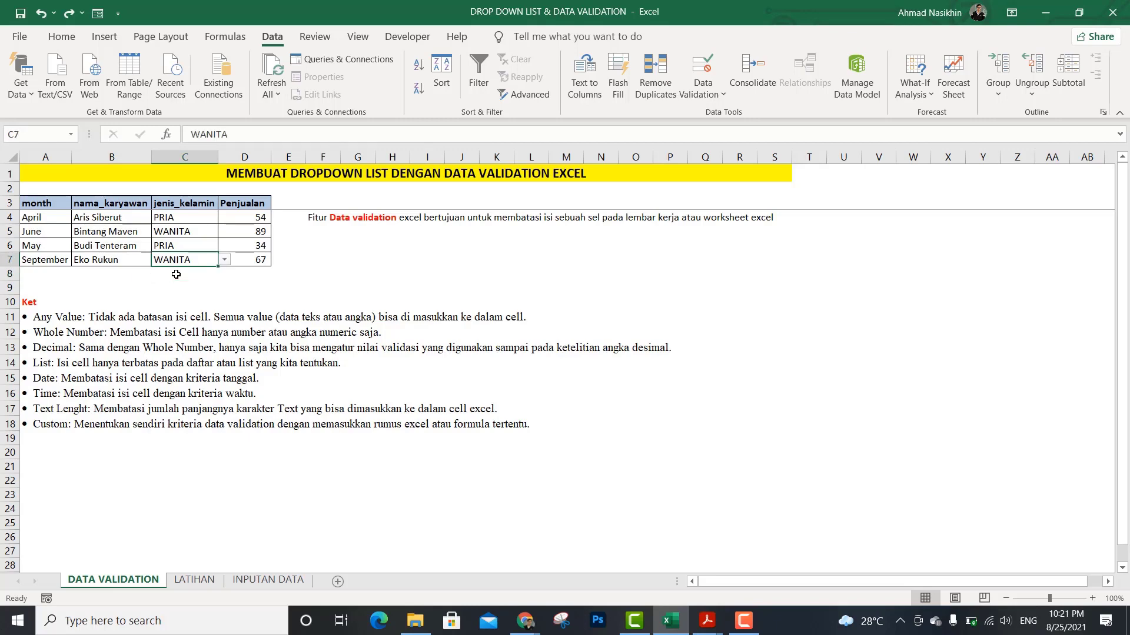
{"action": "key", "text": "Left"}
{"action": "key", "text": "Left"}
{"action": "key", "text": "Up"}
{"action": "key", "text": "Up"}
{"action": "key", "text": "Up"}
{"action": "key", "text": "Up"}
{"action": "key", "text": "shift+Right"}
{"action": "key", "text": "shift+Right"}
{"action": "key", "text": "shift+Right"}
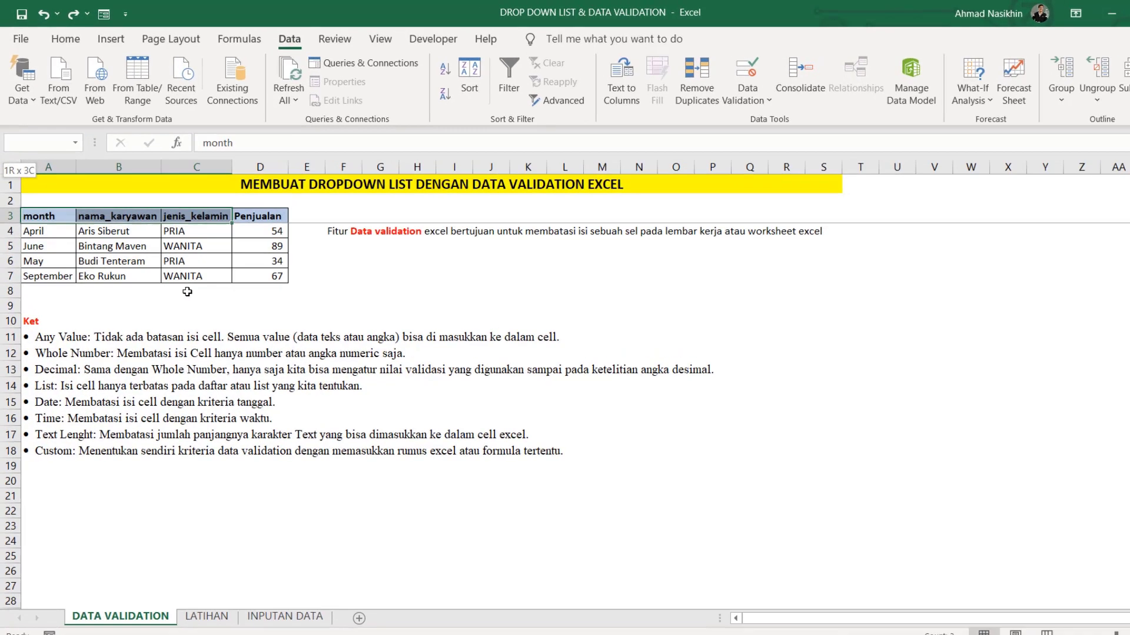
{"action": "key", "text": "shift+Down"}
{"action": "key", "text": "shift+Down"}
{"action": "key", "text": "shift+Down"}
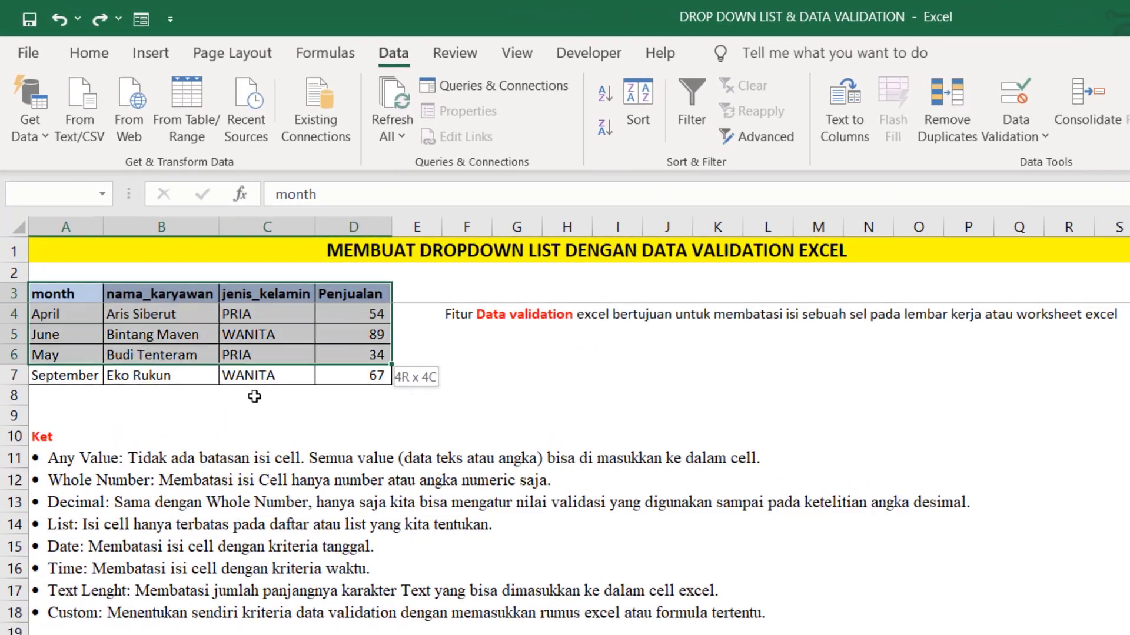
{"action": "key", "text": "shift+Down"}
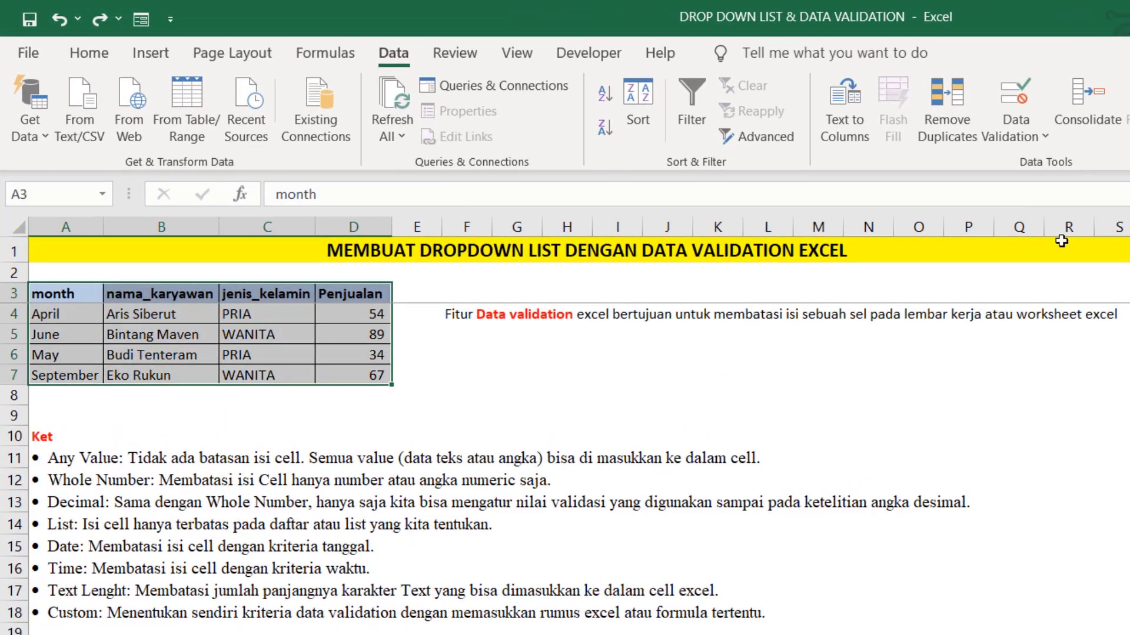
{"action": "left_click", "coordinate": [1020, 139]}
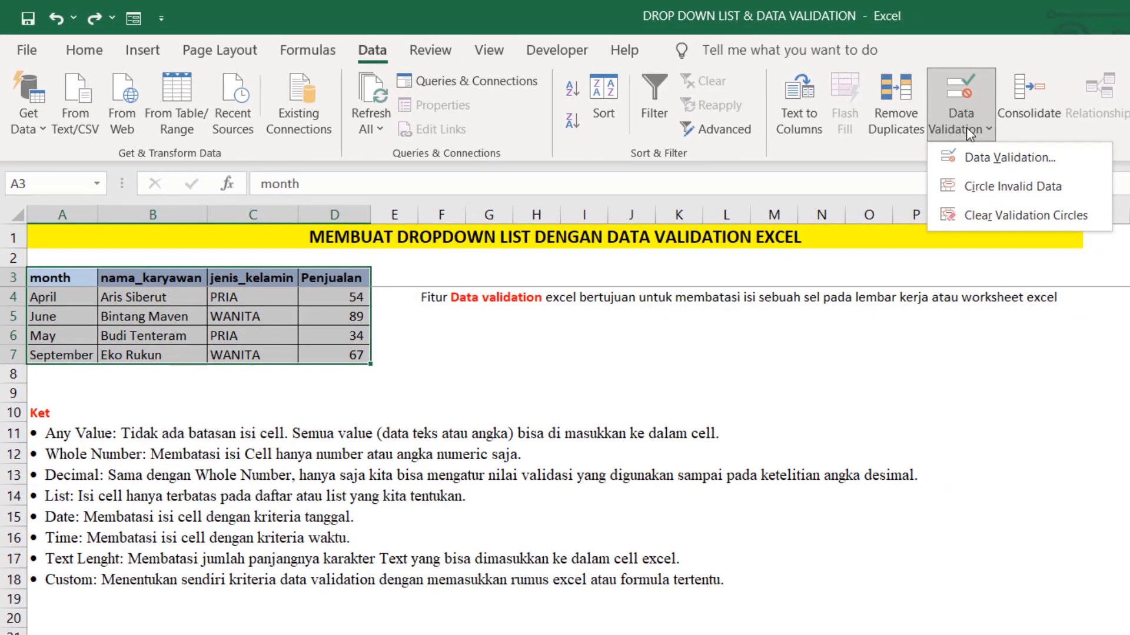
{"action": "left_click", "coordinate": [995, 215]}
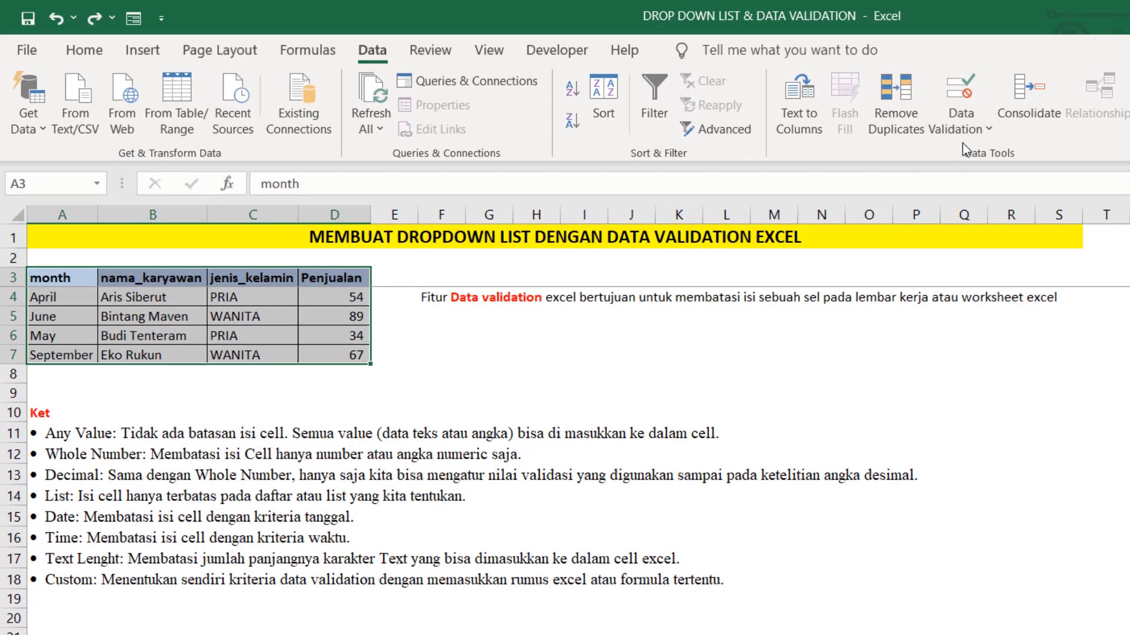
Step: Clear all data validation settings from the selected table A3:D7, erasing its mixed validation types
{"action": "left_click", "coordinate": [968, 118]}
{"action": "left_click", "coordinate": [993, 158]}
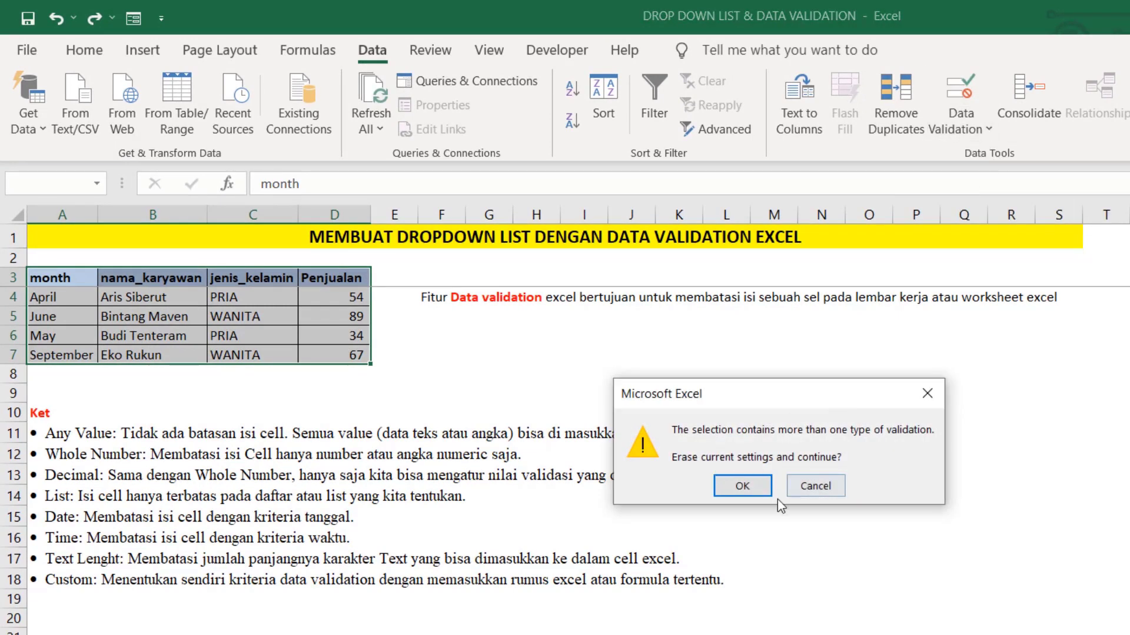
{"action": "left_click", "coordinate": [751, 492]}
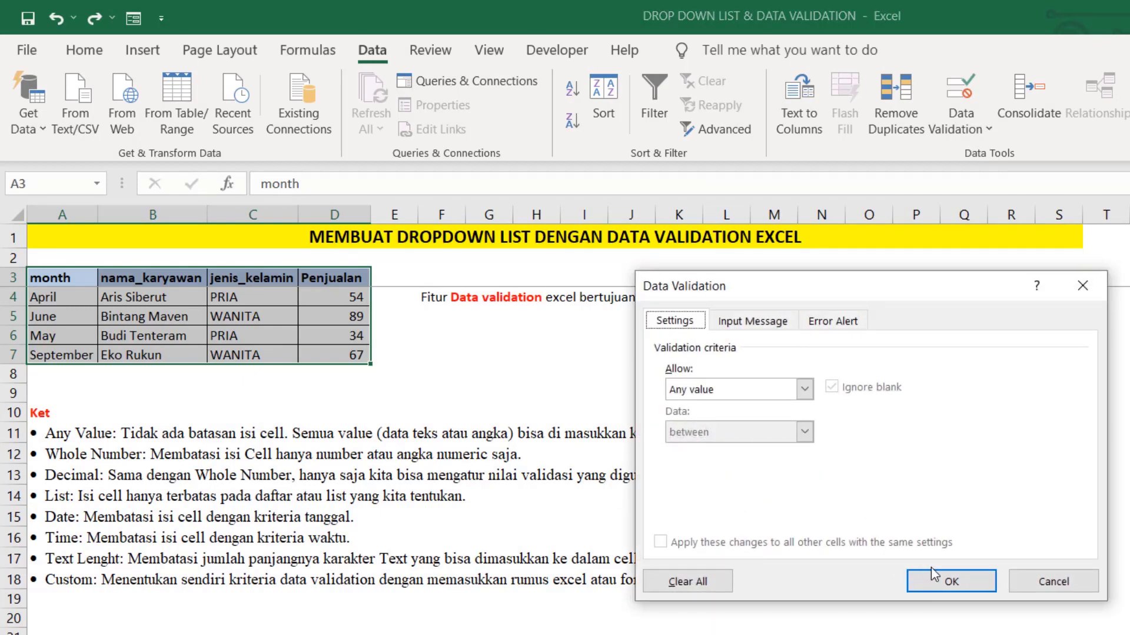
{"action": "left_click", "coordinate": [704, 588]}
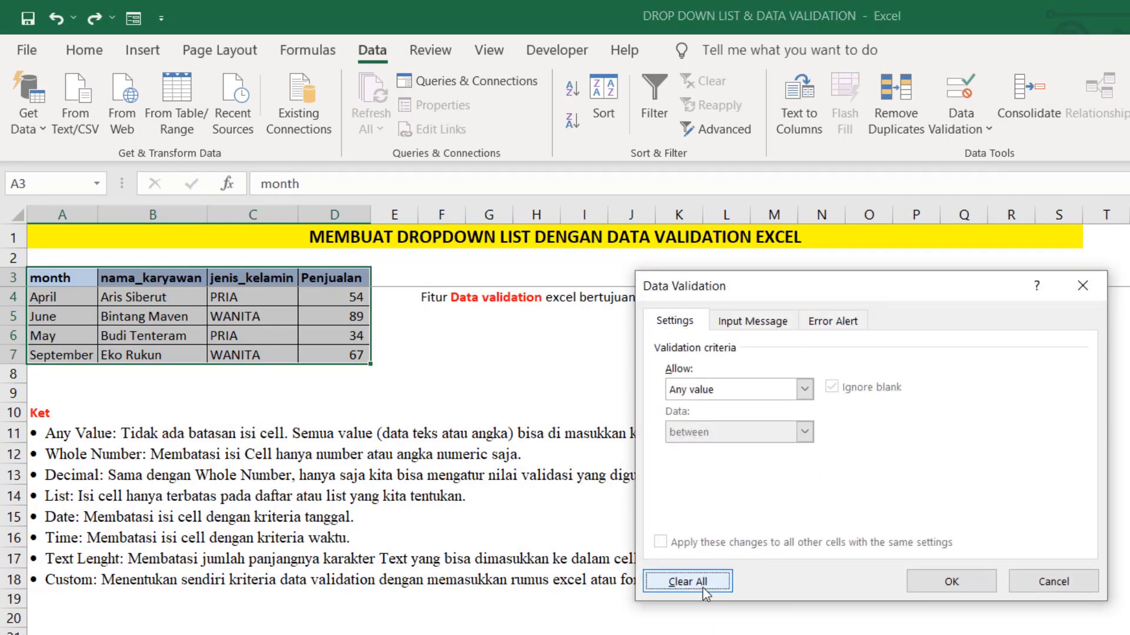
{"action": "left_click", "coordinate": [979, 589]}
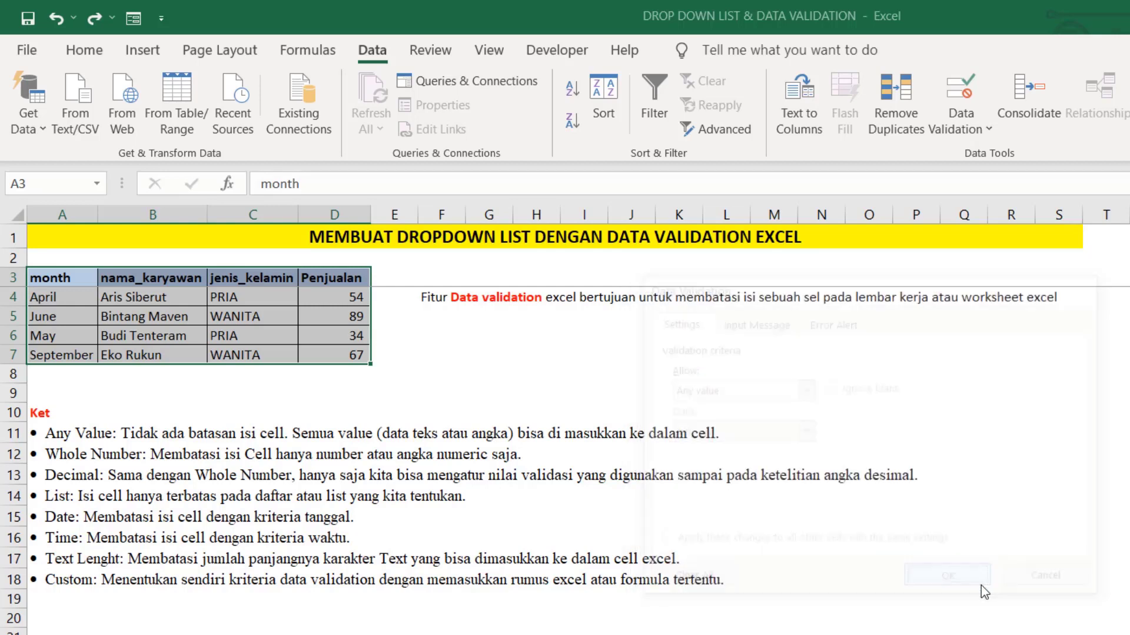
Step: Delete the contents of all data rows in the table, A4:D7, keeping the header row
{"action": "left_click", "coordinate": [336, 337]}
{"action": "key", "text": "Home"}
{"action": "key", "text": "Right"}
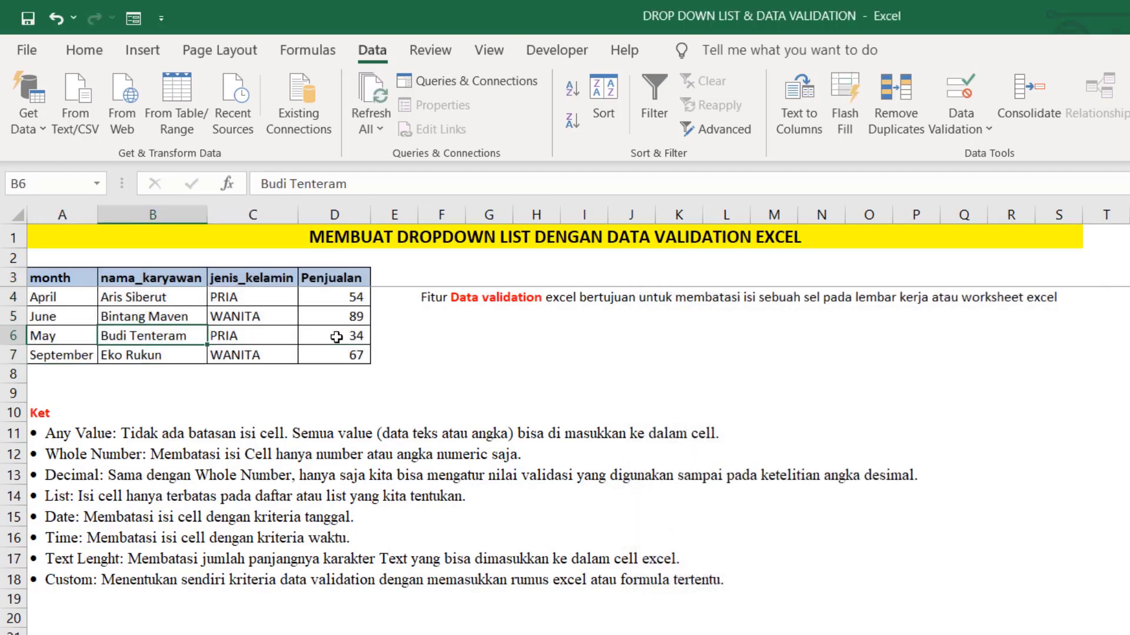
{"action": "key", "text": "Left"}
{"action": "key", "text": "Up"}
{"action": "key", "text": "Up"}
{"action": "key", "text": "shift+Right"}
{"action": "key", "text": "shift+Right"}
{"action": "key", "text": "shift+Right"}
{"action": "key", "text": "shift+Down"}
{"action": "key", "text": "shift+Down"}
{"action": "key", "text": "shift+Down"}
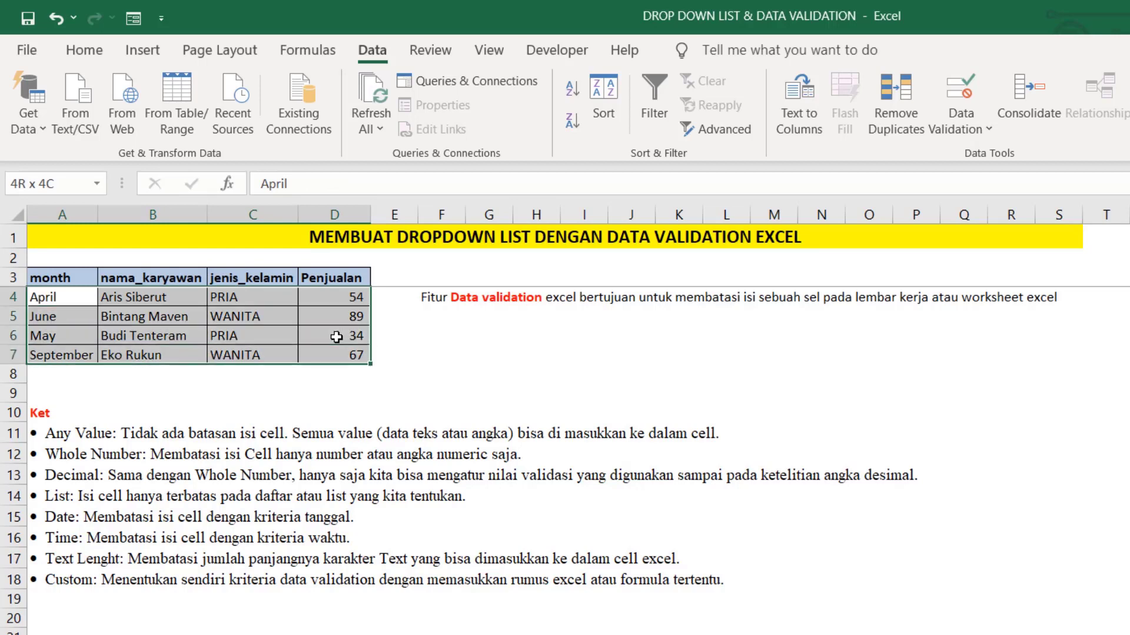
{"action": "key", "text": "Delete"}
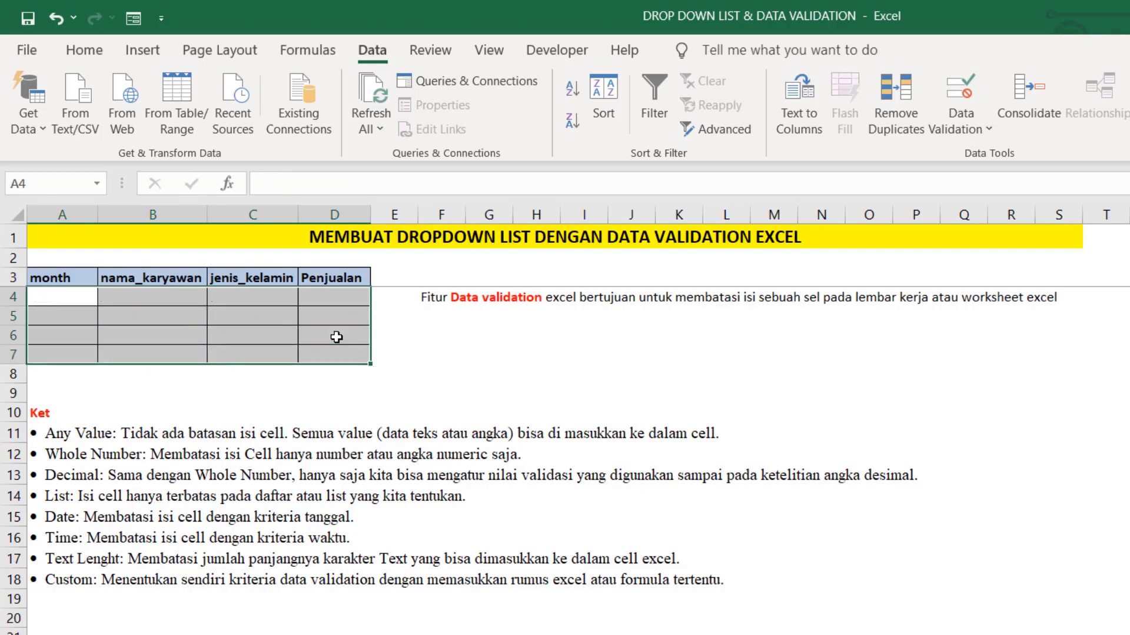
{"action": "left_click", "coordinate": [421, 355]}
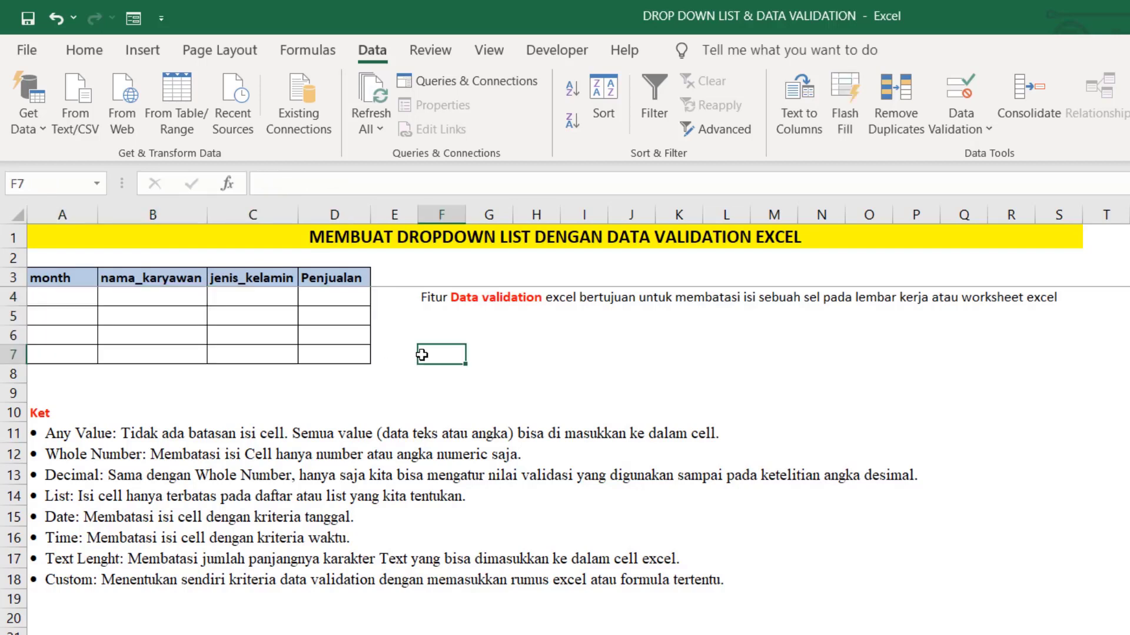
Step: Examine the month, employee name and gender source lists on the INPUTAN DATA sheet
{"action": "left_click", "coordinate": [65, 302]}
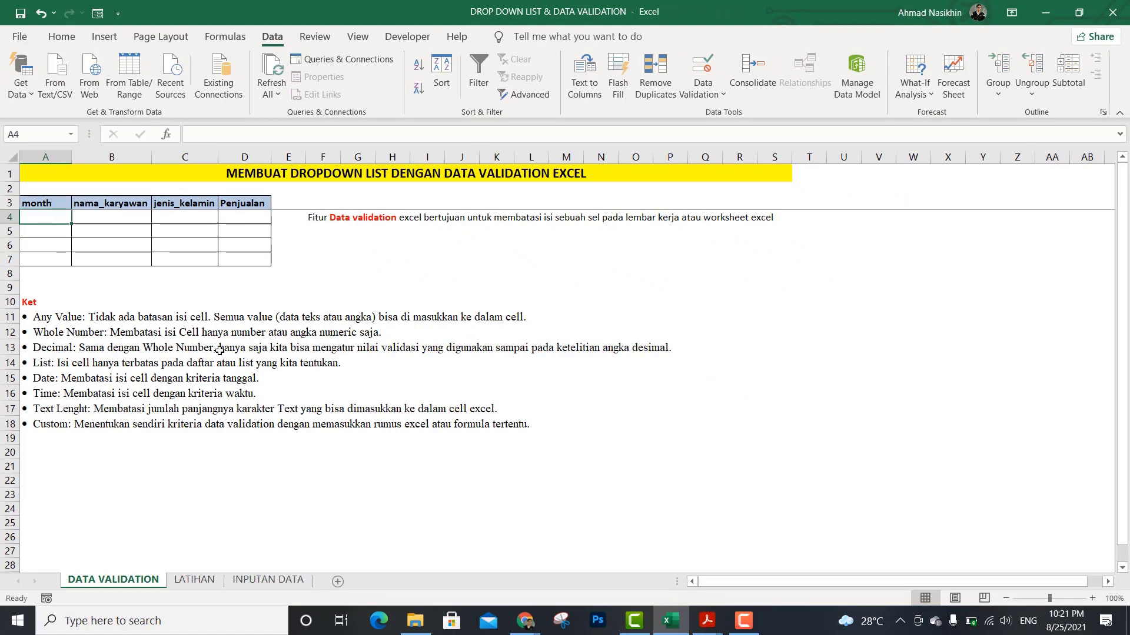
{"action": "left_click", "coordinate": [266, 581]}
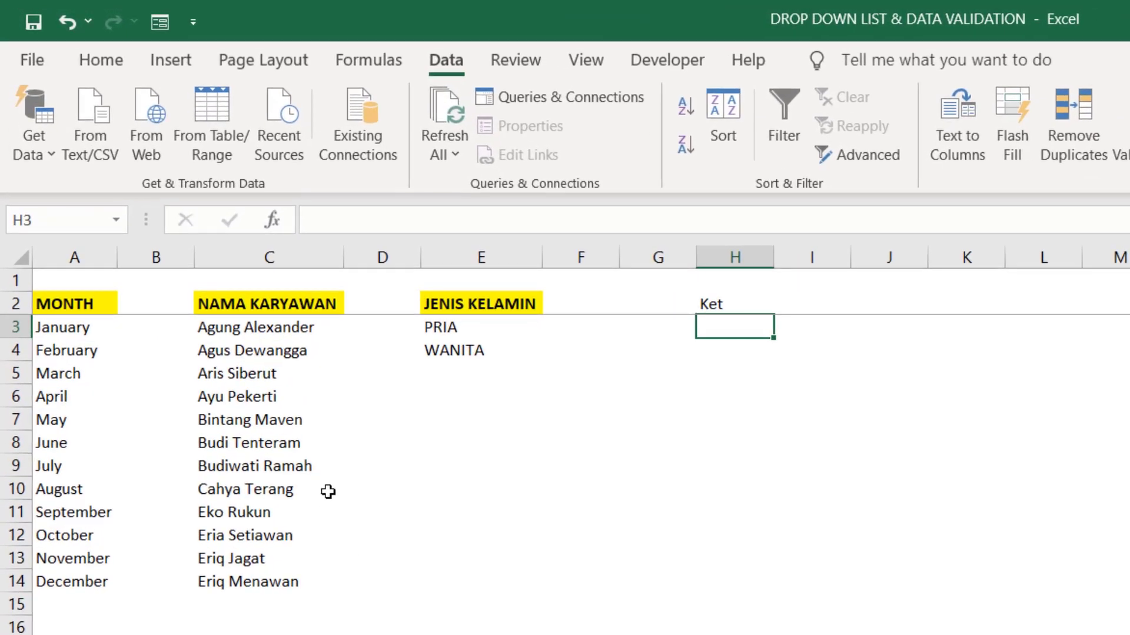
{"action": "left_click", "coordinate": [68, 334]}
{"action": "left_click_drag", "start_coordinate": [68, 336], "coordinate": [71, 586]}
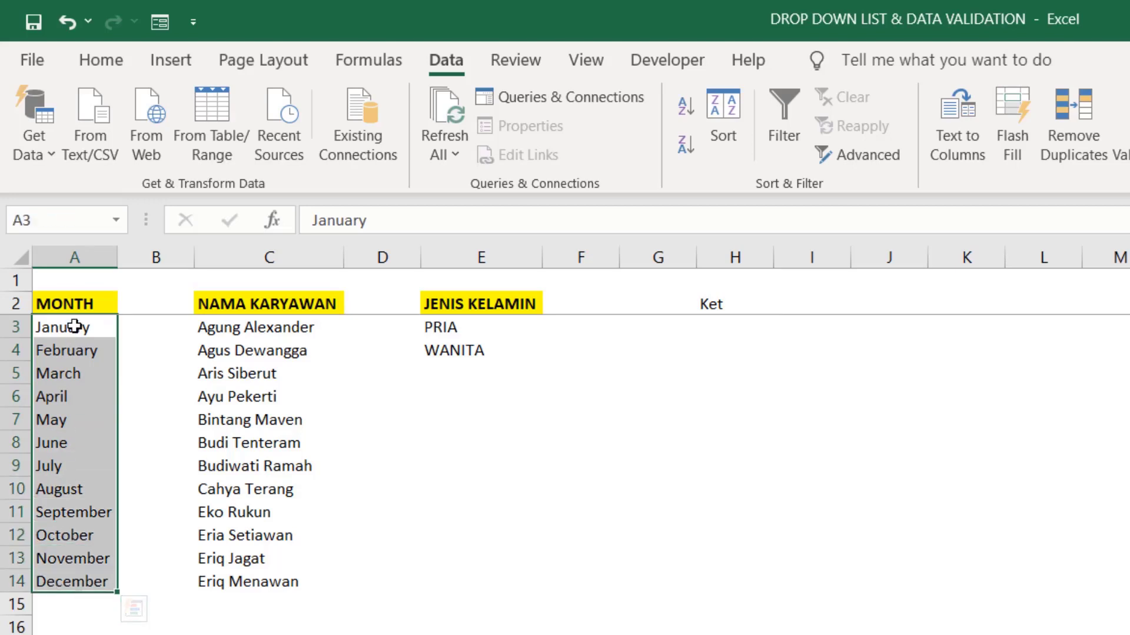
{"action": "left_click_drag", "start_coordinate": [73, 326], "coordinate": [73, 570]}
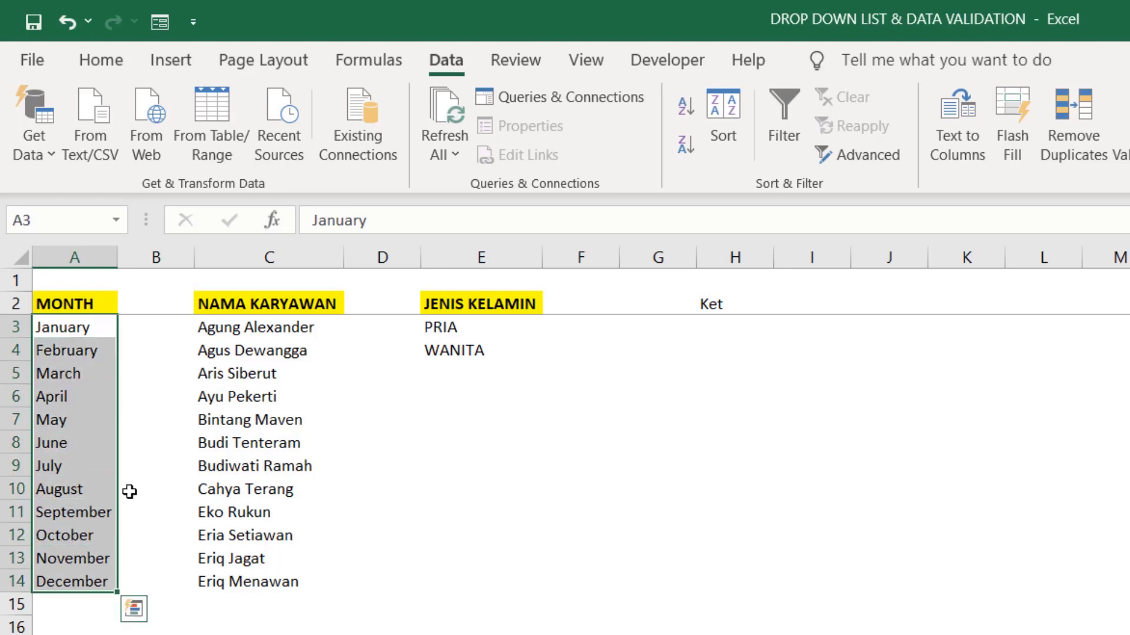
{"action": "left_click", "coordinate": [240, 328]}
{"action": "left_click_drag", "start_coordinate": [242, 369], "coordinate": [241, 584]}
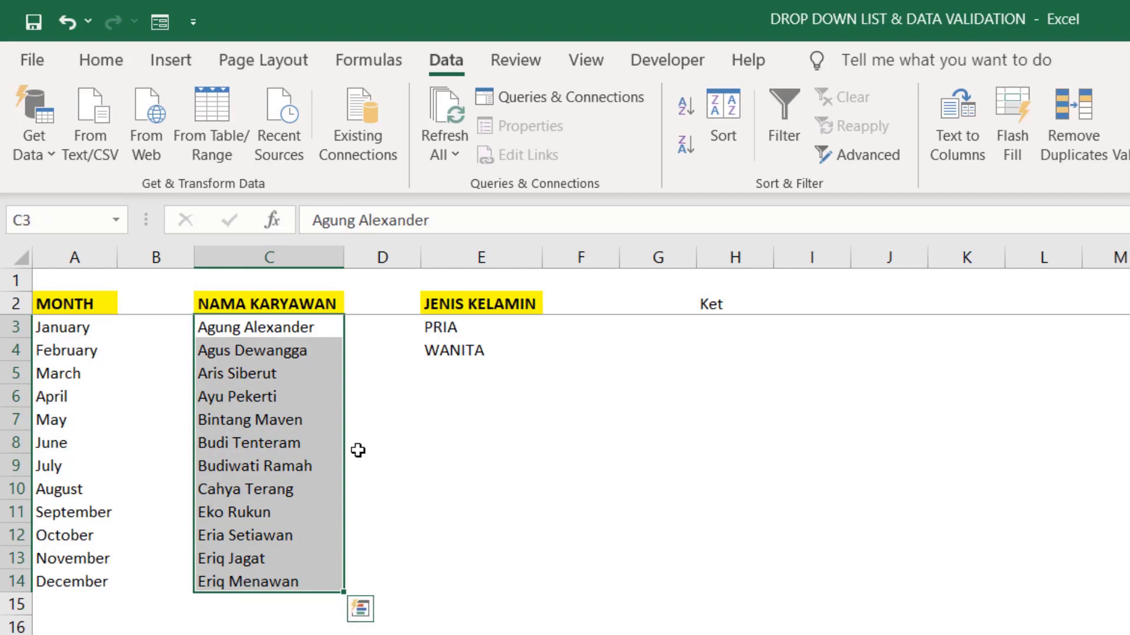
{"action": "left_click_drag", "start_coordinate": [438, 327], "coordinate": [442, 352]}
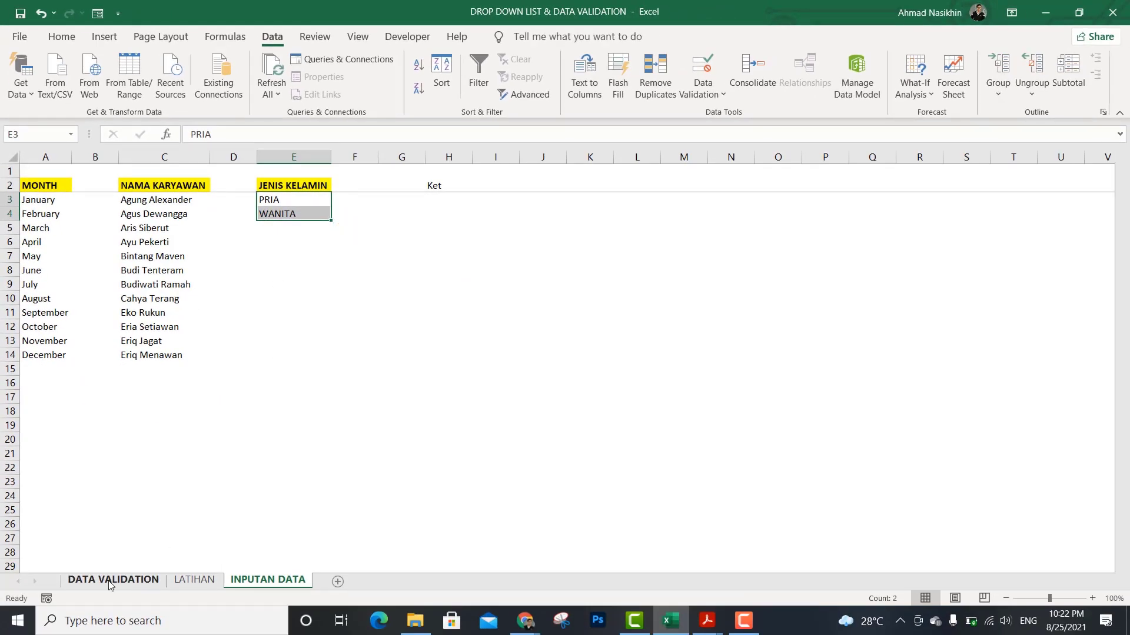
Step: On the DATA VALIDATION sheet, set the validation of month cells A4:A7 to allow a List, with Ignore blank turned off
{"action": "left_click", "coordinate": [112, 581]}
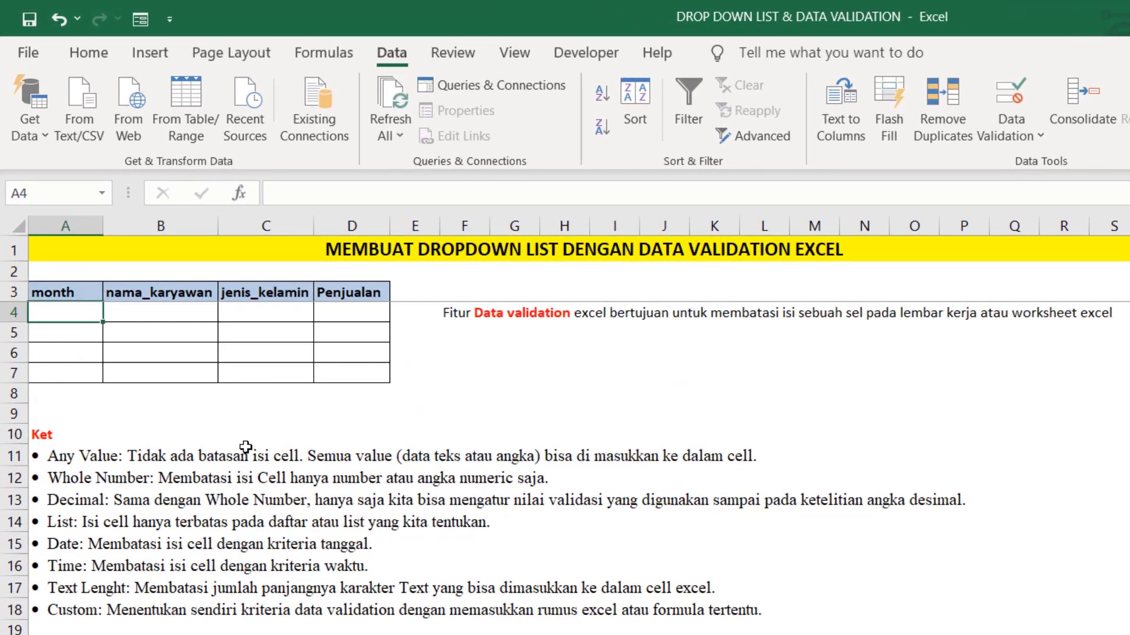
{"action": "key", "text": "Up"}
{"action": "key", "text": "Down"}
{"action": "key", "text": "shift+Down"}
{"action": "key", "text": "shift+Down"}
{"action": "key", "text": "shift+Down"}
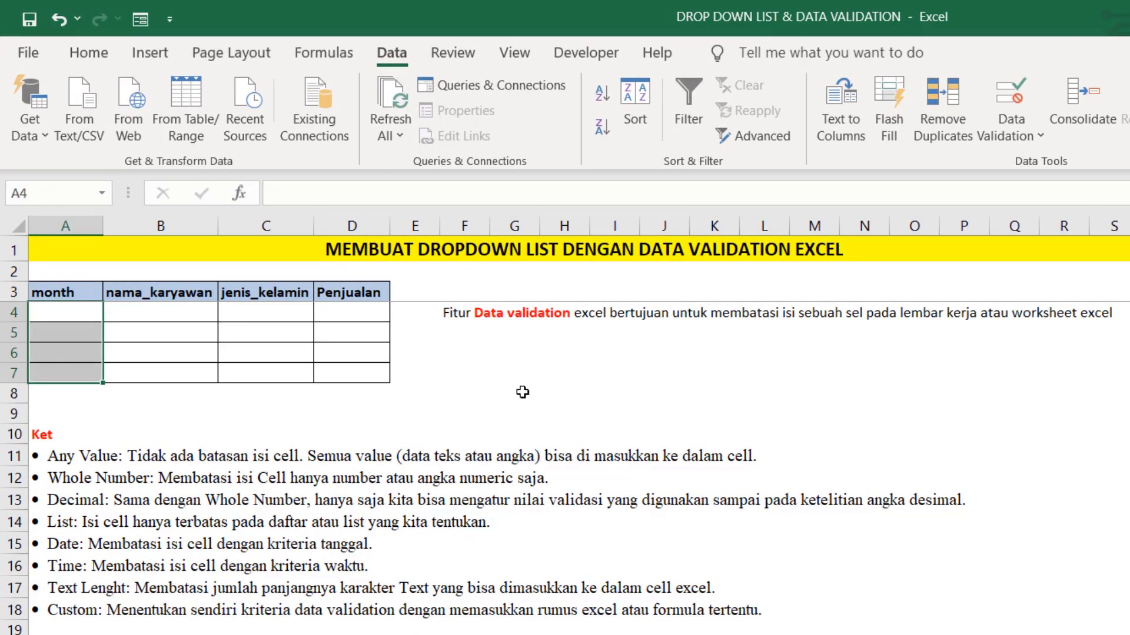
{"action": "left_click", "coordinate": [1001, 125]}
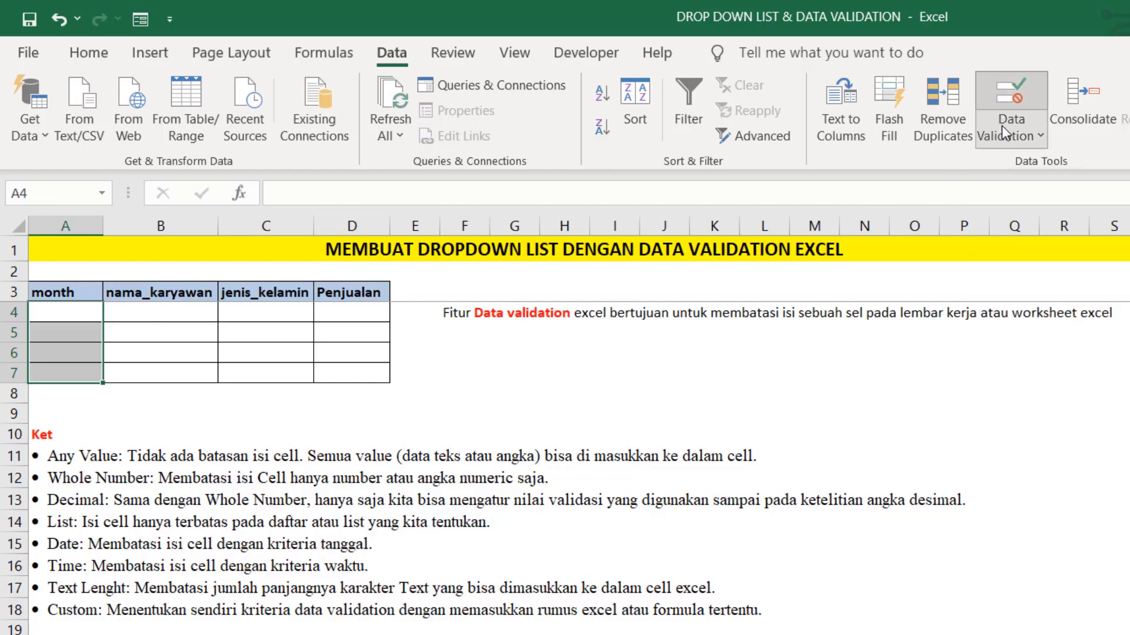
{"action": "left_click", "coordinate": [981, 155]}
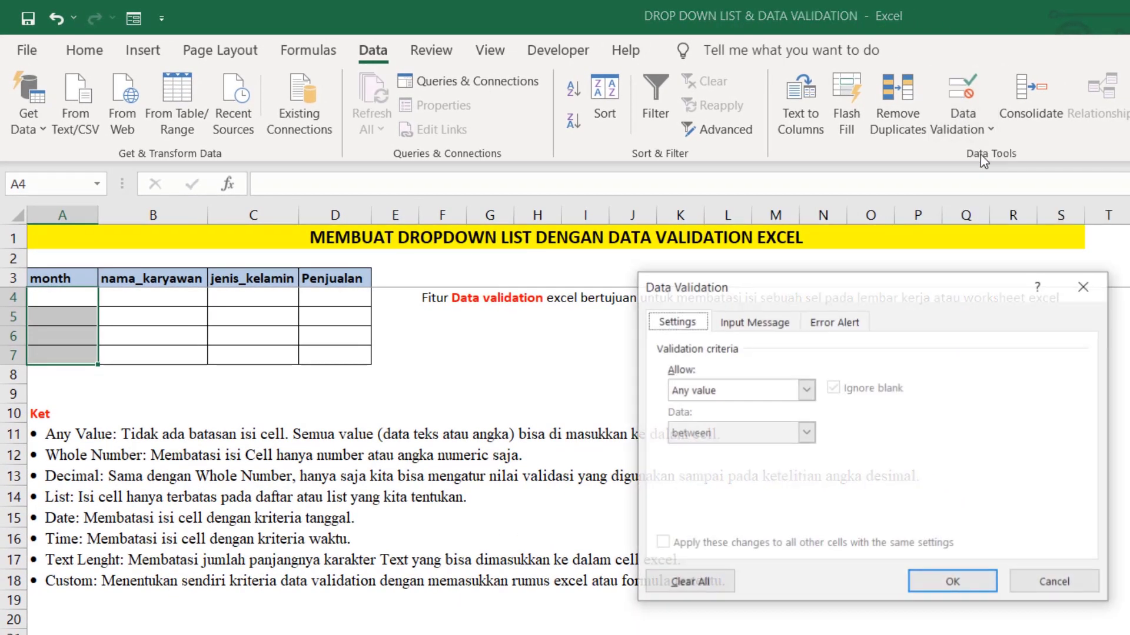
{"action": "left_click_drag", "start_coordinate": [802, 296], "coordinate": [571, 143]}
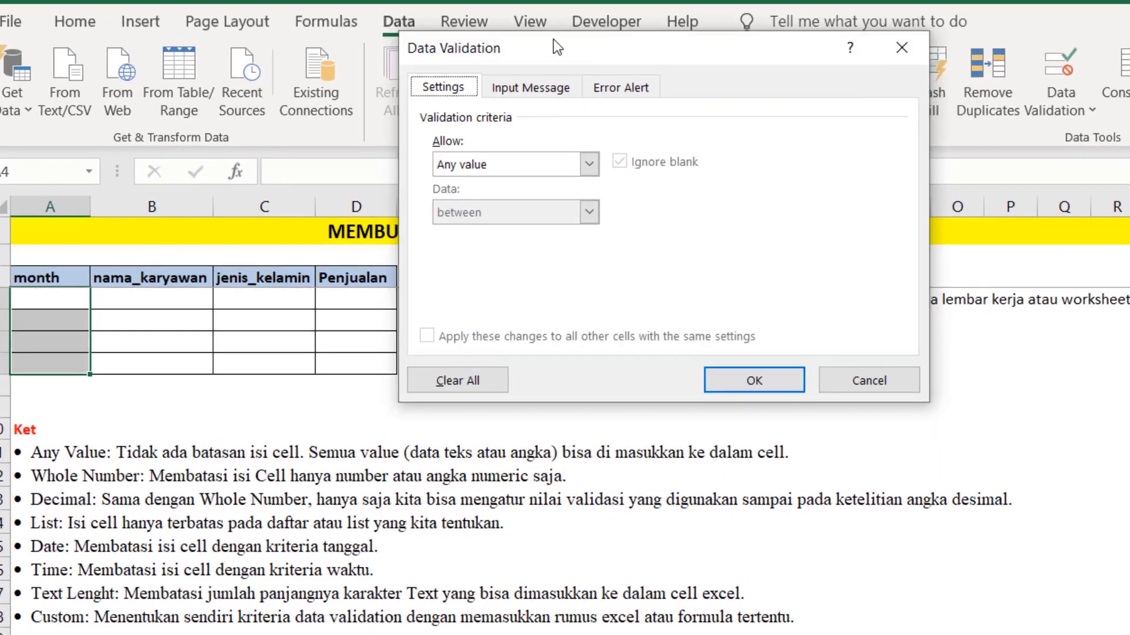
{"action": "left_click", "coordinate": [590, 148]}
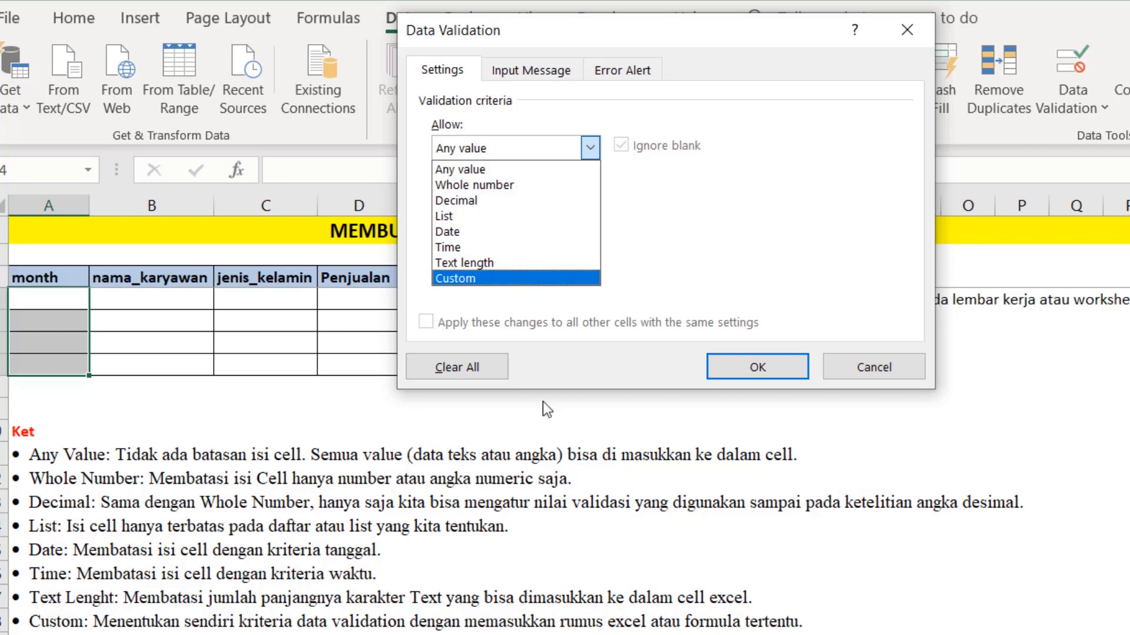
{"action": "left_click", "coordinate": [446, 218]}
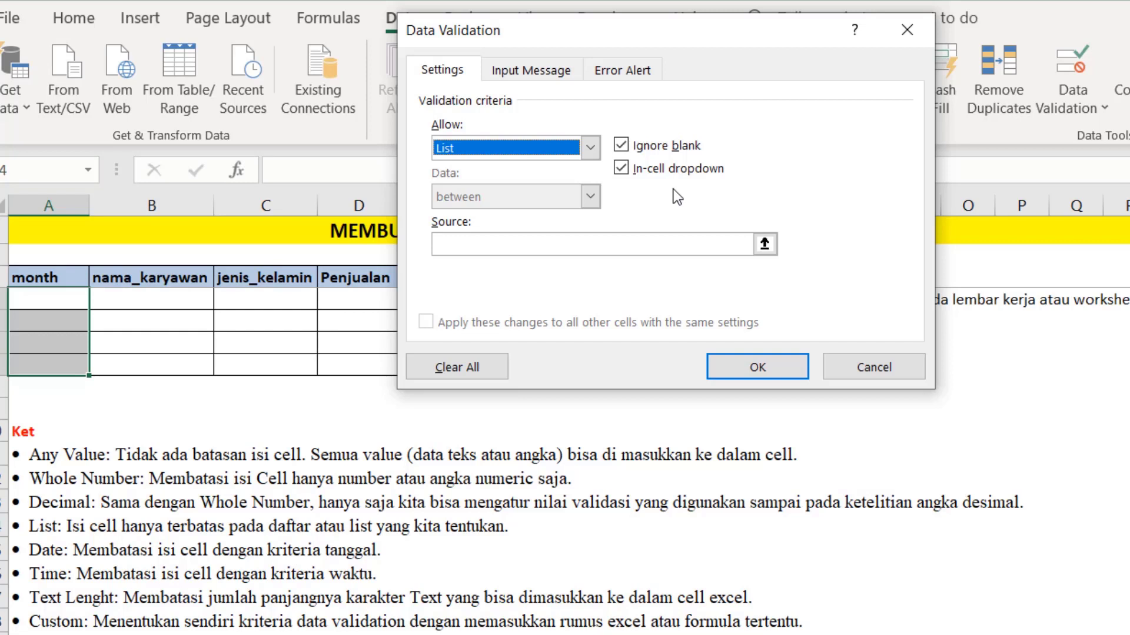
{"action": "left_click", "coordinate": [622, 147]}
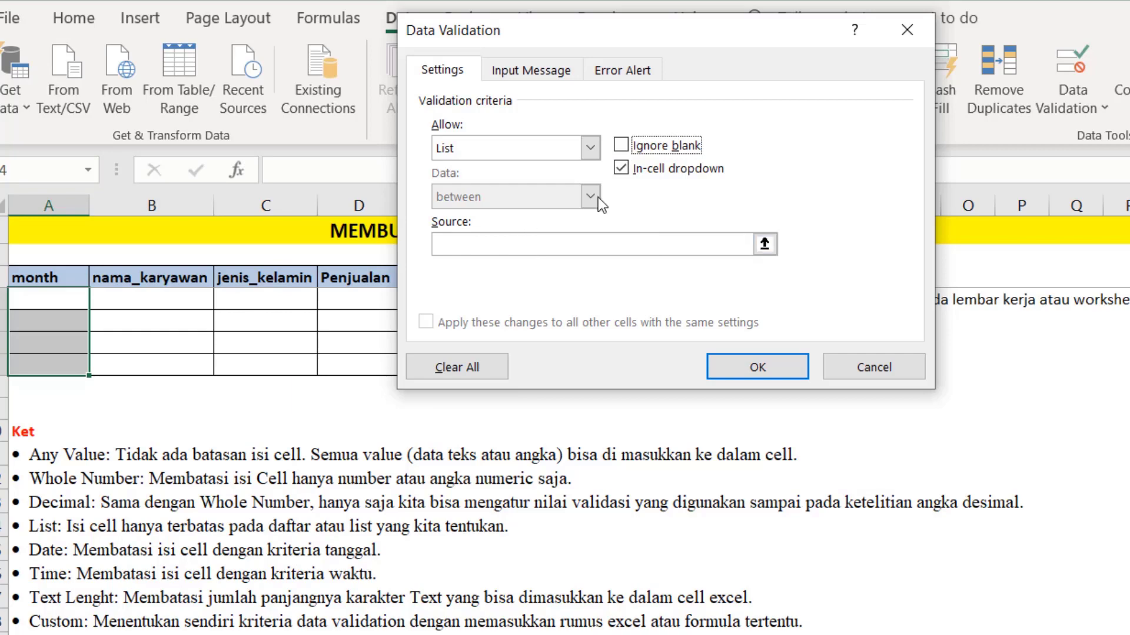
Step: Set the list source to the months in A3:A14 on the INPUTAN DATA sheet and apply the validation
{"action": "left_click", "coordinate": [764, 244]}
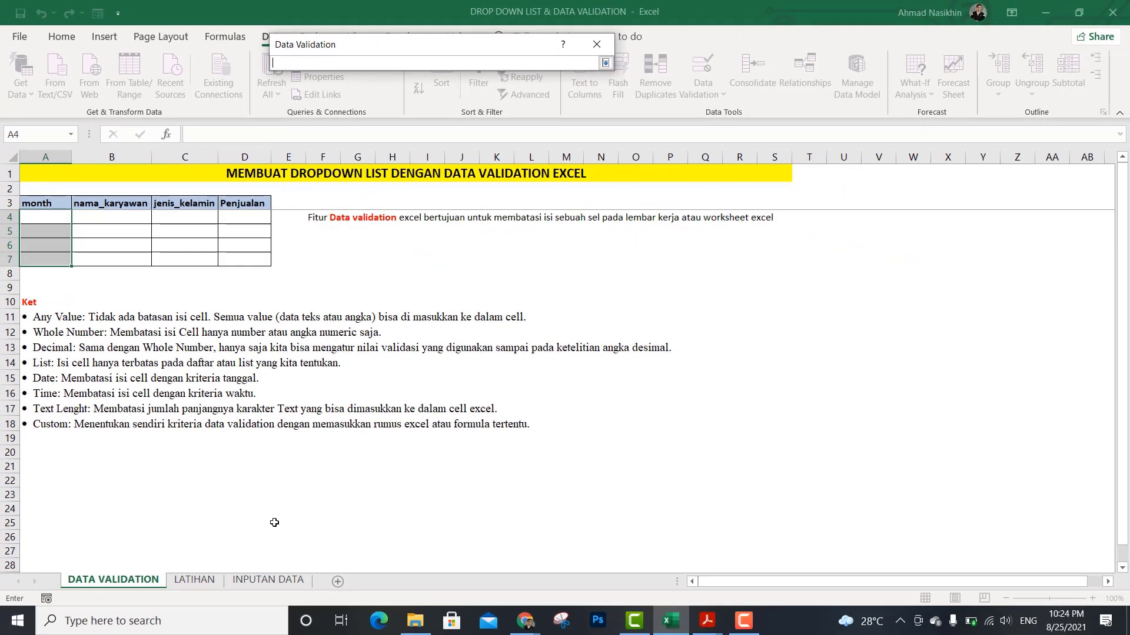
{"action": "left_click", "coordinate": [267, 580]}
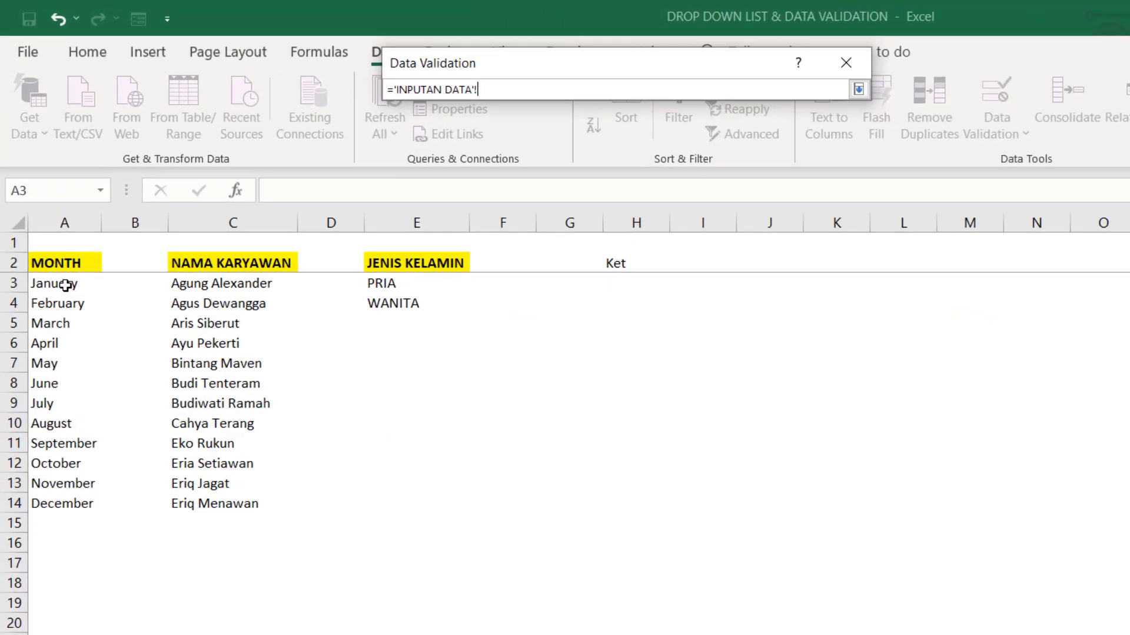
{"action": "left_click", "coordinate": [65, 286]}
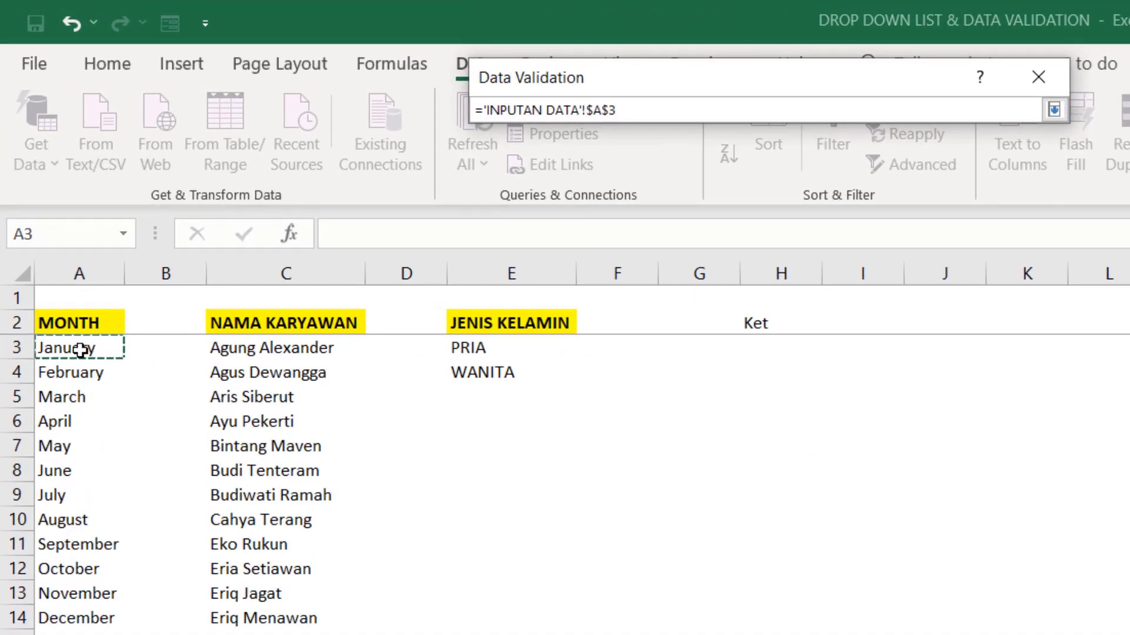
{"action": "key", "text": "Down"}
{"action": "key", "text": "Down"}
{"action": "key", "text": "Down"}
{"action": "key", "text": "Down"}
{"action": "key", "text": "Down"}
{"action": "key", "text": "Down"}
{"action": "key", "text": "Up"}
{"action": "key", "text": "Up"}
{"action": "key", "text": "Up"}
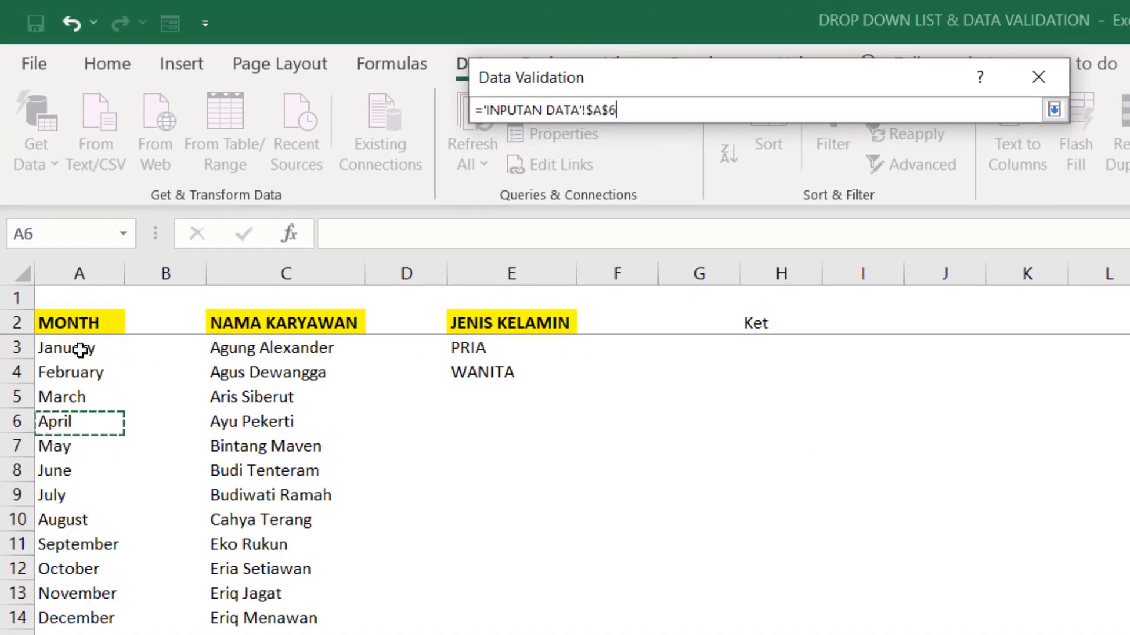
{"action": "key", "text": "Up"}
{"action": "key", "text": "Up"}
{"action": "key", "text": "Up"}
{"action": "key", "text": "ctrl+shift+Down"}
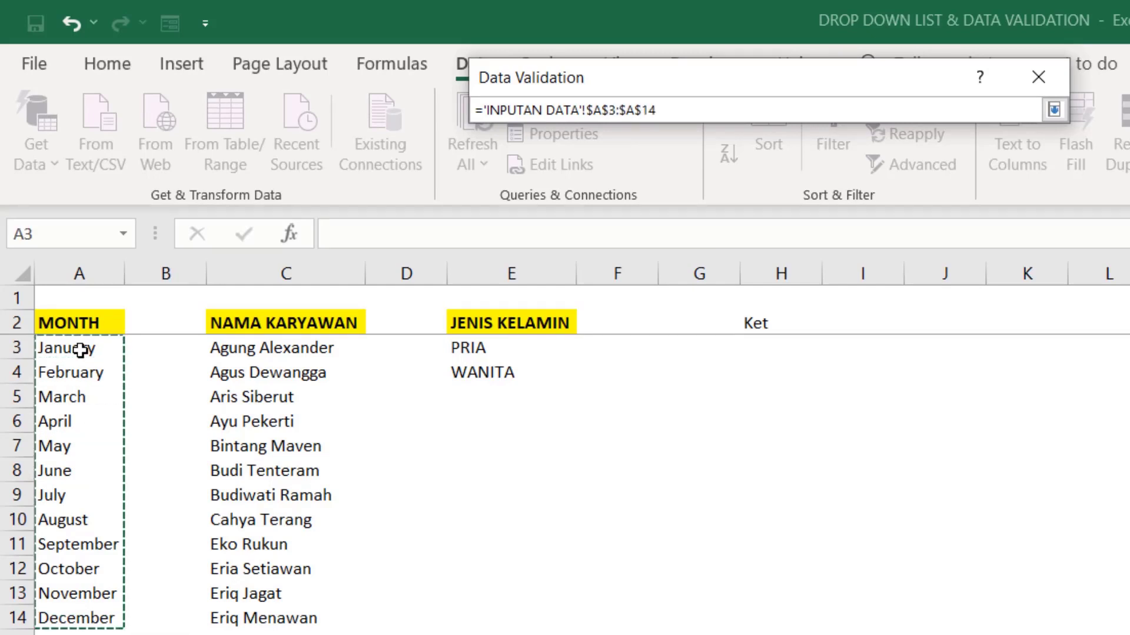
{"action": "left_click", "coordinate": [1053, 110]}
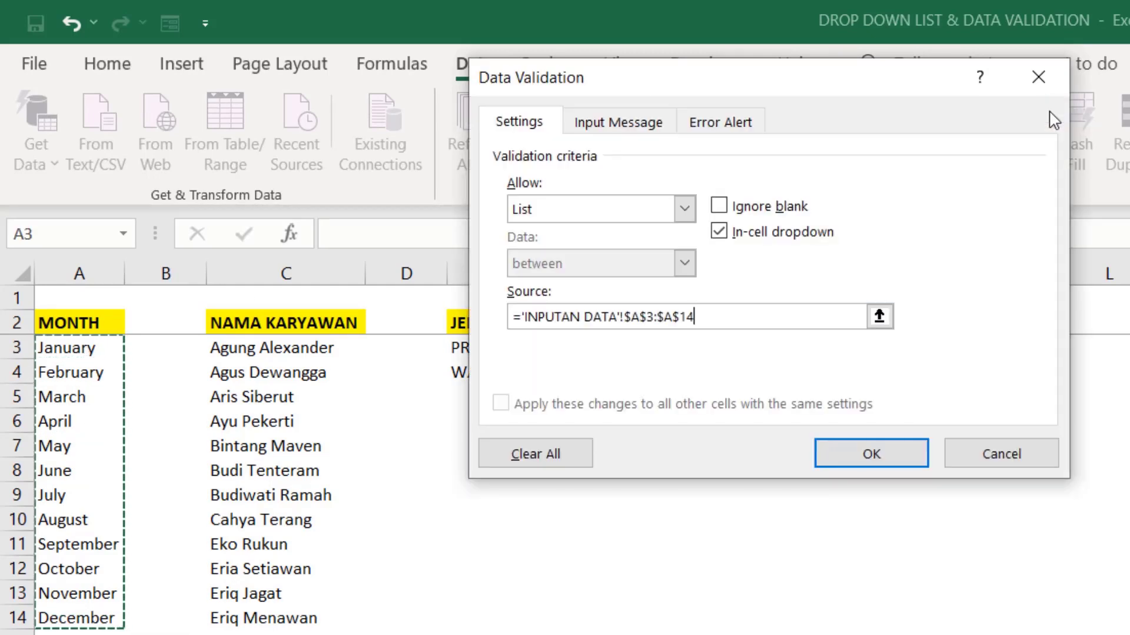
{"action": "left_click", "coordinate": [883, 454]}
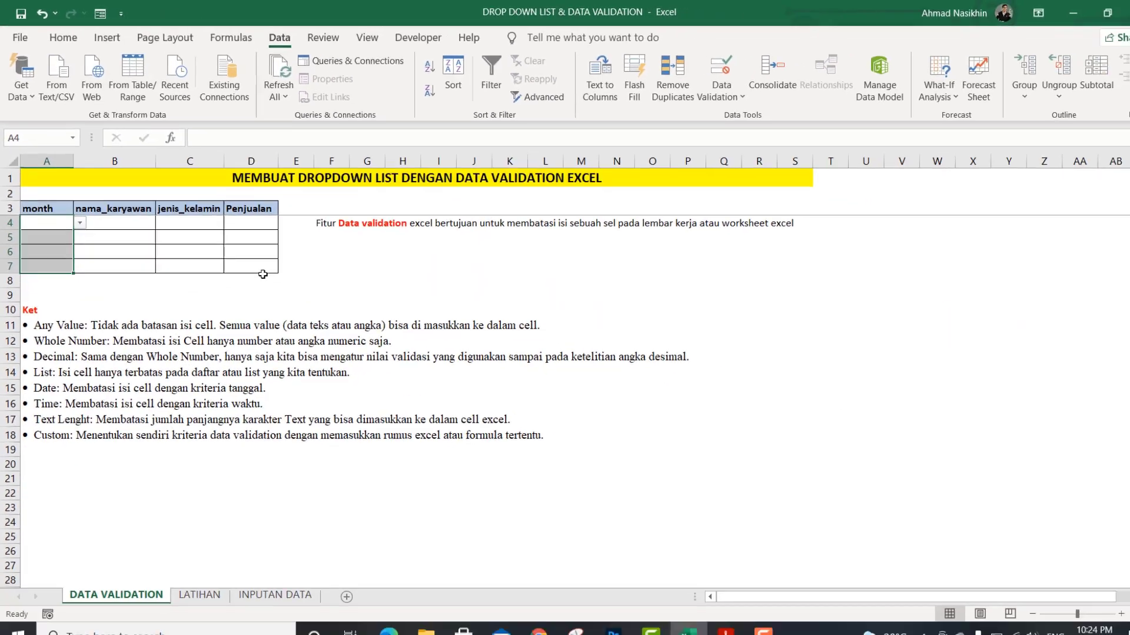
Step: Choose April from the month drop-down list in cell A4
{"action": "left_click", "coordinate": [59, 228]}
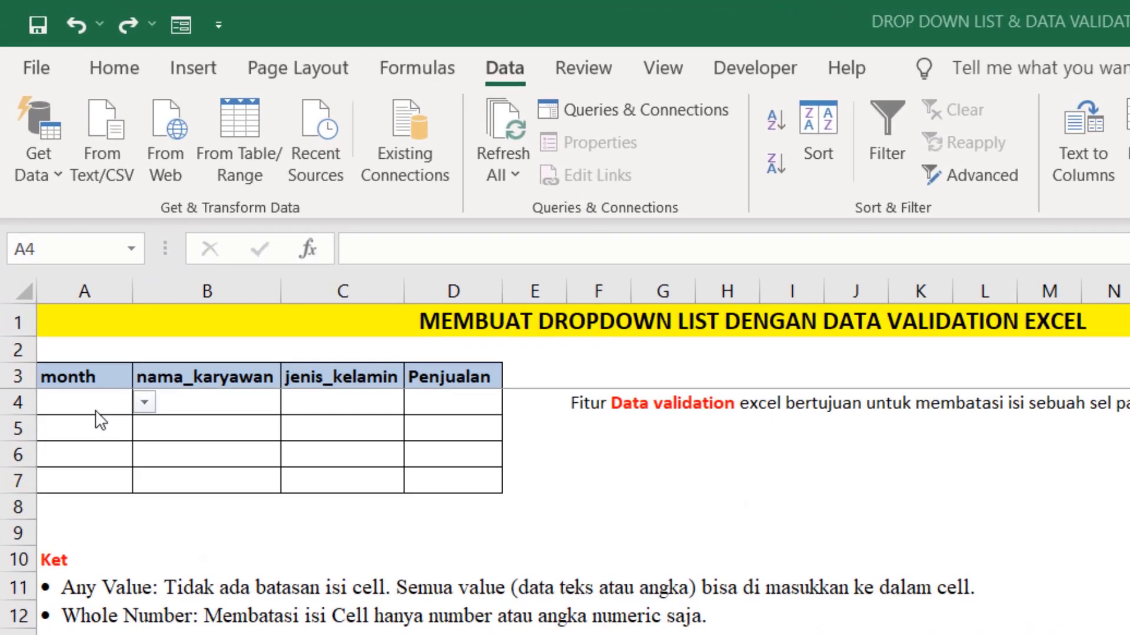
{"action": "key", "text": "shift+Down"}
{"action": "key", "text": "shift+Down"}
{"action": "key", "text": "shift+Down"}
{"action": "left_click", "coordinate": [144, 402]}
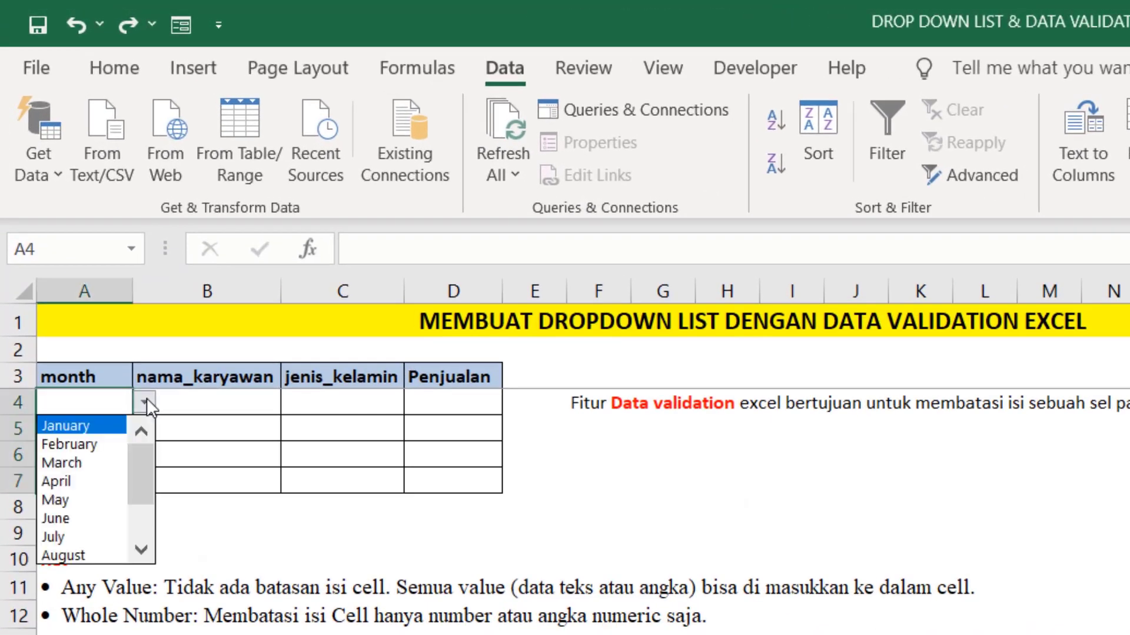
{"action": "left_click", "coordinate": [80, 482]}
Step: Choose January from the month drop-down list in cell A5
{"action": "left_click", "coordinate": [102, 428]}
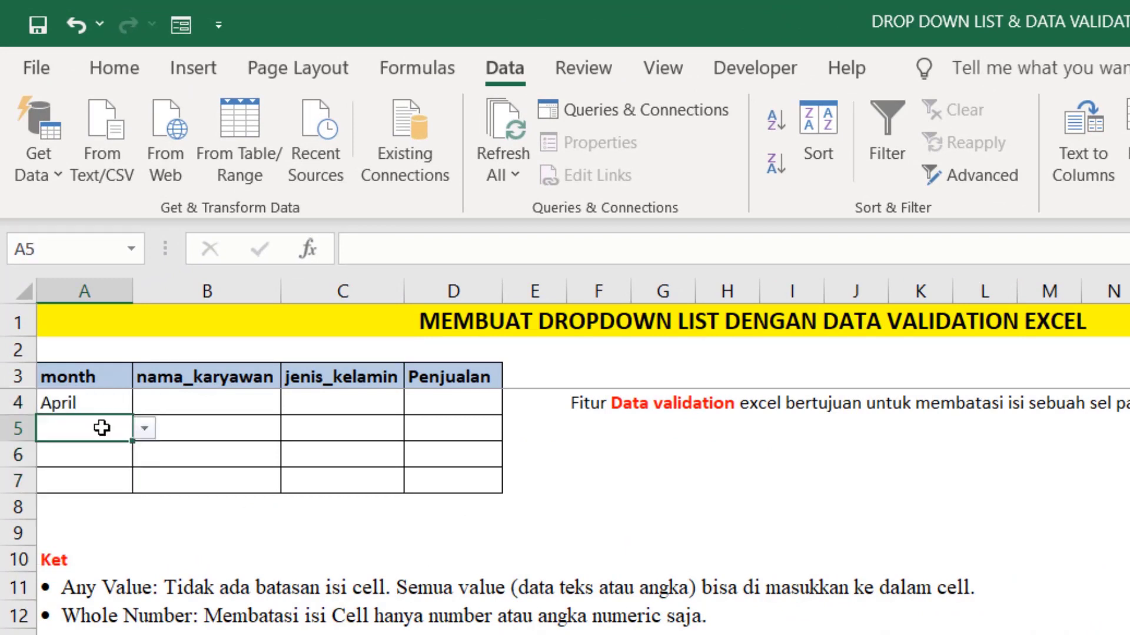
{"action": "key", "text": "Tab"}
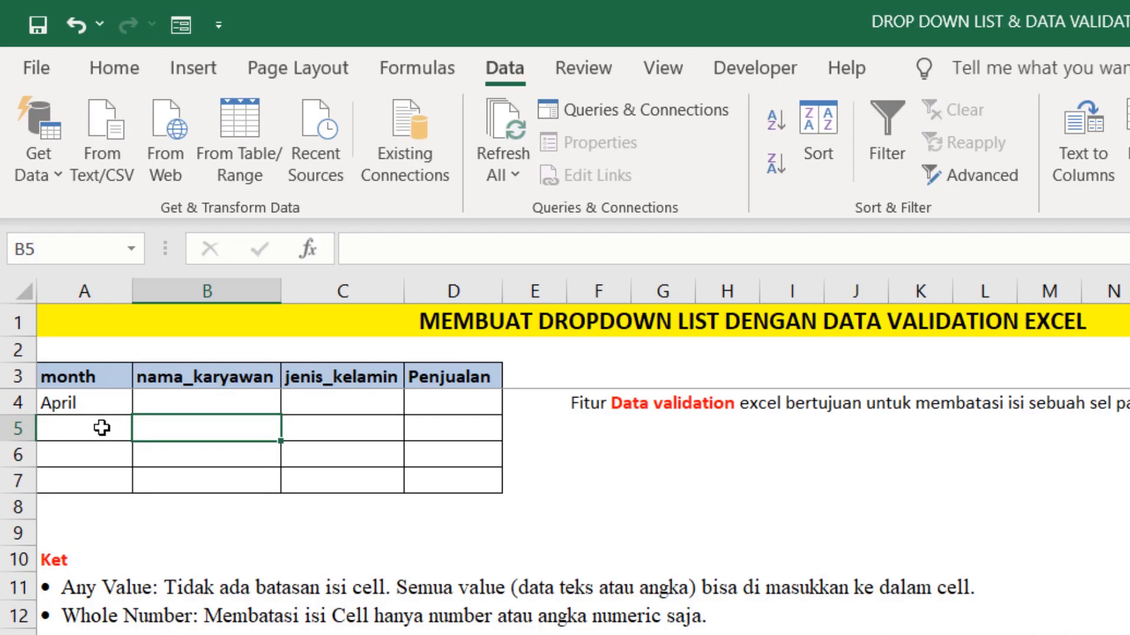
{"action": "left_click", "coordinate": [101, 428]}
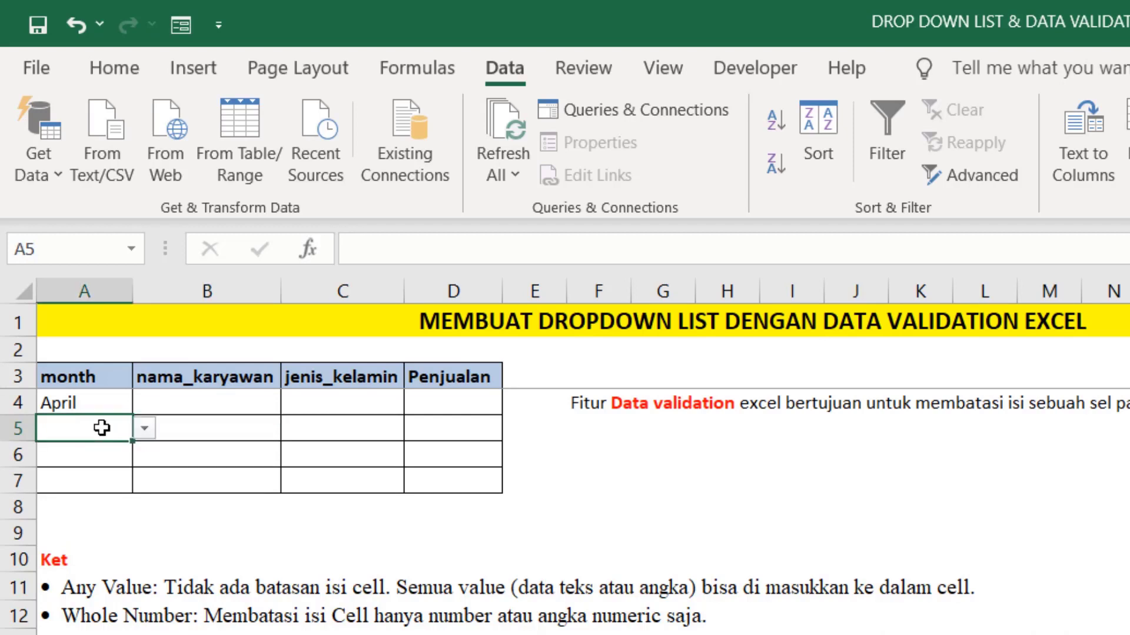
{"action": "key", "text": "alt+Down"}
{"action": "key", "text": "Return"}
Step: Choose May from the month drop-down list in cell A5
{"action": "key", "text": "alt+Down"}
{"action": "key", "text": "Down"}
{"action": "key", "text": "Down"}
{"action": "key", "text": "Down"}
{"action": "key", "text": "Down"}
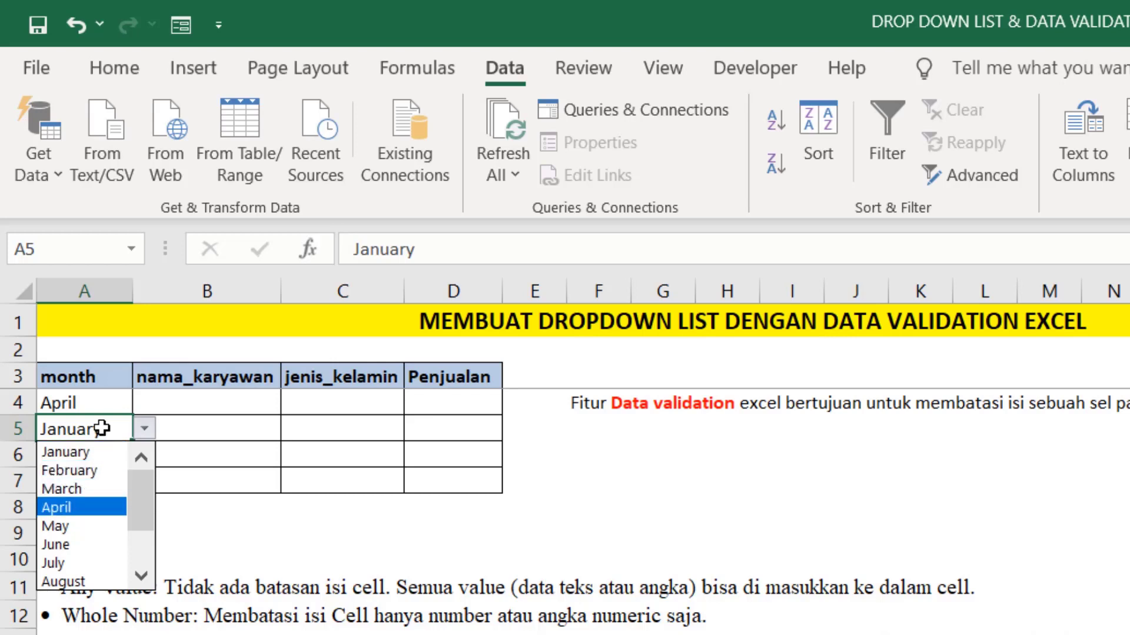
{"action": "key", "text": "Return"}
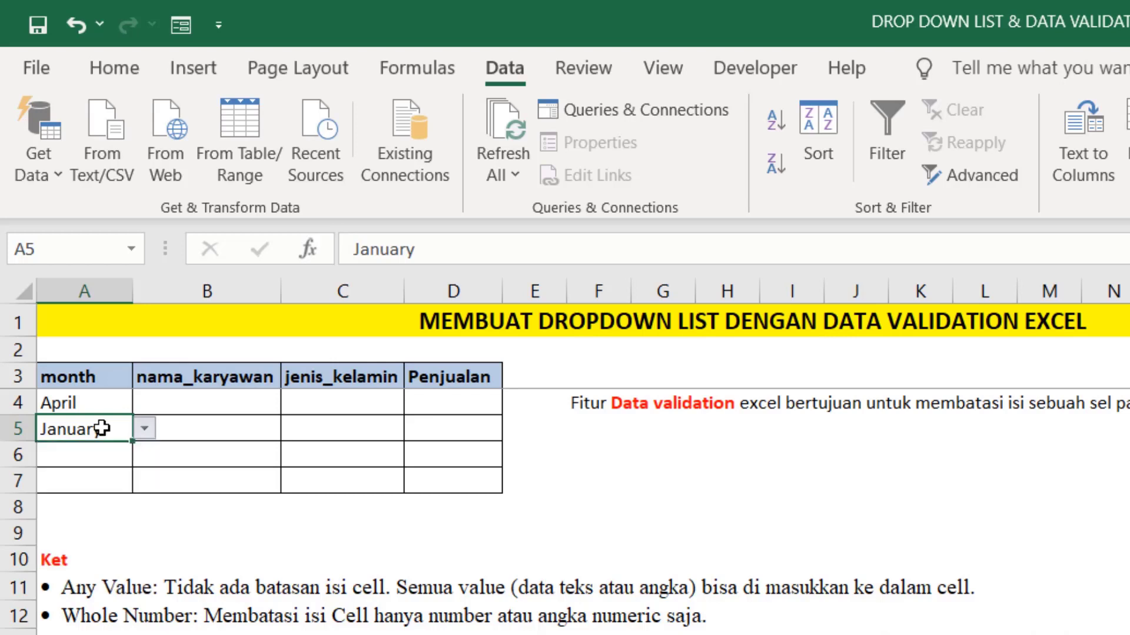
{"action": "key", "text": "Return"}
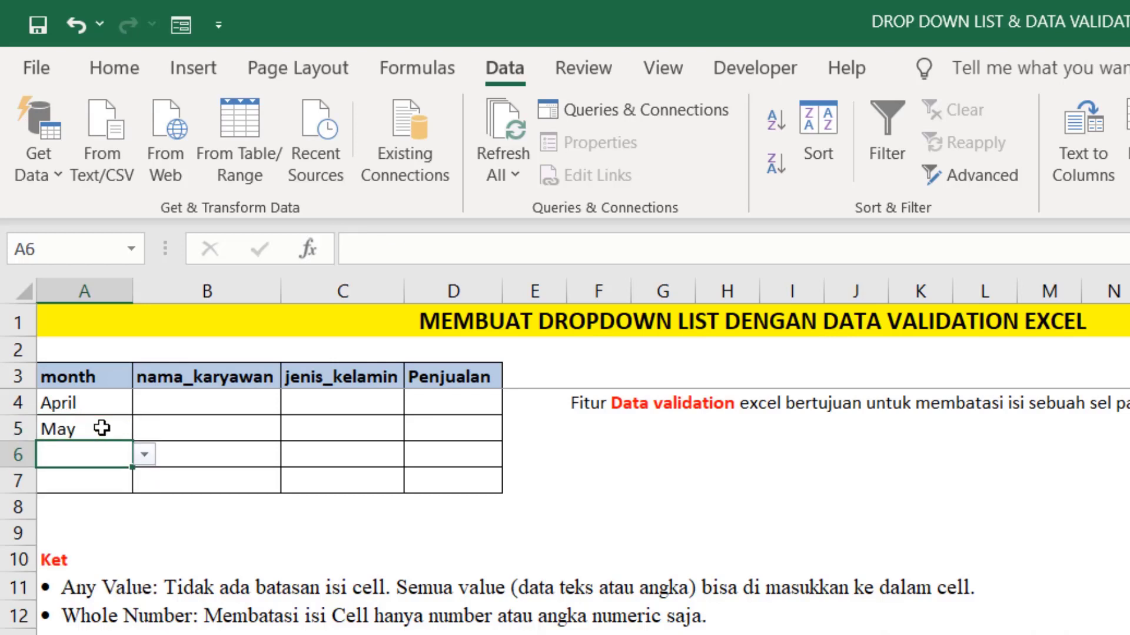
Step: Choose June from the month drop-down list in cell A6
{"action": "key", "text": "alt+Down"}
{"action": "key", "text": "Down"}
{"action": "key", "text": "Down"}
{"action": "key", "text": "Down"}
{"action": "key", "text": "Down"}
{"action": "key", "text": "Down"}
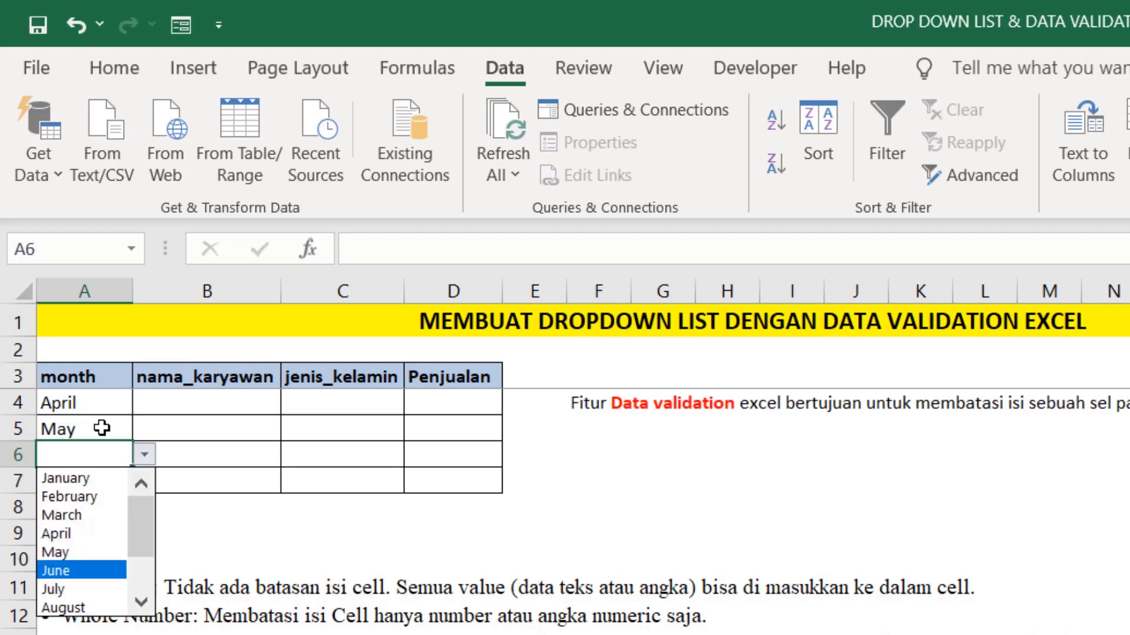
{"action": "key", "text": "Return"}
{"action": "key", "text": "Return"}
Step: Choose April from the month drop-down list in cell A7
{"action": "key", "text": "alt+Down"}
{"action": "key", "text": "Down"}
{"action": "key", "text": "Down"}
{"action": "key", "text": "Down"}
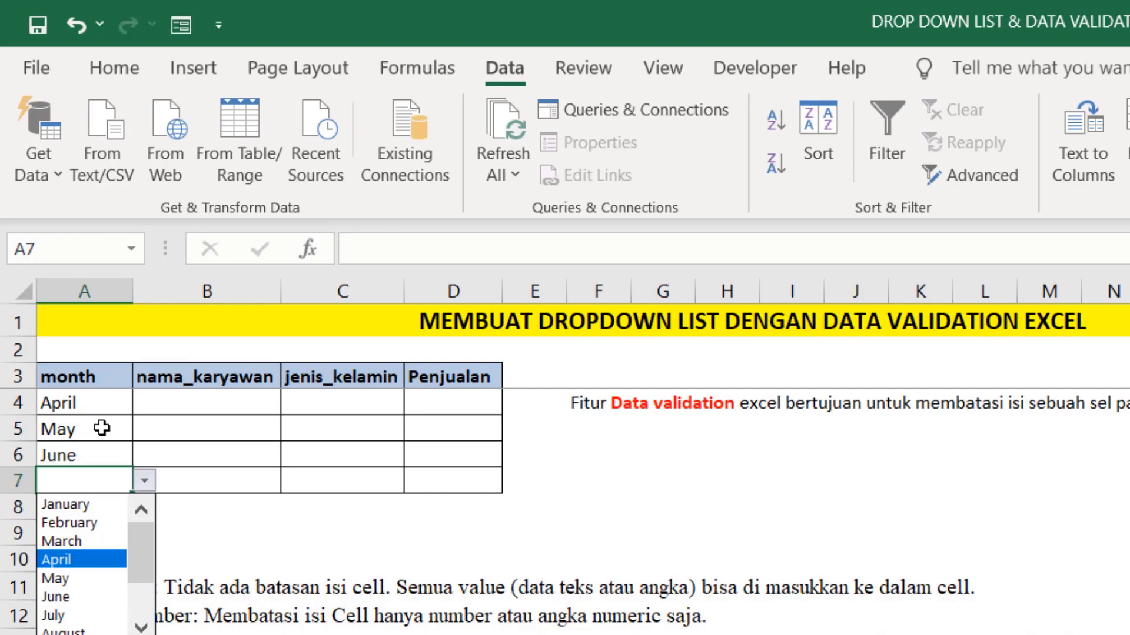
{"action": "key", "text": "Return"}
Step: Try to replace the month in cell A5 with a blank entry, and cancel the edit
{"action": "left_click", "coordinate": [102, 429]}
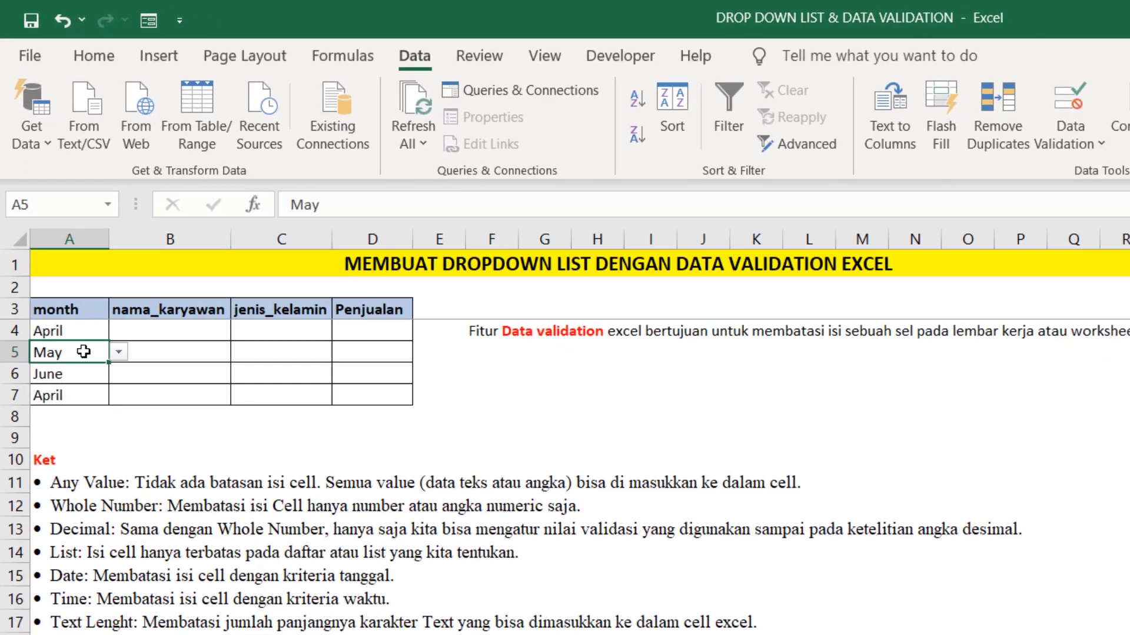
{"action": "key", "text": "BackSpace"}
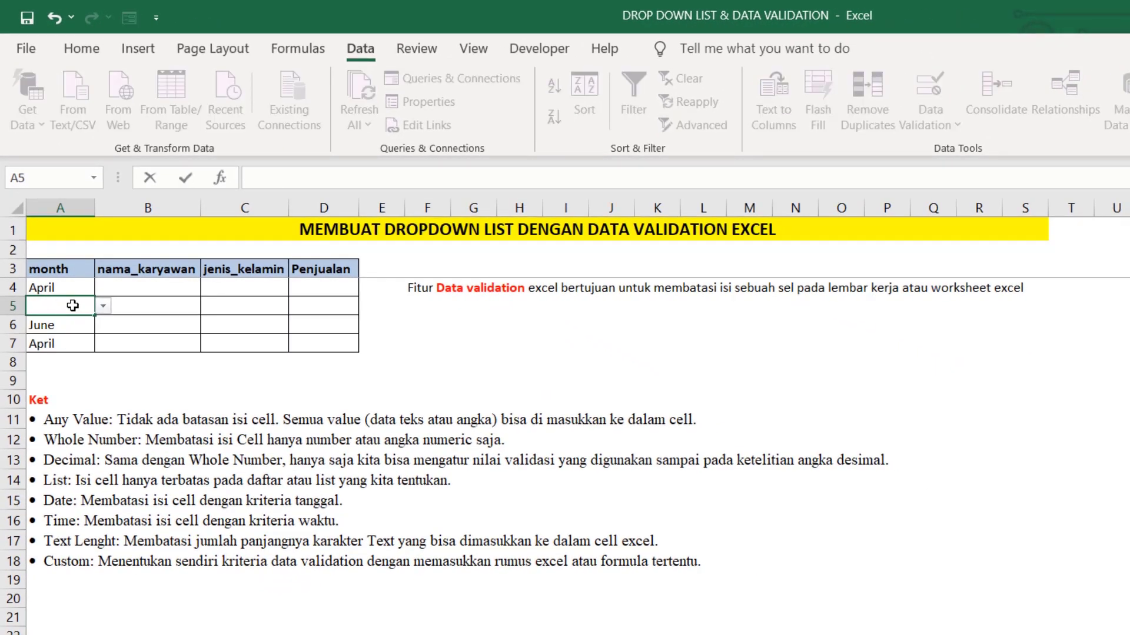
{"action": "key", "text": "Return"}
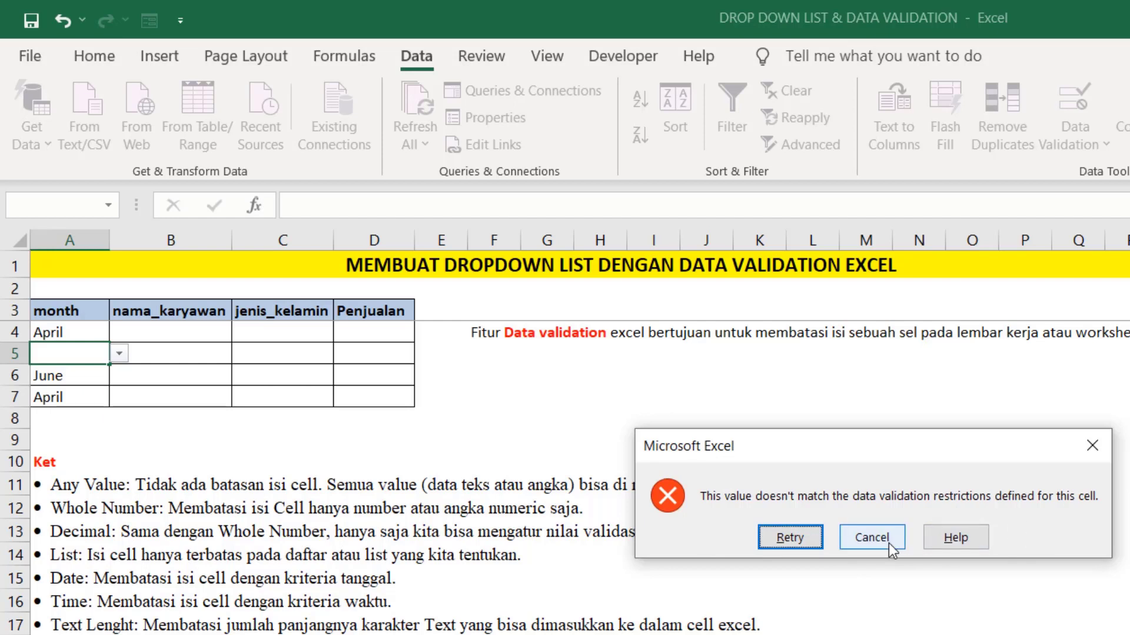
{"action": "left_click", "coordinate": [870, 544]}
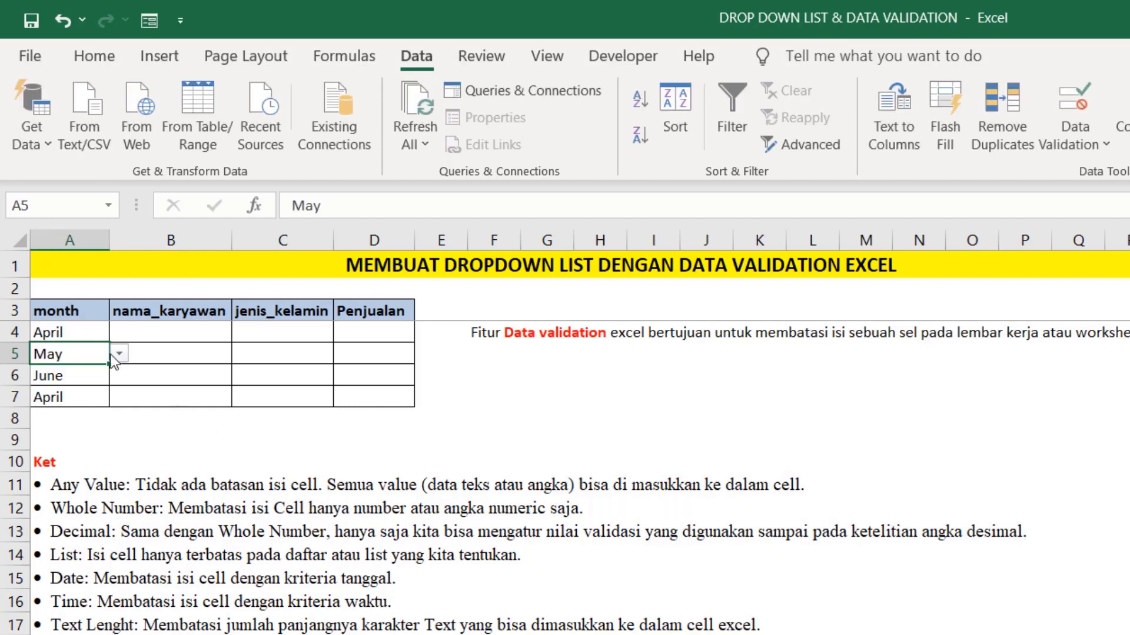
Step: Set the validation of the nama_karyawan cells B4:B7 to allow a List, with Ignore blank turned off
{"action": "left_click", "coordinate": [171, 382]}
{"action": "left_click", "coordinate": [158, 325]}
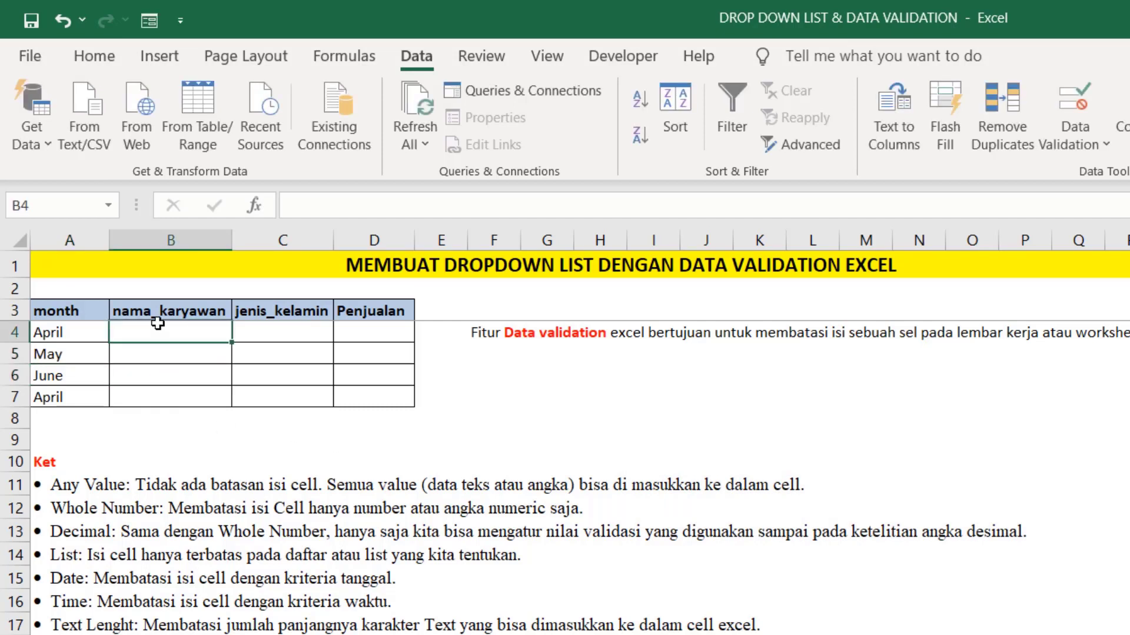
{"action": "key", "text": "shift+Down"}
{"action": "key", "text": "shift+Down"}
{"action": "key", "text": "shift+Down"}
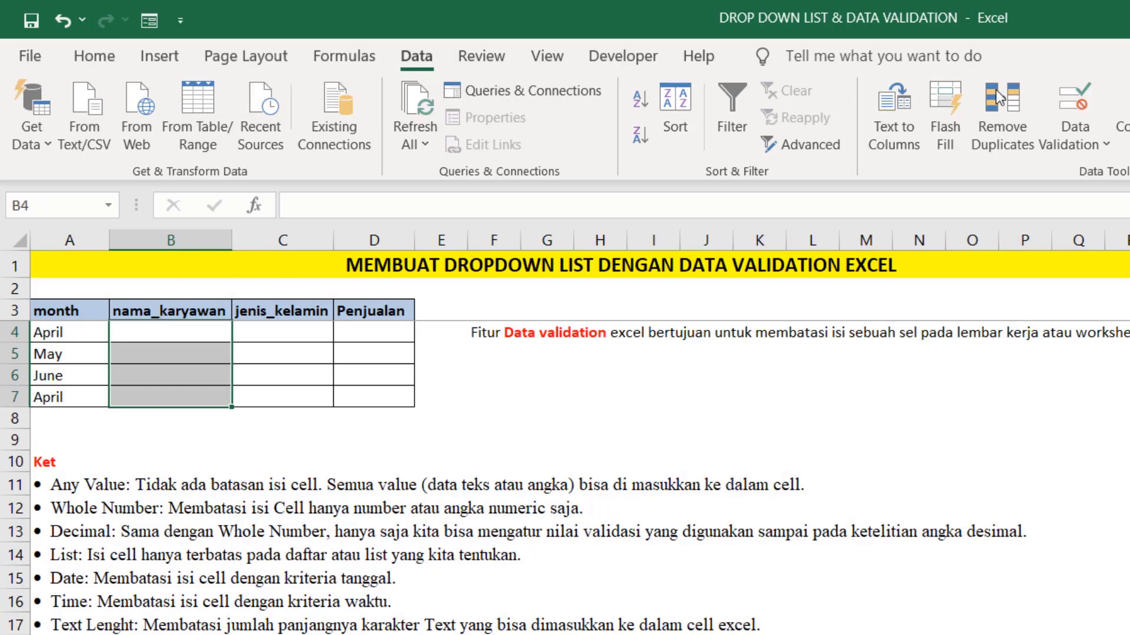
{"action": "left_click", "coordinate": [1075, 109]}
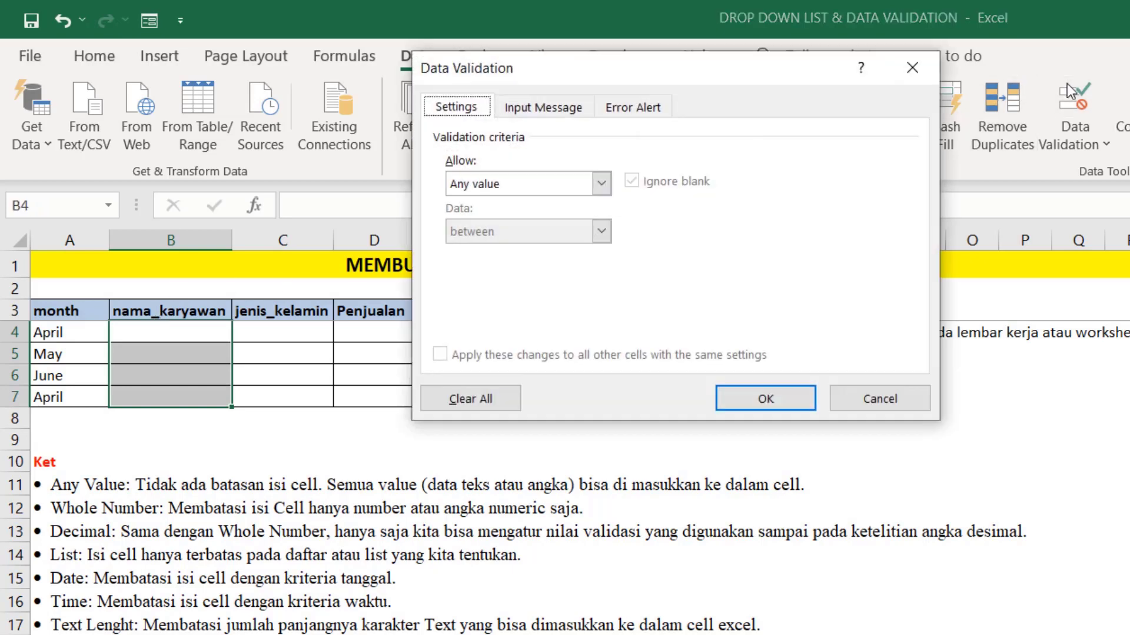
{"action": "left_click", "coordinate": [602, 184]}
{"action": "left_click", "coordinate": [518, 265]}
{"action": "left_click", "coordinate": [607, 183]}
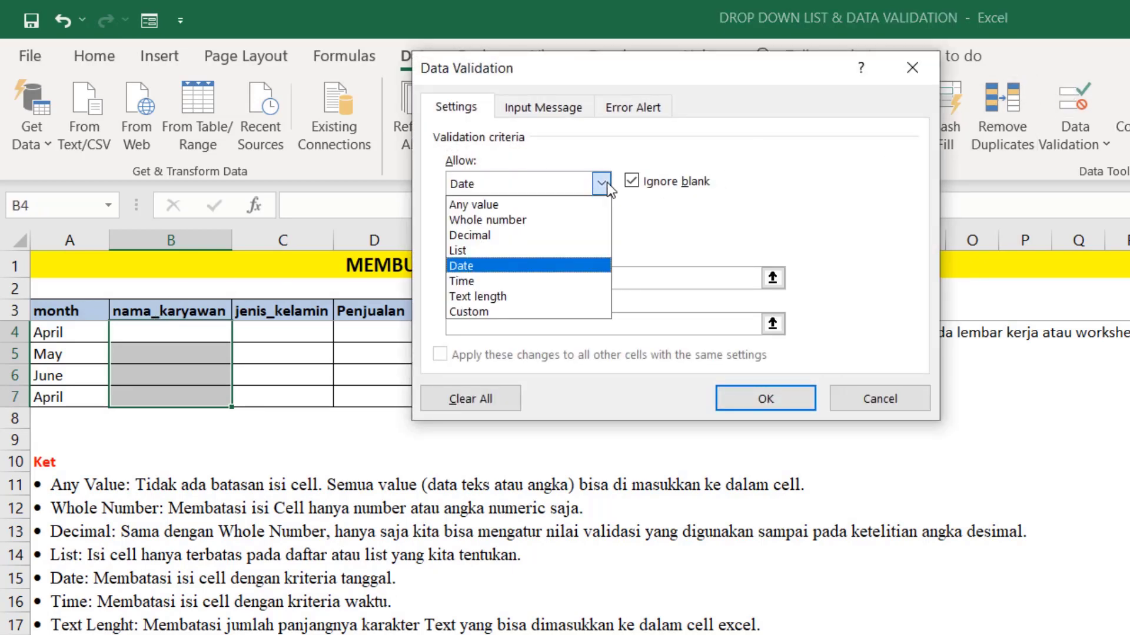
{"action": "left_click", "coordinate": [471, 250]}
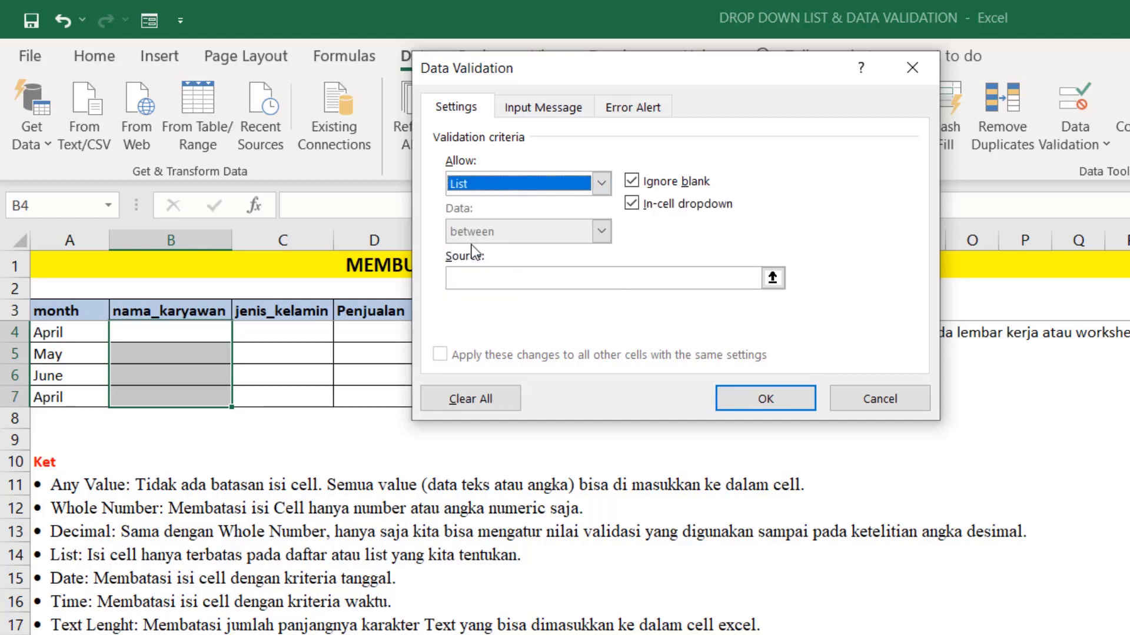
{"action": "left_click", "coordinate": [631, 182]}
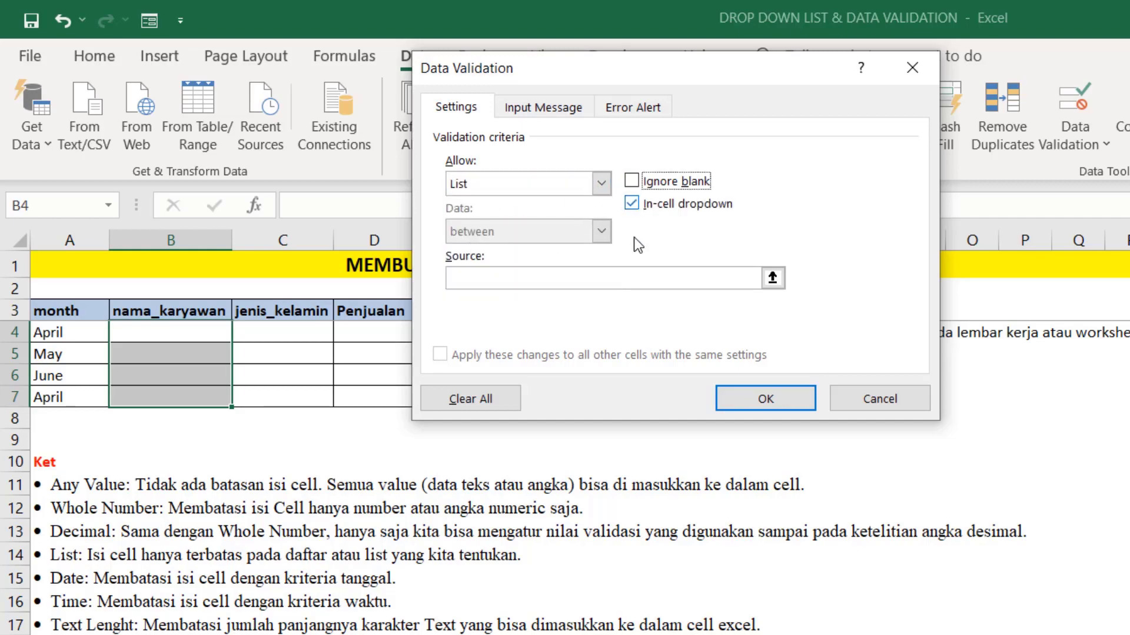
Step: Set the list source to the employee names in C3:C14 on the INPUTAN DATA sheet and apply the validation
{"action": "left_click", "coordinate": [771, 278]}
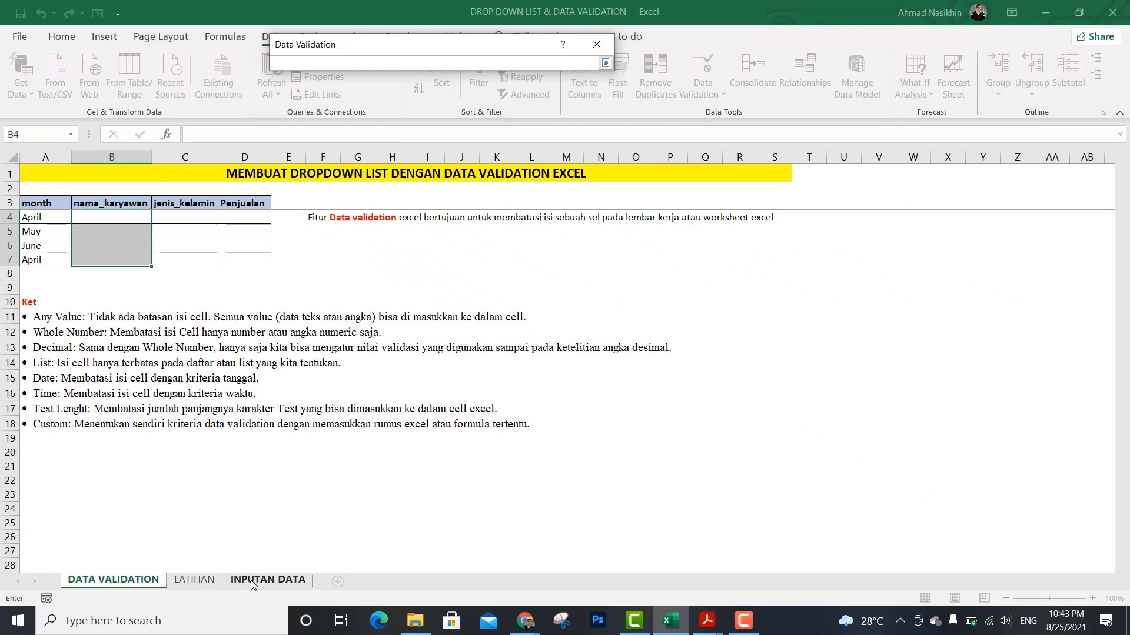
{"action": "left_click", "coordinate": [251, 583]}
{"action": "left_click_drag", "start_coordinate": [162, 201], "coordinate": [164, 353]}
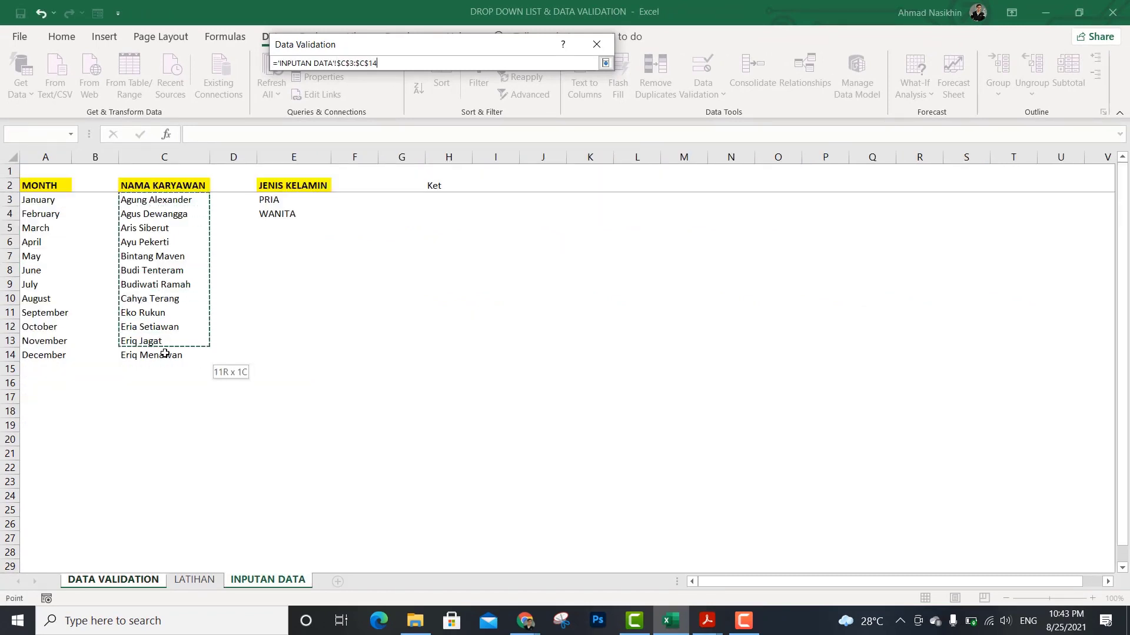
{"action": "left_click", "coordinate": [606, 63]}
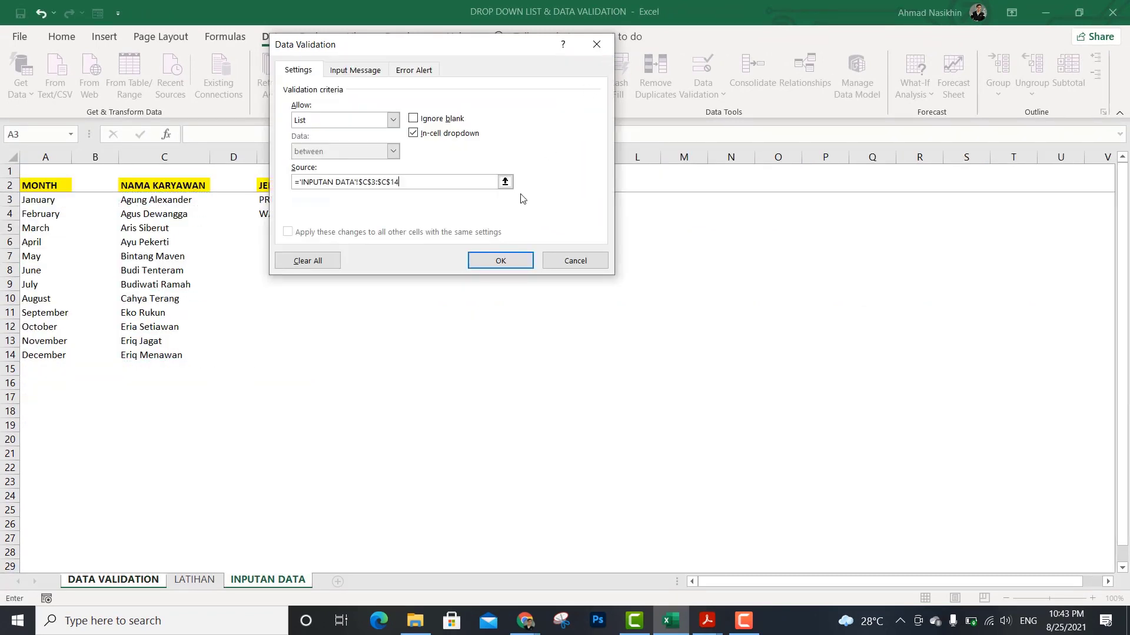
{"action": "left_click", "coordinate": [492, 268]}
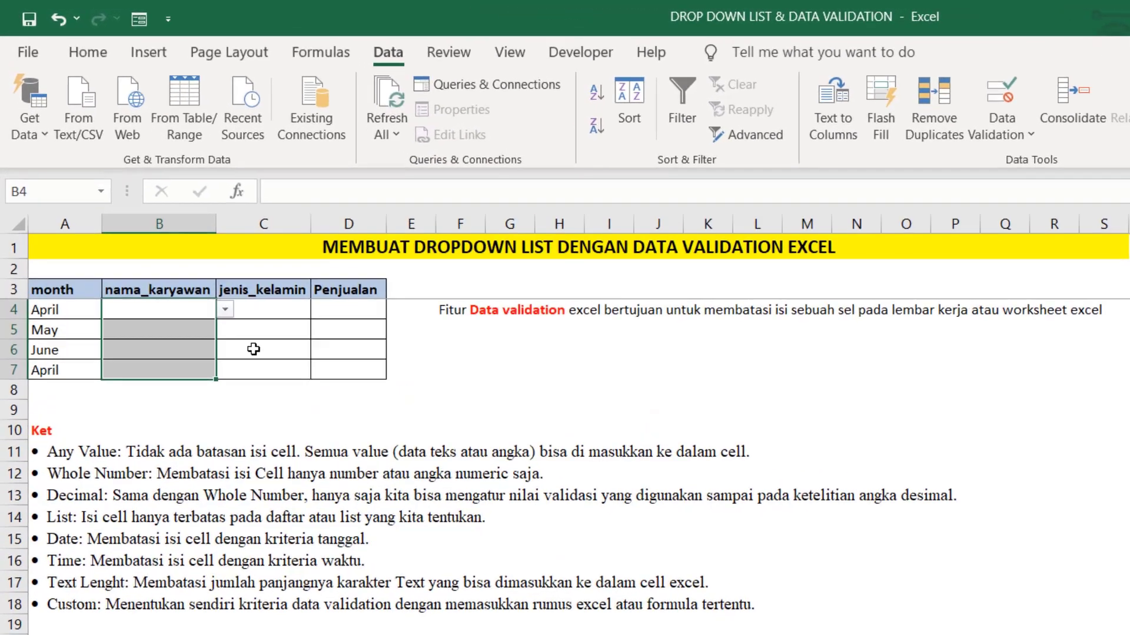
Step: Set the validation of the jenis_kelamin cells C4:C7 to allow a List, with Ignore blank turned off
{"action": "left_click_drag", "start_coordinate": [254, 310], "coordinate": [266, 370]}
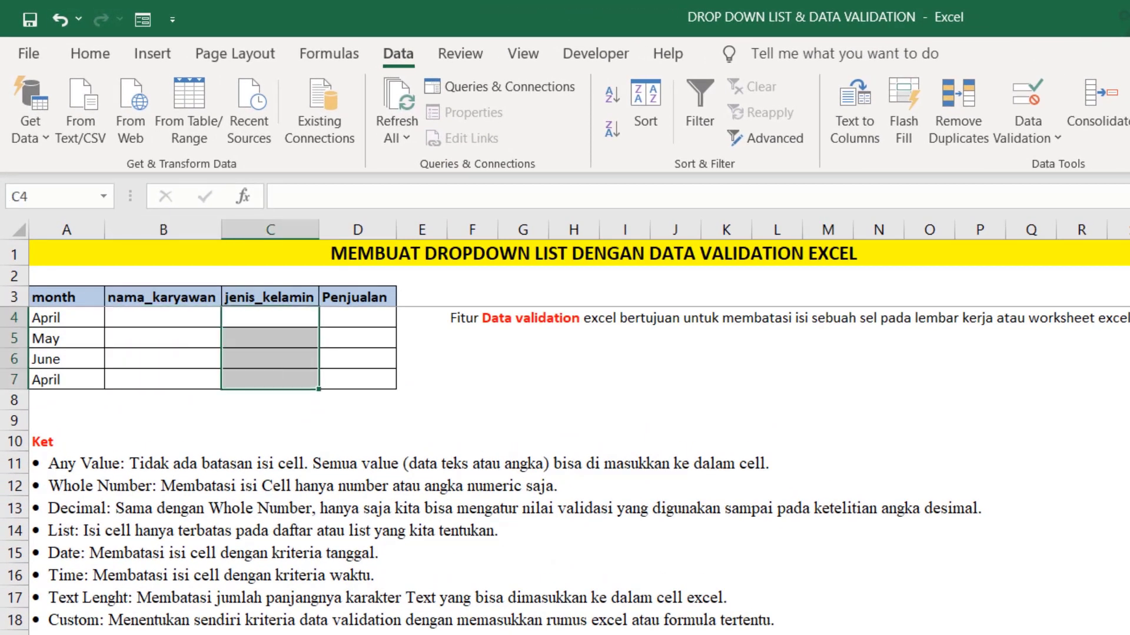
{"action": "left_click", "coordinate": [1029, 104]}
{"action": "left_click", "coordinate": [573, 174]}
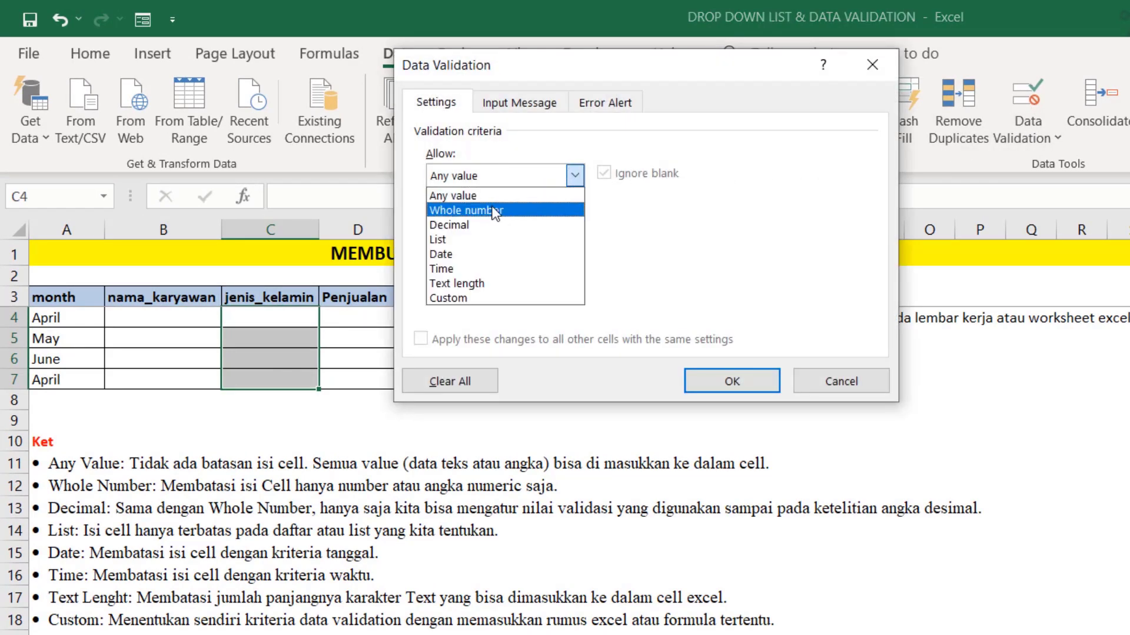
{"action": "left_click", "coordinate": [436, 241]}
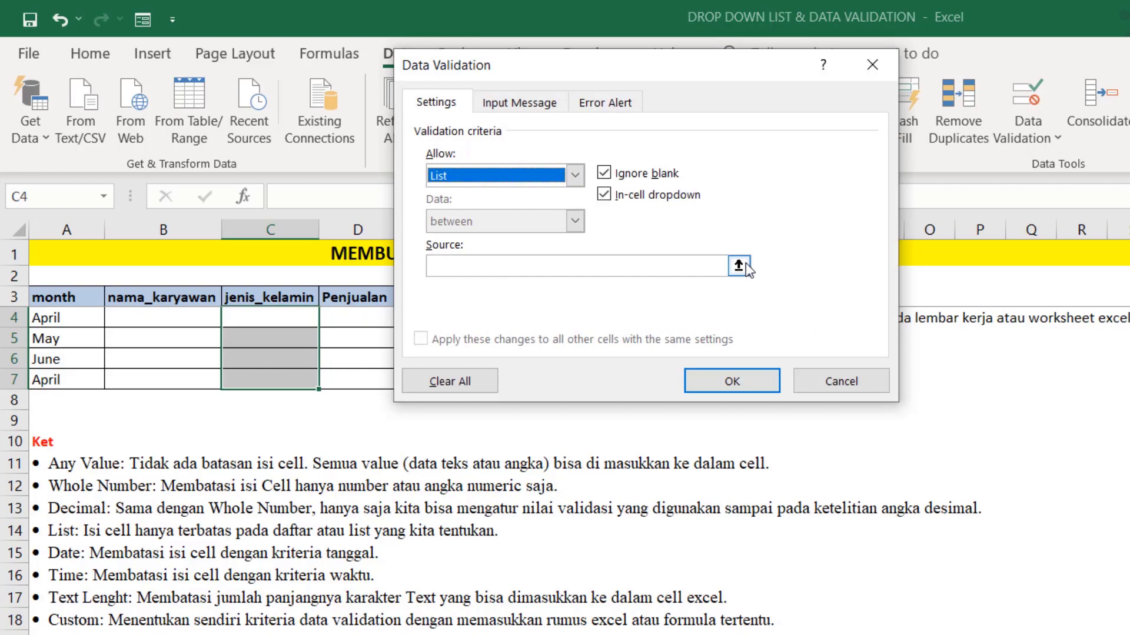
{"action": "left_click", "coordinate": [603, 174]}
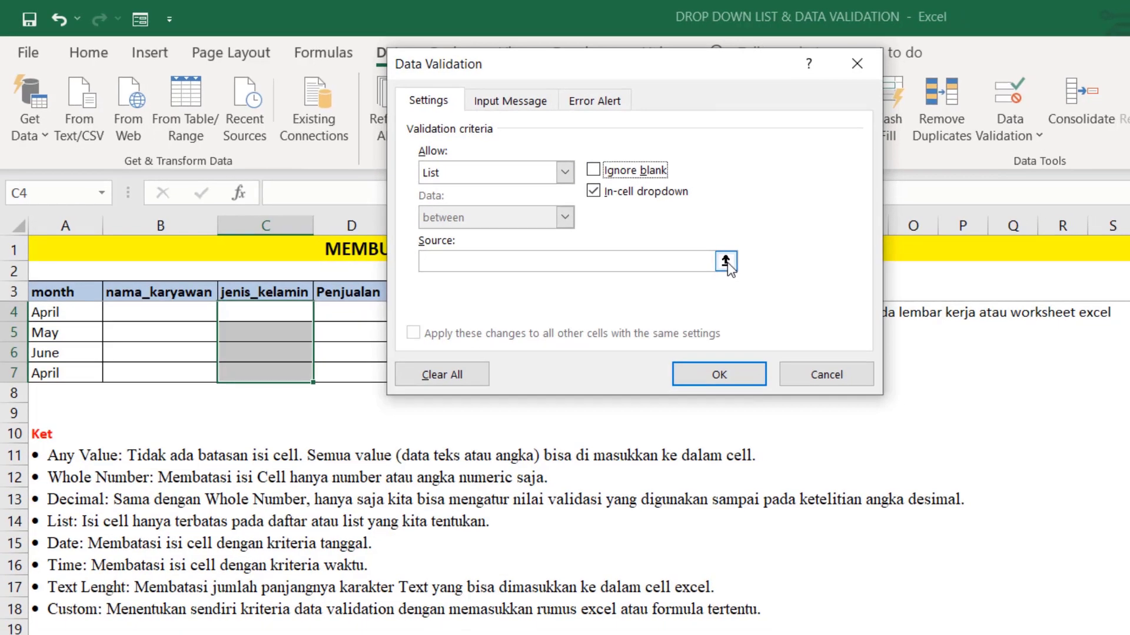
Step: Set the list source to the genders in E3:E4 on the INPUTAN DATA sheet and apply the validation
{"action": "left_click", "coordinate": [738, 266]}
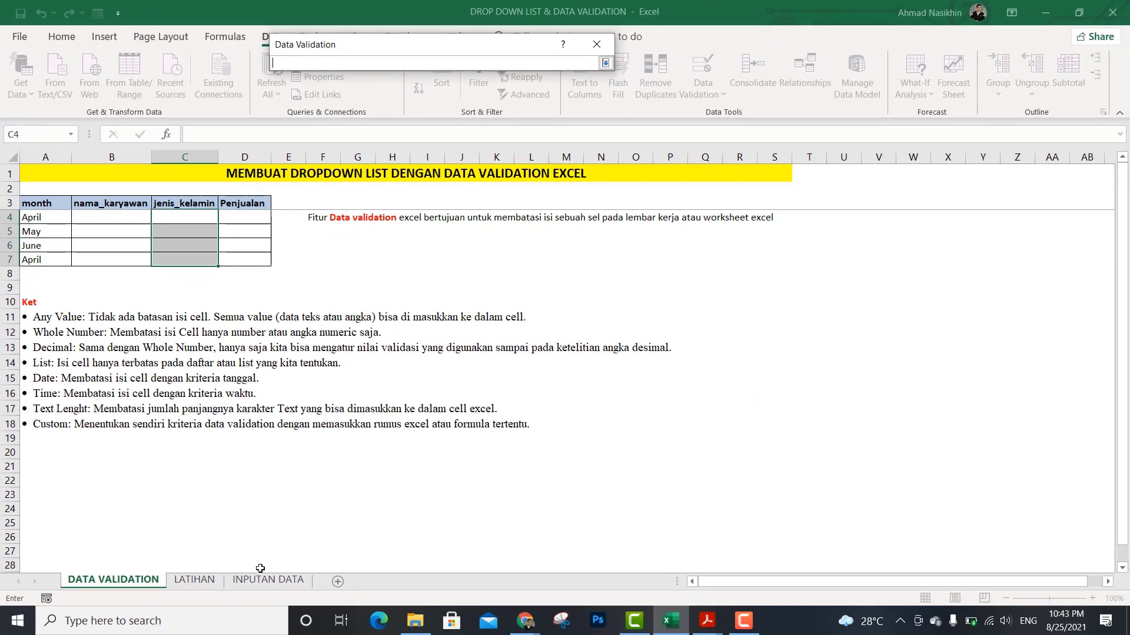
{"action": "left_click", "coordinate": [261, 585]}
{"action": "left_click_drag", "start_coordinate": [280, 200], "coordinate": [282, 214]}
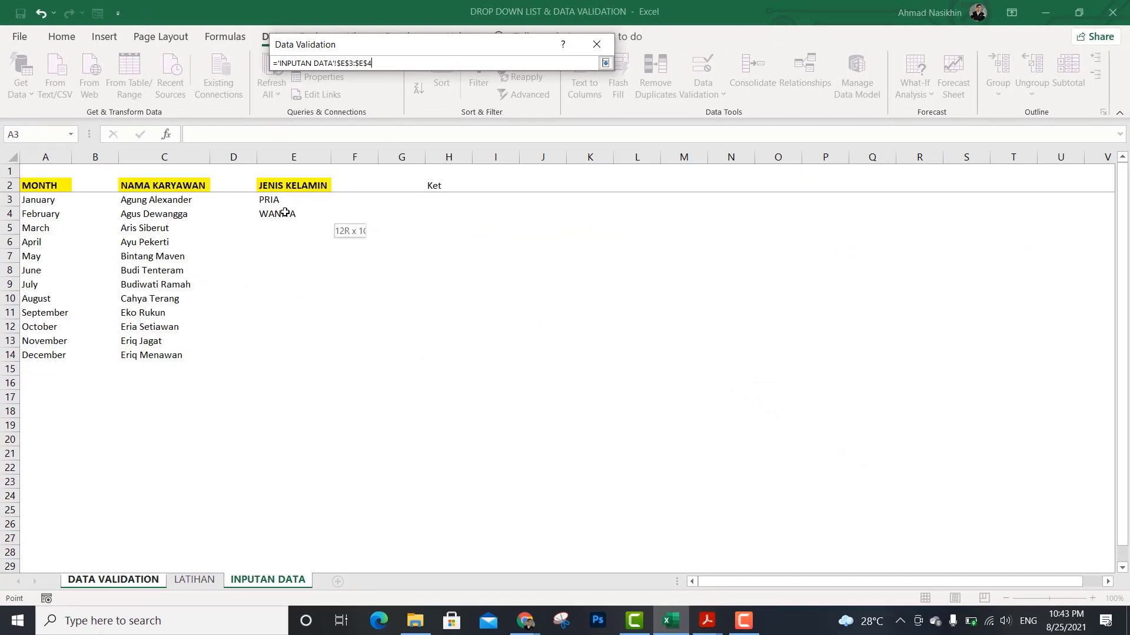
{"action": "left_click", "coordinate": [606, 63]}
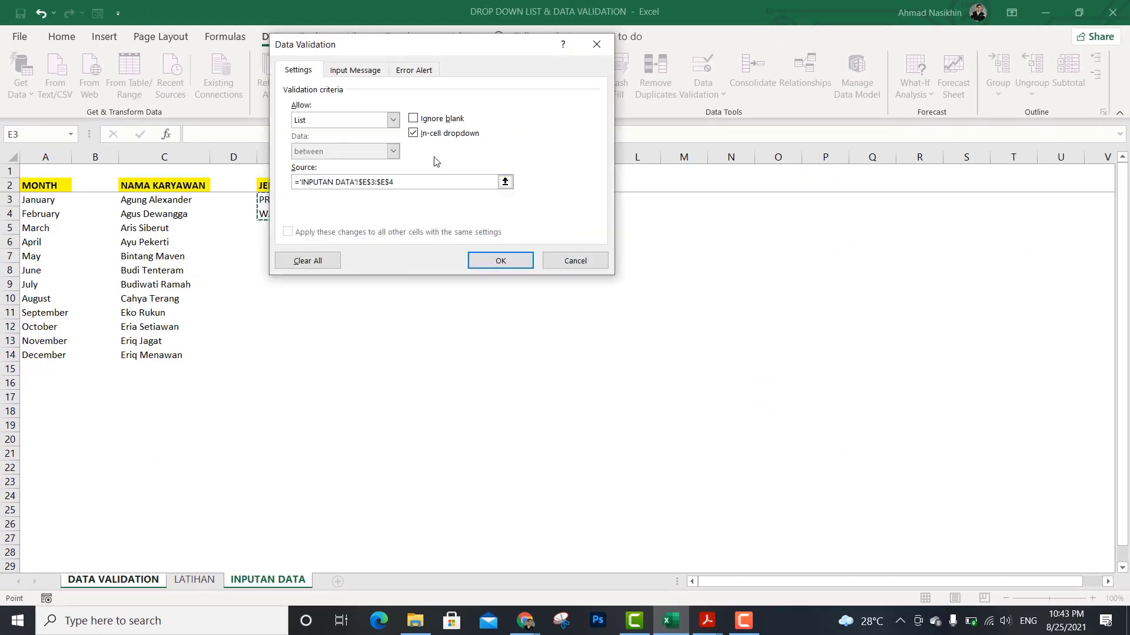
{"action": "left_click", "coordinate": [493, 260]}
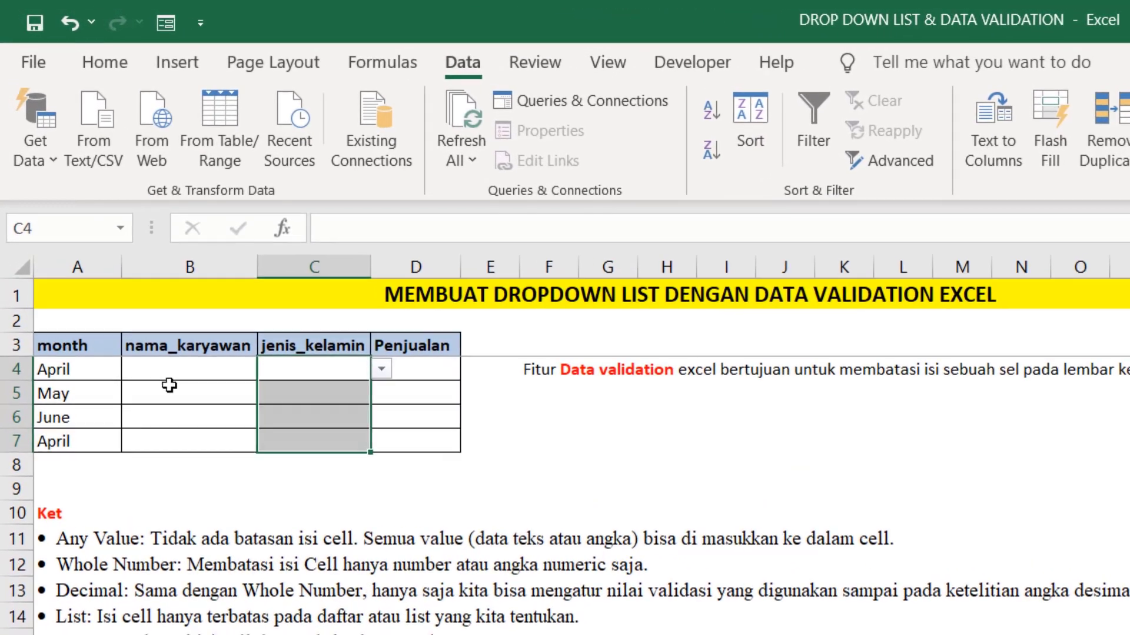
Step: Choose the fifth employee name from the drop-down list in cell B4
{"action": "left_click", "coordinate": [129, 296]}
{"action": "key", "text": "Up"}
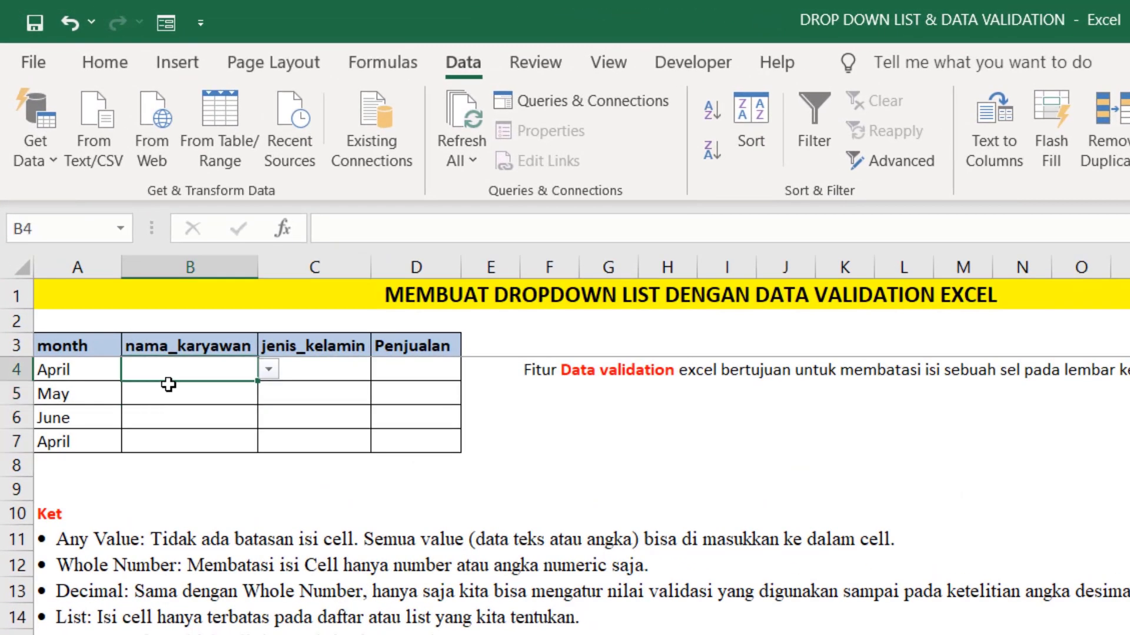
{"action": "key", "text": "alt+Down"}
{"action": "key", "text": "Down"}
{"action": "key", "text": "Down"}
{"action": "key", "text": "Down"}
{"action": "key", "text": "Down"}
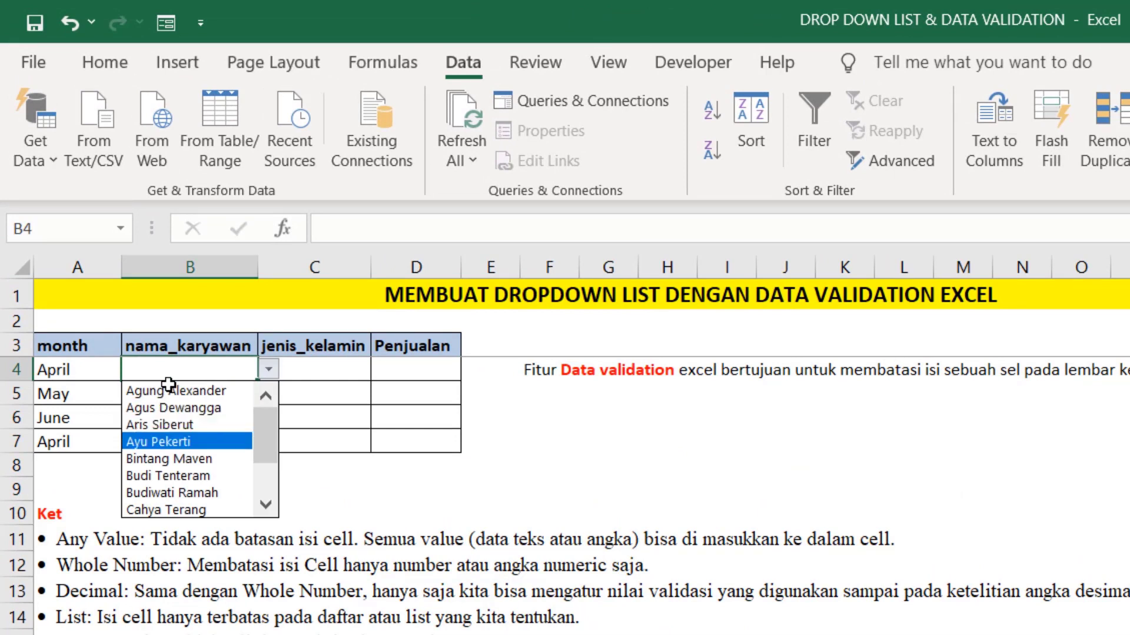
{"action": "key", "text": "Return"}
Step: Choose the sixth employee name from the drop-down list in cell B5
{"action": "key", "text": "Down"}
{"action": "key", "text": "alt+Down"}
{"action": "key", "text": "Down"}
{"action": "key", "text": "Down"}
{"action": "key", "text": "Down"}
{"action": "key", "text": "Down"}
{"action": "key", "text": "Down"}
{"action": "key", "text": "Down"}
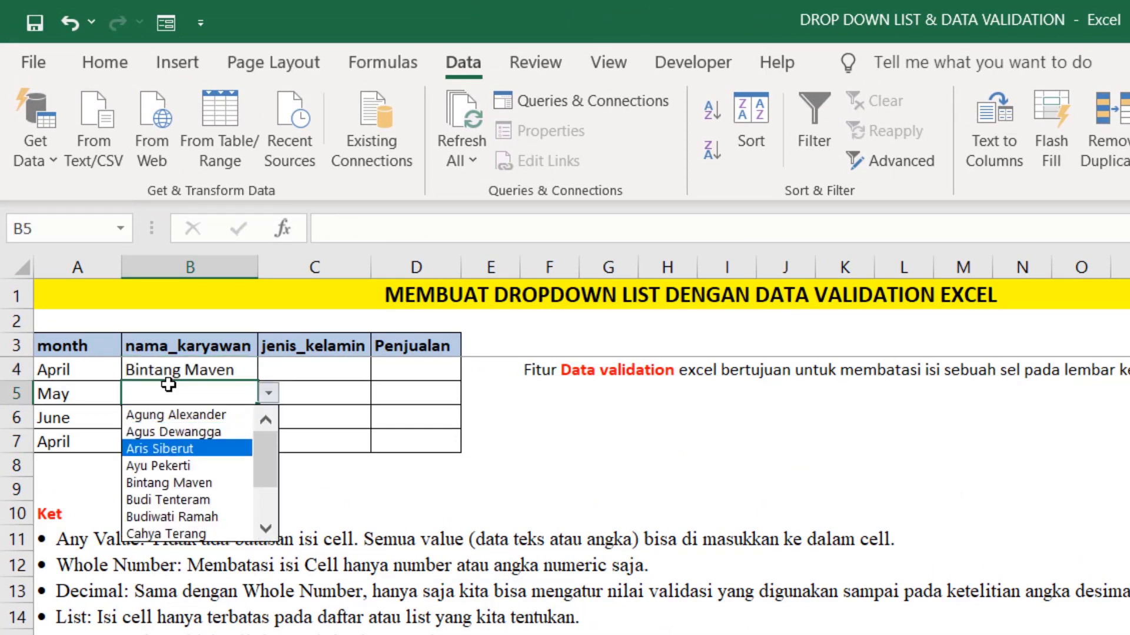
{"action": "key", "text": "Escape"}
Step: Choose the fourth employee name from the drop-down list in cell B6
{"action": "key", "text": "Down"}
{"action": "key", "text": "alt+Down"}
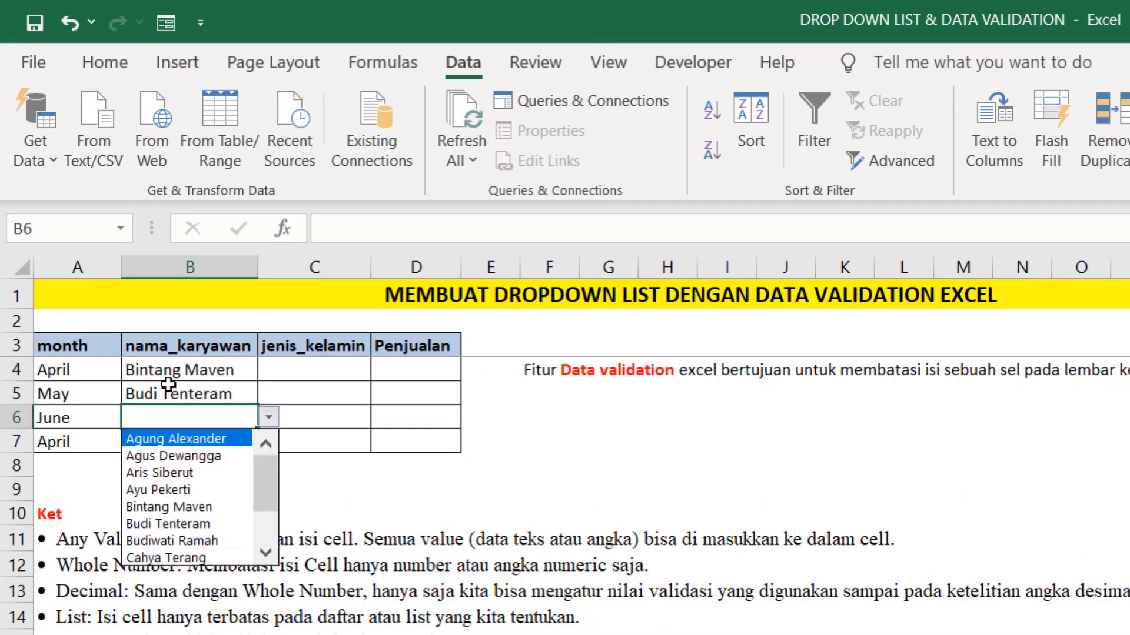
{"action": "key", "text": "Down"}
{"action": "key", "text": "Down"}
{"action": "key", "text": "Down"}
{"action": "key", "text": "Return"}
Step: Choose the sixth employee name from the drop-down list in cell B7
{"action": "key", "text": "Down"}
{"action": "key", "text": "alt+Down"}
{"action": "key", "text": "Down"}
{"action": "key", "text": "Down"}
{"action": "key", "text": "Down"}
{"action": "key", "text": "Down"}
{"action": "key", "text": "Down"}
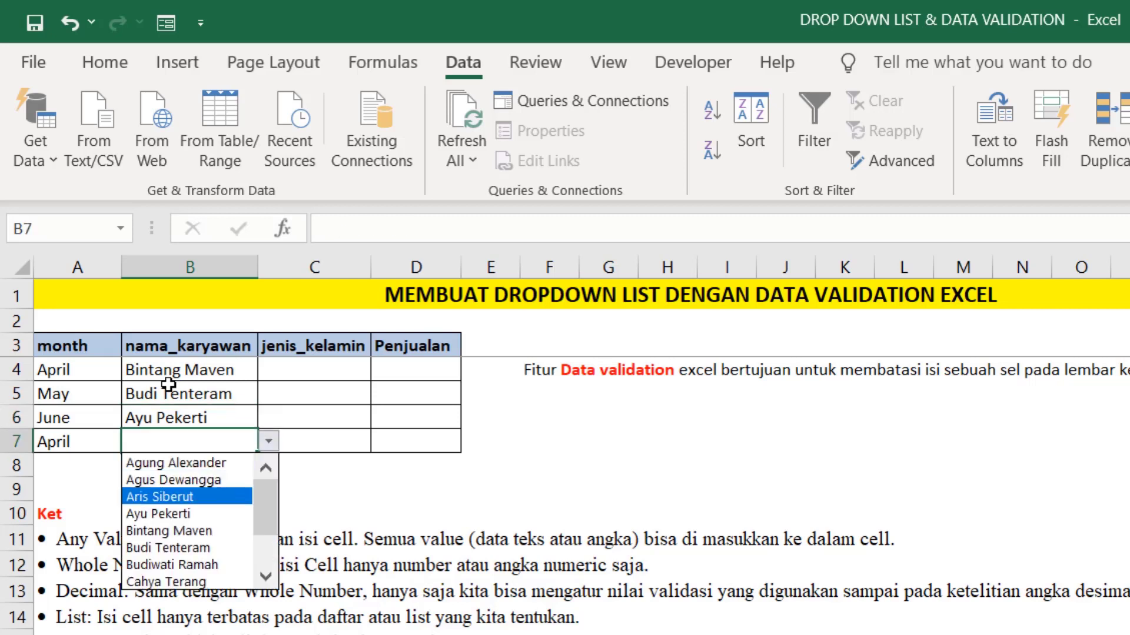
{"action": "key", "text": "Return"}
Step: Choose PRIA from the jenis_kelamin drop-down list in cell C4
{"action": "key", "text": "Up"}
{"action": "key", "text": "Up"}
{"action": "key", "text": "Up"}
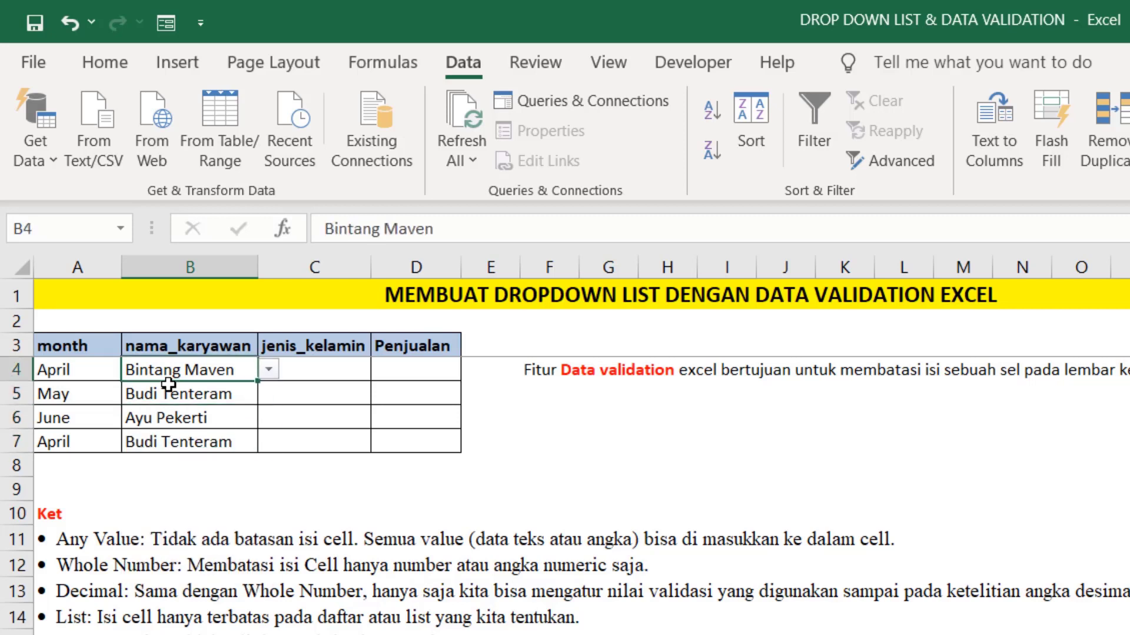
{"action": "key", "text": "Right"}
{"action": "key", "text": "alt+Down"}
{"action": "key", "text": "Down"}
{"action": "key", "text": "Down"}
{"action": "key", "text": "Up"}
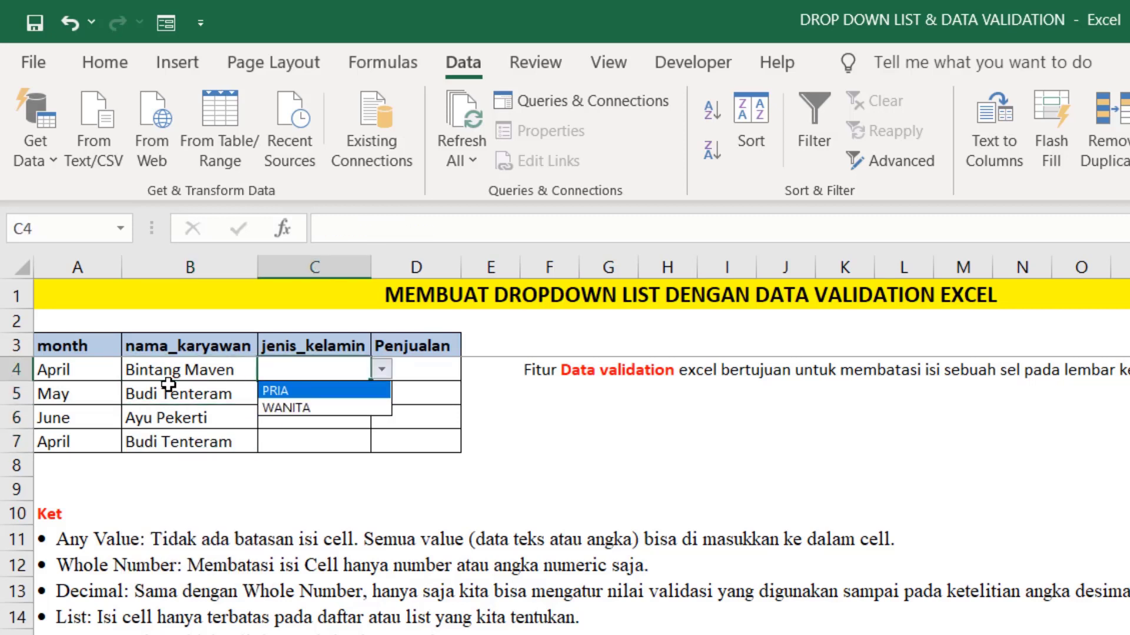
{"action": "key", "text": "Return"}
Step: Choose WANITA from the jenis_kelamin drop-down list in cell C5
{"action": "key", "text": "Down"}
{"action": "key", "text": "alt+Down"}
{"action": "key", "text": "Down"}
{"action": "key", "text": "Down"}
{"action": "key", "text": "Return"}
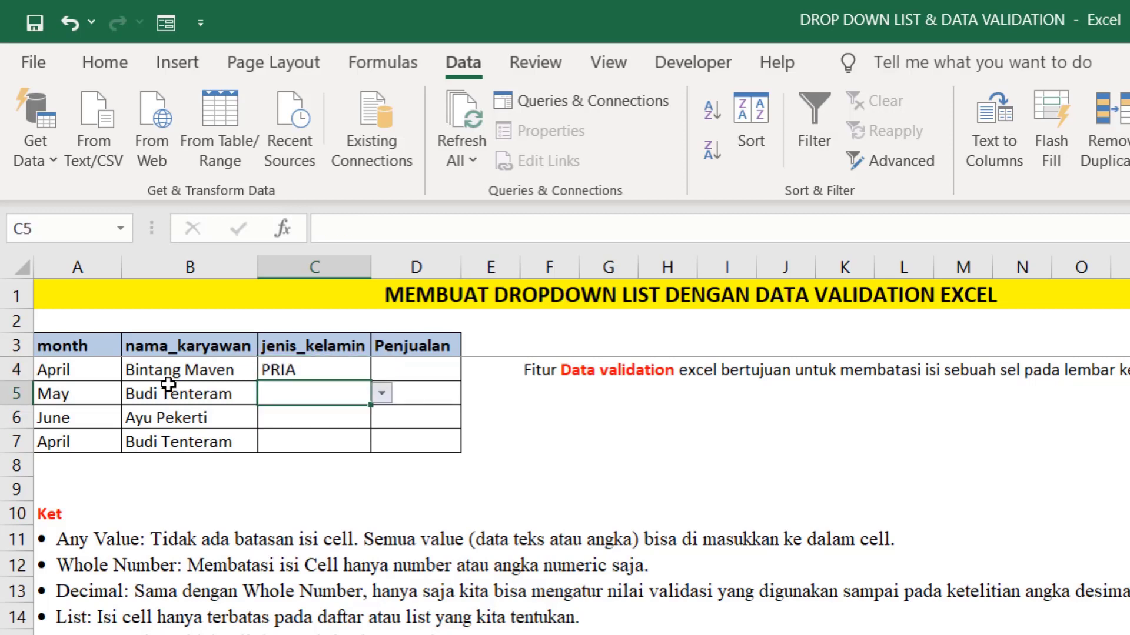
Step: Choose WANITA from the jenis_kelamin drop-down list in cell C6
{"action": "key", "text": "Down"}
{"action": "key", "text": "alt+Down"}
{"action": "key", "text": "Down"}
{"action": "key", "text": "Down"}
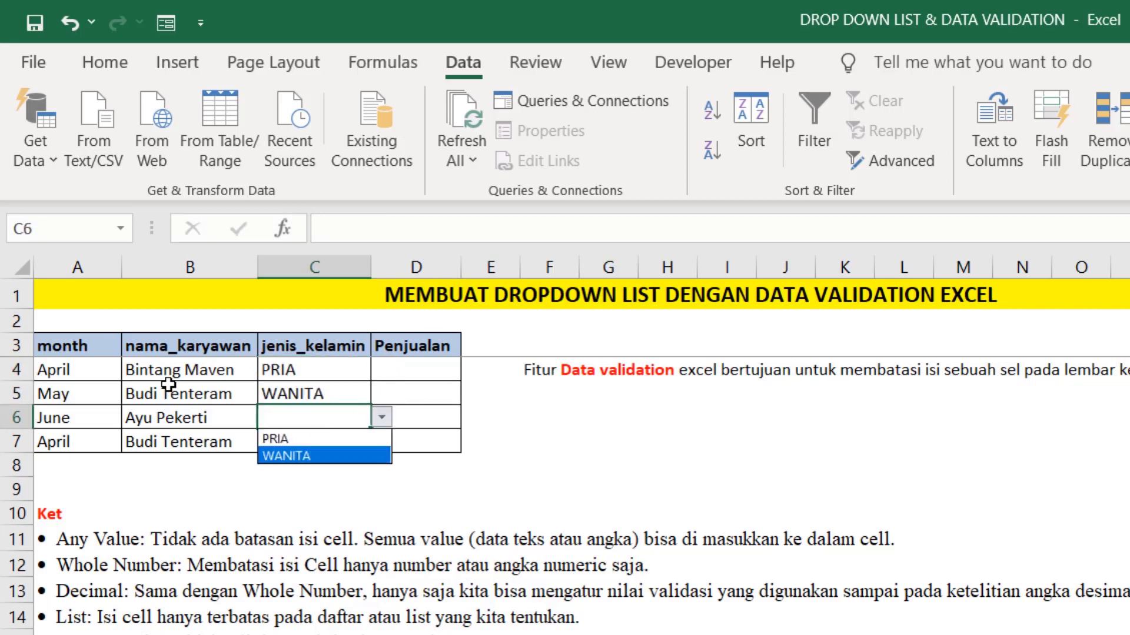
{"action": "key", "text": "Return"}
Step: Choose PRIA from the jenis_kelamin drop-down list in cell C7
{"action": "key", "text": "Down"}
{"action": "key", "text": "alt+Down"}
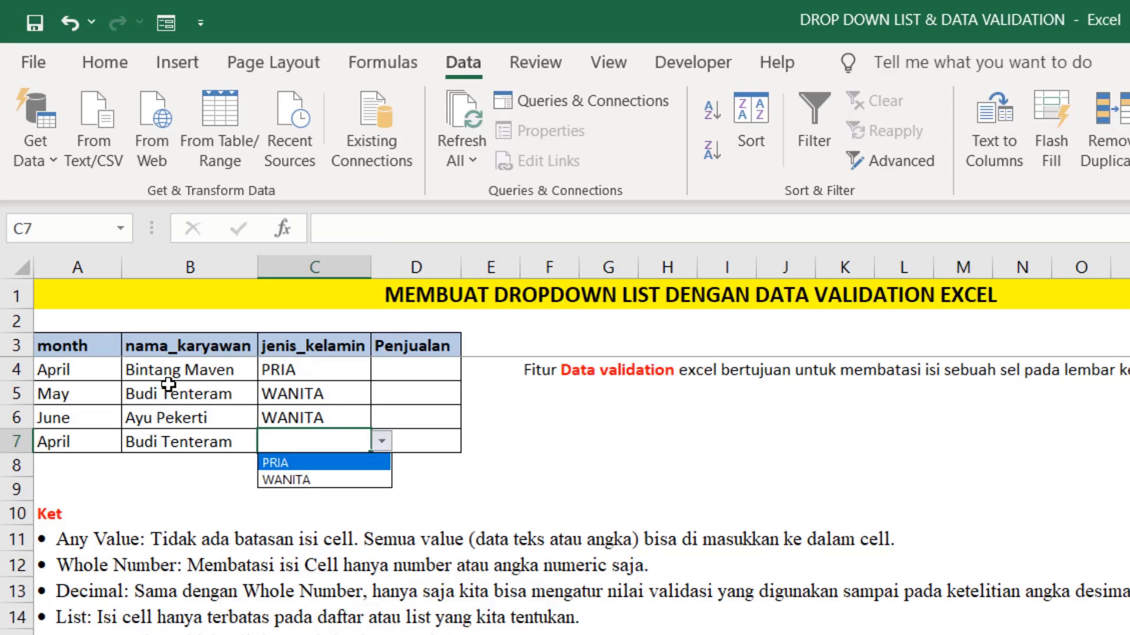
{"action": "key", "text": "Return"}
Step: Enter 23 as the Penjualan value for the April row in cell D4
{"action": "key", "text": "Right"}
{"action": "key", "text": "Up"}
{"action": "key", "text": "Up"}
{"action": "key", "text": "Up"}
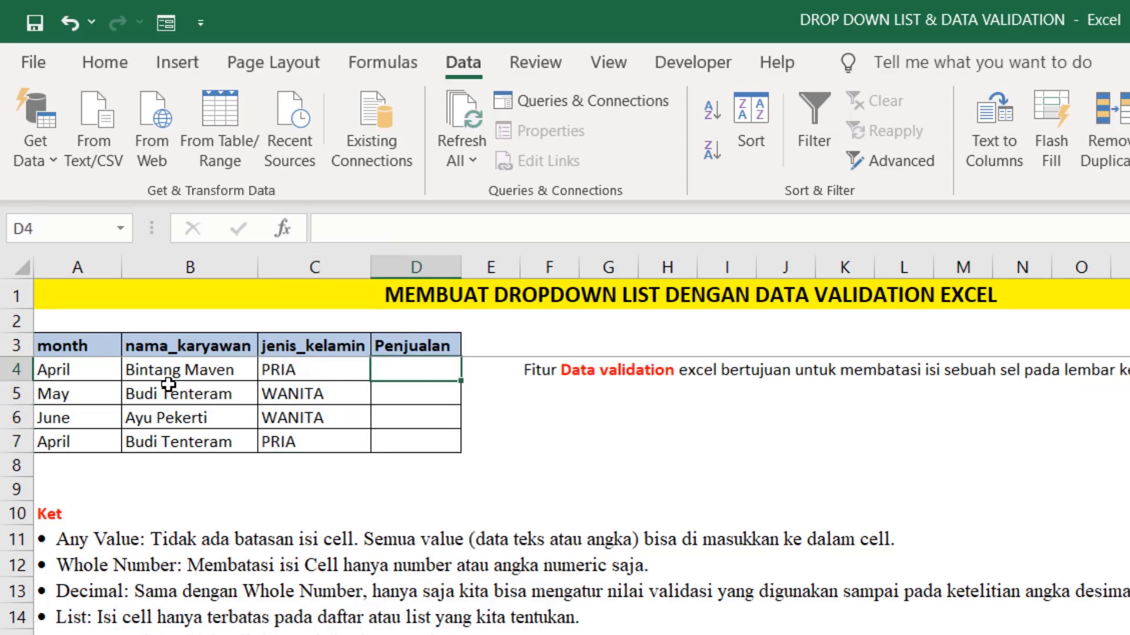
{"action": "type", "text": "23"}
{"action": "key", "text": "Return"}
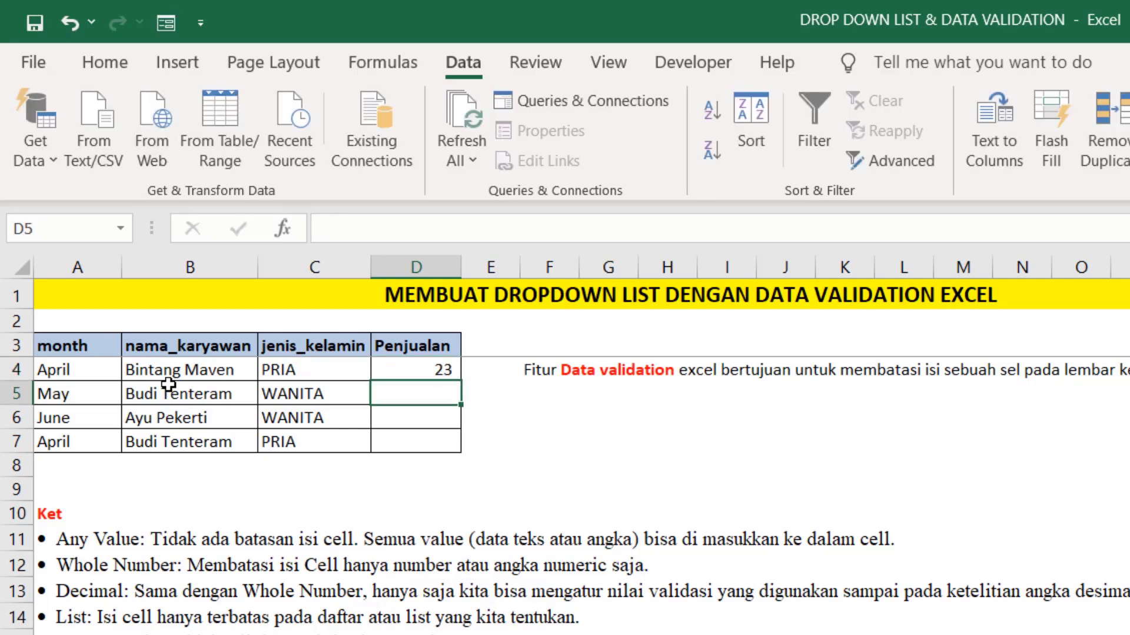
{"action": "type", "text": "4"}
{"action": "key", "text": "Return"}
{"action": "key", "text": "Down"}
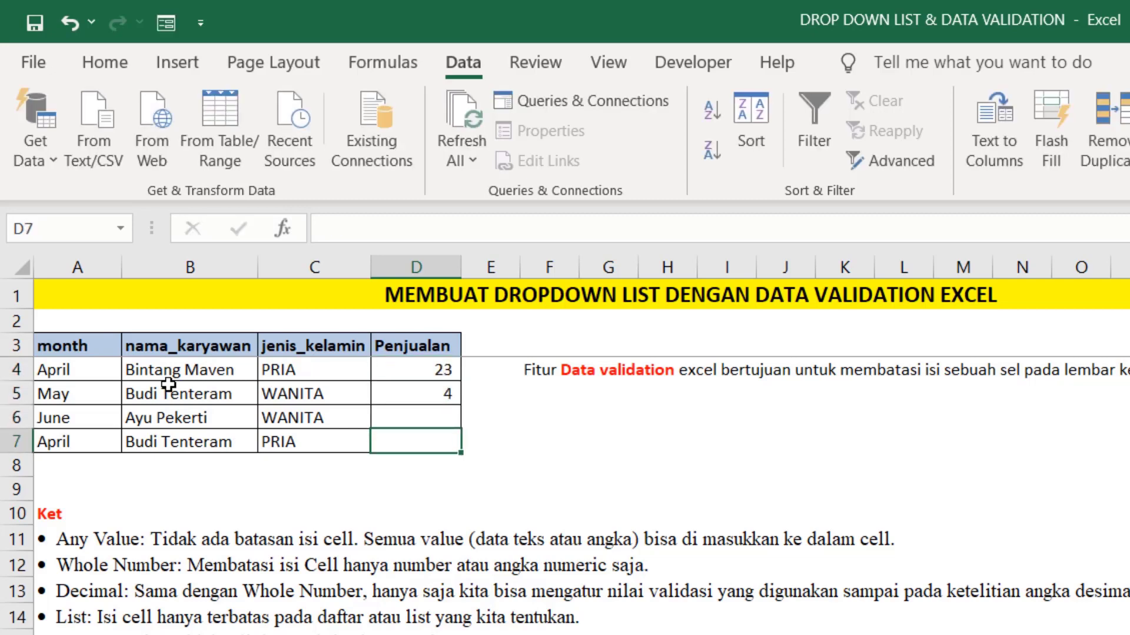
Step: Set the Penjualan value for the May row in cell D5 to 45
{"action": "key", "text": "Up"}
{"action": "key", "text": "Up"}
{"action": "type", "text": "45"}
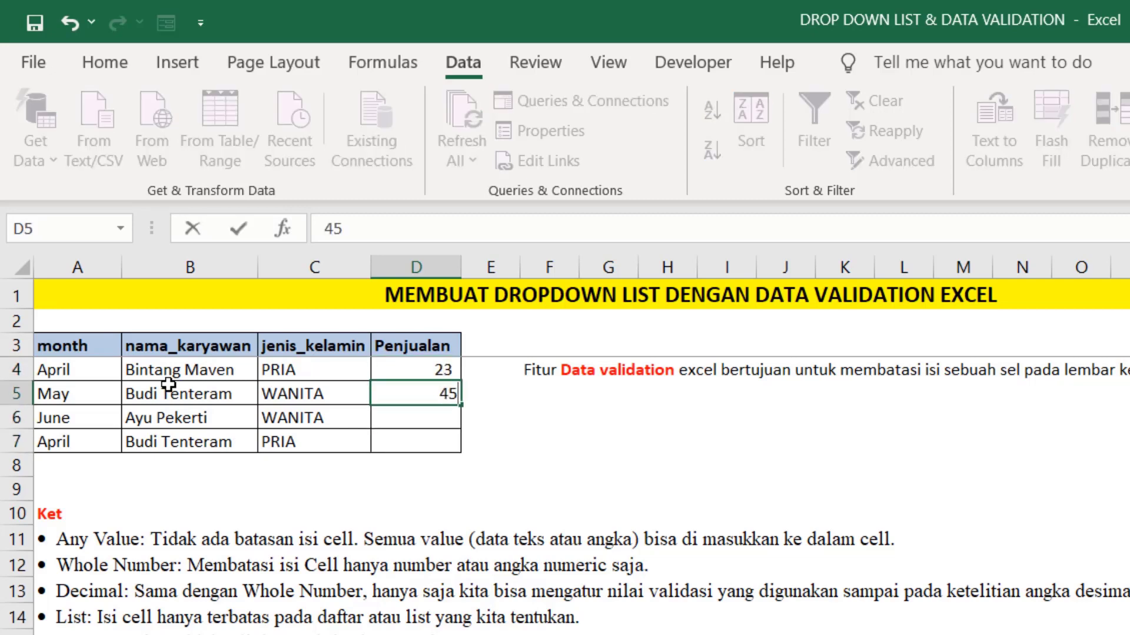
{"action": "key", "text": "Return"}
Step: Enter the Penjualan values 56 in cell D6 and 67 in cell D7
{"action": "key", "text": "Down"}
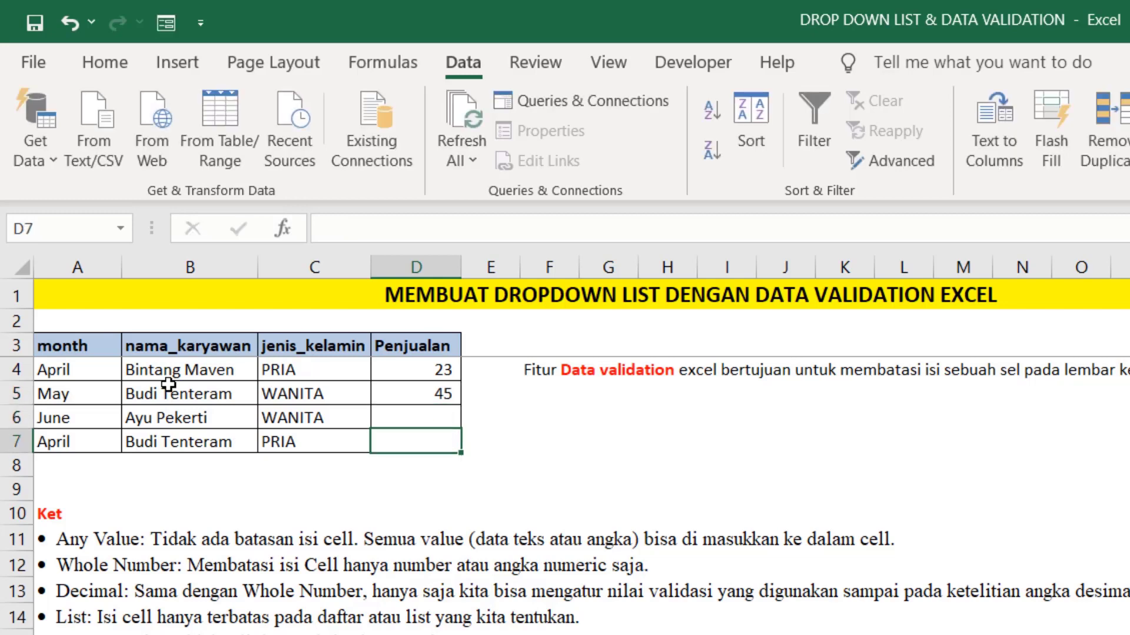
{"action": "key", "text": "Up"}
{"action": "type", "text": "56"}
{"action": "key", "text": "Return"}
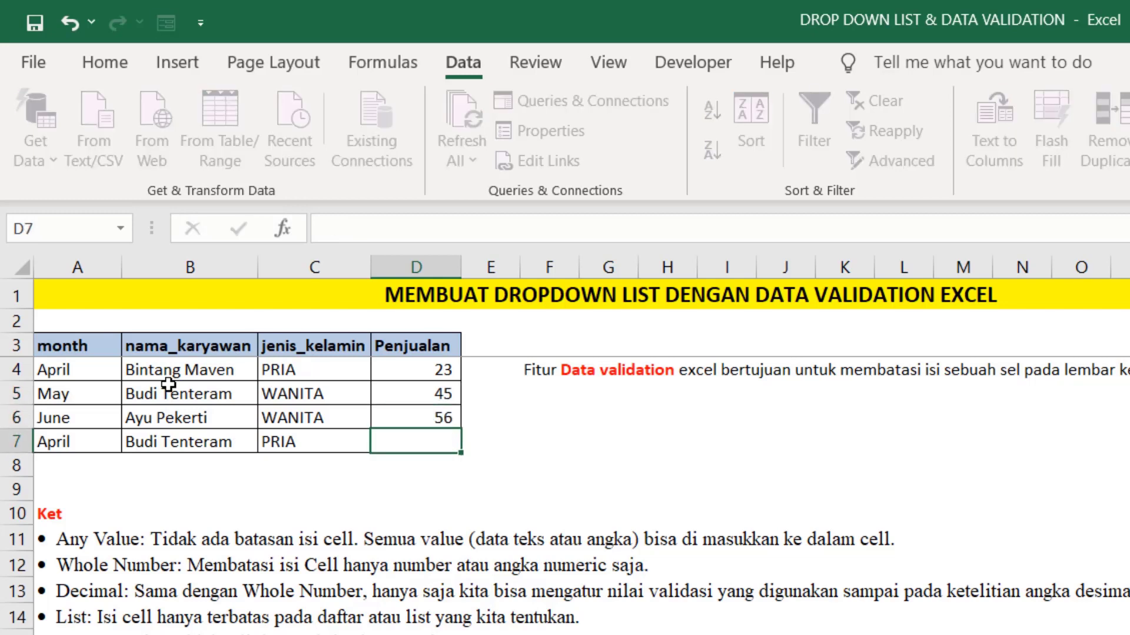
{"action": "type", "text": "67"}
{"action": "key", "text": "Return"}
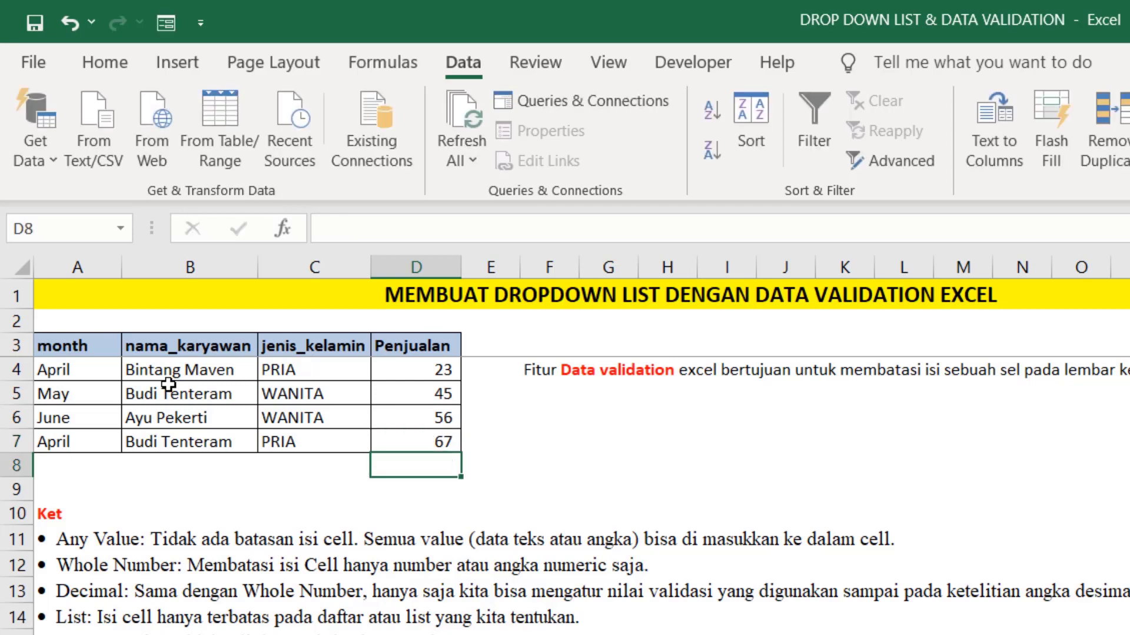
Step: Test the jenis_kelamin validation by trying to replace the entry in cell C6 with perempuan, and cancel the entry
{"action": "key", "text": "Up"}
{"action": "key", "text": "Left"}
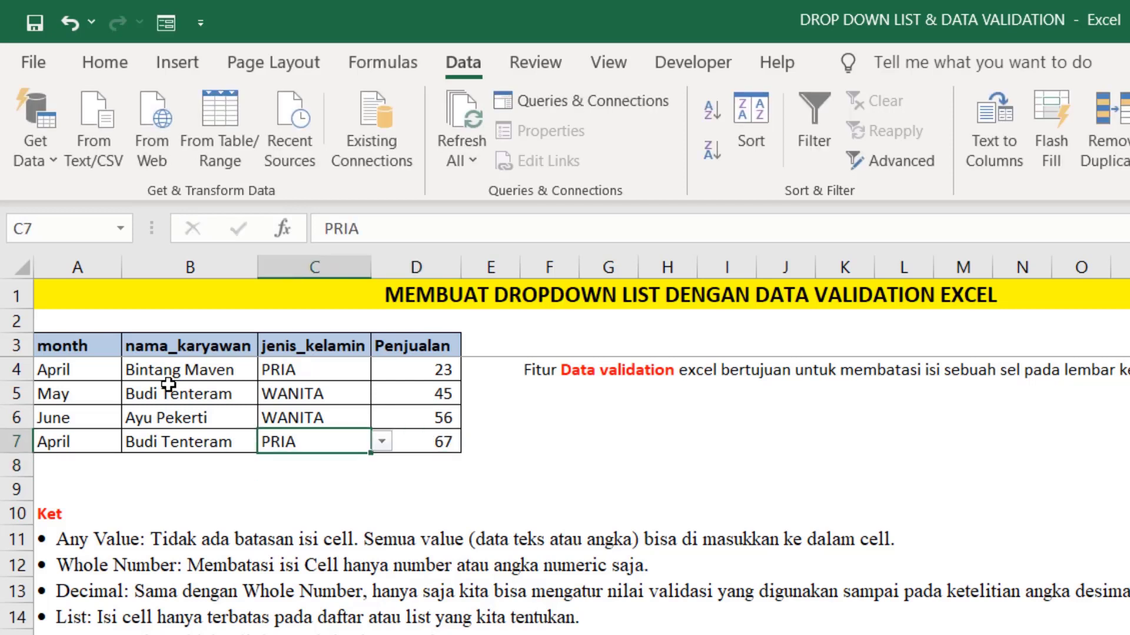
{"action": "key", "text": "Up"}
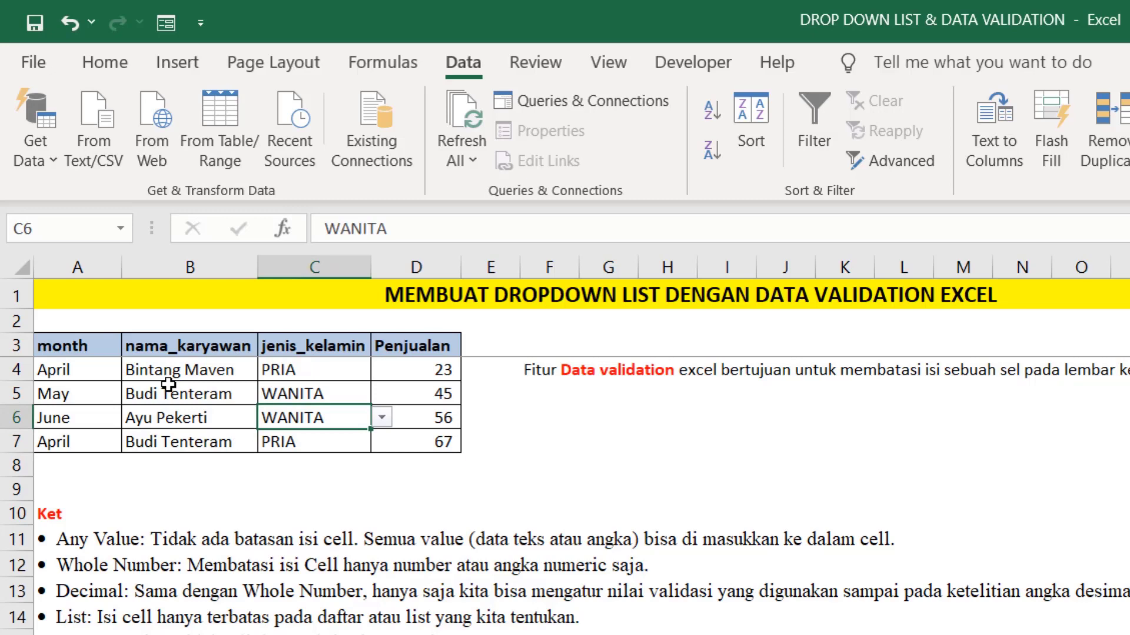
{"action": "type", "text": "pere"}
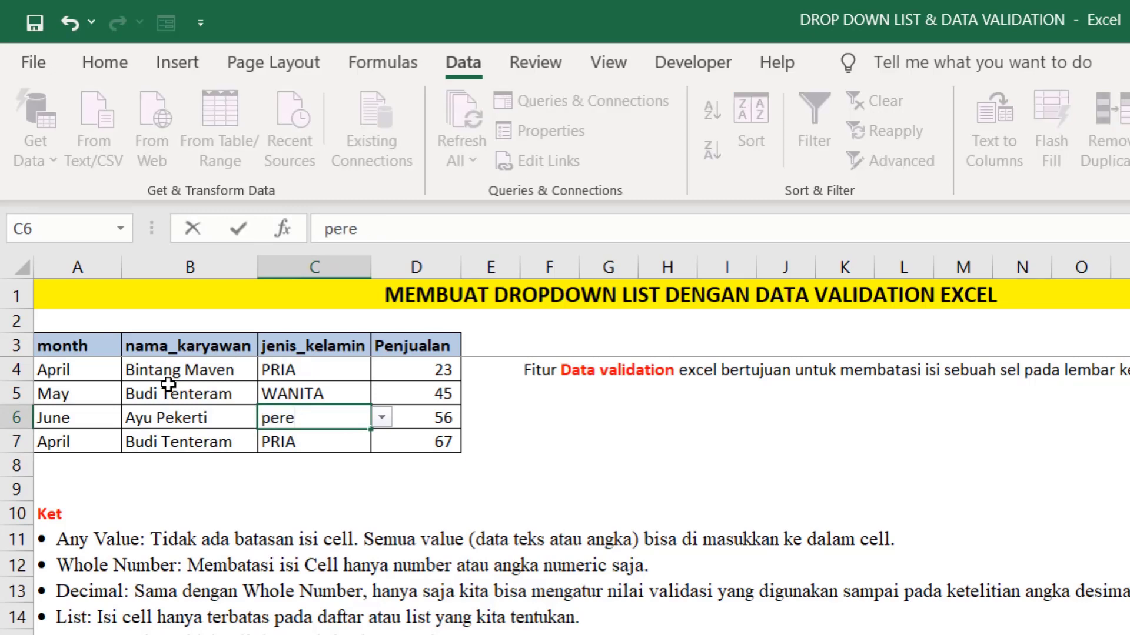
{"action": "type", "text": "puan"}
{"action": "key", "text": "Return"}
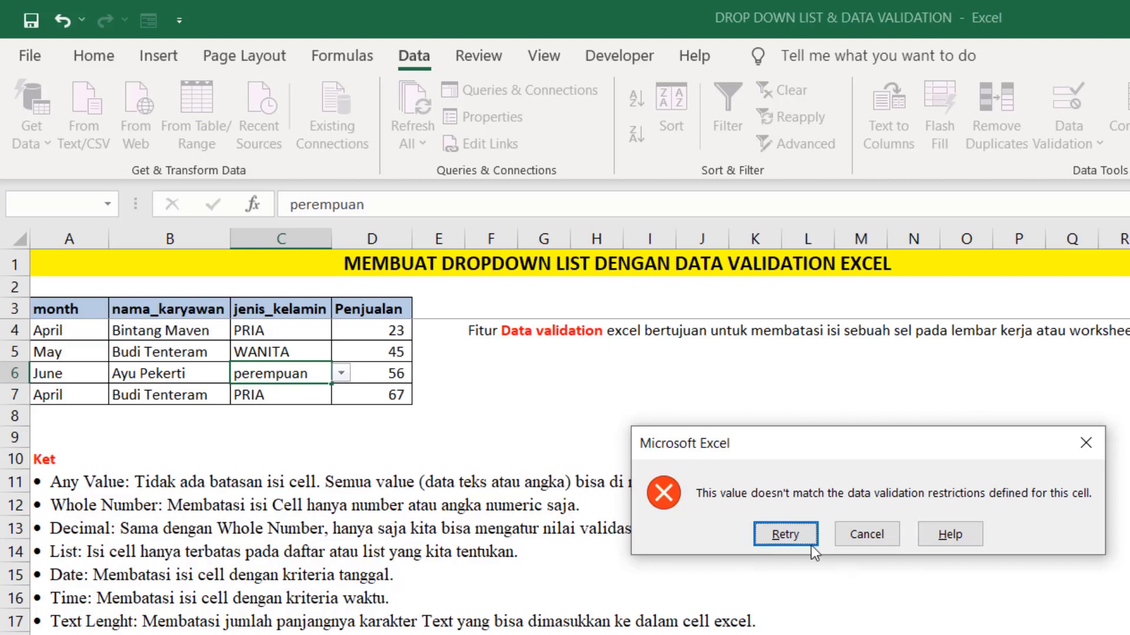
{"action": "left_click", "coordinate": [863, 536]}
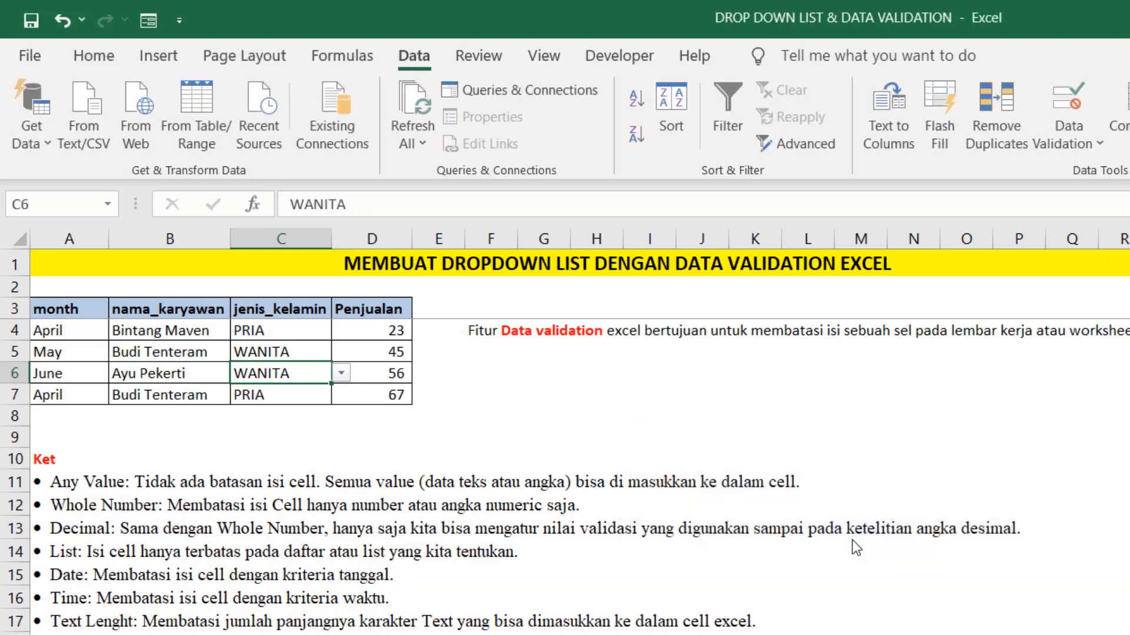
{"action": "left_click", "coordinate": [409, 402]}
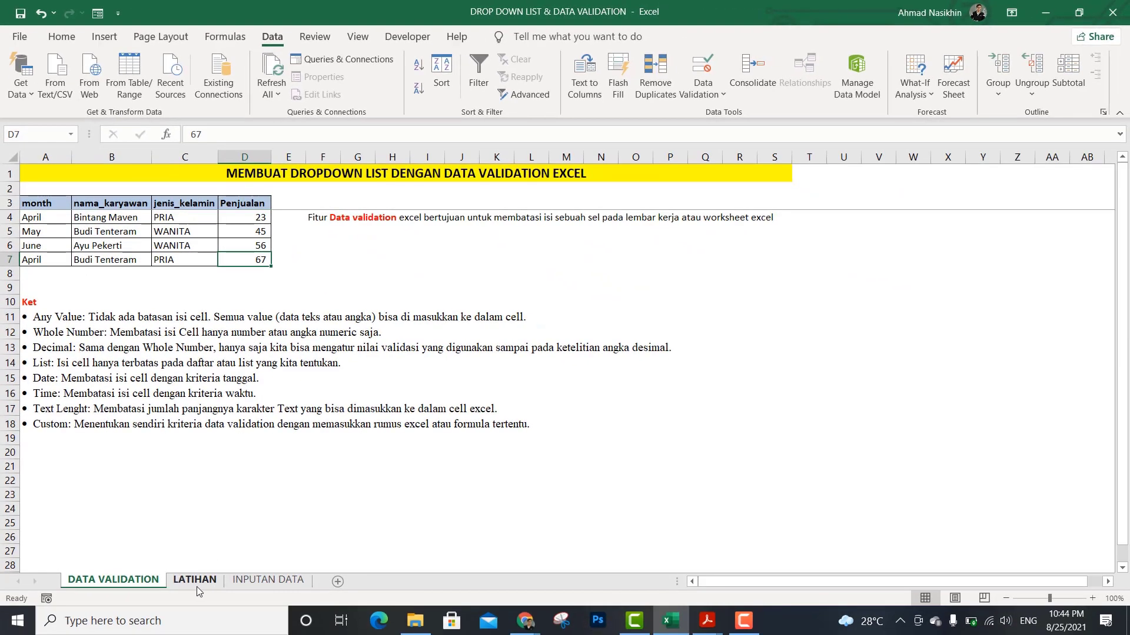
Step: Look at the source lists on the INPUTAN DATA sheet and return to the empty practice table on the LATIHAN sheet
{"action": "left_click", "coordinate": [194, 580]}
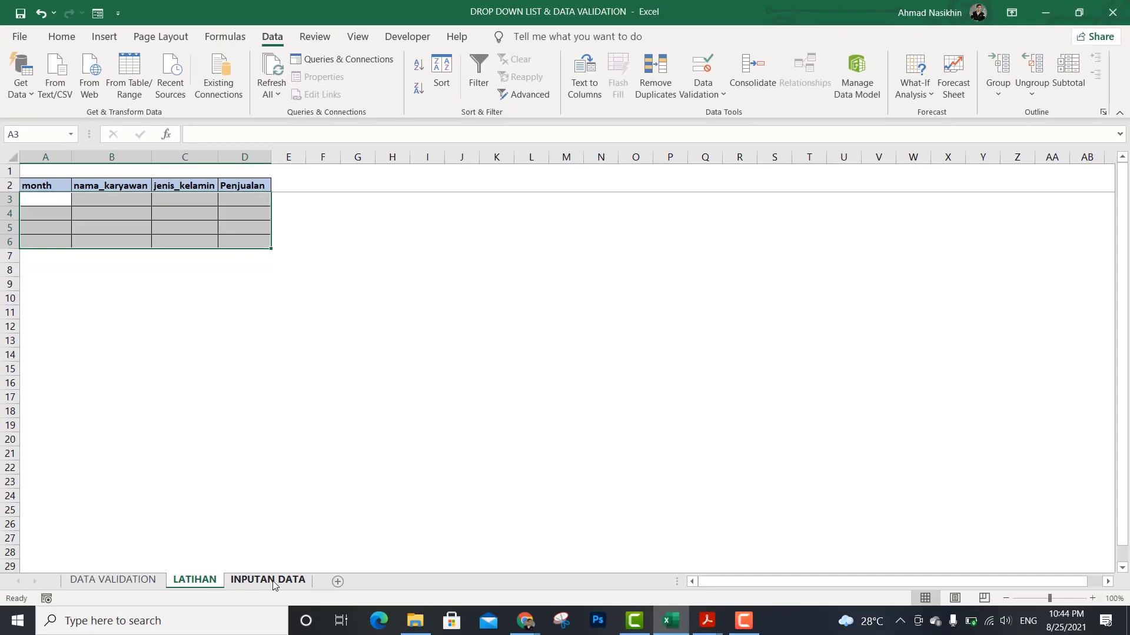
{"action": "left_click", "coordinate": [273, 582]}
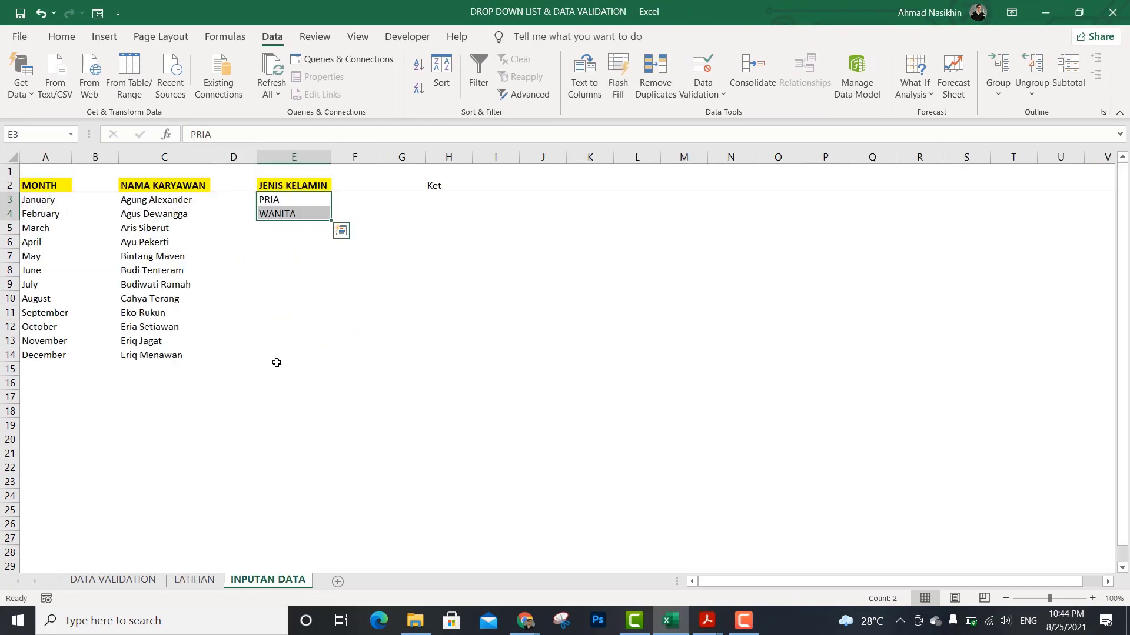
{"action": "left_click", "coordinate": [204, 575]}
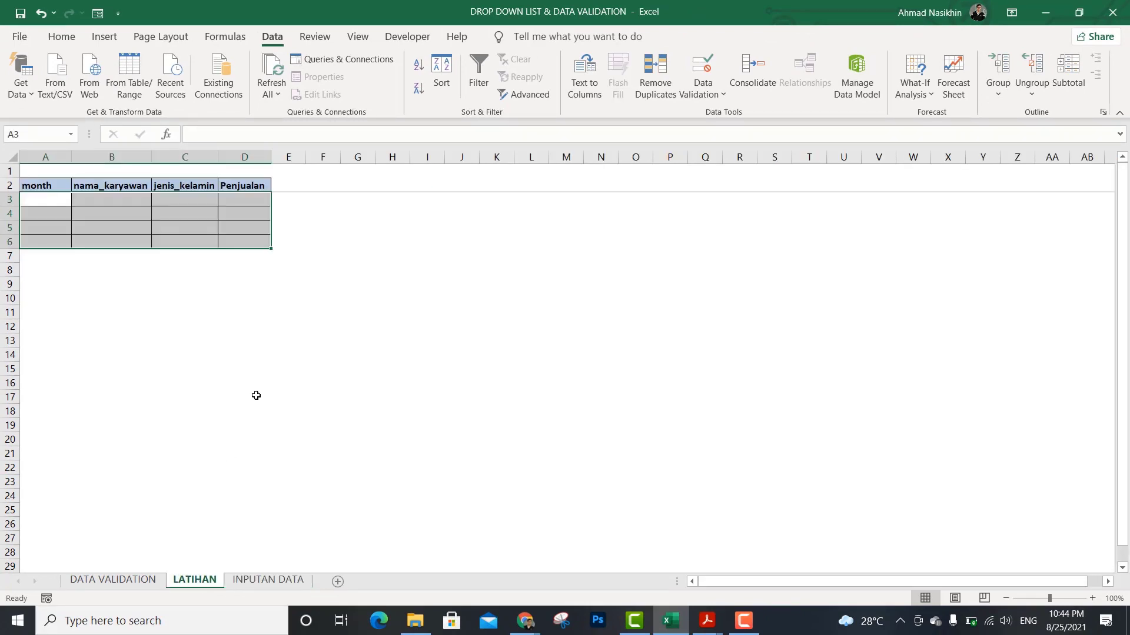